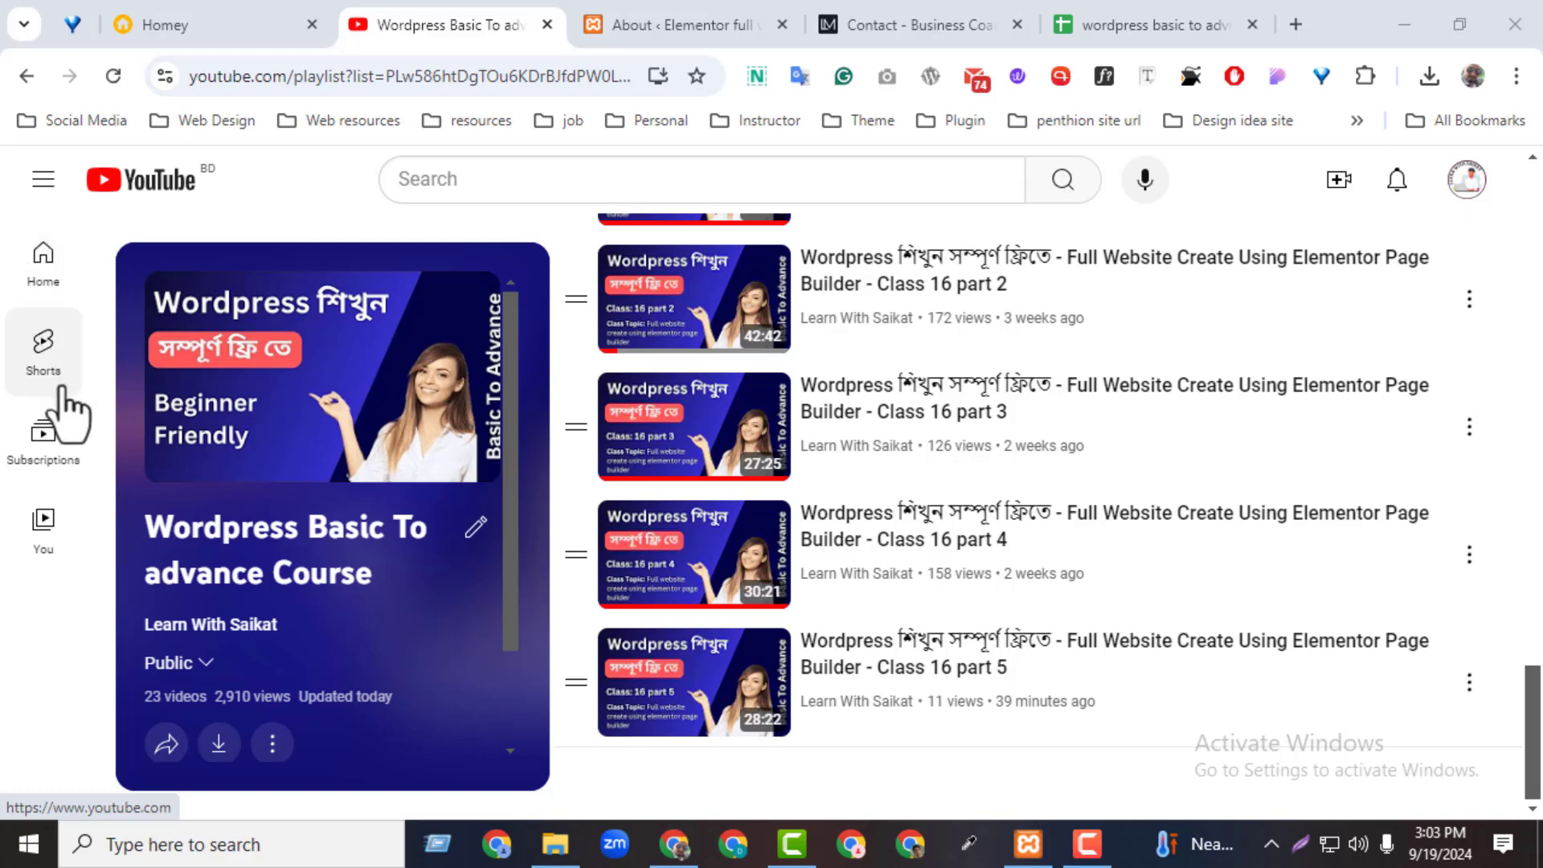
# - Switch to the course outline spreadsheet and select the topic of Class 16 part 6
pyautogui.click(1113, 18)
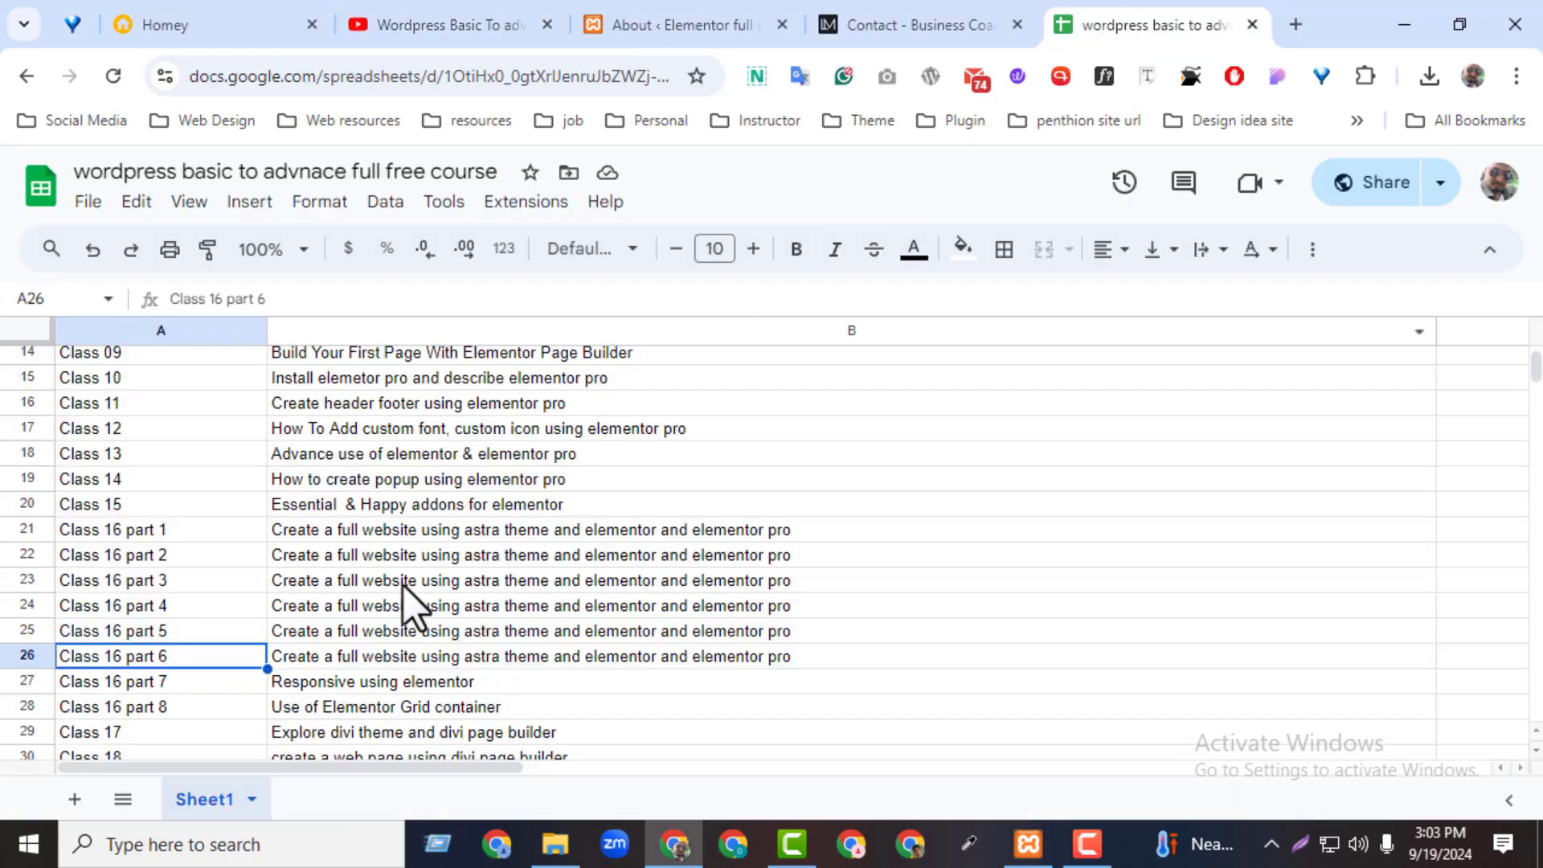
pyautogui.click(354, 661)
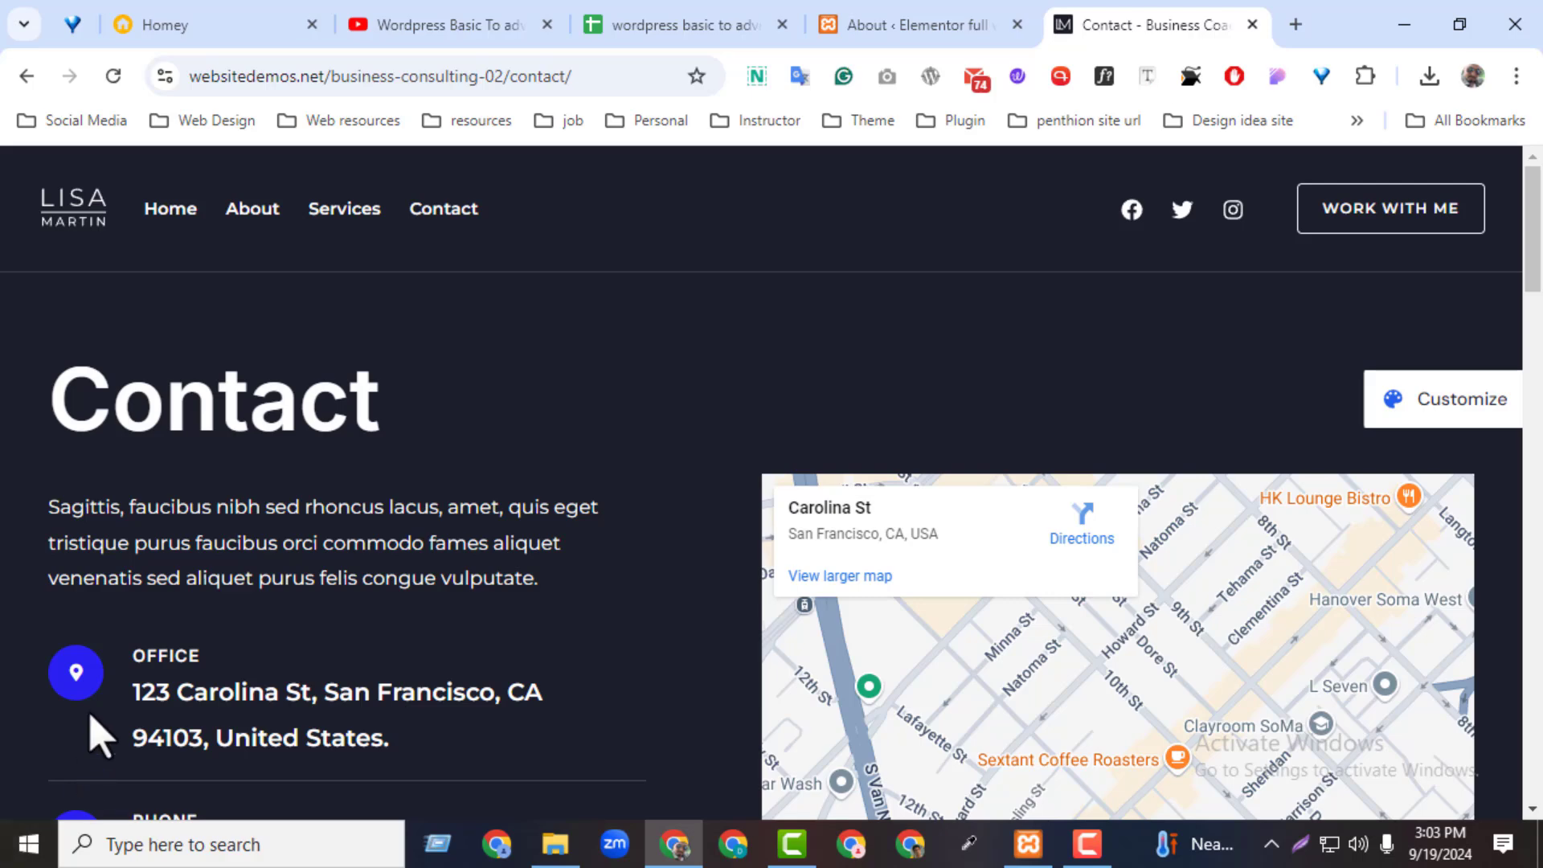
# - Open the front end of the Elementor full website from the WordPress admin in a new browser tab
pyautogui.click(925, 23)
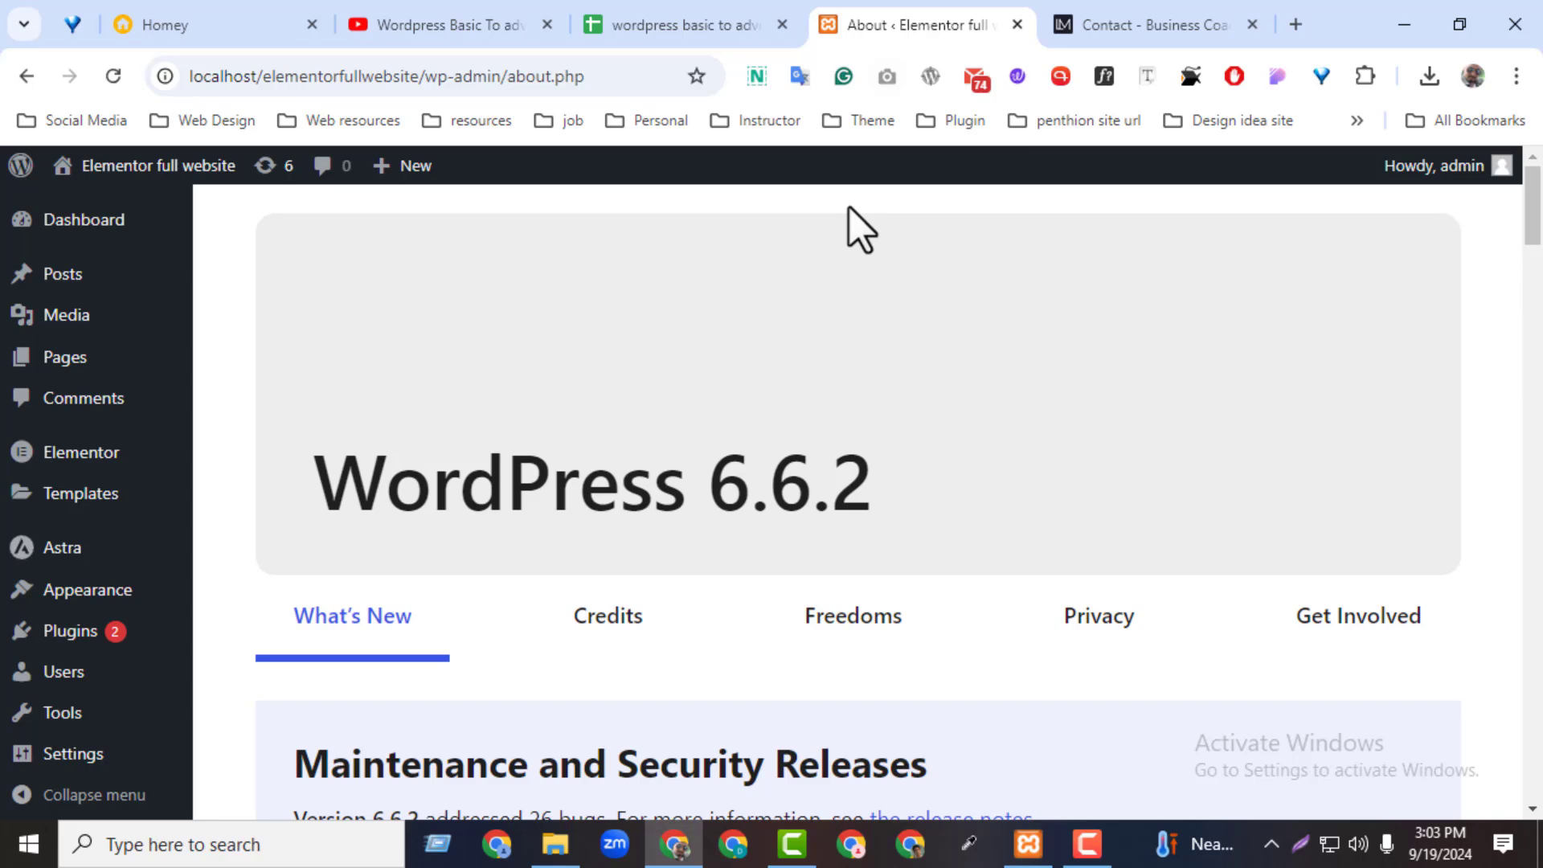
pyautogui.moveTo(158, 165)
pyautogui.middleClick(125, 207)
pyautogui.click(991, 22)
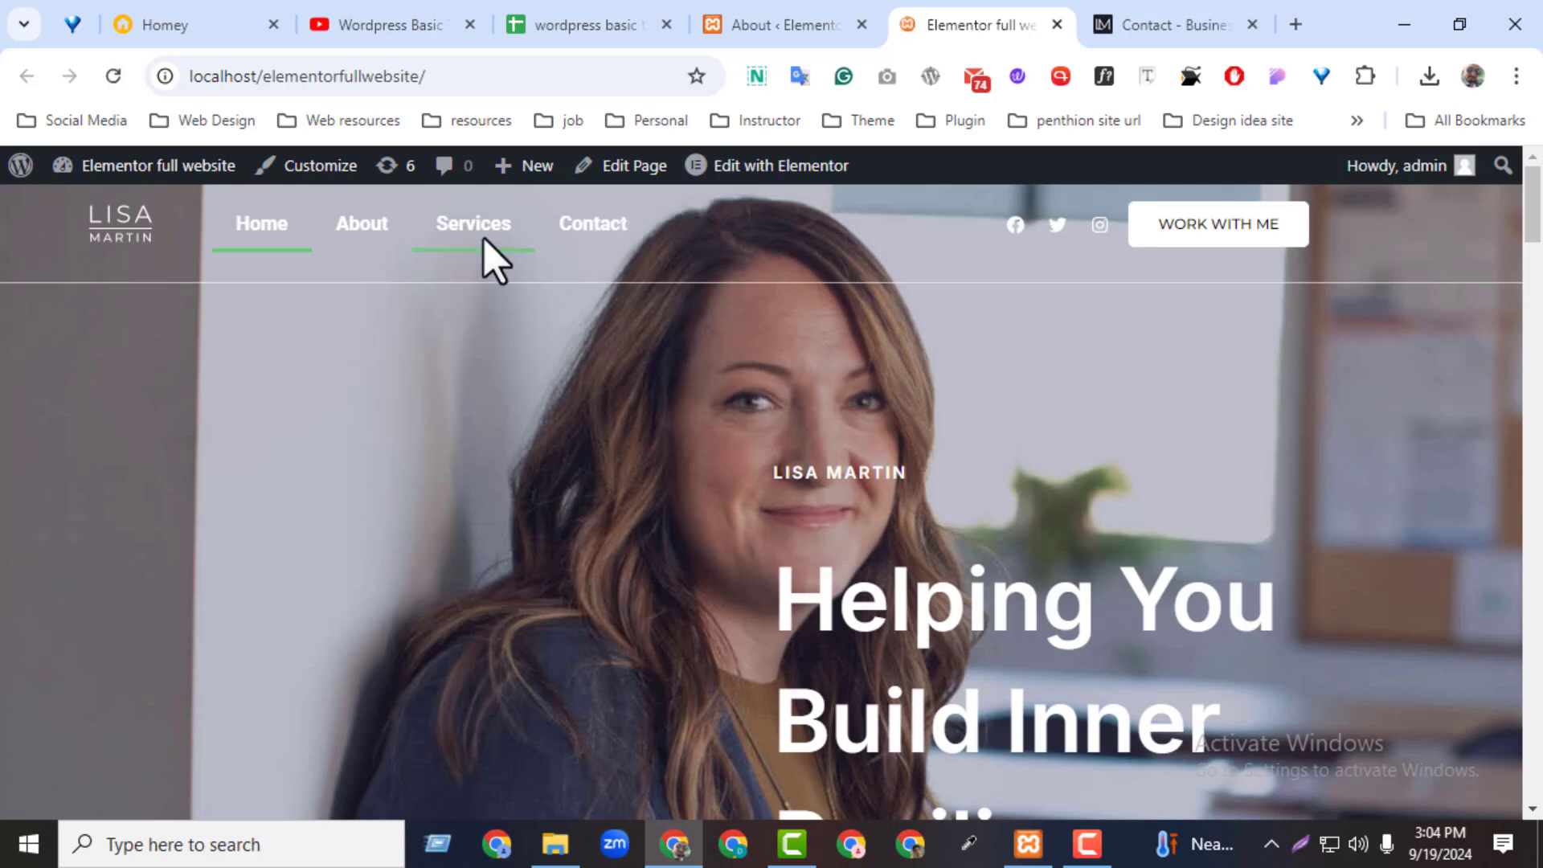
# - View the site's Services and About pages in separate browser tabs, and close both tabs
pyautogui.middleClick(484, 238)
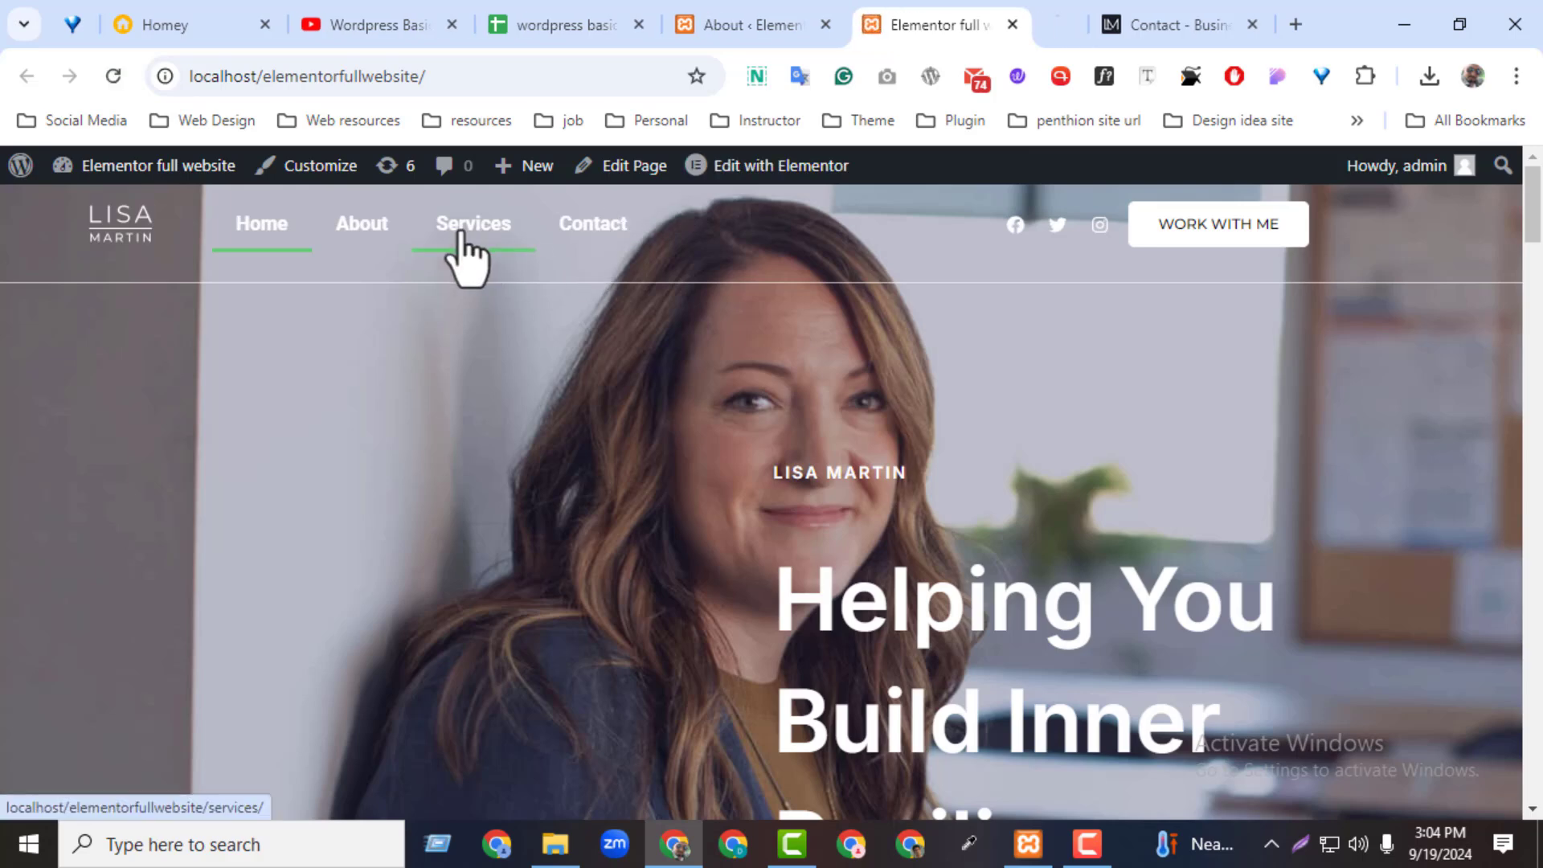
pyautogui.middleClick(370, 239)
pyautogui.click(882, 42)
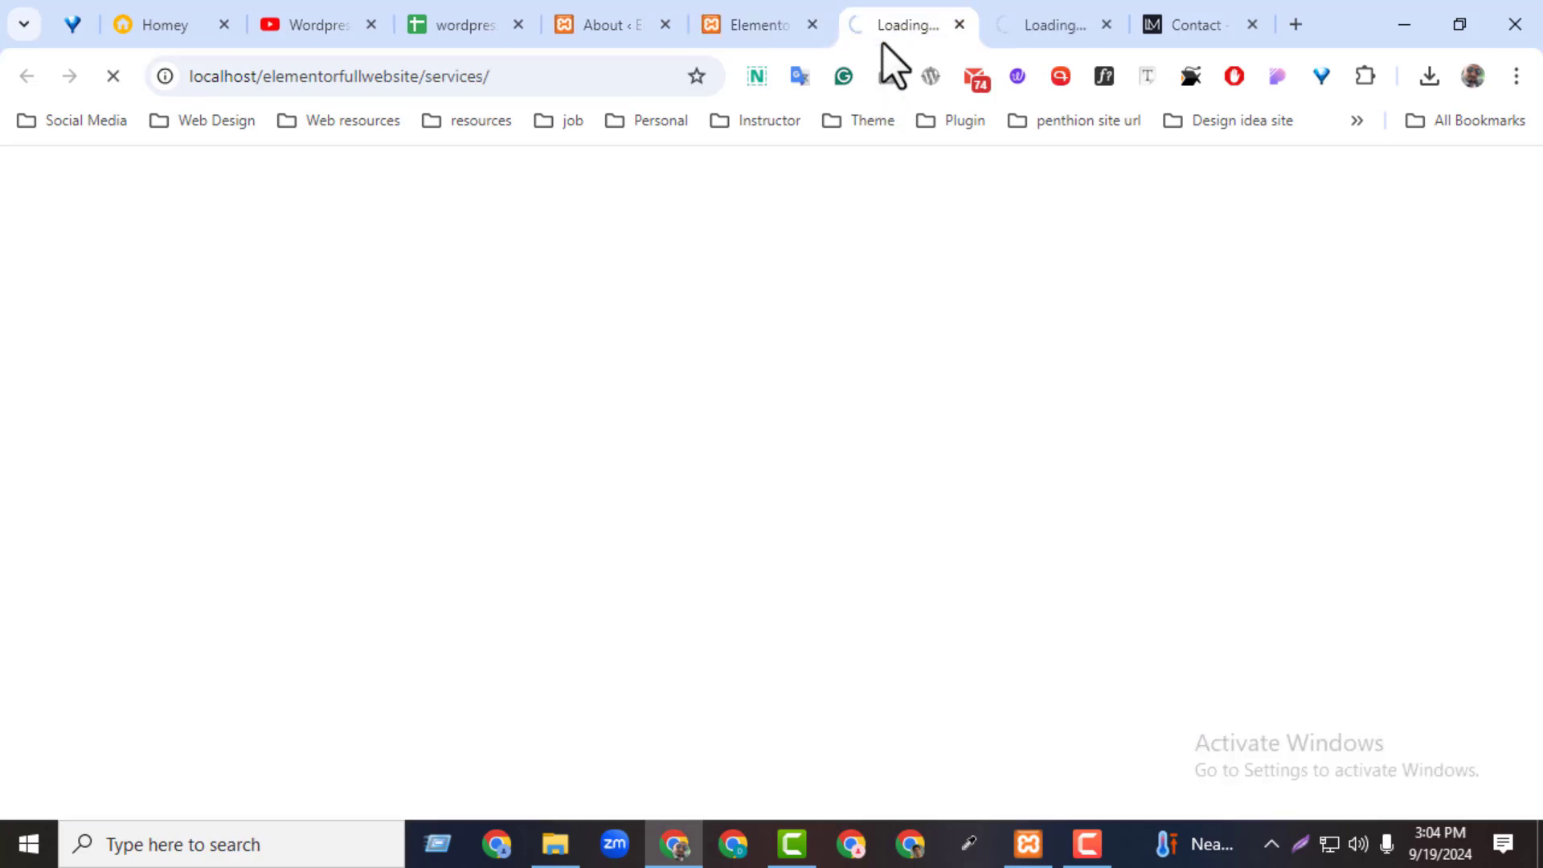
pyautogui.click(1043, 30)
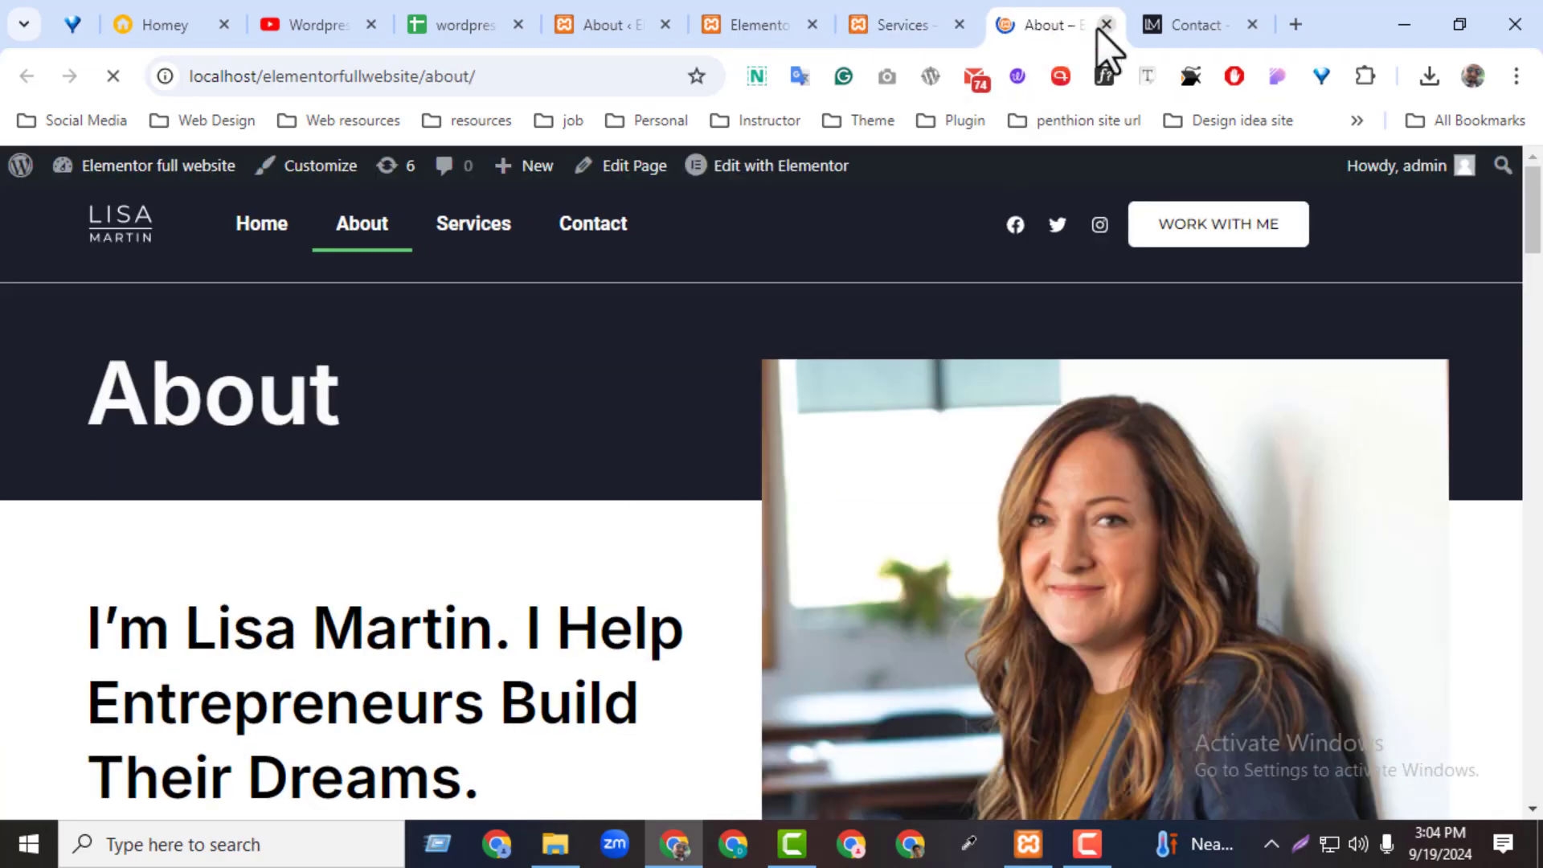
pyautogui.click(1106, 25)
pyautogui.click(961, 25)
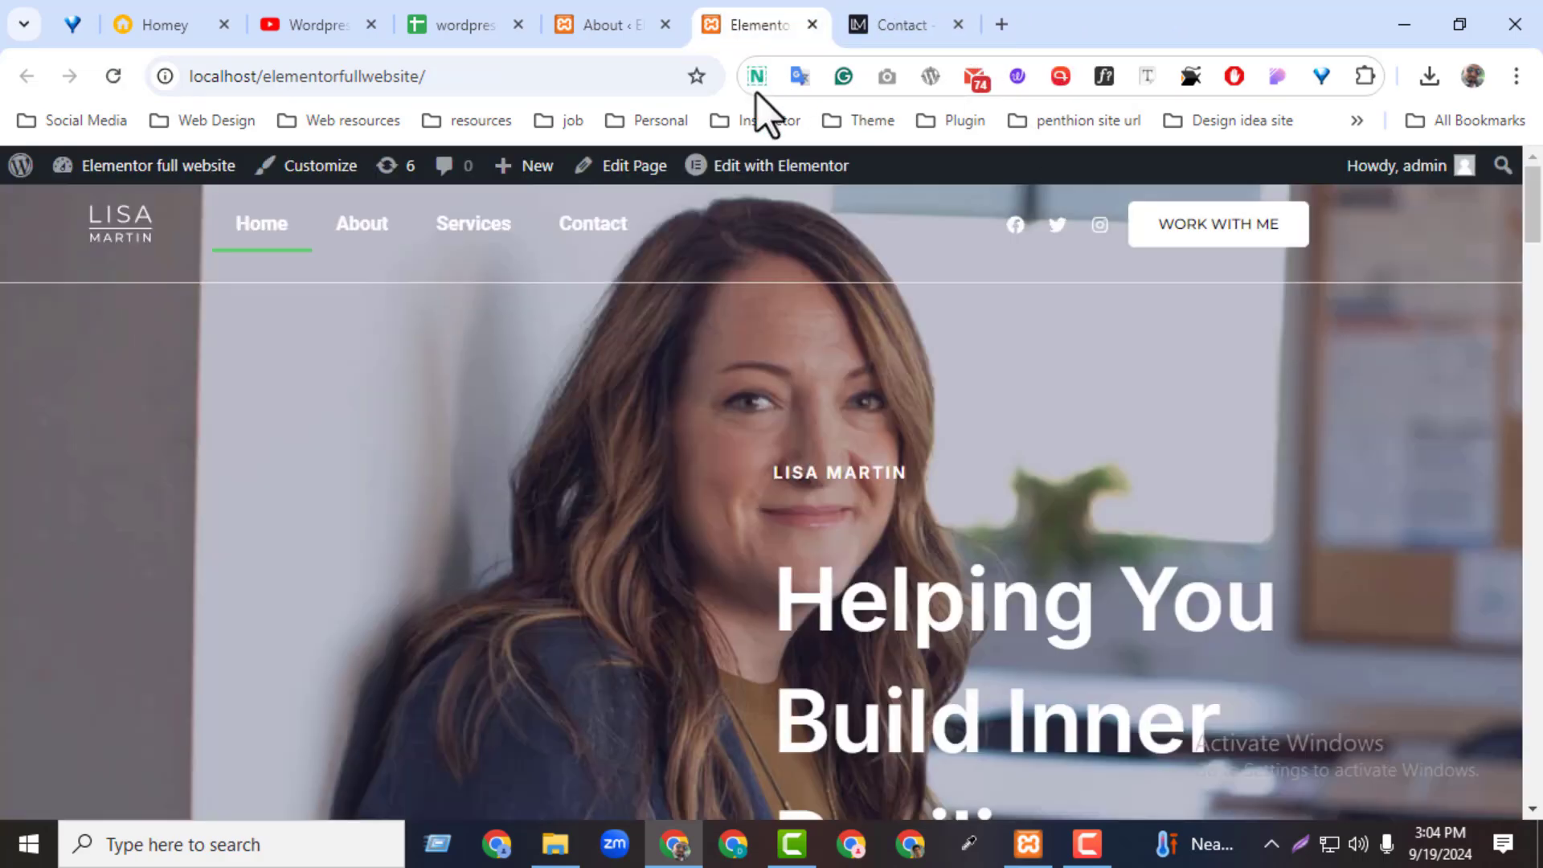
# - Open the Contact page for editing in a new tab from the WordPress admin's list of pages
pyautogui.click(775, 32)
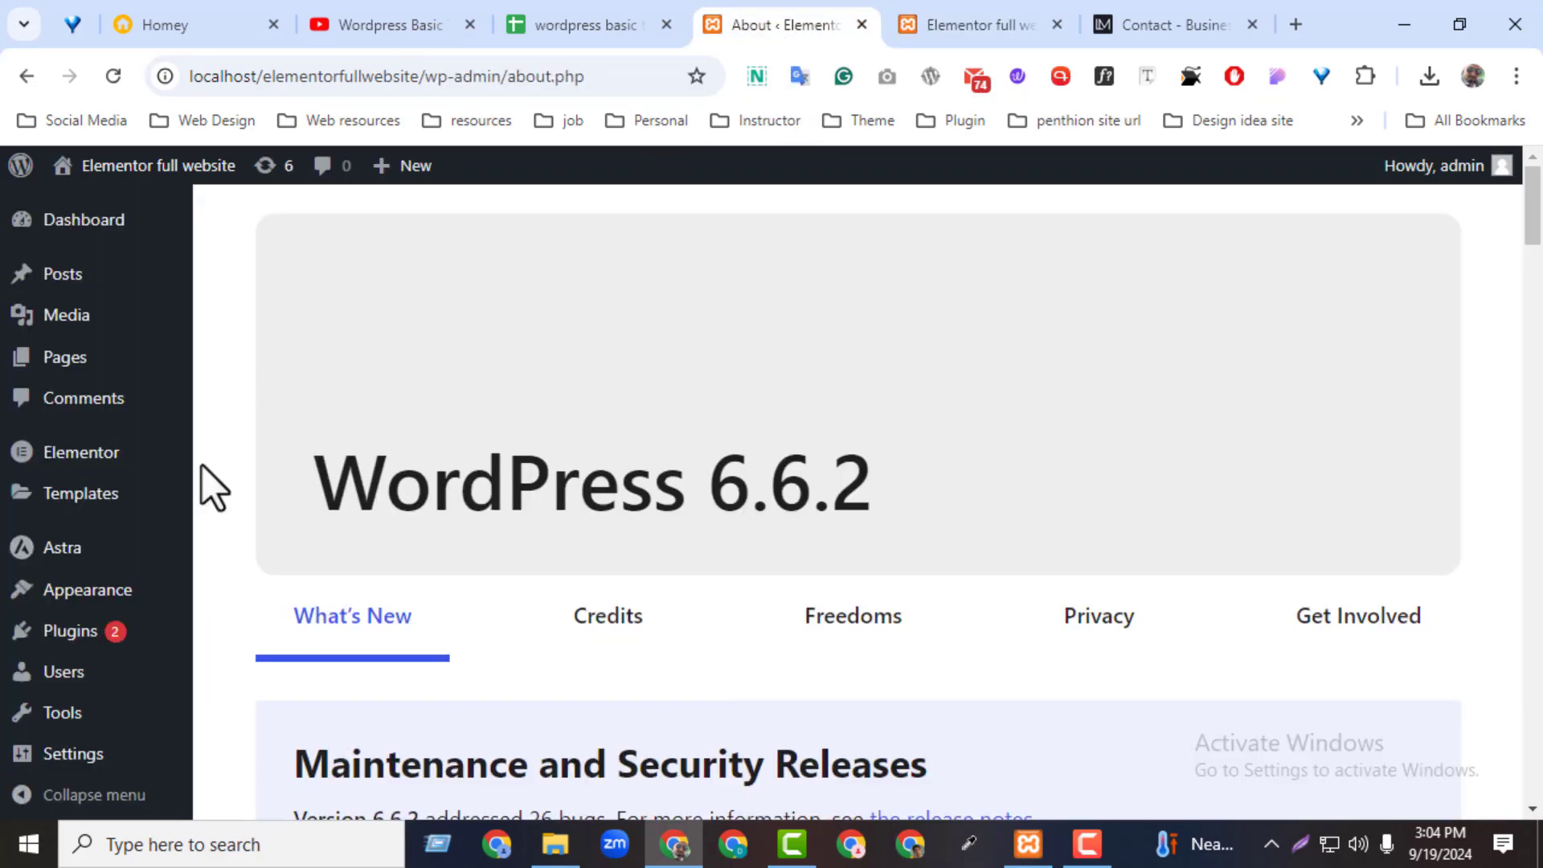
pyautogui.click(66, 371)
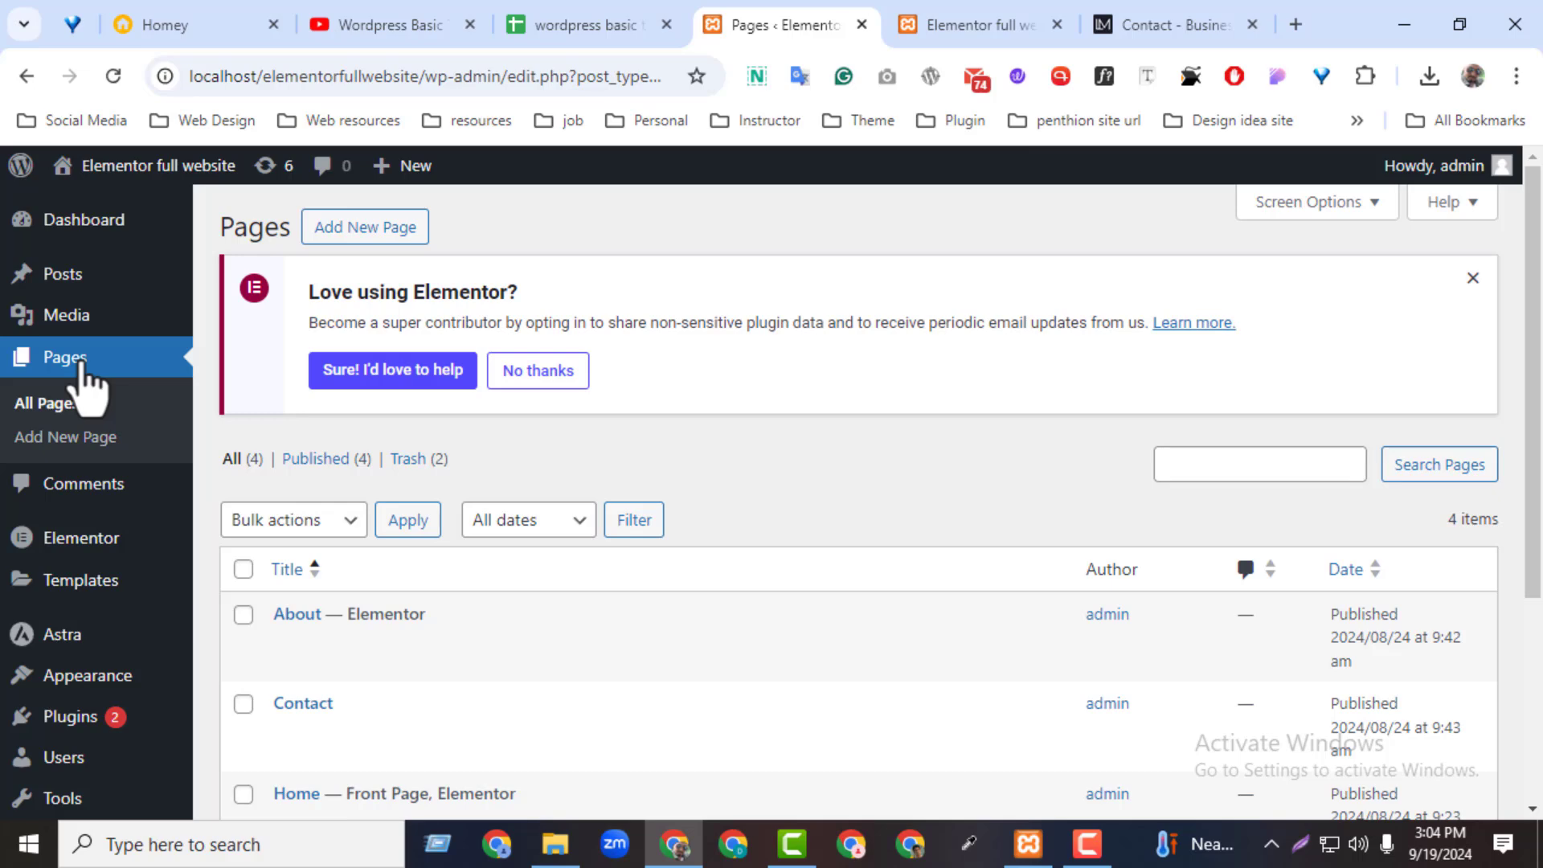
pyautogui.moveTo(1530, 379); pyautogui.dragTo(1535, 534)
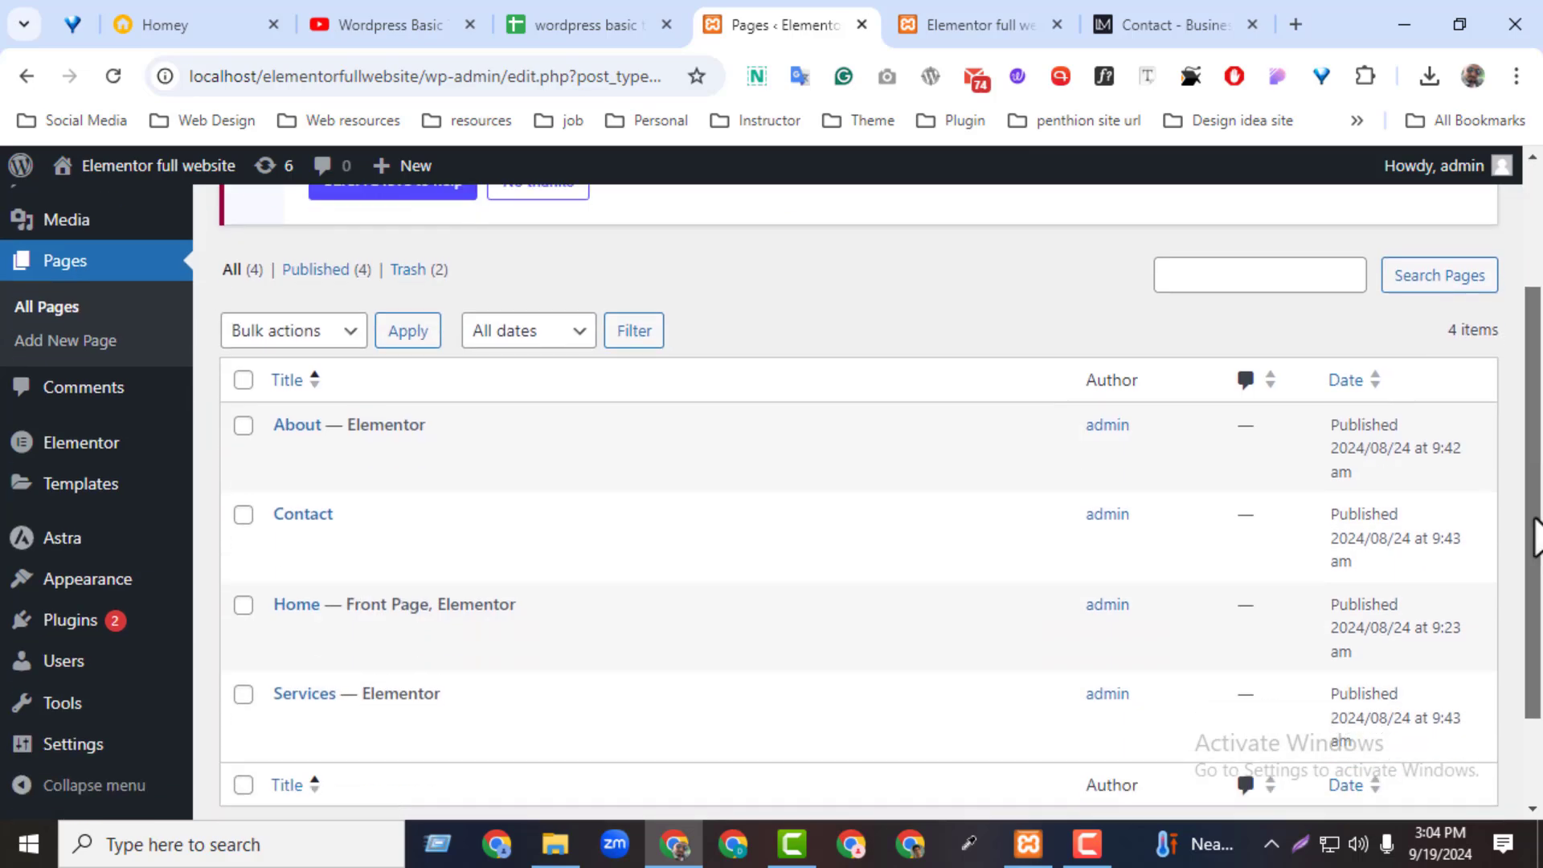
pyautogui.middleClick(287, 541)
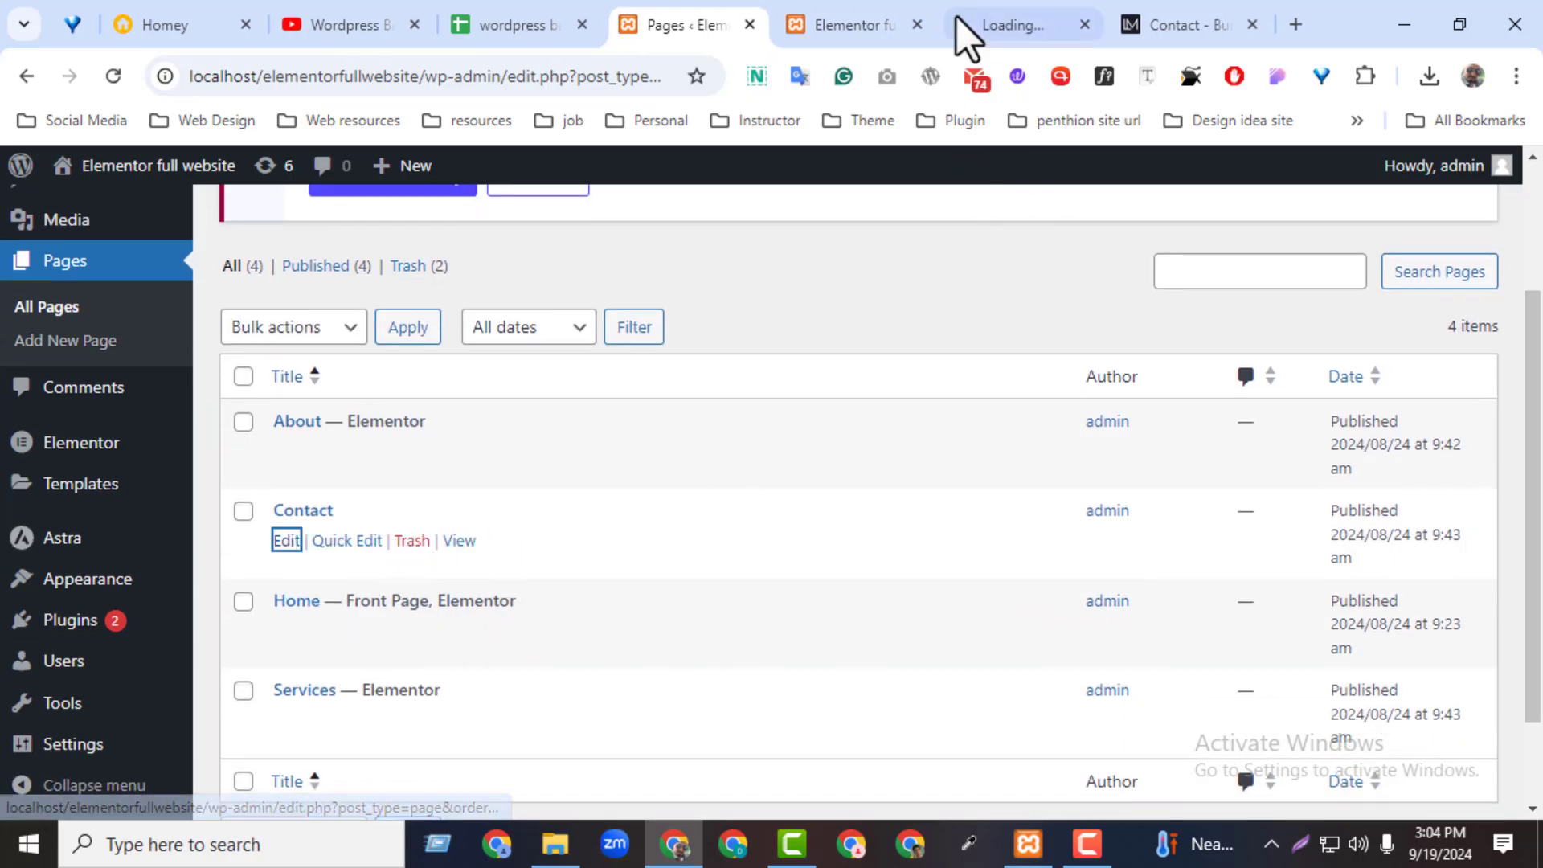
pyautogui.click(1005, 26)
# - Load the Contact page in the Elementor editor
pyautogui.click(880, 23)
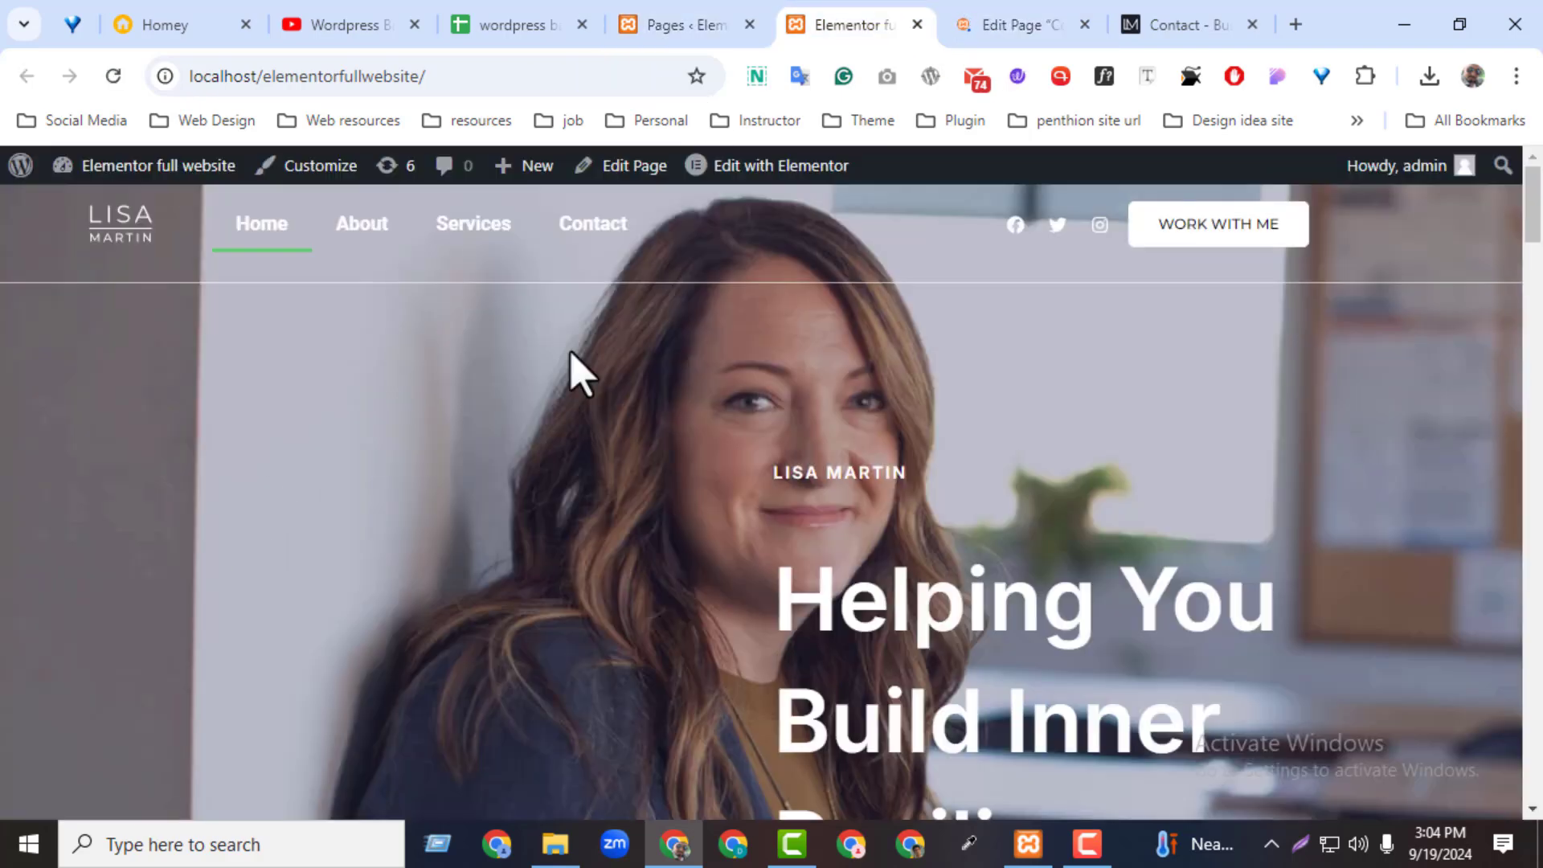
pyautogui.click(676, 16)
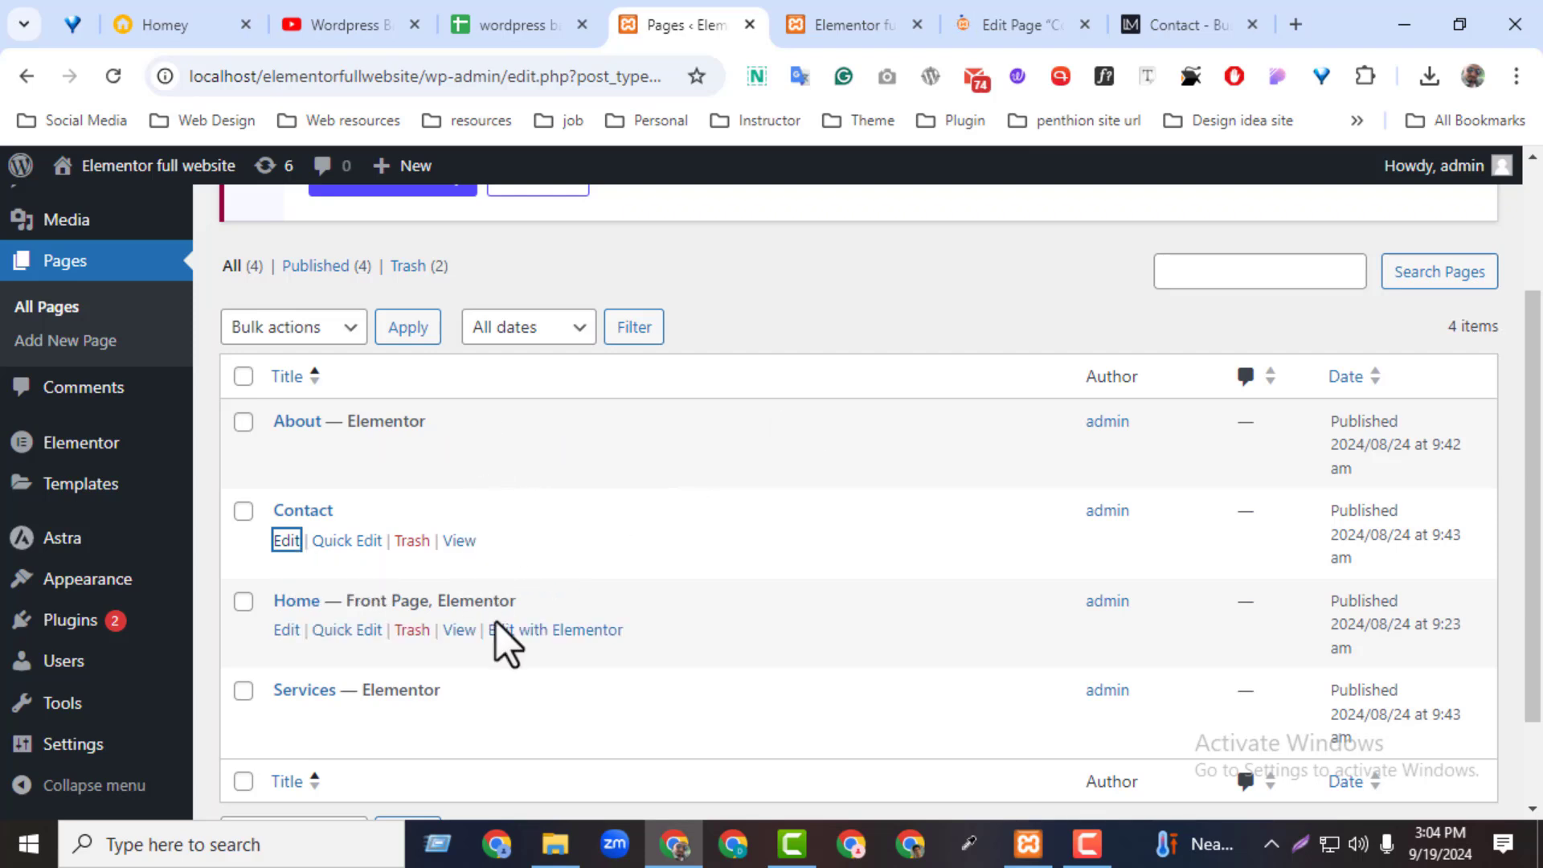
pyautogui.click(1001, 24)
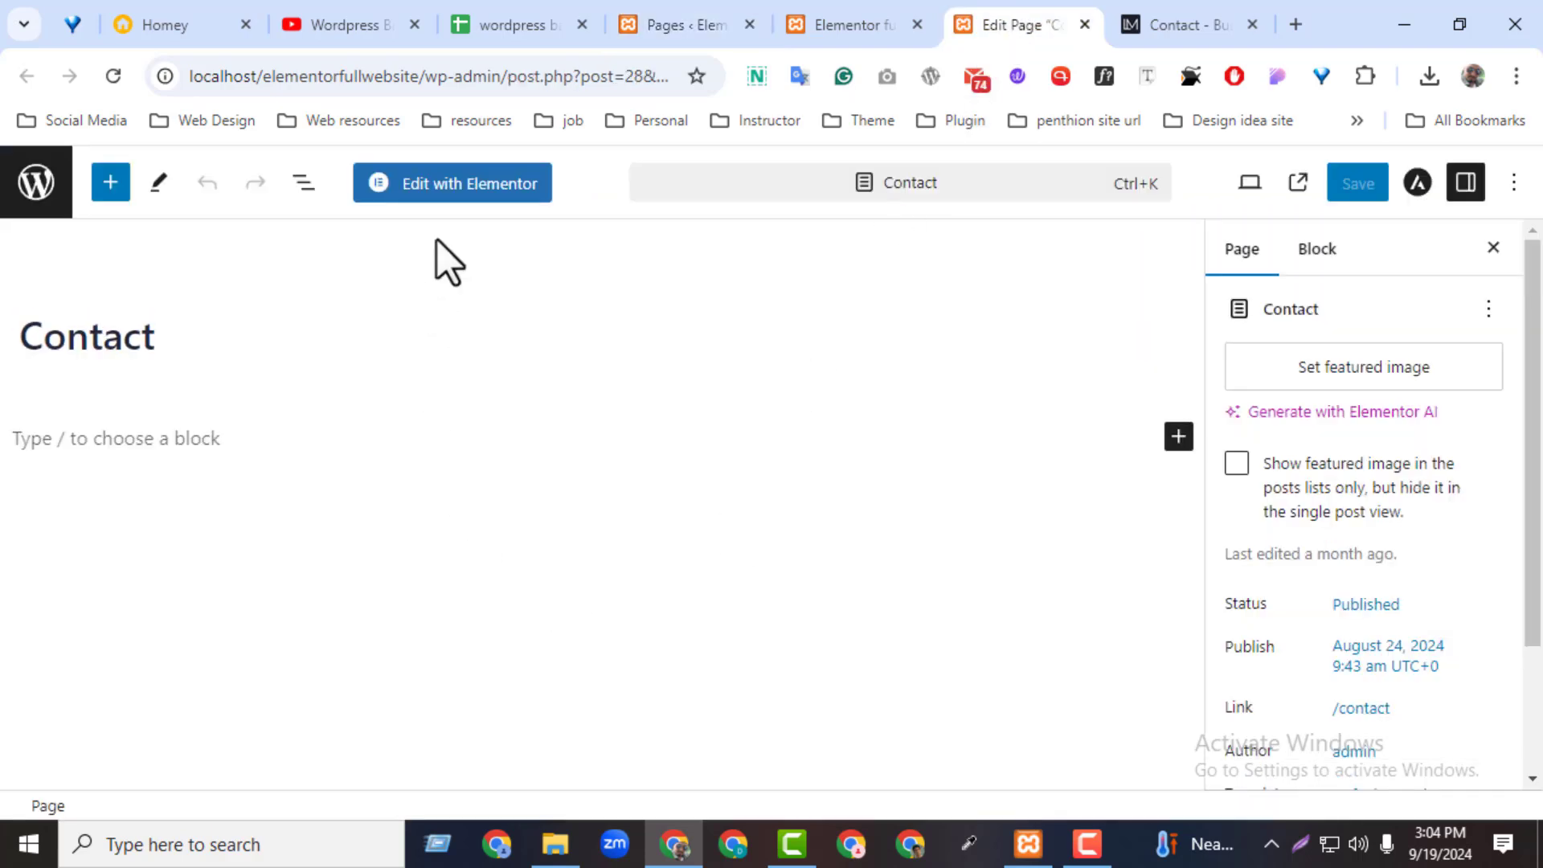
pyautogui.click(443, 197)
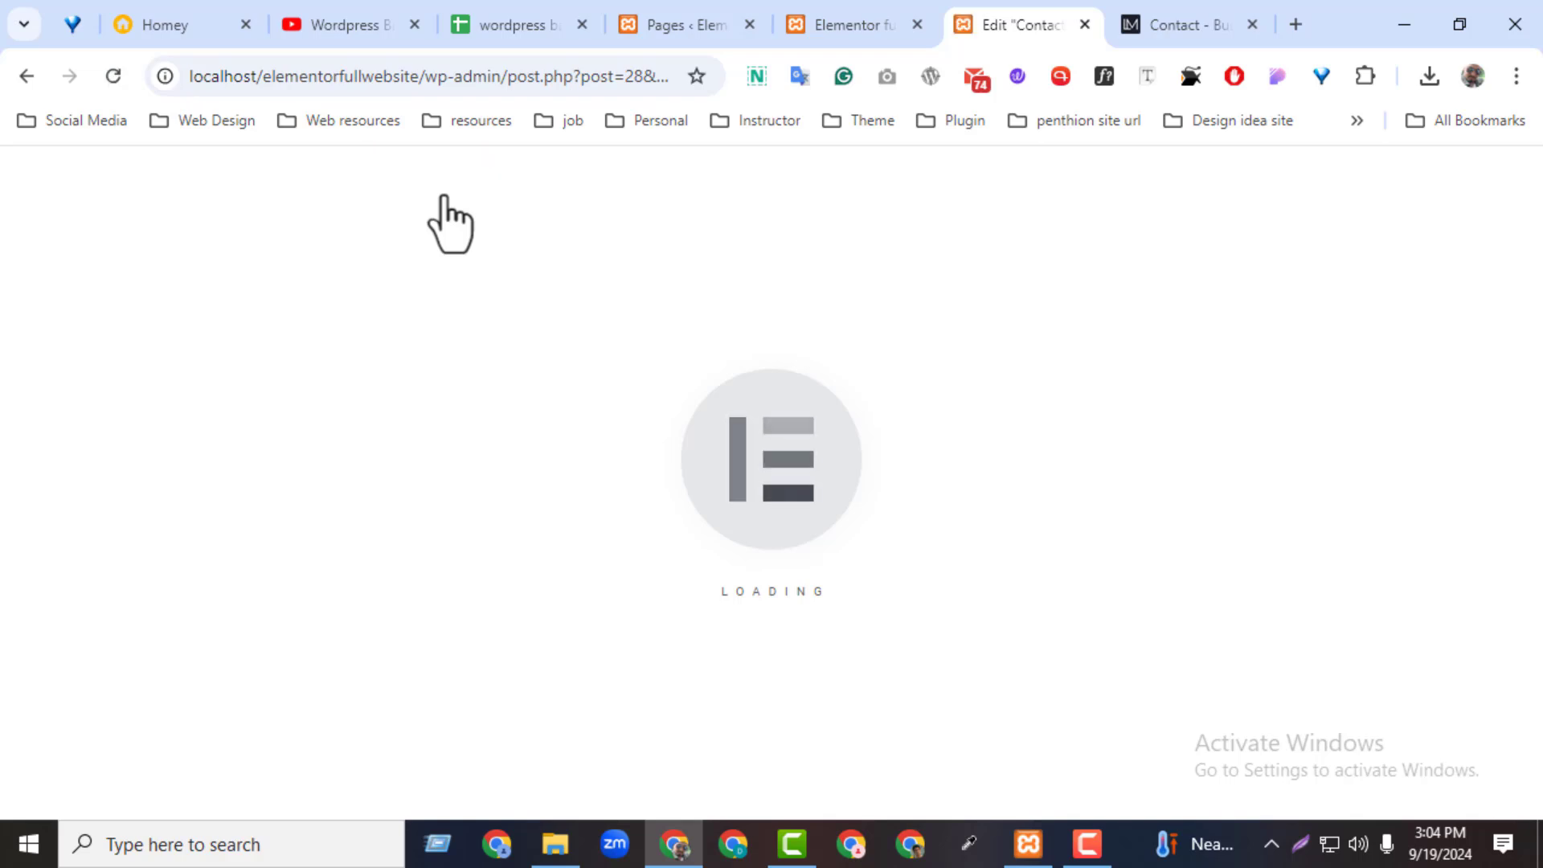
pyautogui.click(679, 24)
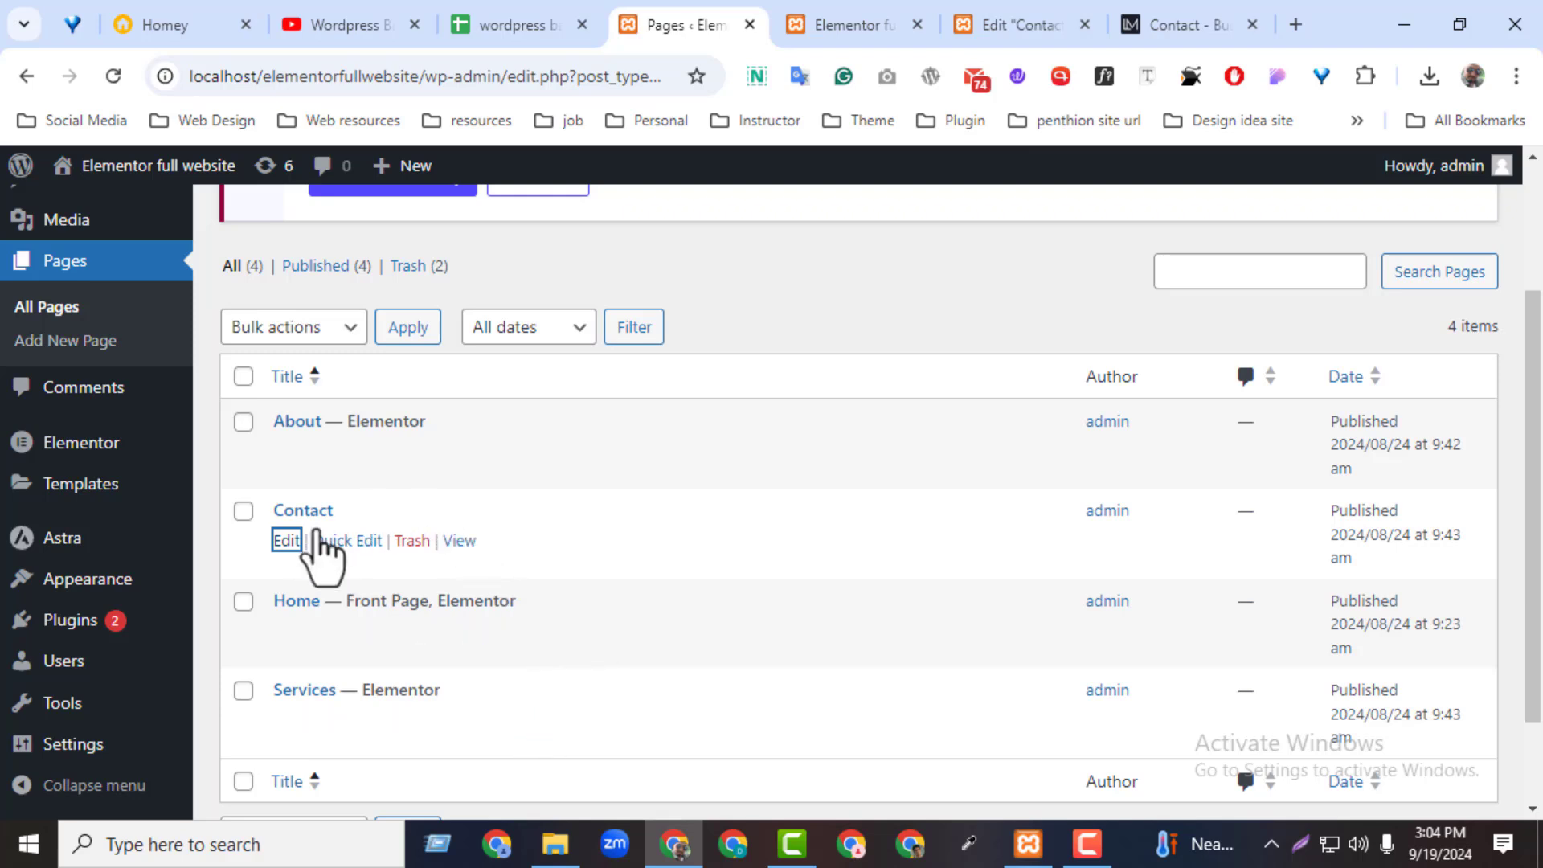
pyautogui.click(1007, 24)
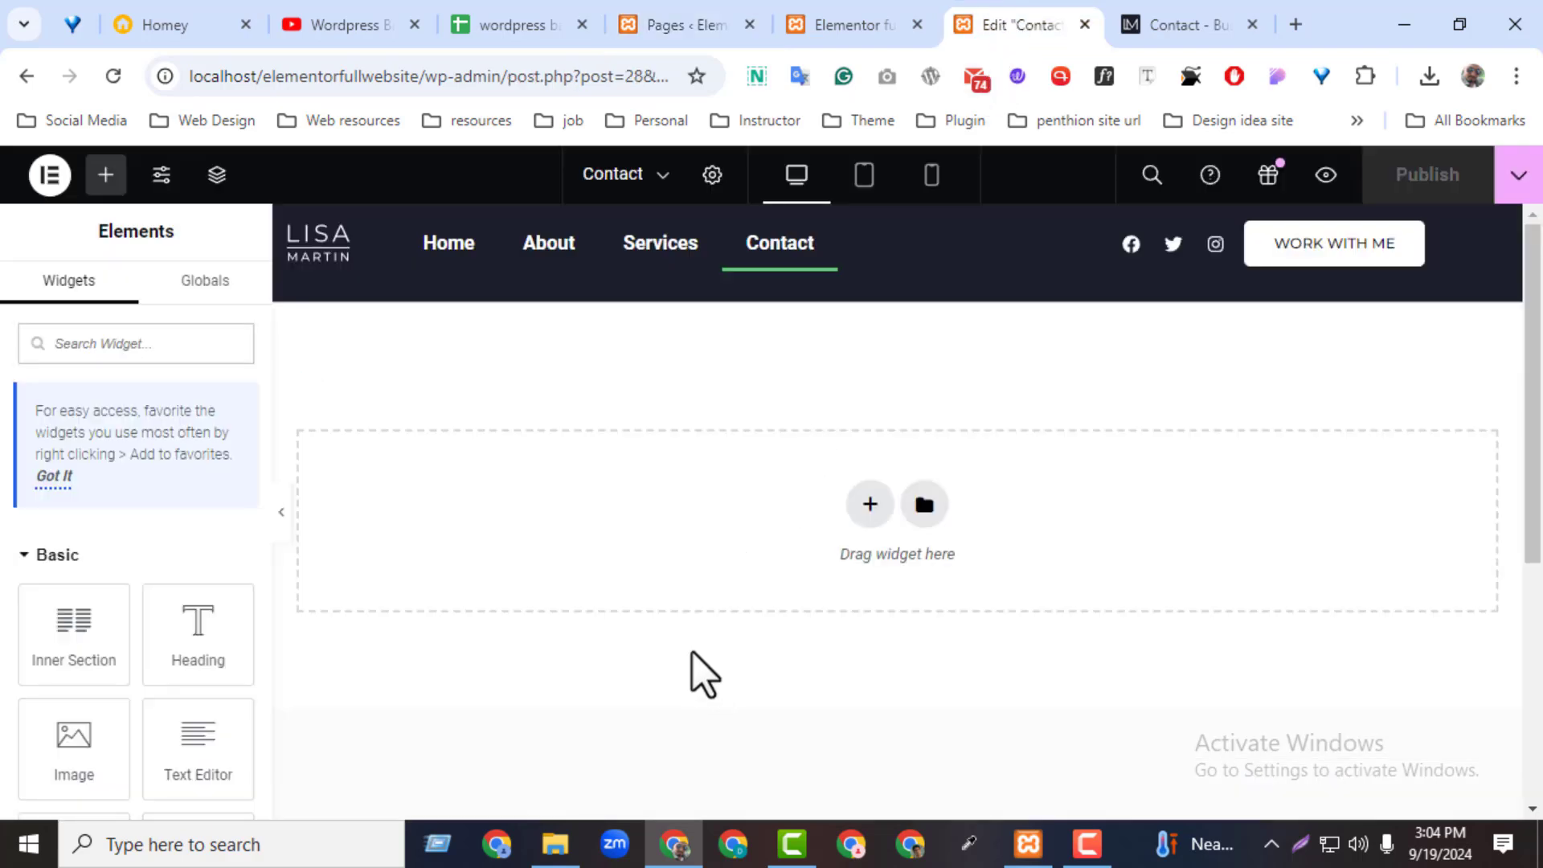
# - Insert the saved "page title section" template into the empty Contact page without applying its page settings
pyautogui.click(1175, 22)
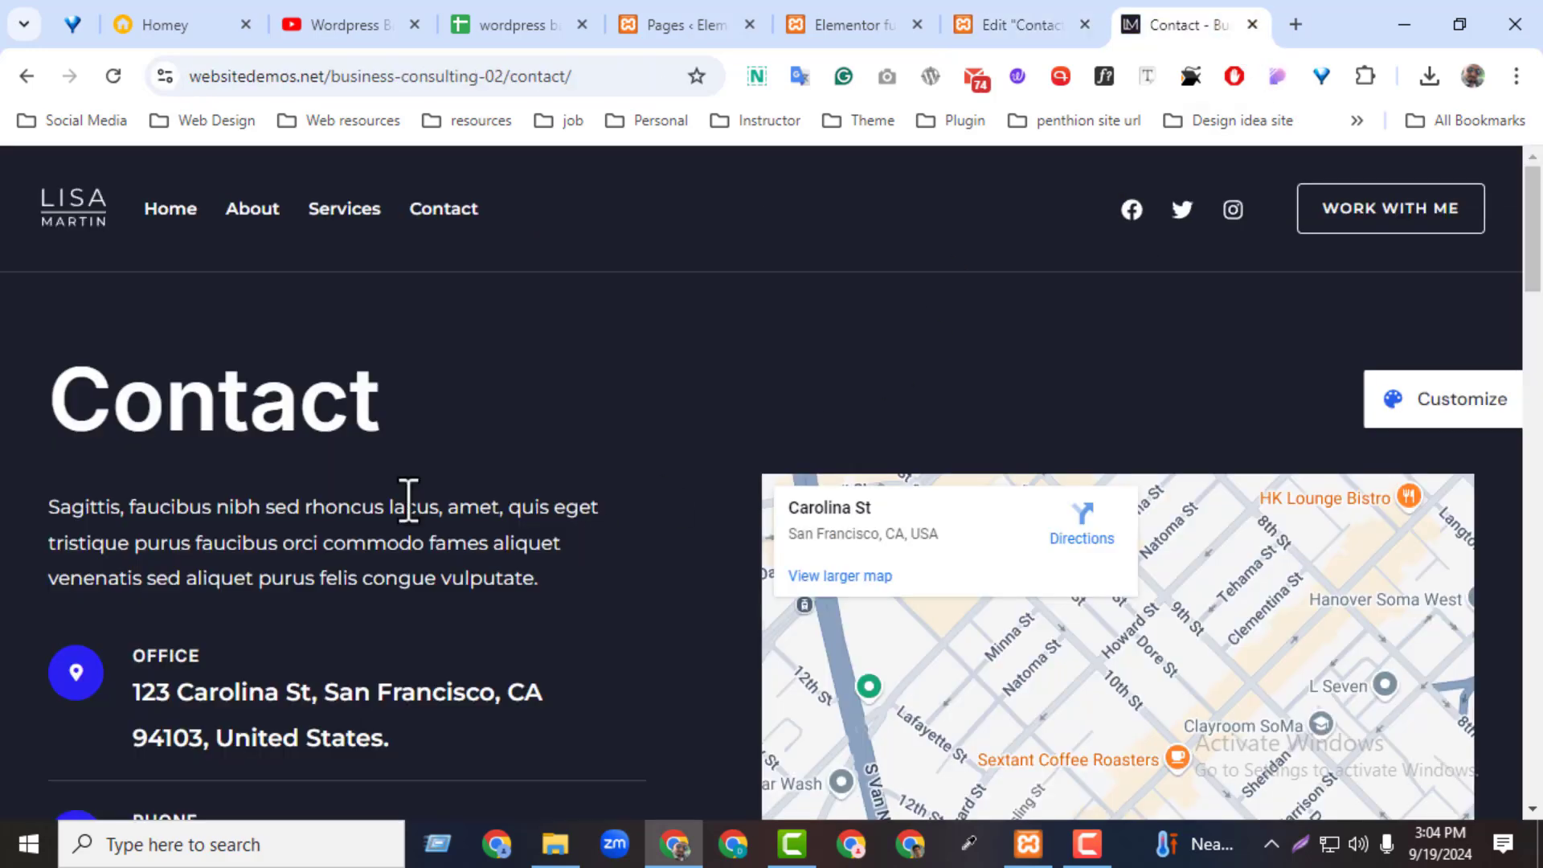
pyautogui.click(993, 27)
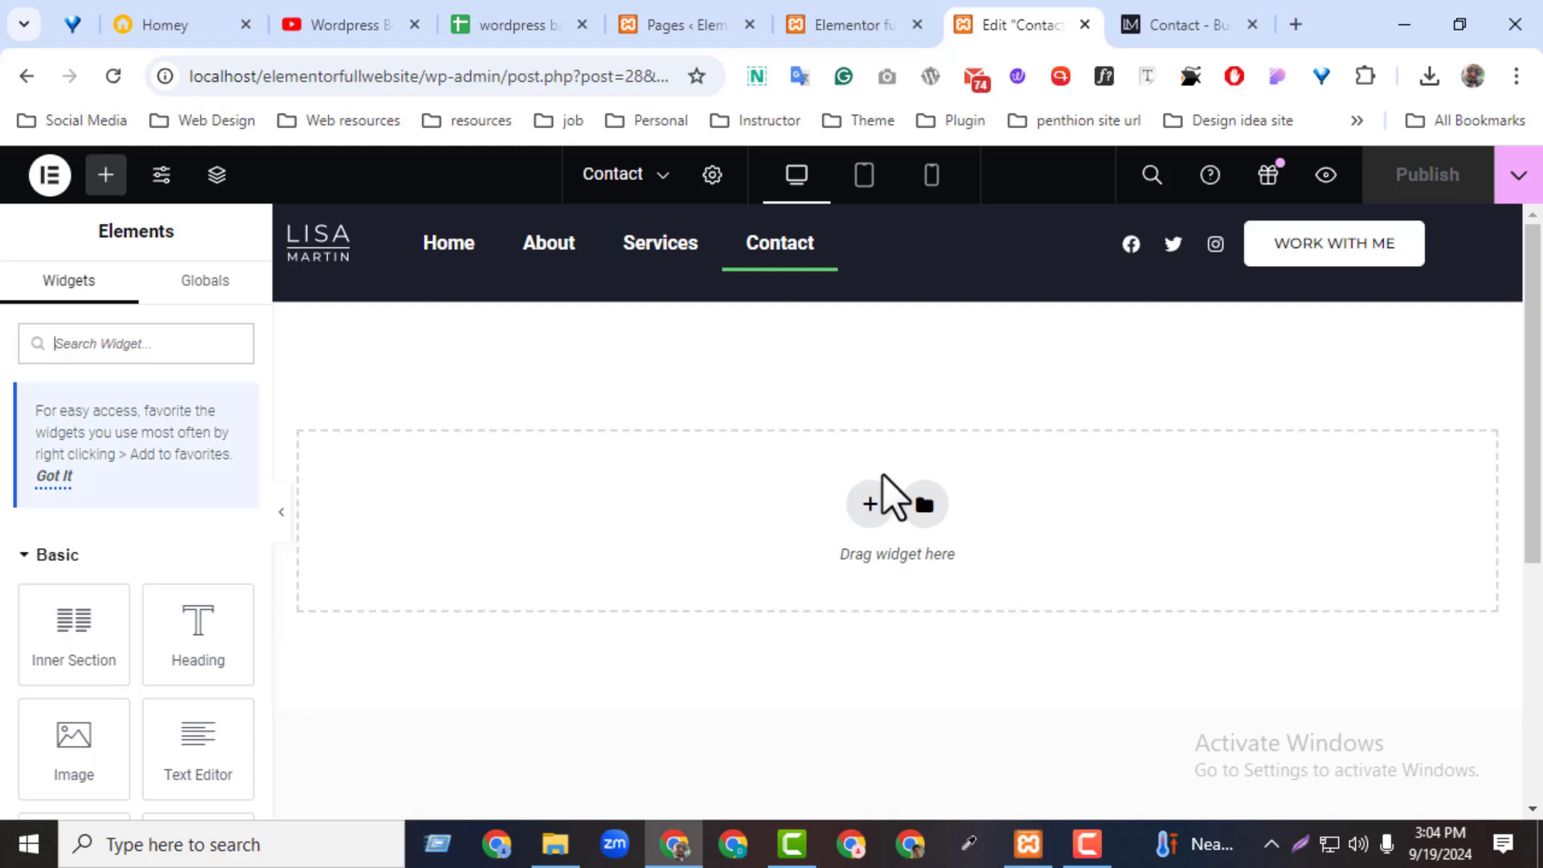
pyautogui.click(926, 507)
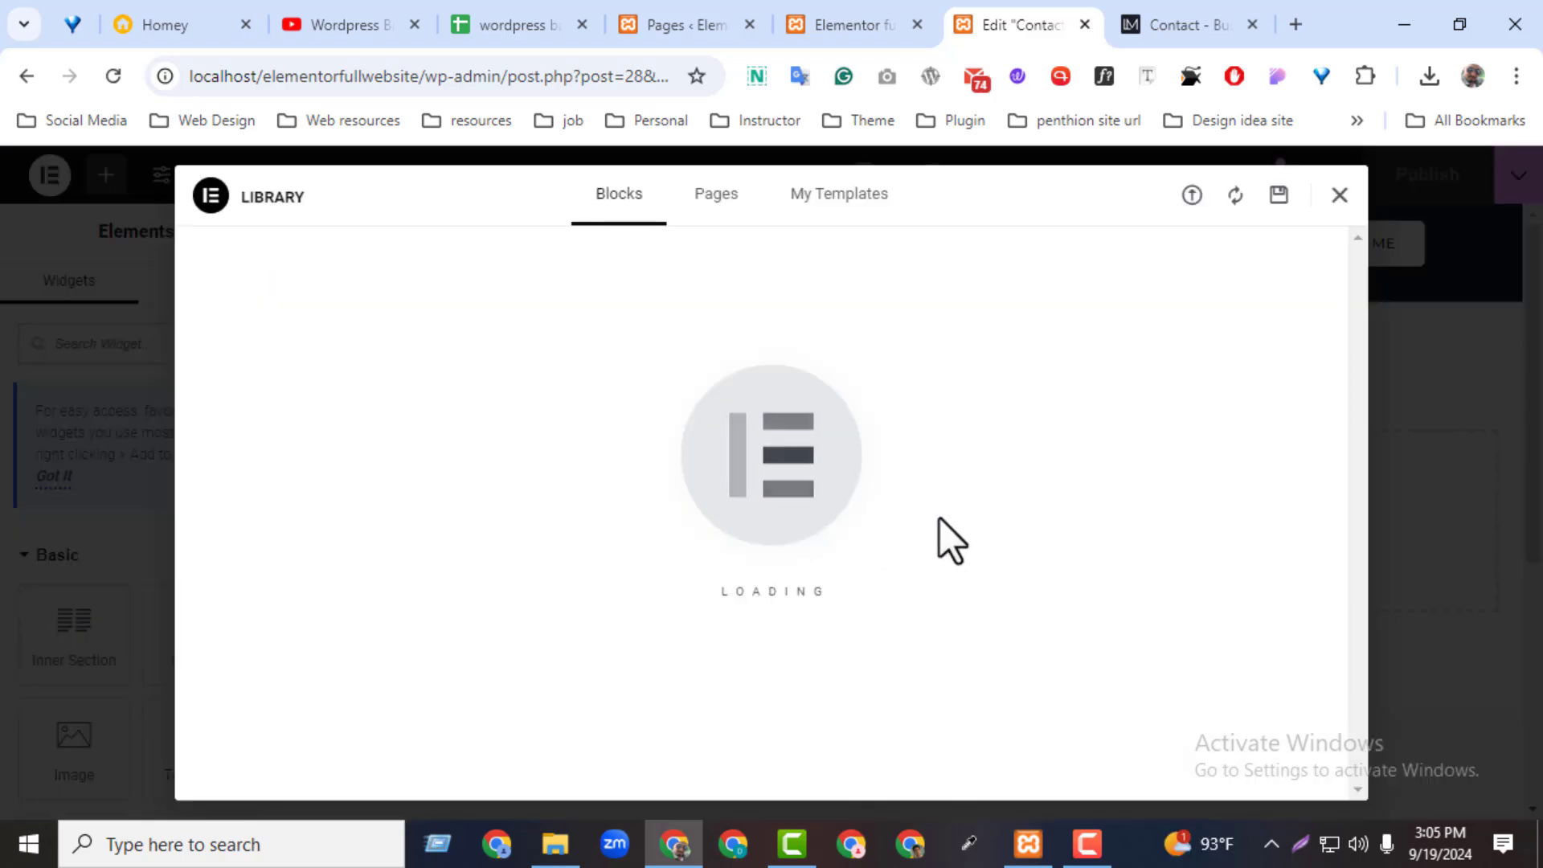
pyautogui.click(850, 197)
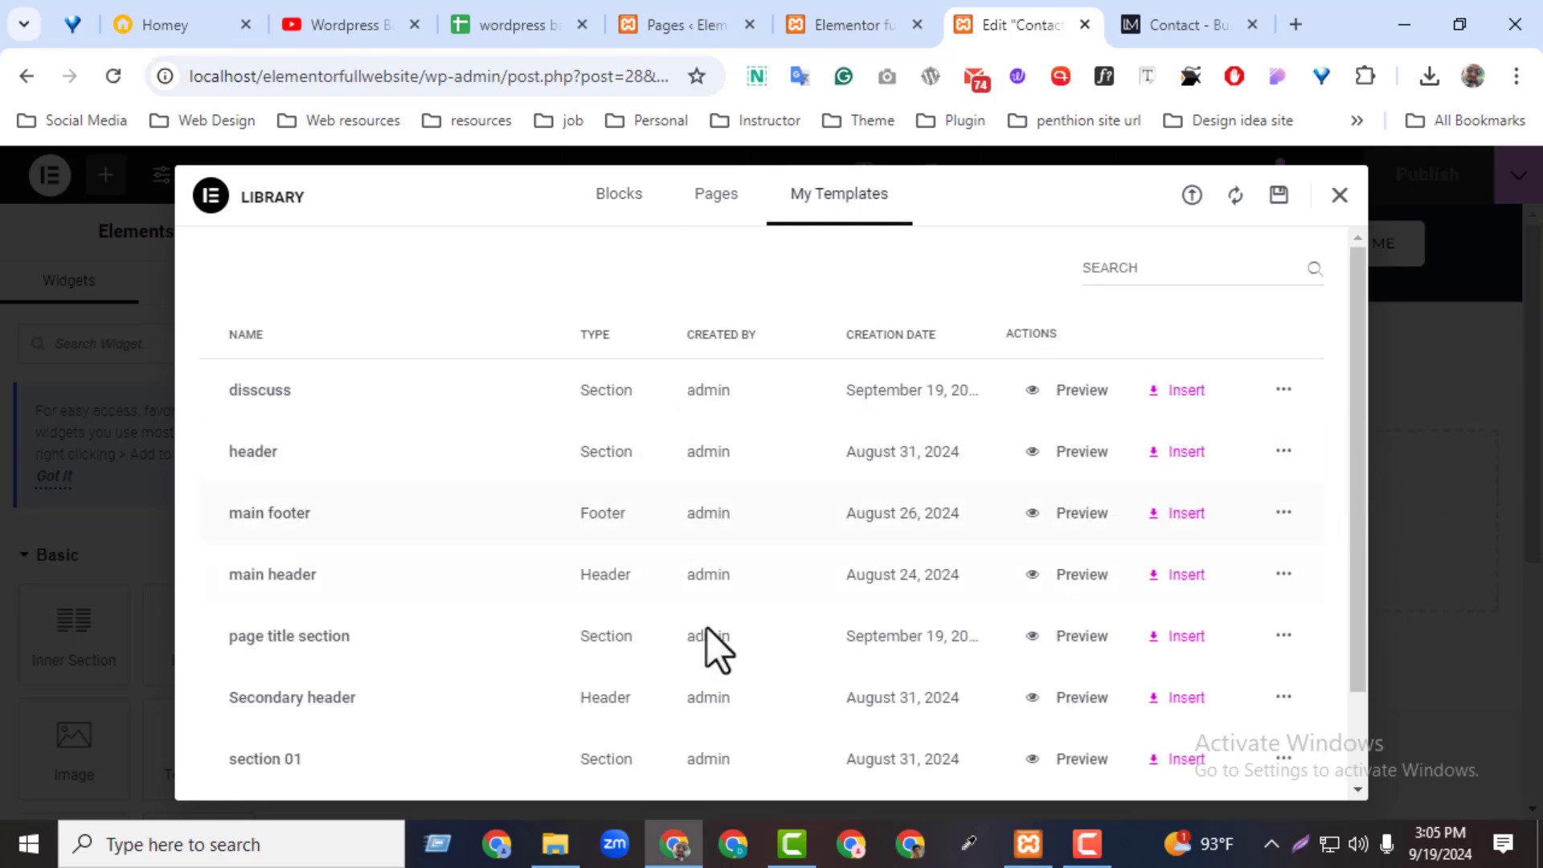
pyautogui.click(1173, 637)
pyautogui.click(840, 540)
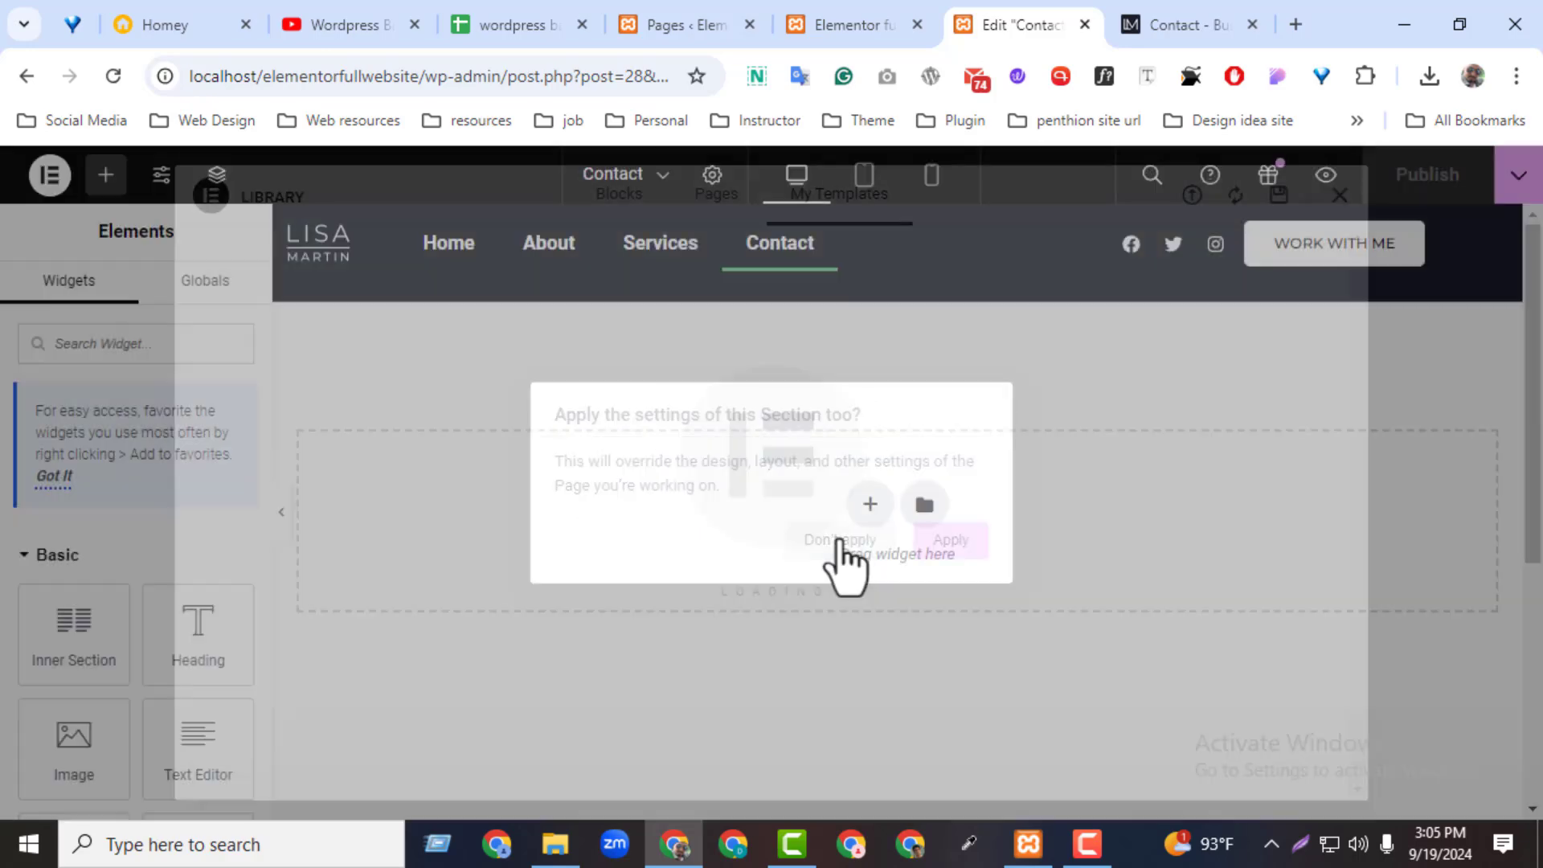
# - Replace the inserted heading's title with "Contact", copied from the demo site's Contact page
pyautogui.click(1180, 20)
pyautogui.doubleClick(289, 411)
pyautogui.hotkey('ctrl', 'c')
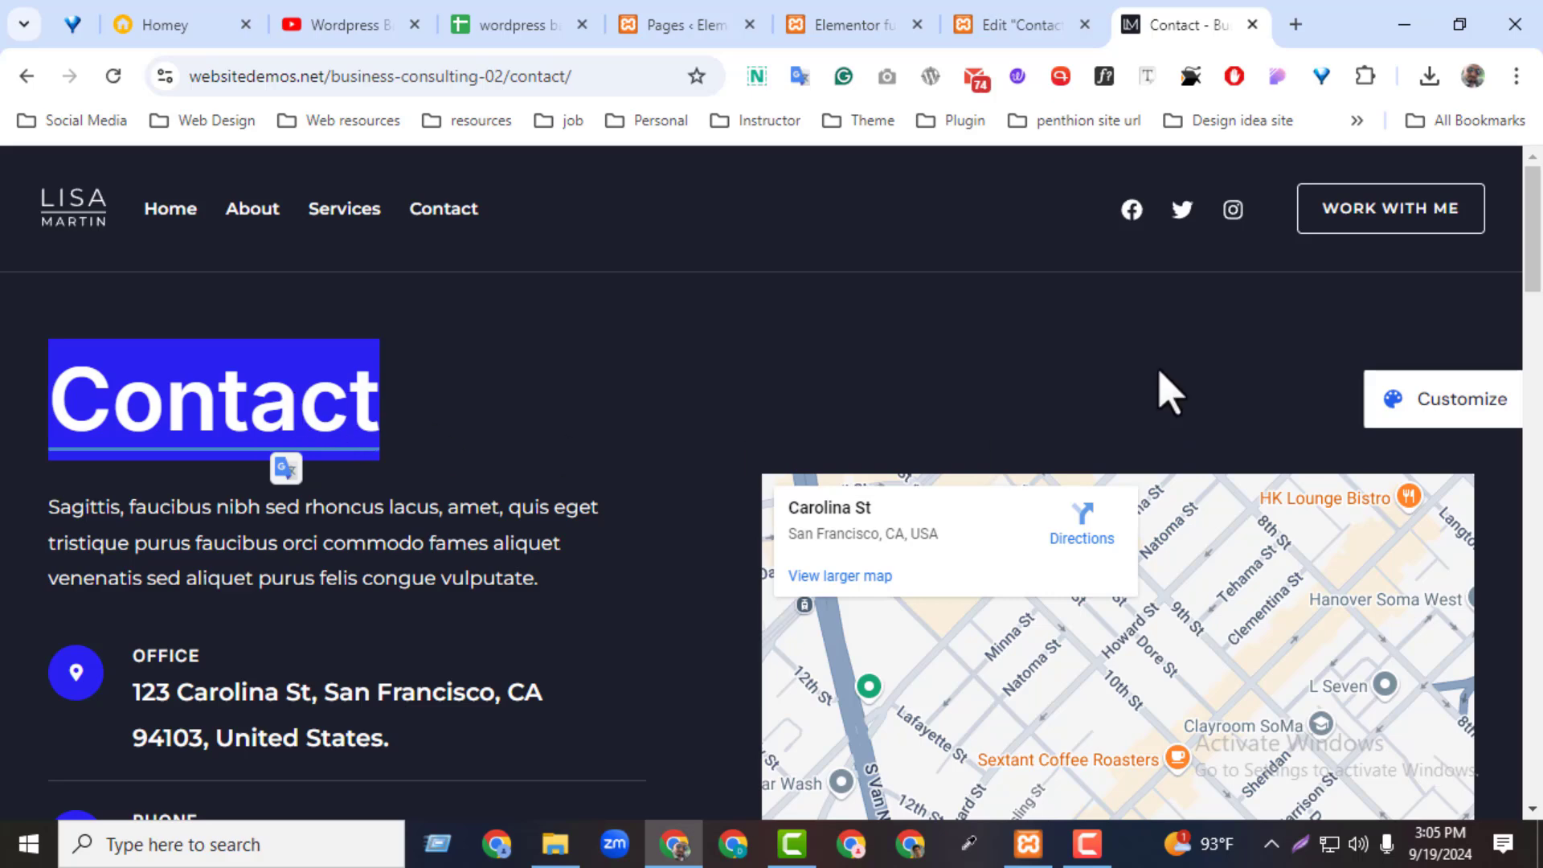
pyautogui.click(1014, 24)
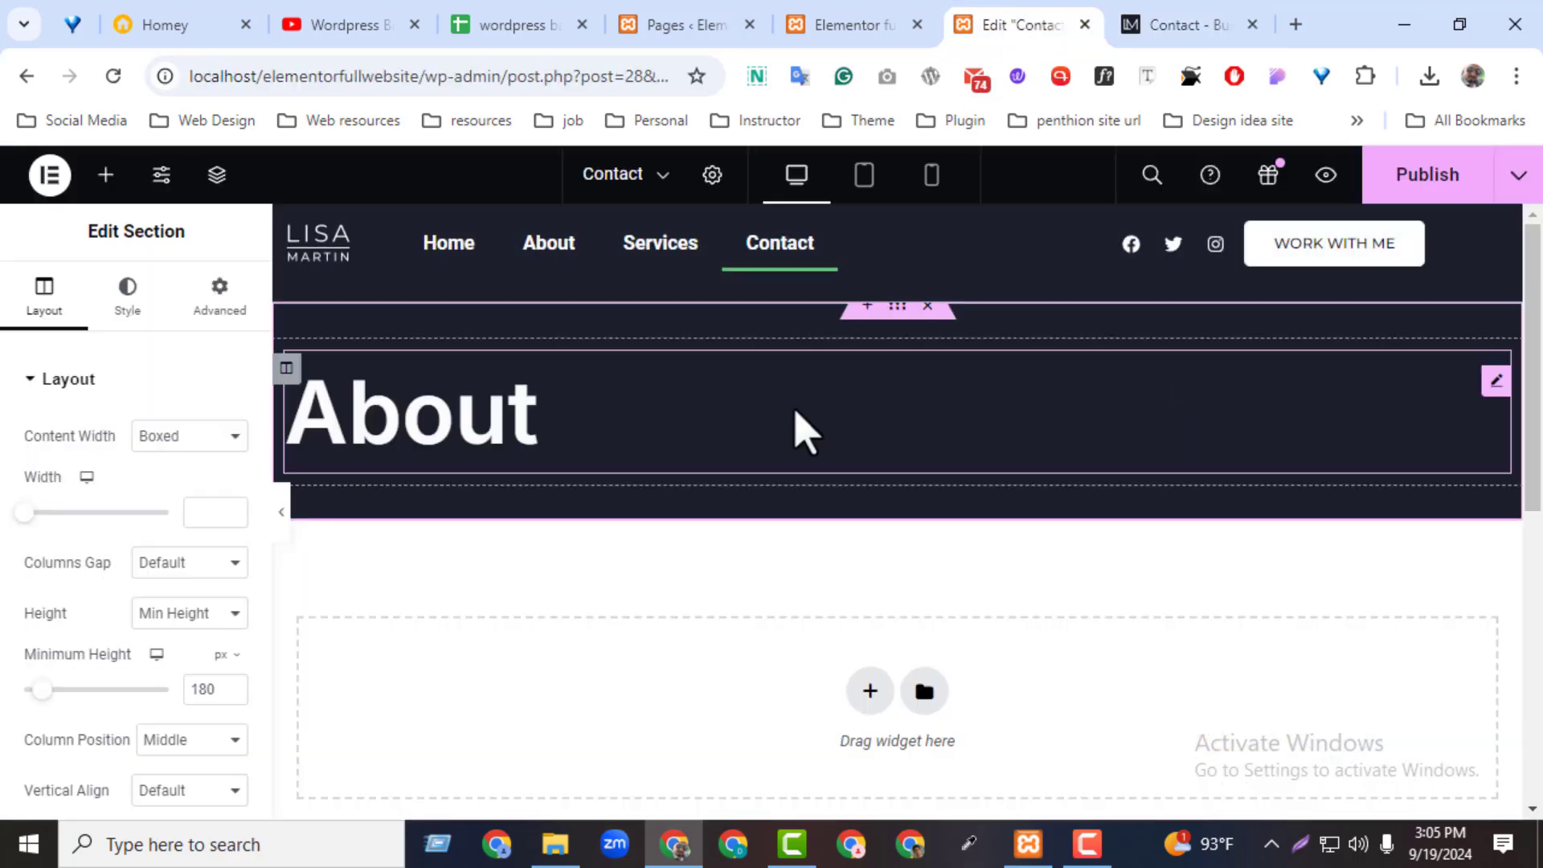
pyautogui.click(1495, 384)
pyautogui.click(52, 481)
pyautogui.hotkey('ctrl', 'a')
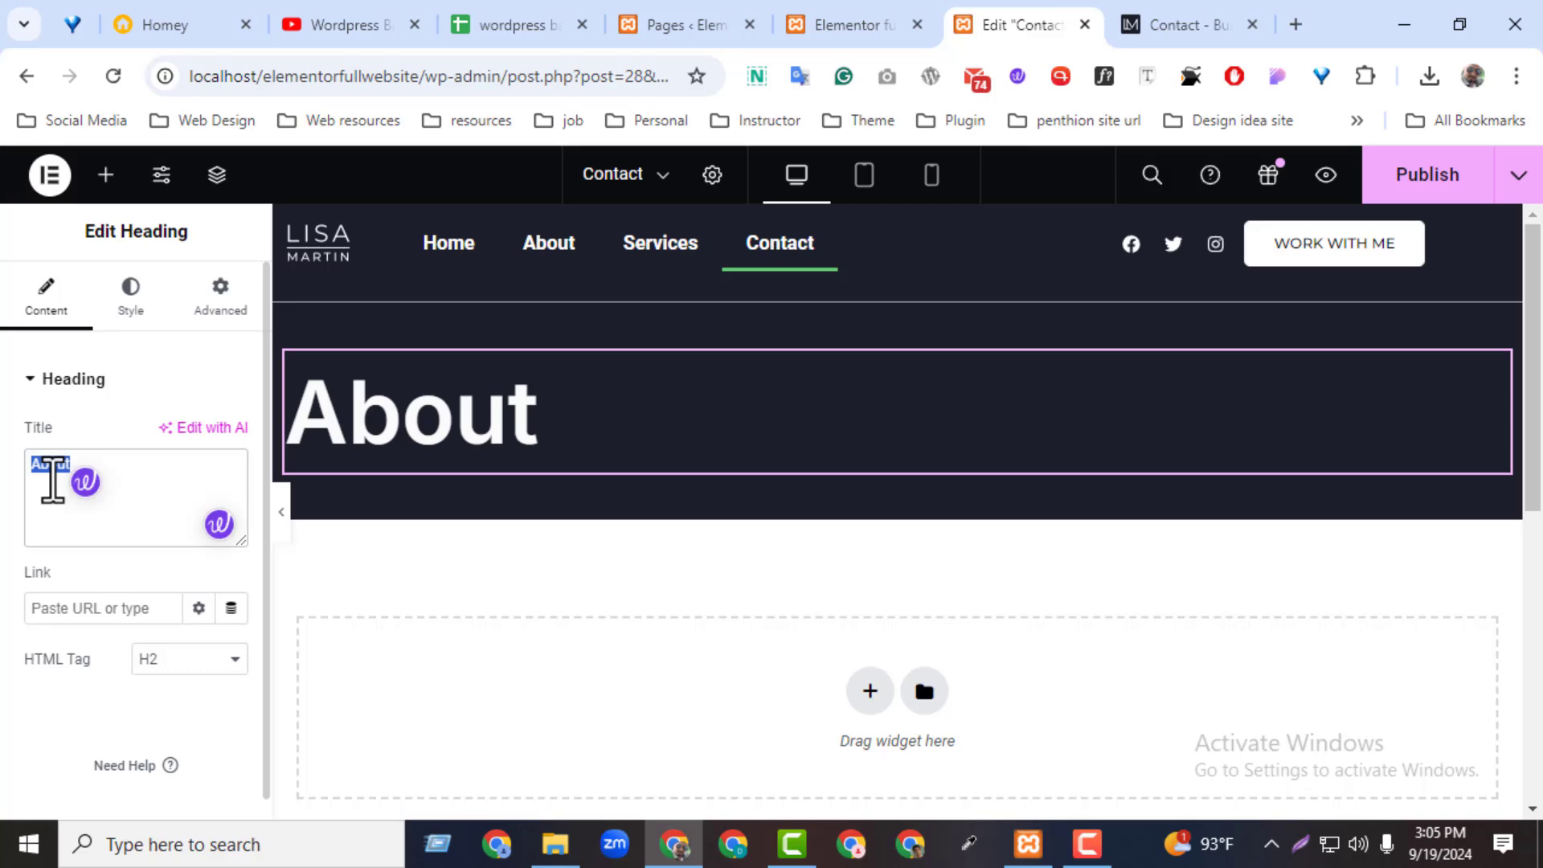
pyautogui.hotkey('ctrl', 'v')
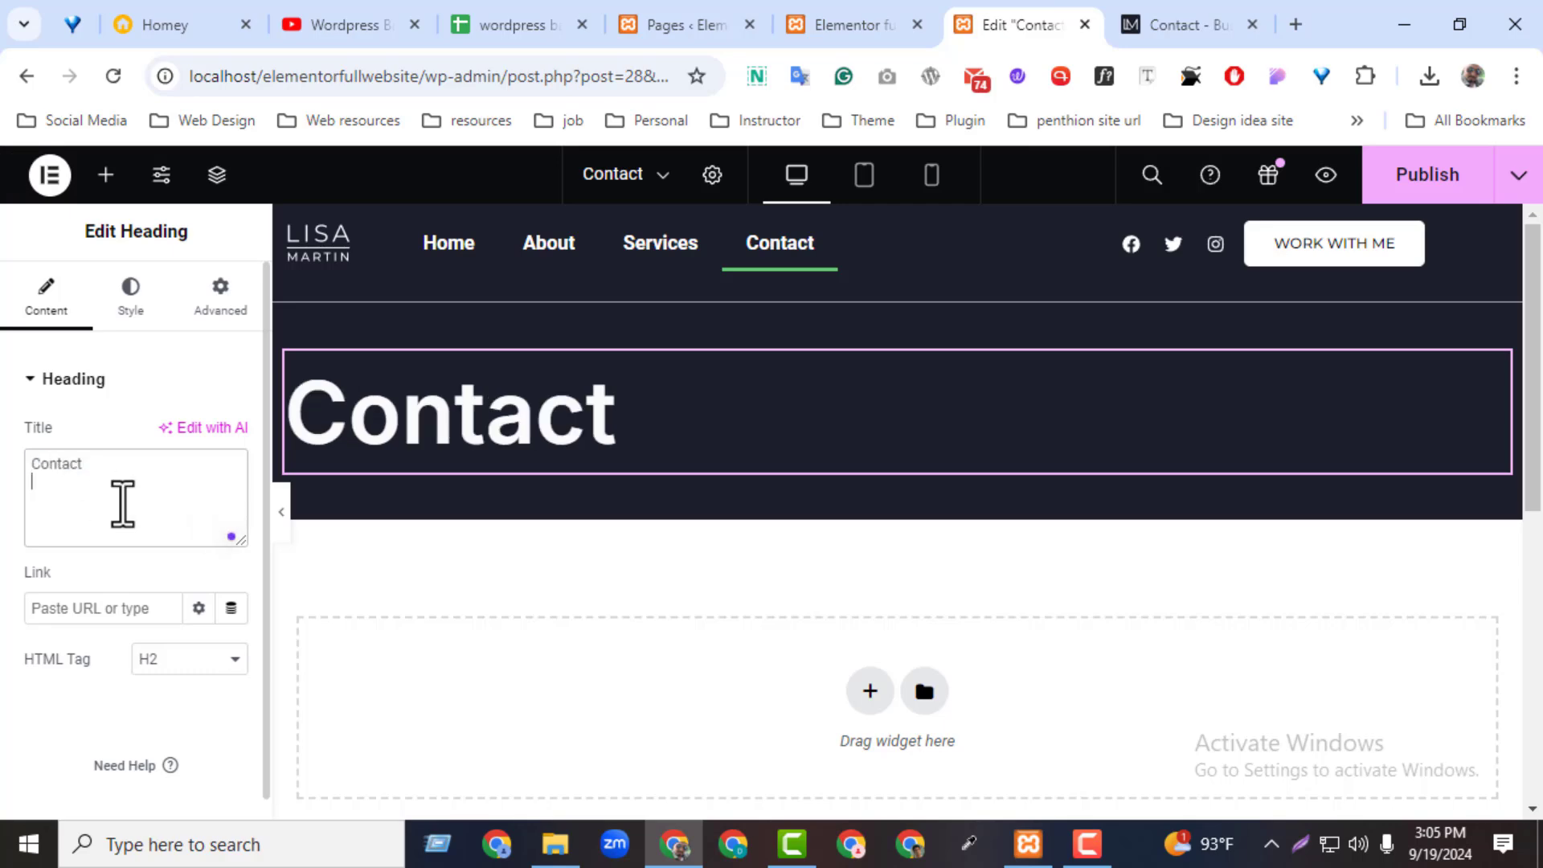
# - Examine the intro paragraph, contact details and map layout on the demo site's Contact page
pyautogui.click(1154, 30)
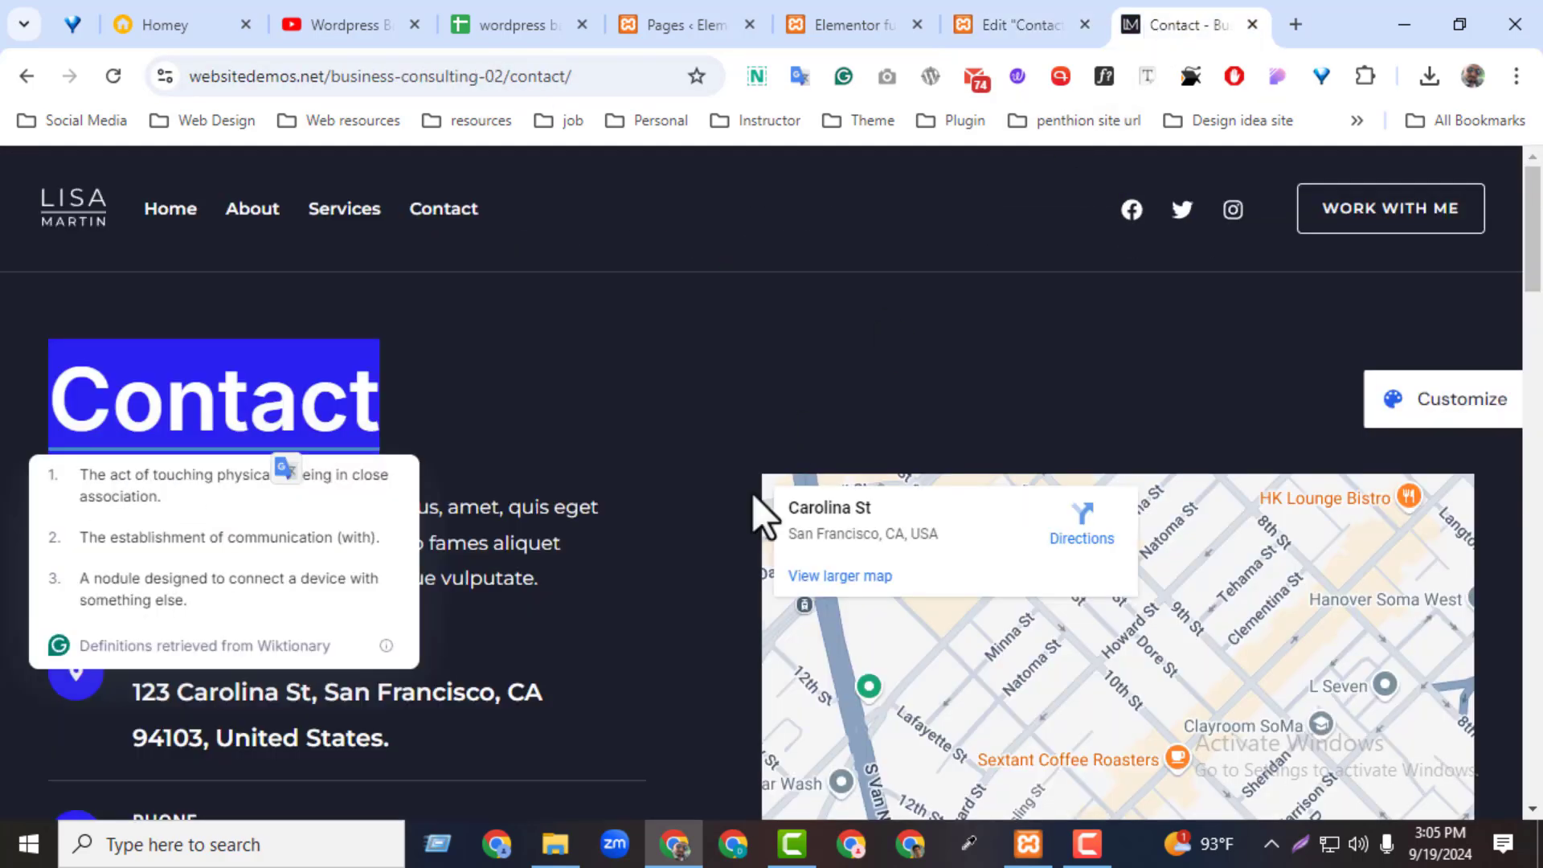
pyautogui.click(799, 421)
pyautogui.doubleClick(169, 508)
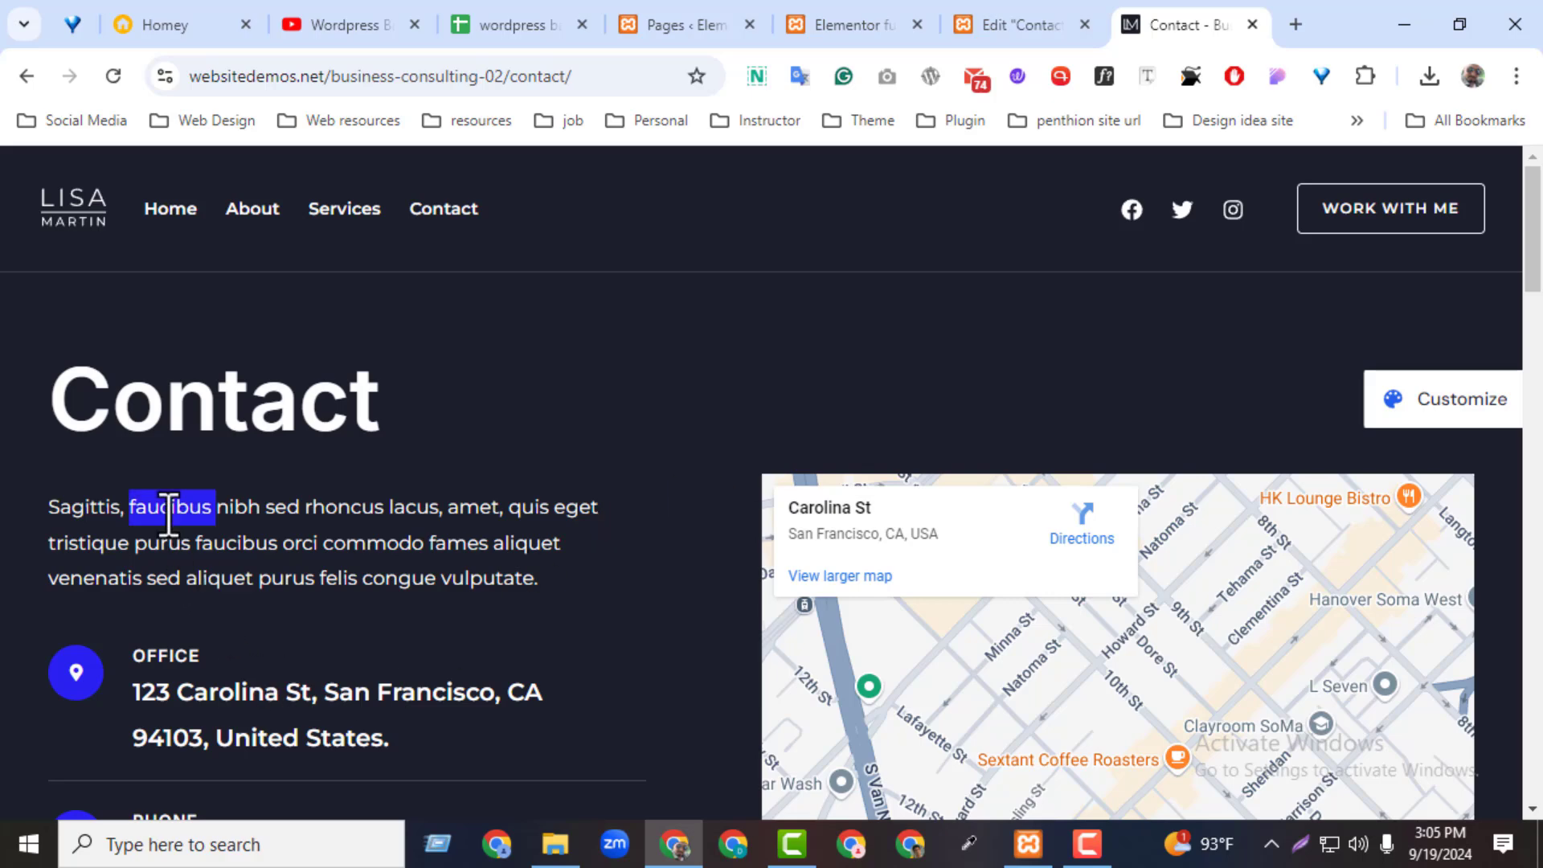
pyautogui.tripleClick(169, 508)
pyautogui.click(629, 482)
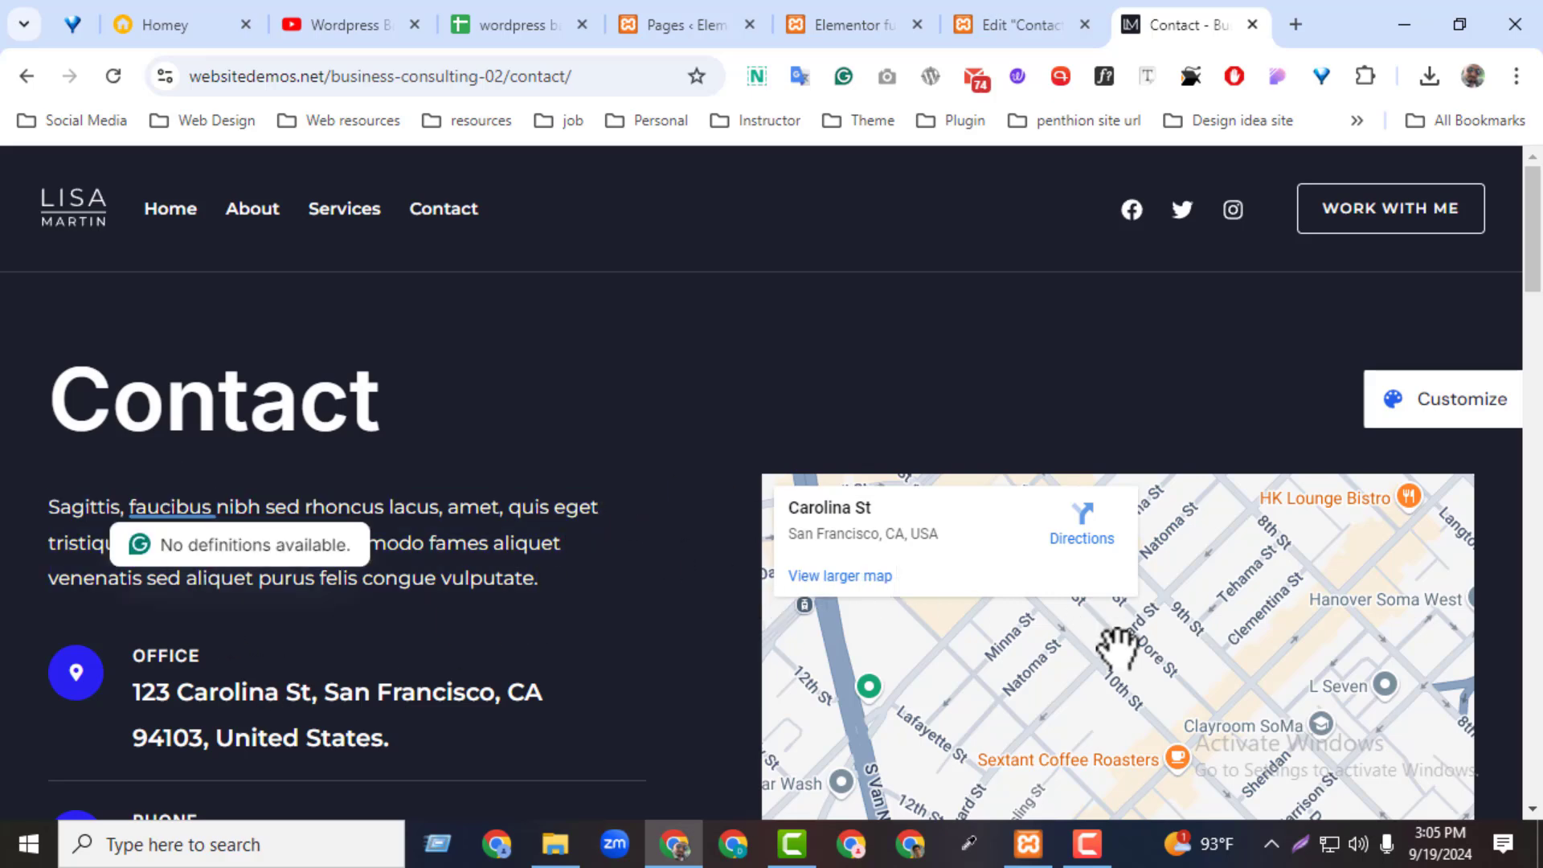
pyautogui.scroll(-1, 963, 513)
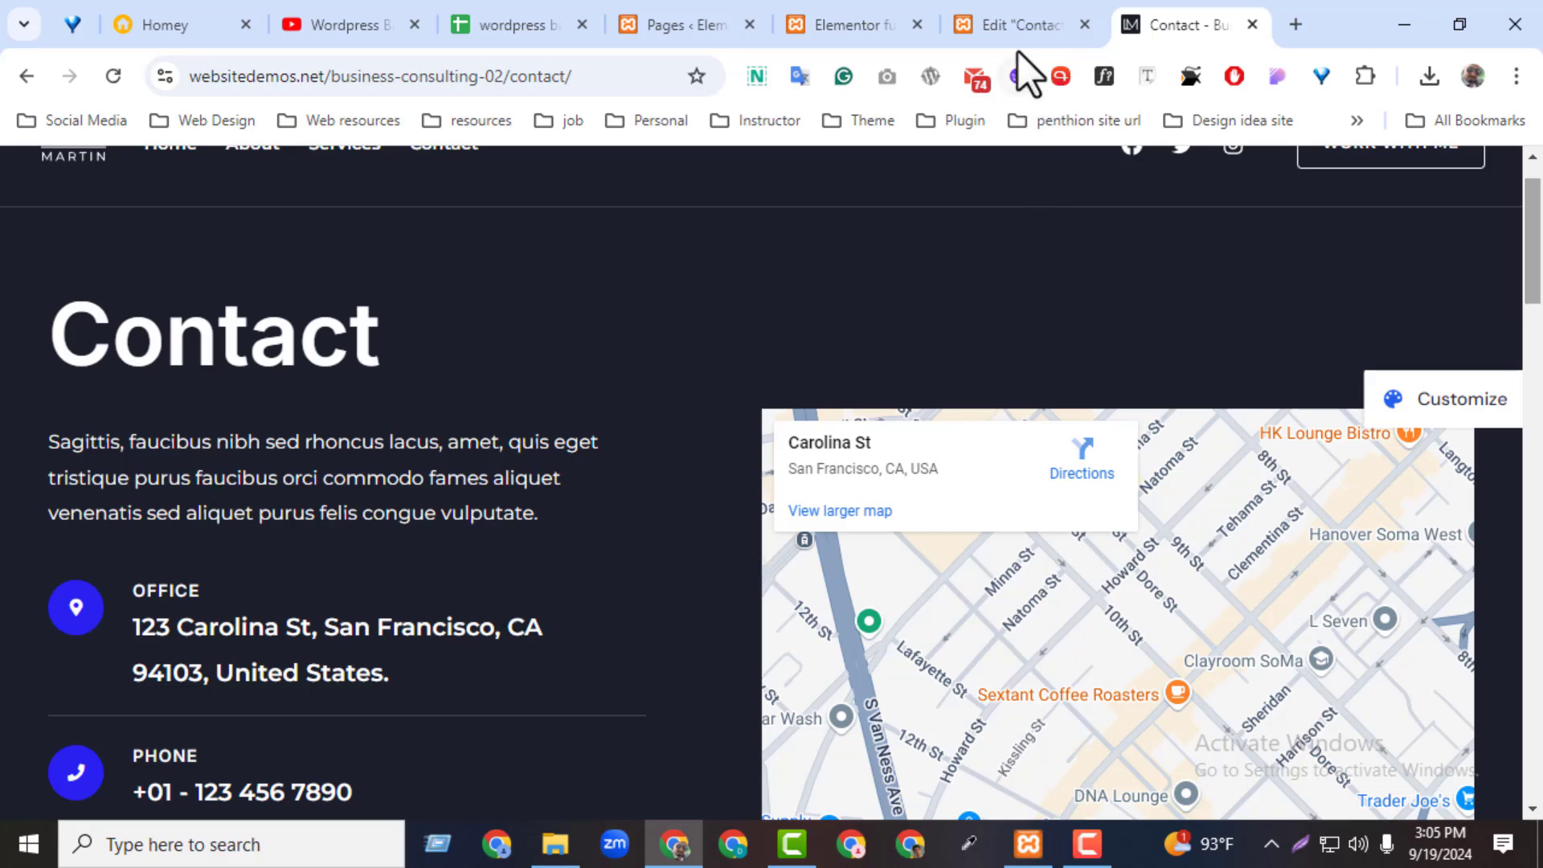
# - Add an Inner Section widget directly beneath the Contact heading in the Elementor page
pyautogui.click(1019, 26)
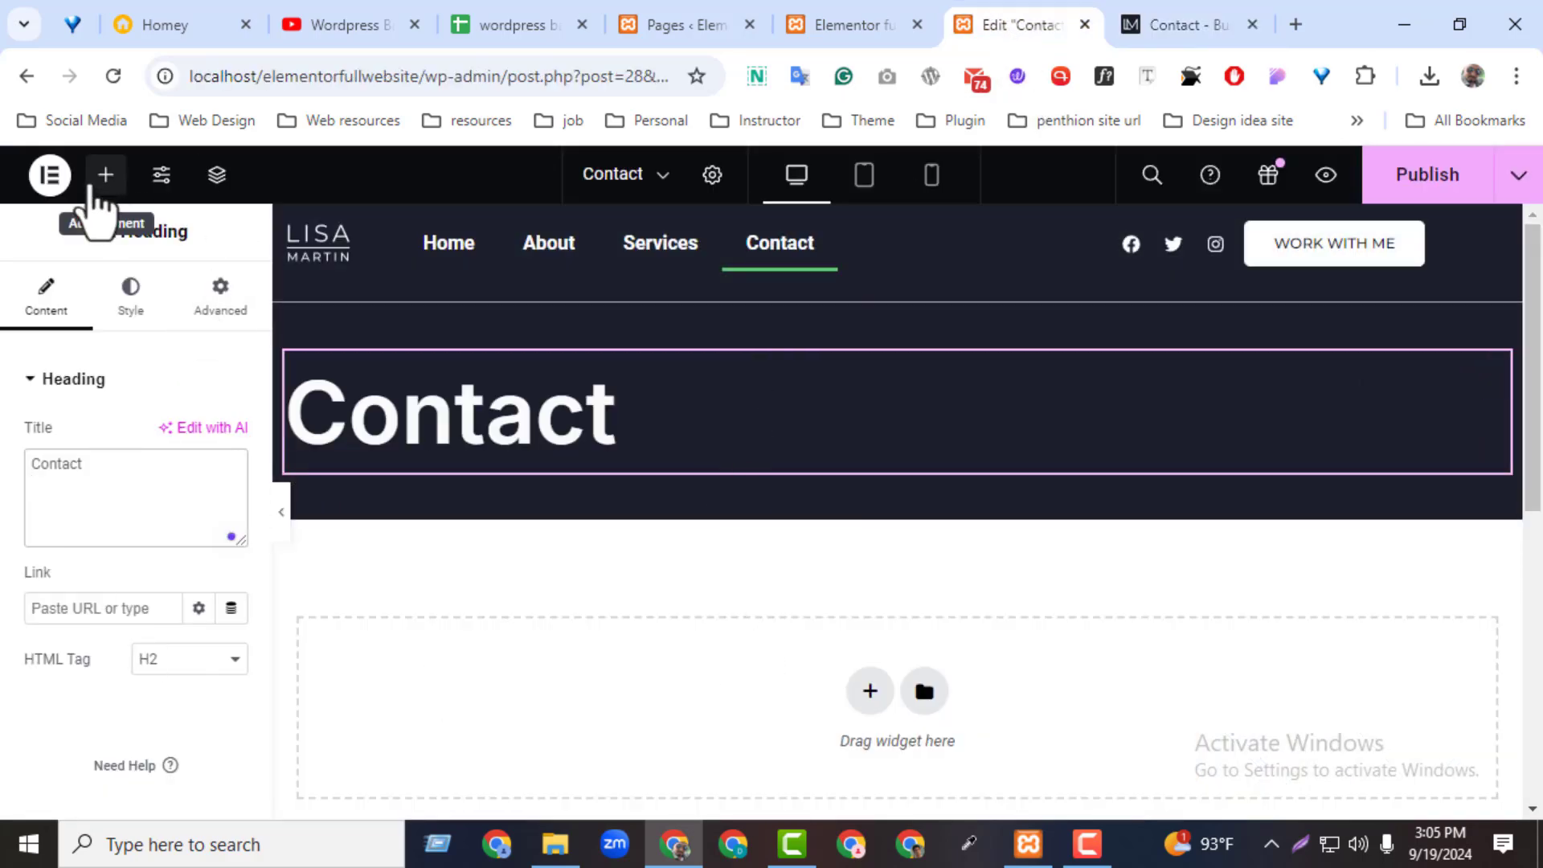
pyautogui.click(105, 174)
pyautogui.write('inn')
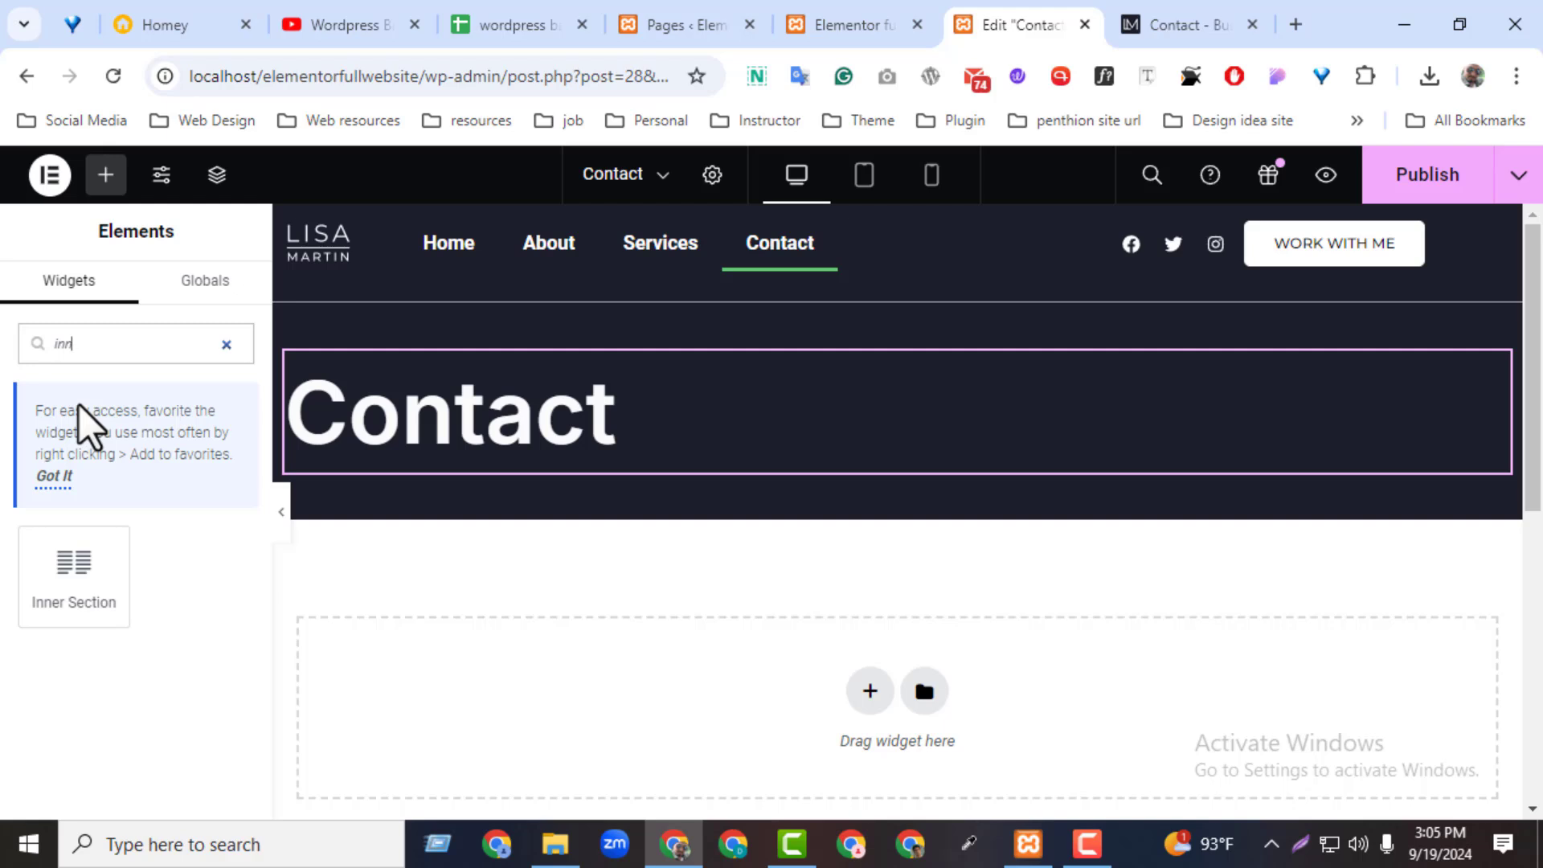
pyautogui.moveTo(117, 569); pyautogui.dragTo(799, 451)
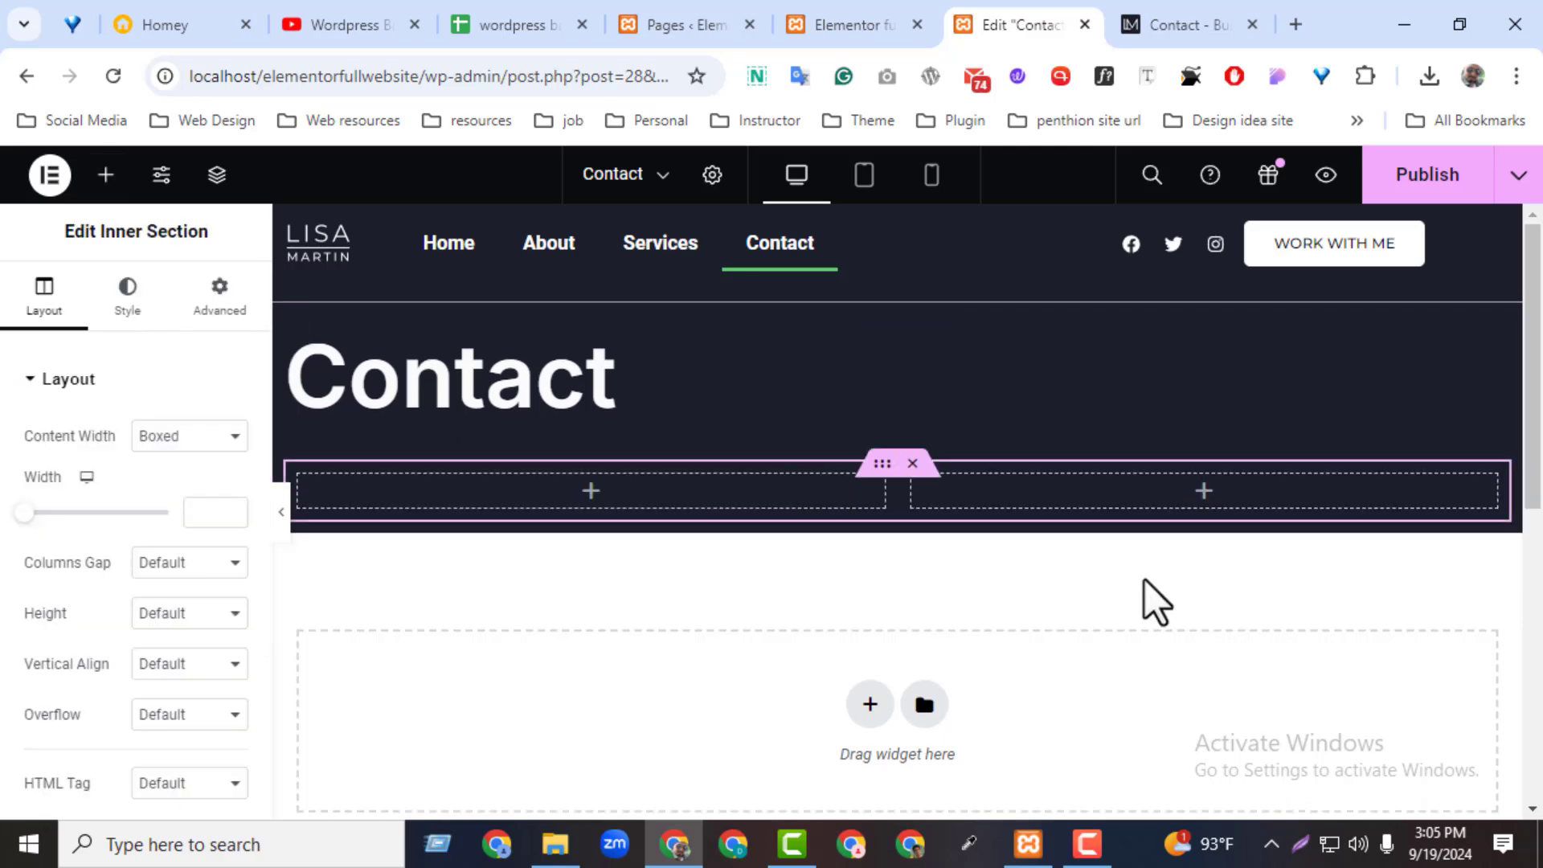
# - Add a Text Editor widget to the inner section's first column and fill it with the intro paragraph copied from the demo site's Contact page
pyautogui.click(1178, 29)
pyautogui.tripleClick(129, 486)
pyautogui.hotkey('ctrl', 'c')
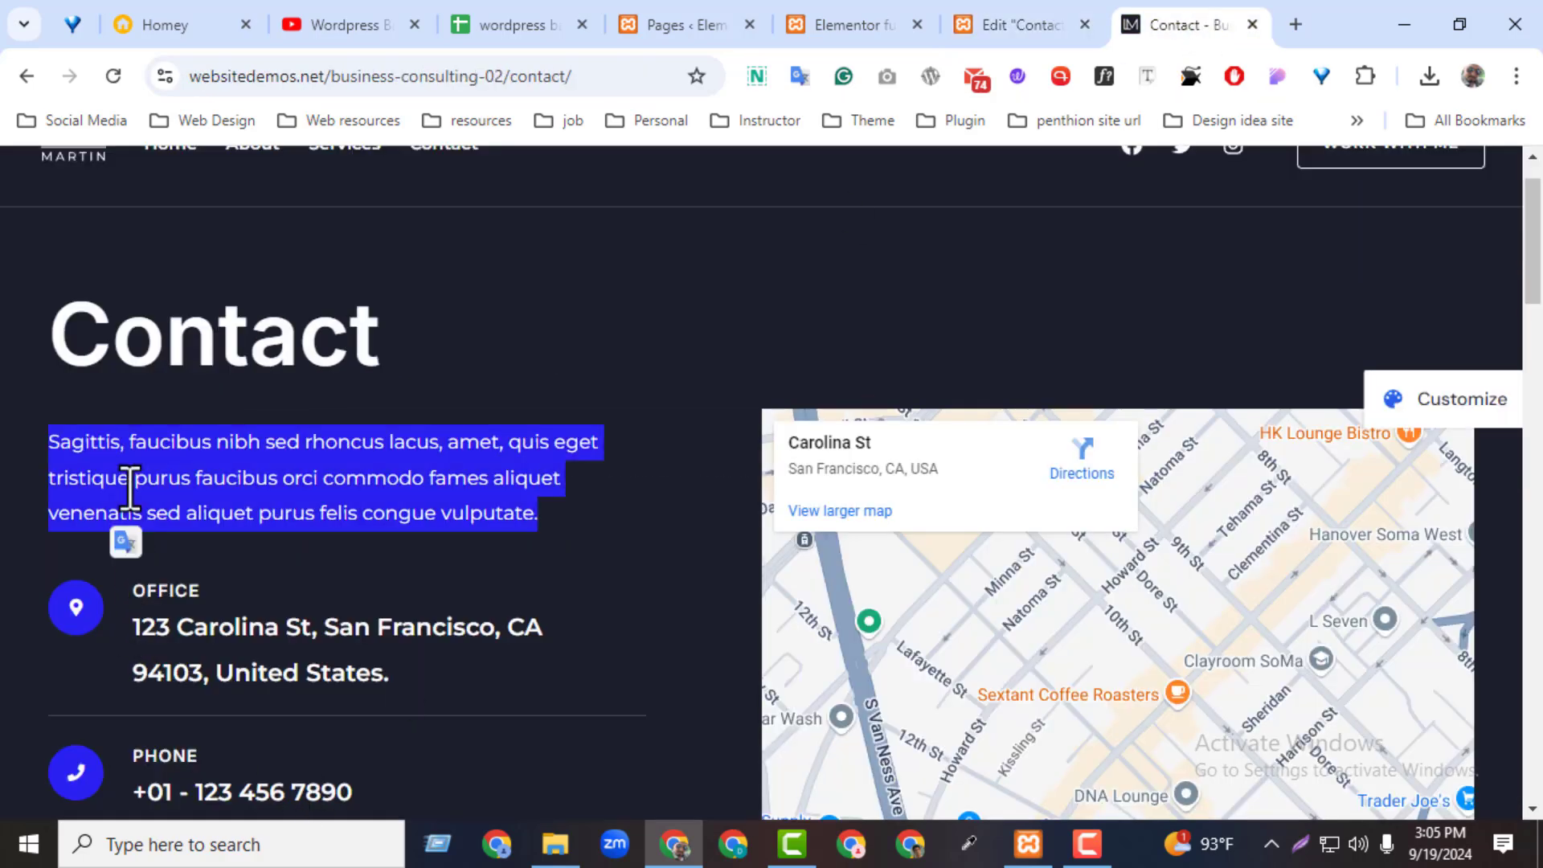
pyautogui.click(1018, 25)
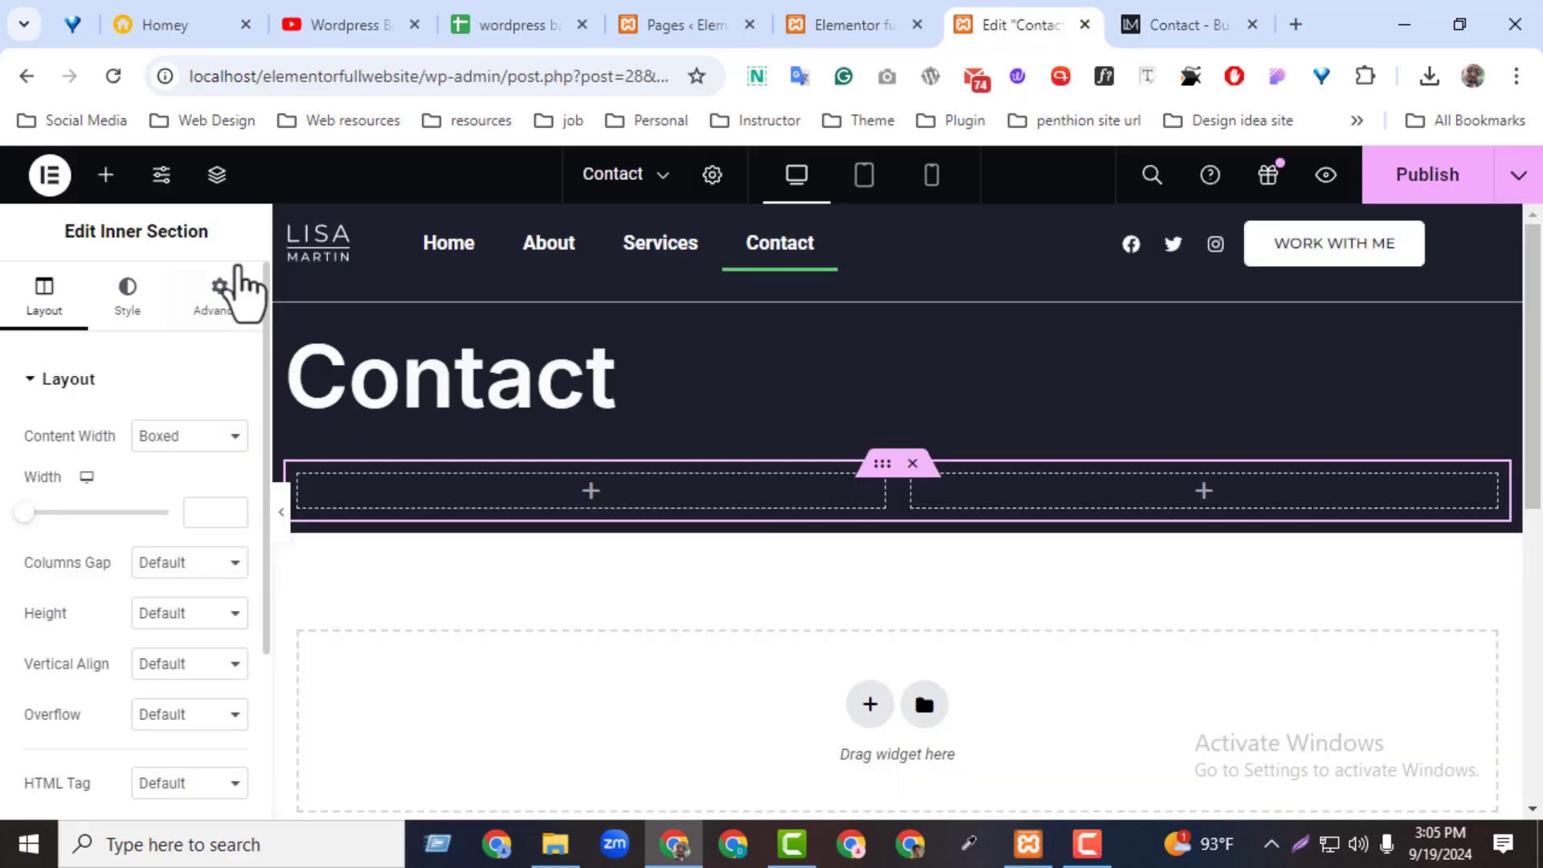
pyautogui.click(121, 175)
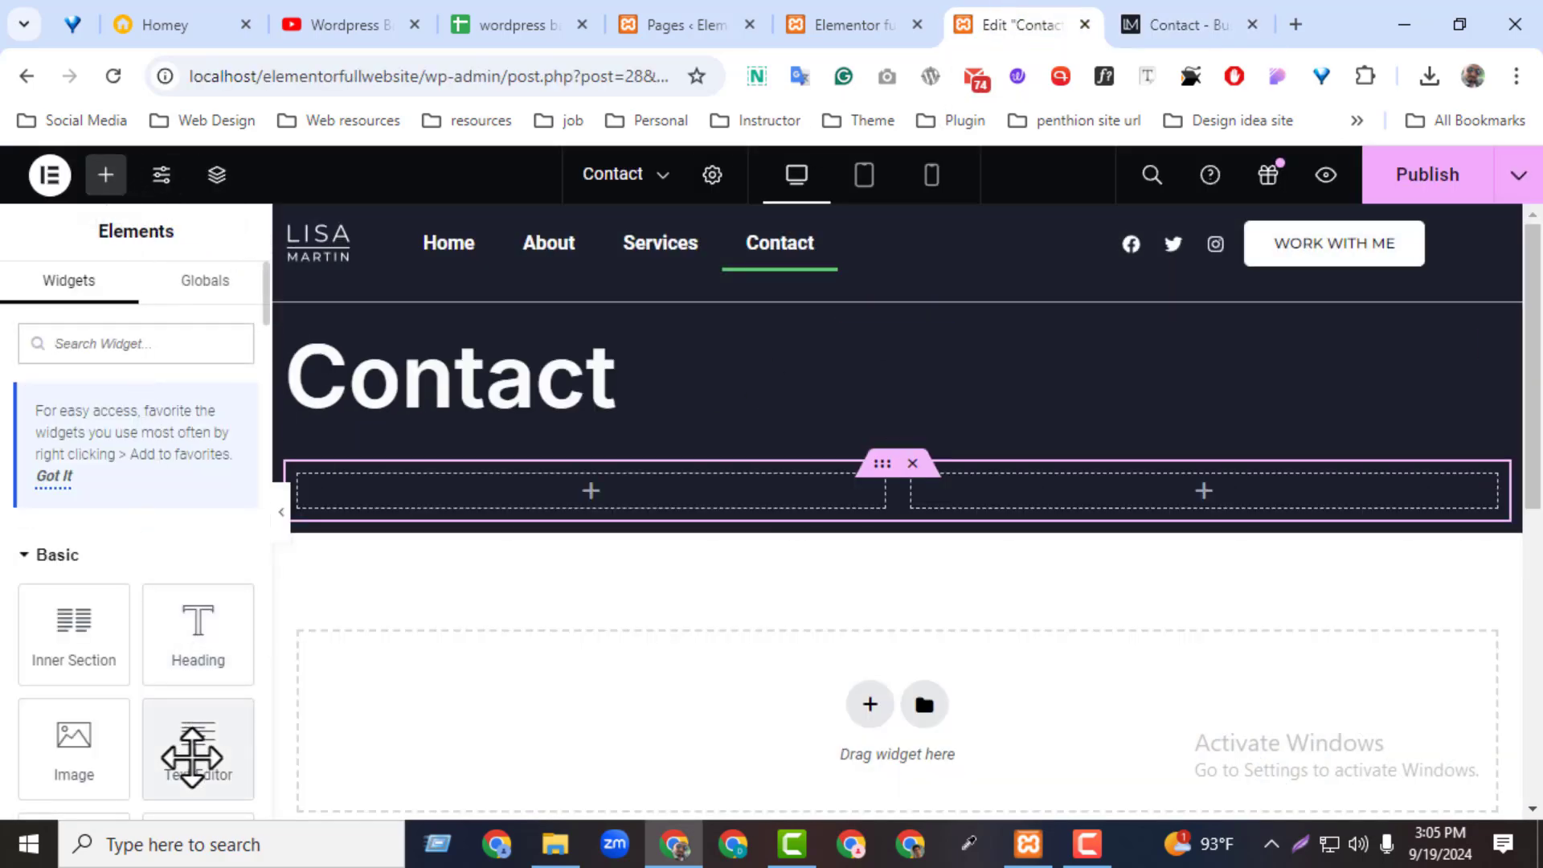
pyautogui.moveTo(179, 773); pyautogui.dragTo(635, 502)
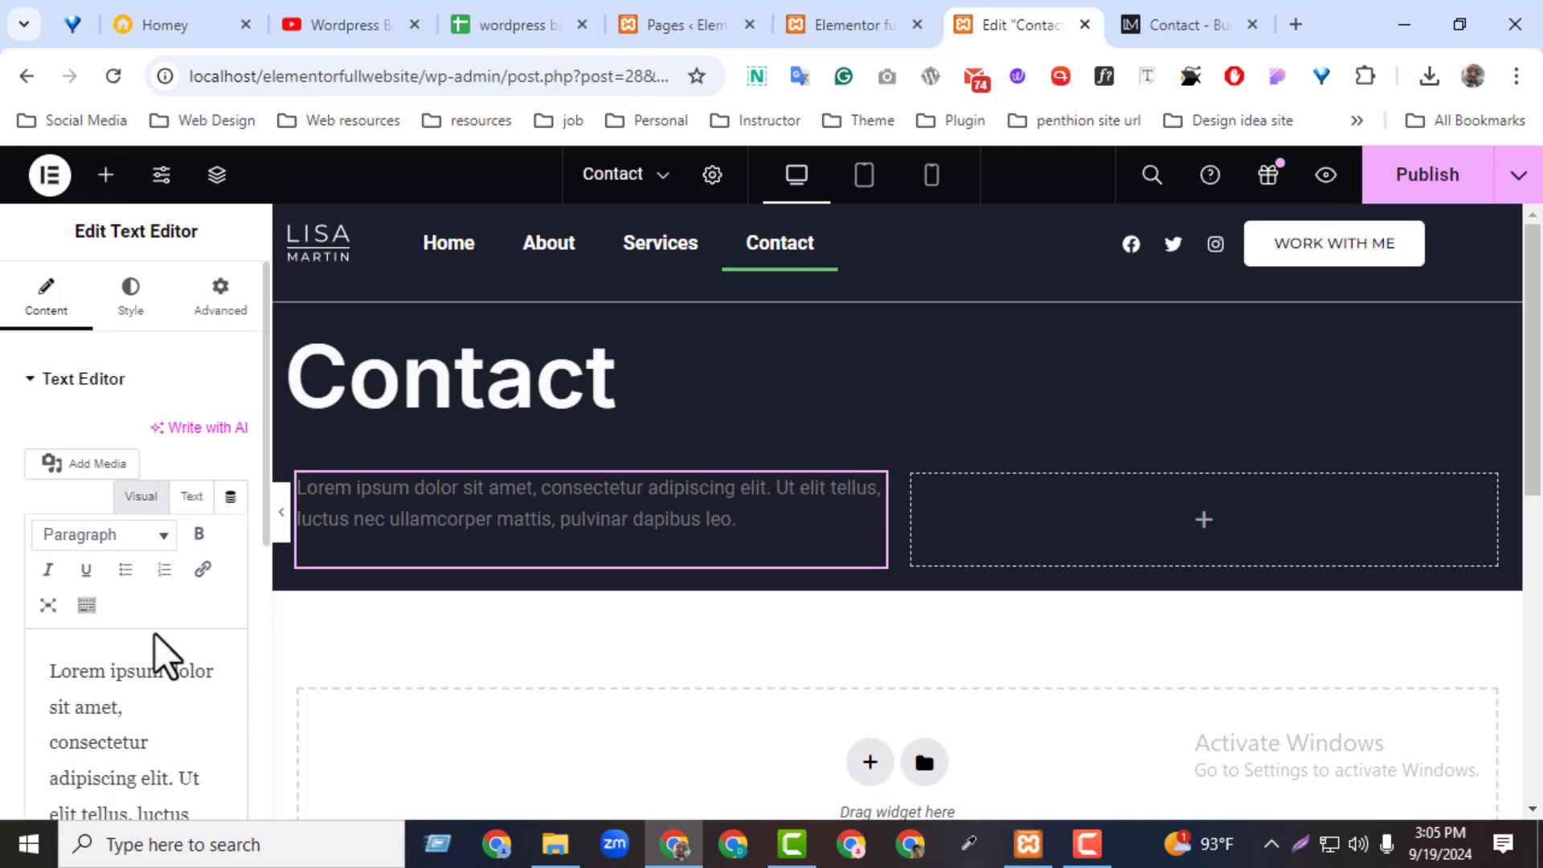
pyautogui.click(210, 498)
pyautogui.tripleClick(142, 643)
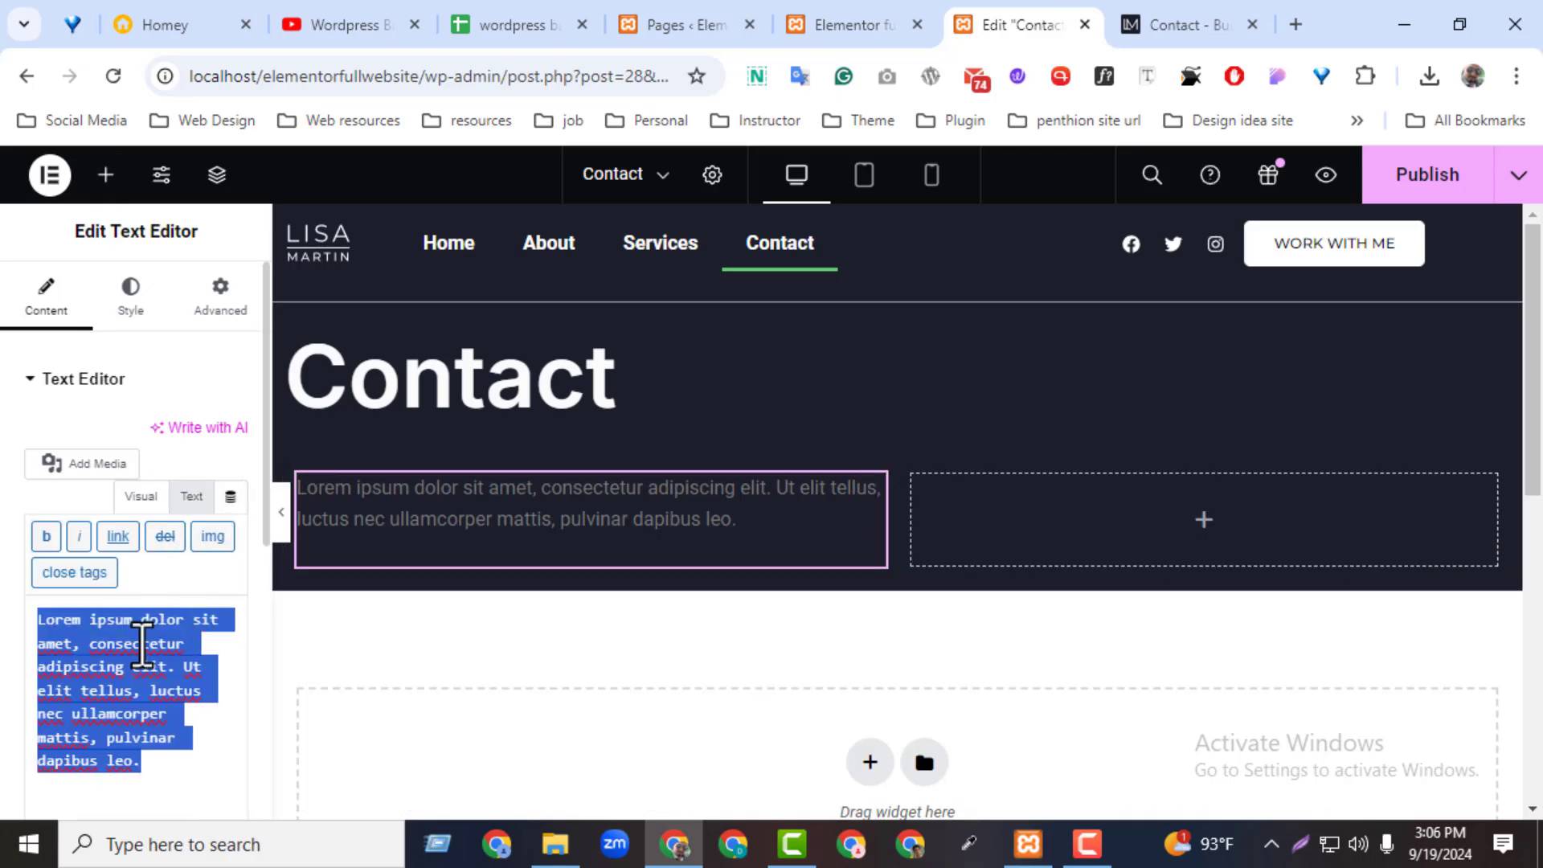
pyautogui.hotkey('ctrl', 'v')
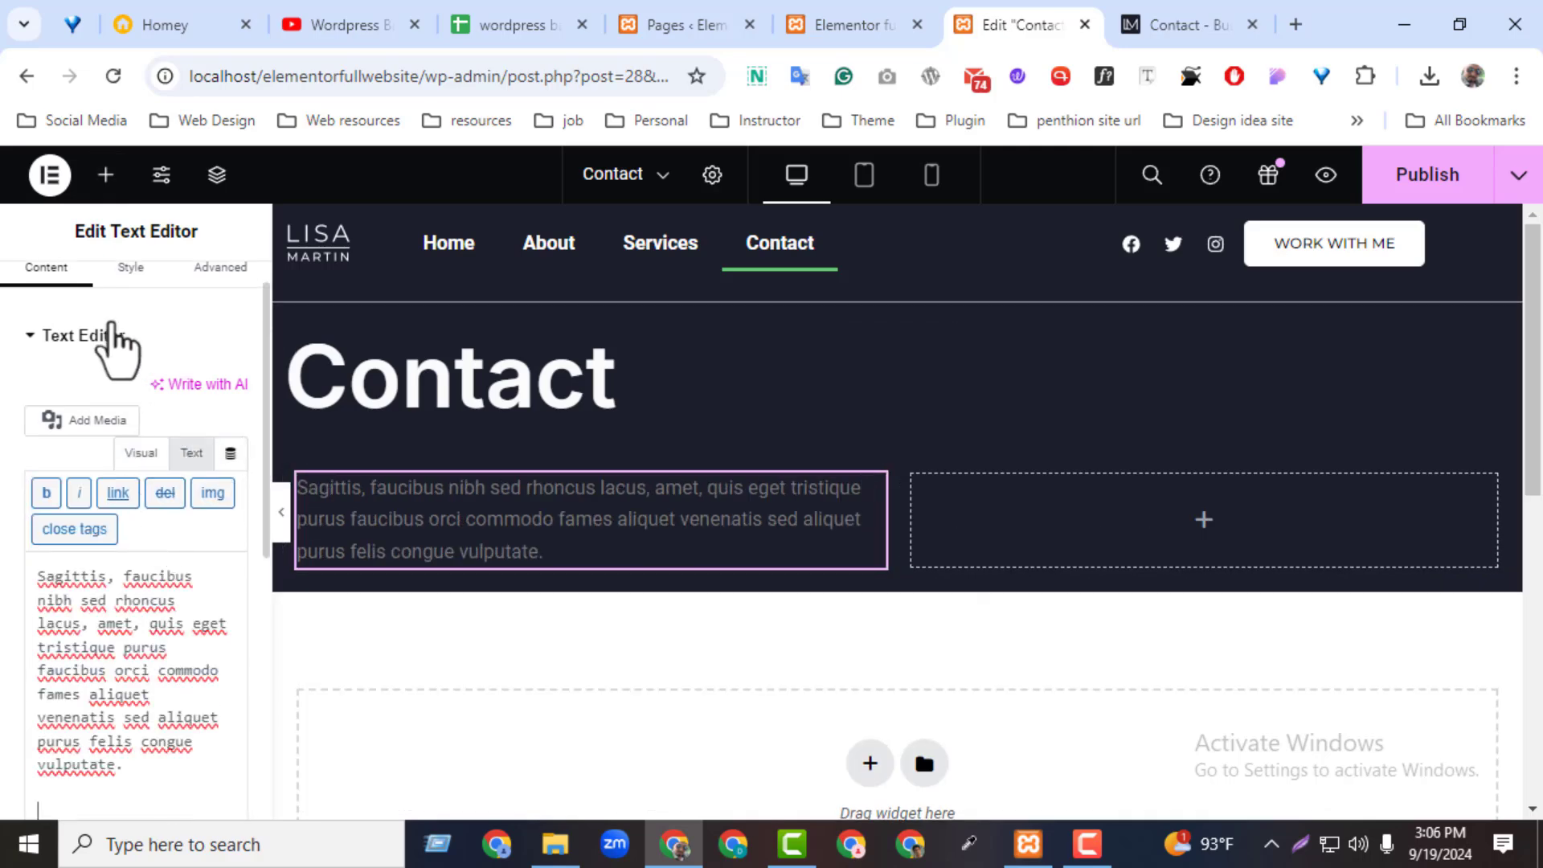
# - Change the intro paragraph's text color to a near-white shade that reads clearly on the dark background
pyautogui.click(129, 270)
pyautogui.click(232, 487)
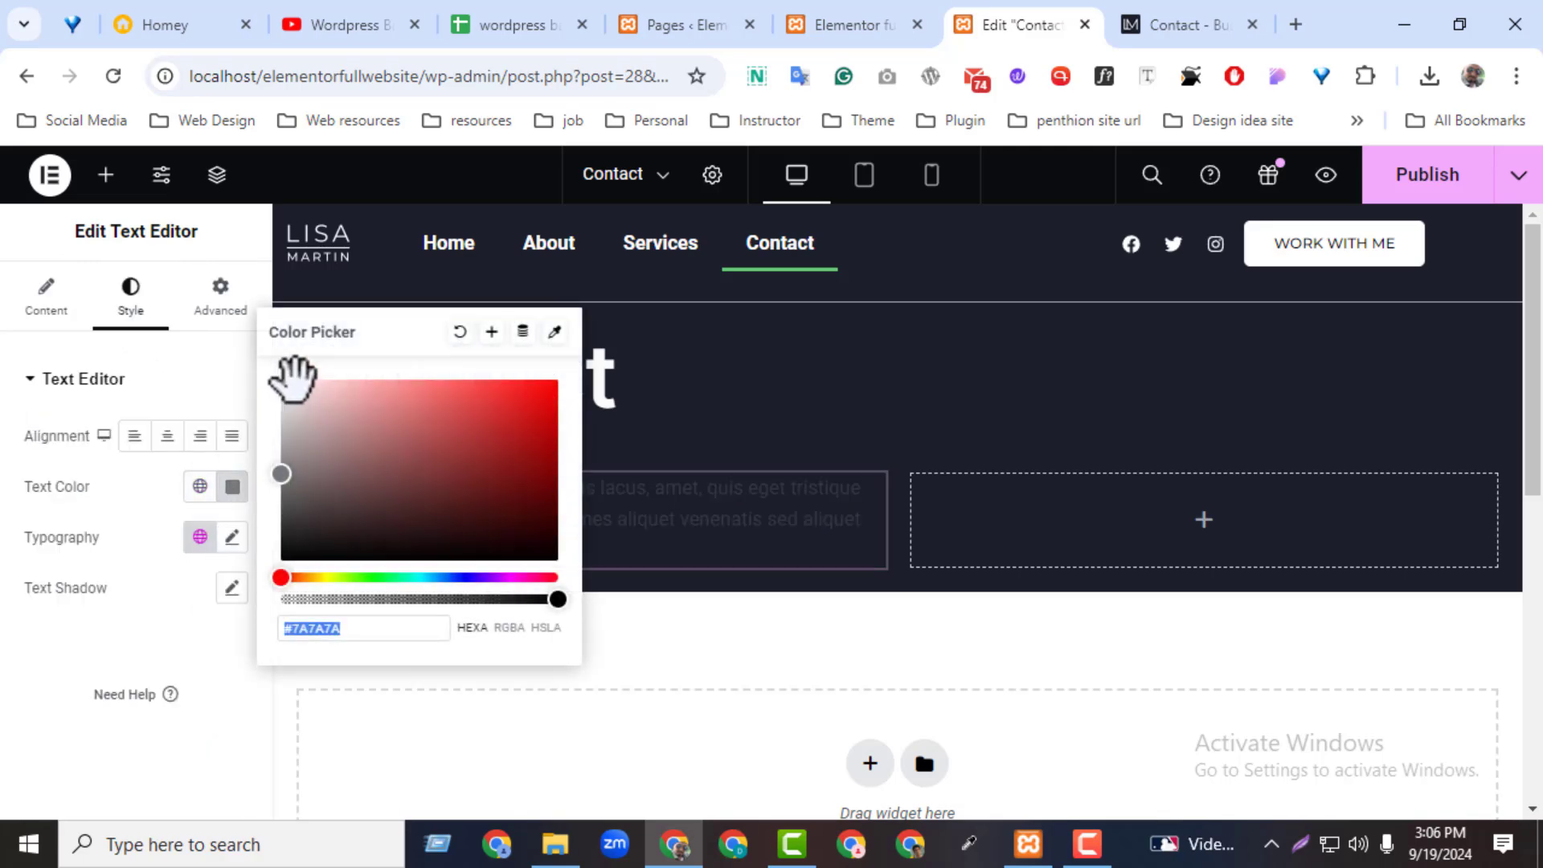
pyautogui.click(111, 678)
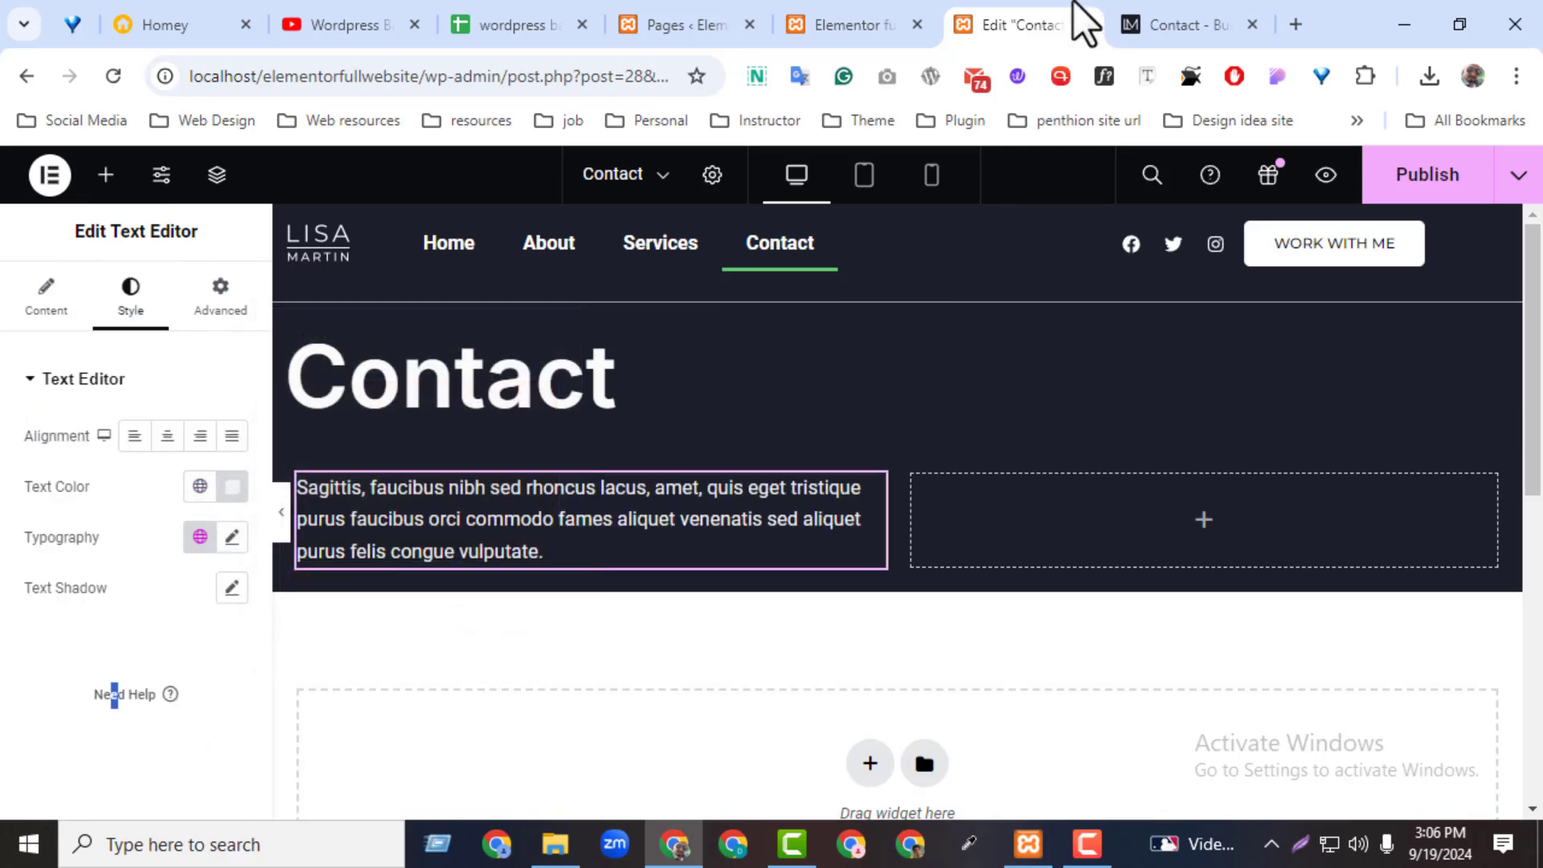
# - Compare the intro paragraph with the demo site's and give its text widget a custom width of 85%
pyautogui.click(1158, 24)
pyautogui.click(667, 537)
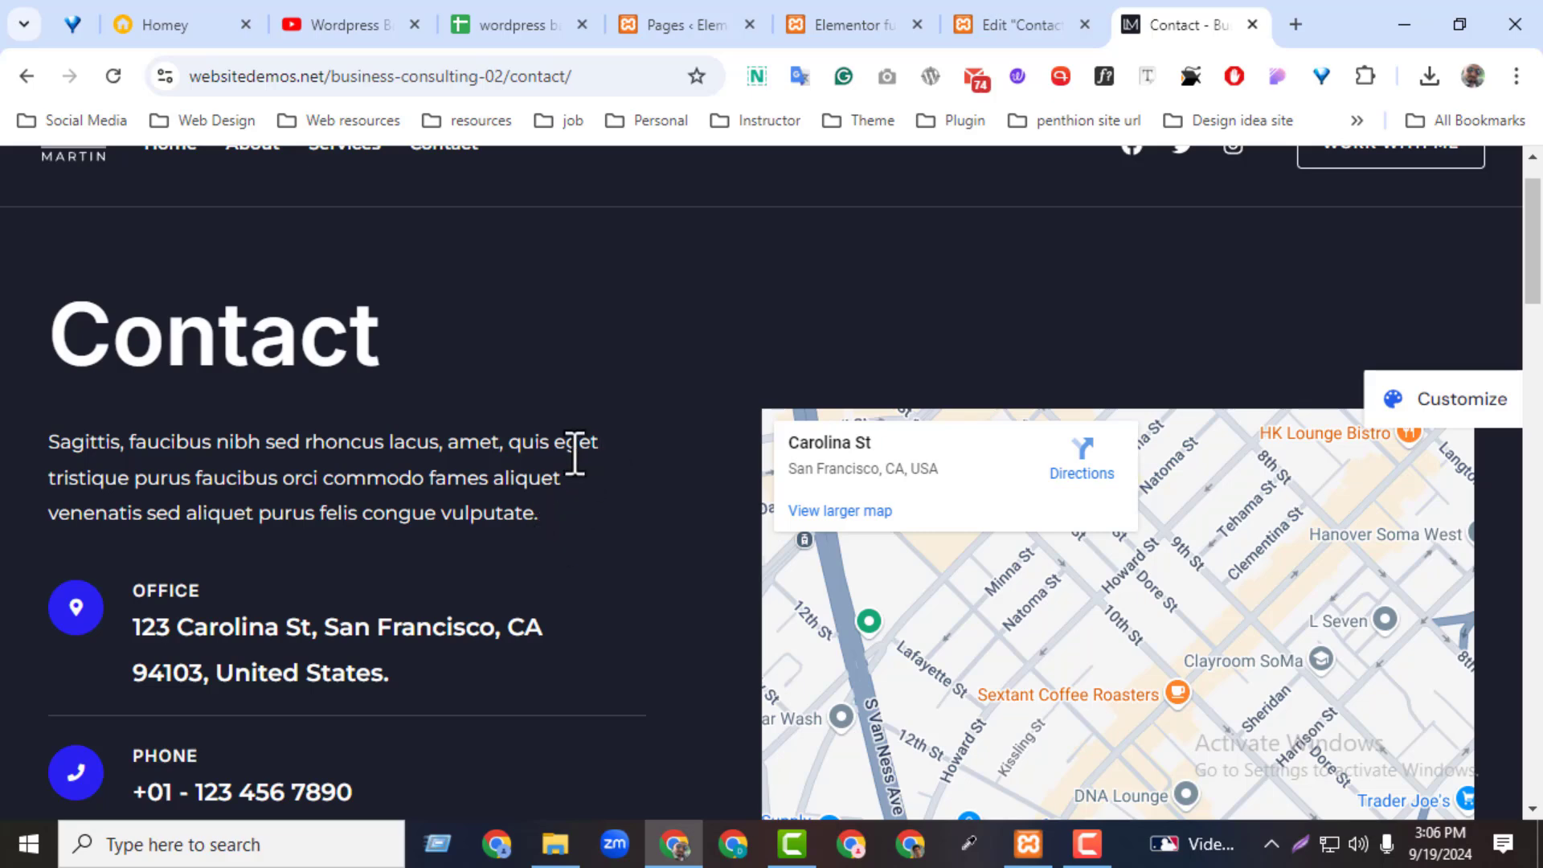
pyautogui.click(992, 30)
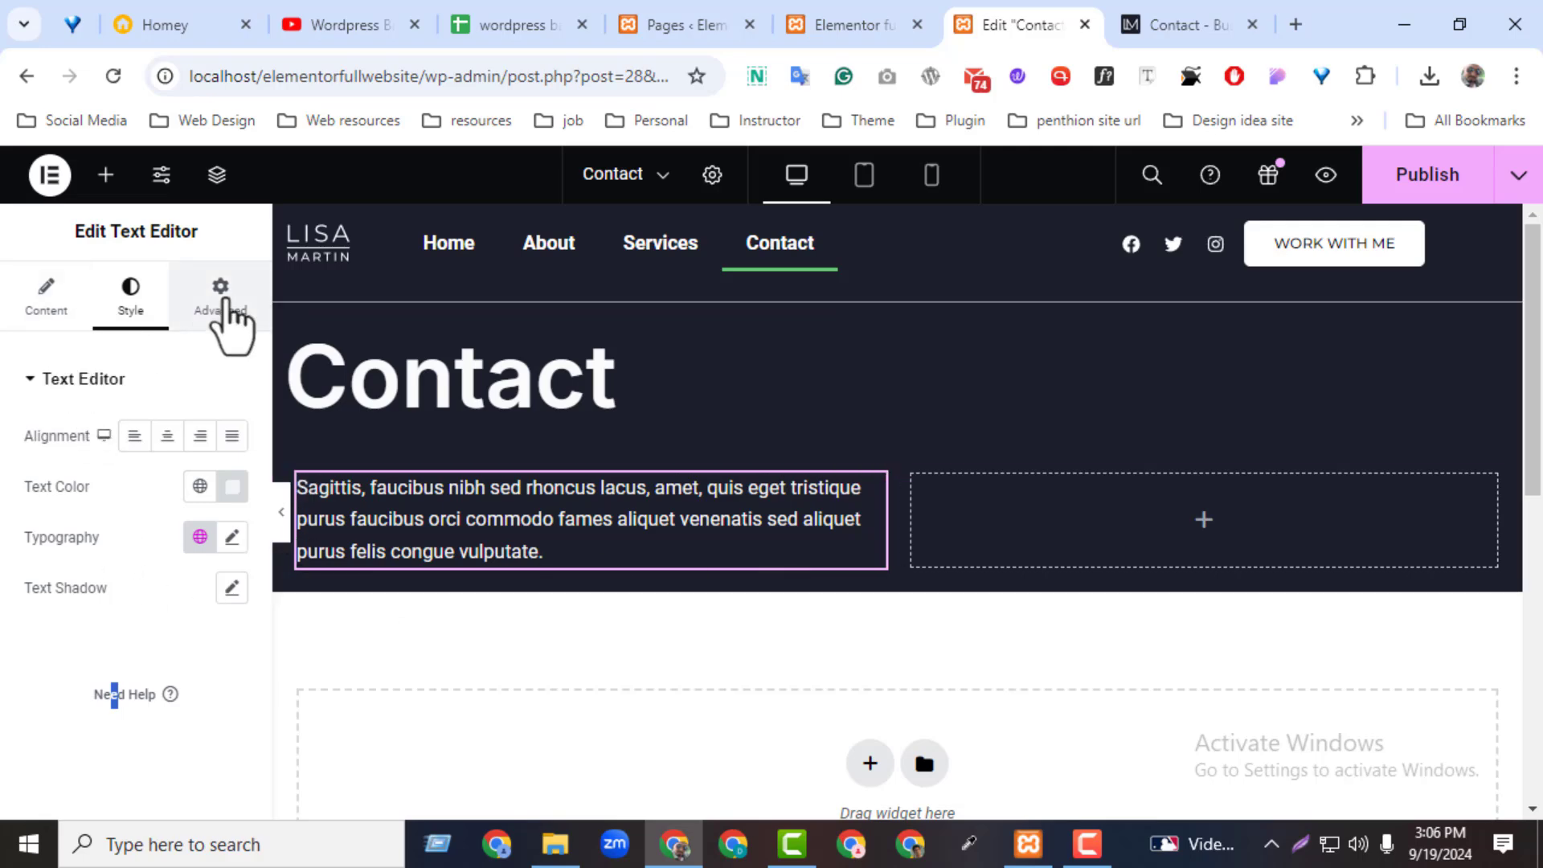
pyautogui.click(227, 317)
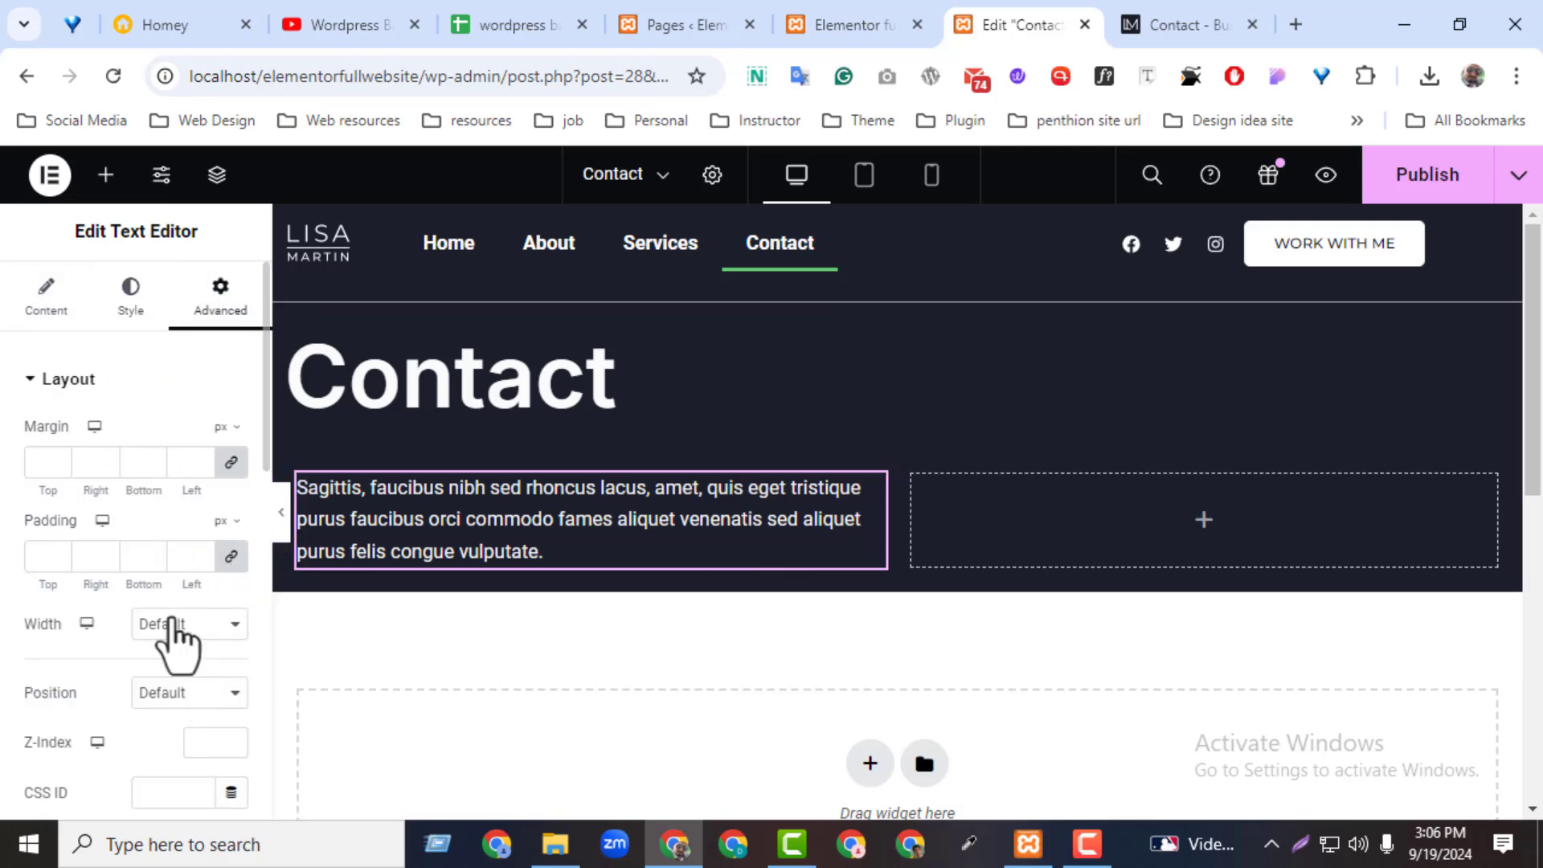
pyautogui.click(171, 626)
pyautogui.click(189, 740)
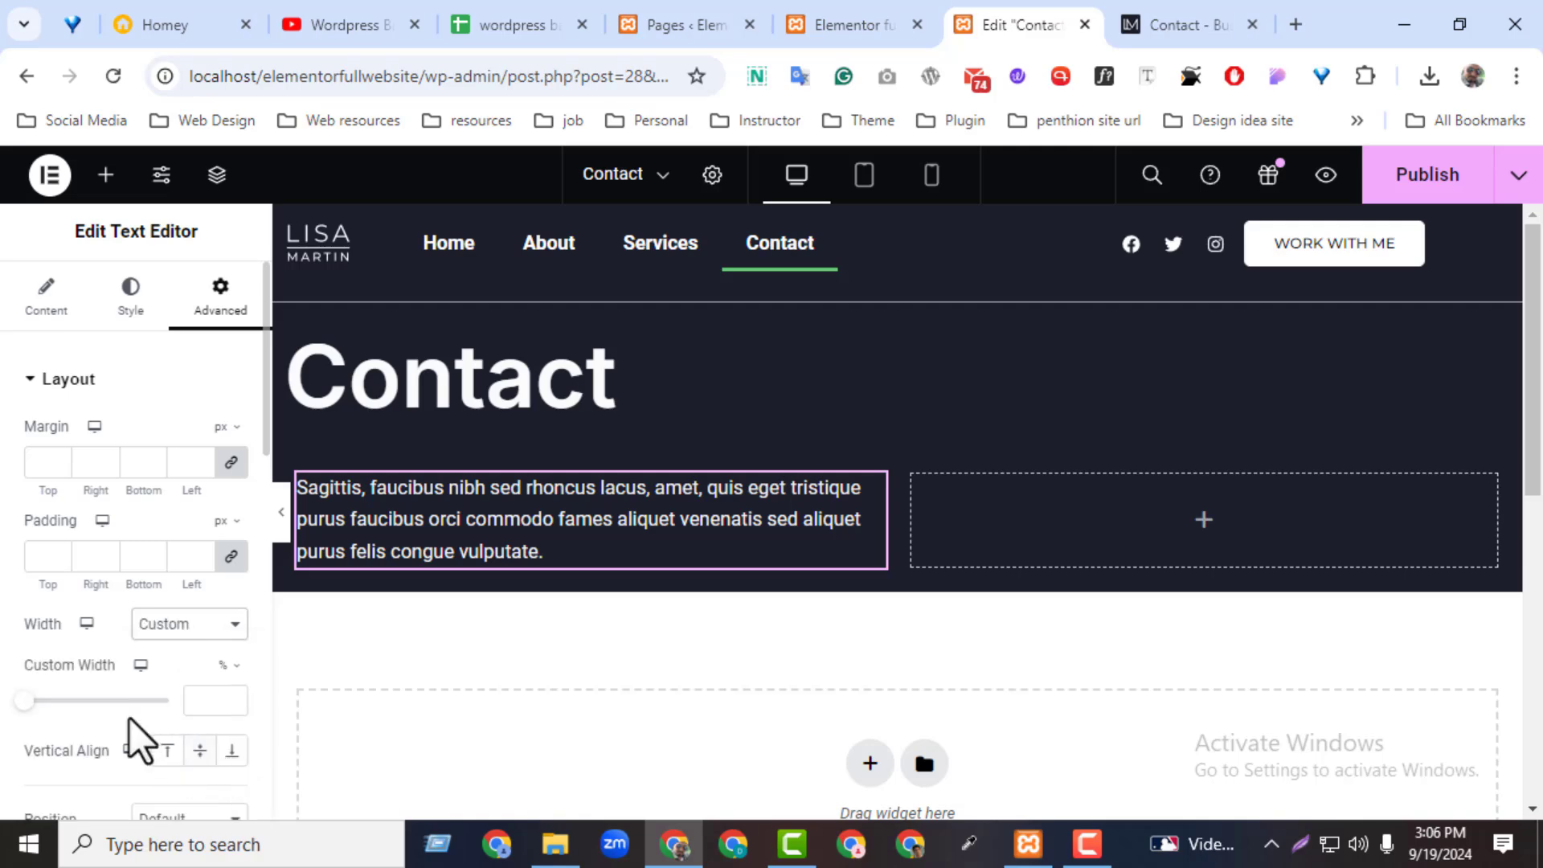
pyautogui.moveTo(24, 701); pyautogui.dragTo(28, 701)
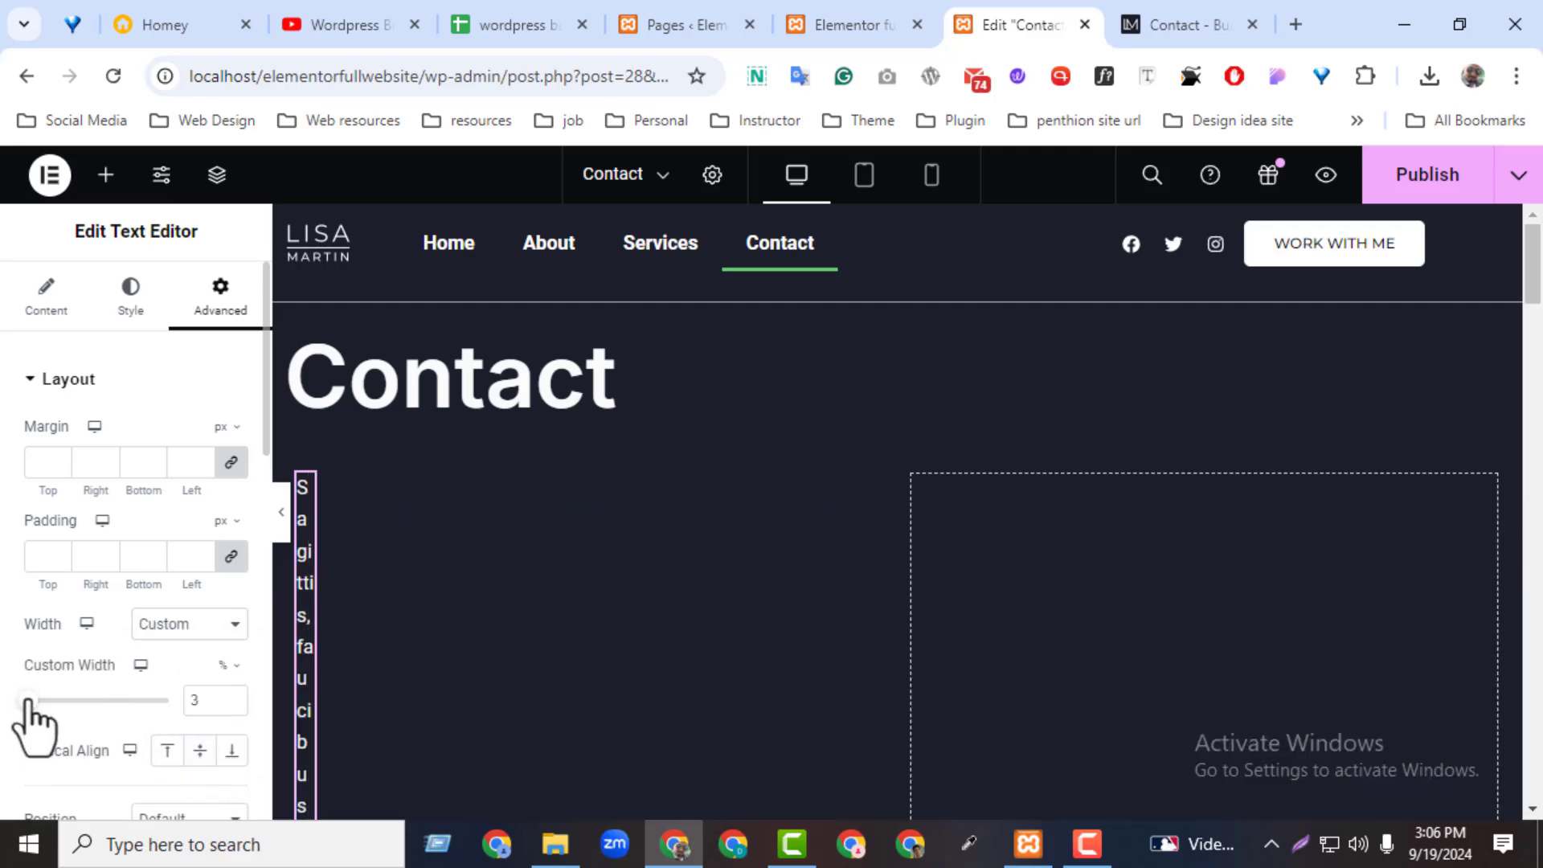
pyautogui.moveTo(230, 697); pyautogui.dragTo(230, 698)
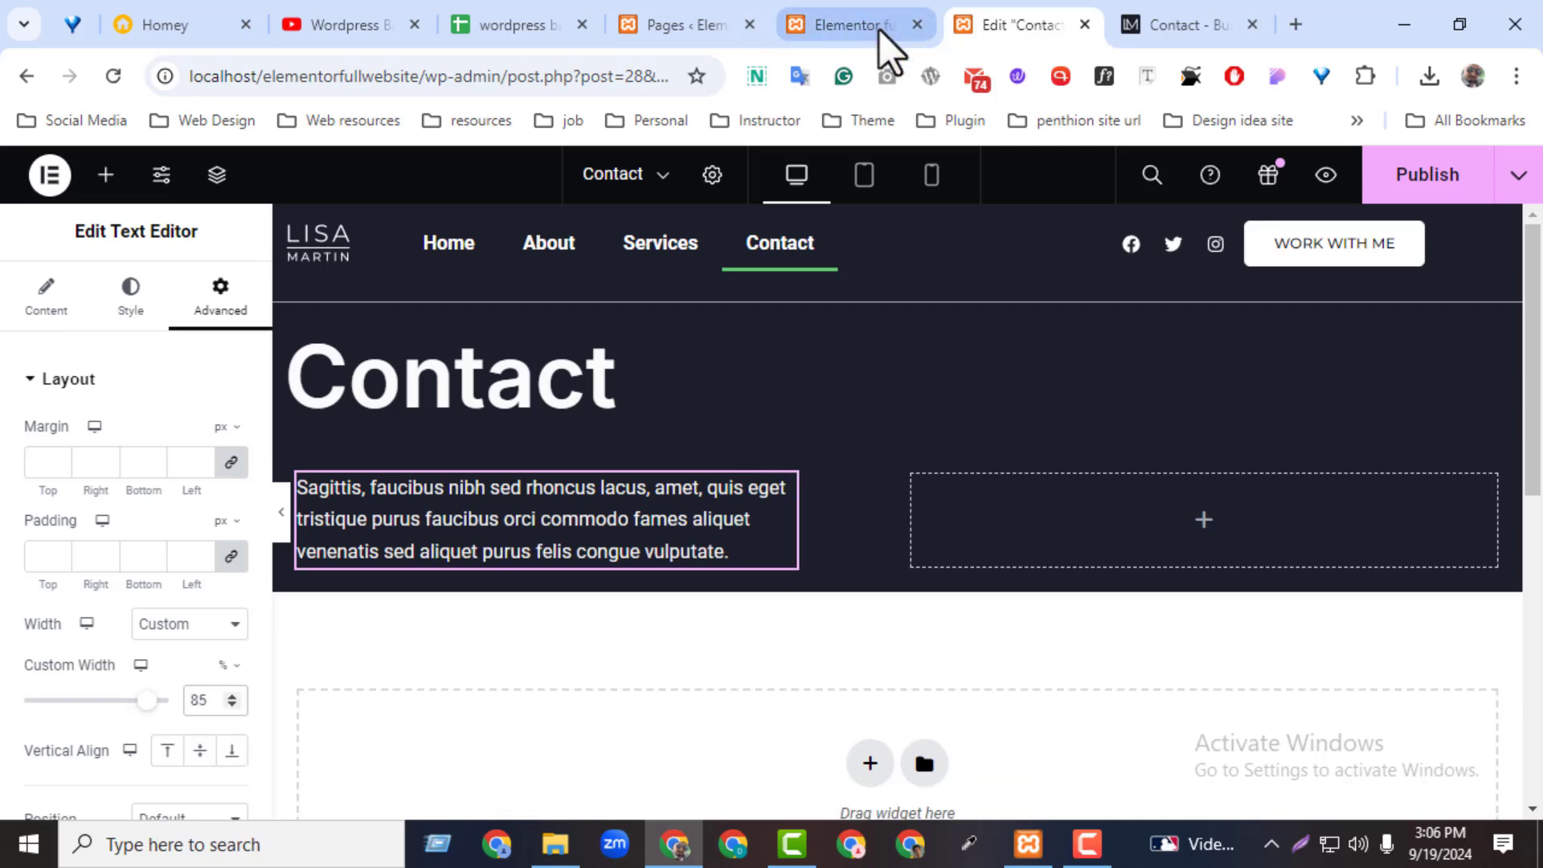
# - Check the demo site's office contact block and add an Icon Box widget below the intro paragraph in the first column
pyautogui.click(1127, 29)
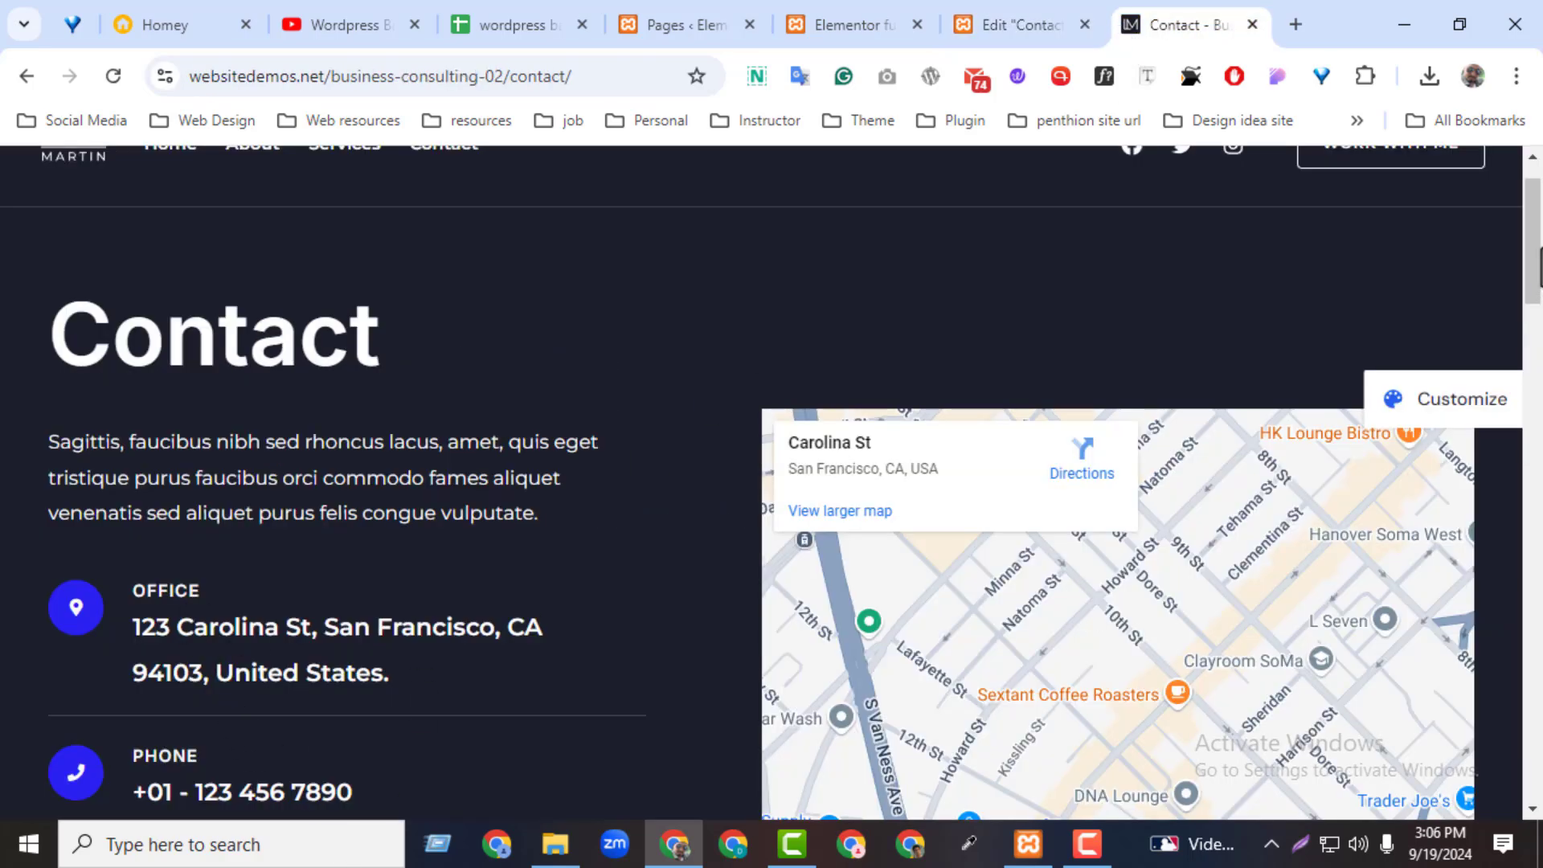
pyautogui.scroll(-3, 772, 483)
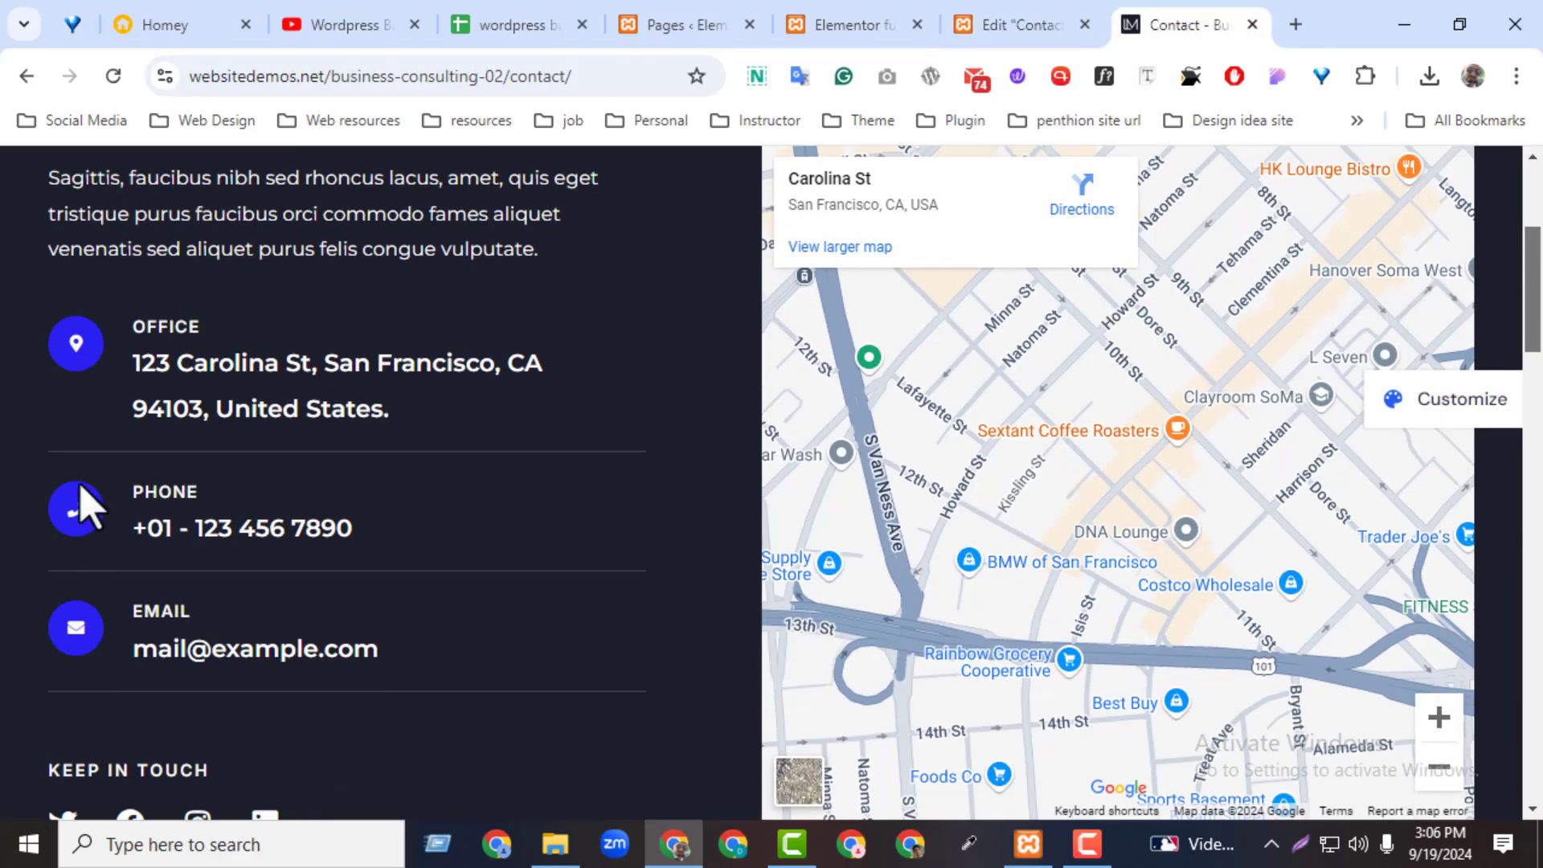
pyautogui.moveTo(131, 330); pyautogui.dragTo(404, 419)
pyautogui.click(363, 371)
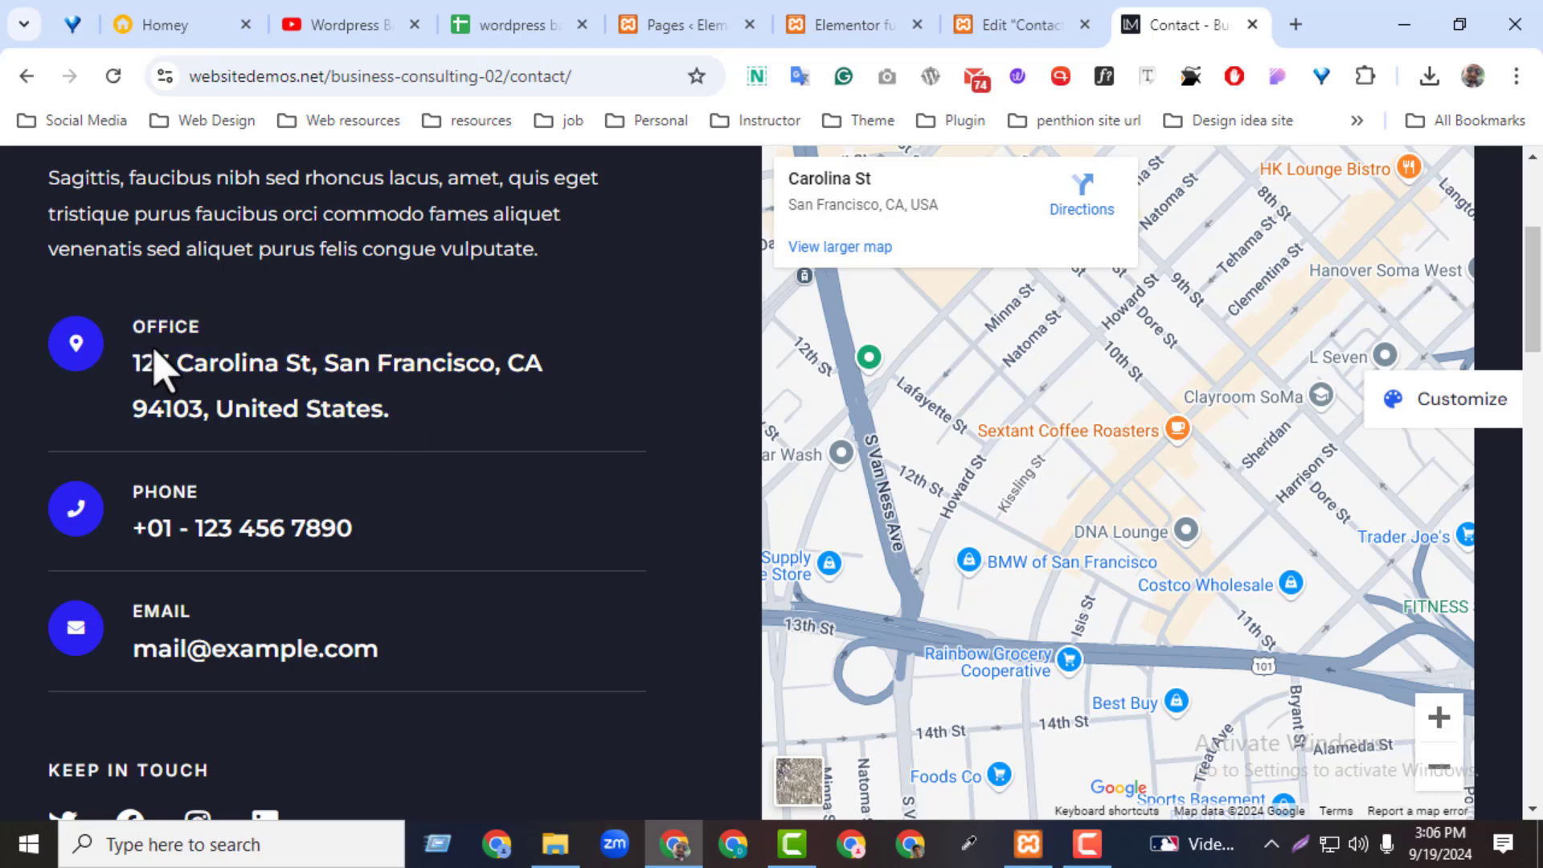
pyautogui.moveTo(138, 326); pyautogui.dragTo(413, 444)
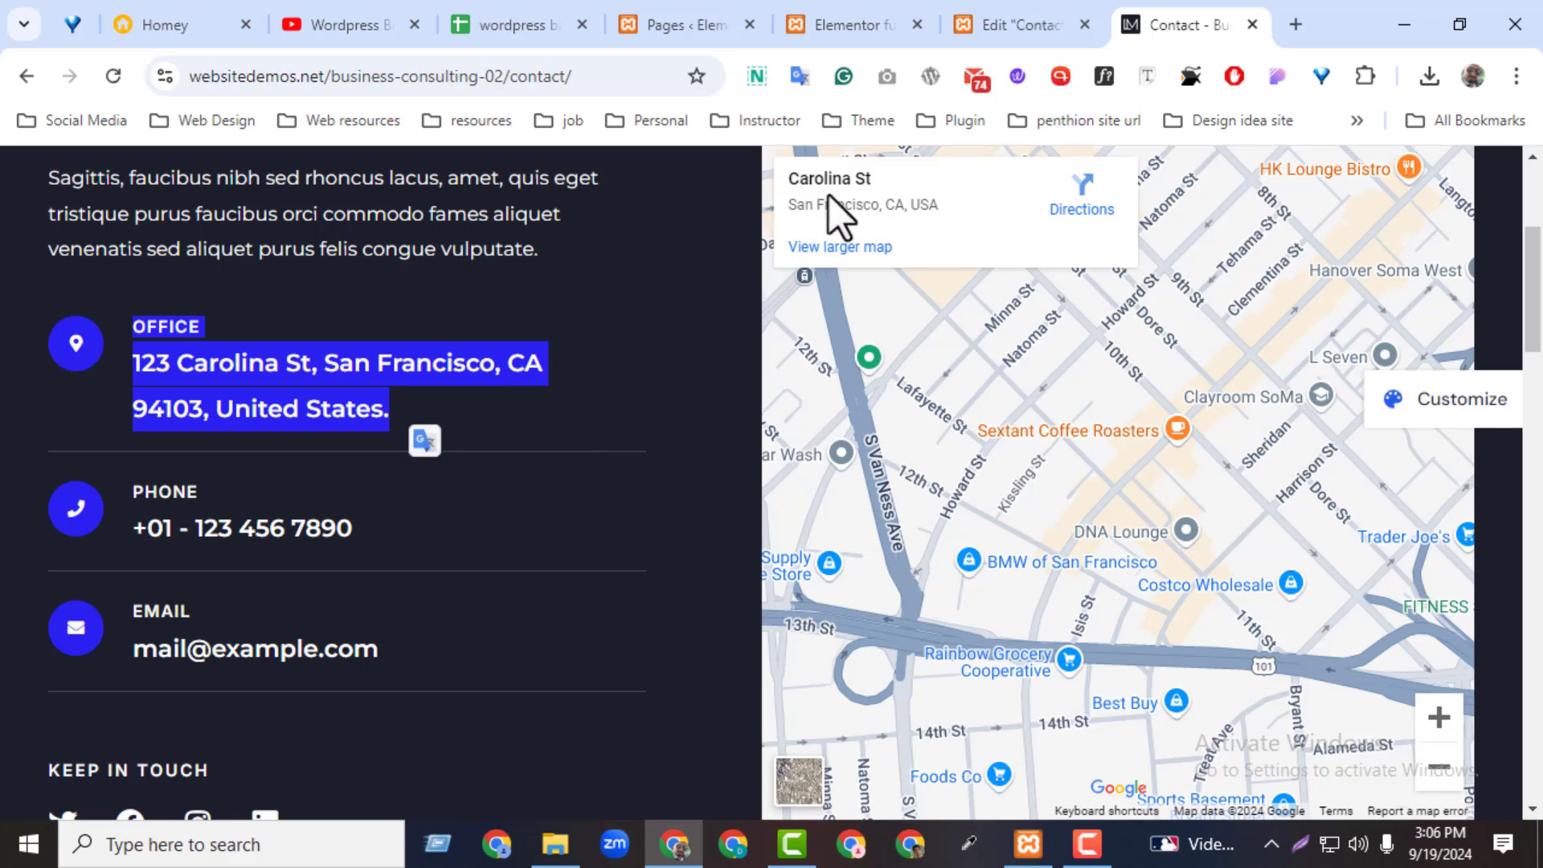
pyautogui.click(1009, 24)
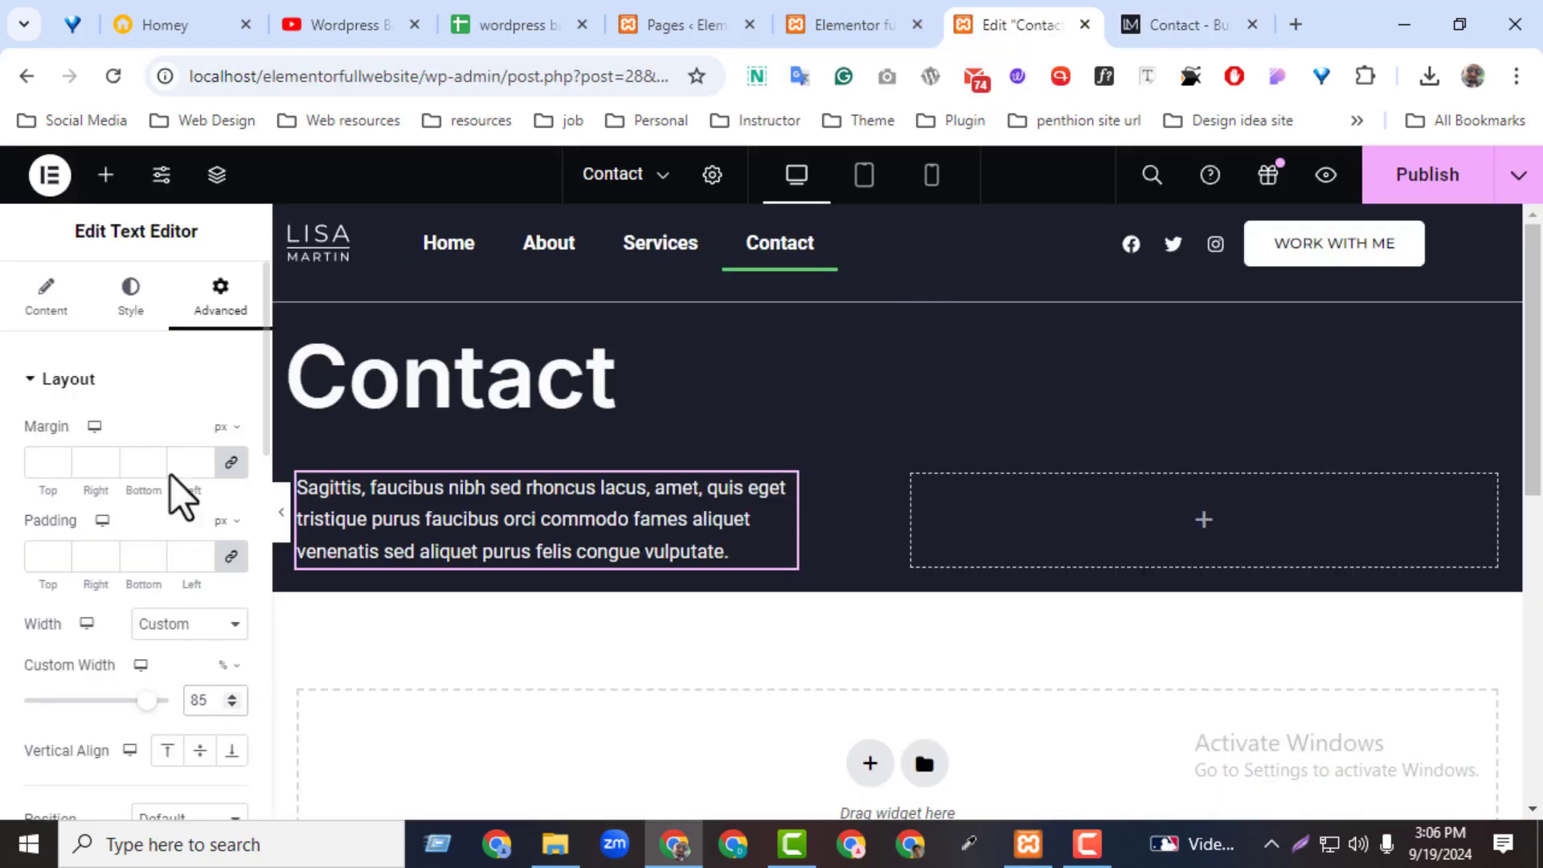
pyautogui.click(105, 175)
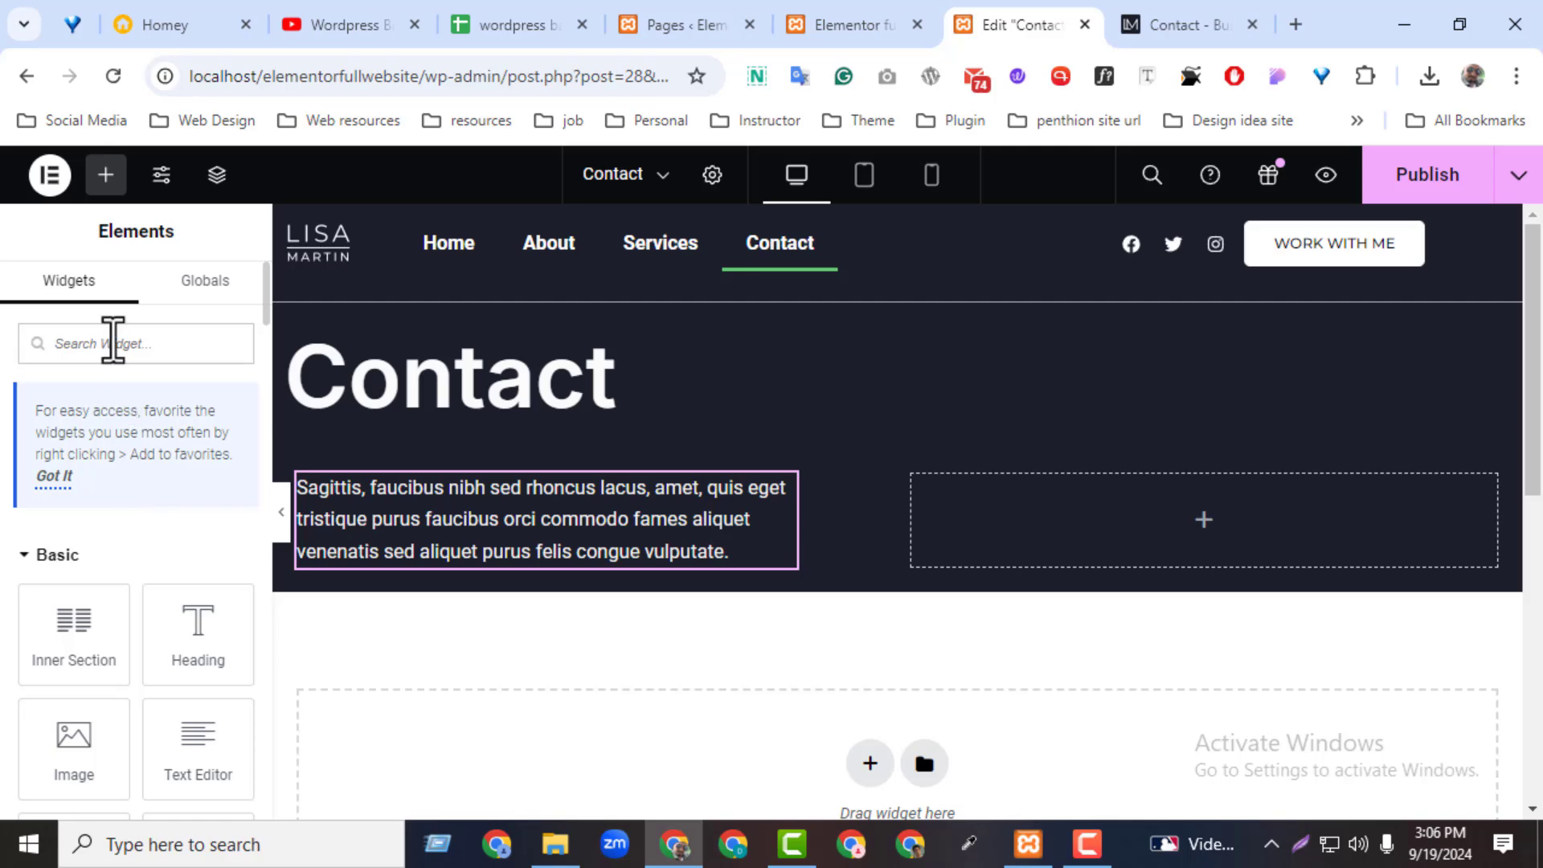
pyautogui.write('icon')
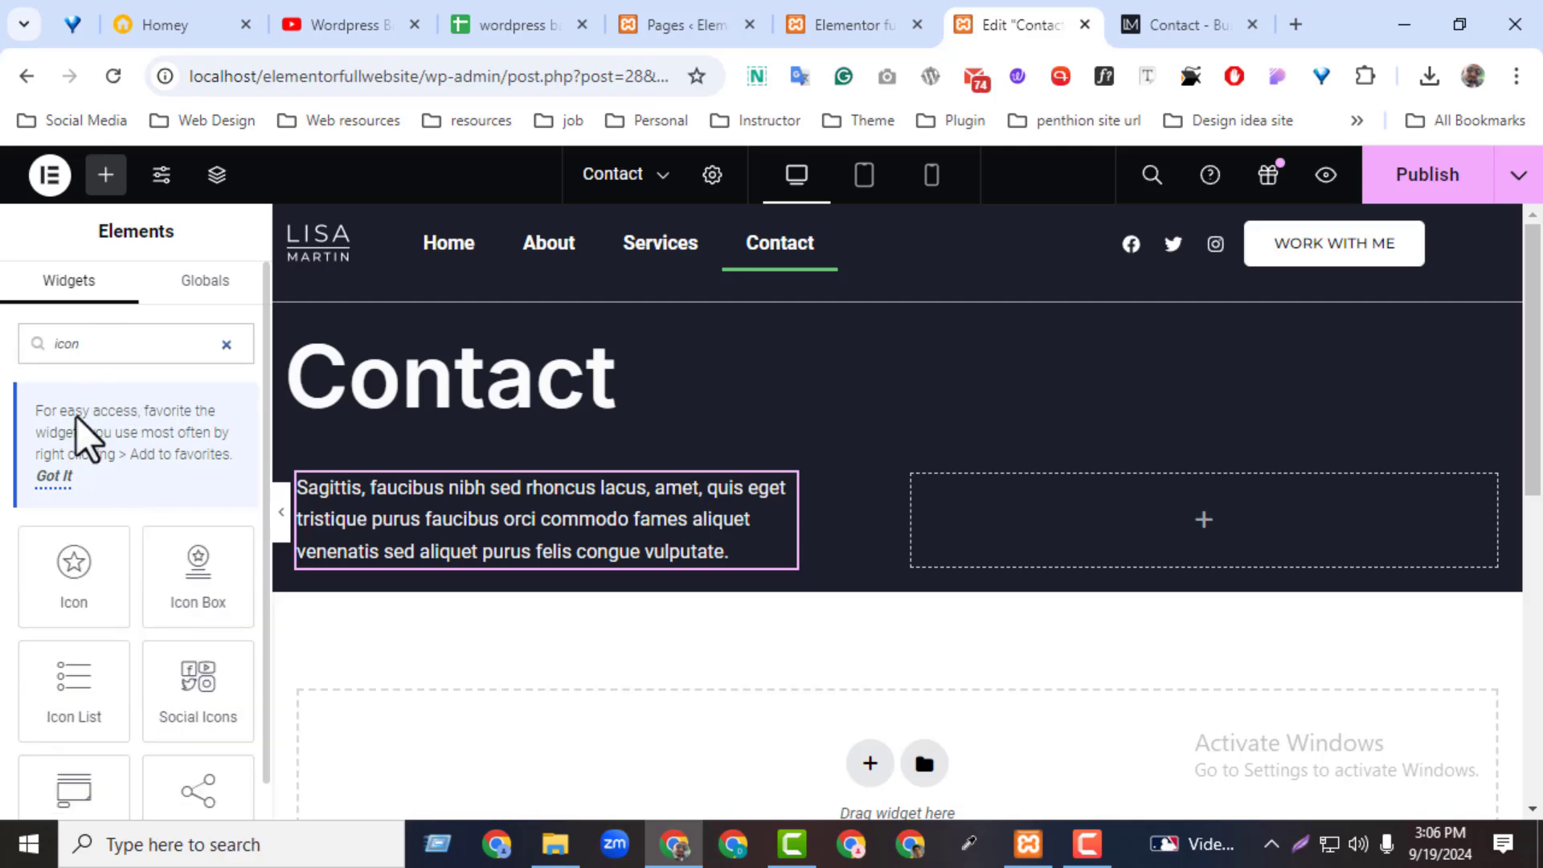
pyautogui.moveTo(182, 569); pyautogui.dragTo(423, 567)
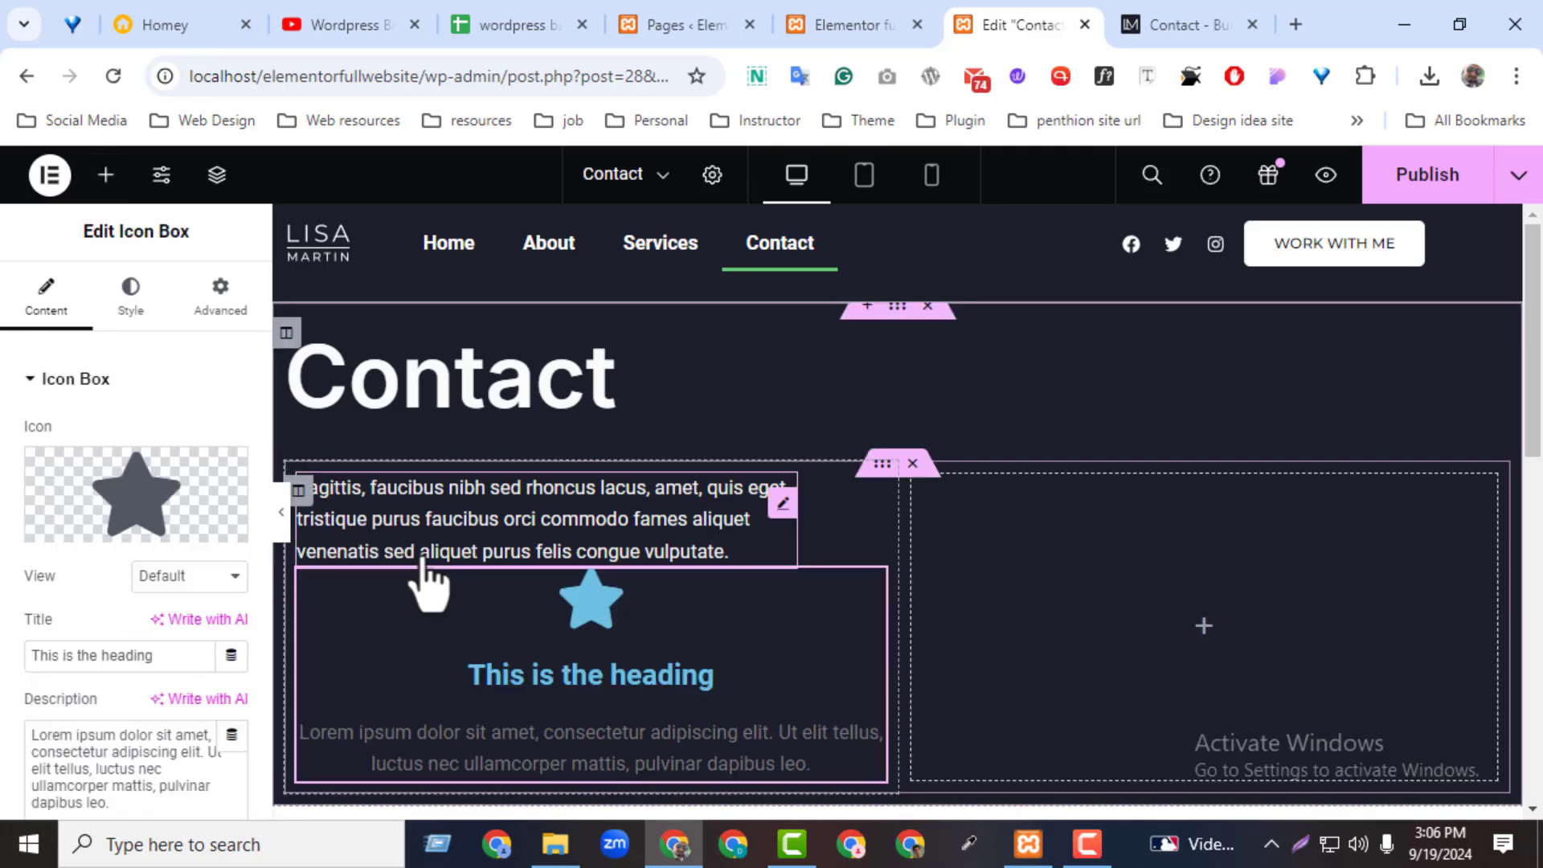
# - Replace the icon box's star with the map marker icon with a hollow center, matching the demo's office icon
pyautogui.click(1126, 32)
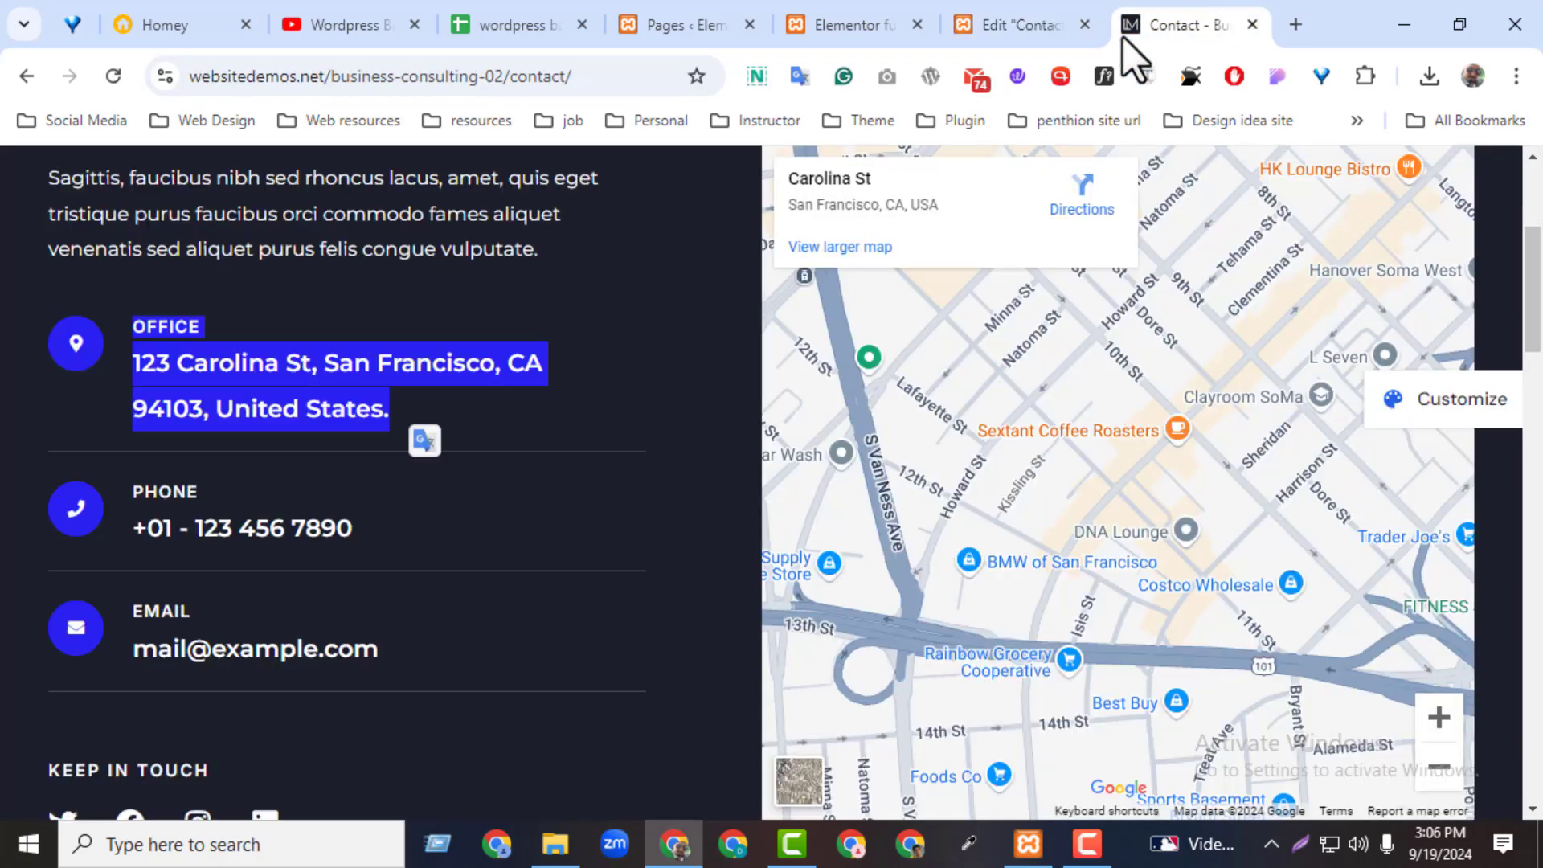
pyautogui.click(1023, 25)
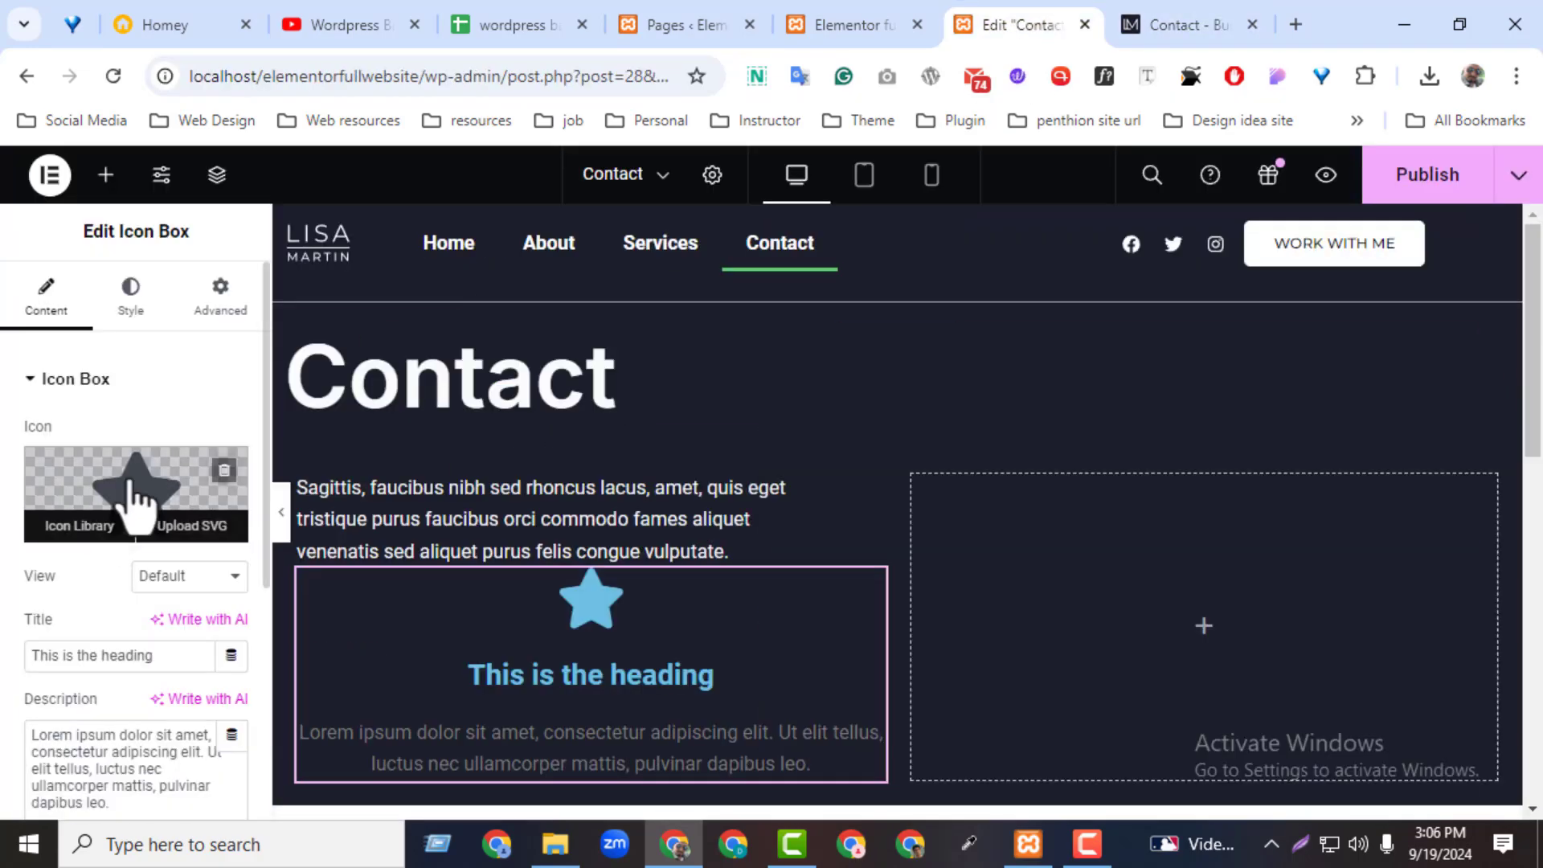
pyautogui.click(131, 499)
pyautogui.click(619, 271)
pyautogui.write('map')
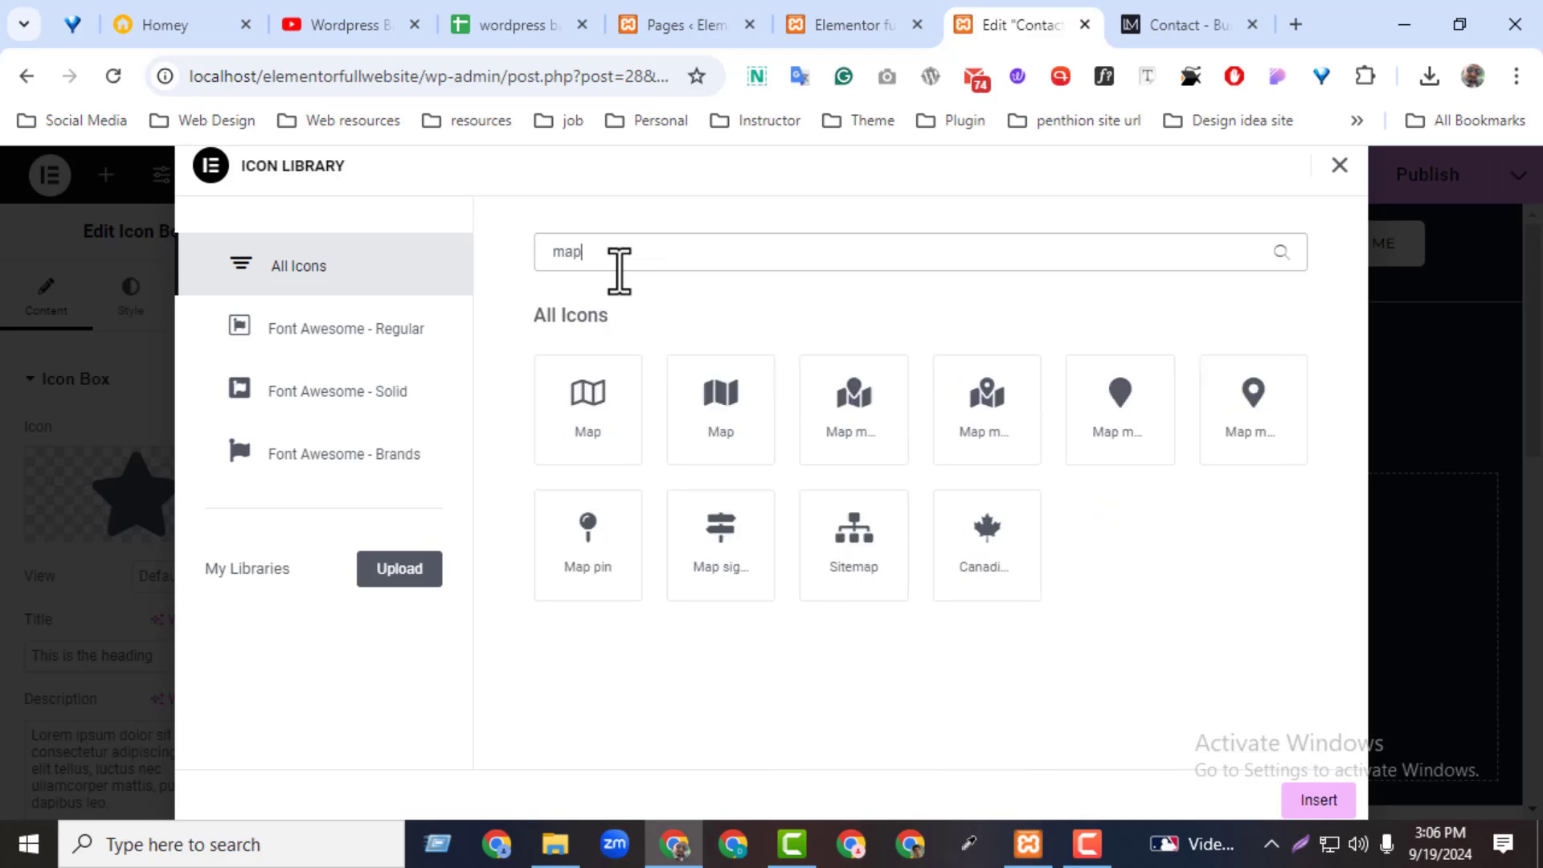
pyautogui.click(1214, 435)
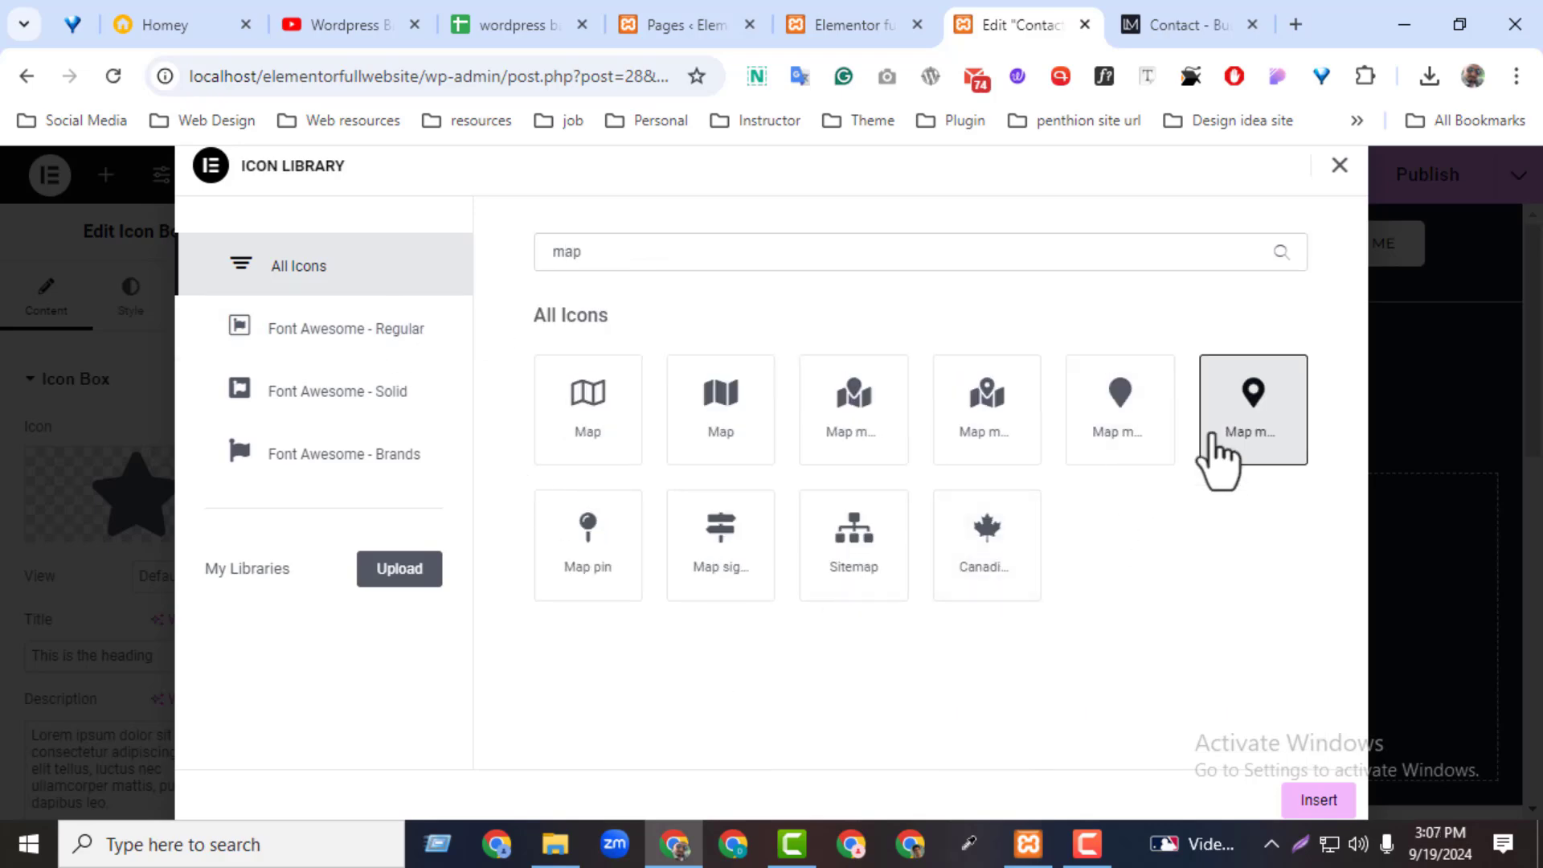
pyautogui.click(1290, 796)
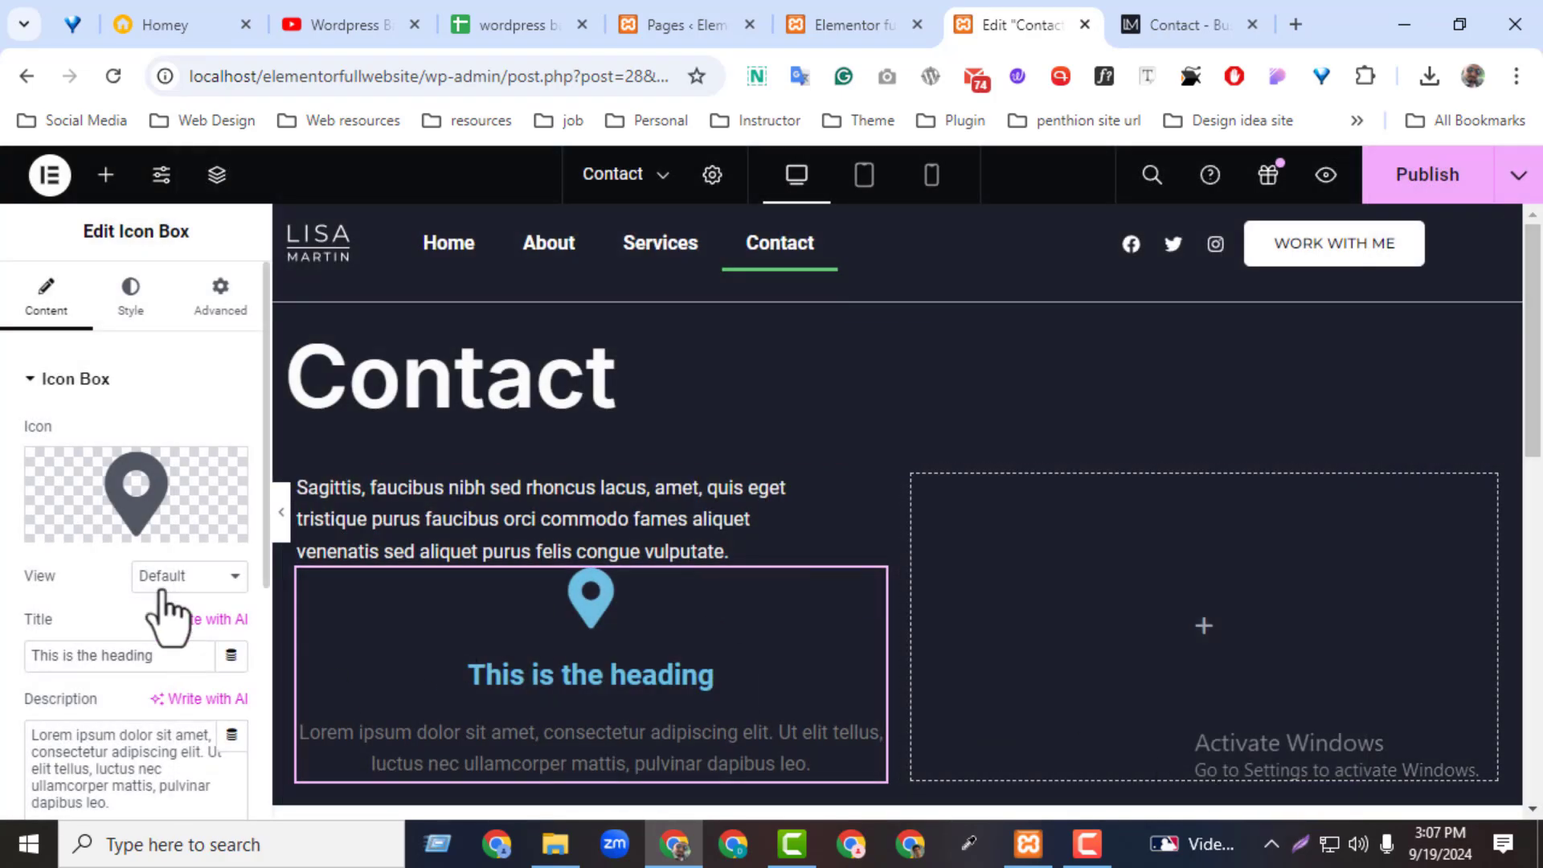
# - Set the icon box's view to Stacked and keep its shape as Circle
pyautogui.click(166, 595)
pyautogui.click(165, 672)
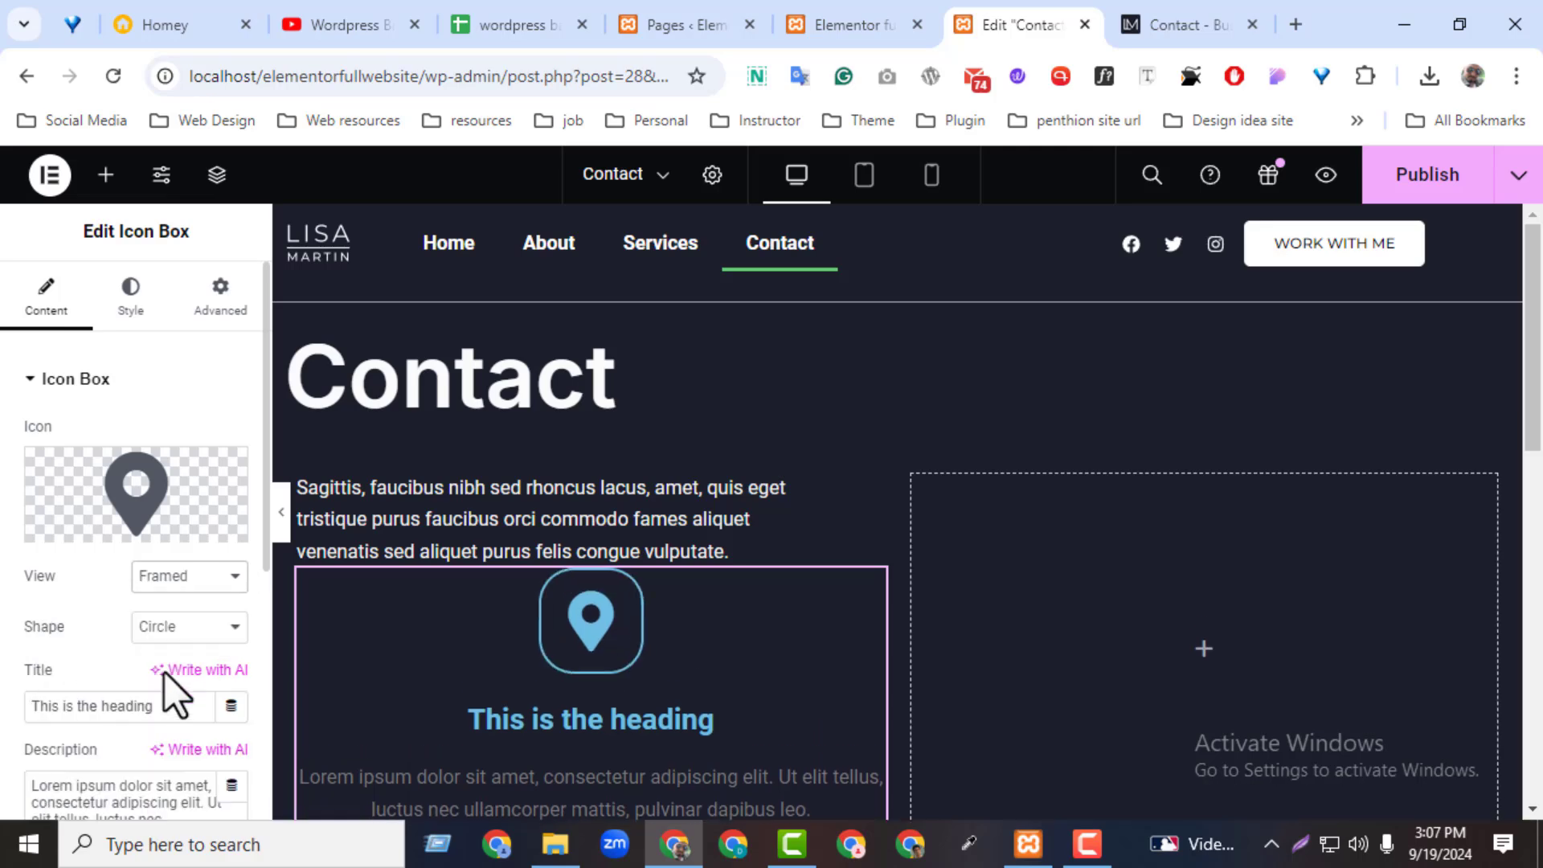
pyautogui.click(172, 628)
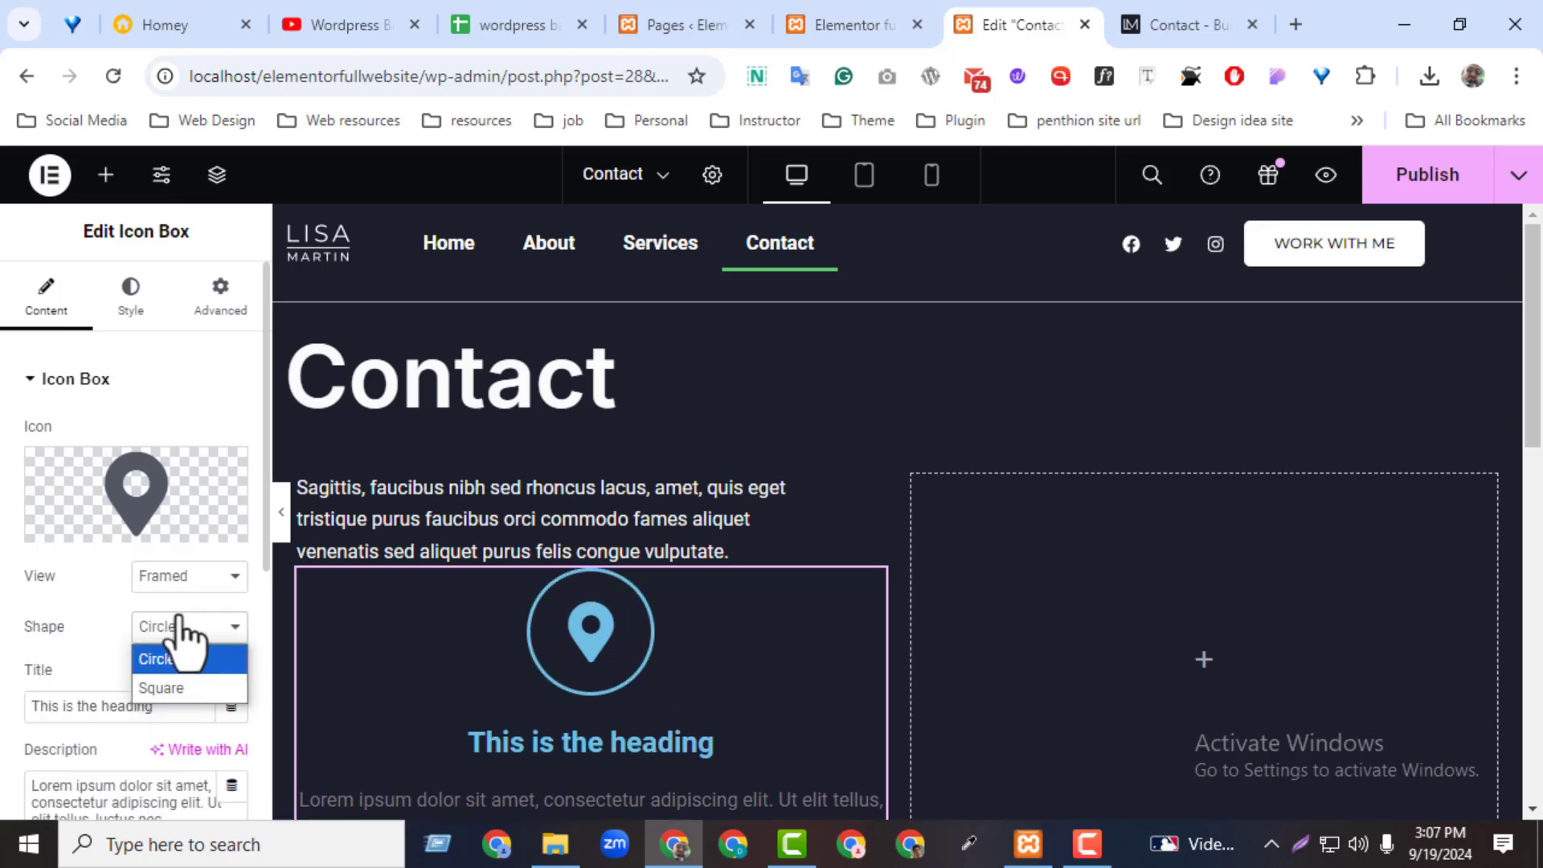
pyautogui.click(182, 580)
pyautogui.click(181, 638)
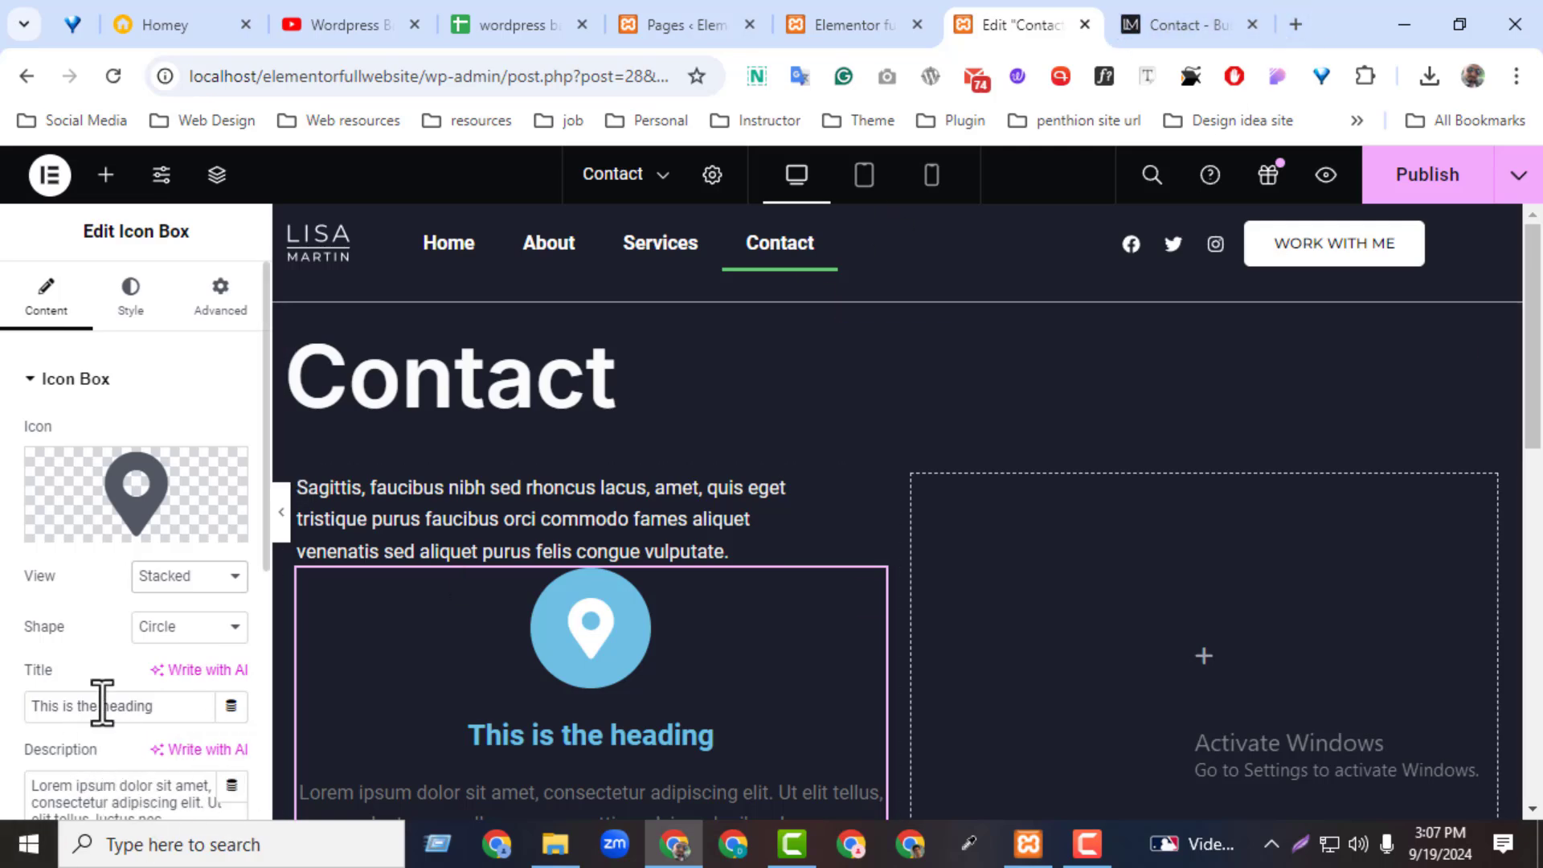
pyautogui.click(169, 629)
pyautogui.click(161, 659)
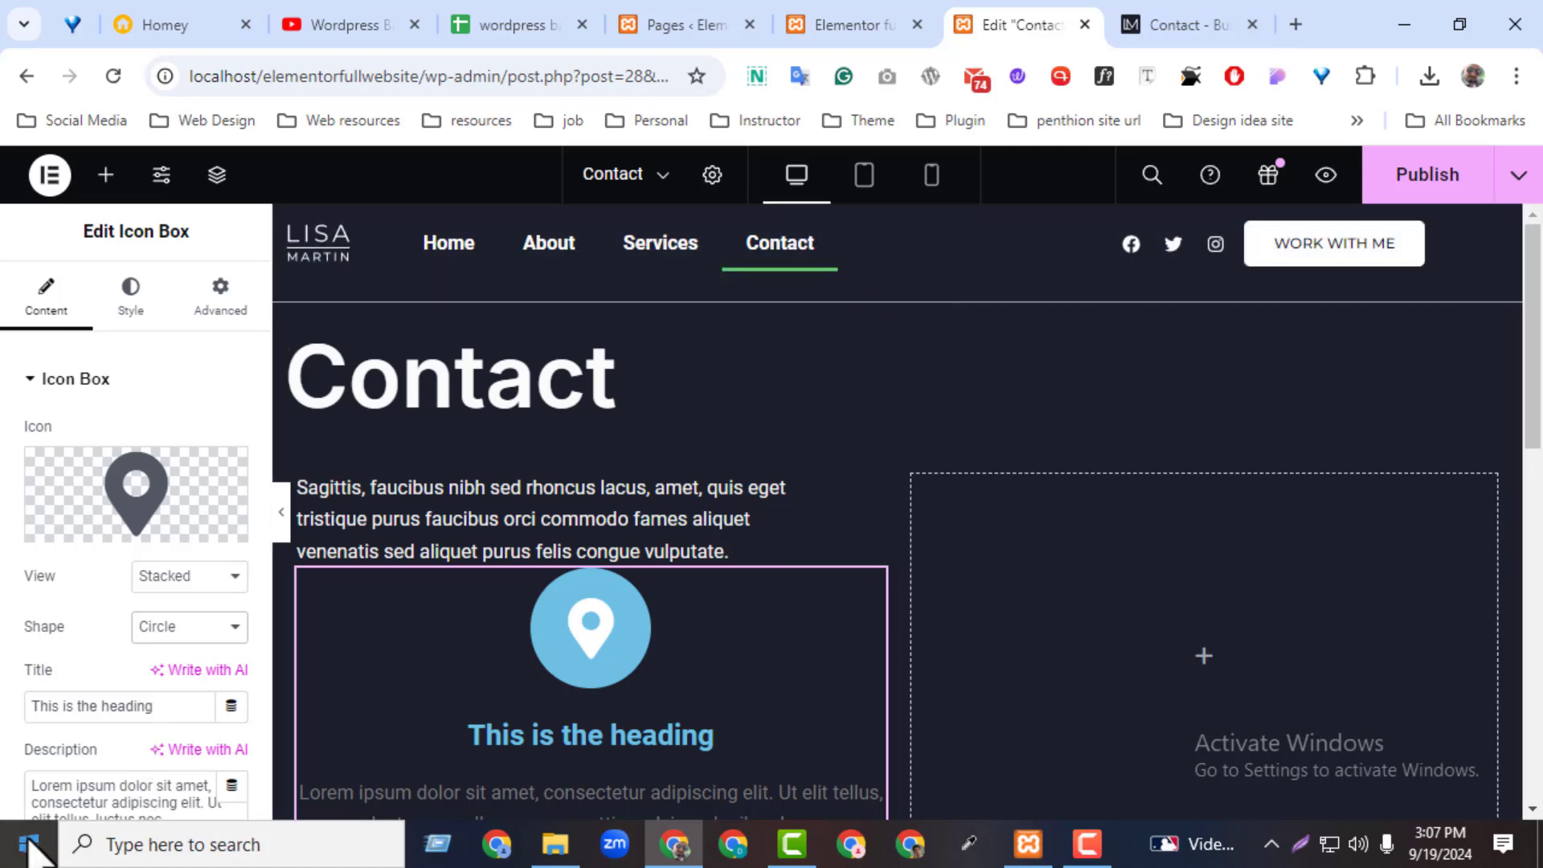
# - Replace the icon box's title with "Office", following the label on the demo site's Contact page
pyautogui.click(1182, 23)
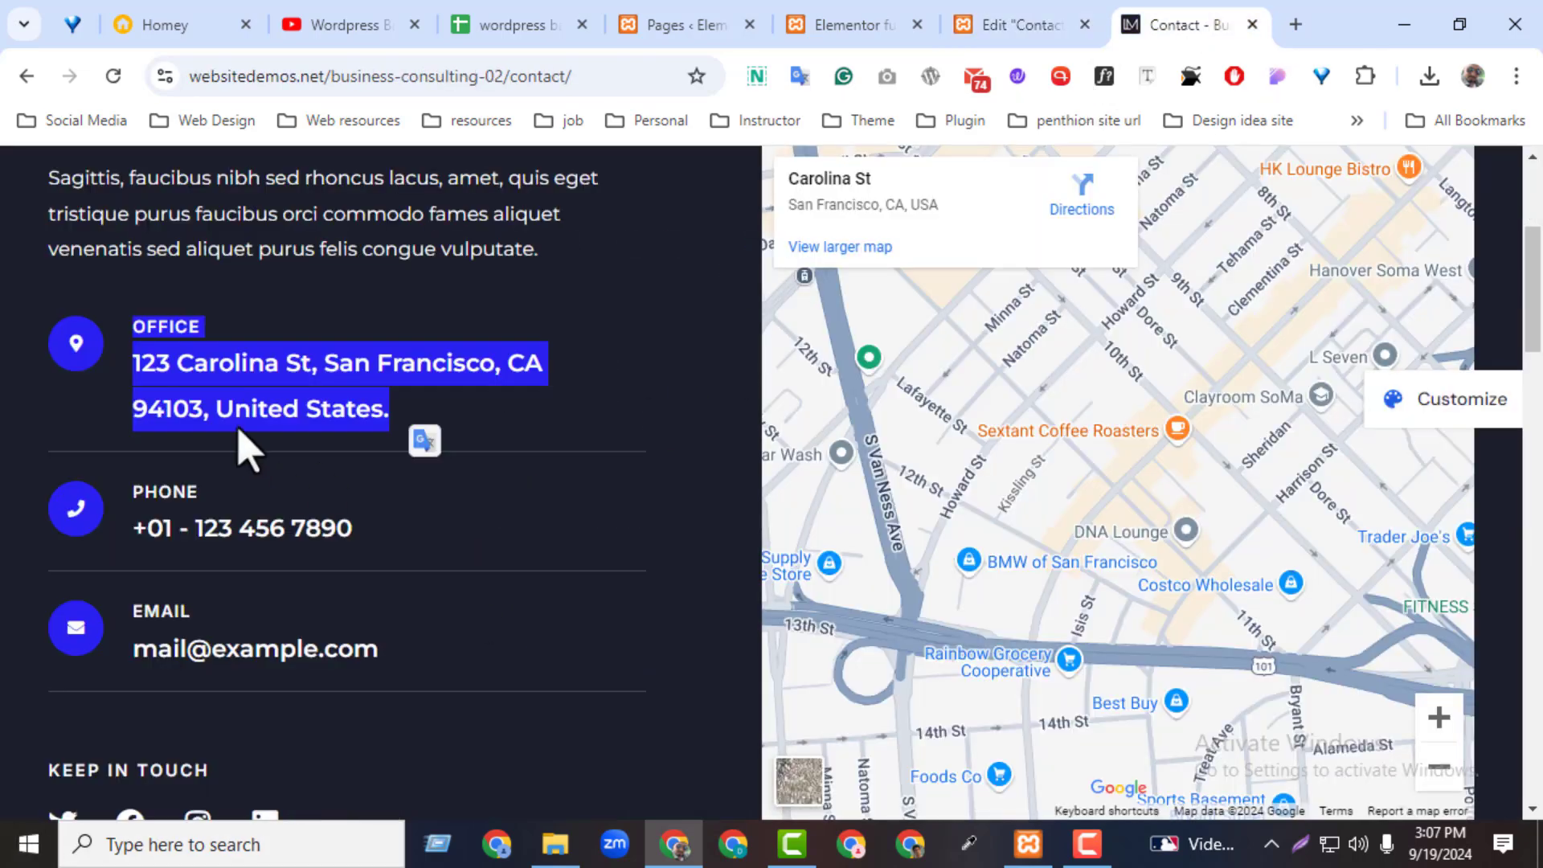
pyautogui.doubleClick(184, 328)
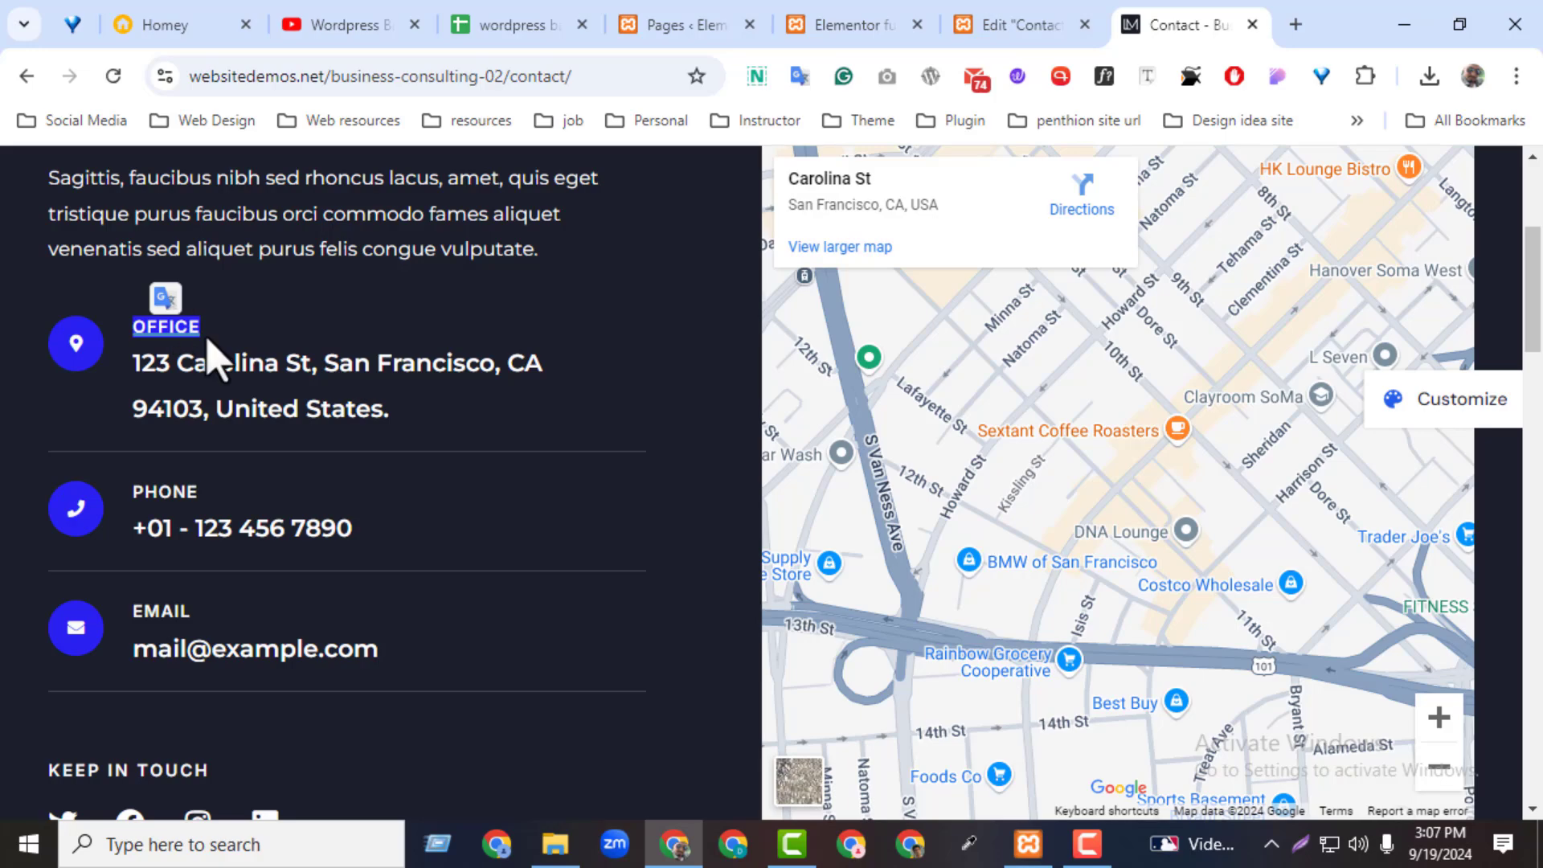
pyautogui.click(1033, 18)
pyautogui.moveTo(181, 706); pyautogui.dragTo(117, 706)
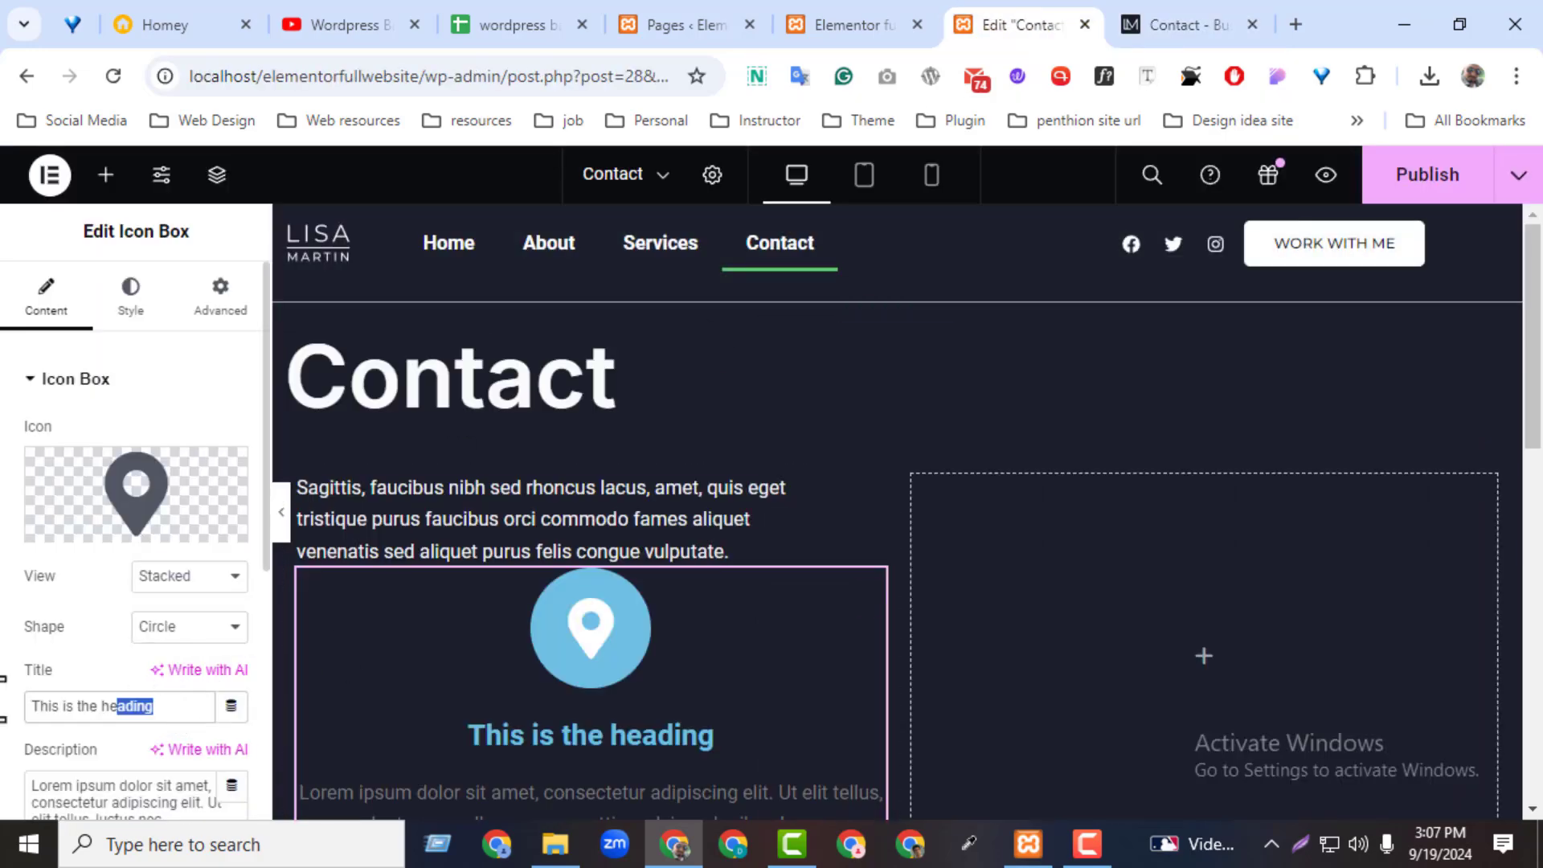
pyautogui.moveTo(3, 699); pyautogui.dragTo(14, 777)
pyautogui.write('Office')
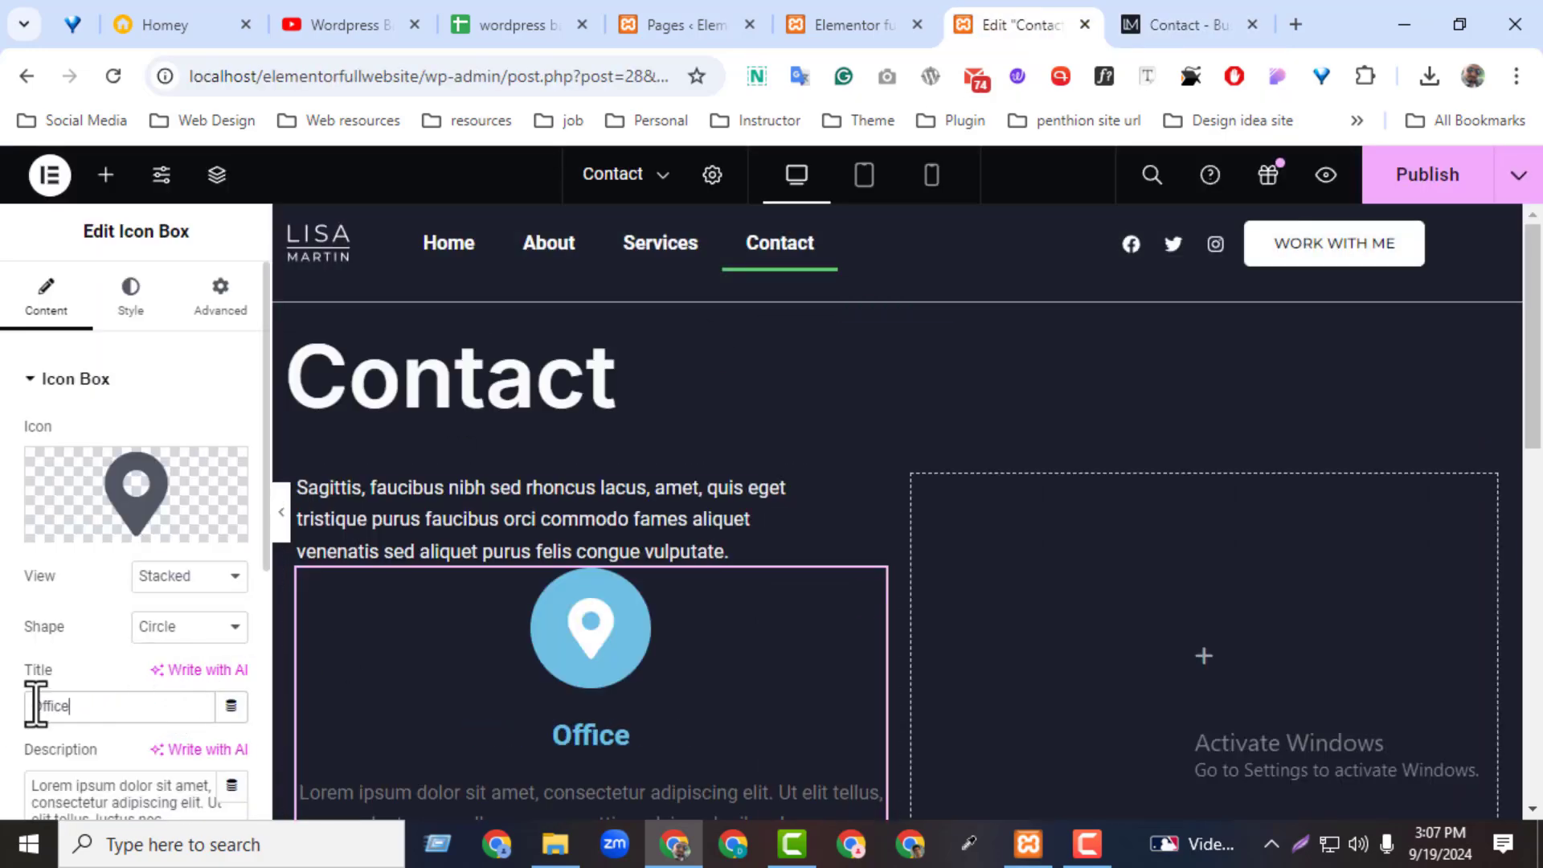
# - Copy the office address from the demo site's Contact page and replace the icon box's description with it
pyautogui.click(1187, 25)
pyautogui.click(683, 336)
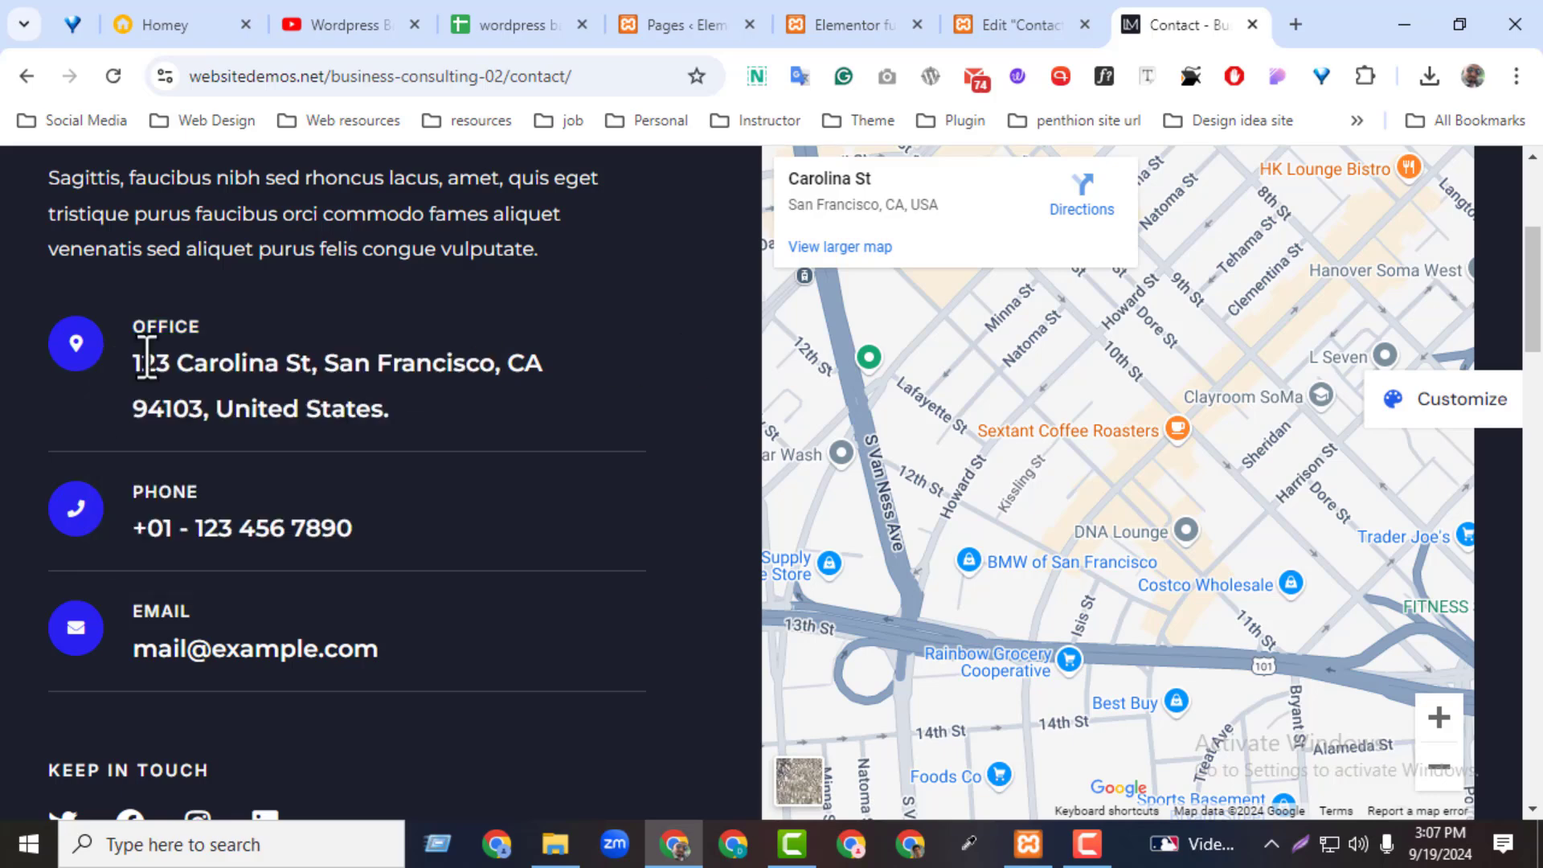
pyautogui.moveTo(133, 363); pyautogui.dragTo(454, 438)
pyautogui.hotkey('ctrl', 'c')
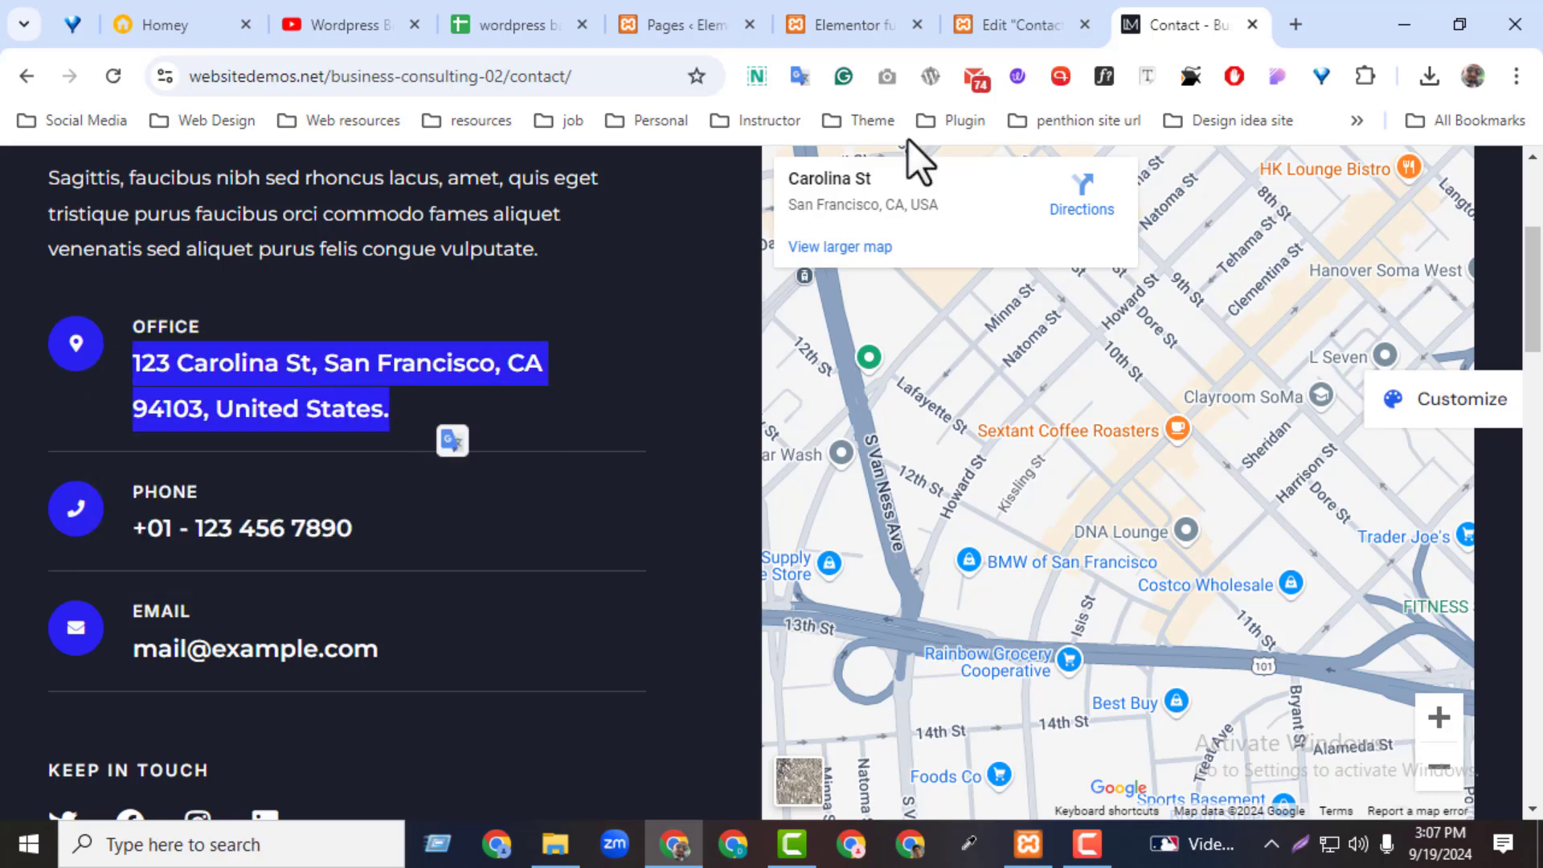
pyautogui.click(1045, 24)
pyautogui.click(196, 792)
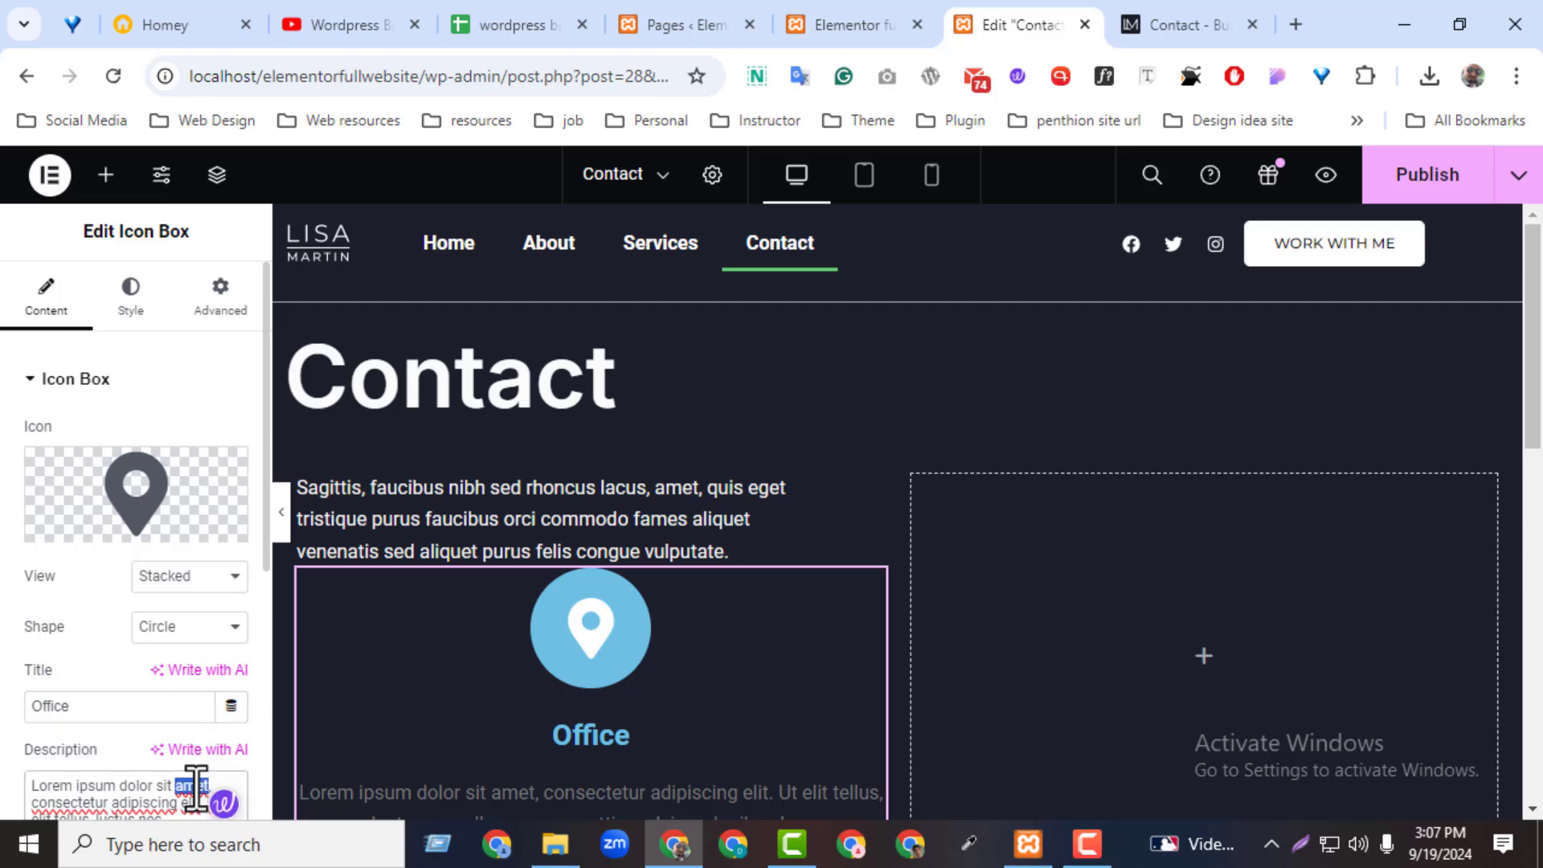
pyautogui.hotkey('ctrl', 'a')
pyautogui.hotkey('ctrl', 'v')
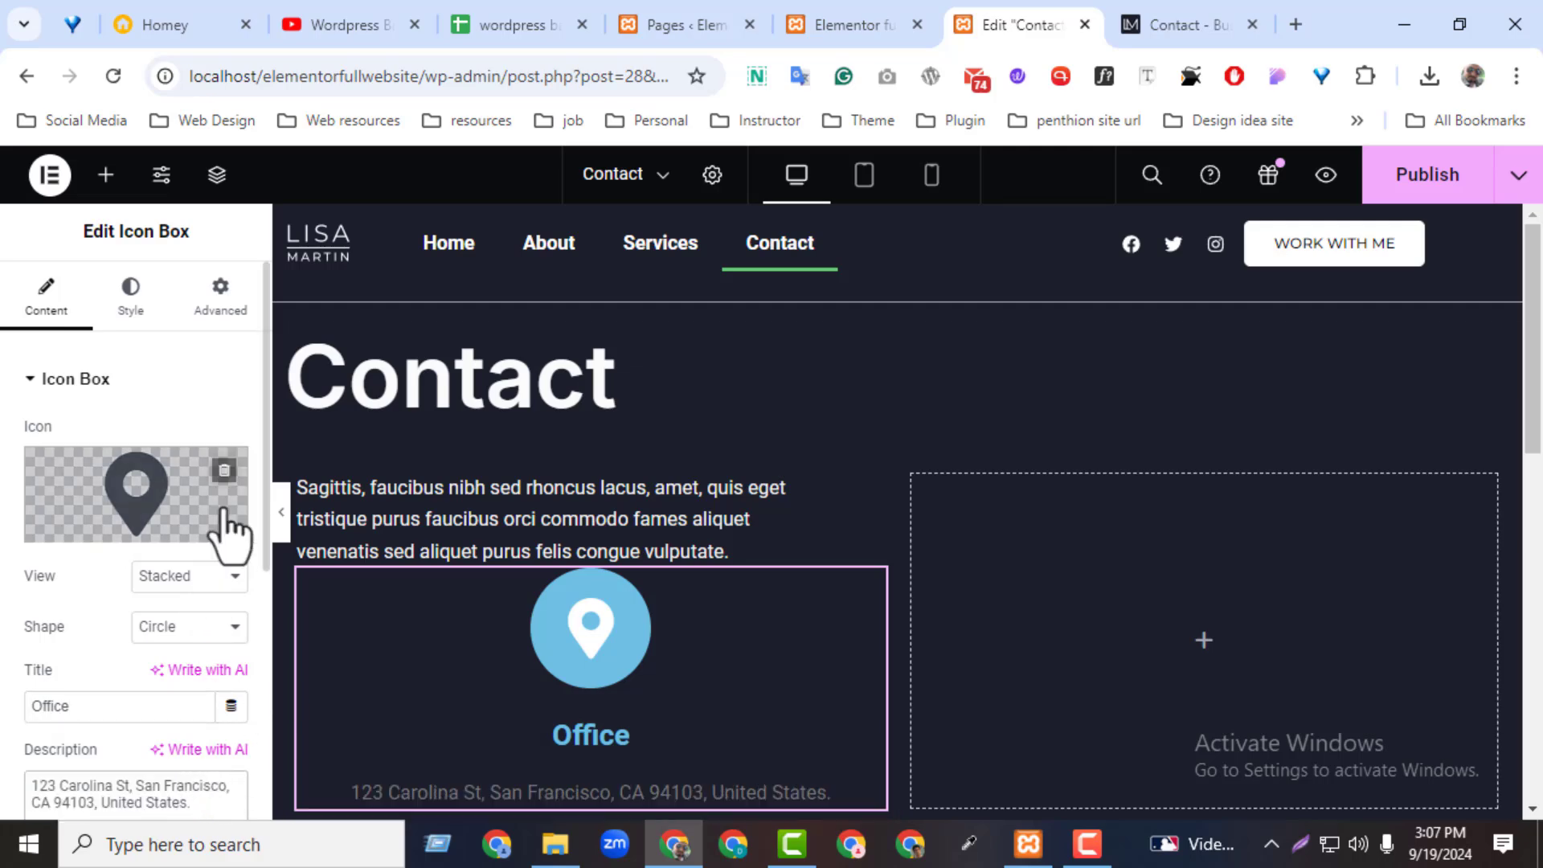
pyautogui.scroll(-4, 257, 579)
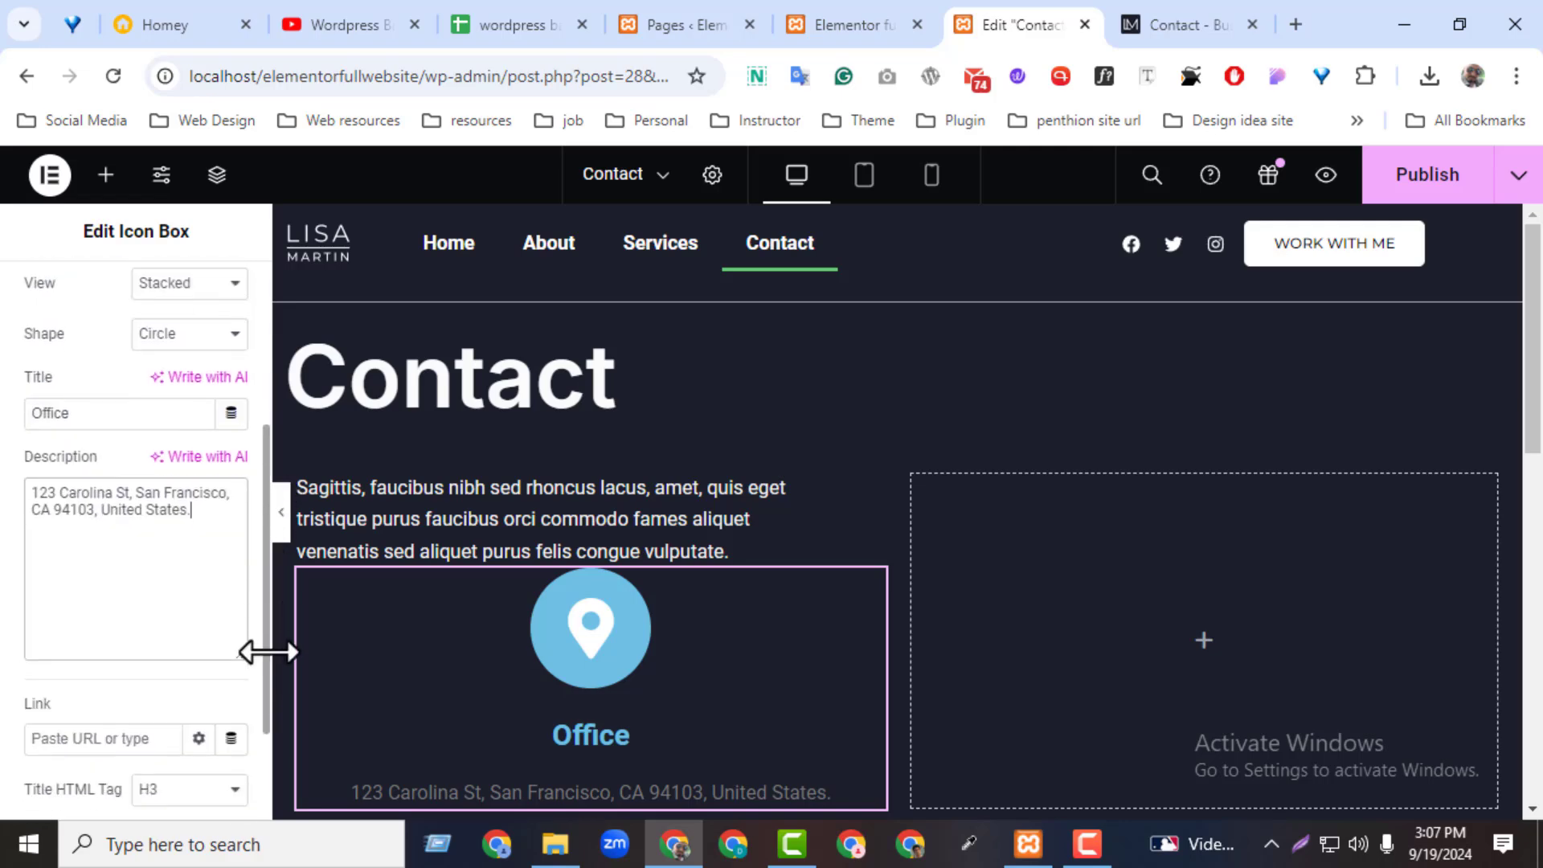
# - Place the icon to the left of the icon box's text and align it vertically to the middle
pyautogui.scroll(1, 248, 635)
pyautogui.scroll(5, 201, 450)
pyautogui.click(153, 317)
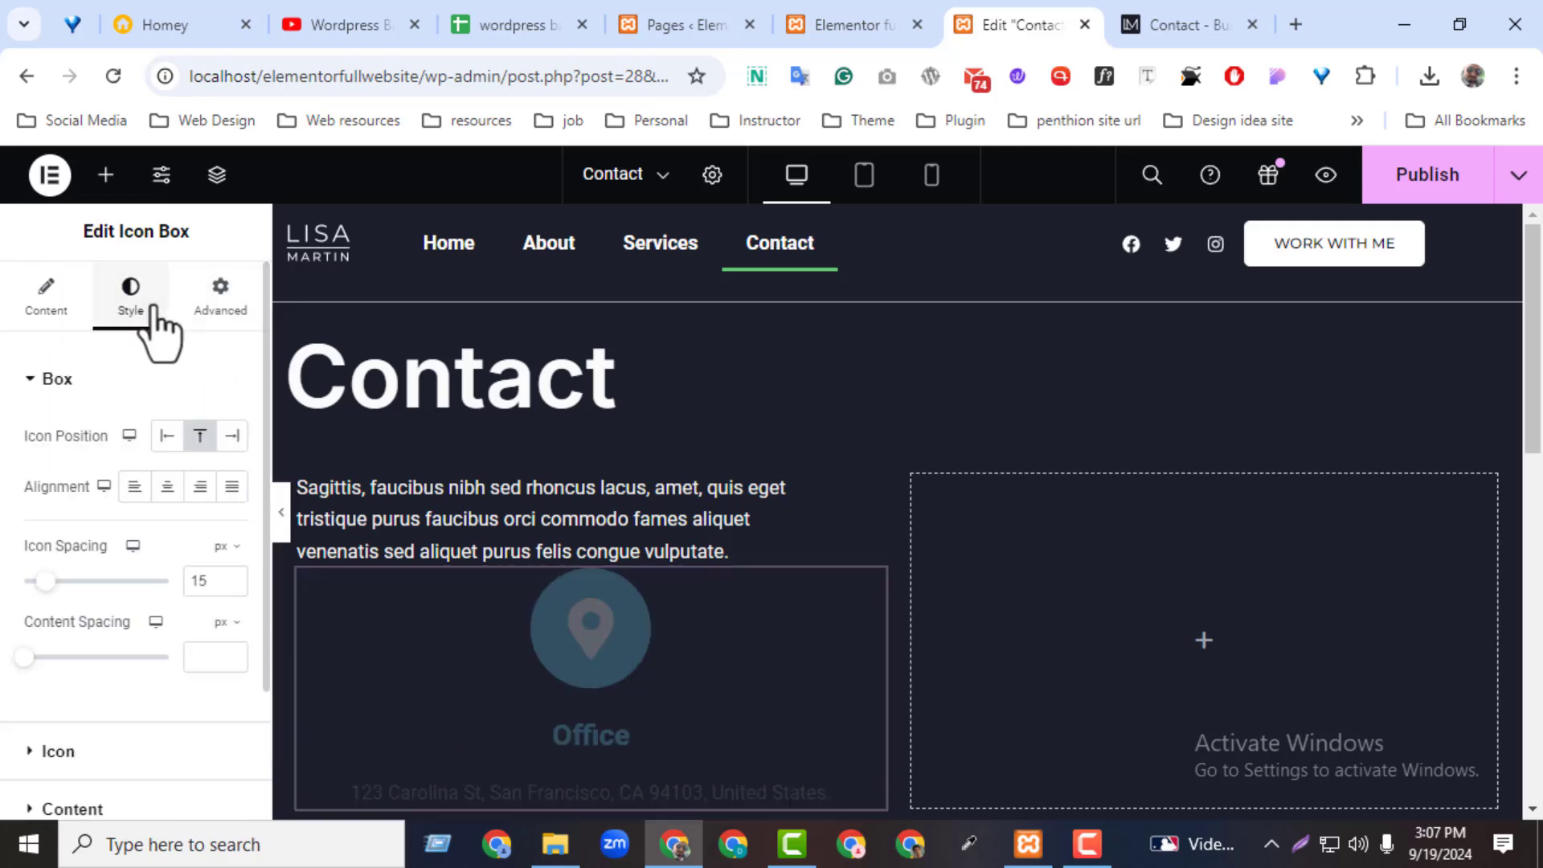
pyautogui.click(166, 439)
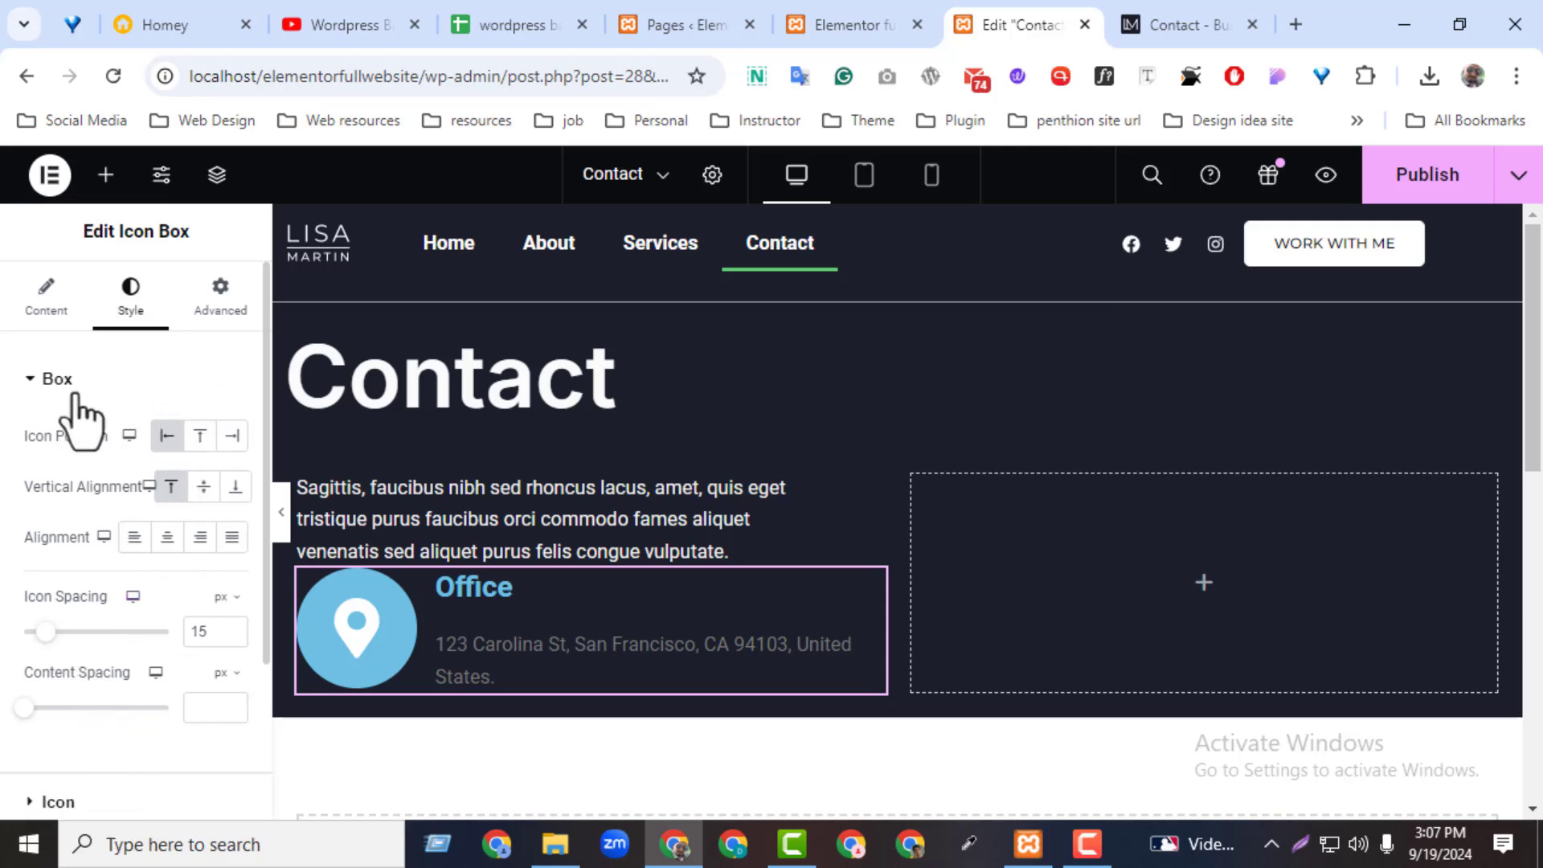
pyautogui.click(206, 486)
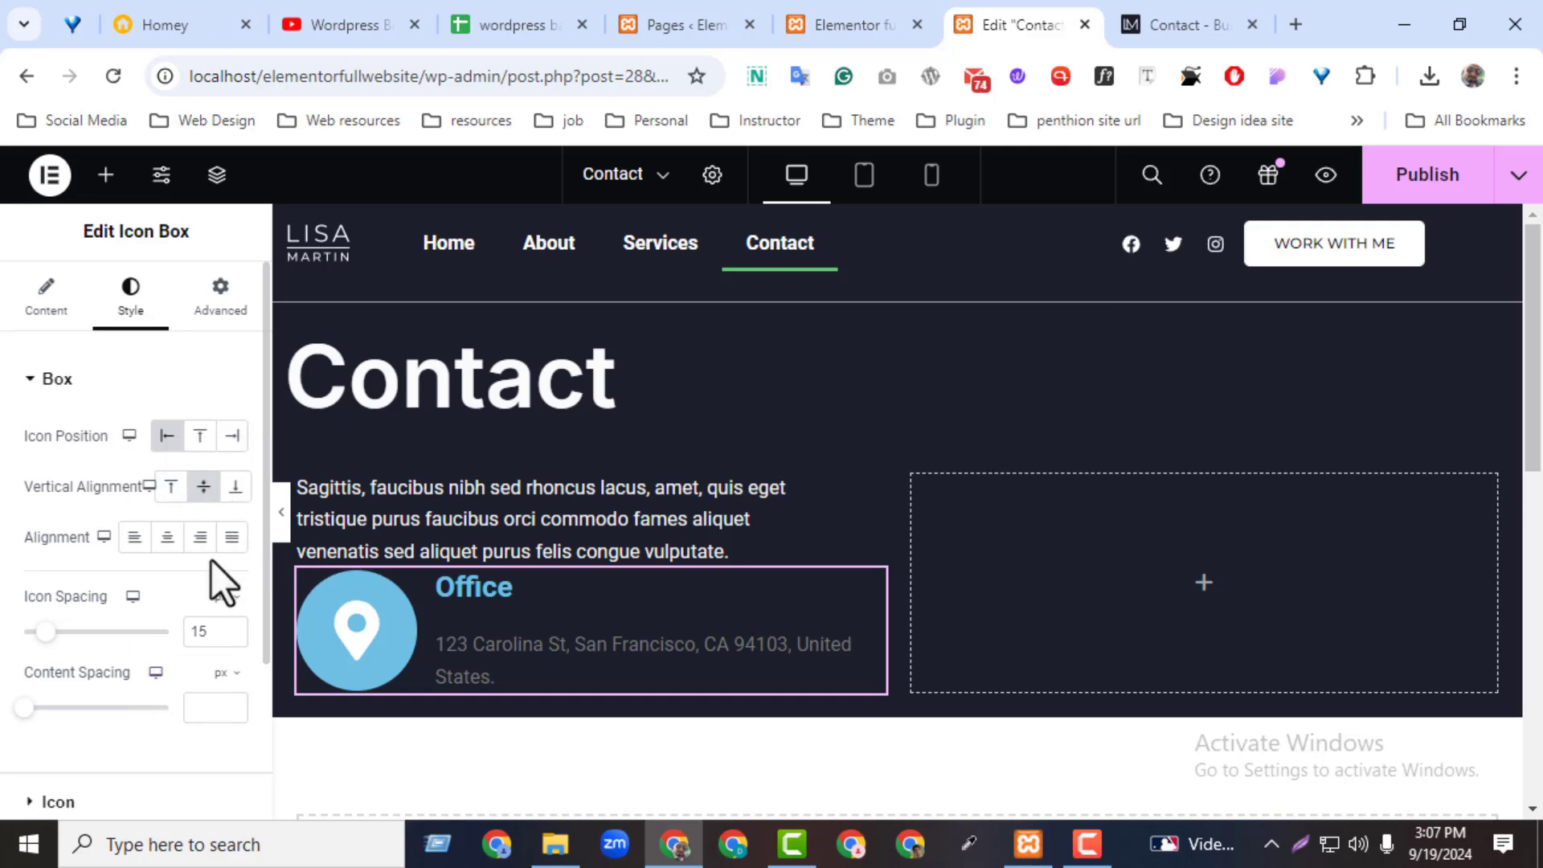
# - Set the icon's primary color to bright blue #1C00FF and compare it with the demo site's office icon
pyautogui.click(90, 804)
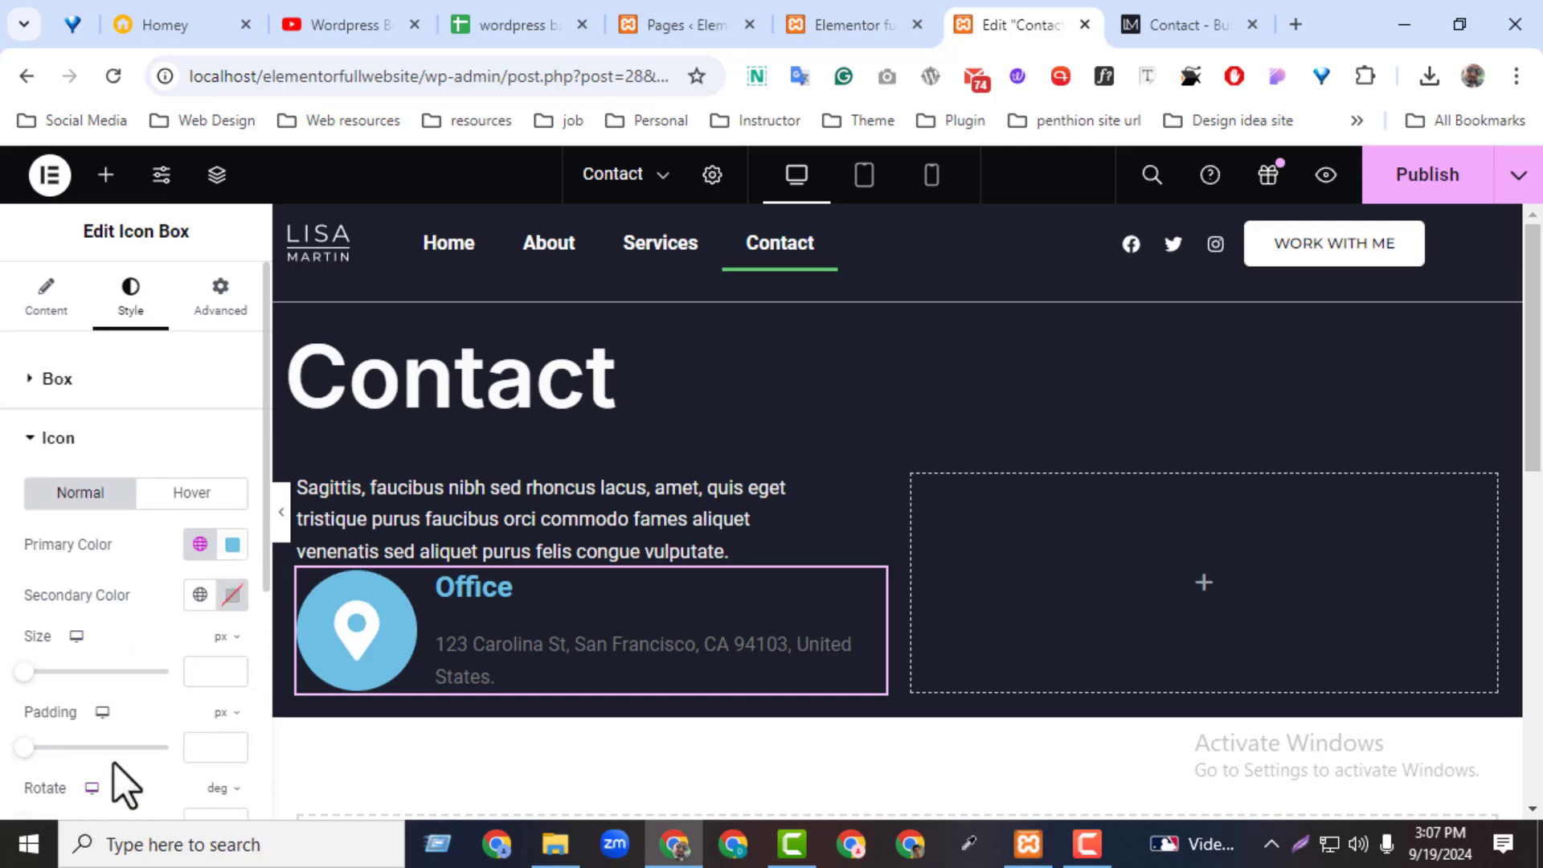
pyautogui.click(233, 546)
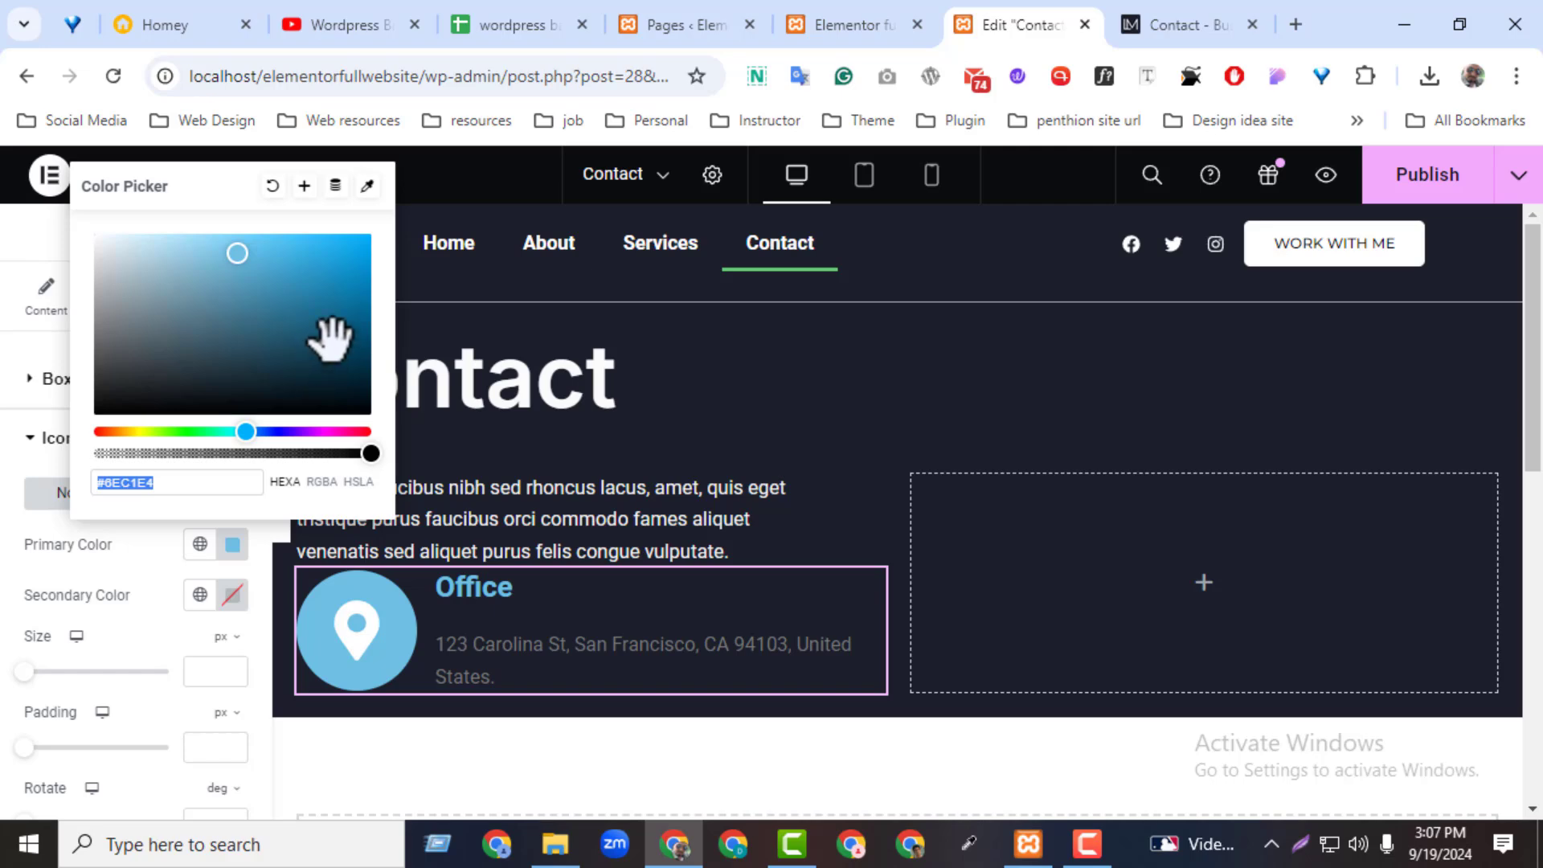
pyautogui.click(283, 431)
pyautogui.moveTo(347, 275); pyautogui.dragTo(356, 255)
pyautogui.click(1148, 21)
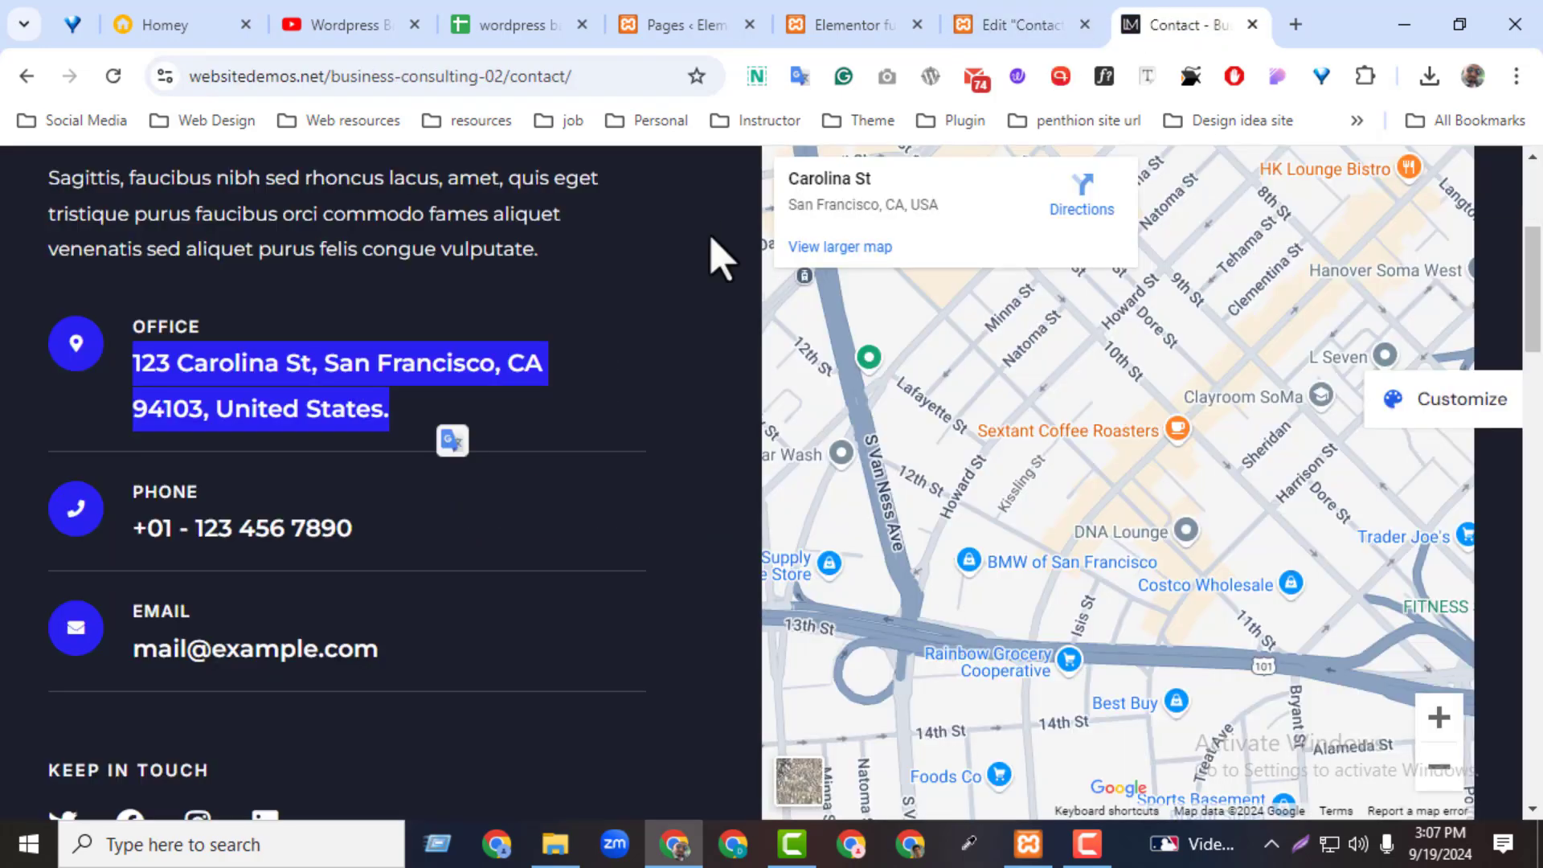
pyautogui.click(972, 22)
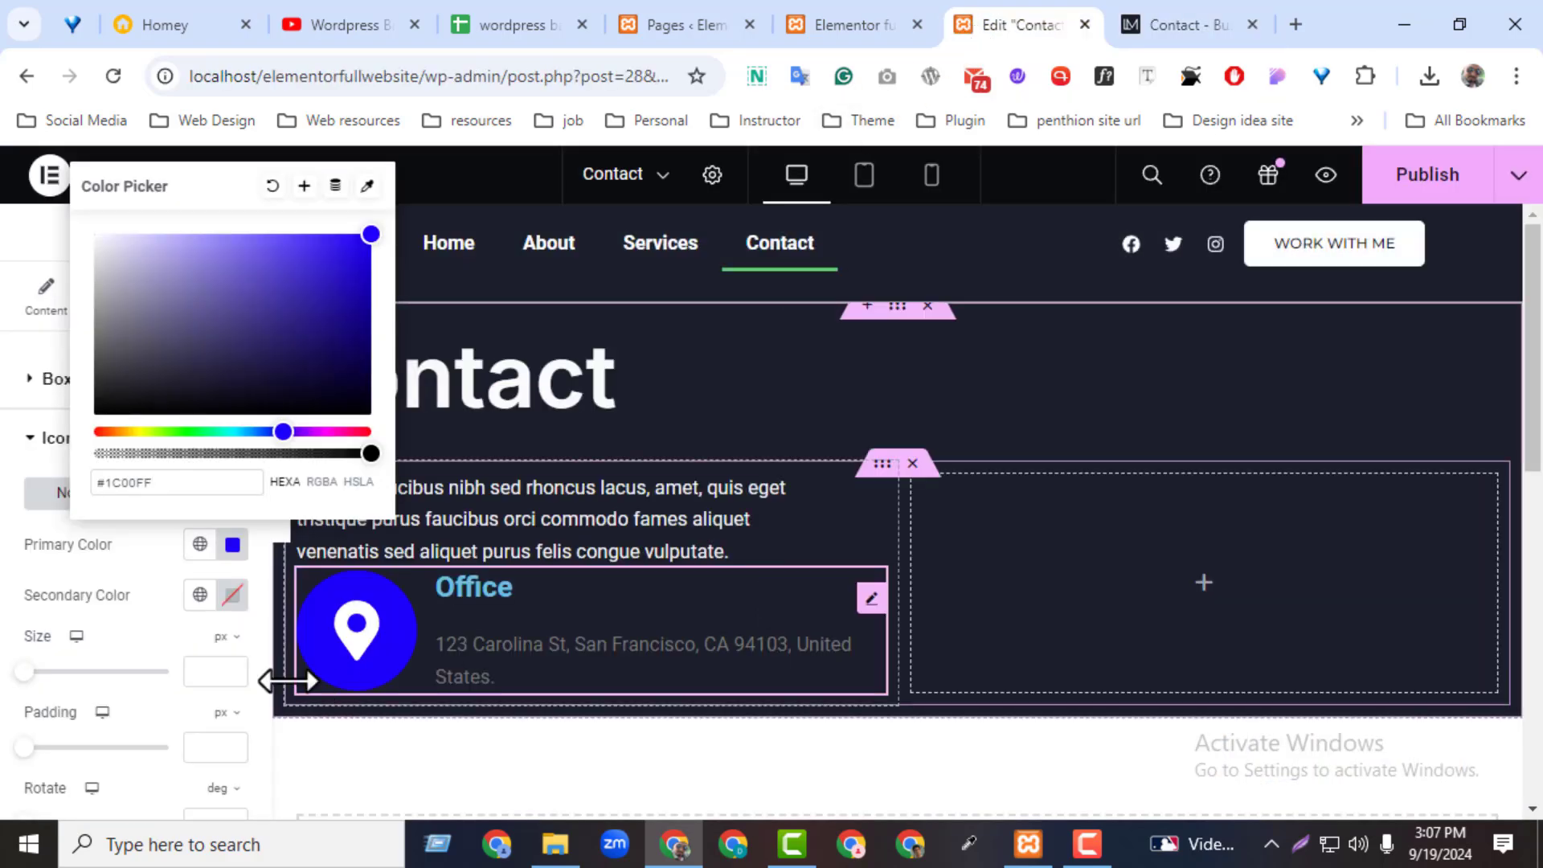
# - Set the icon's size to 45 px and pick the bright blue primary color again
pyautogui.moveTo(17, 675); pyautogui.dragTo(43, 675)
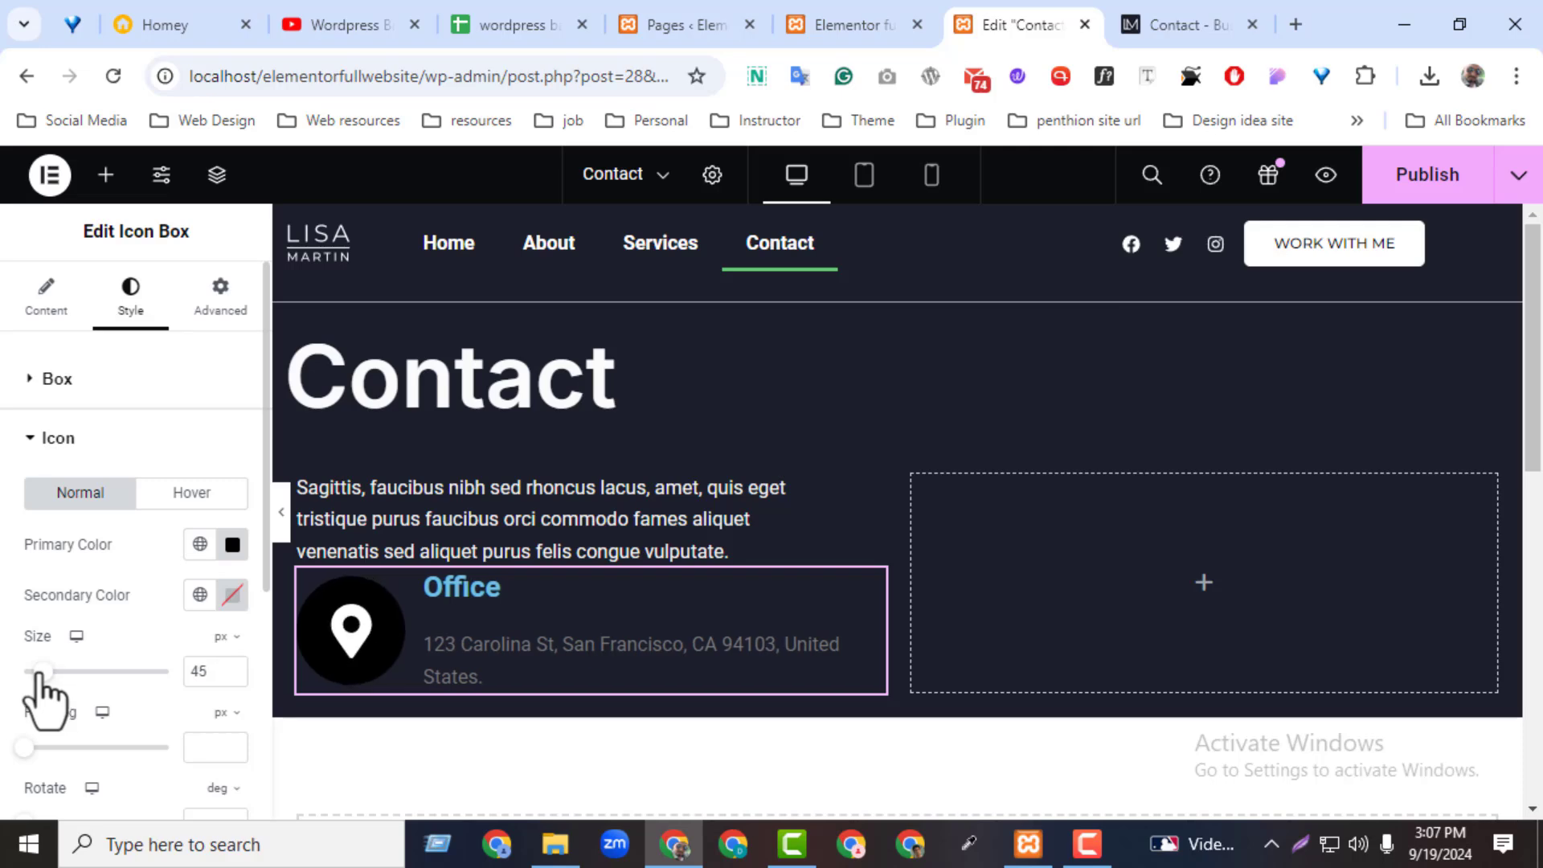
pyautogui.click(232, 545)
pyautogui.click(366, 238)
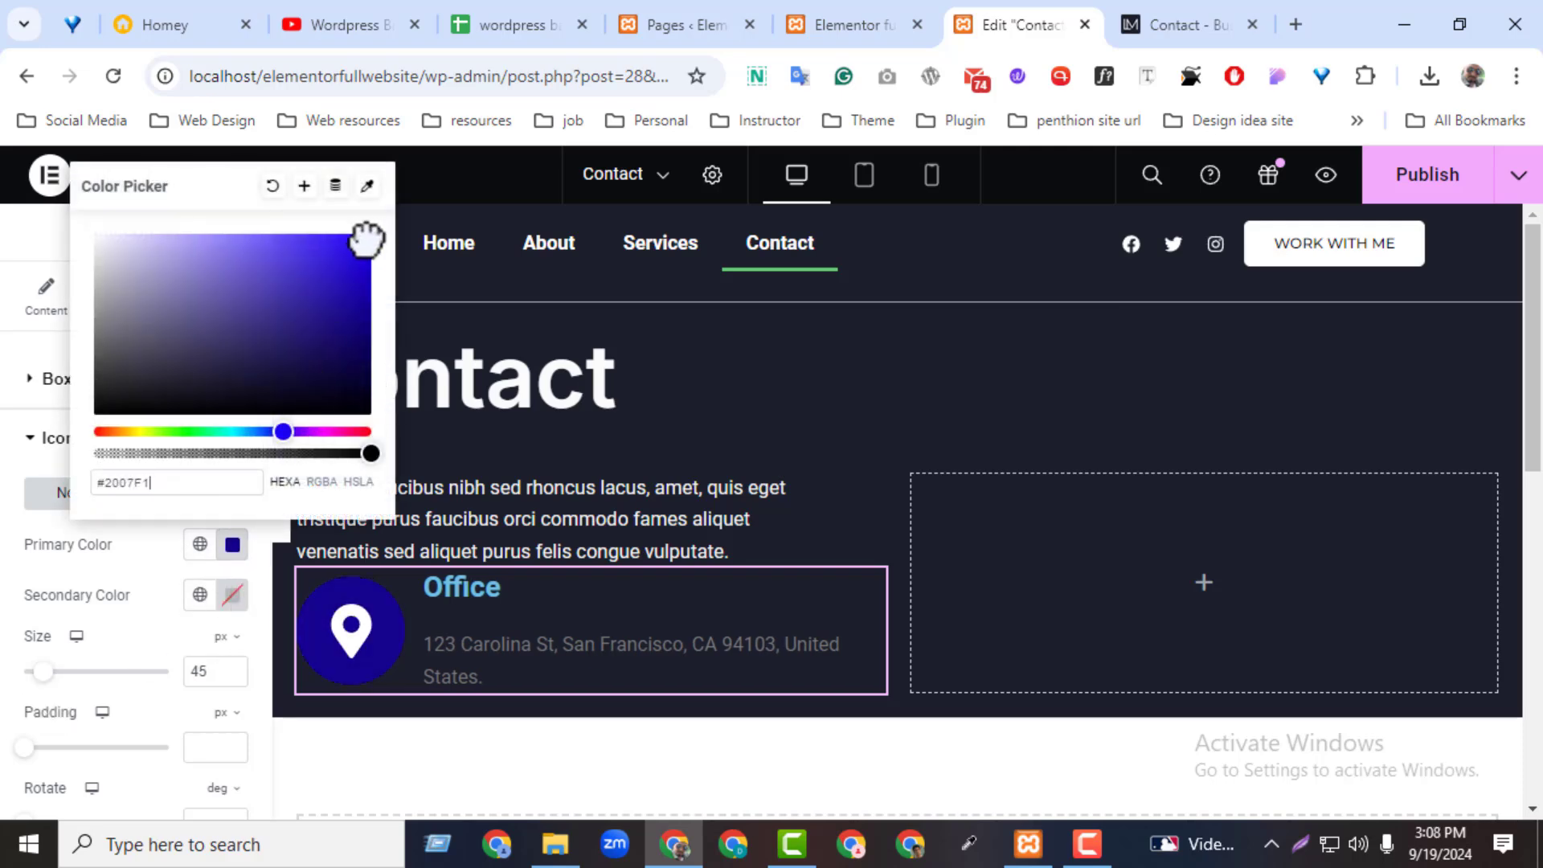
# - Reduce the icon's size to 21 px, comparing it with the office icon on the demo site
pyautogui.click(236, 674)
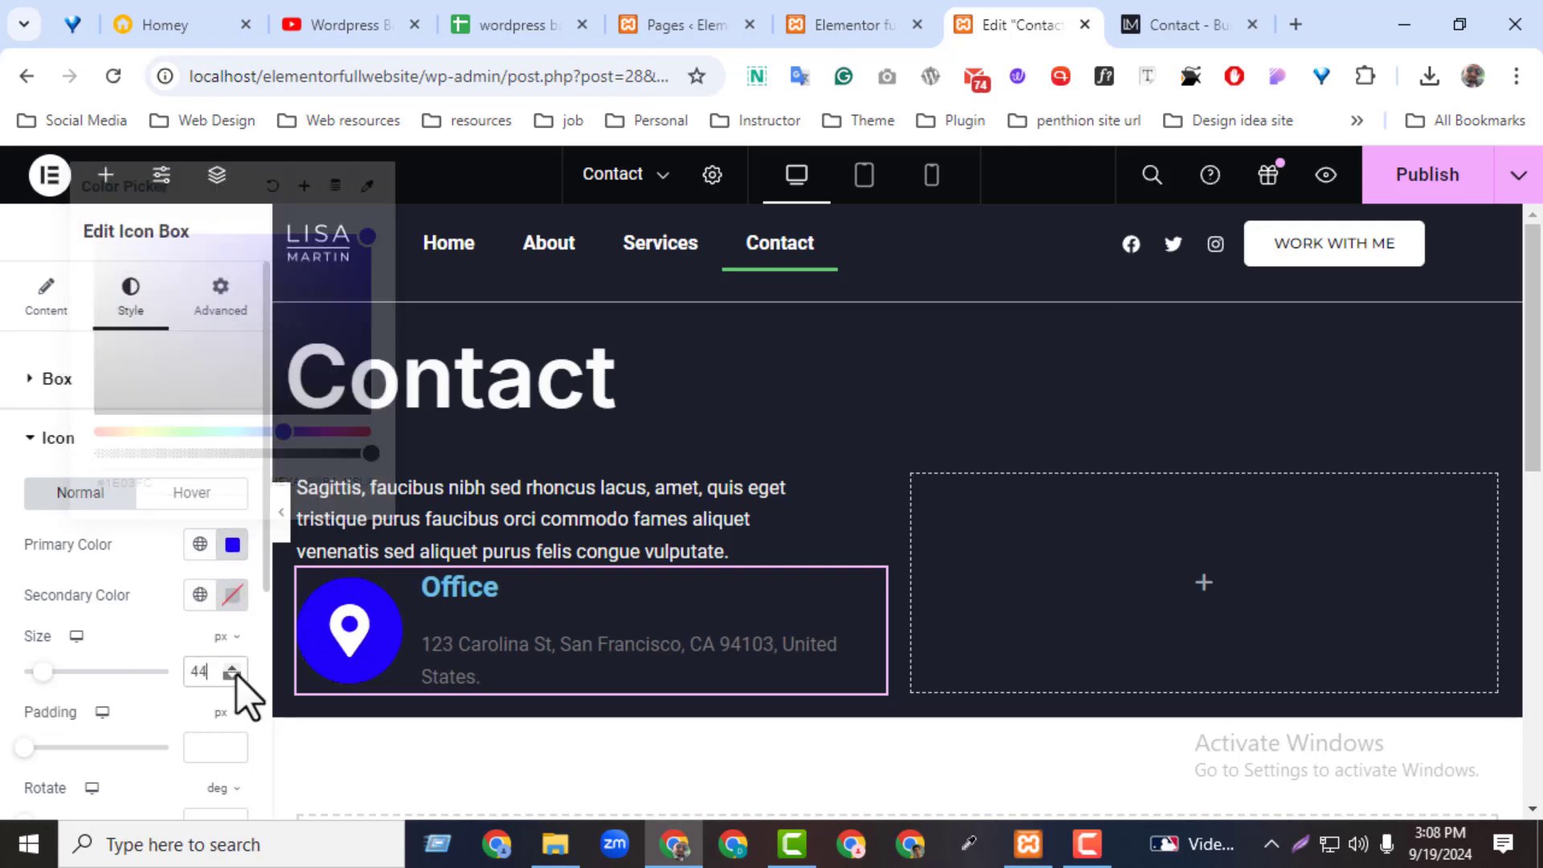
pyautogui.click(237, 675)
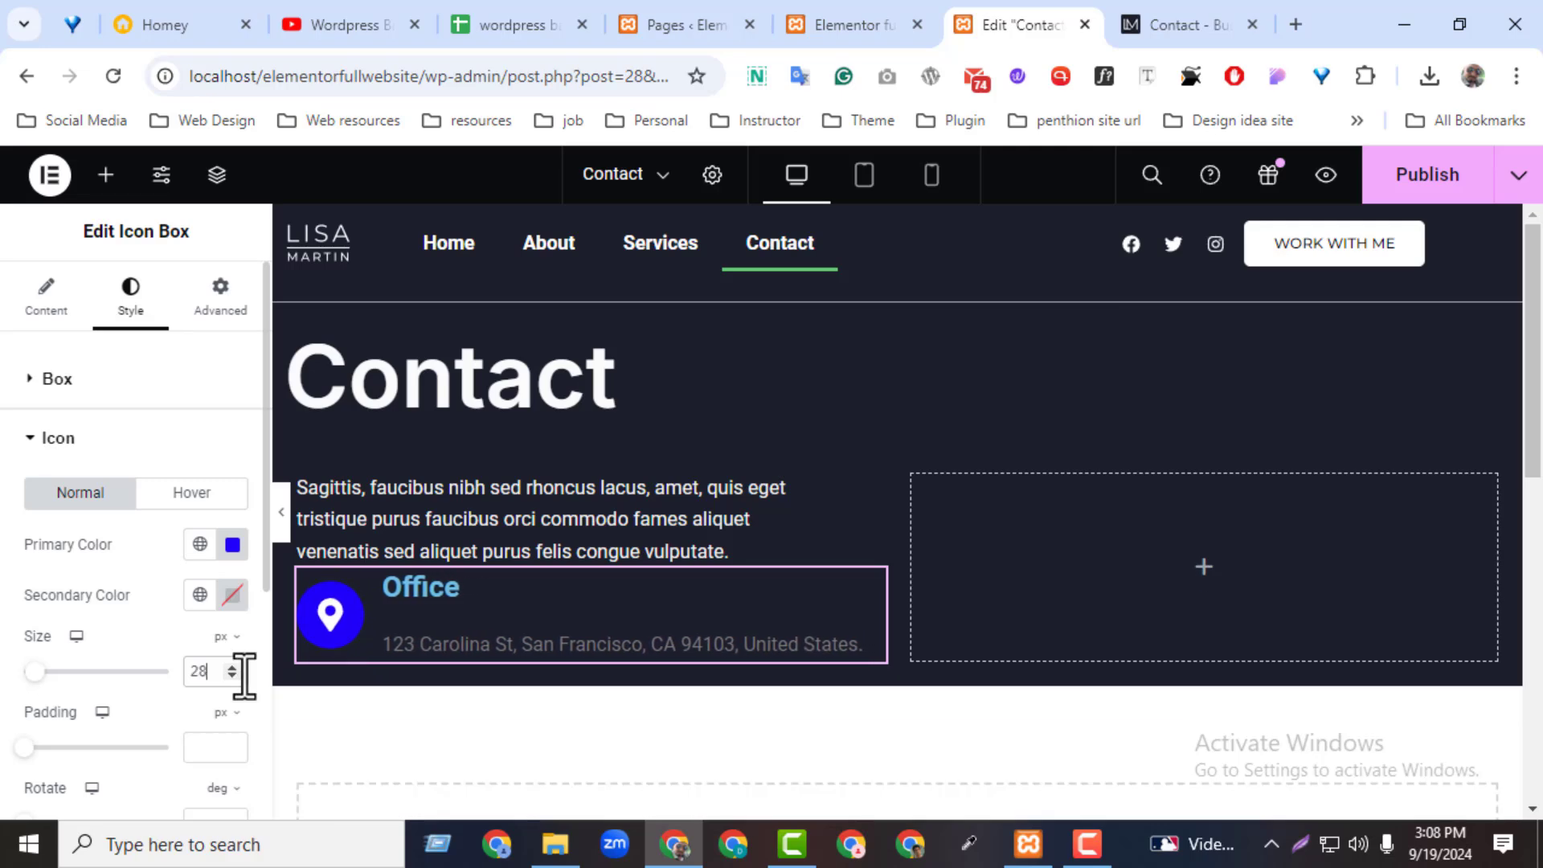
pyautogui.click(1179, 24)
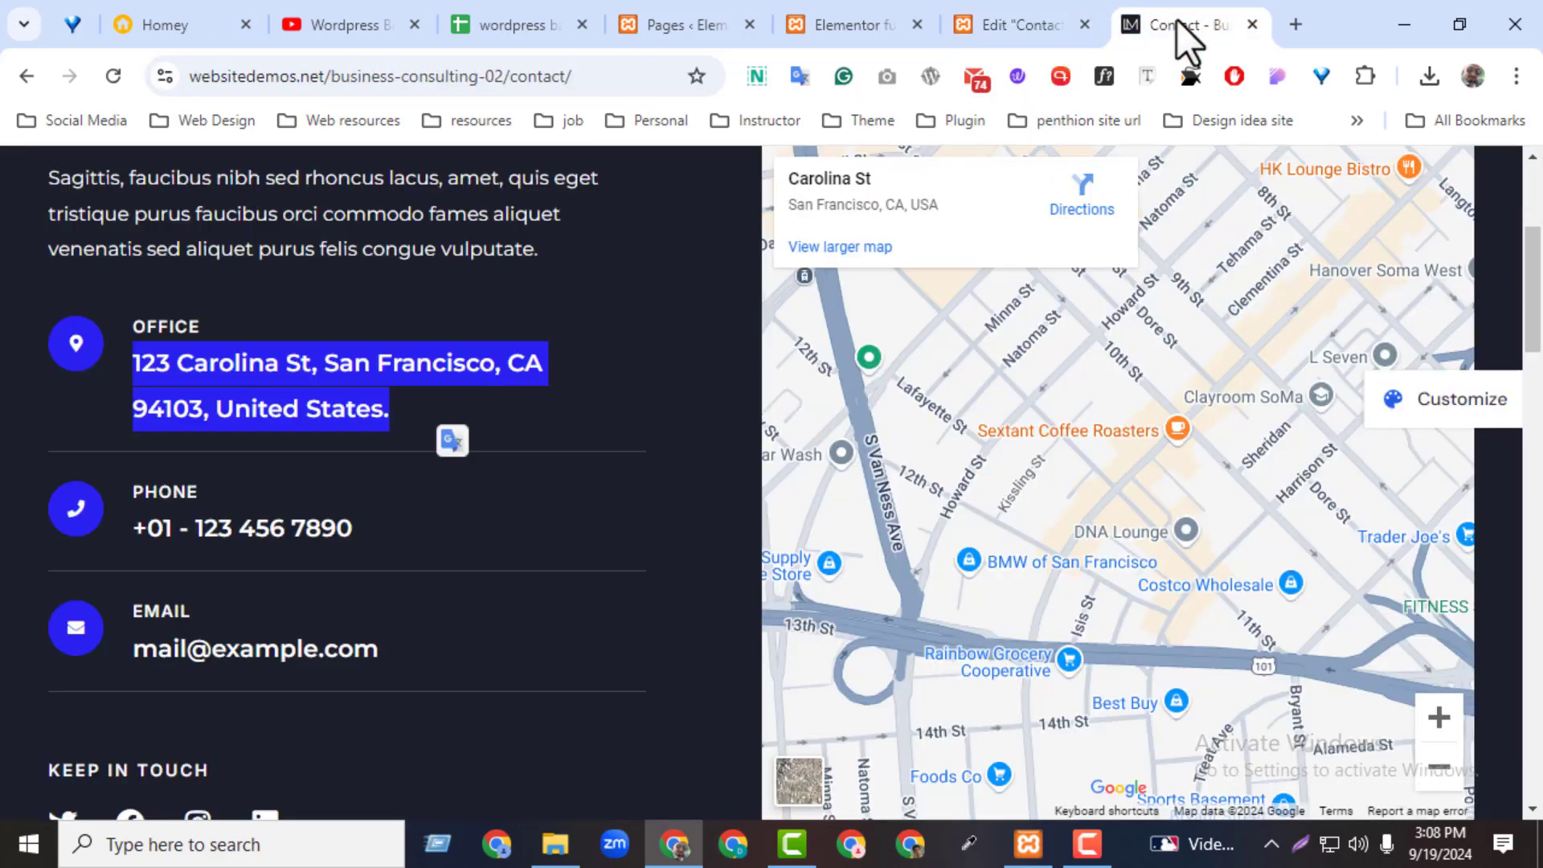
pyautogui.click(965, 6)
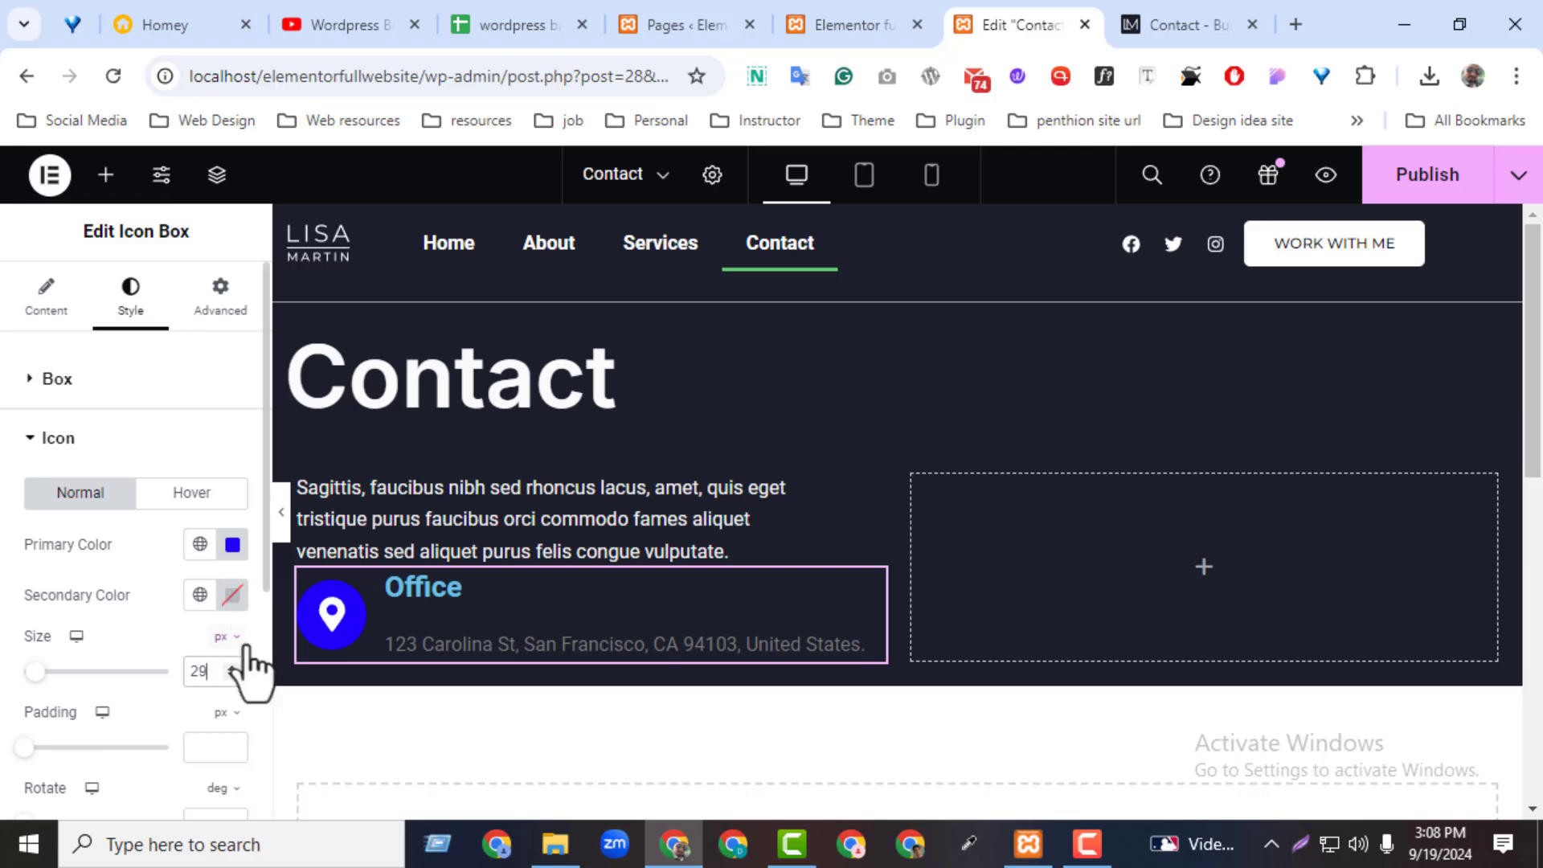
pyautogui.moveTo(239, 679); pyautogui.dragTo(239, 678)
pyautogui.click(238, 667)
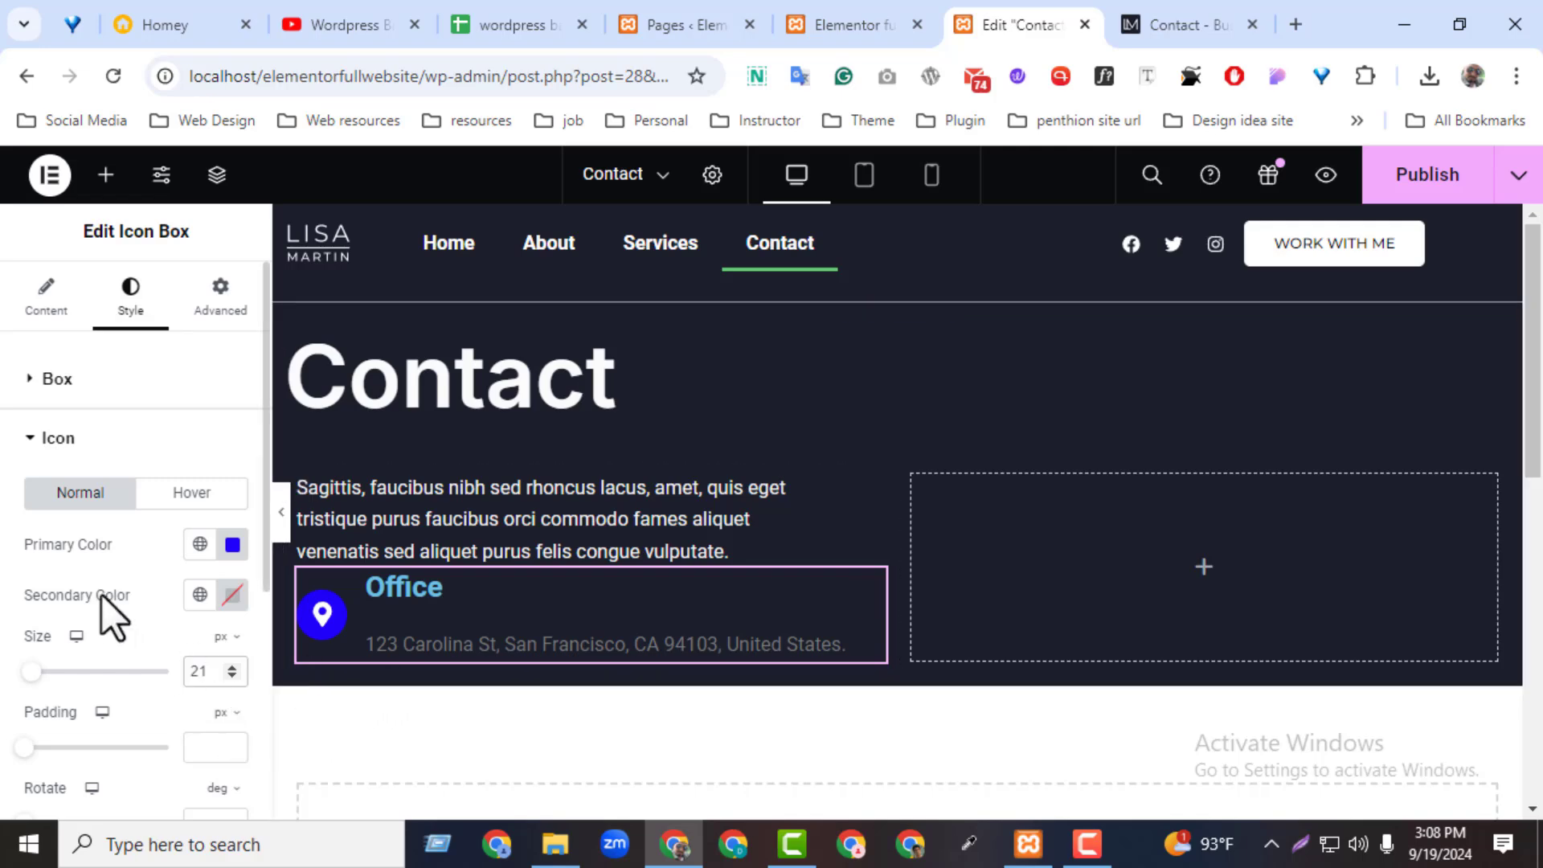
# - Set the icon box's title color to white (#FFFFFF) and briefly check its typography options
pyautogui.click(55, 454)
pyautogui.click(69, 515)
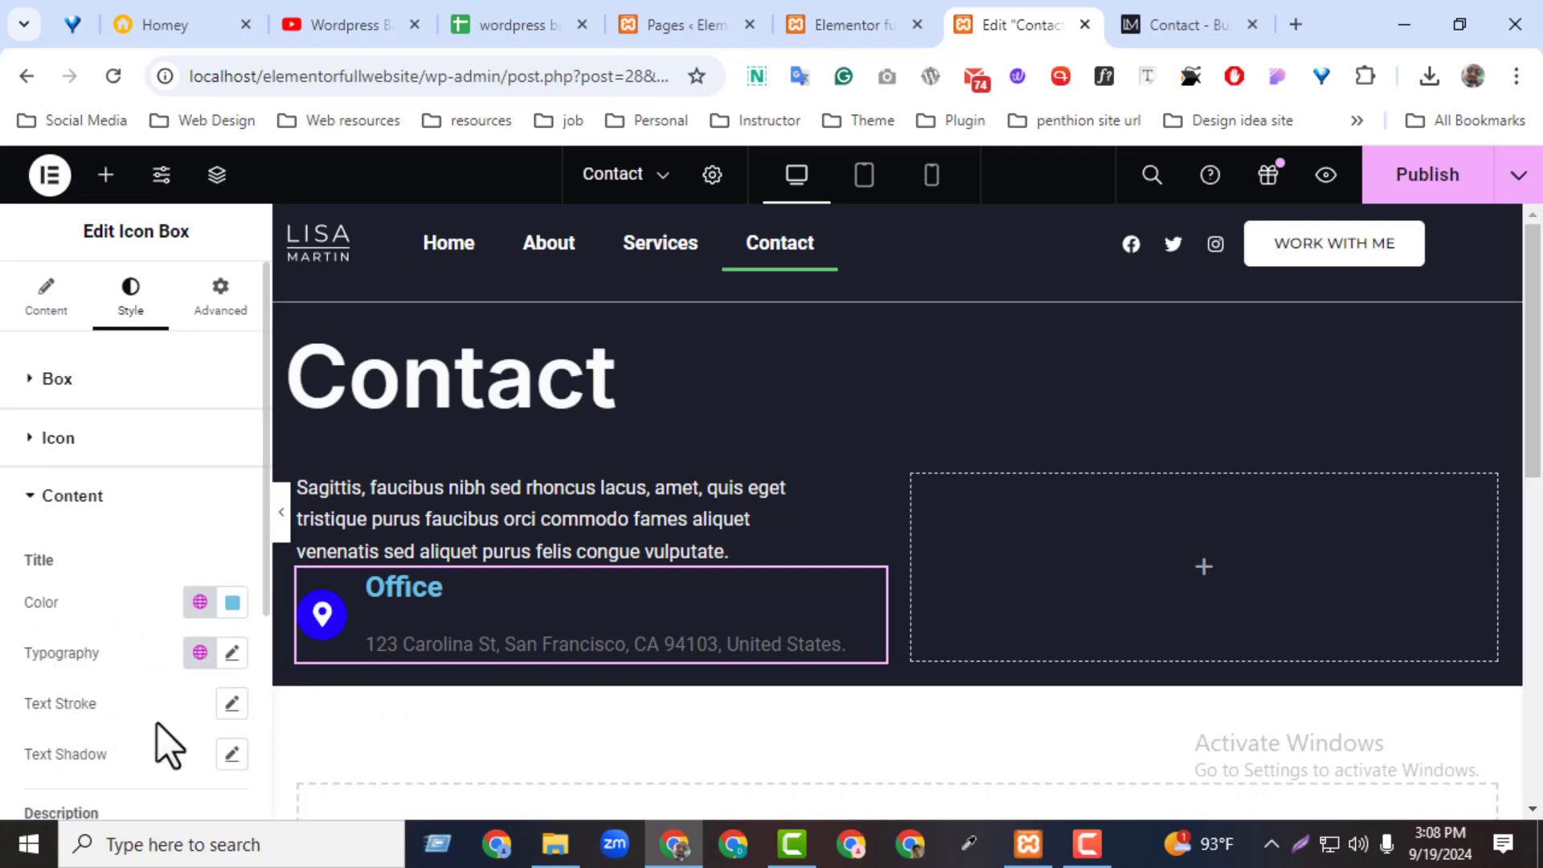
pyautogui.click(228, 604)
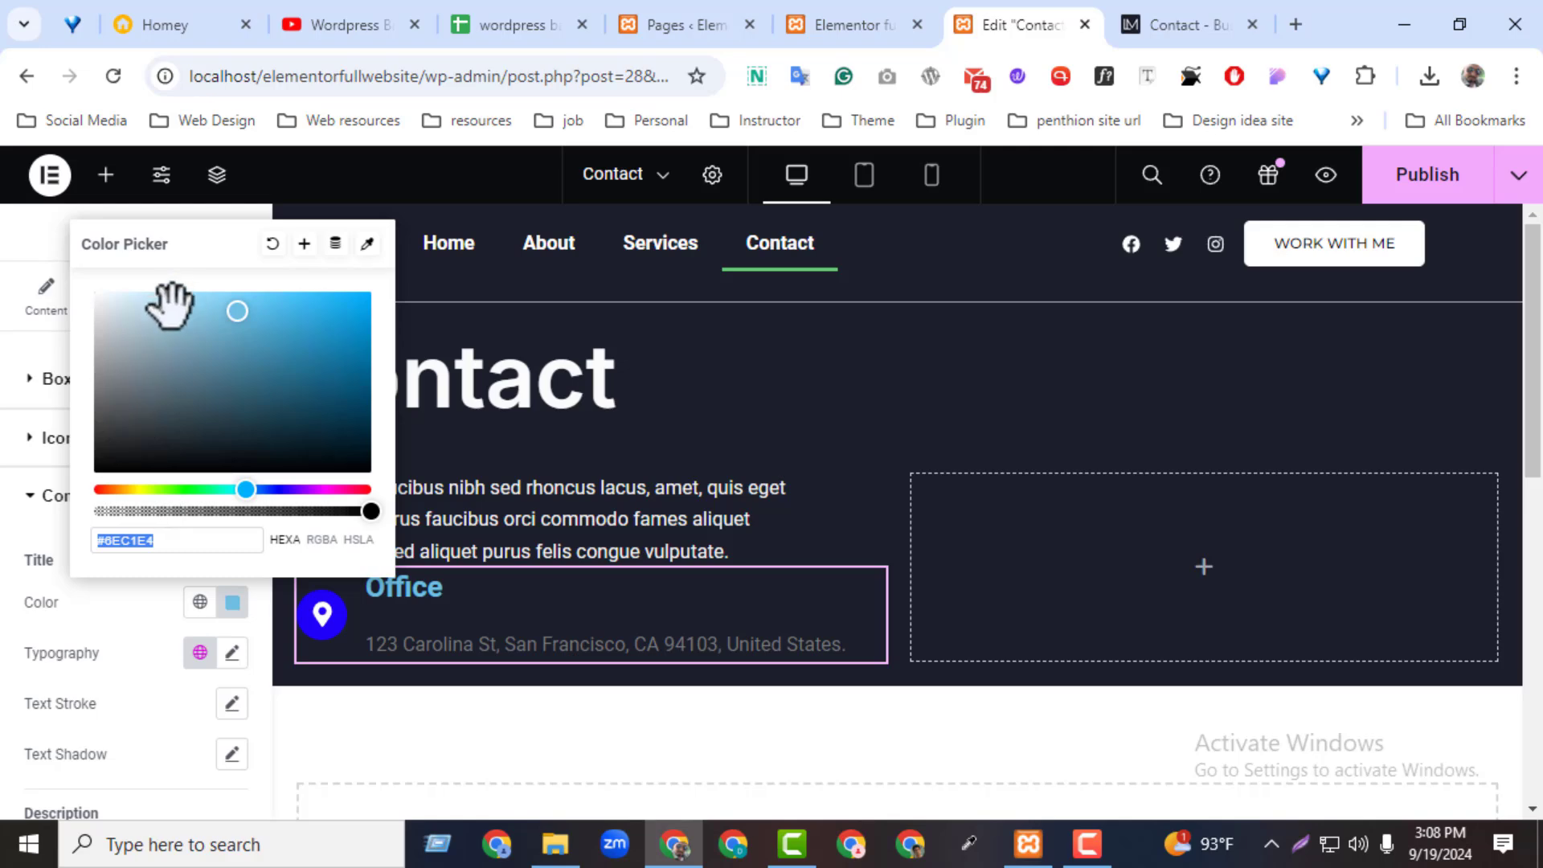
pyautogui.moveTo(164, 310); pyautogui.dragTo(84, 283)
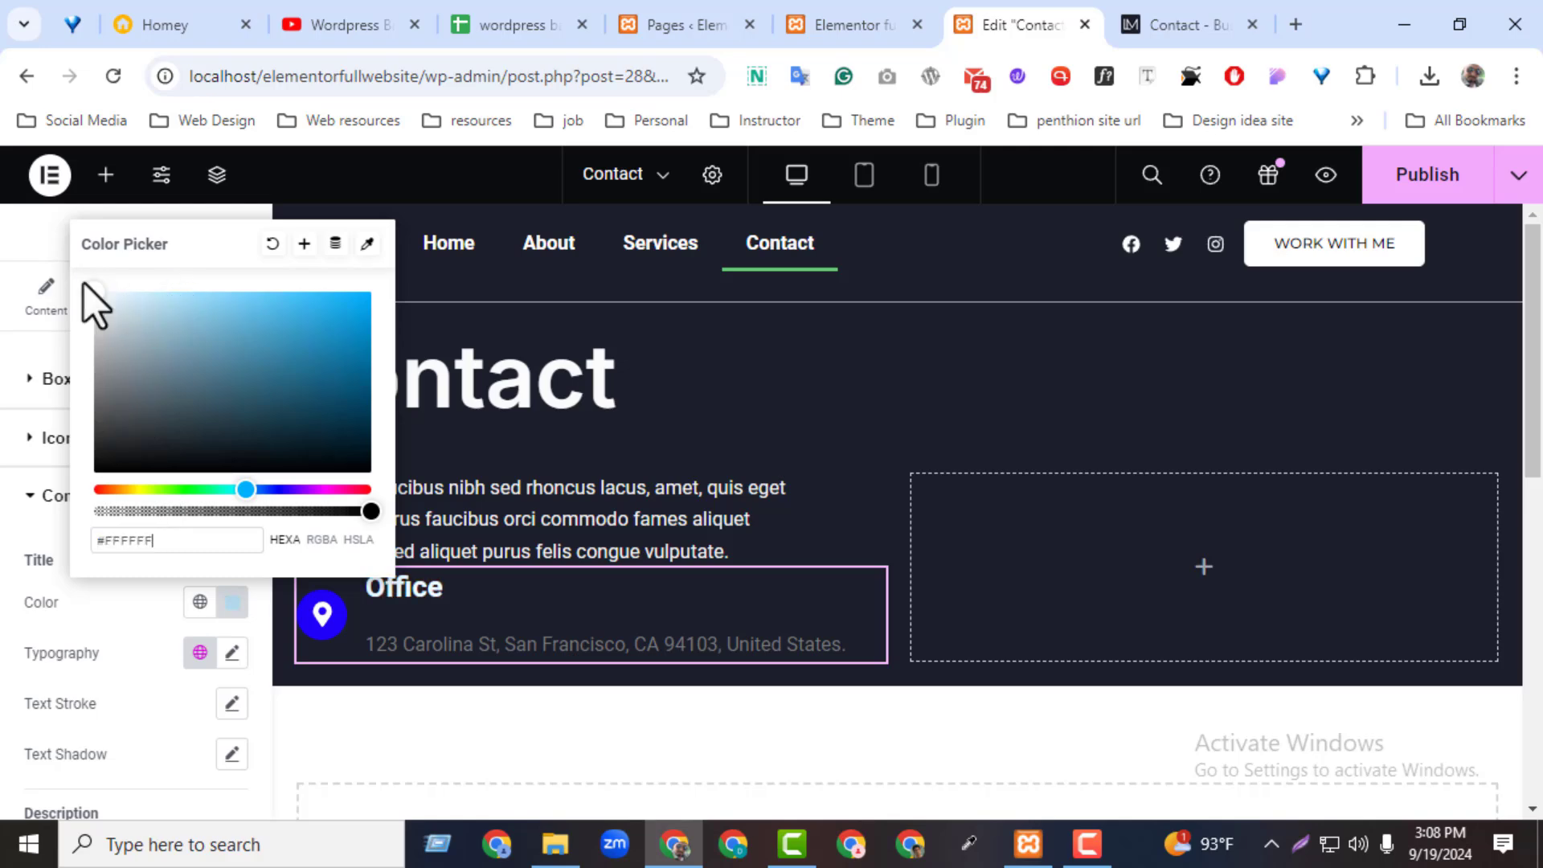
pyautogui.click(228, 653)
pyautogui.click(170, 609)
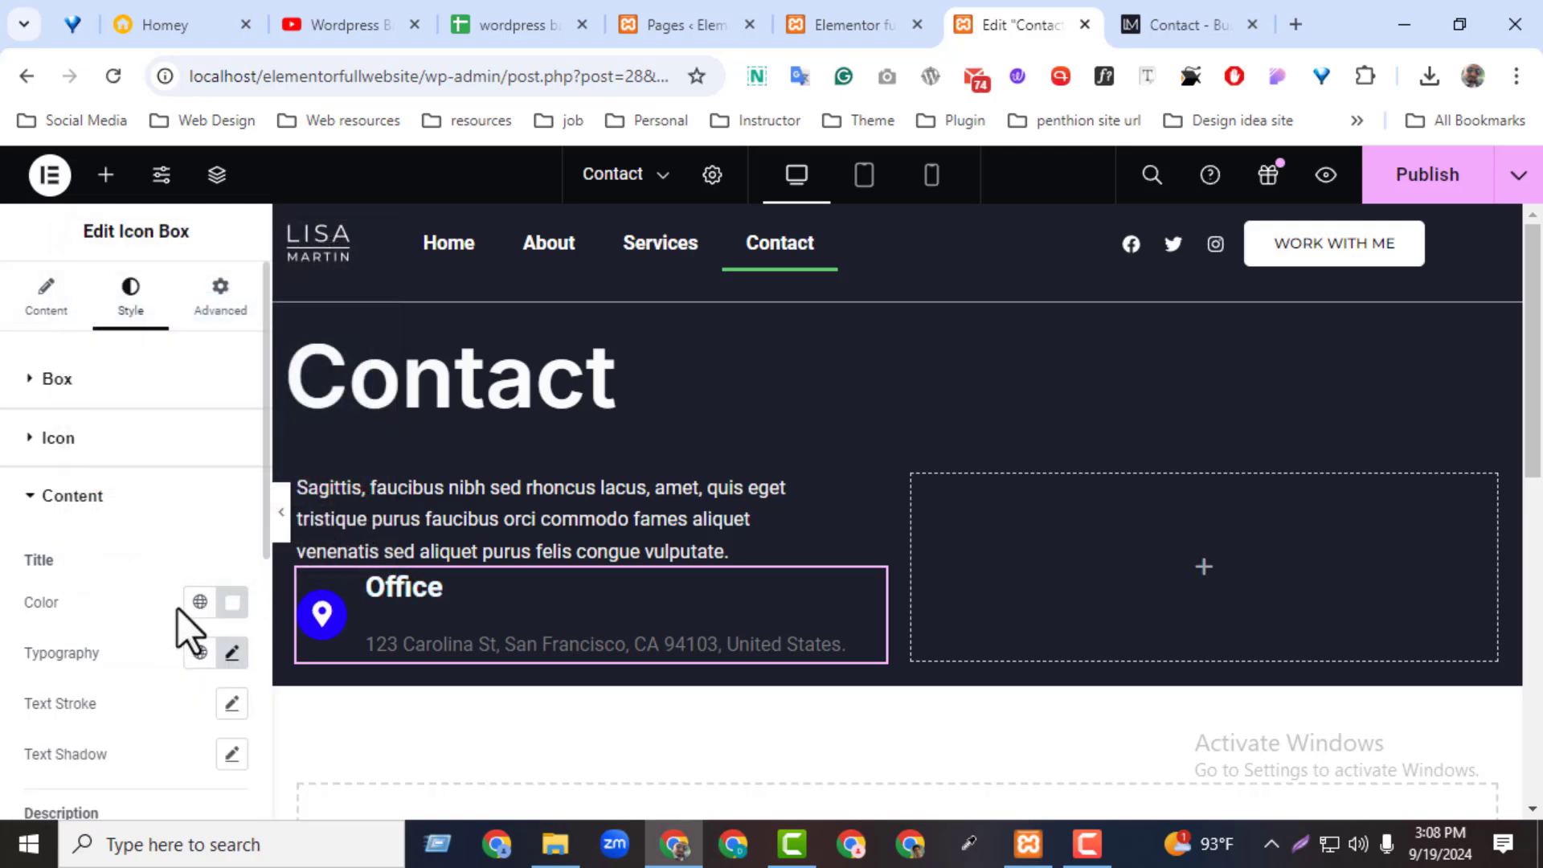
# - Set the icon box's description text color to white
pyautogui.click(98, 503)
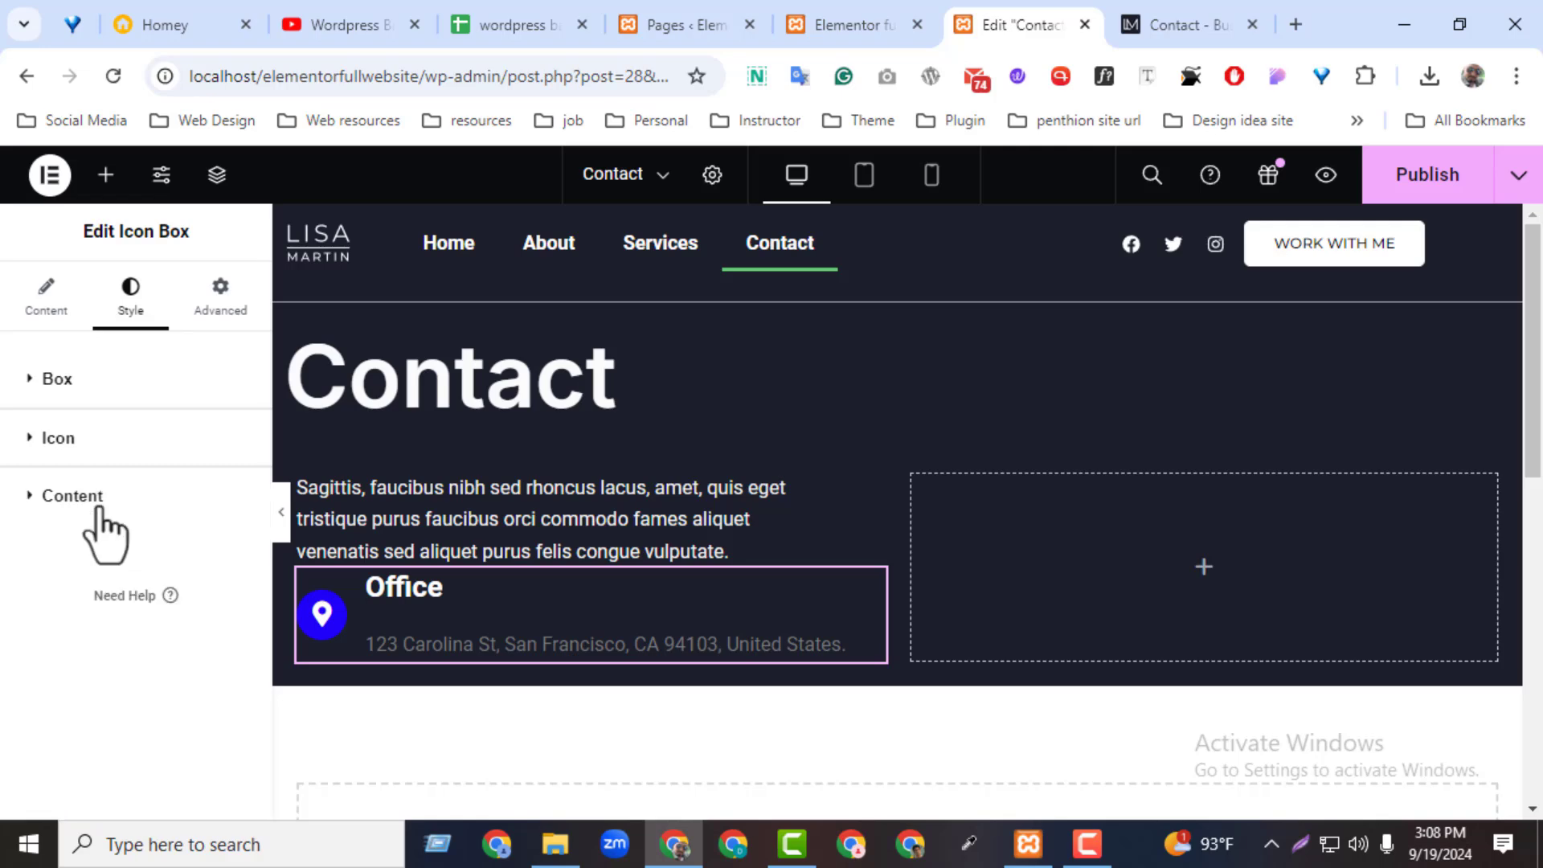
pyautogui.click(50, 506)
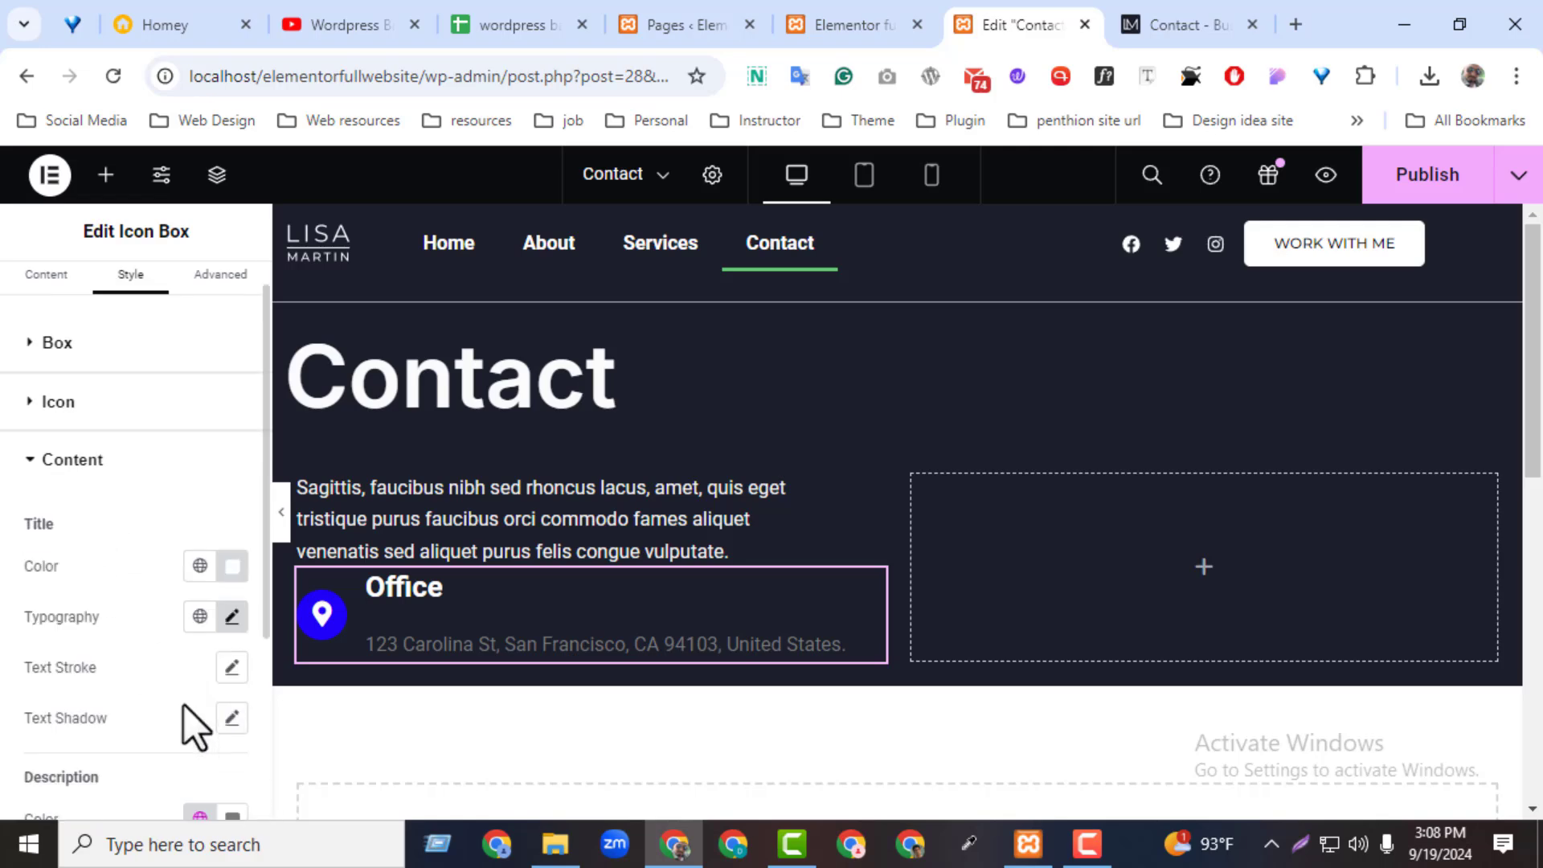
pyautogui.scroll(-2, 209, 723)
pyautogui.click(231, 712)
pyautogui.moveTo(212, 449); pyautogui.dragTo(107, 409)
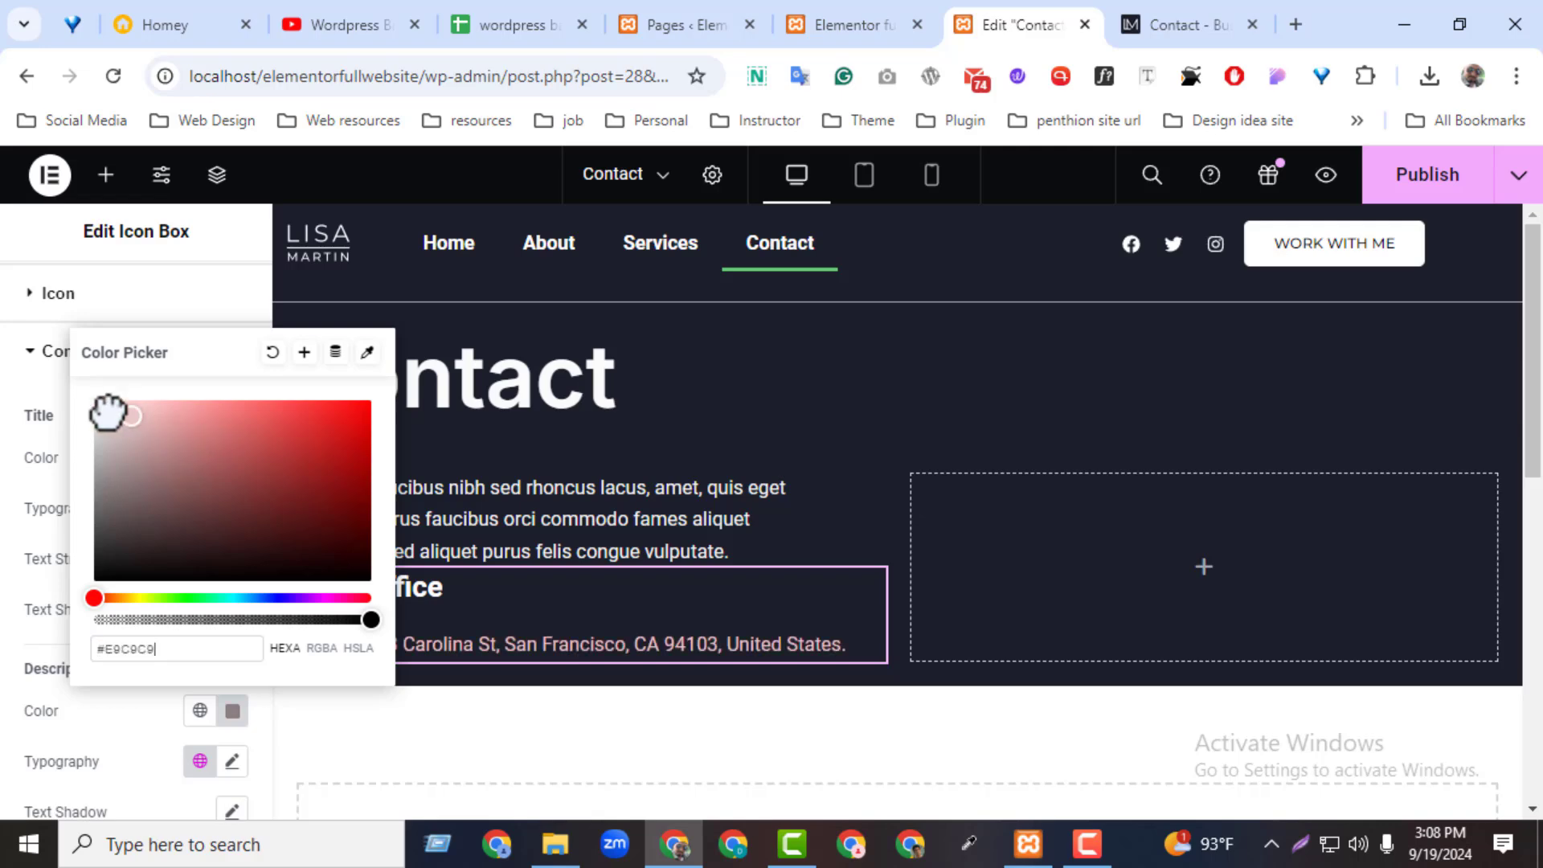
pyautogui.click(153, 728)
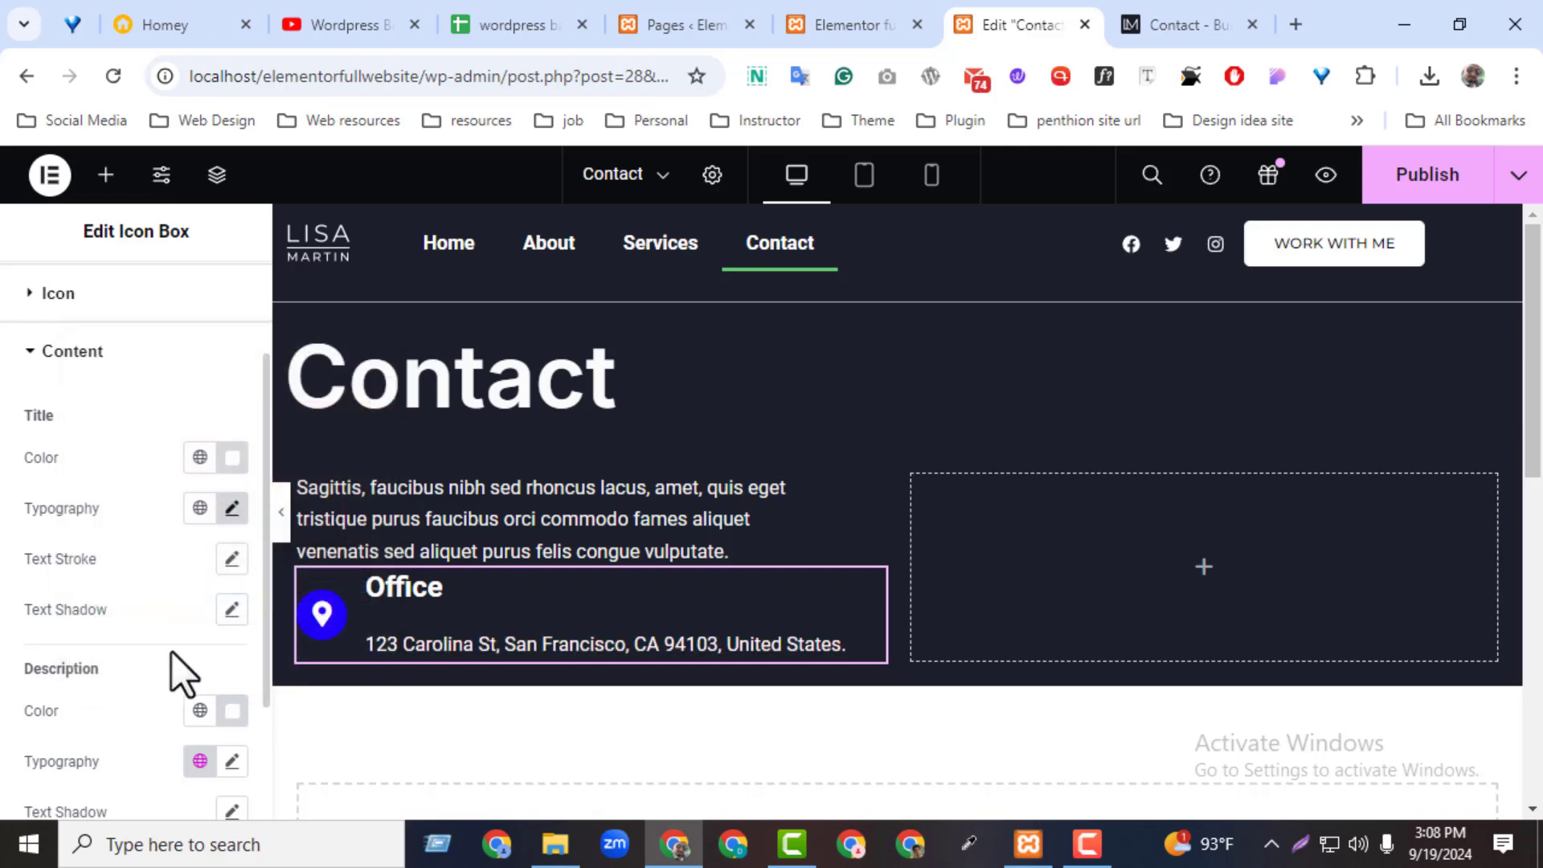
# - Unlink the icon box's margin values, then set the left margin to 0 and the top margin to about 28 px
pyautogui.click(95, 306)
pyautogui.click(229, 316)
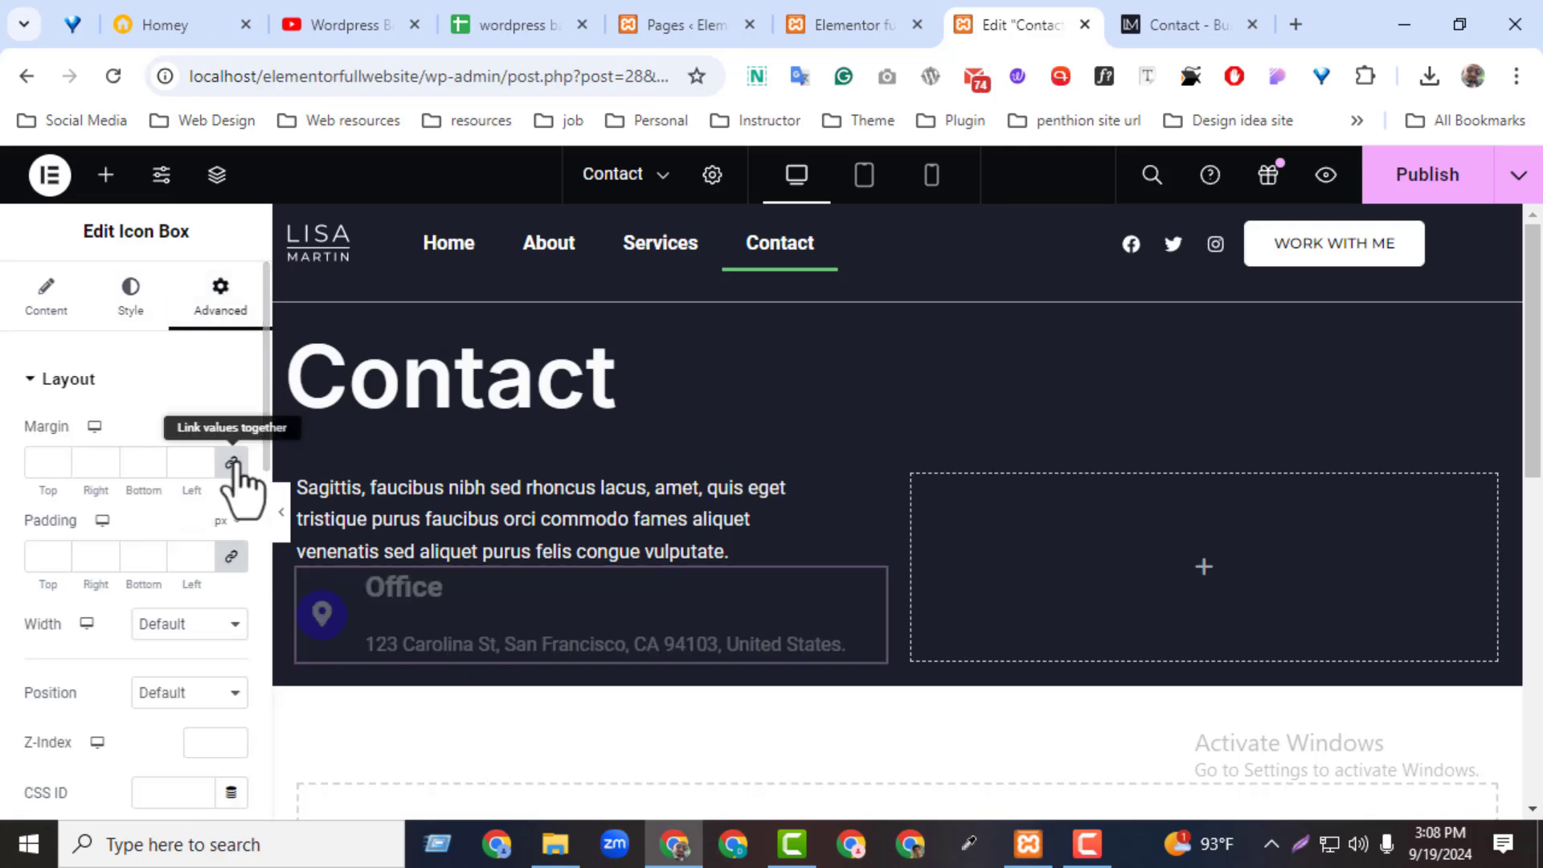
pyautogui.click(232, 465)
pyautogui.click(204, 461)
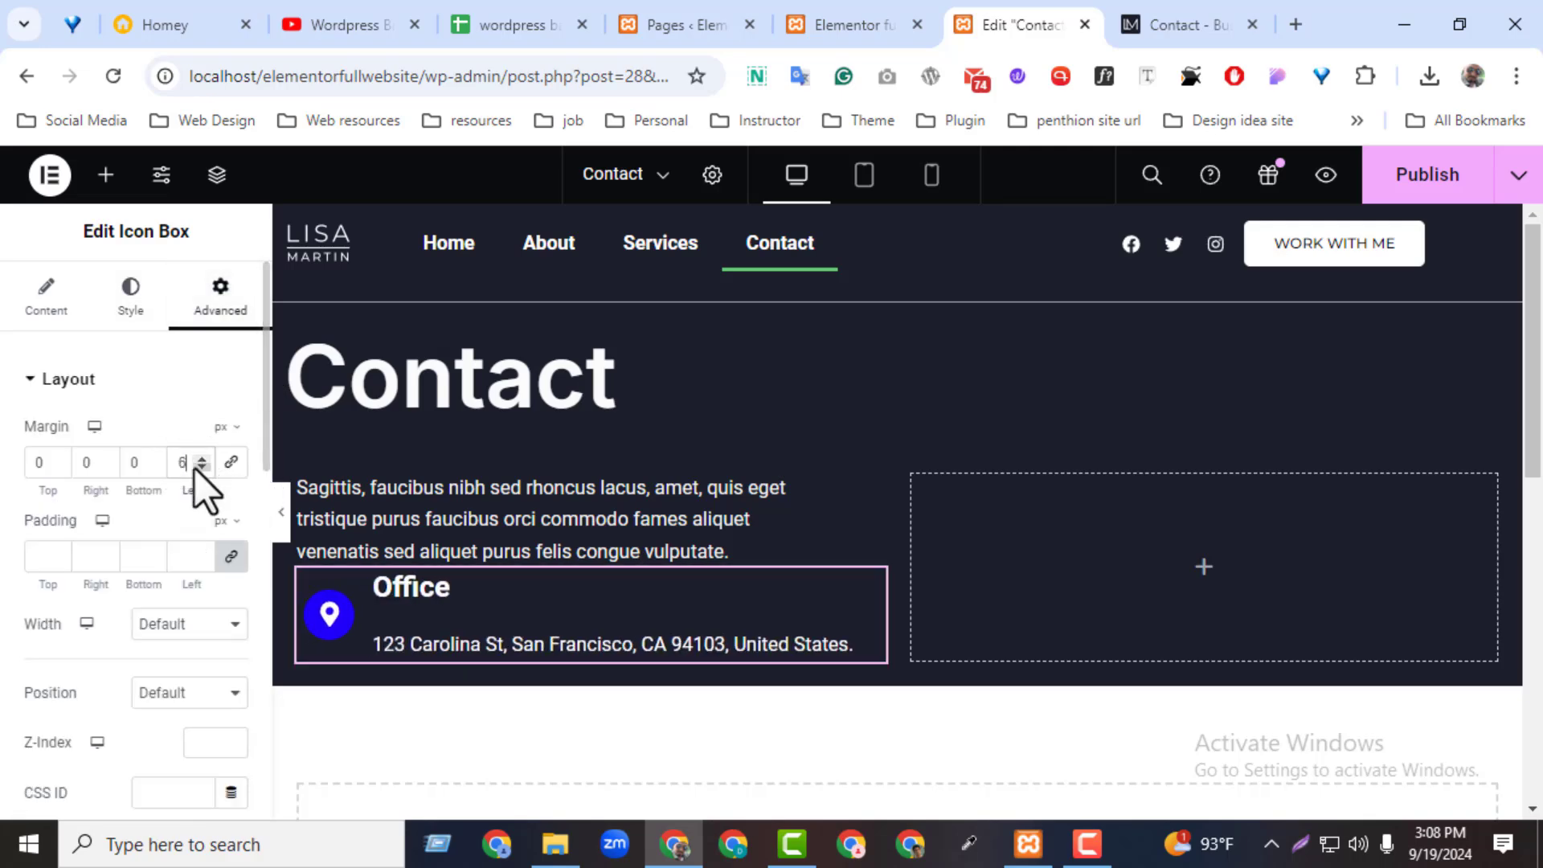
pyautogui.write('0')
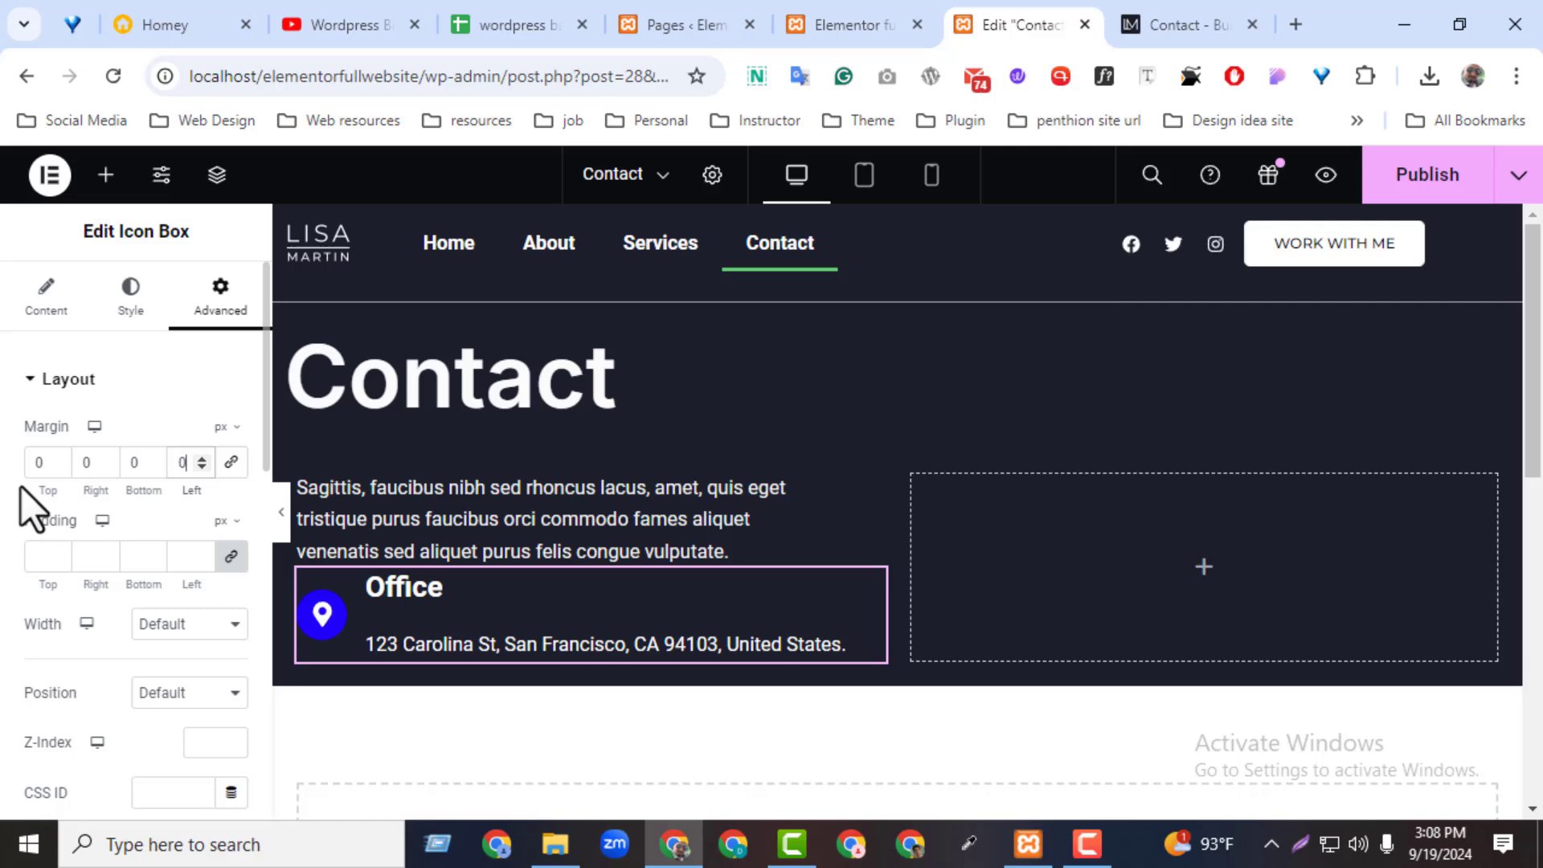
pyautogui.click(62, 461)
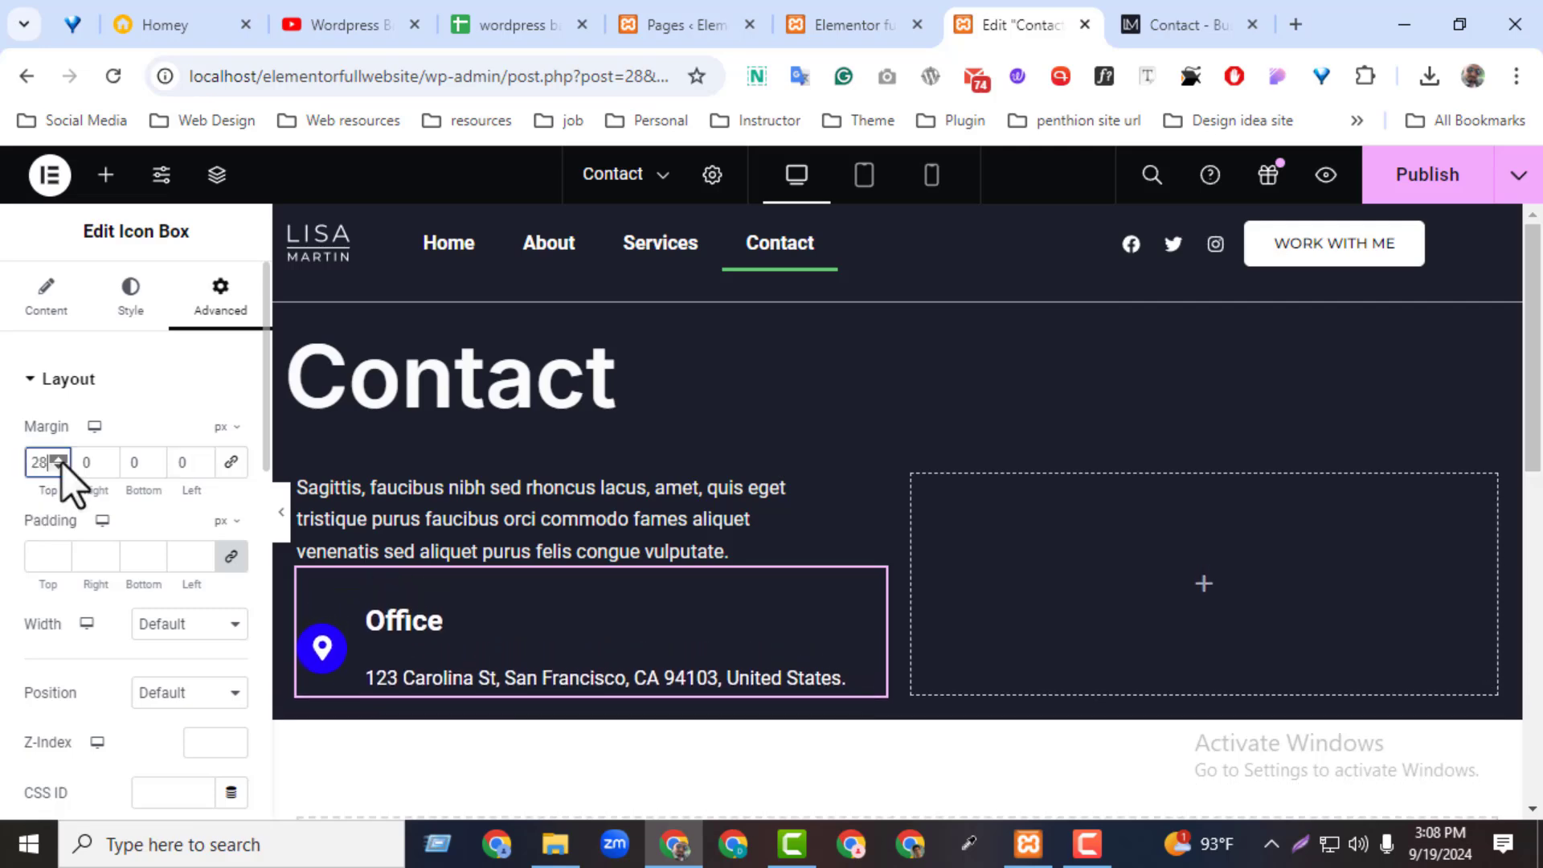
# - Set the spacing between the icon box's title and description to 2 px
pyautogui.click(44, 304)
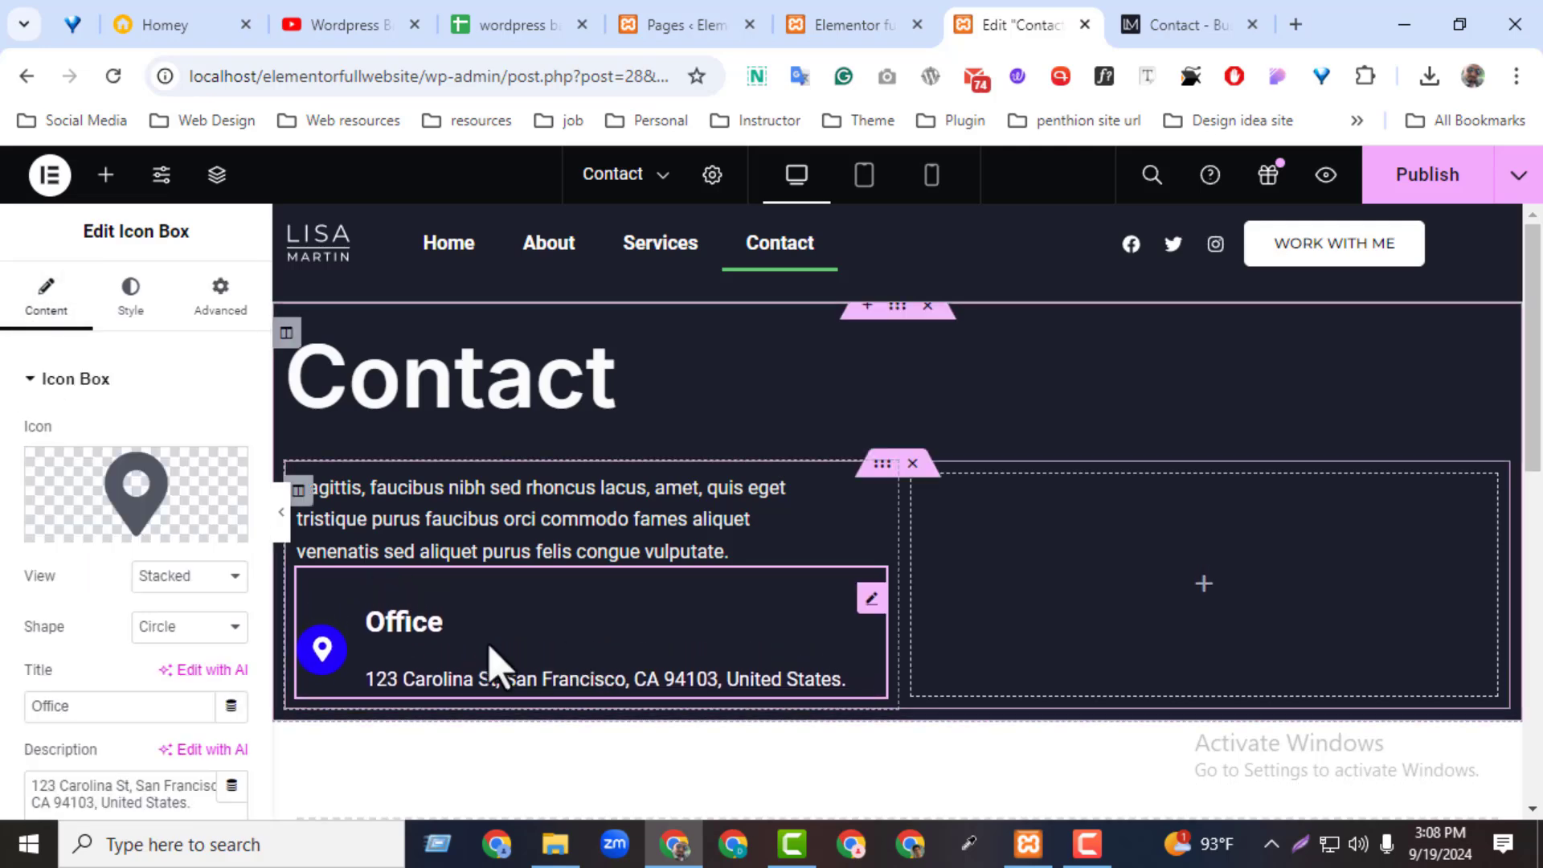
pyautogui.scroll(-5, 98, 663)
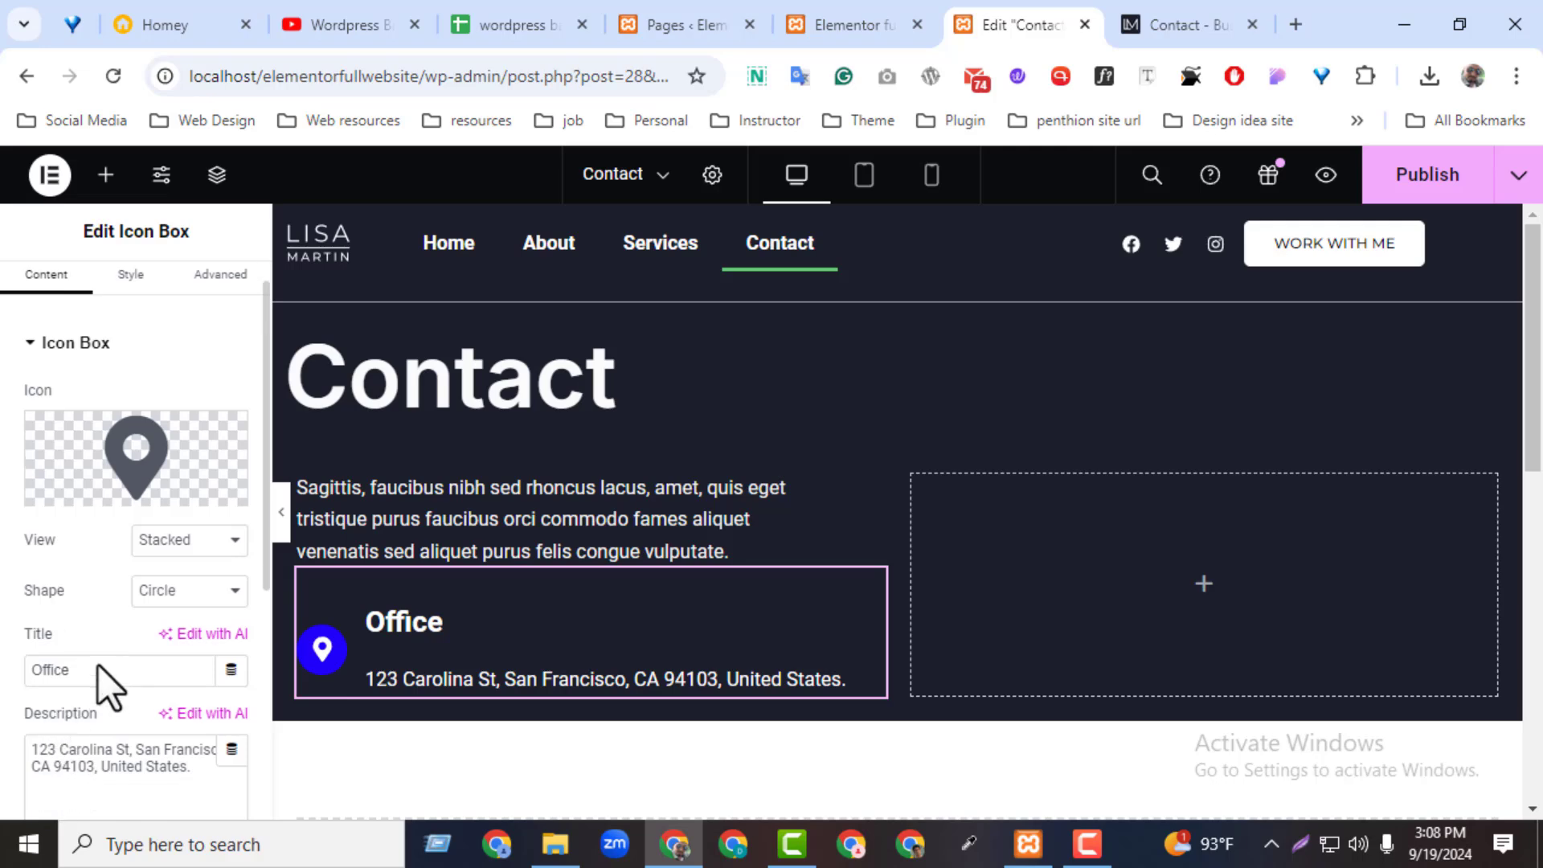
pyautogui.scroll(5, 48, 474)
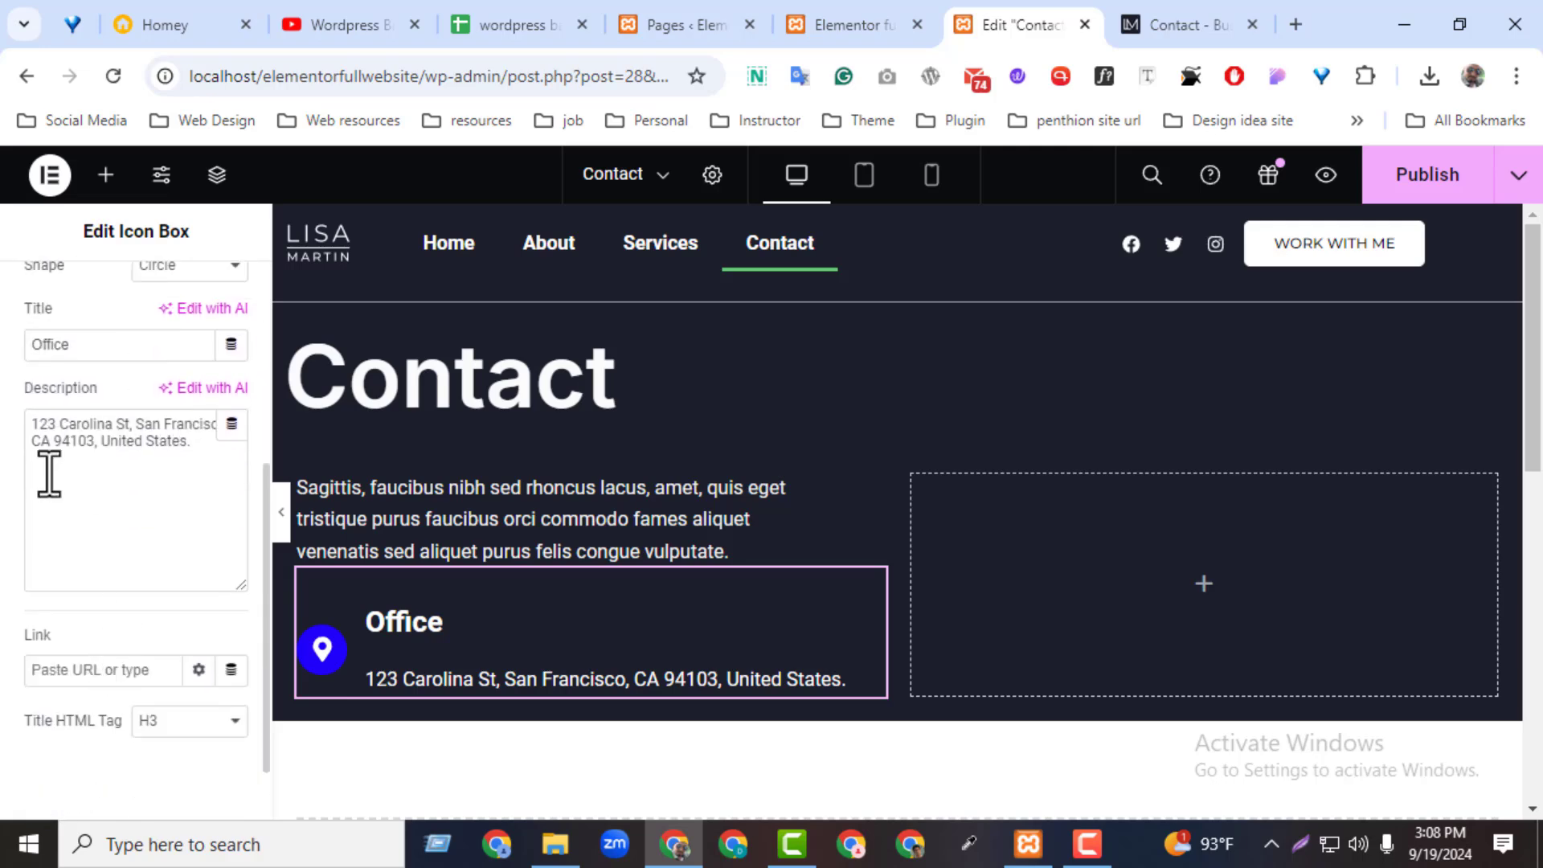
pyautogui.click(129, 302)
pyautogui.scroll(-1, 164, 701)
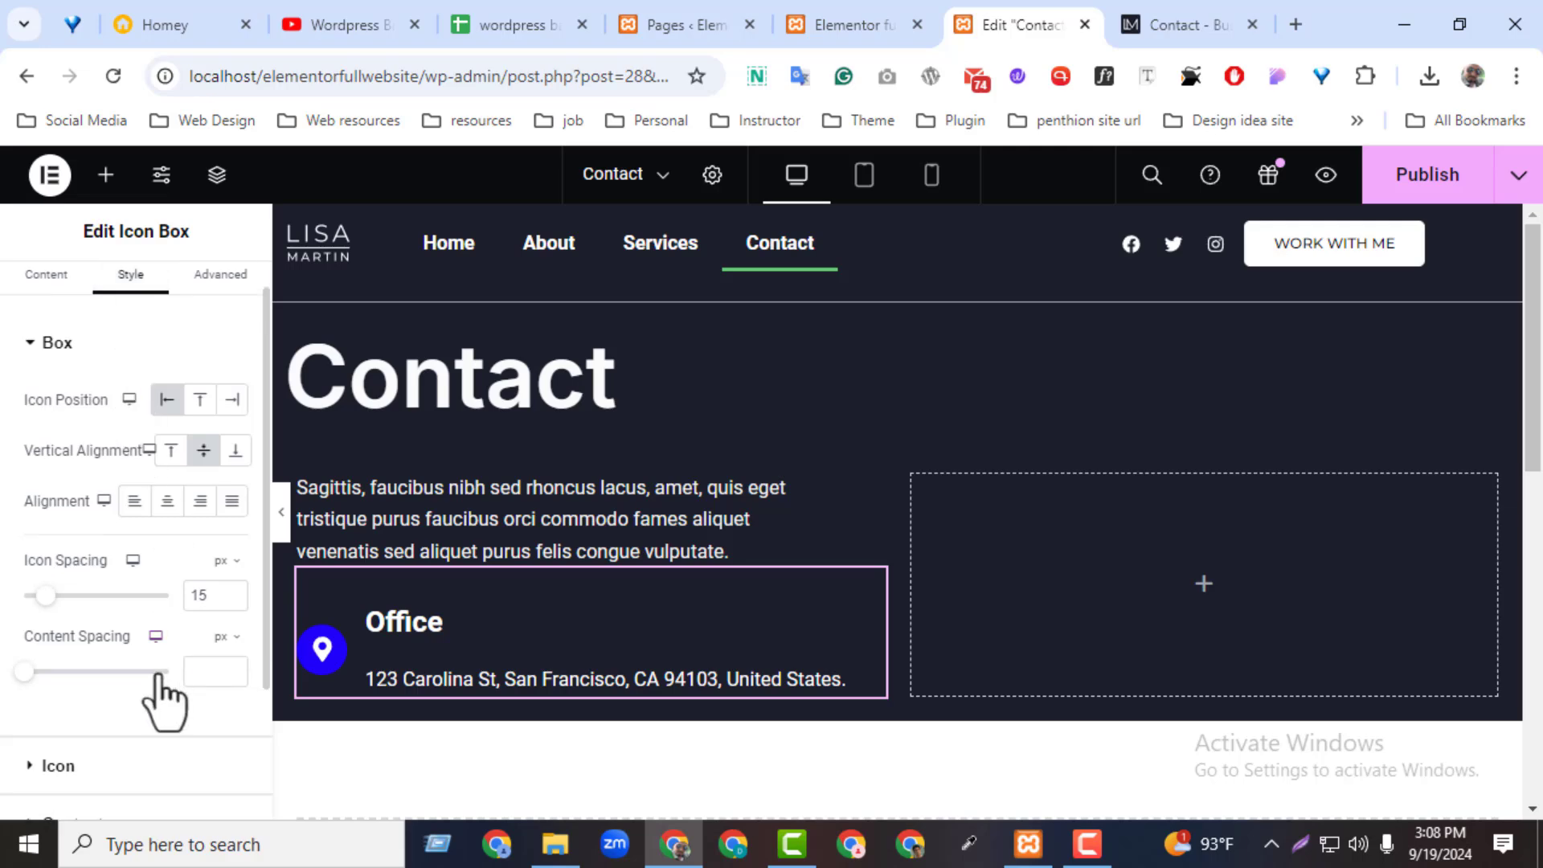
pyautogui.moveTo(27, 672); pyautogui.dragTo(29, 672)
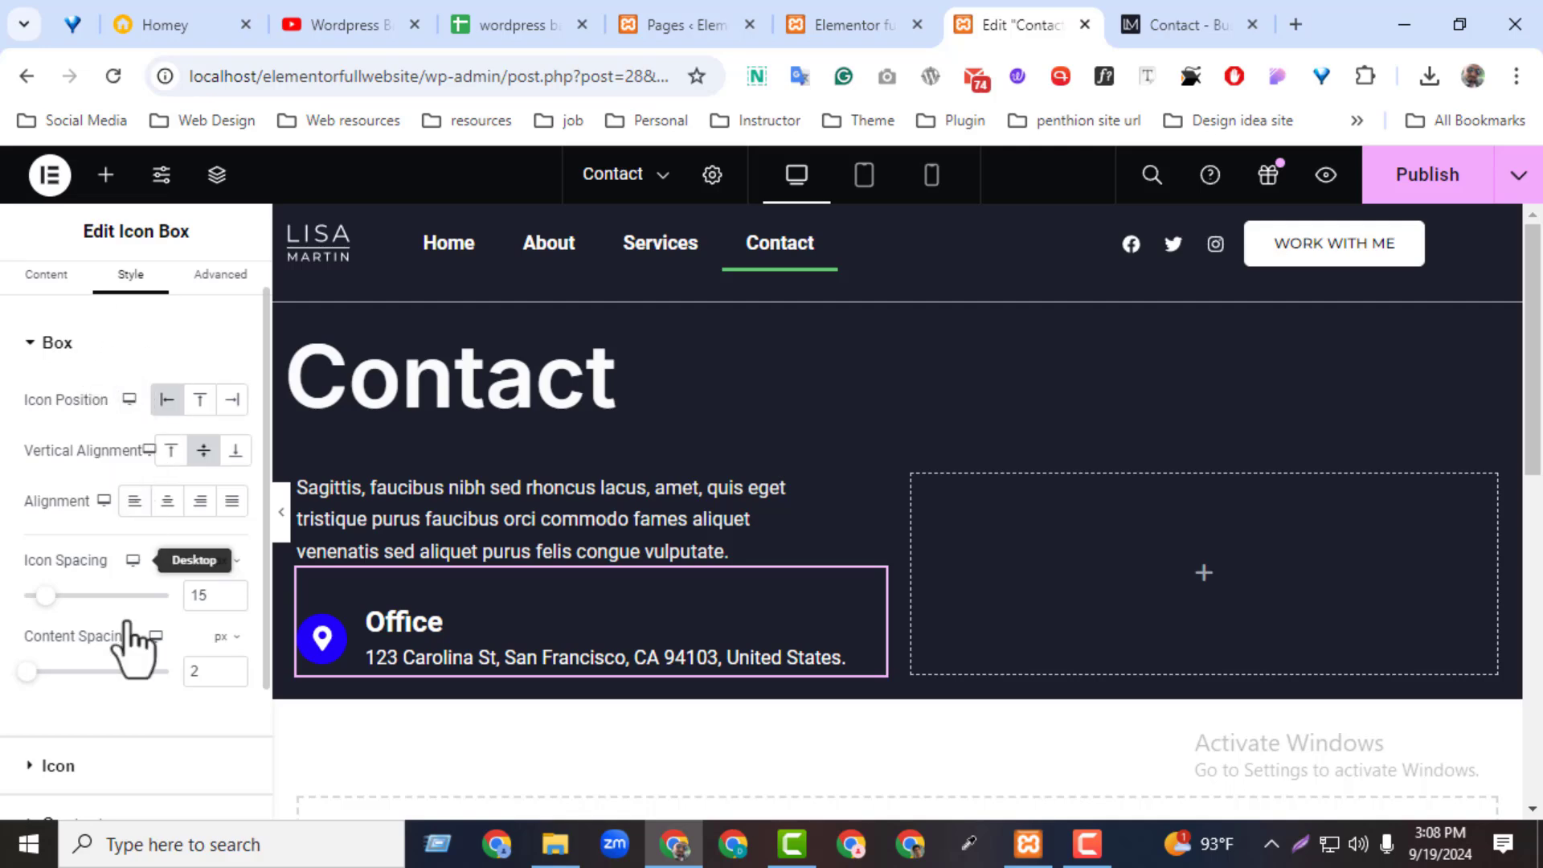
# - Set the icon box title's font size to 18 px
pyautogui.click(95, 741)
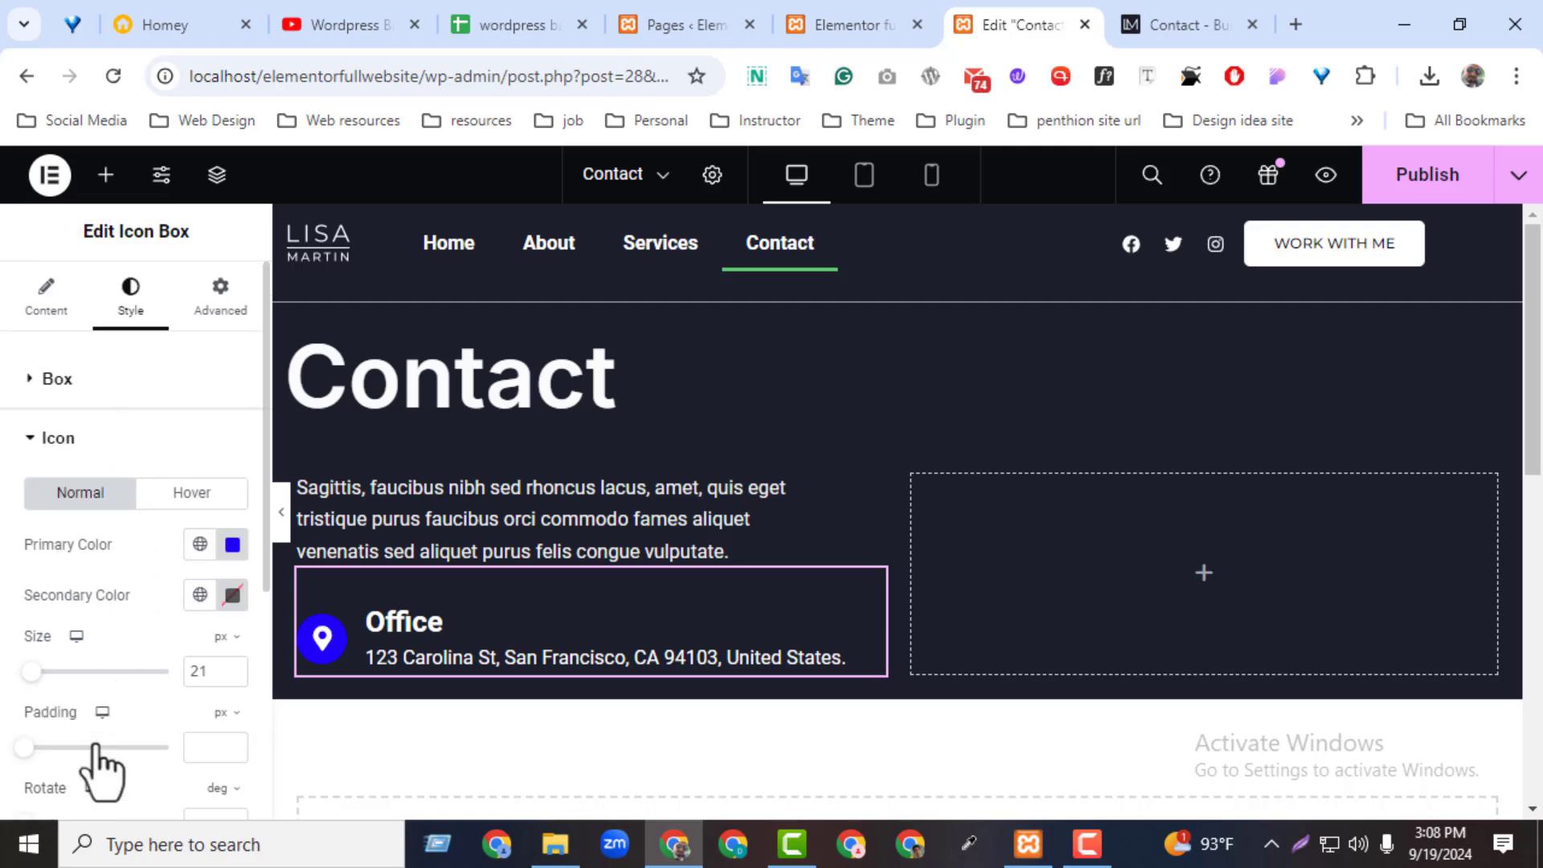
pyautogui.scroll(-3, 80, 715)
pyautogui.scroll(-2, 108, 691)
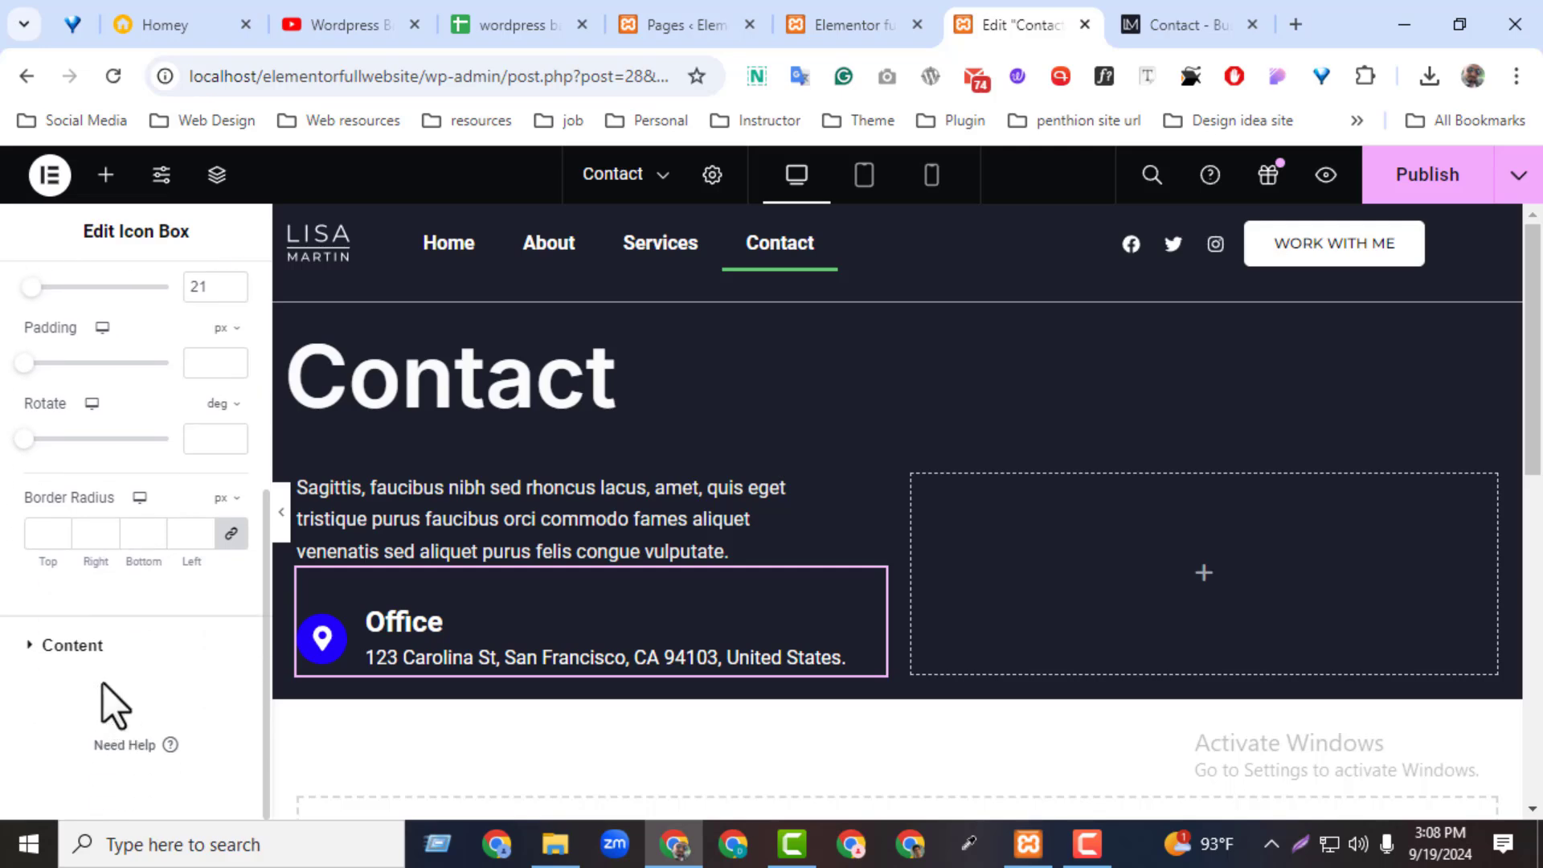
pyautogui.click(92, 664)
pyautogui.click(231, 655)
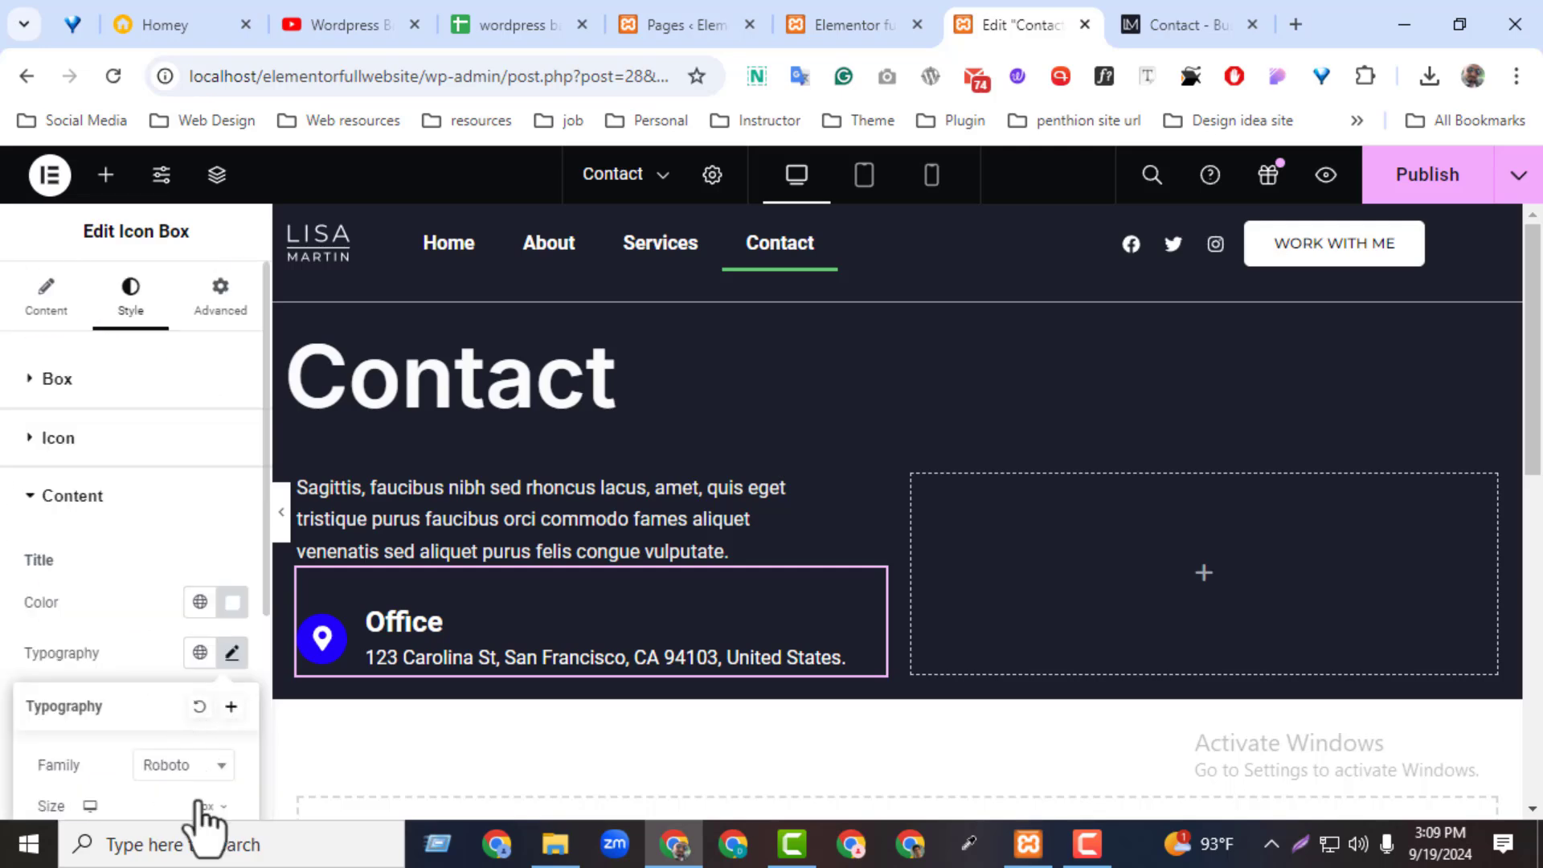
pyautogui.scroll(-2, 172, 799)
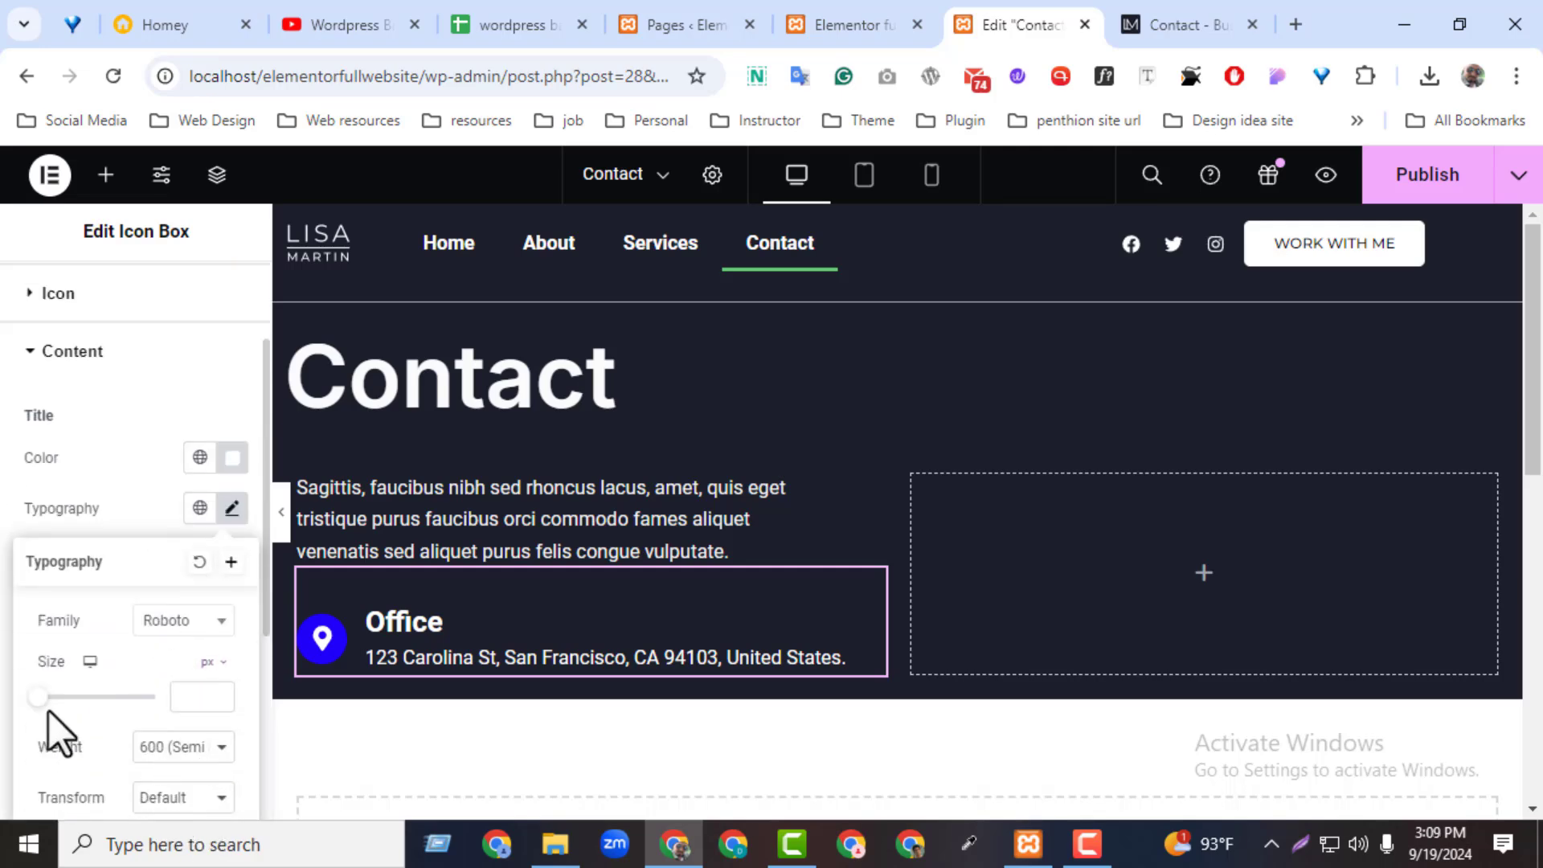
pyautogui.moveTo(44, 703); pyautogui.dragTo(53, 705)
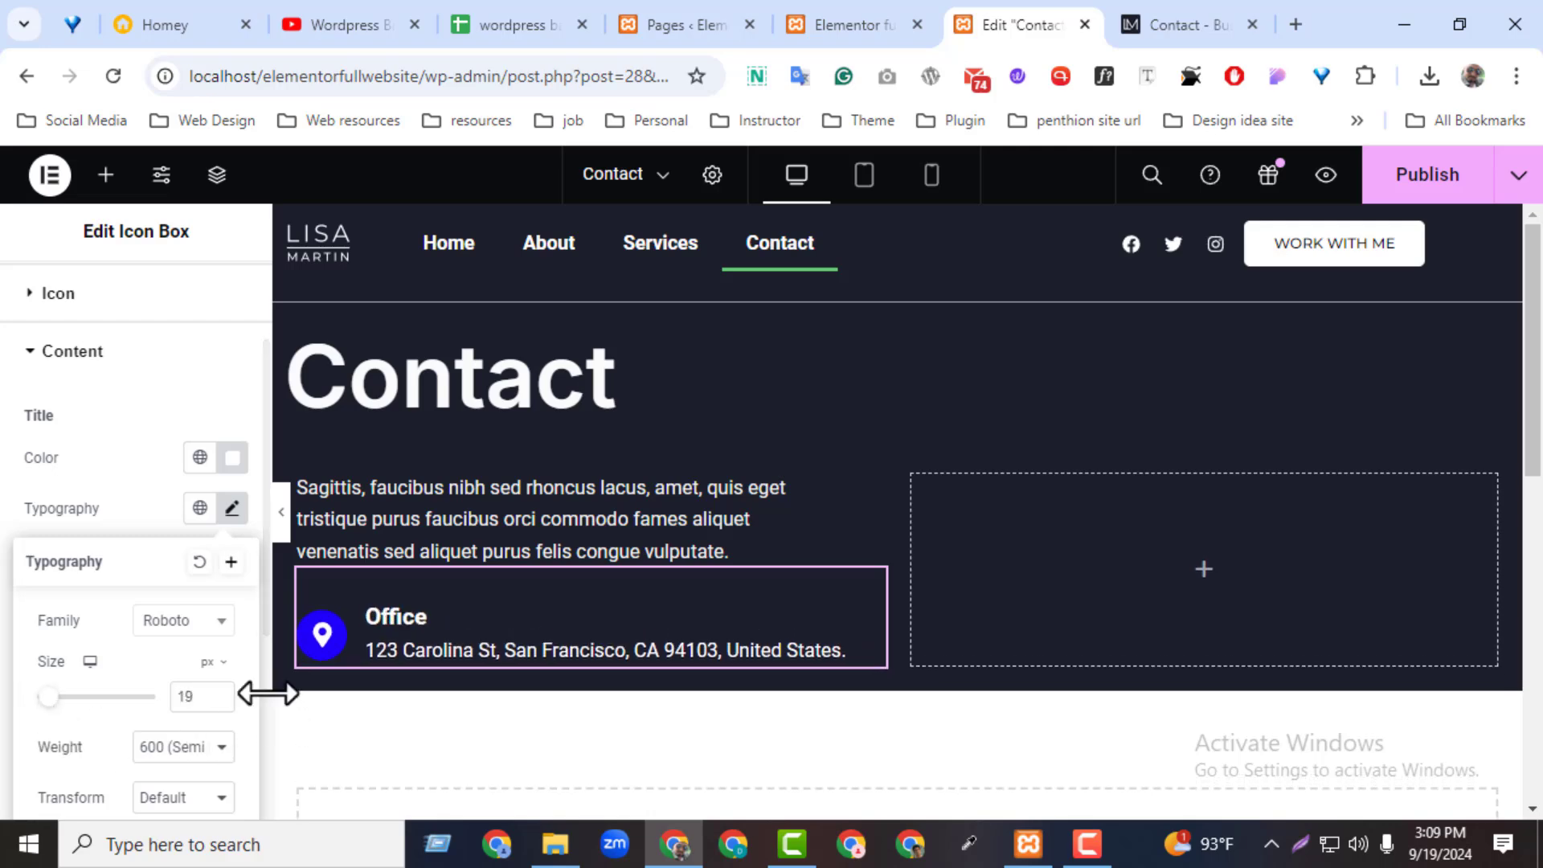
pyautogui.click(213, 704)
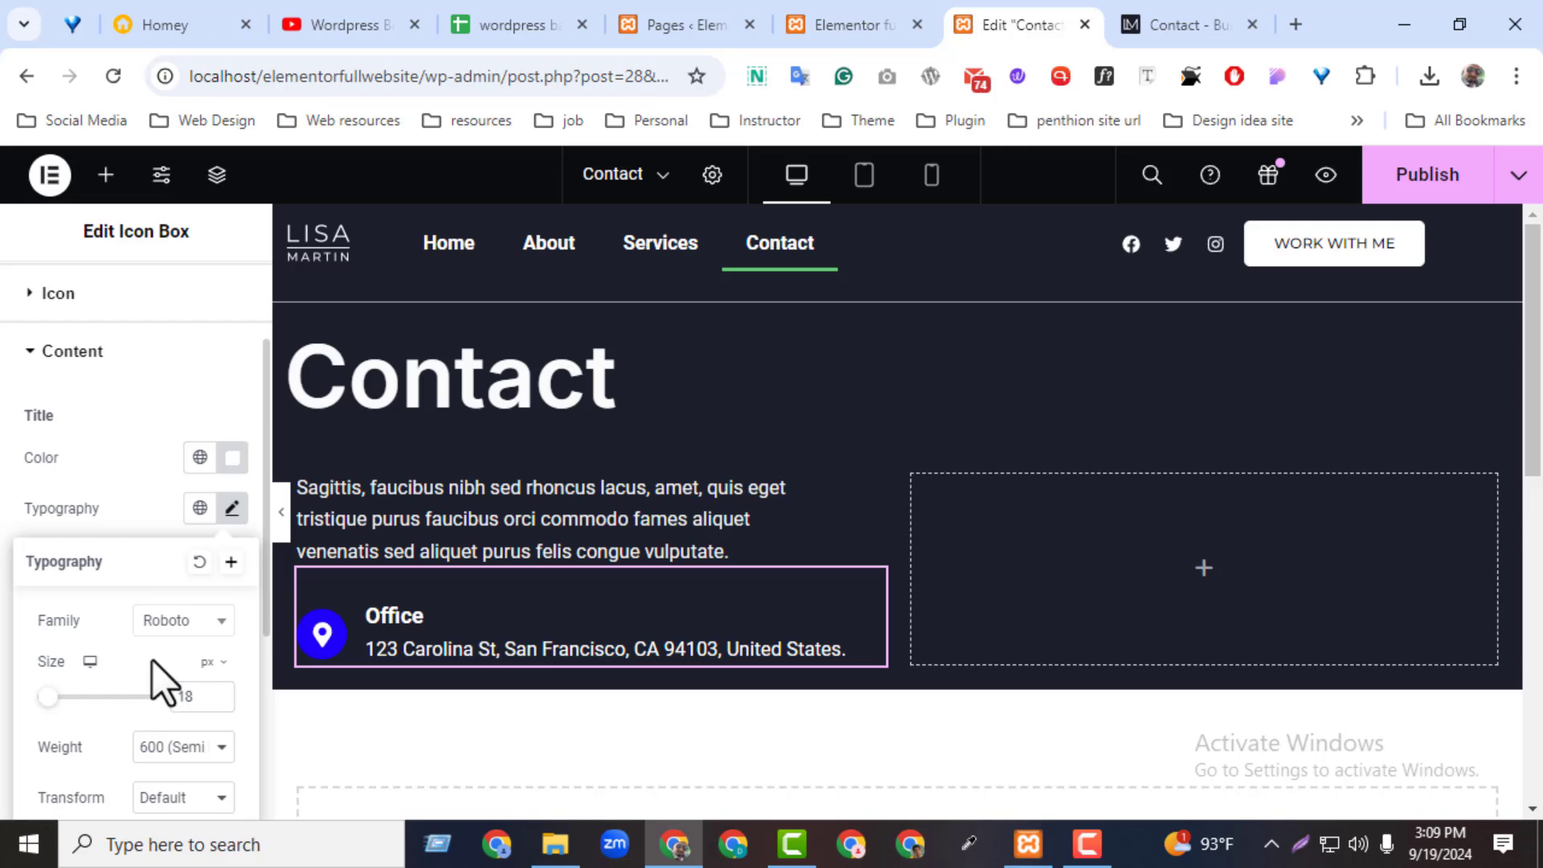
pyautogui.click(152, 519)
# - Set the icon box description's font size to 22 px
pyautogui.scroll(-1, 153, 519)
pyautogui.scroll(-1, 152, 521)
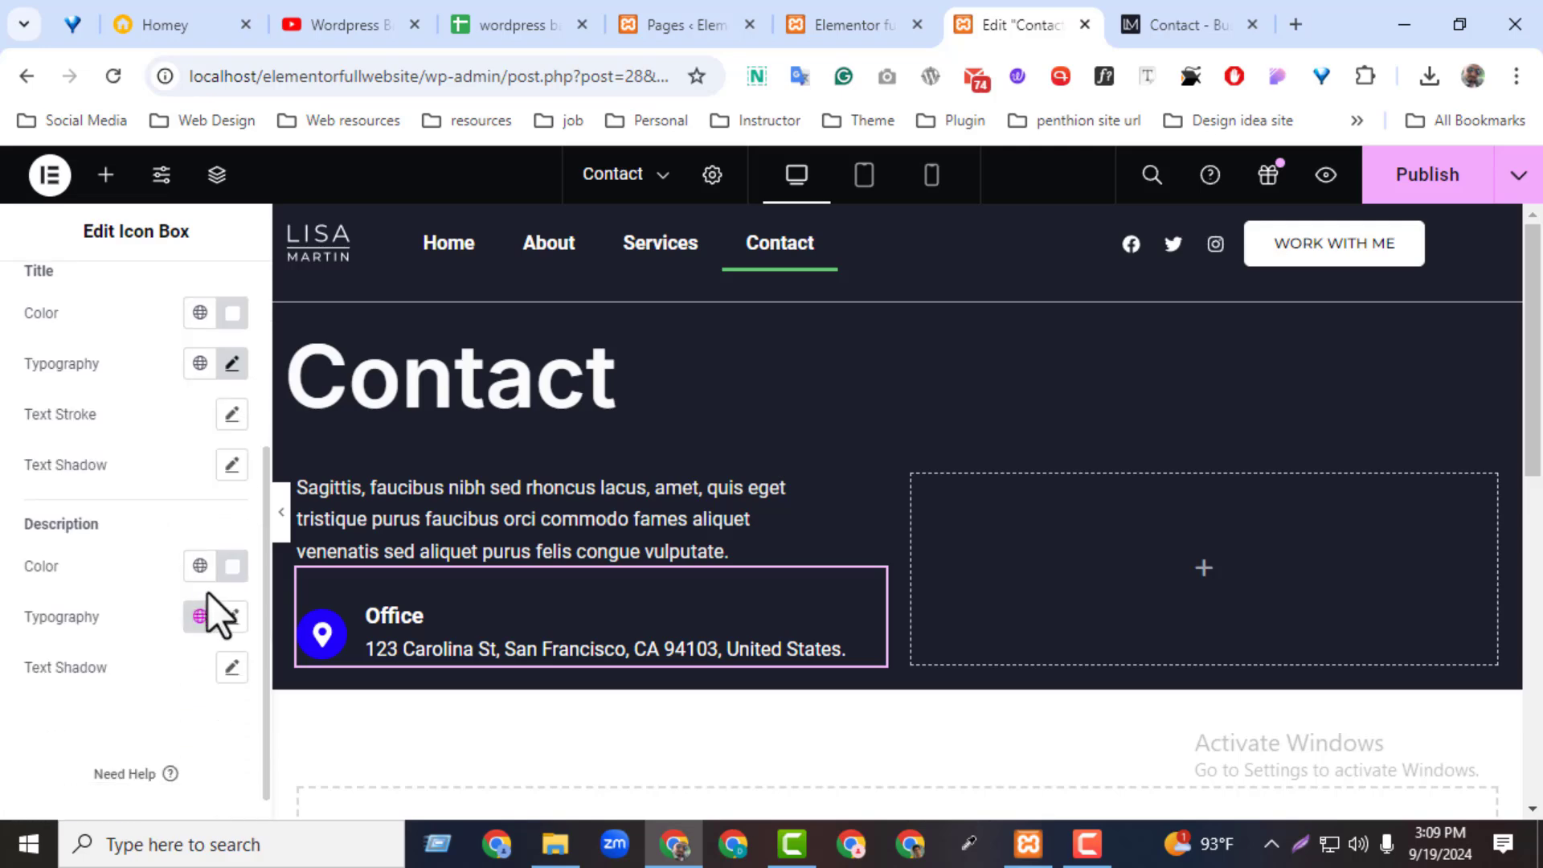
pyautogui.click(232, 616)
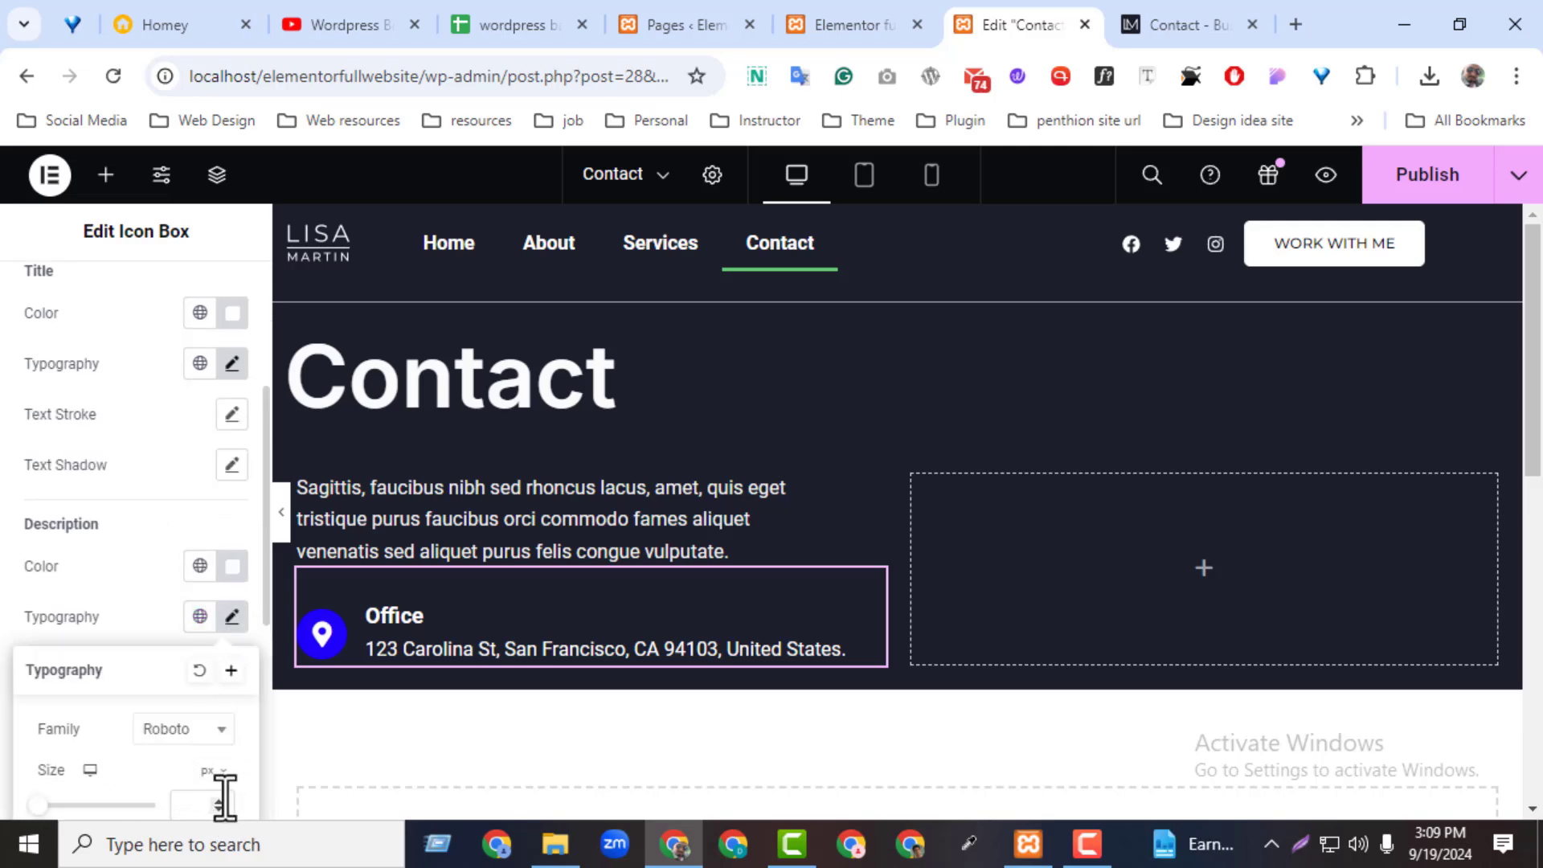
pyautogui.click(218, 802)
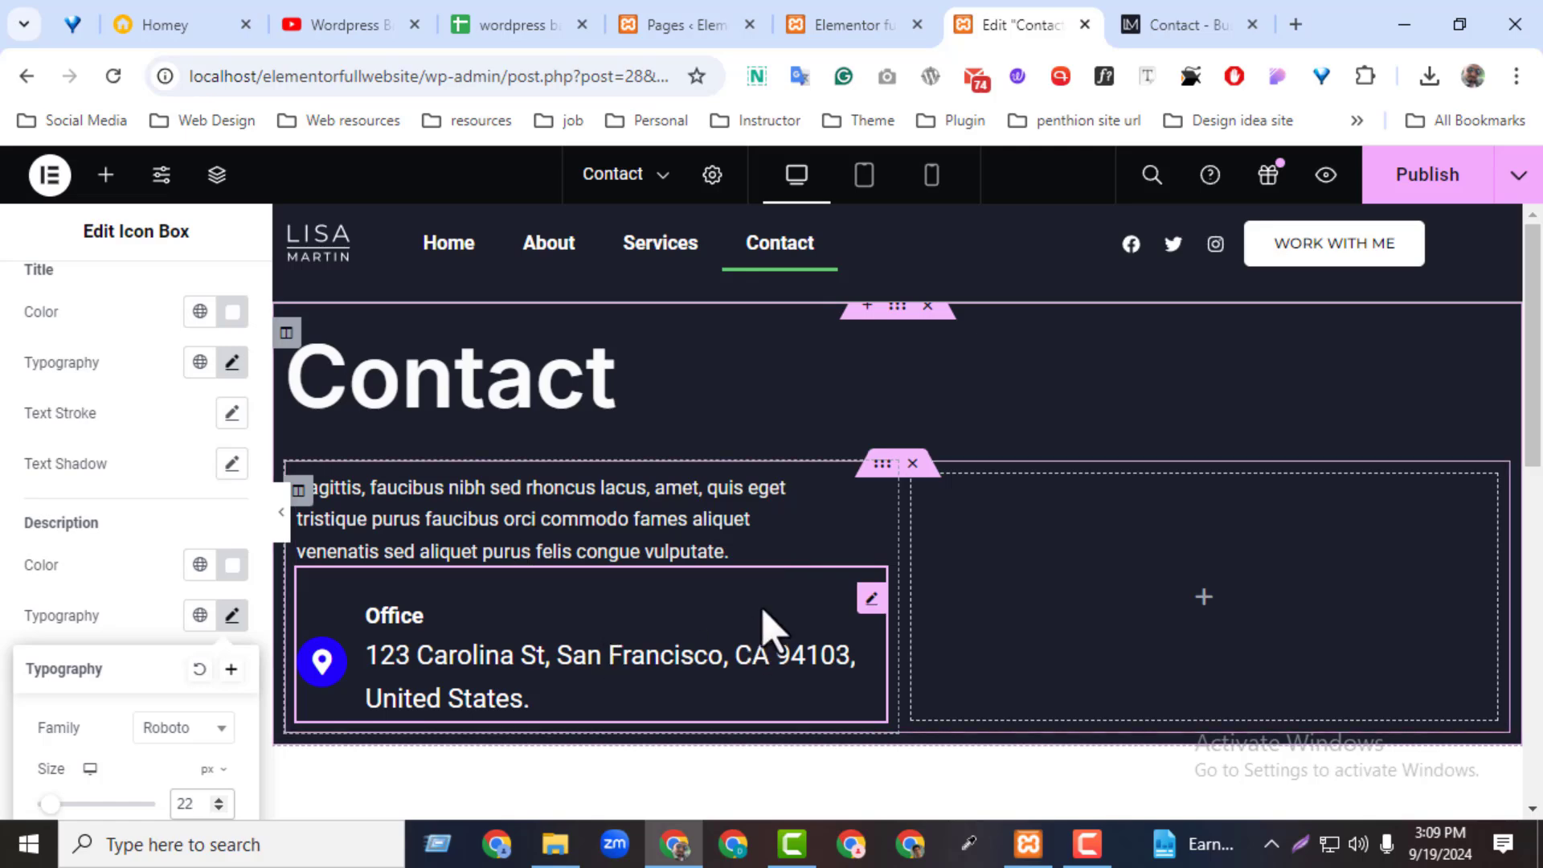
pyautogui.click(872, 601)
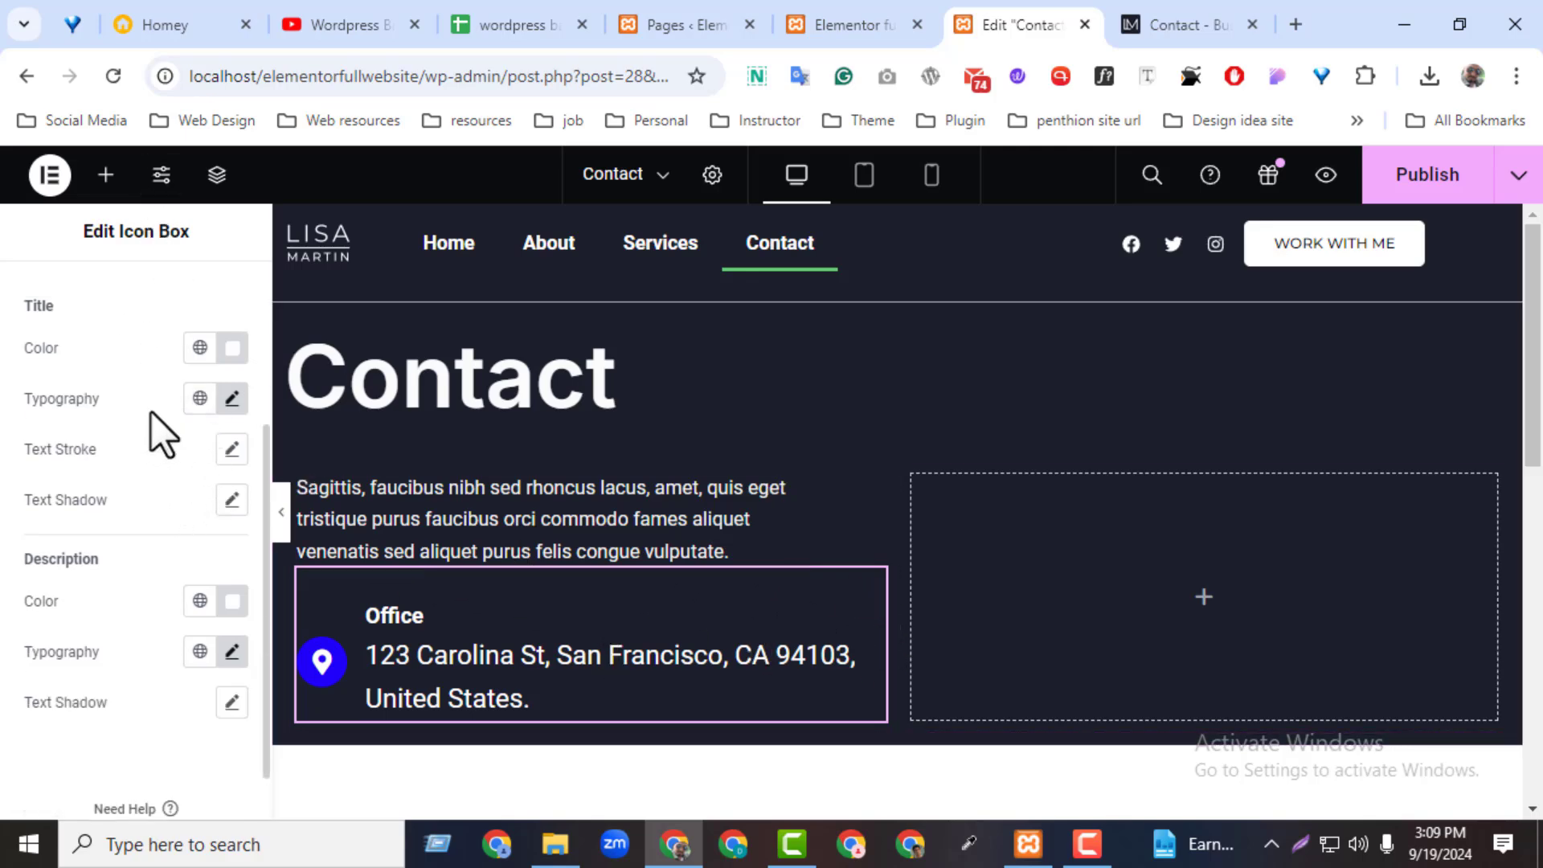
# - Give the Office icon box a border, trying the Double type before choosing Solid
pyautogui.scroll(3, 151, 411)
pyautogui.click(215, 299)
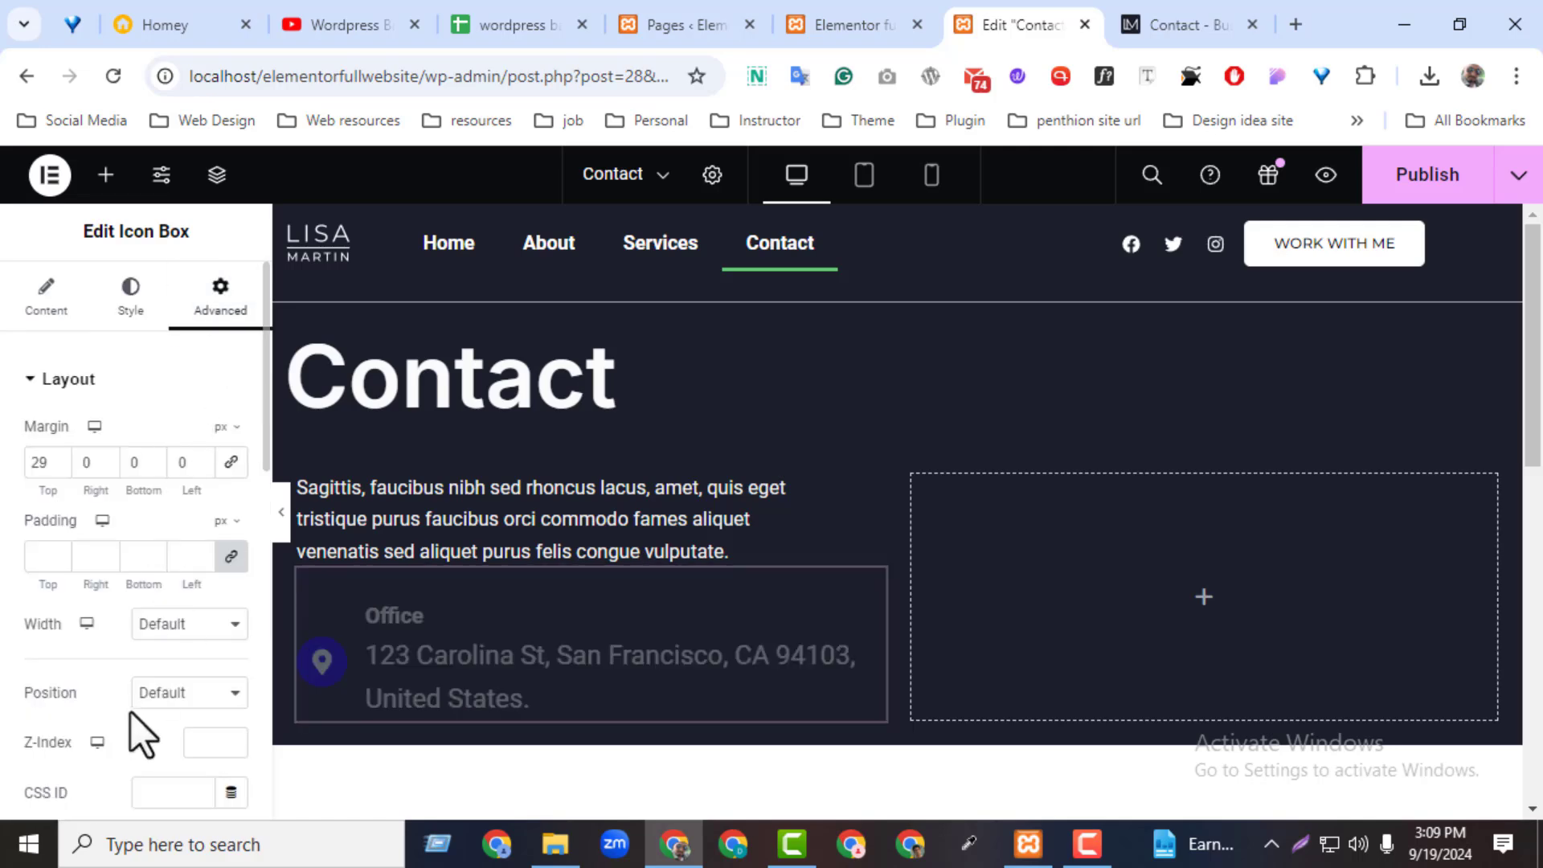
pyautogui.scroll(-5, 128, 708)
pyautogui.scroll(-7, 100, 643)
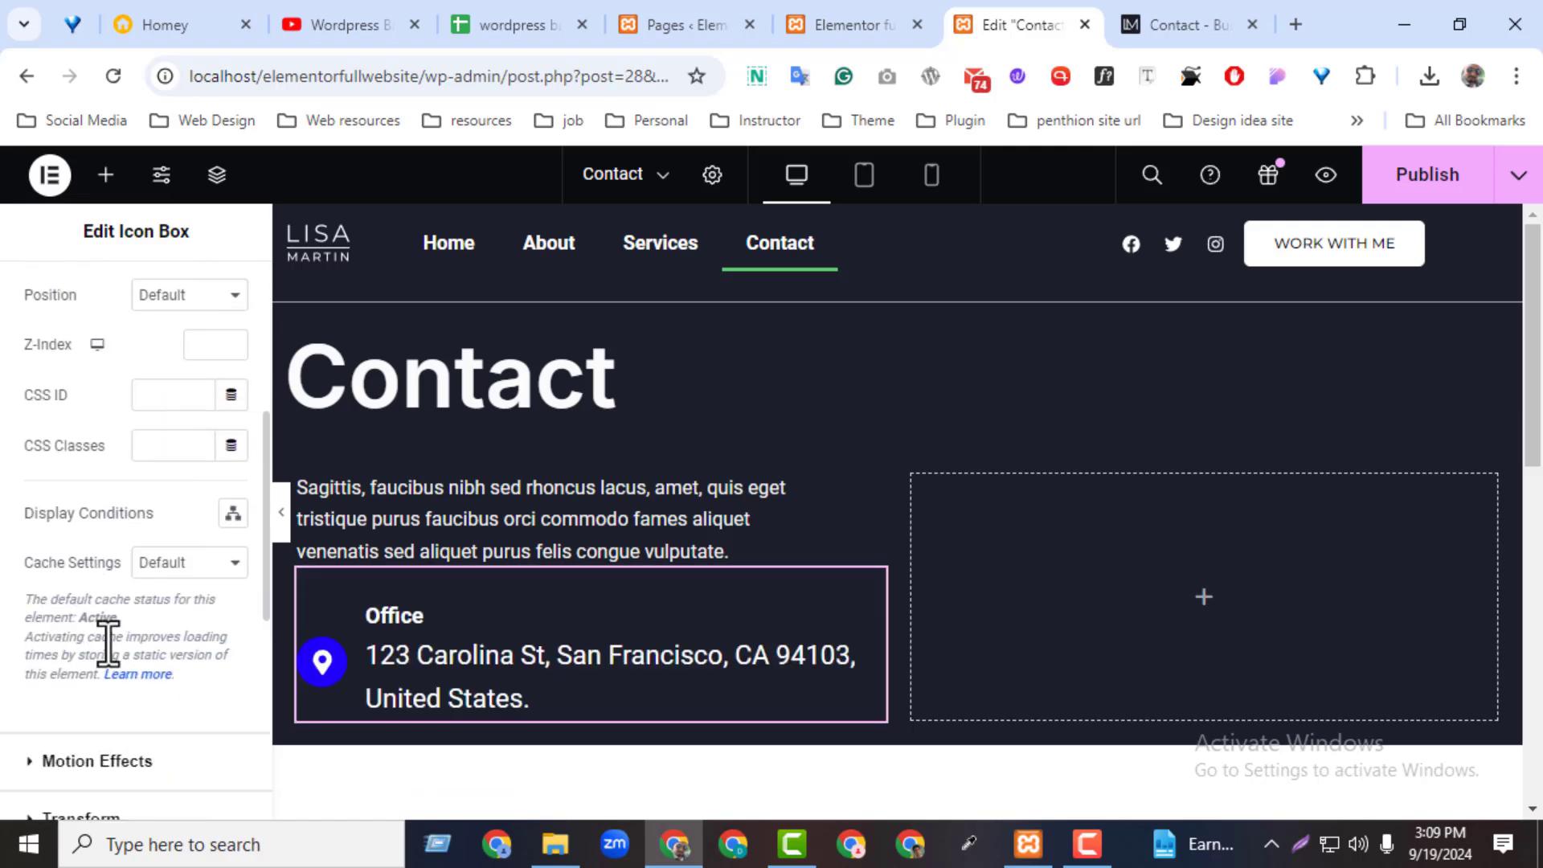
pyautogui.click(99, 692)
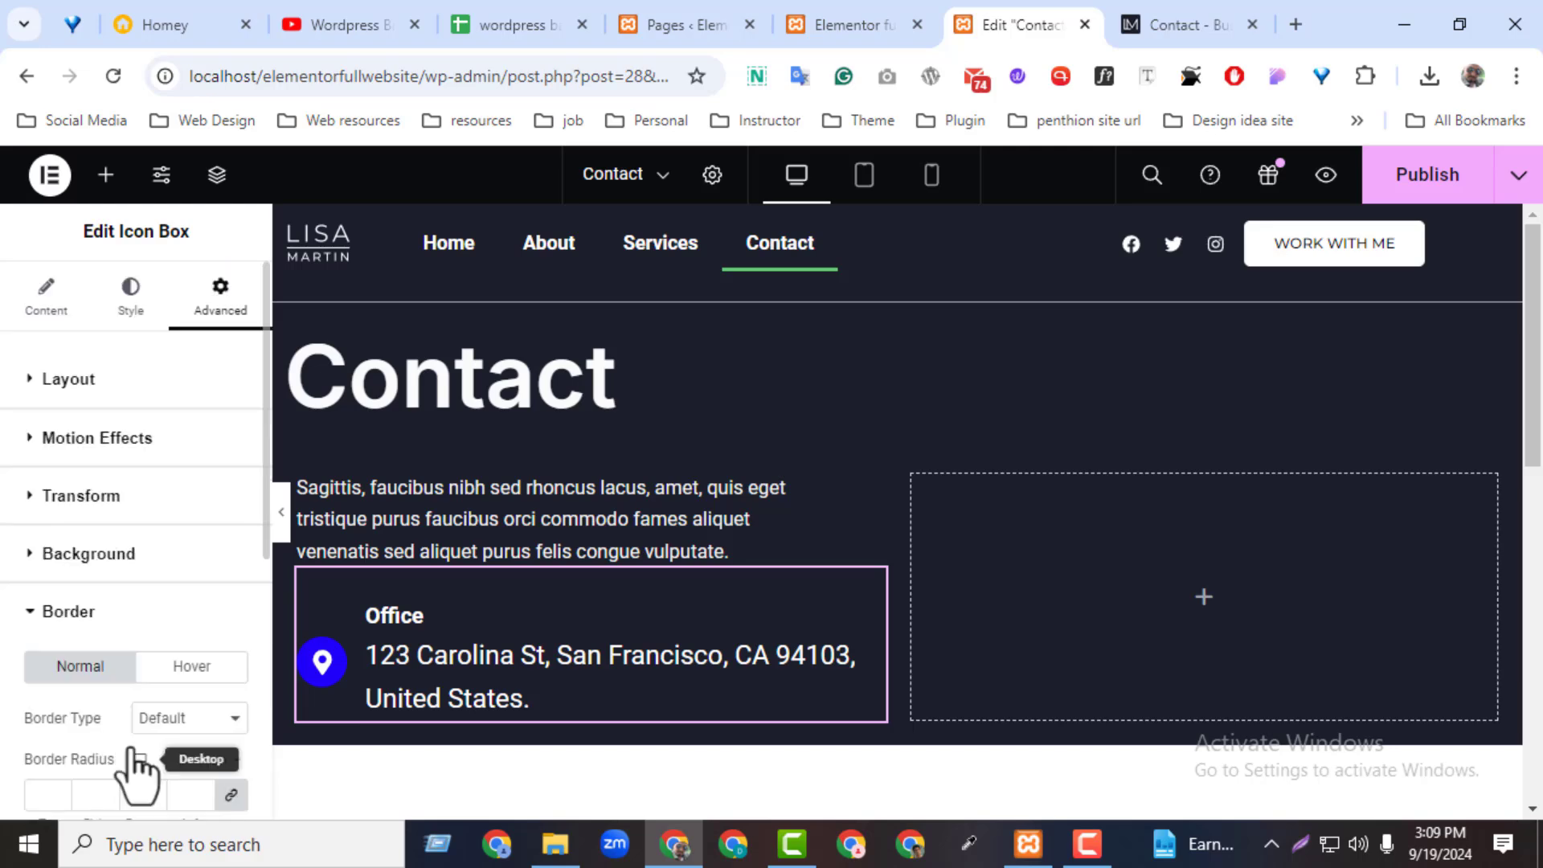
pyautogui.click(165, 723)
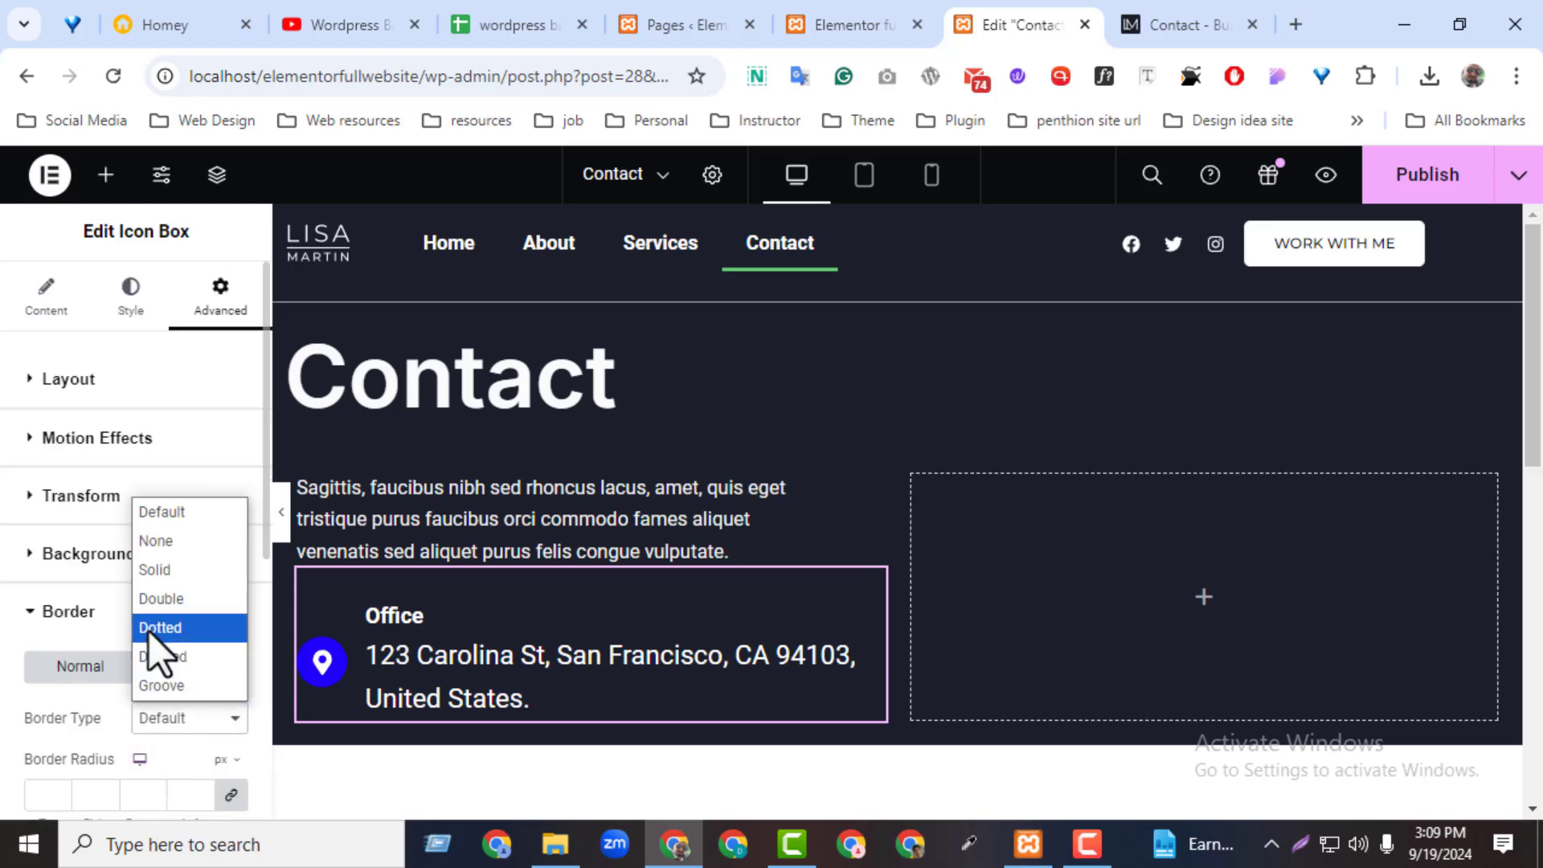
pyautogui.click(148, 574)
pyautogui.press('Down')
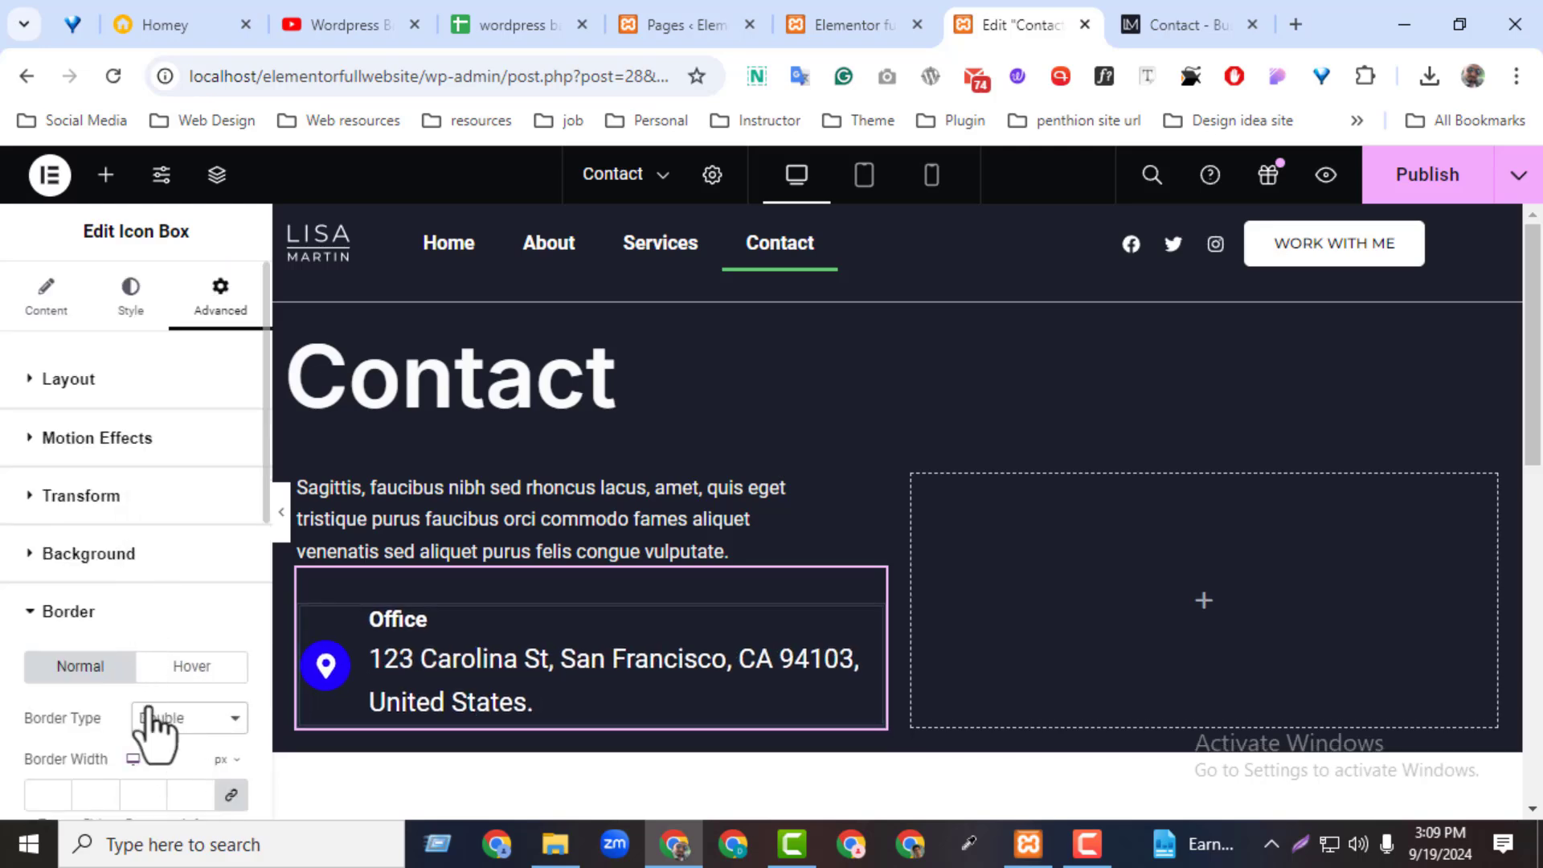
pyautogui.click(164, 719)
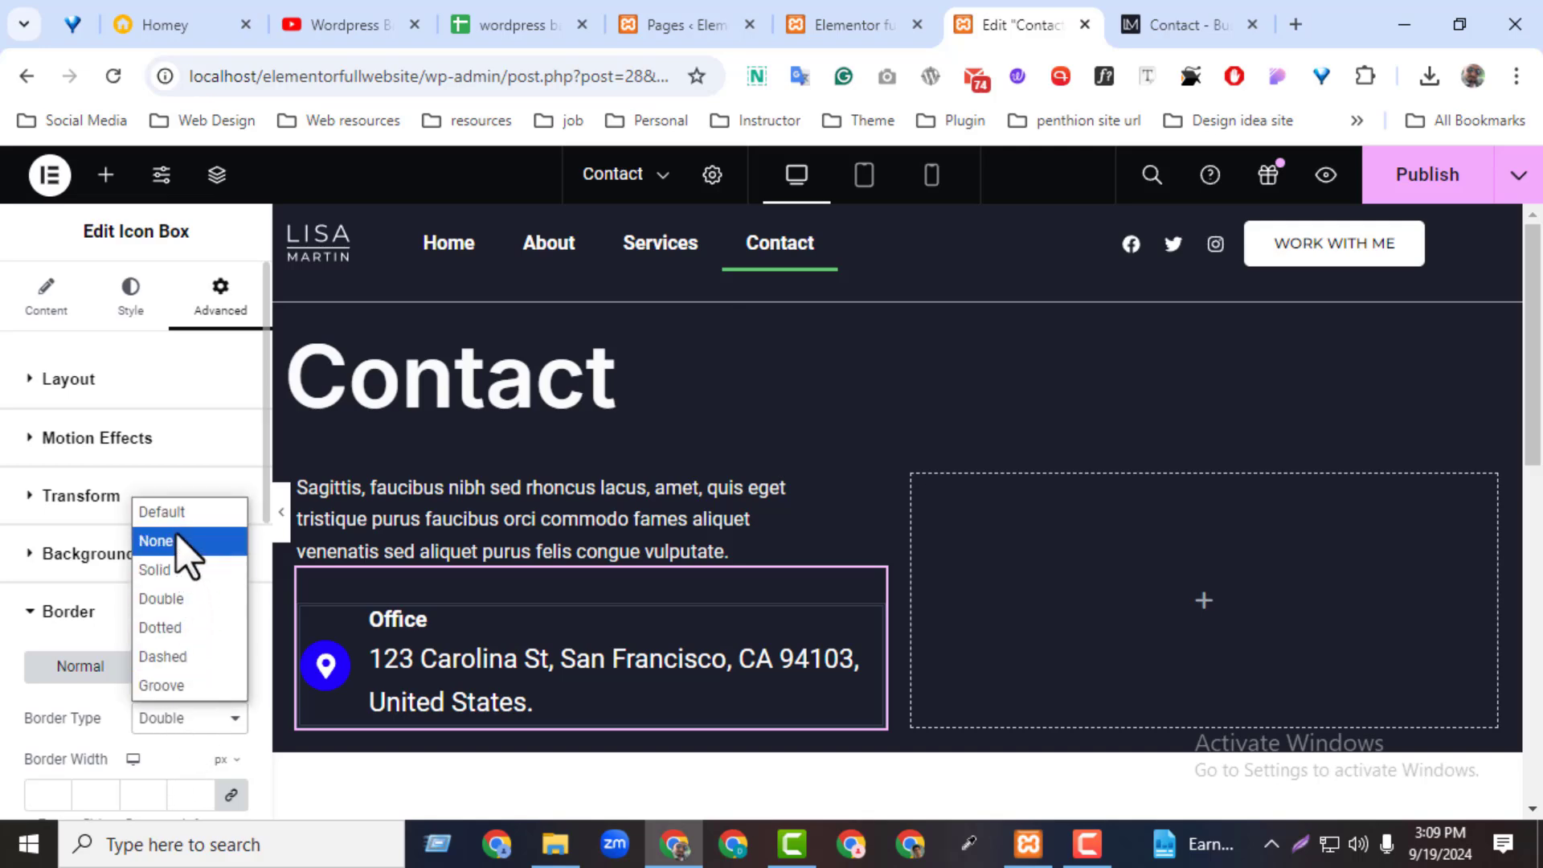
pyautogui.click(164, 569)
# - Unlink the icon box's border widths and set the bottom to 1 px and the other sides to 0
pyautogui.scroll(-2, 116, 708)
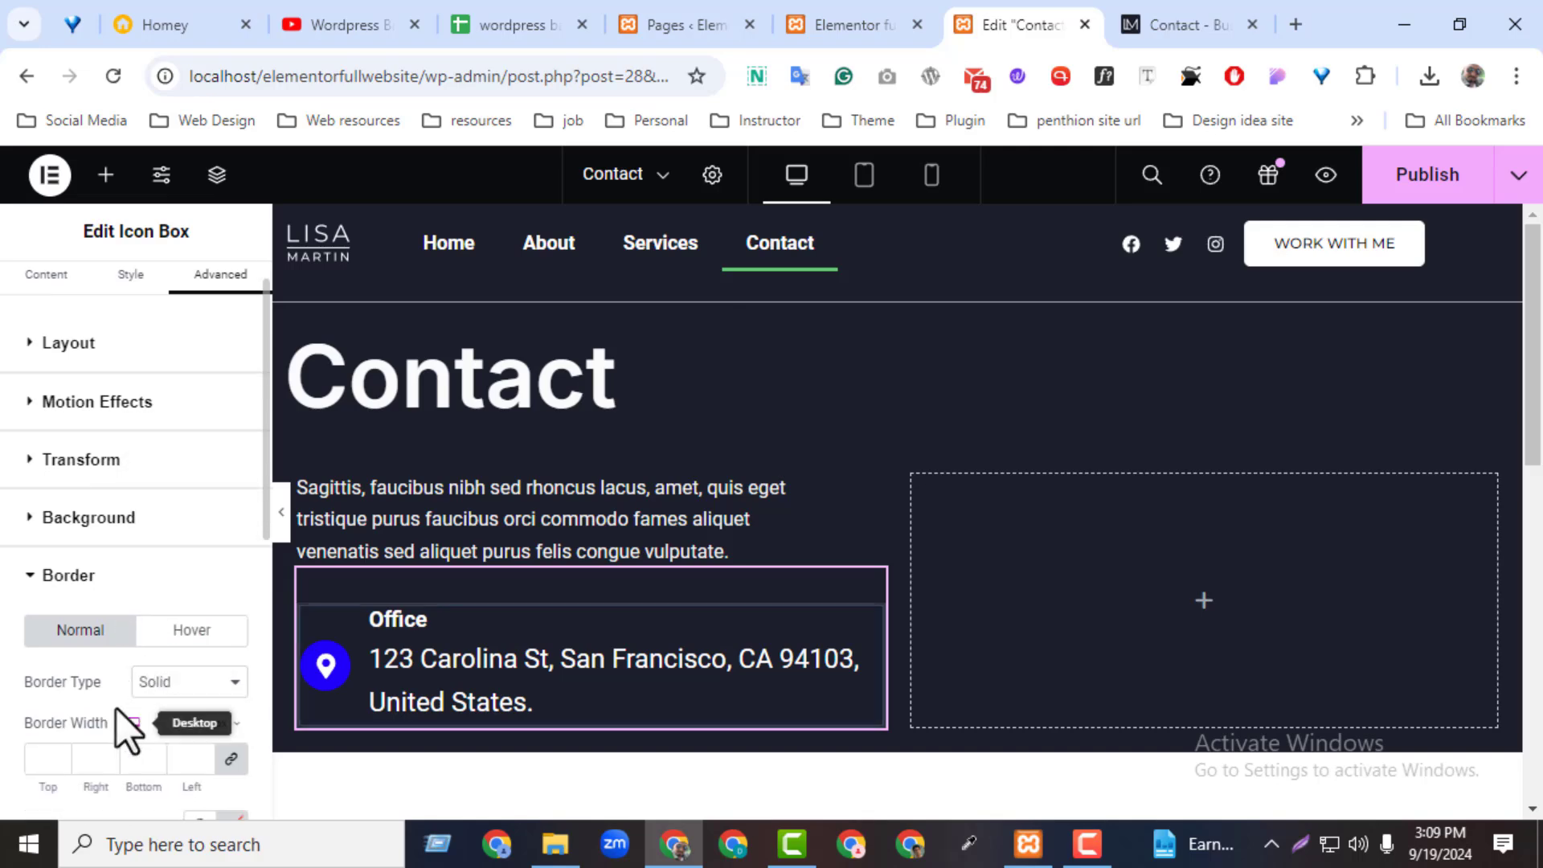
pyautogui.click(204, 609)
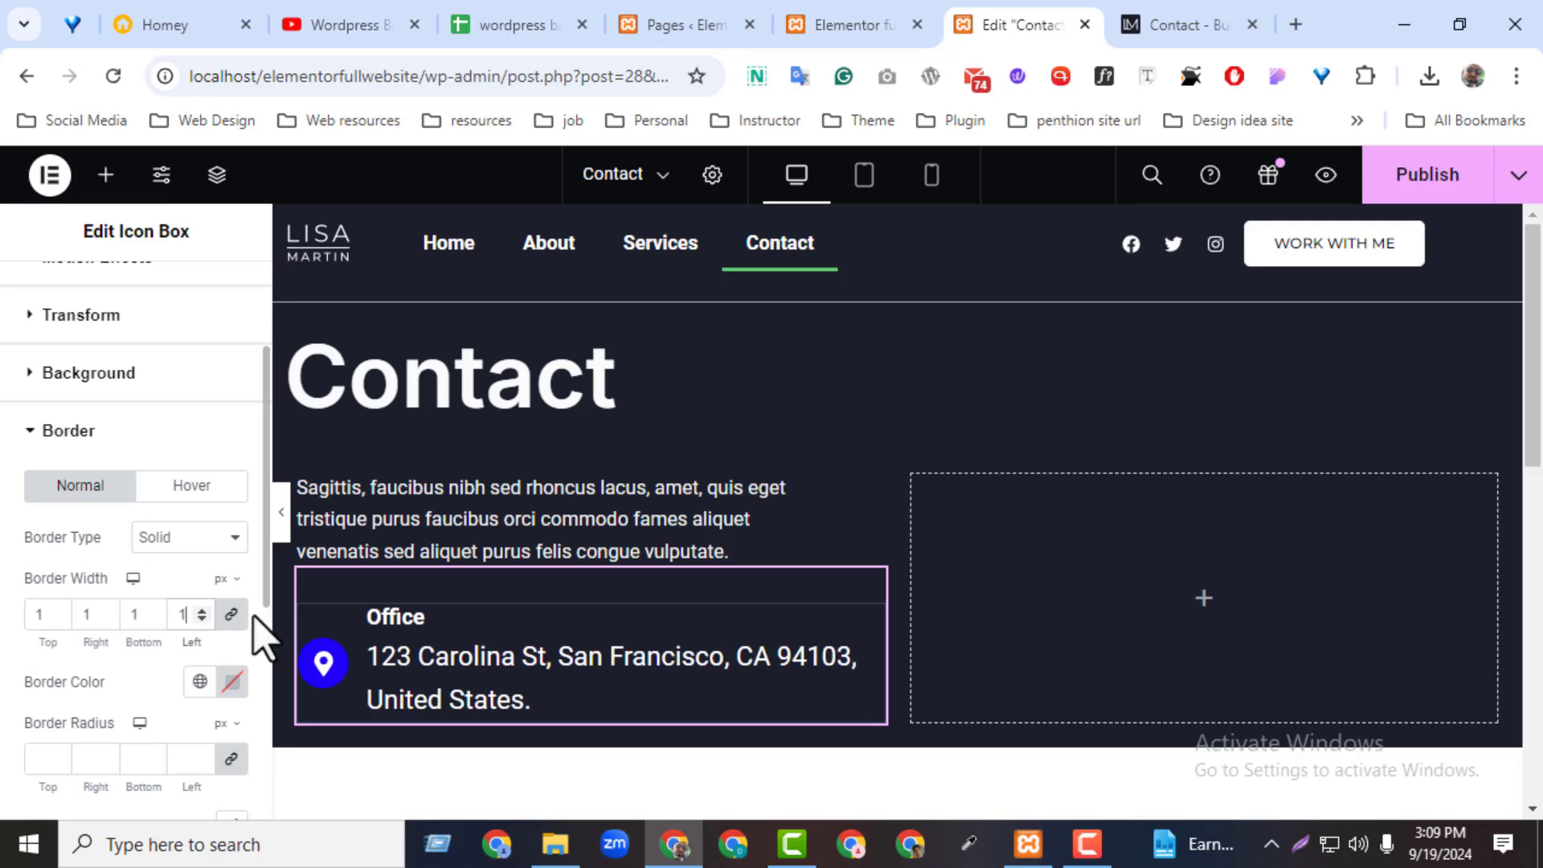
pyautogui.click(199, 621)
pyautogui.click(234, 619)
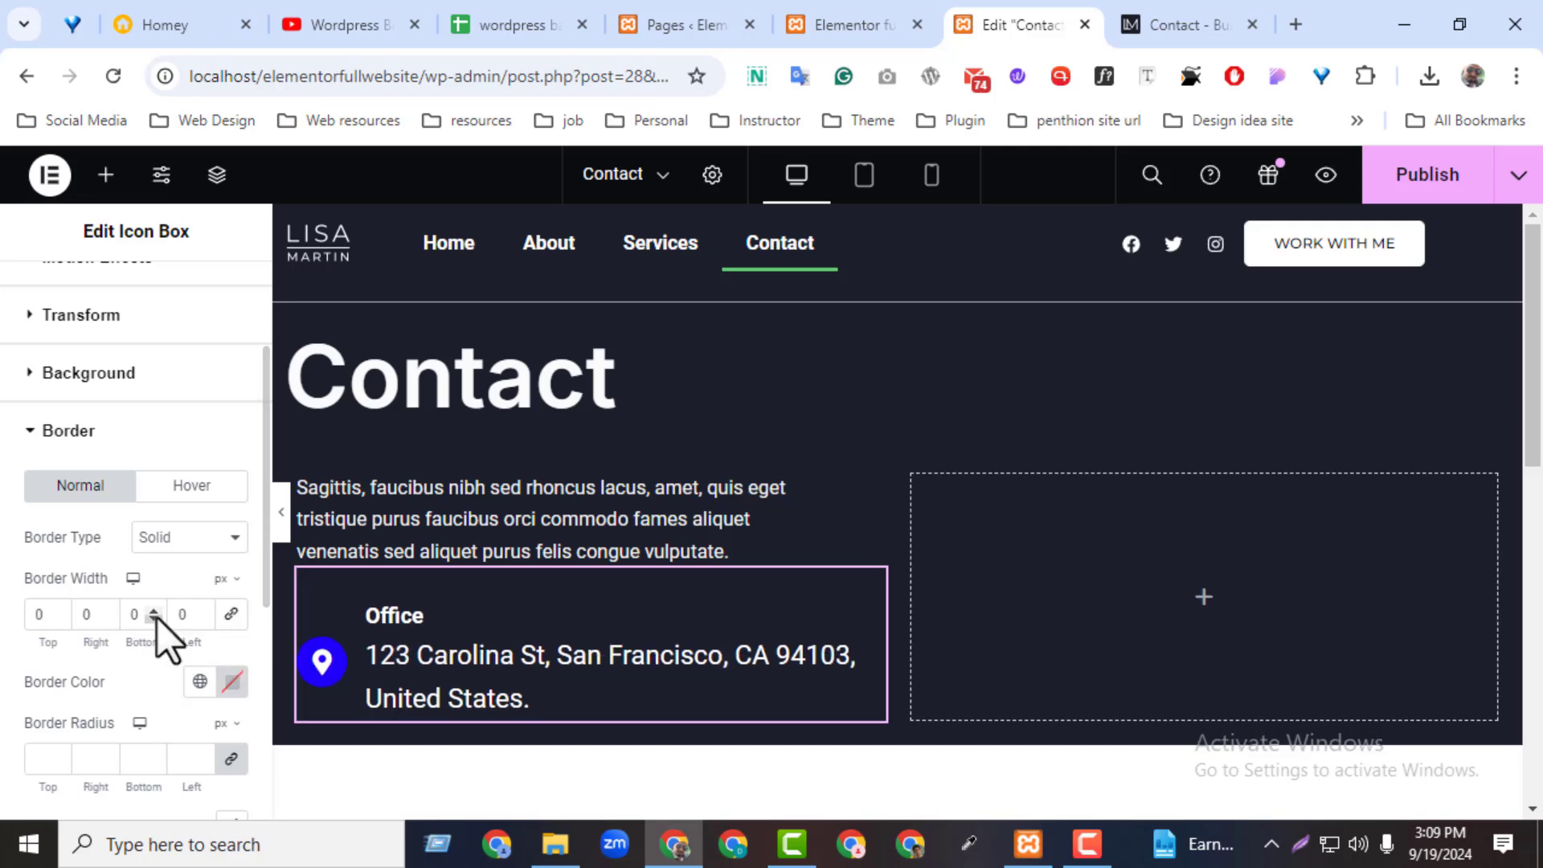
pyautogui.click(154, 613)
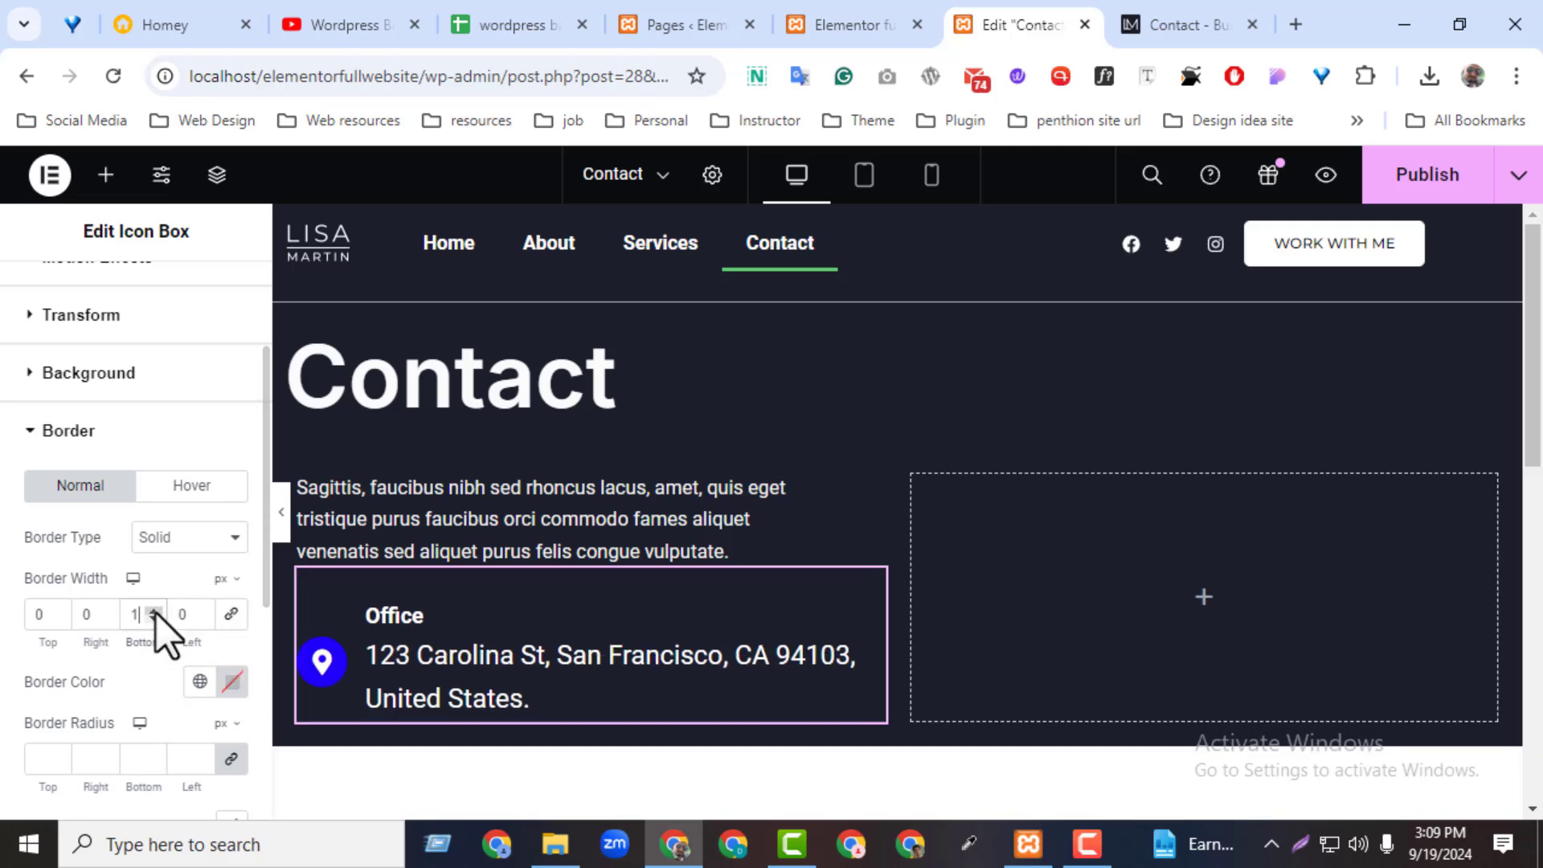
# - Set the icon box's border color to light gray (#B9B4B4) and compare it with the divider line on the demo site
pyautogui.click(232, 681)
pyautogui.click(109, 394)
pyautogui.click(101, 424)
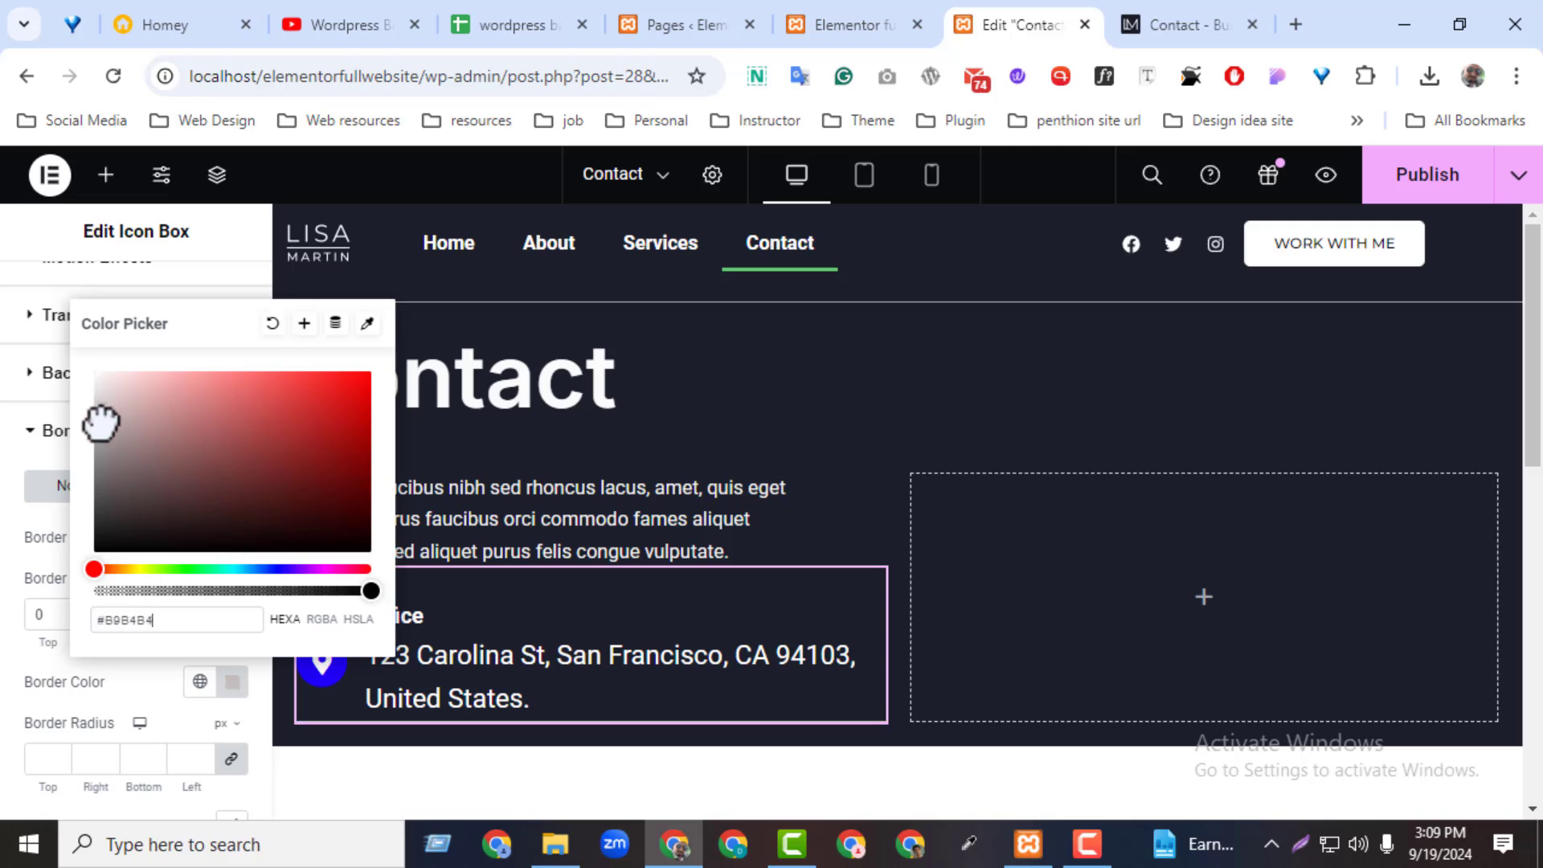
pyautogui.click(1106, 22)
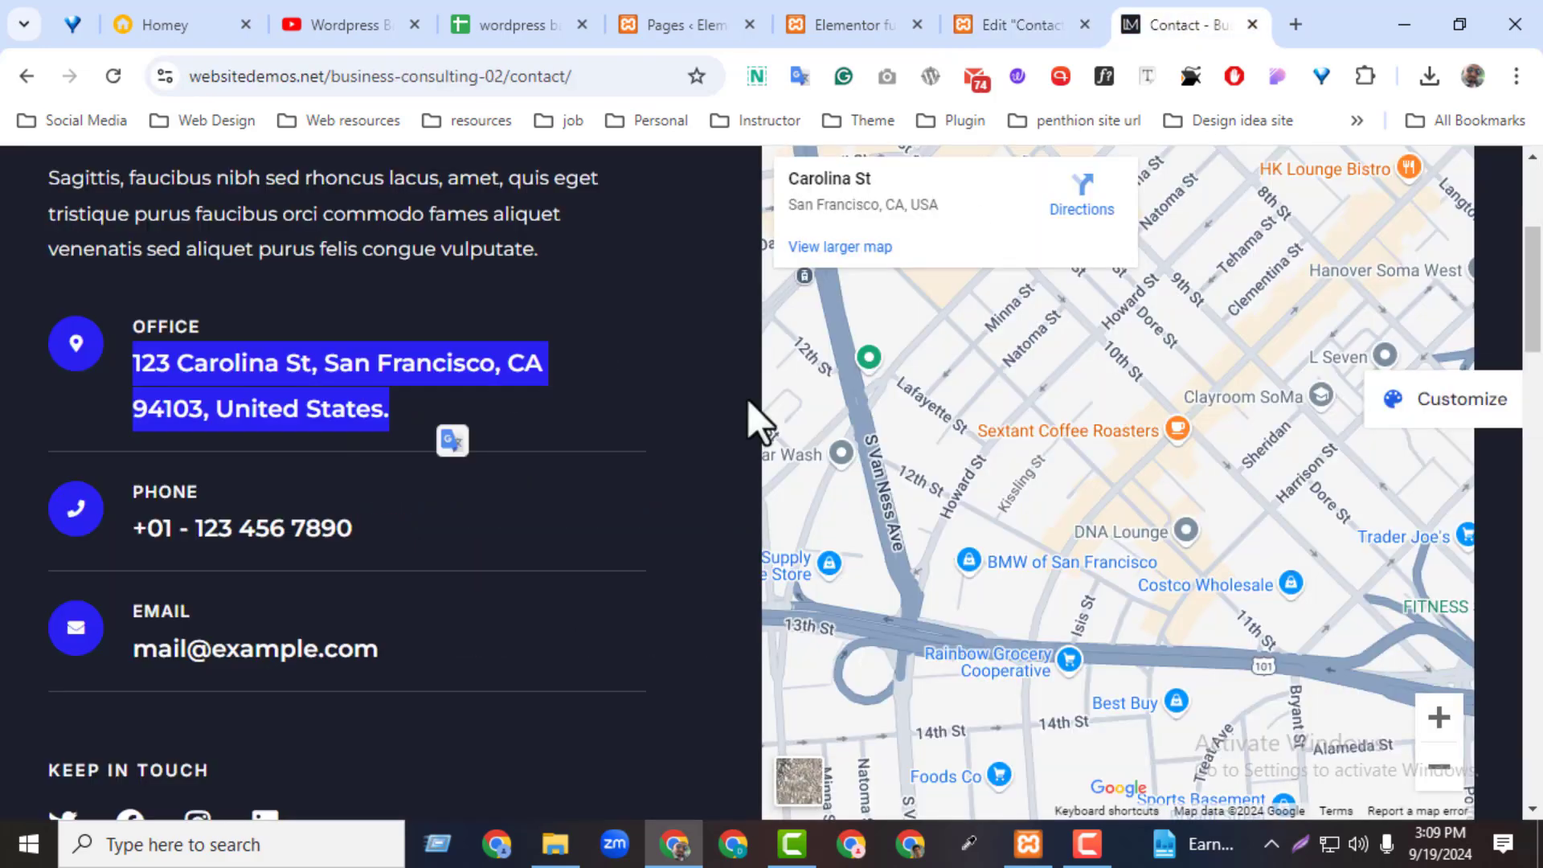
pyautogui.click(1023, 22)
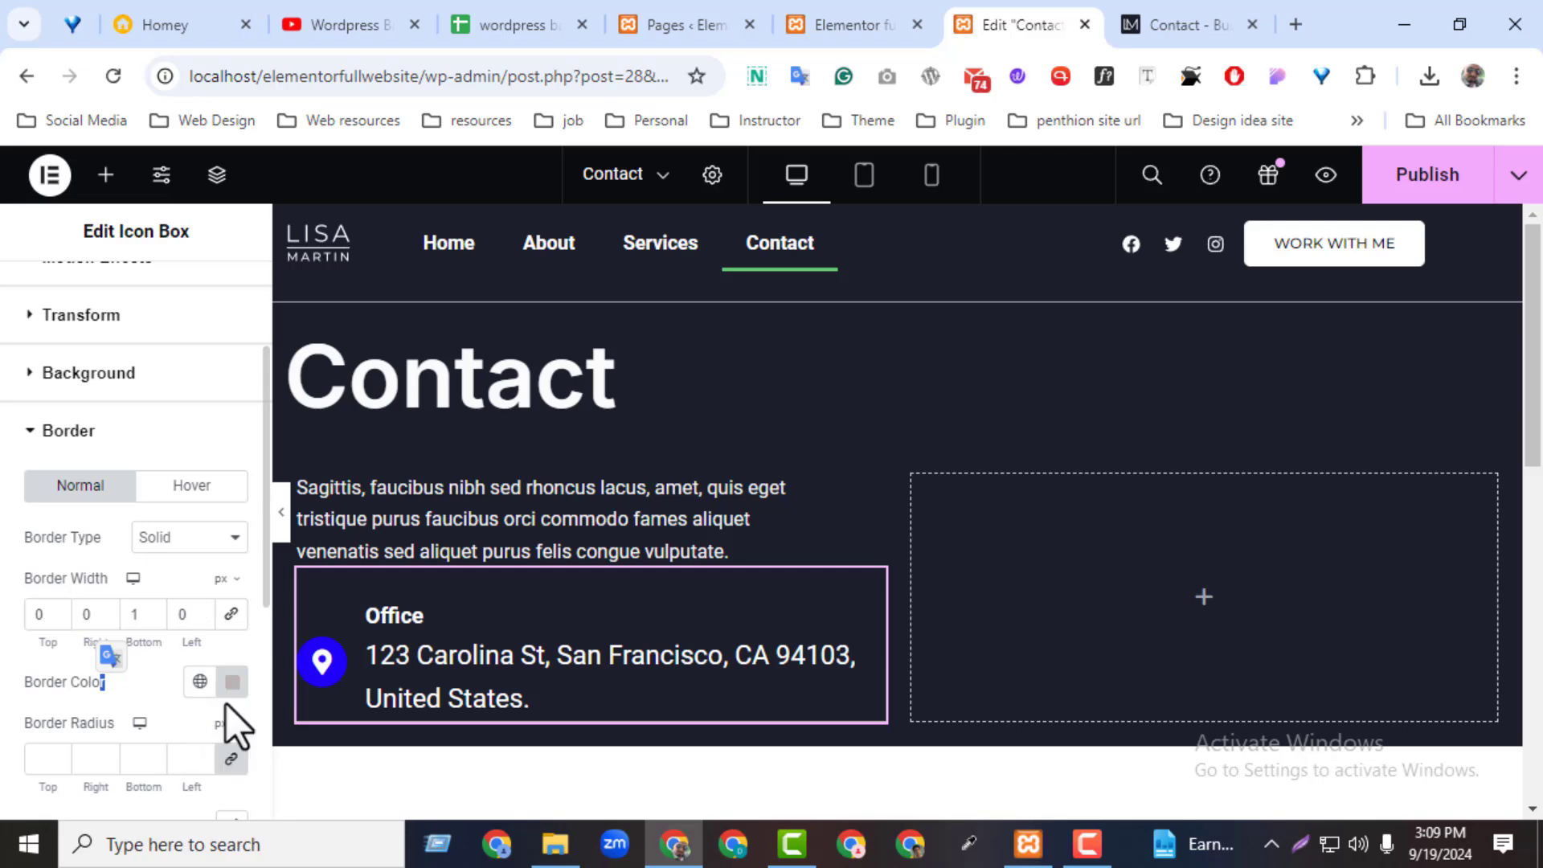
pyautogui.click(161, 708)
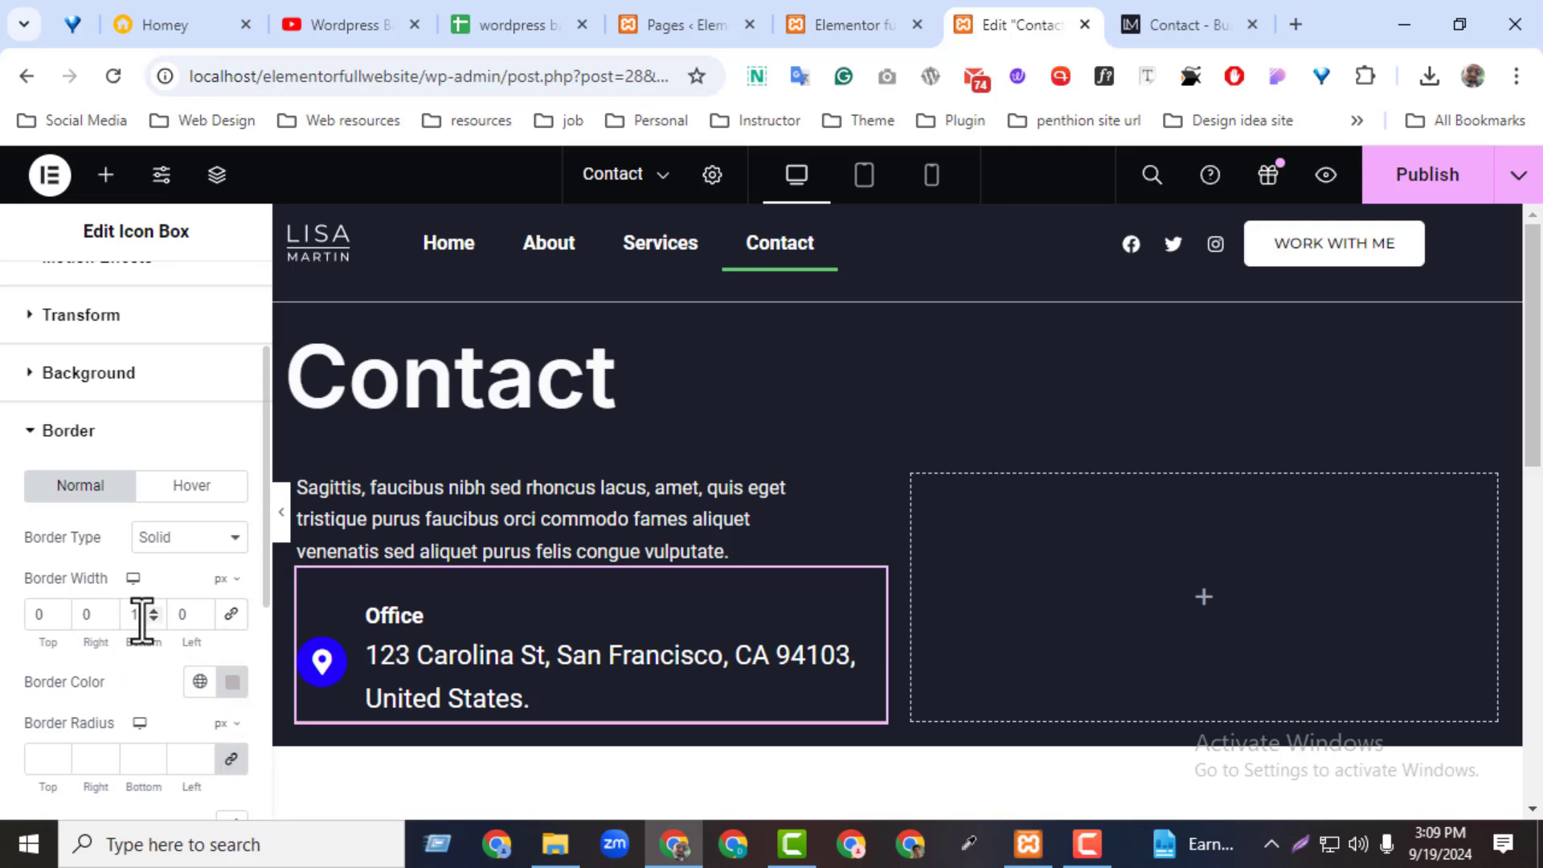
# - Set the icon box's bottom padding to 10 px, leaving the other sides at 0
pyautogui.click(196, 445)
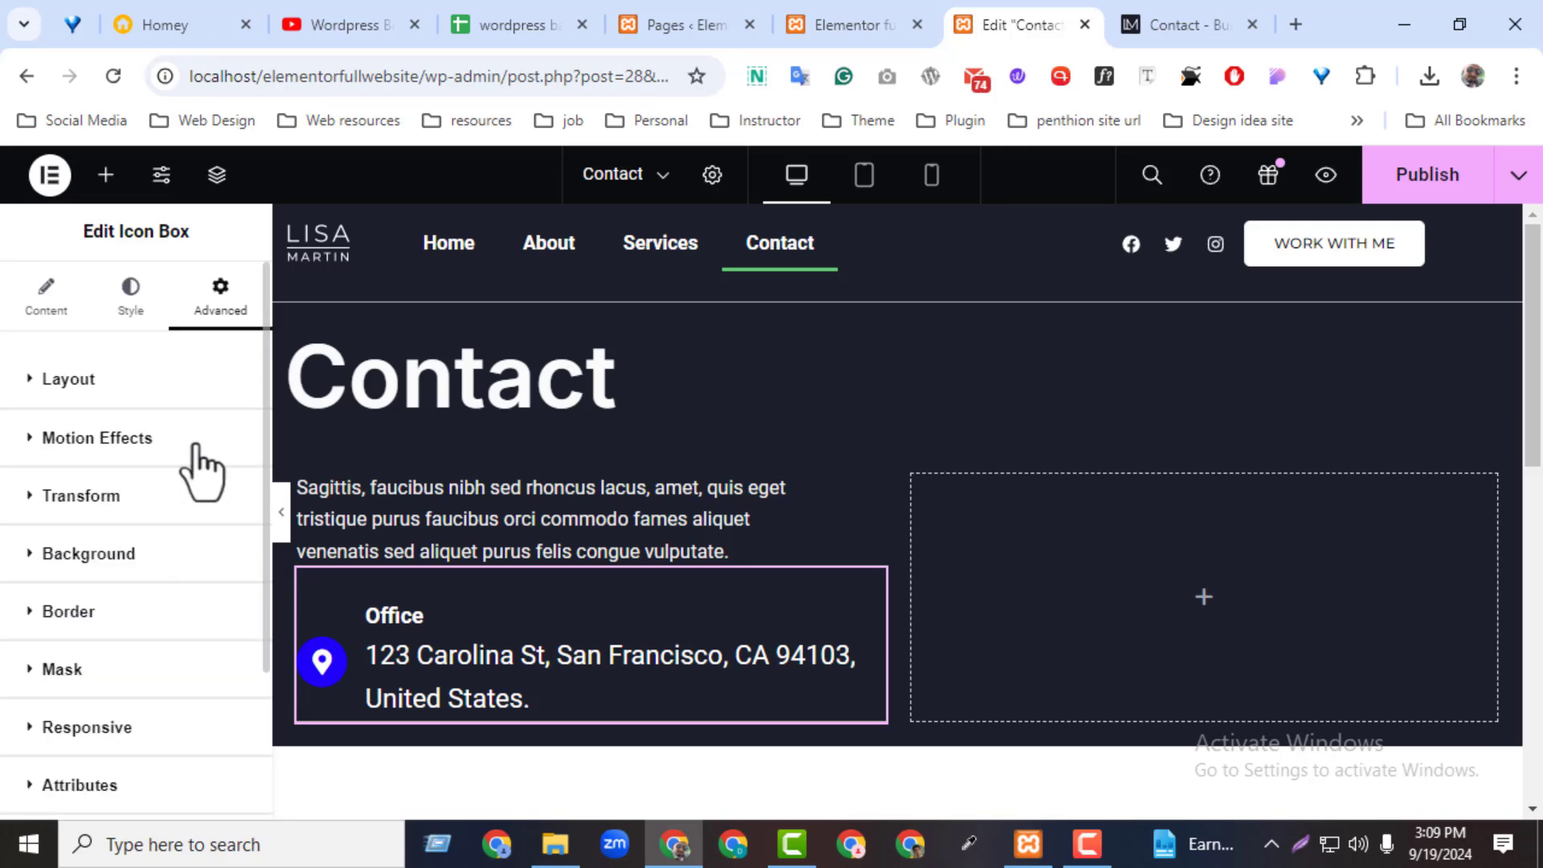
pyautogui.click(159, 386)
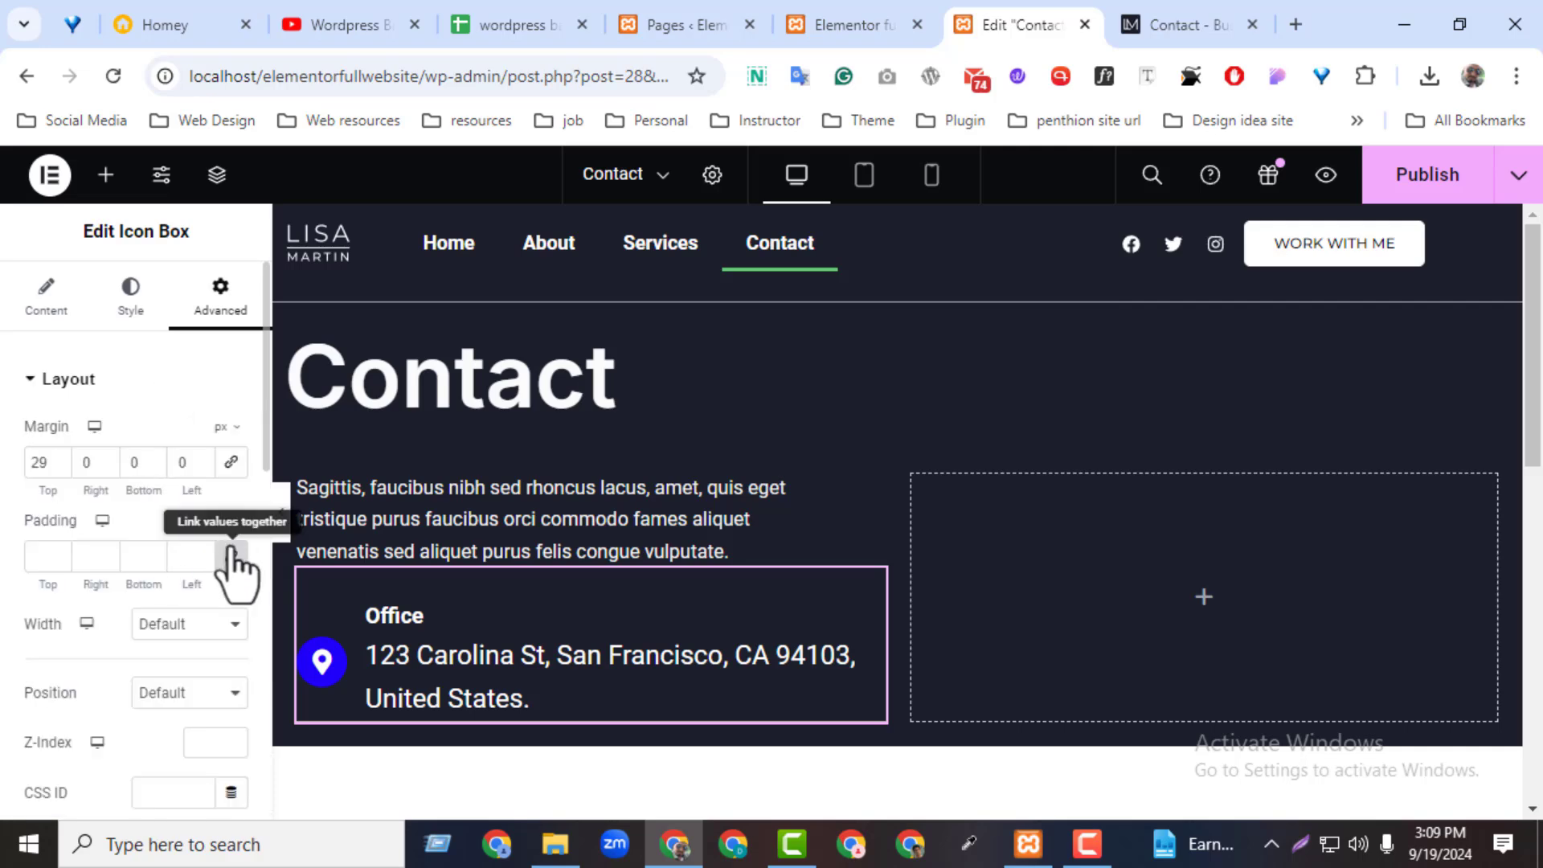
pyautogui.click(157, 554)
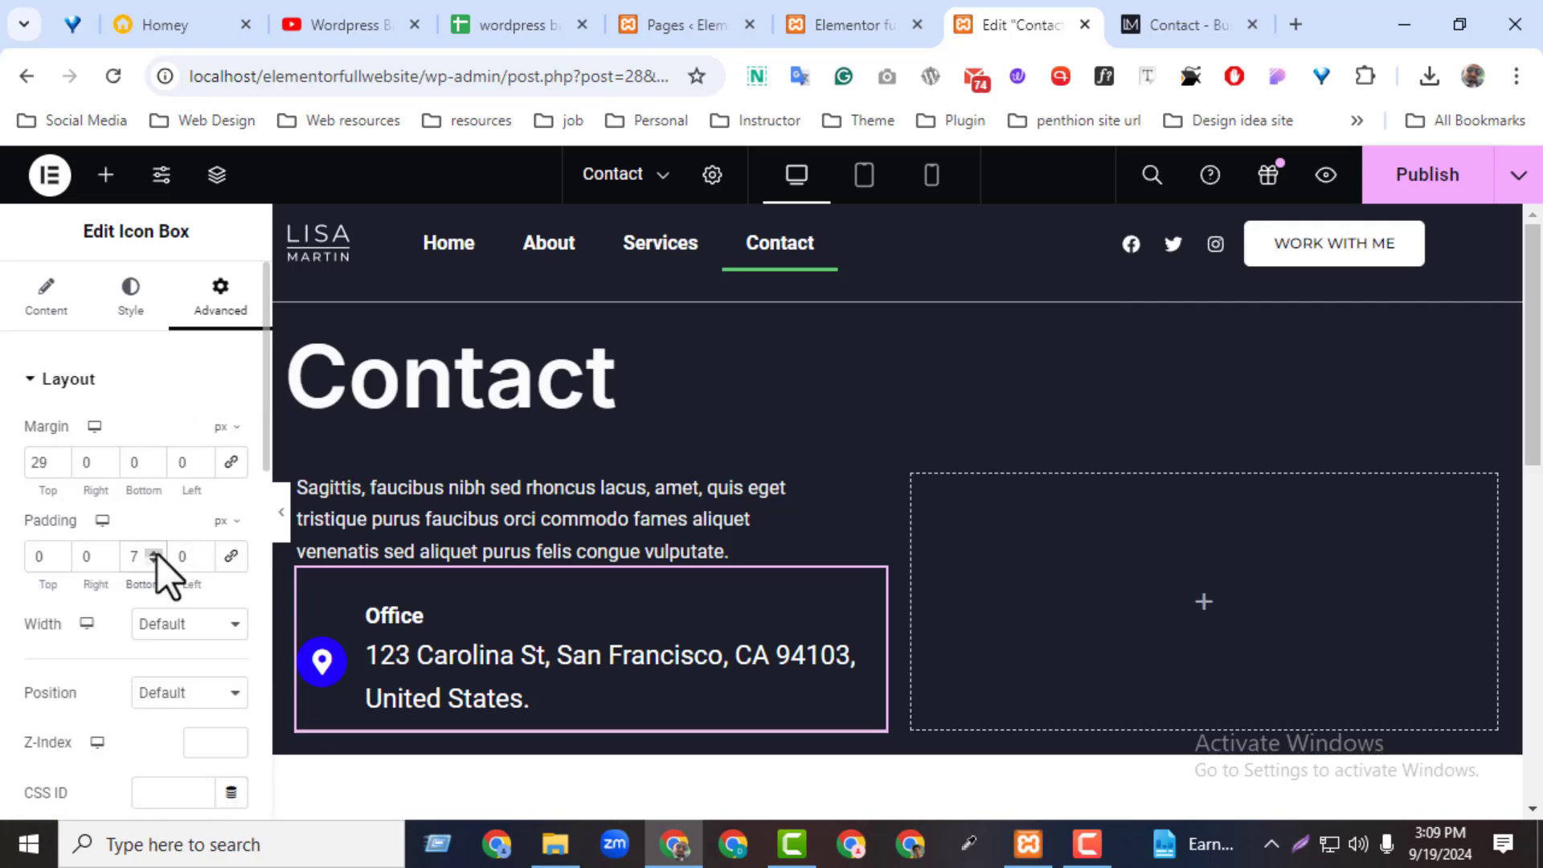
pyautogui.click(157, 554)
pyautogui.click(156, 553)
# - Publish the Contact page and open it on the live site to check the result
pyautogui.click(1406, 185)
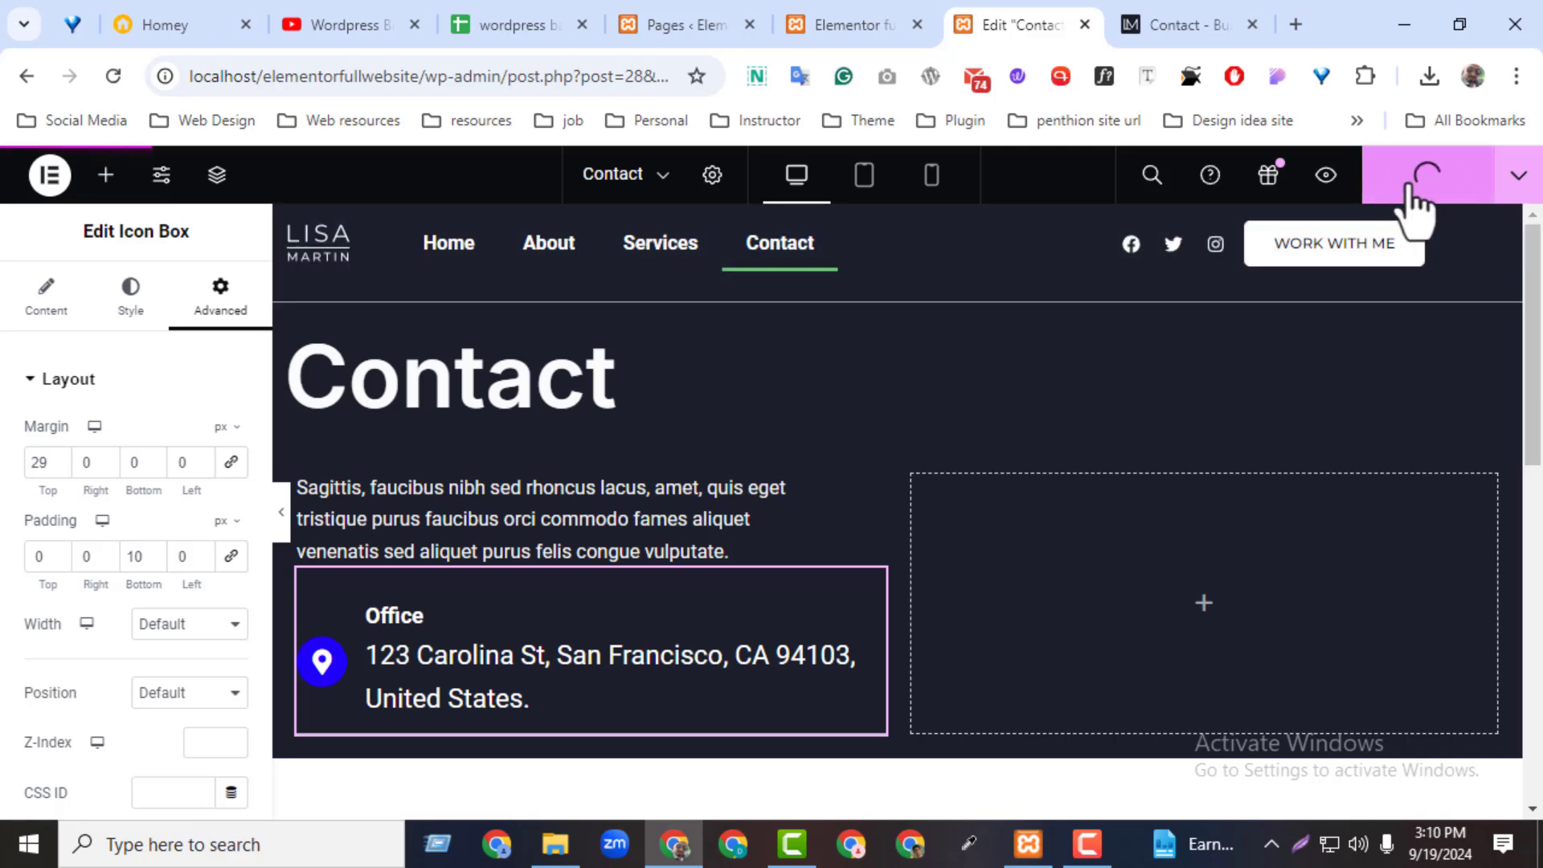
pyautogui.click(852, 17)
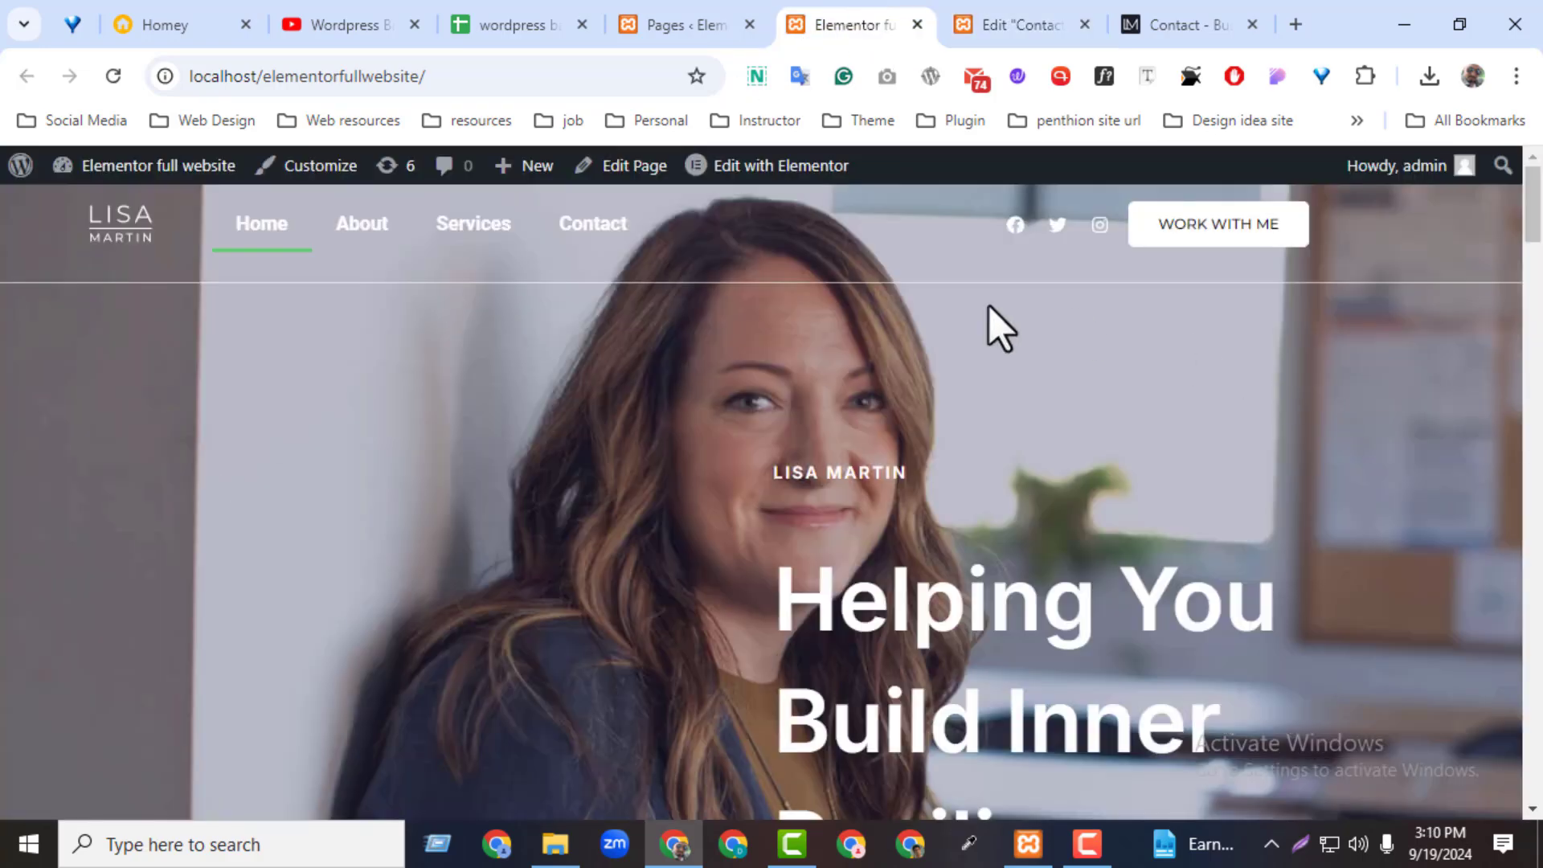
pyautogui.click(591, 223)
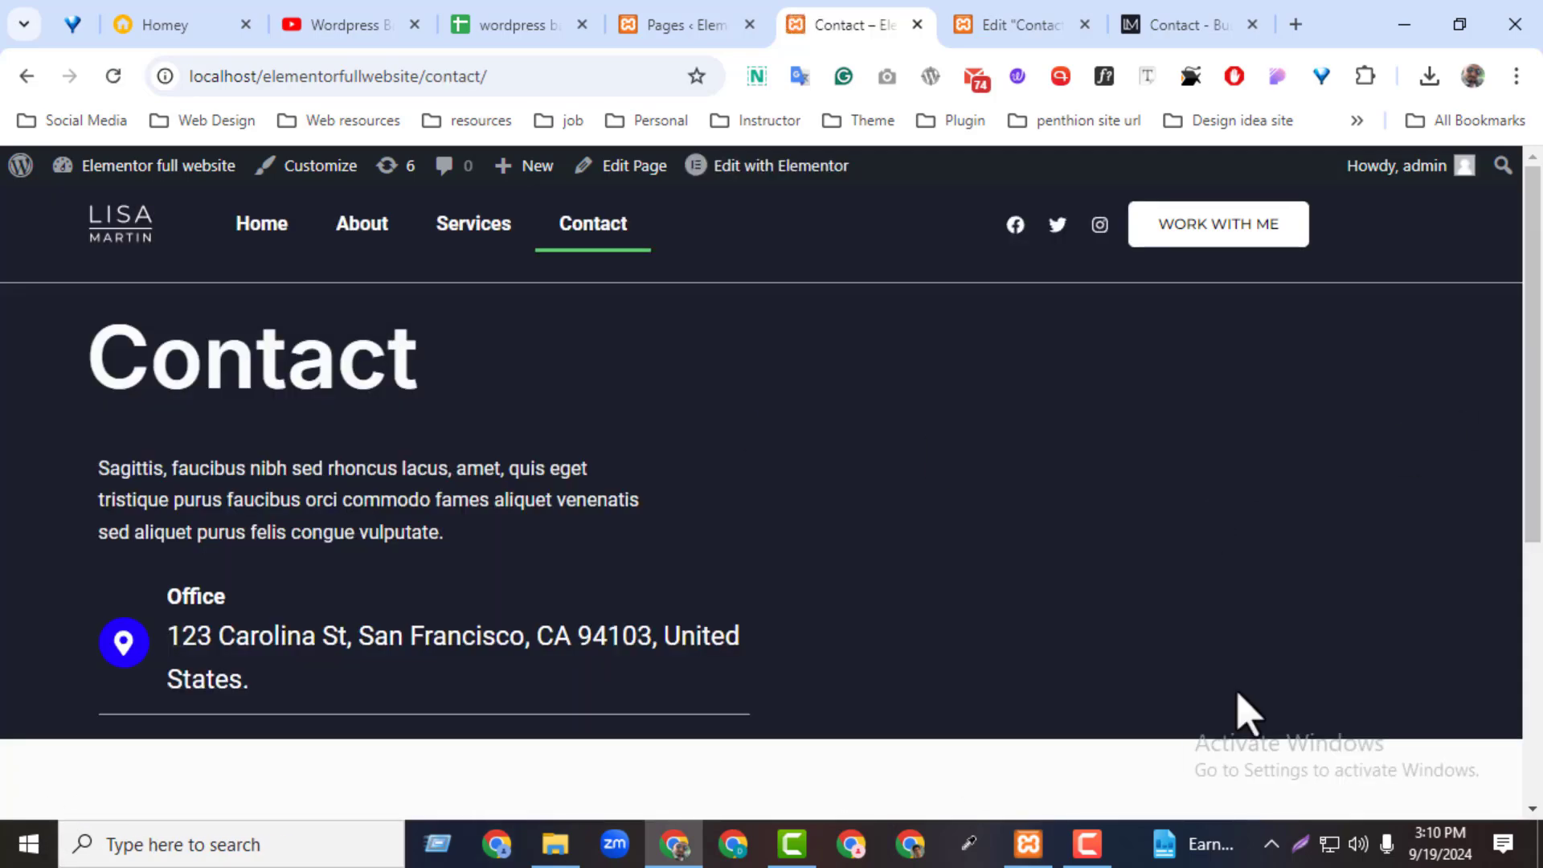
# - Darken the Office icon box's border color to the gray #838383
pyautogui.click(1012, 10)
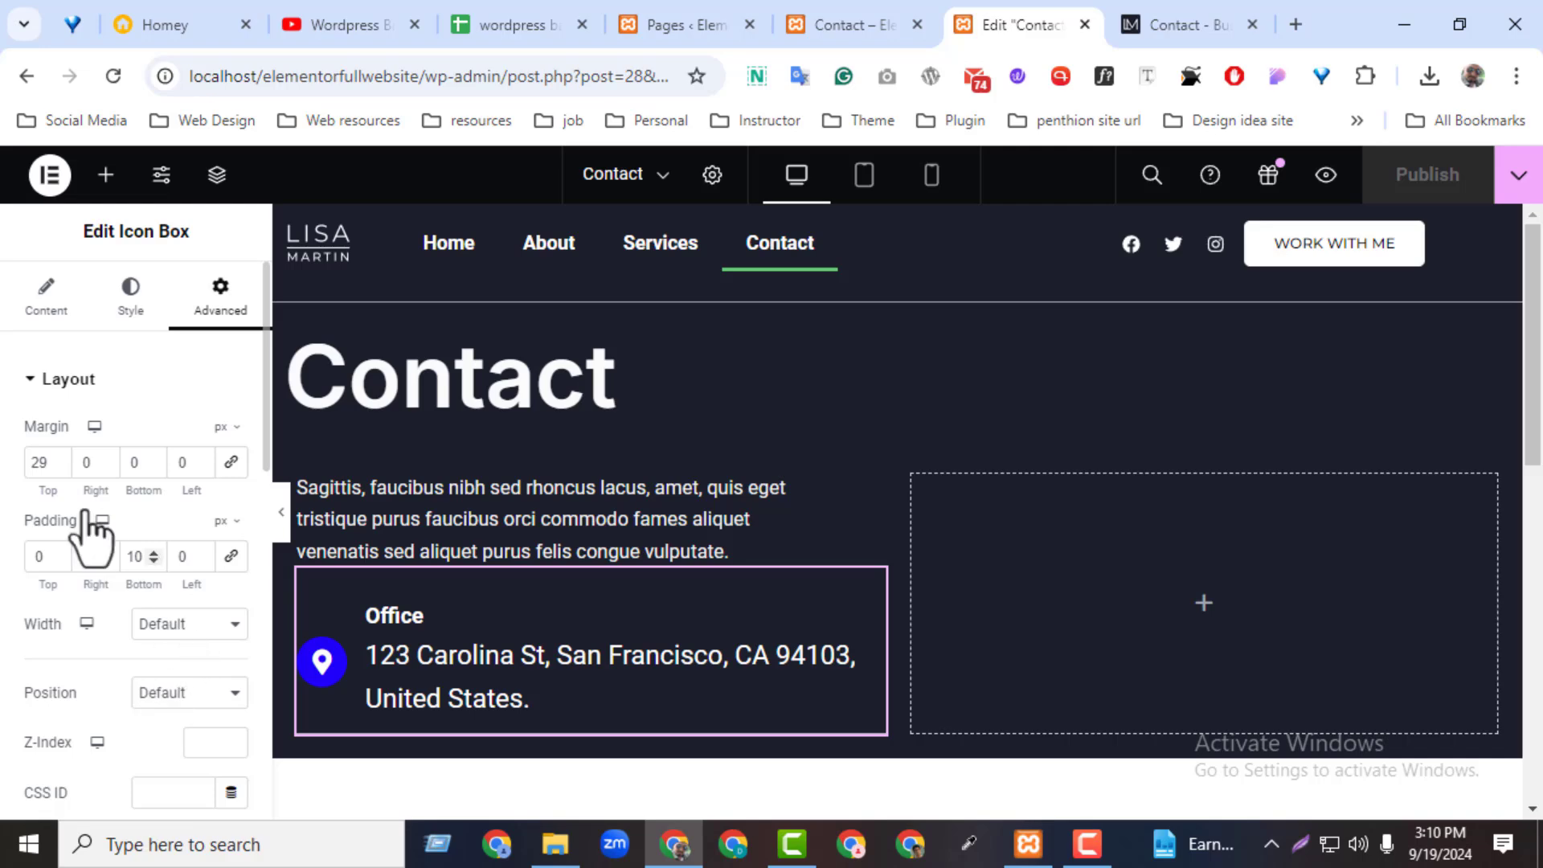
pyautogui.click(77, 390)
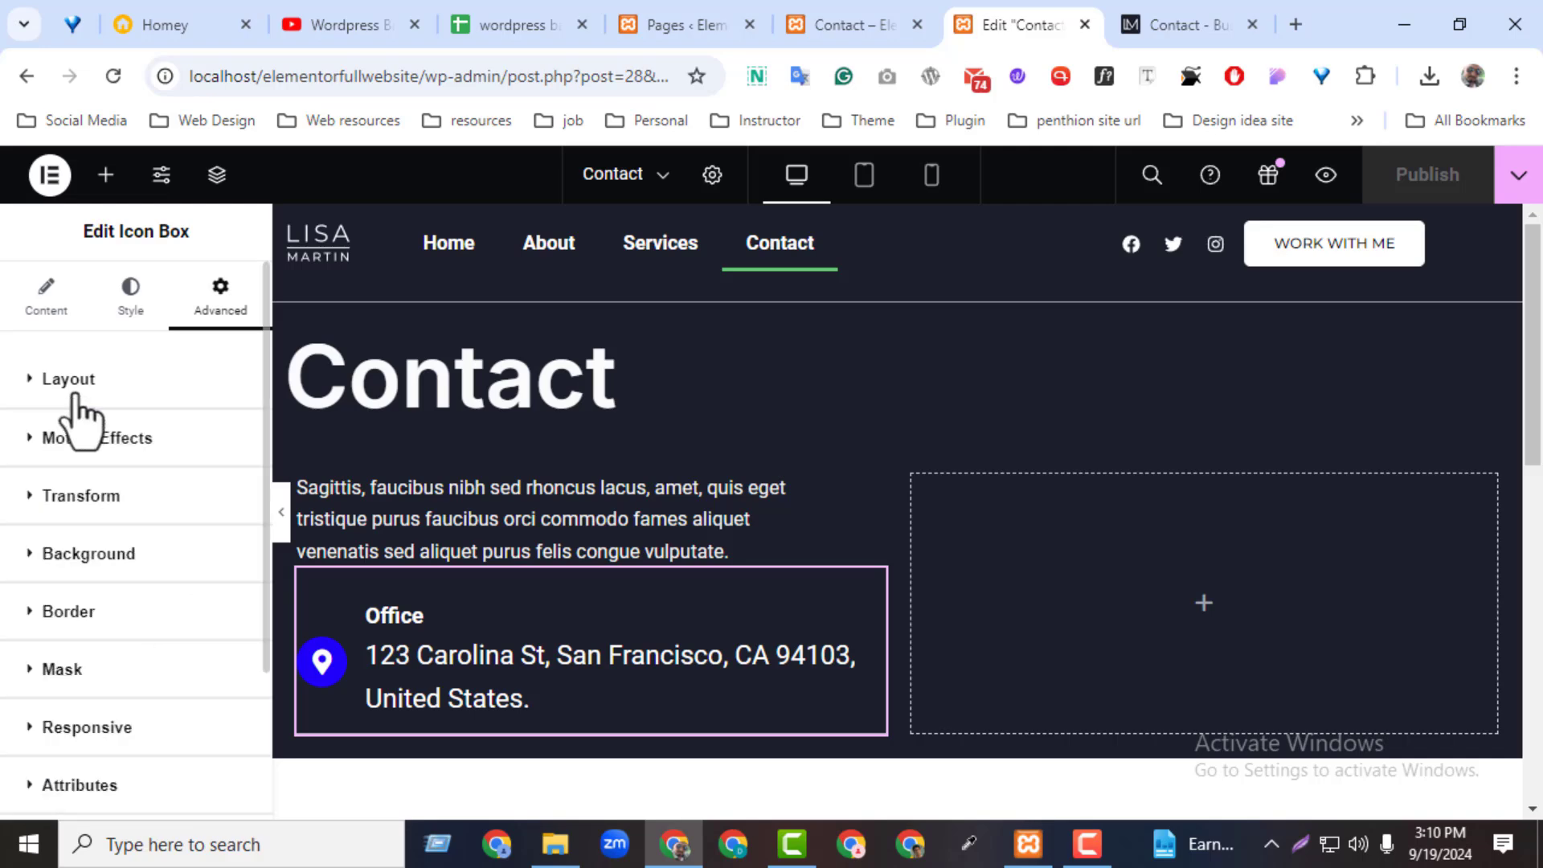
pyautogui.click(103, 635)
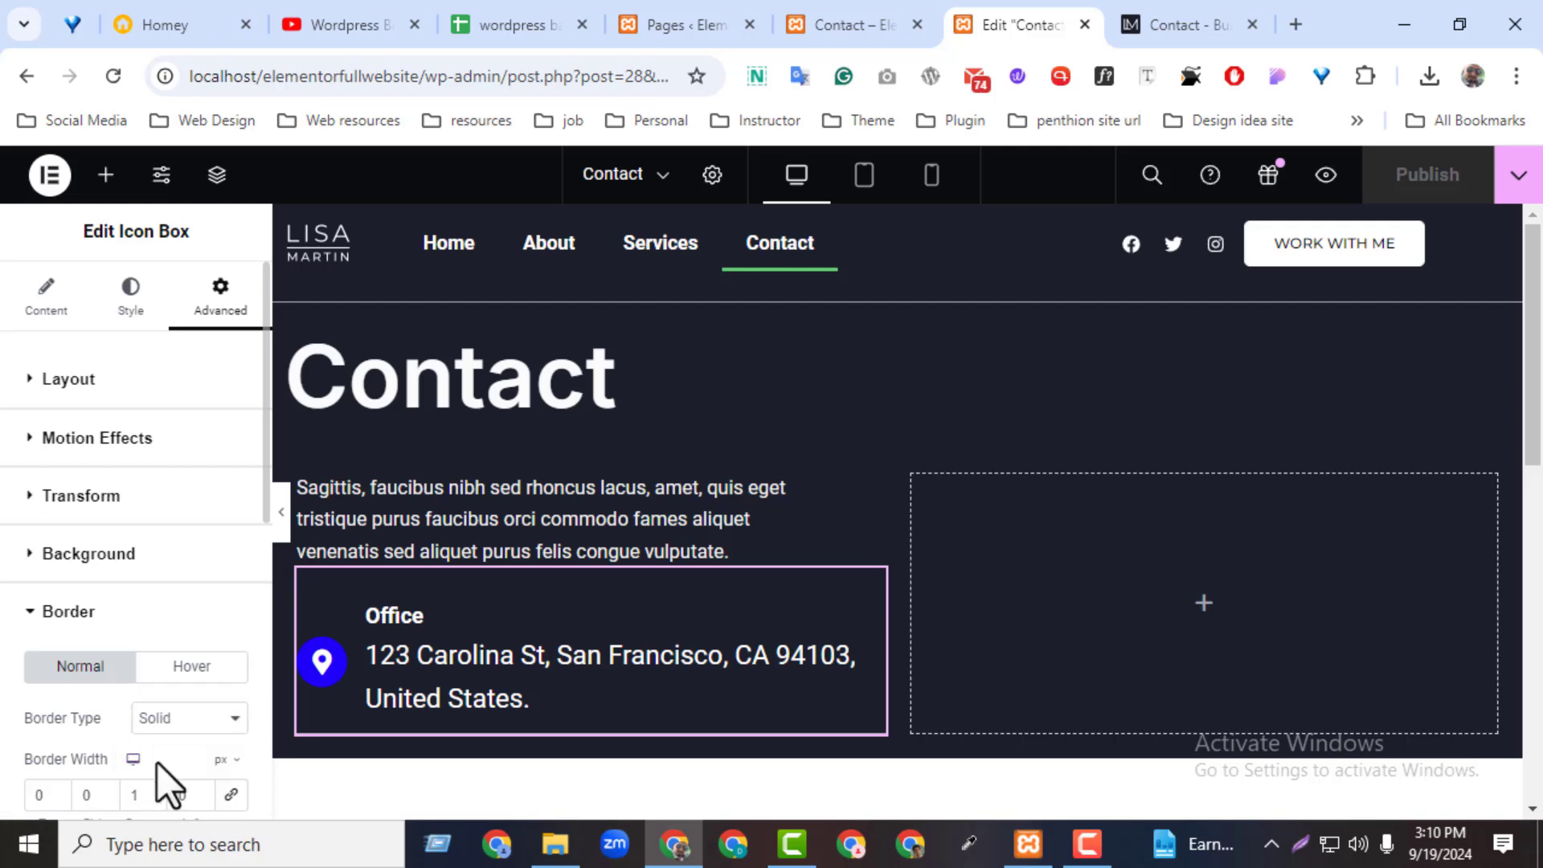
pyautogui.scroll(-2, 157, 764)
pyautogui.click(231, 717)
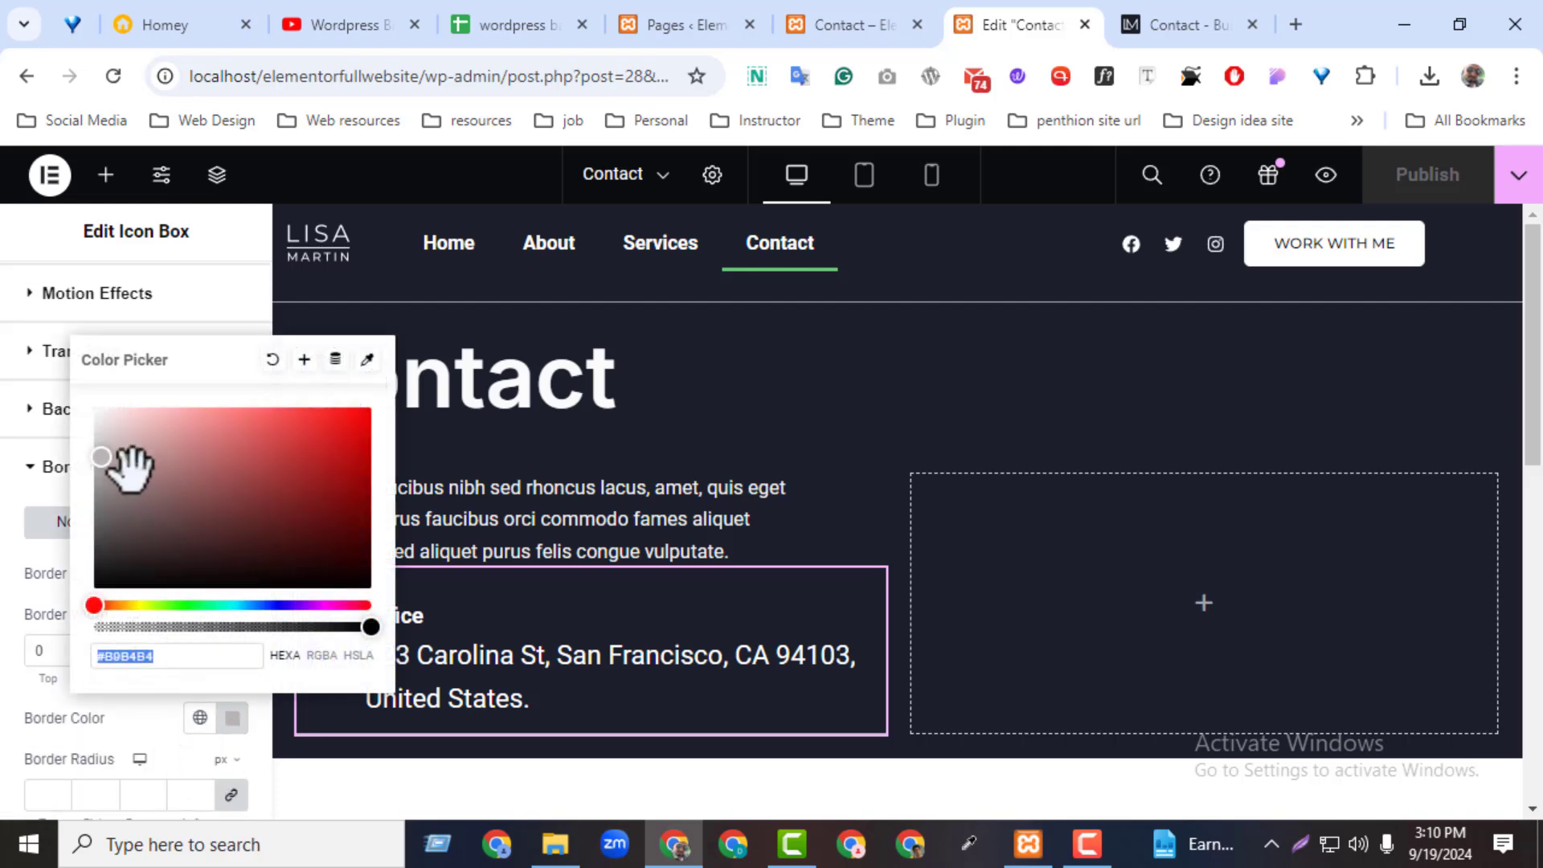
pyautogui.moveTo(95, 470); pyautogui.dragTo(84, 498)
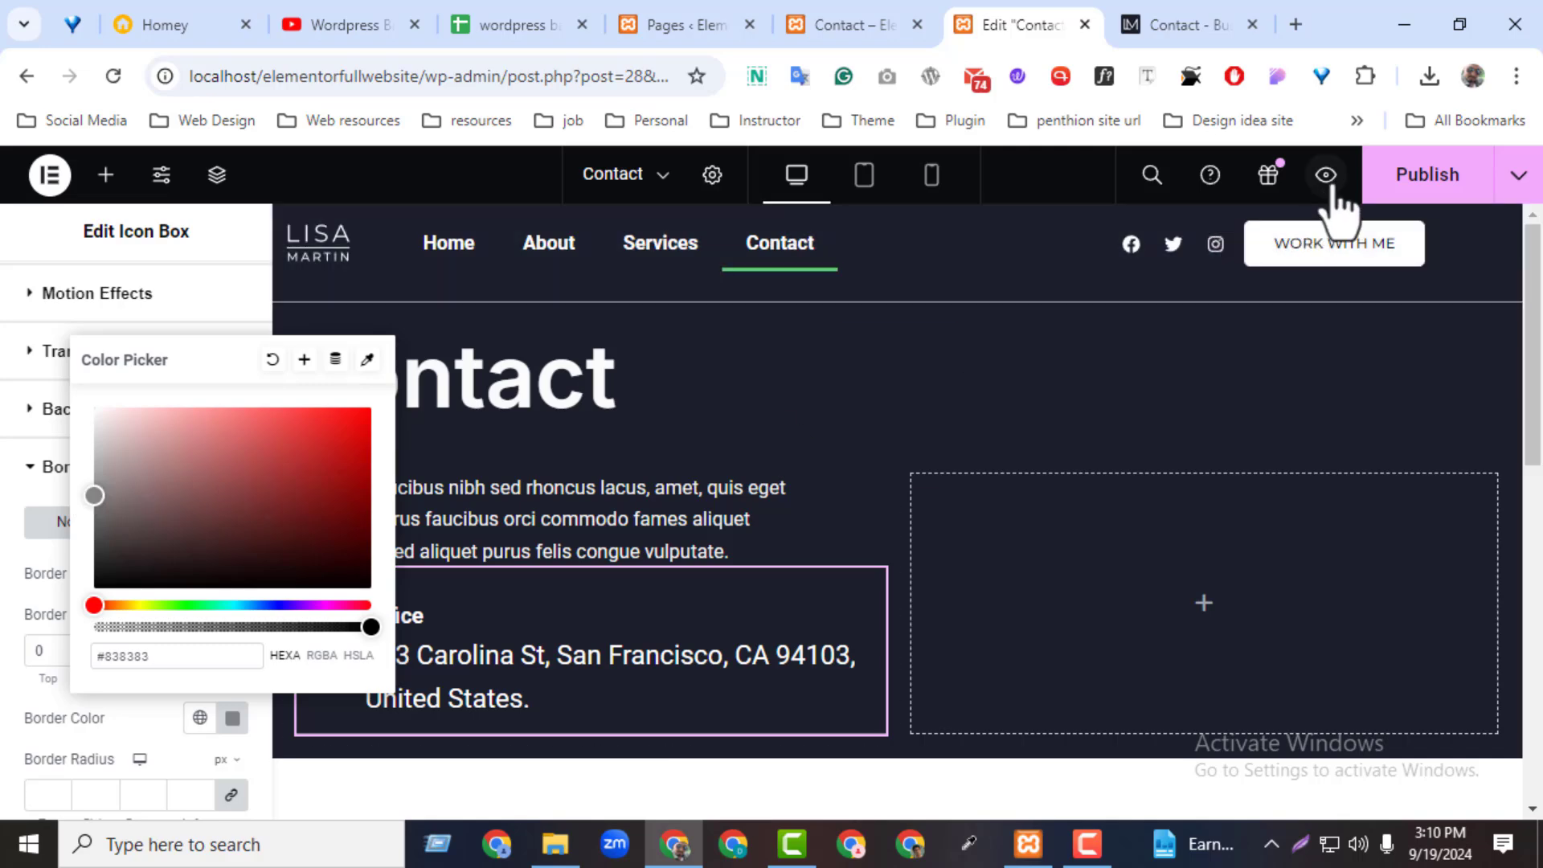
# - Publish the Contact page and reload it on the live site to check the divider line
pyautogui.click(1395, 178)
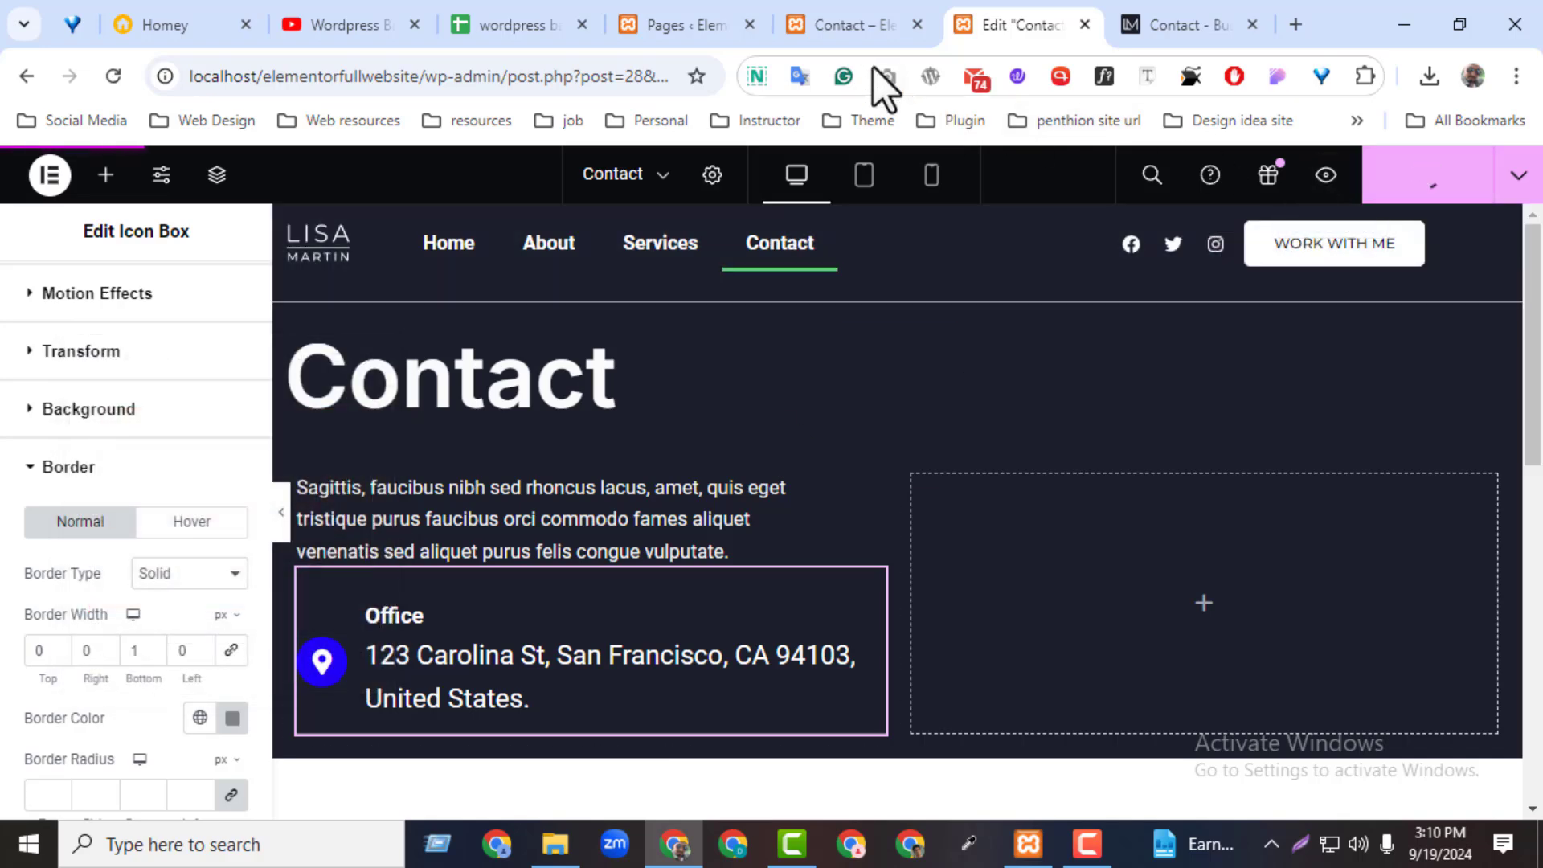
pyautogui.click(838, 23)
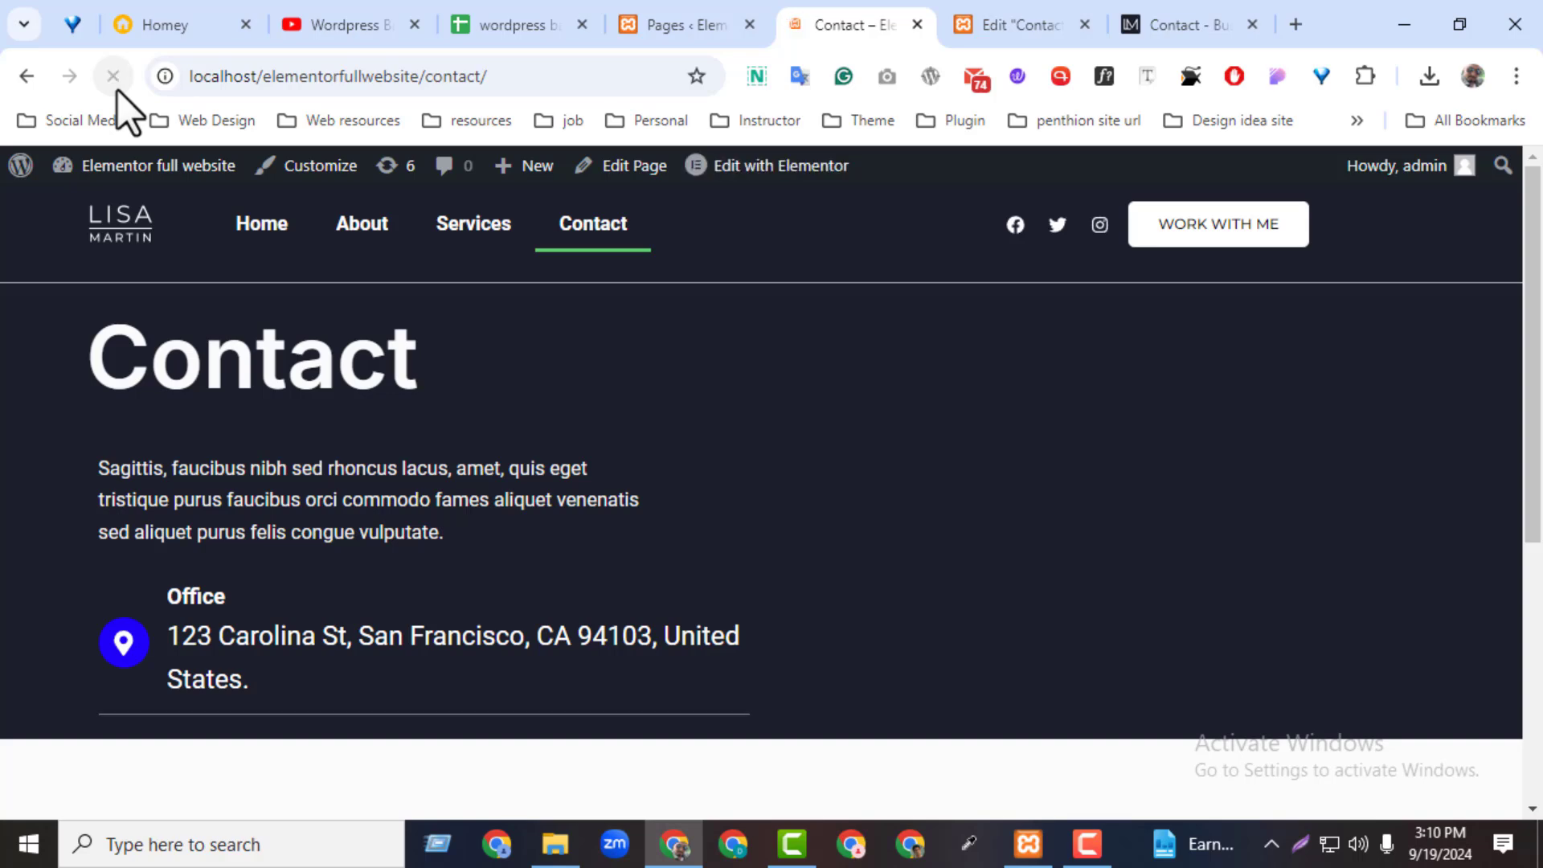
pyautogui.click(1009, 26)
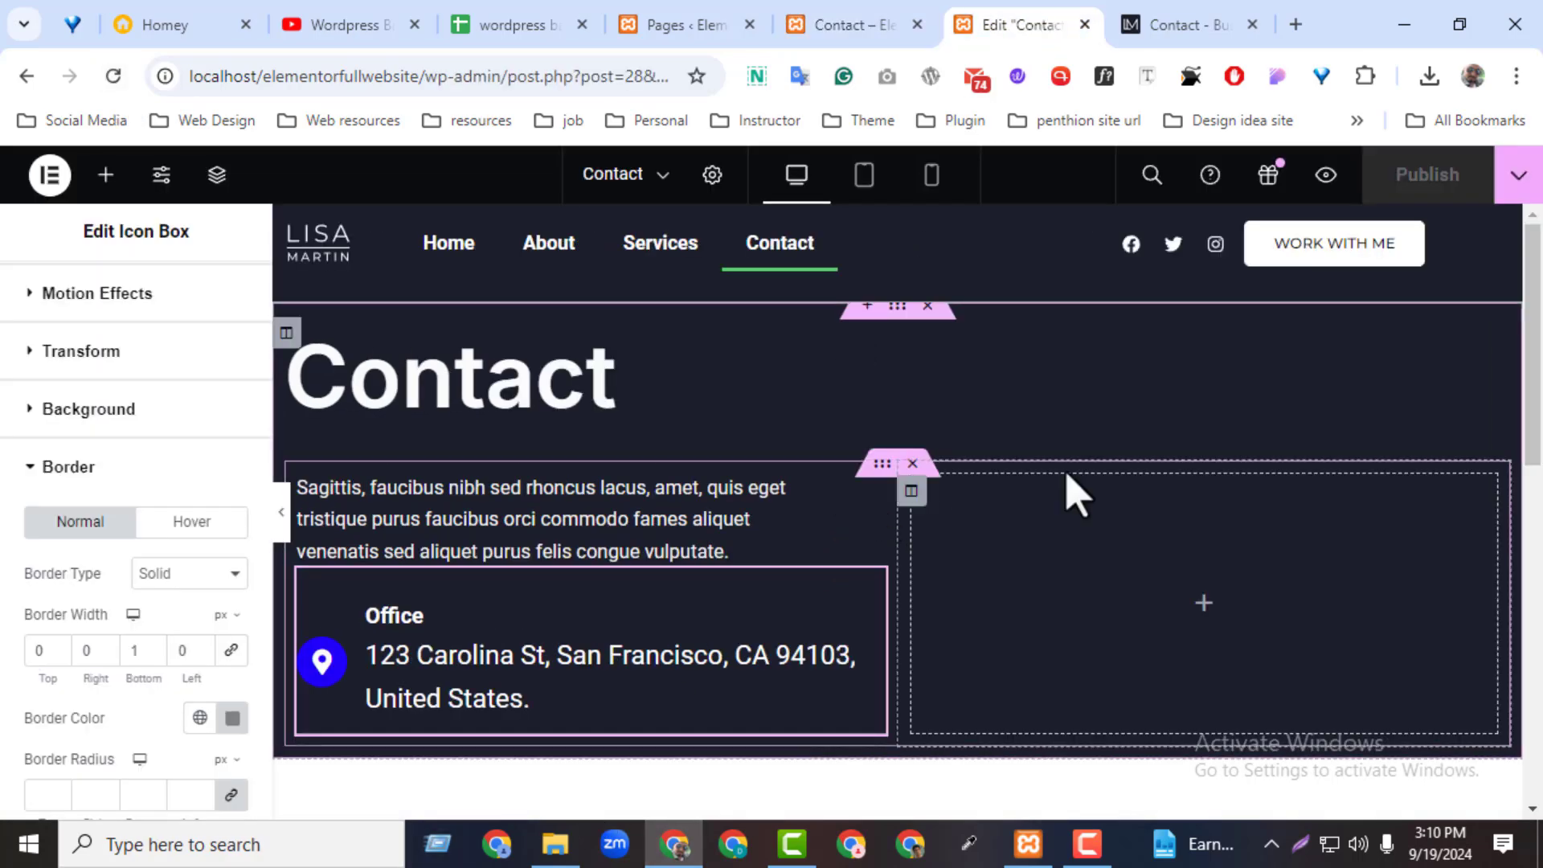
# - Check the demo site's contact list and duplicate the Office icon box twice so three boxes are stacked below the intro text
pyautogui.click(1187, 22)
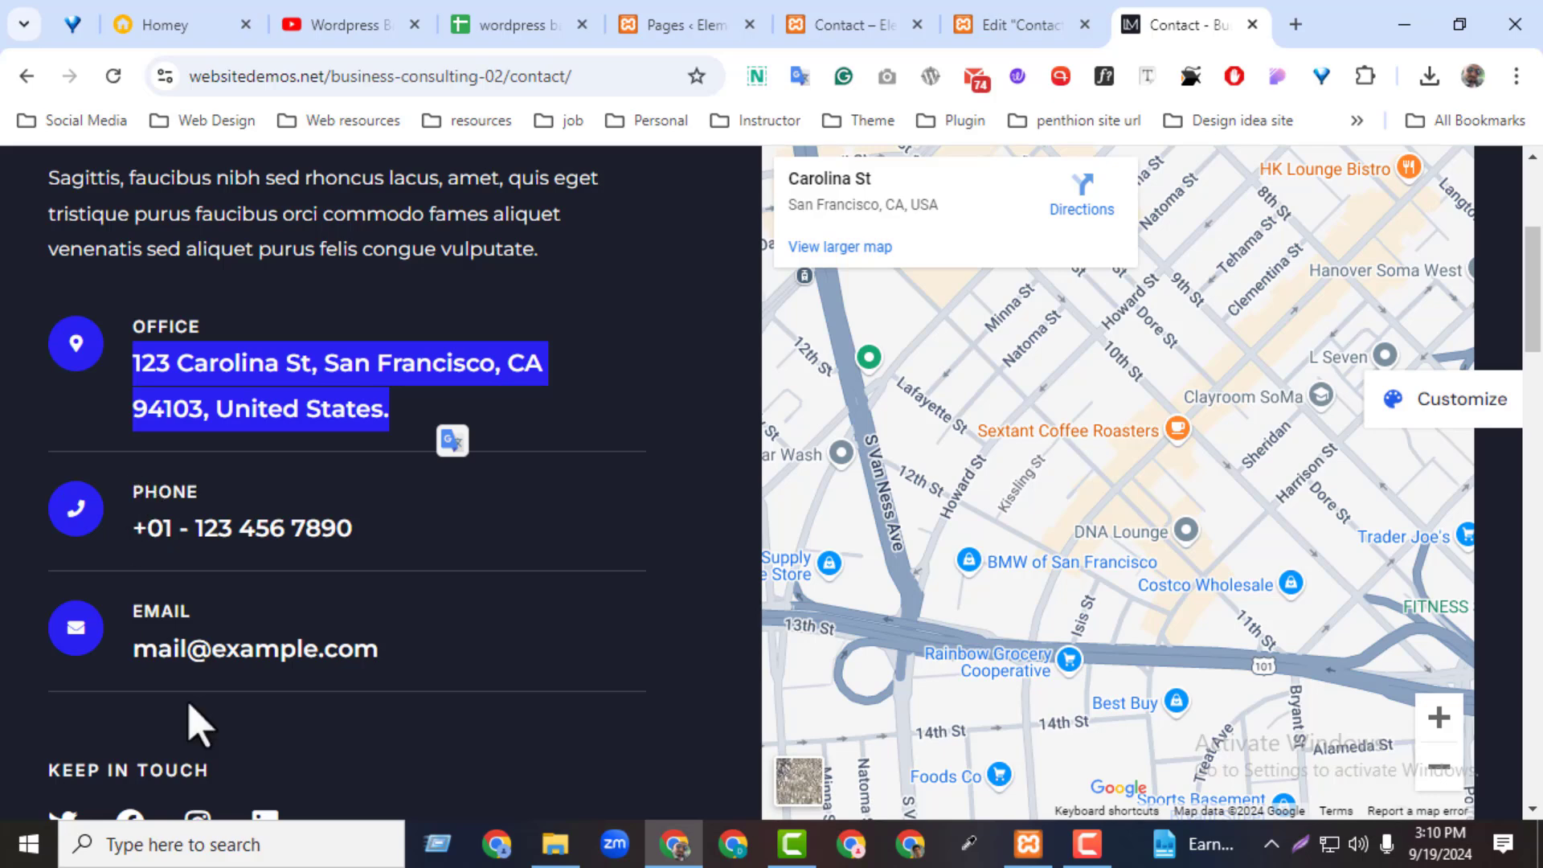
pyautogui.click(1074, 23)
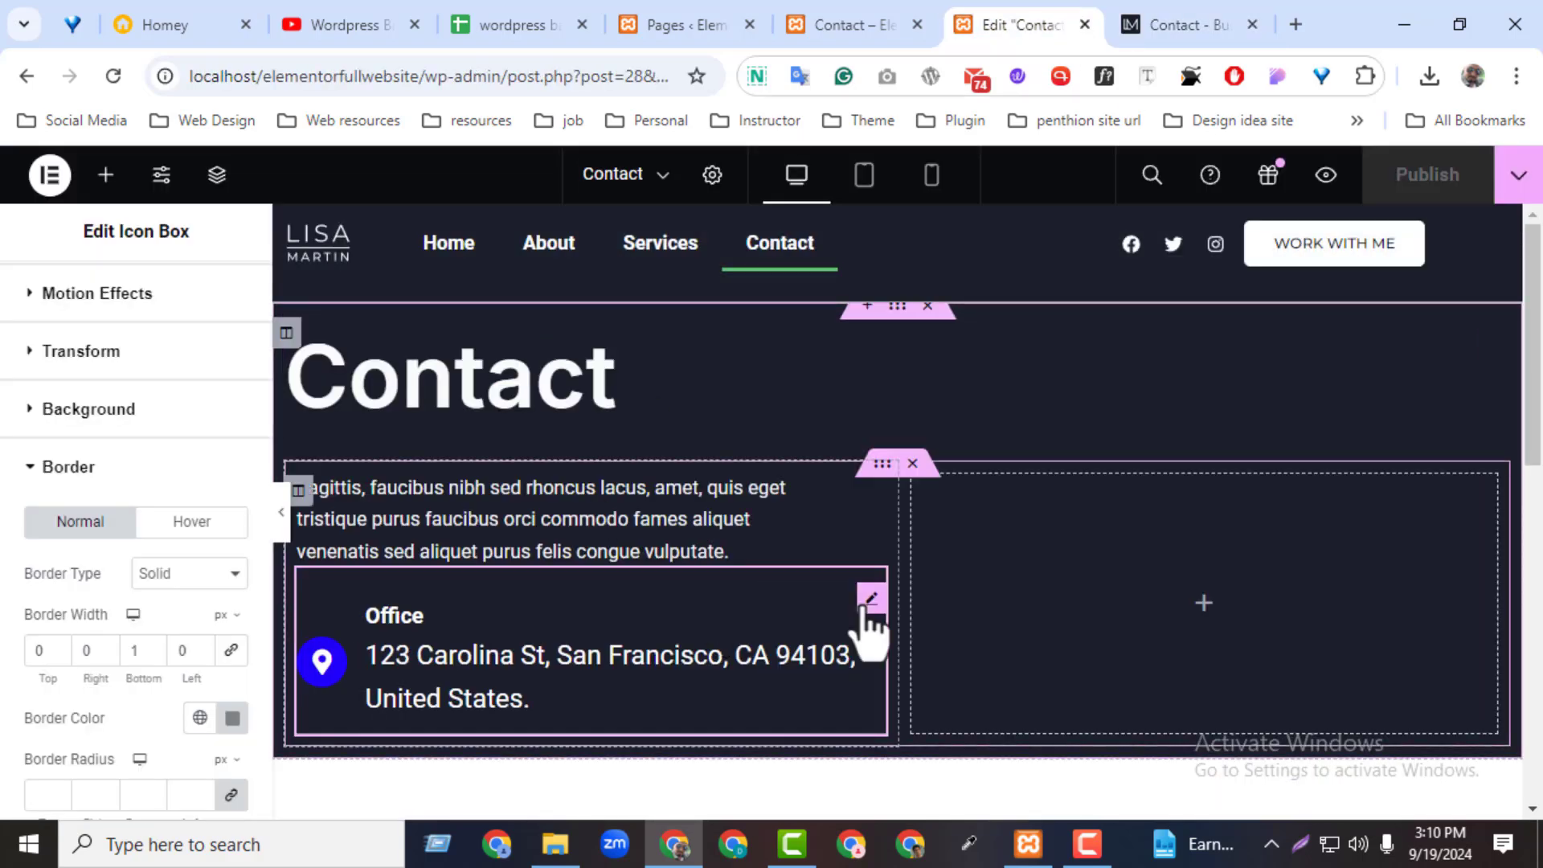
pyautogui.rightClick(864, 615)
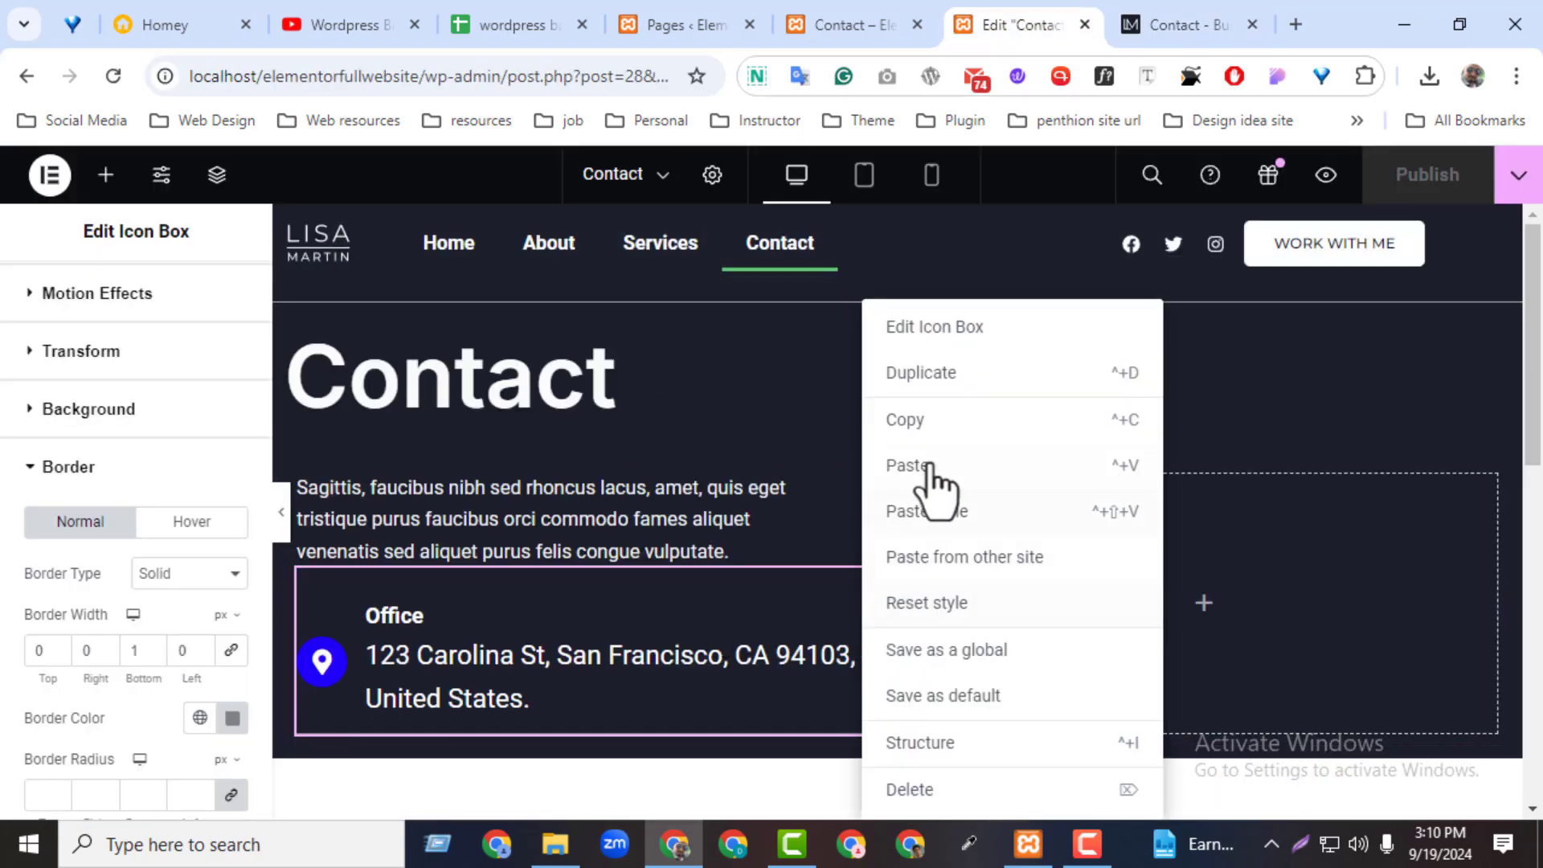
pyautogui.click(931, 374)
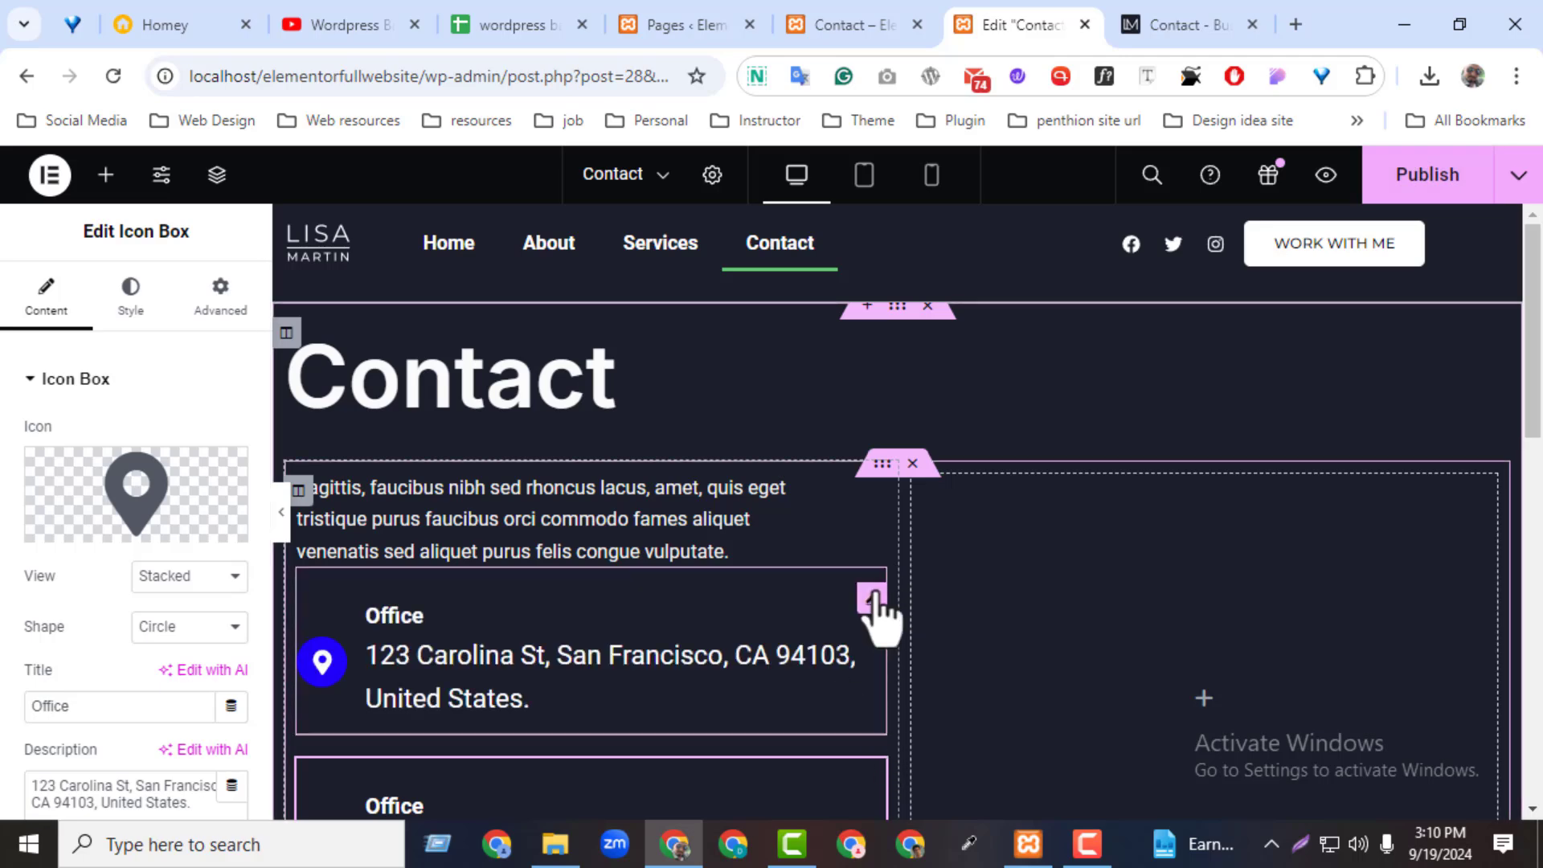
pyautogui.rightClick(874, 604)
pyautogui.click(922, 421)
pyautogui.scroll(-3, 958, 396)
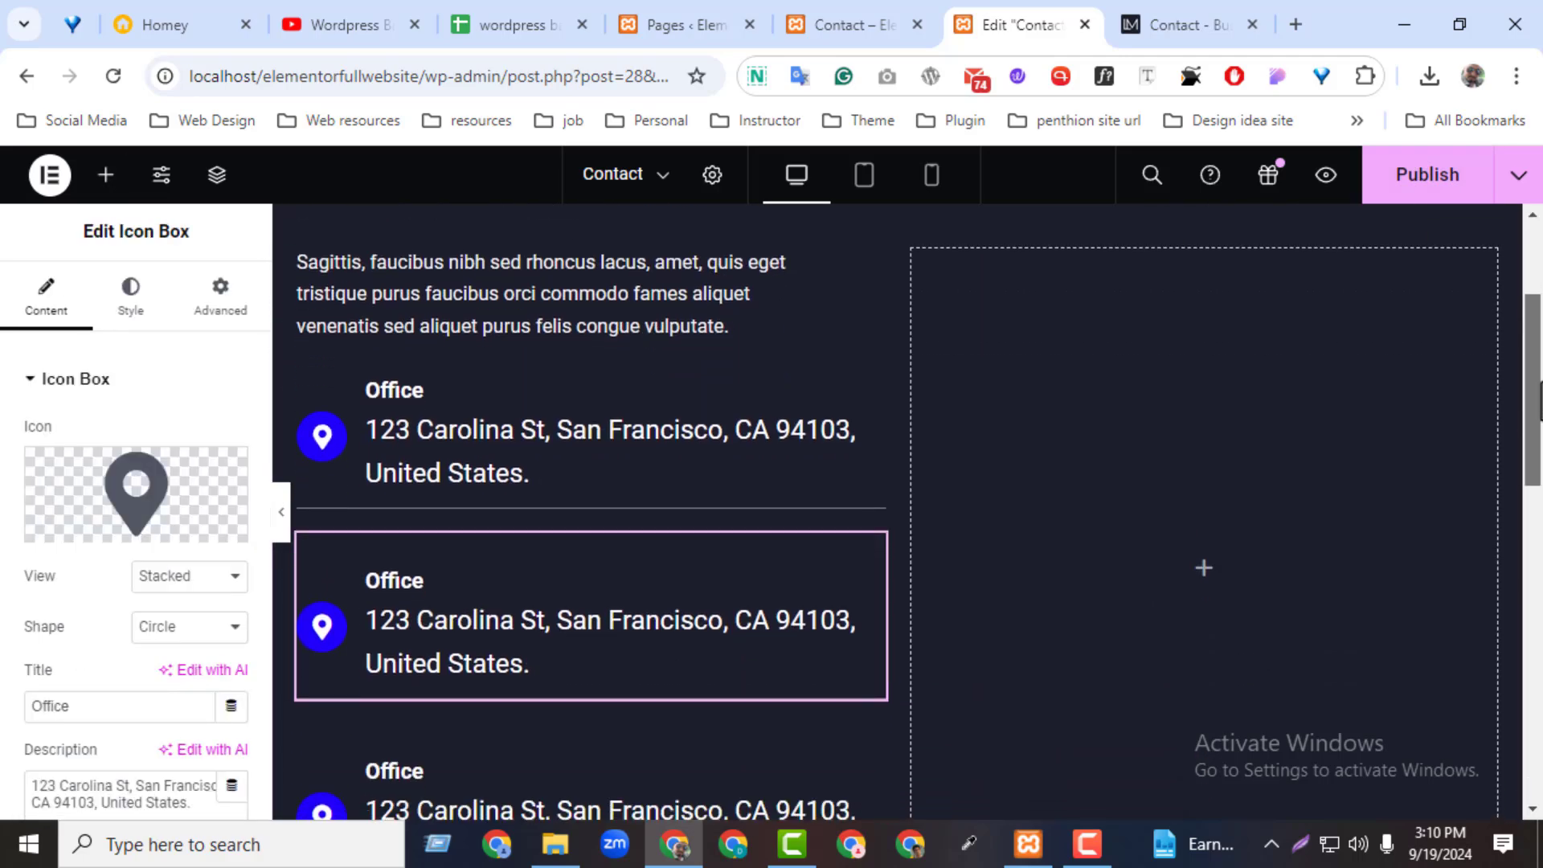
pyautogui.scroll(-2, 1240, 458)
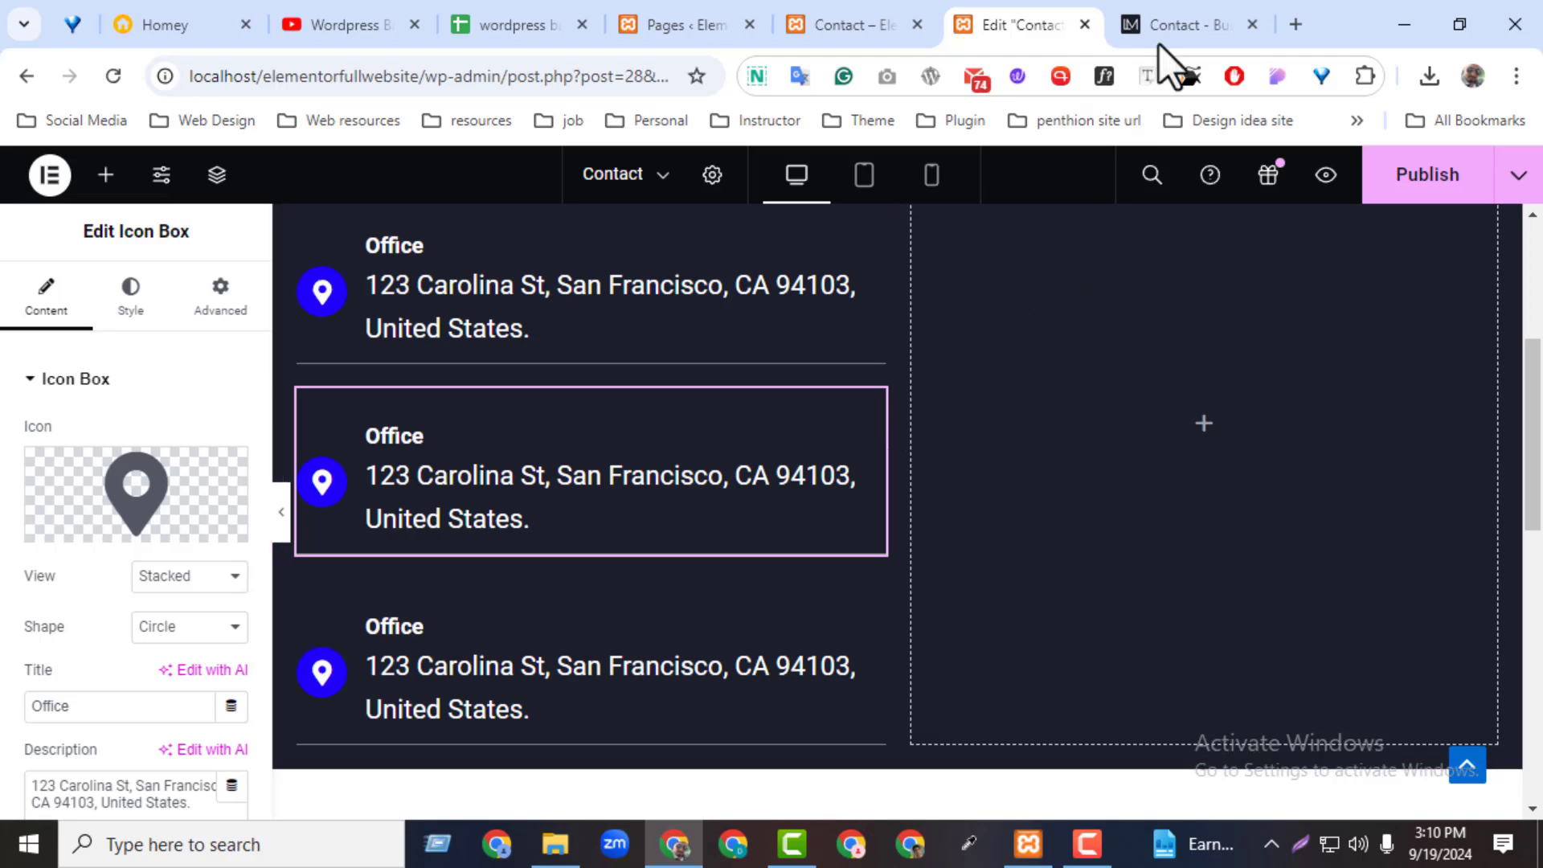
# - Take the second contact heading from the demo site and set the middle icon box's title to Phone
pyautogui.click(1174, 25)
pyautogui.click(152, 491)
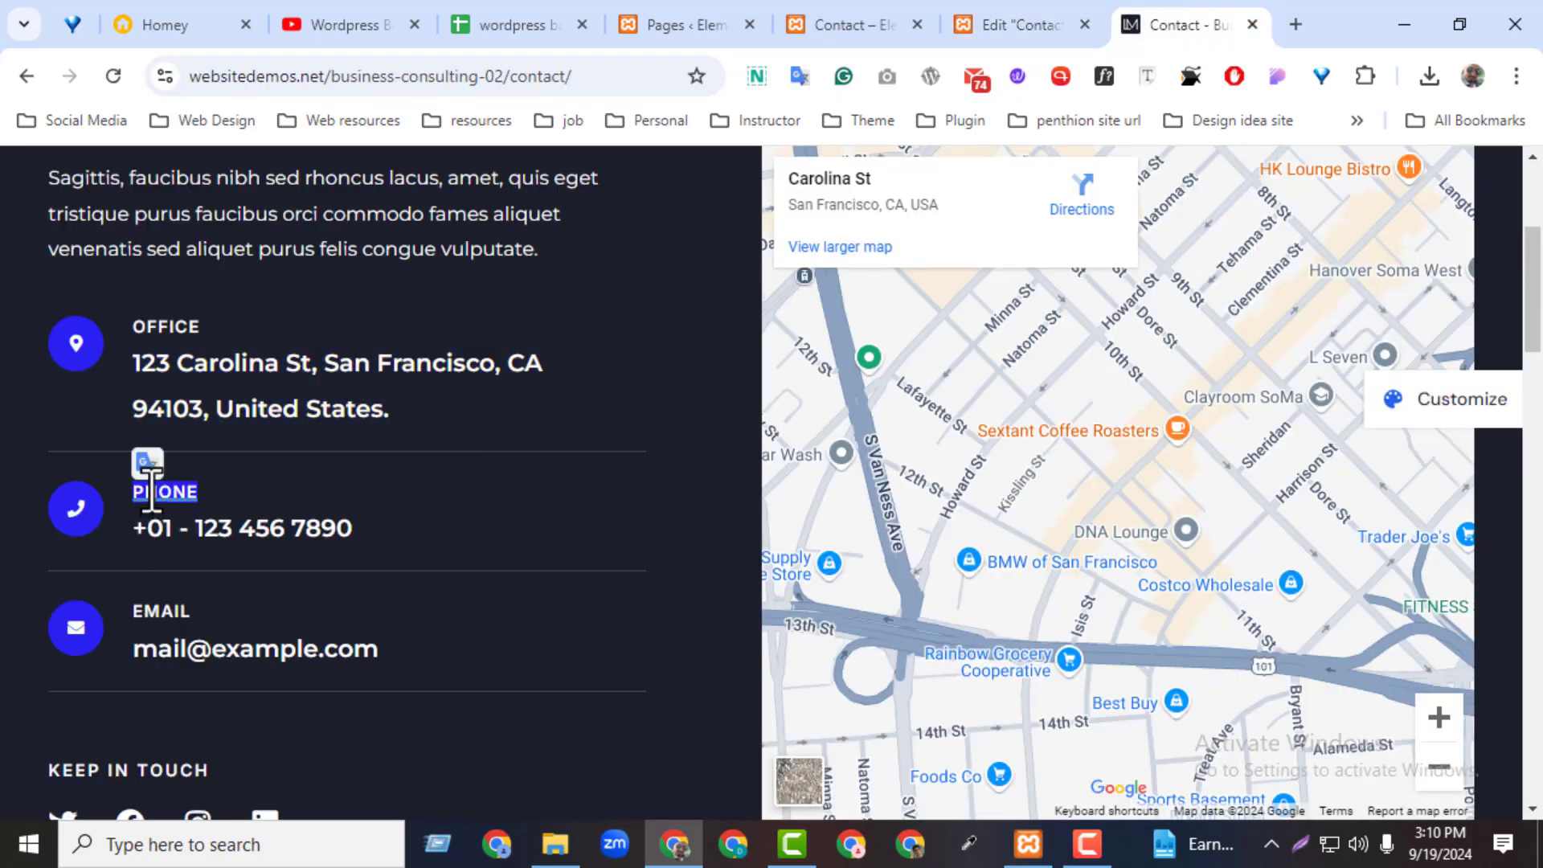
pyautogui.click(1001, 20)
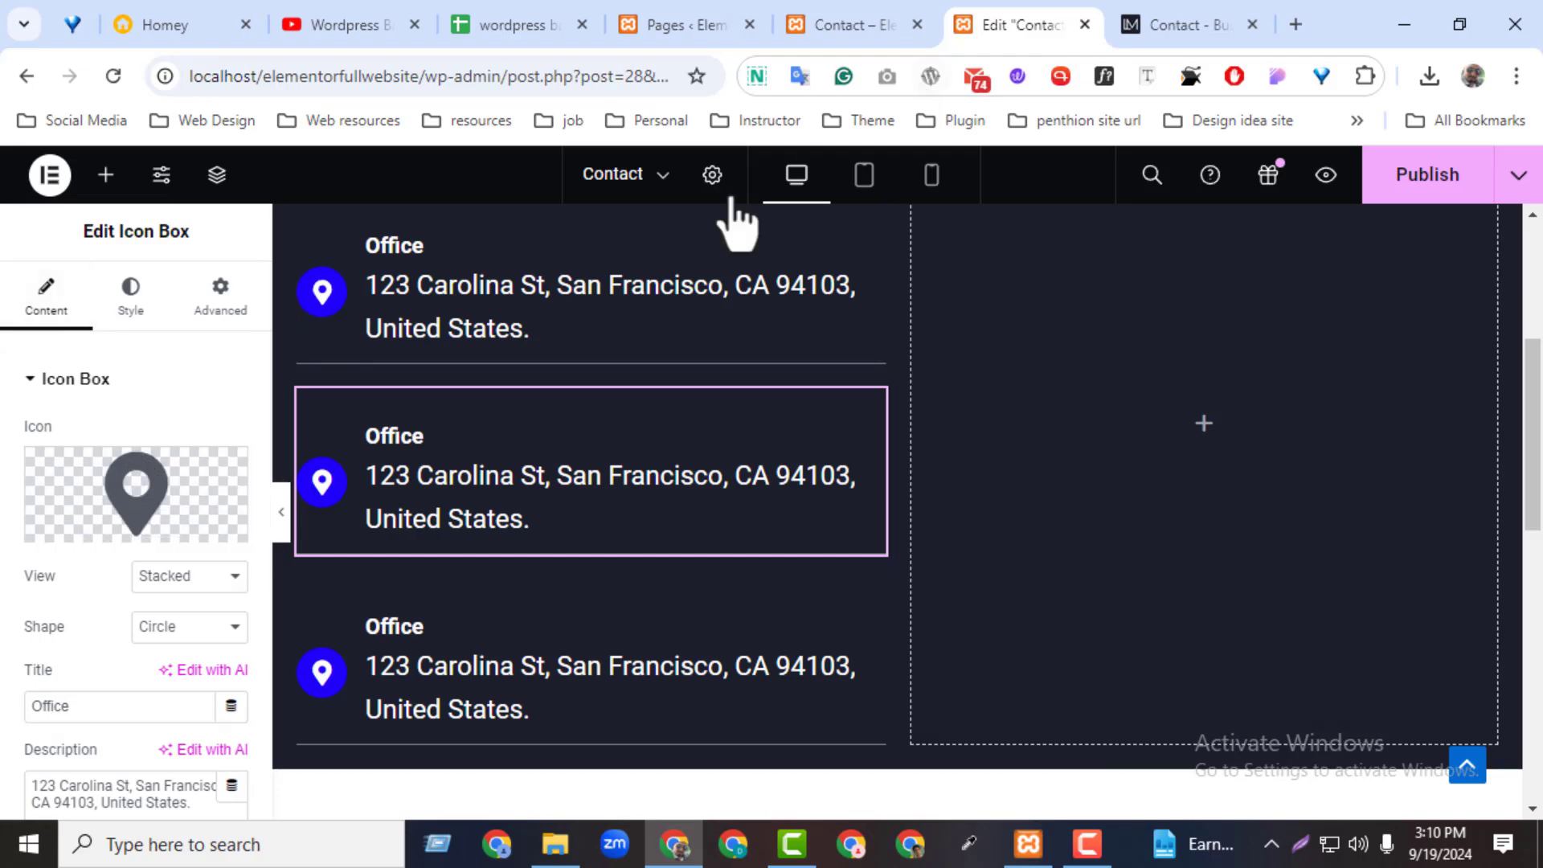
pyautogui.moveTo(182, 465)
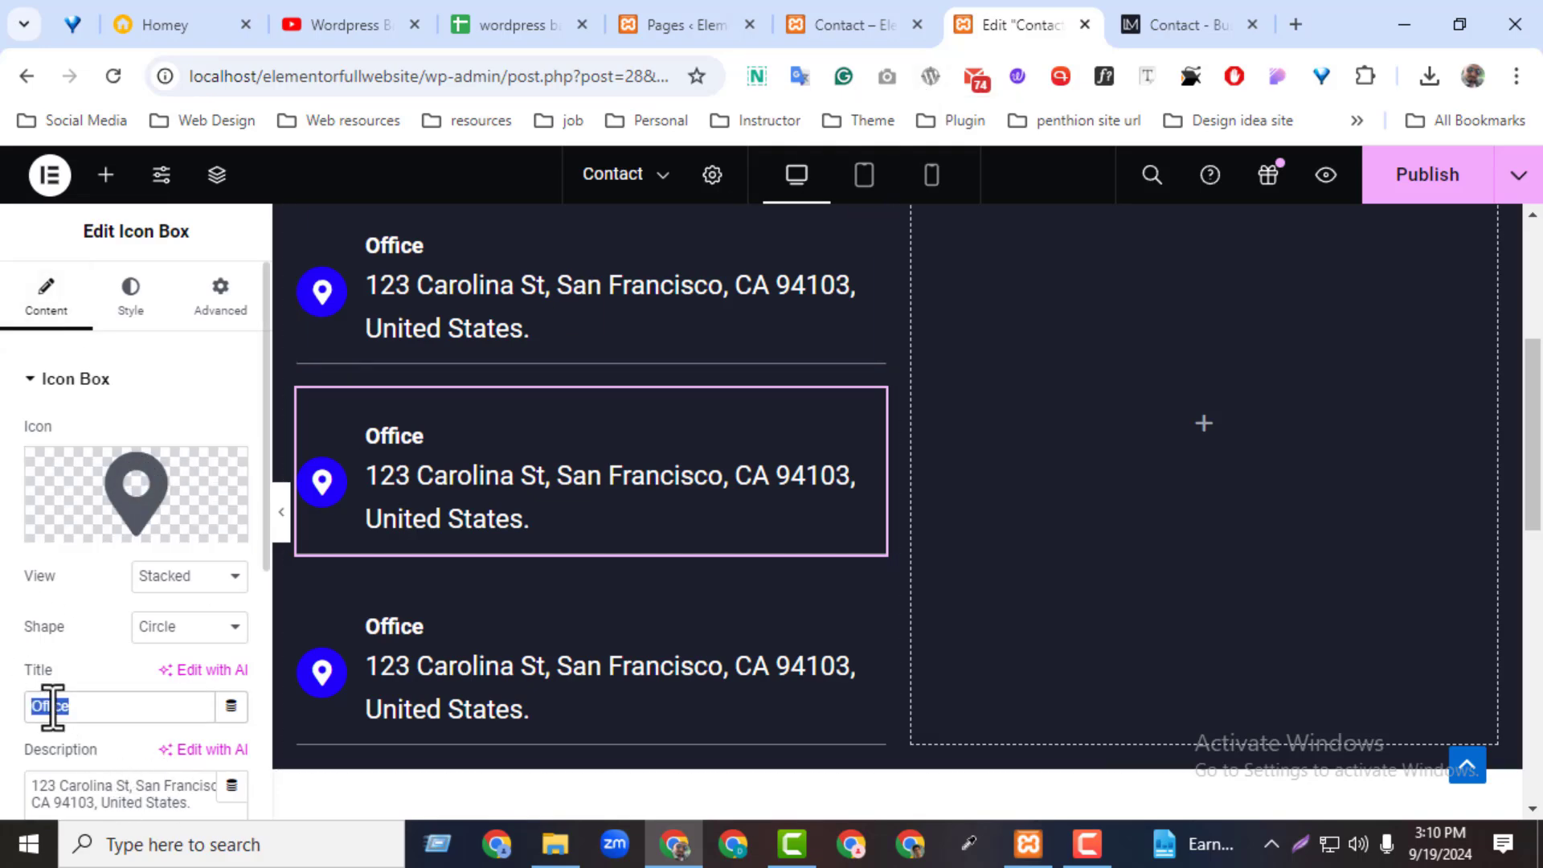
pyautogui.write('Phone')
# - Copy the phone number from the demo site and paste it as the Phone icon box's description
pyautogui.click(1181, 24)
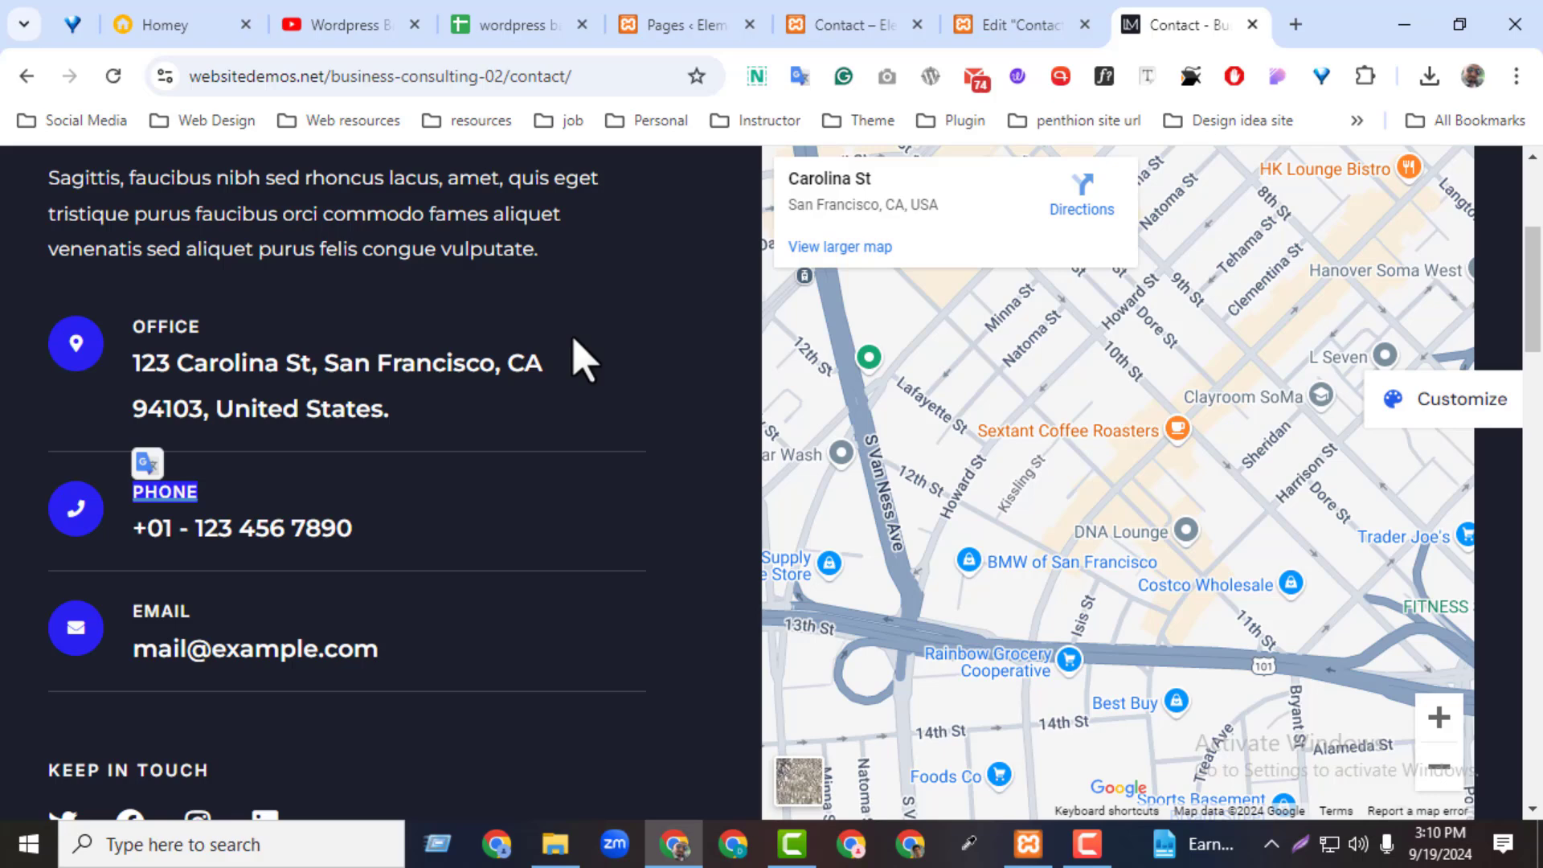
pyautogui.tripleClick(194, 532)
pyautogui.click(961, 25)
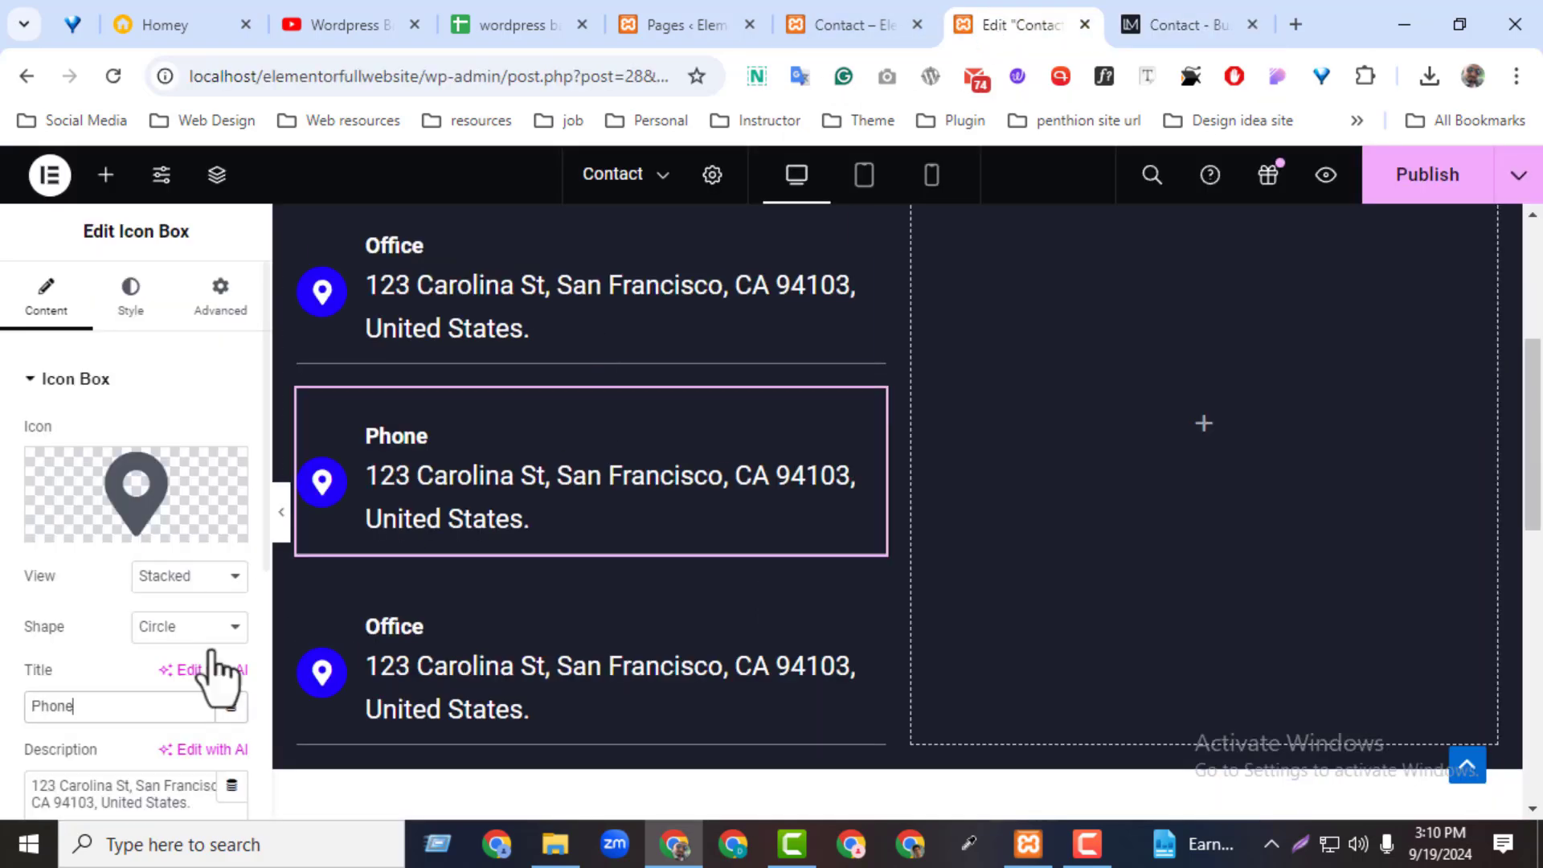
pyautogui.tripleClick(121, 804)
pyautogui.hotkey('ctrl', 'v')
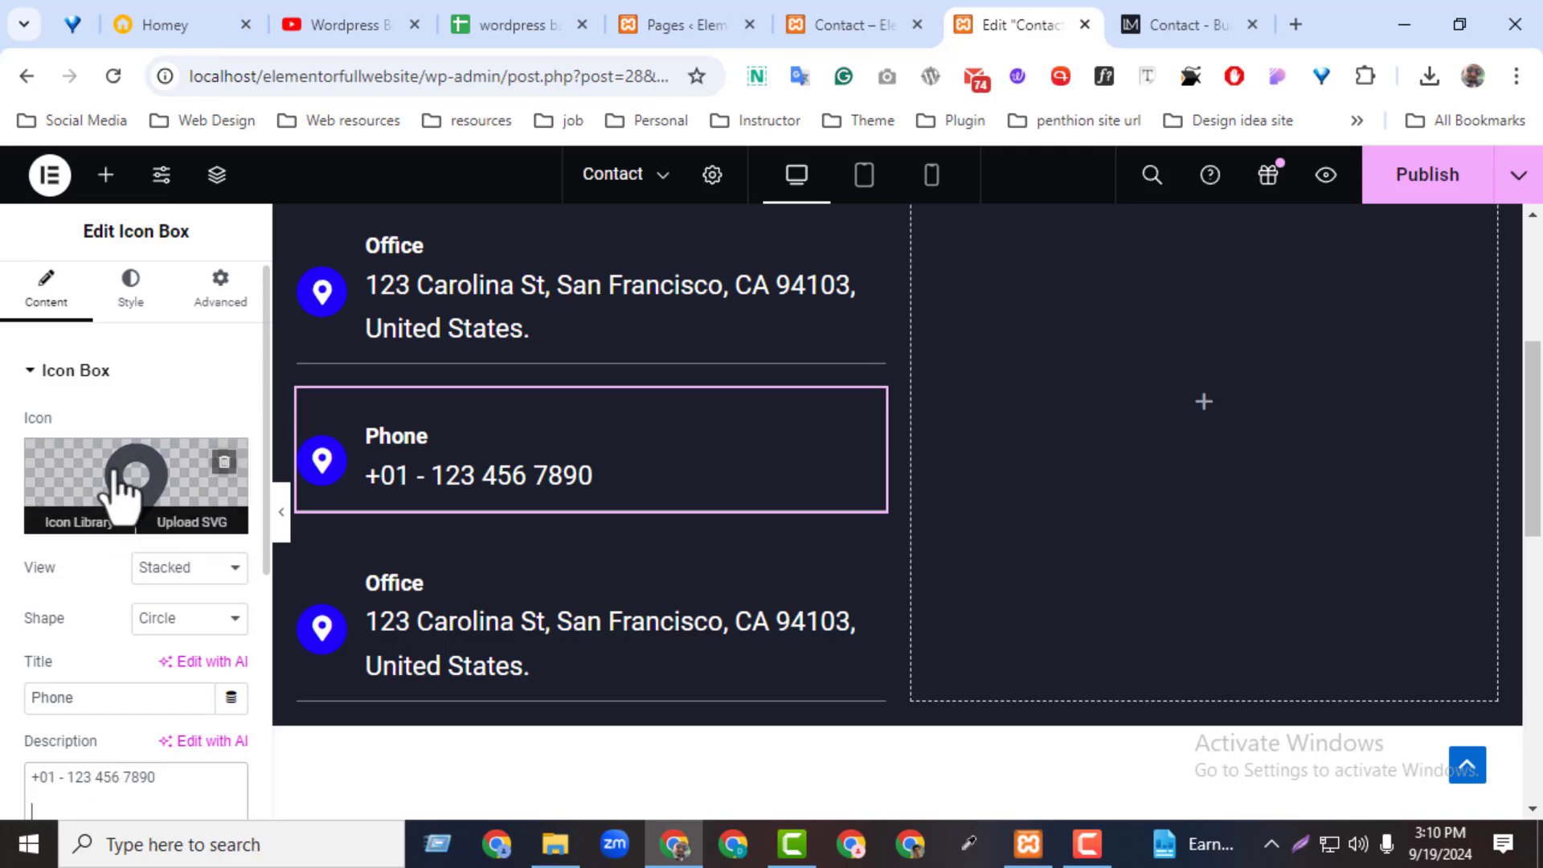
# - Search the icon library for "phon" and insert the alternate phone handset icon into the Phone icon box
pyautogui.click(78, 521)
pyautogui.click(716, 262)
pyautogui.write('c')
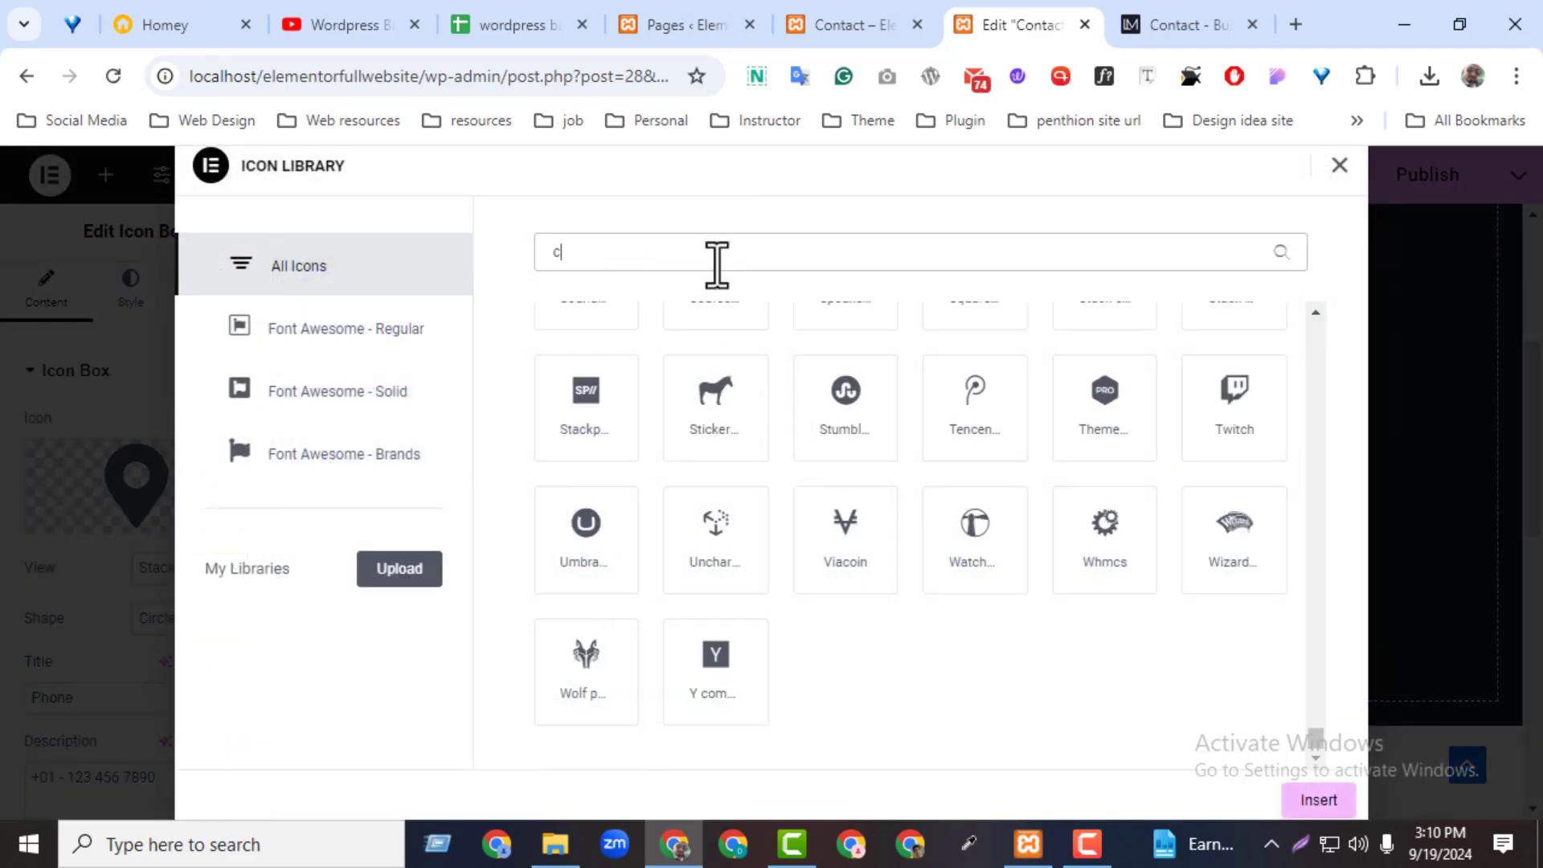
pyautogui.write('all')
pyautogui.press('BackSpace')
pyautogui.press('BackSpace')
pyautogui.press('BackSpace')
pyautogui.press('BackSpace')
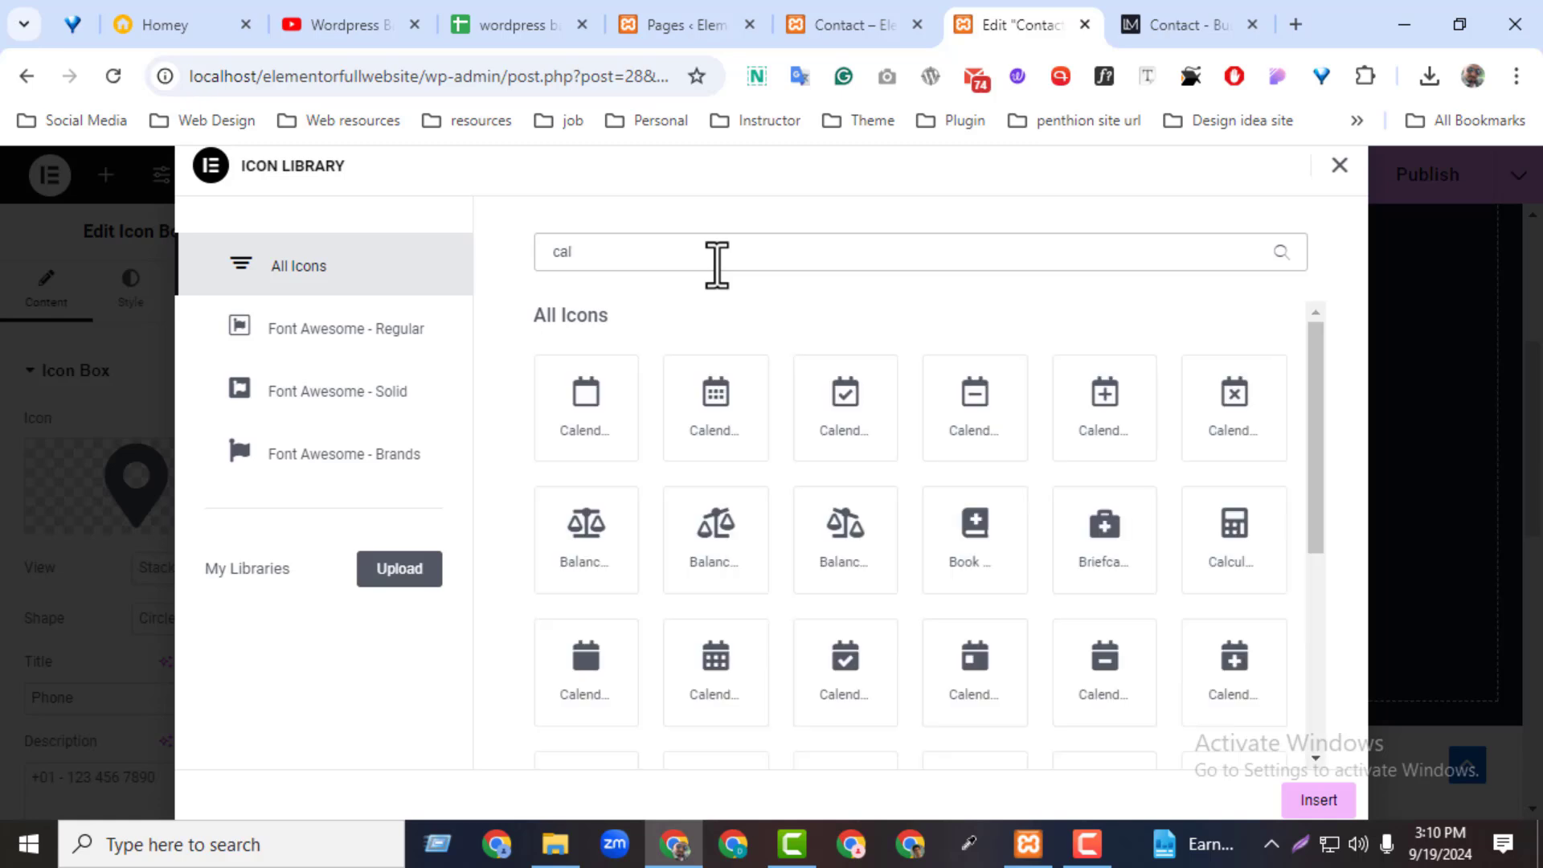
pyautogui.write('c')
pyautogui.press('BackSpace')
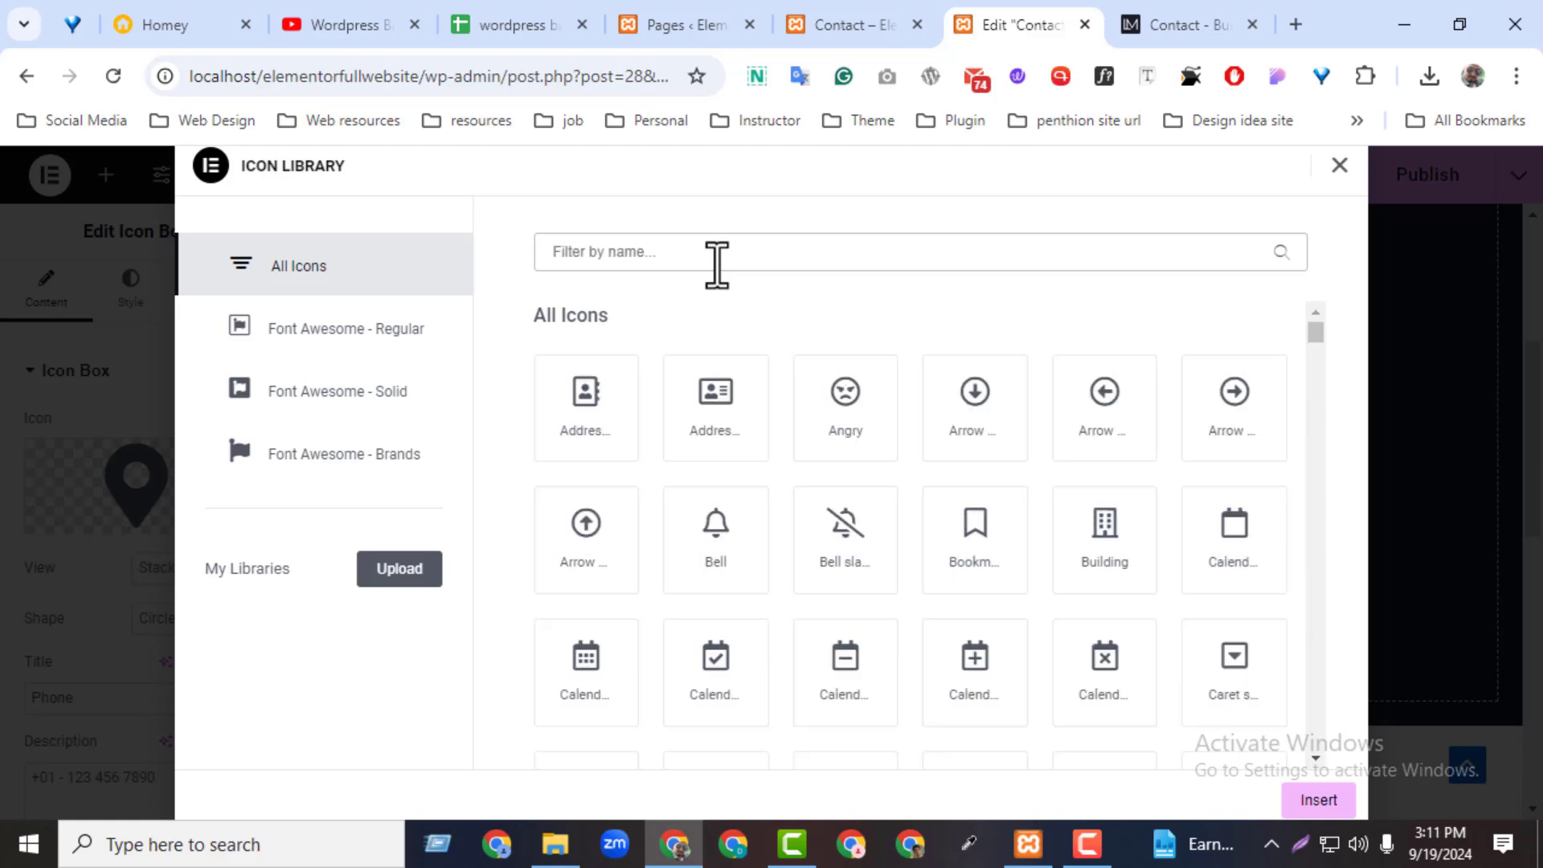
pyautogui.write('phon')
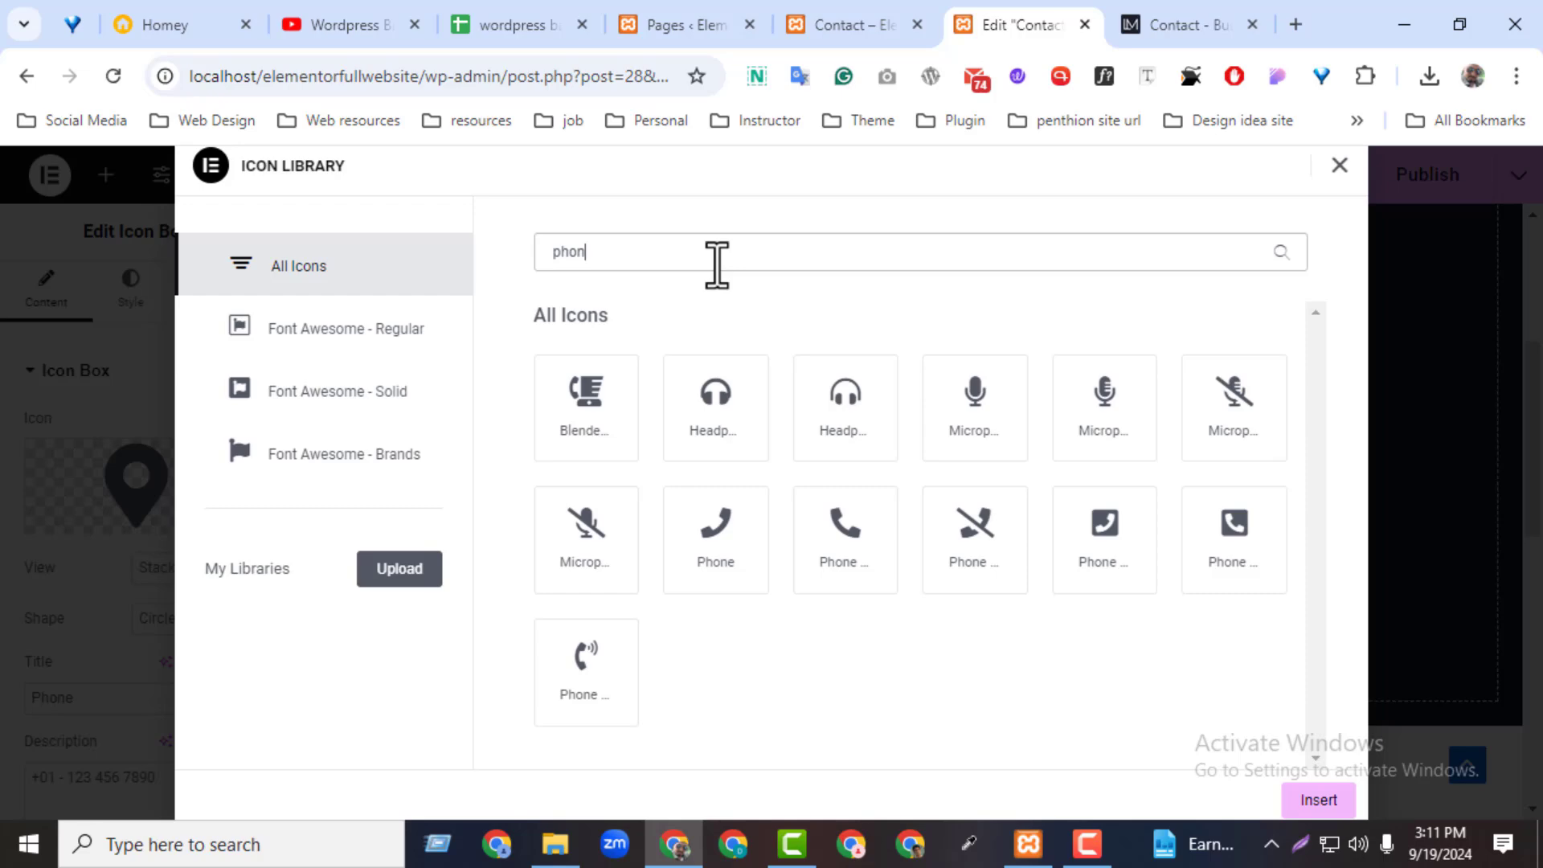
pyautogui.click(836, 537)
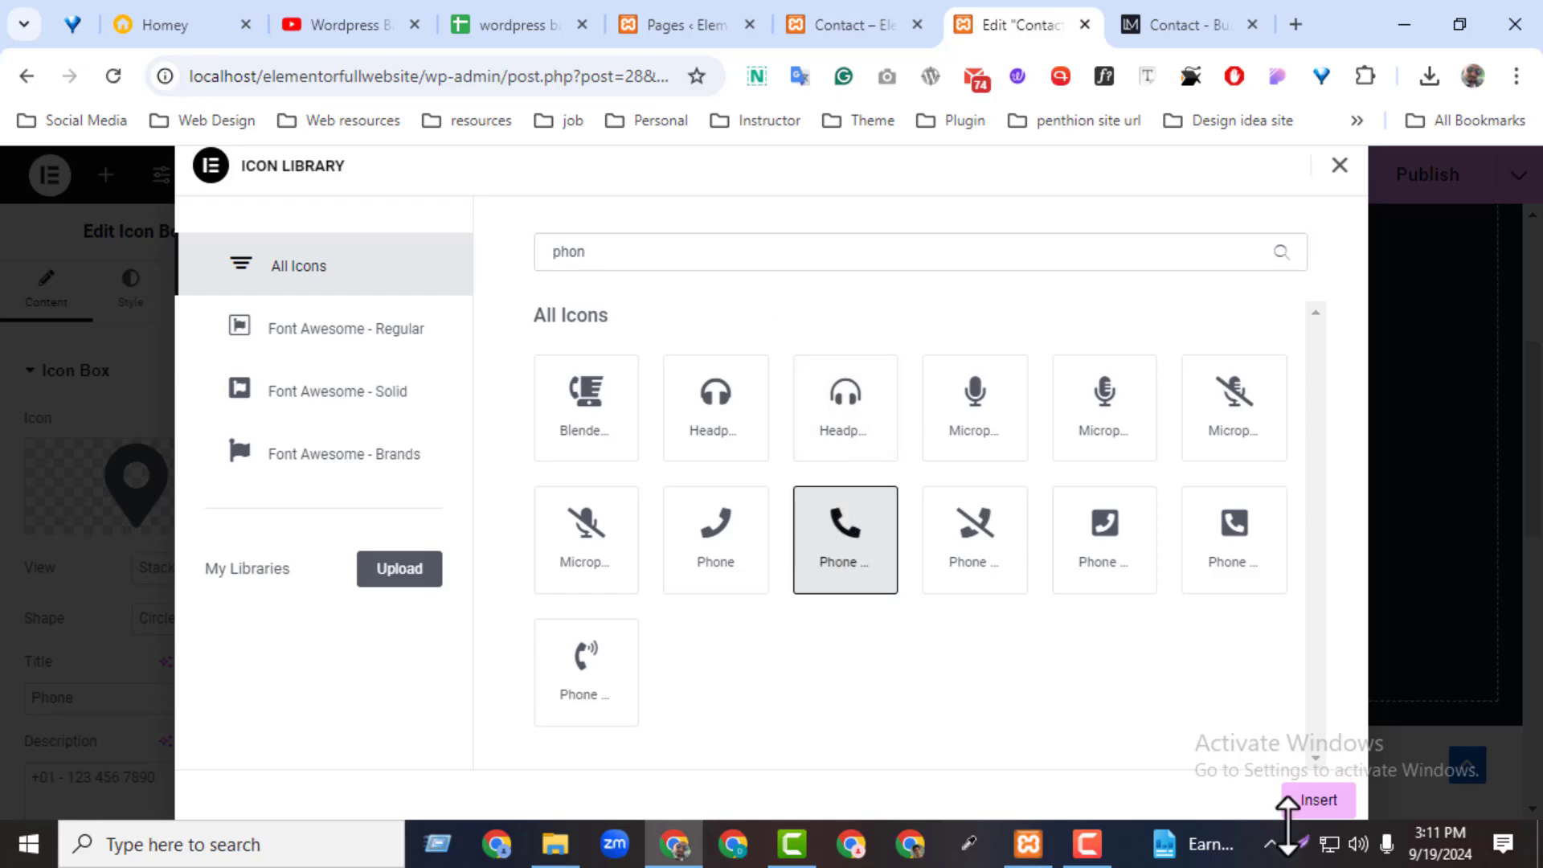
pyautogui.click(1318, 799)
# - Compare the phone icon with the demo site's and switch the Phone icon box to the plain Phone icon
pyautogui.click(1207, 3)
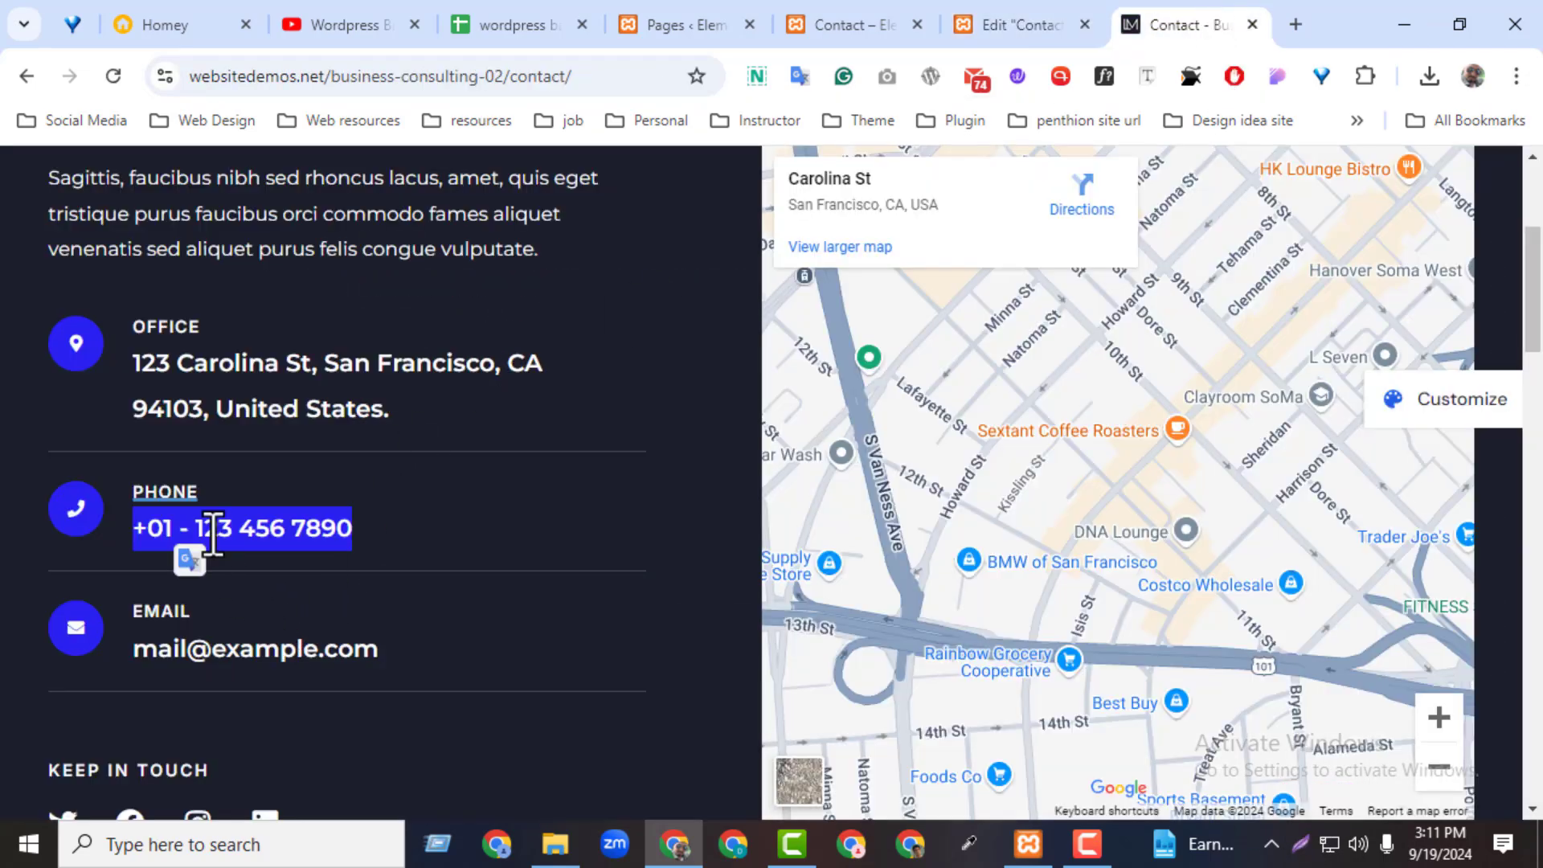
pyautogui.click(982, 38)
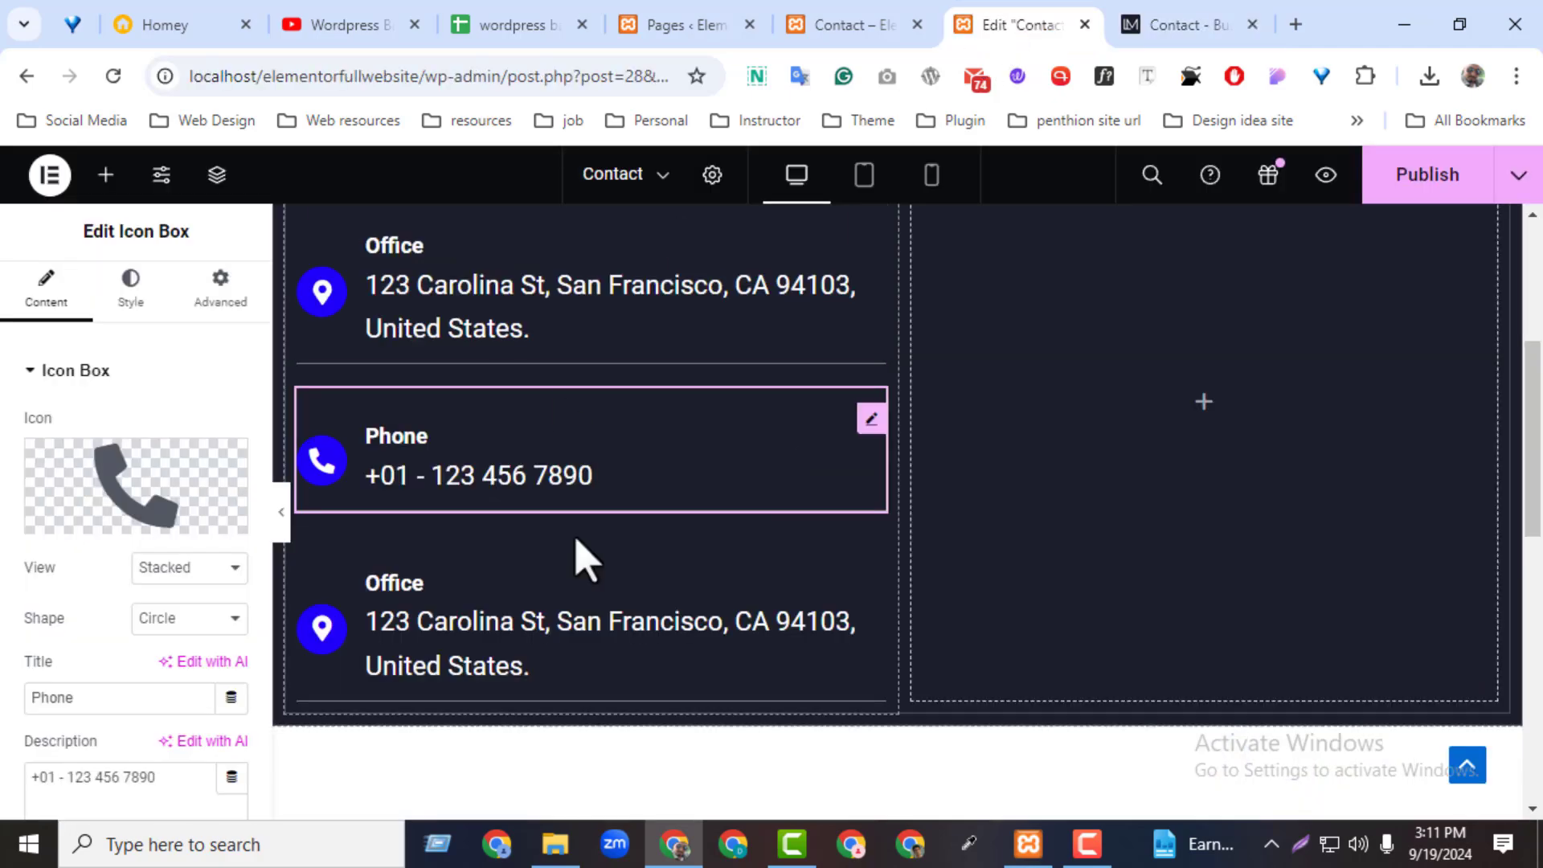
pyautogui.click(200, 544)
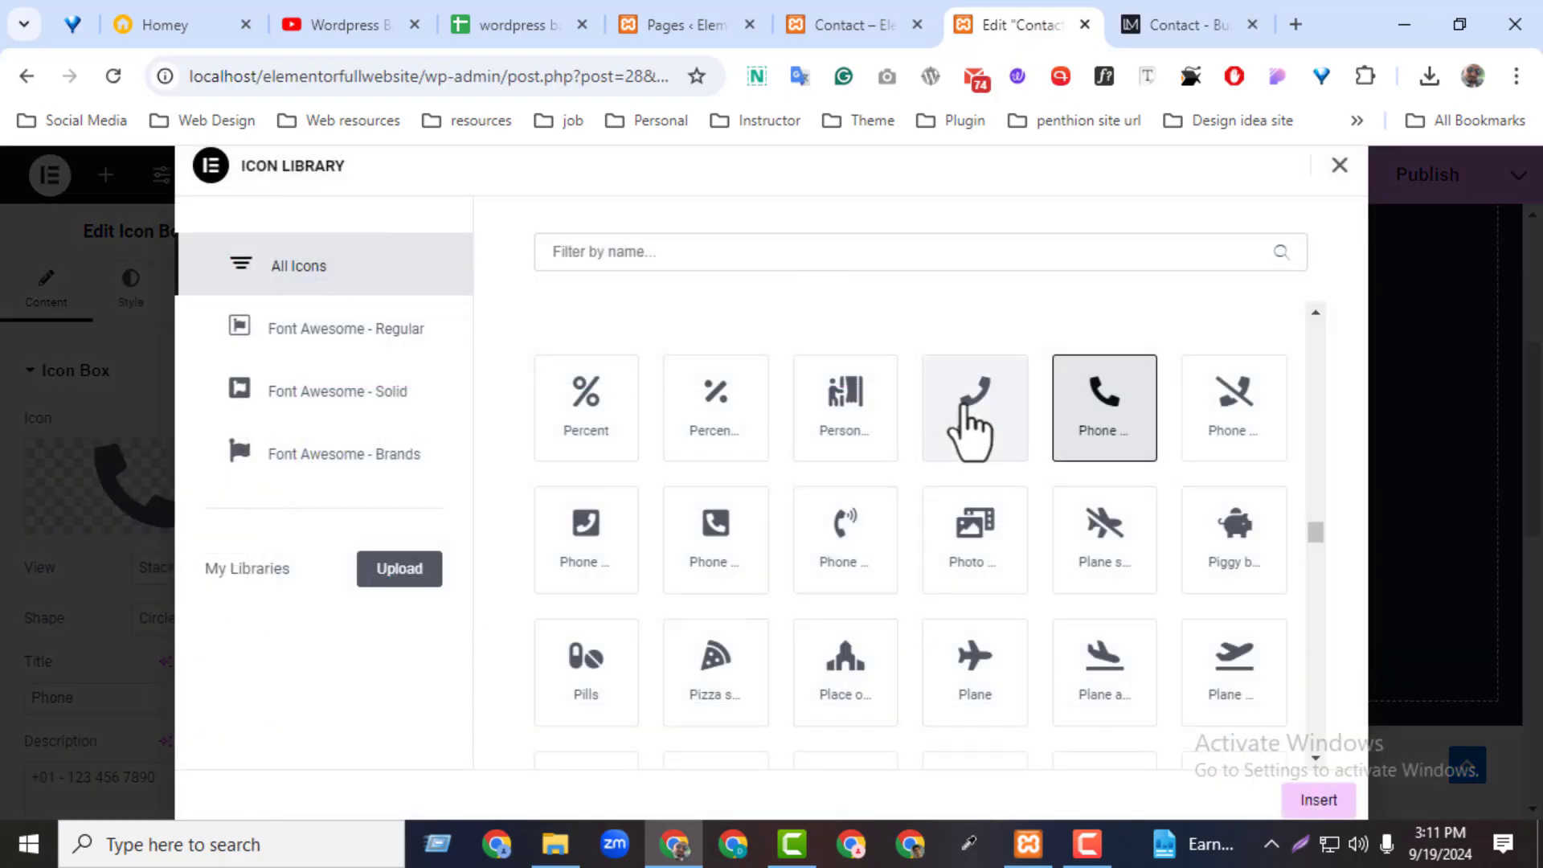
pyautogui.click(969, 430)
pyautogui.click(1319, 799)
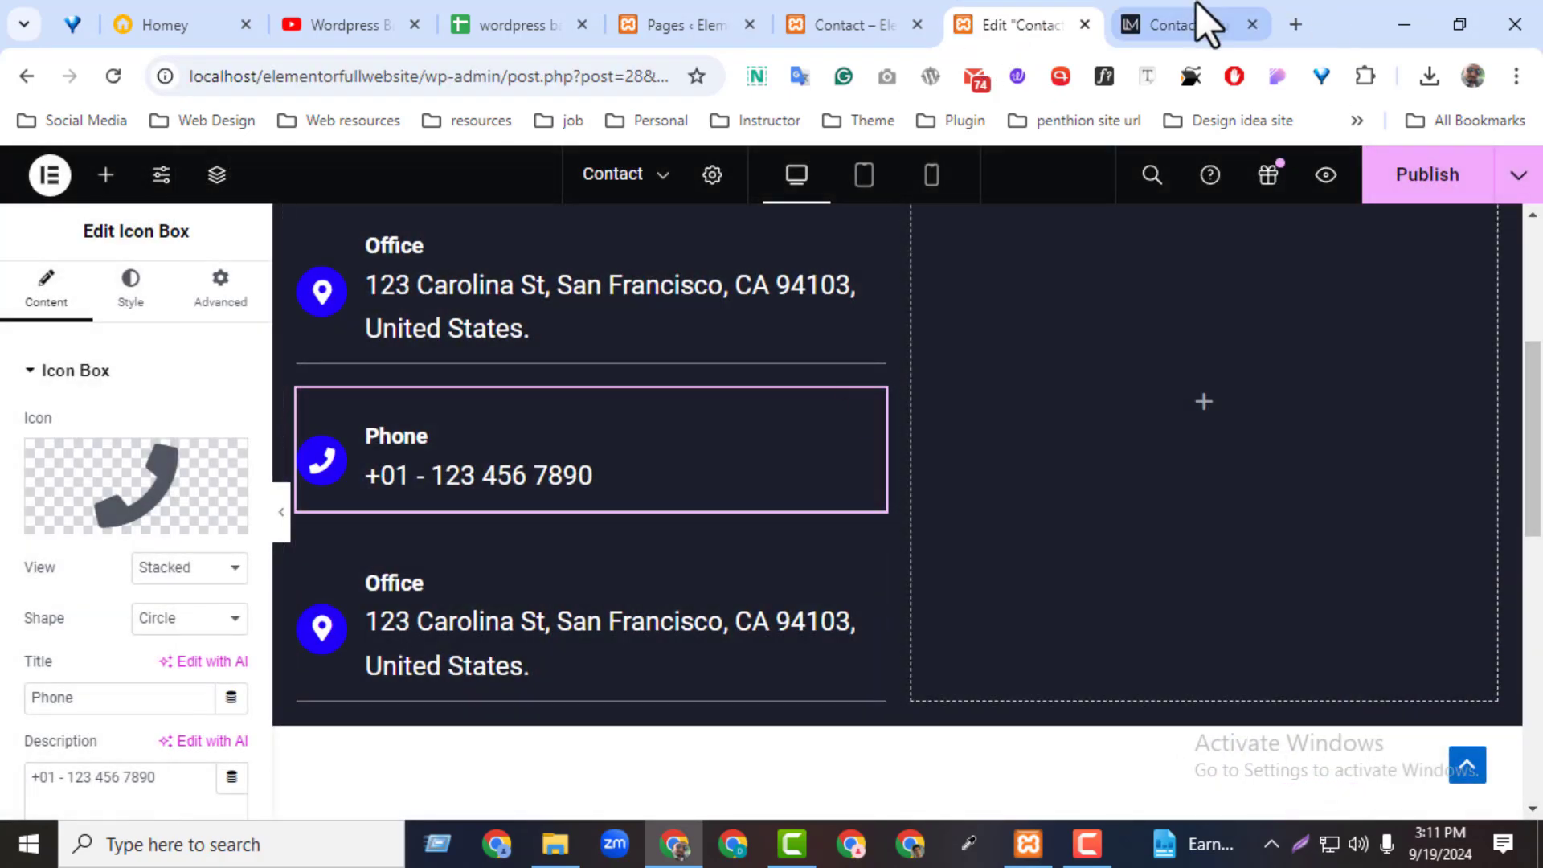
# - Check the demo site's third contact heading and set the last icon box's title to Email
pyautogui.click(1189, 23)
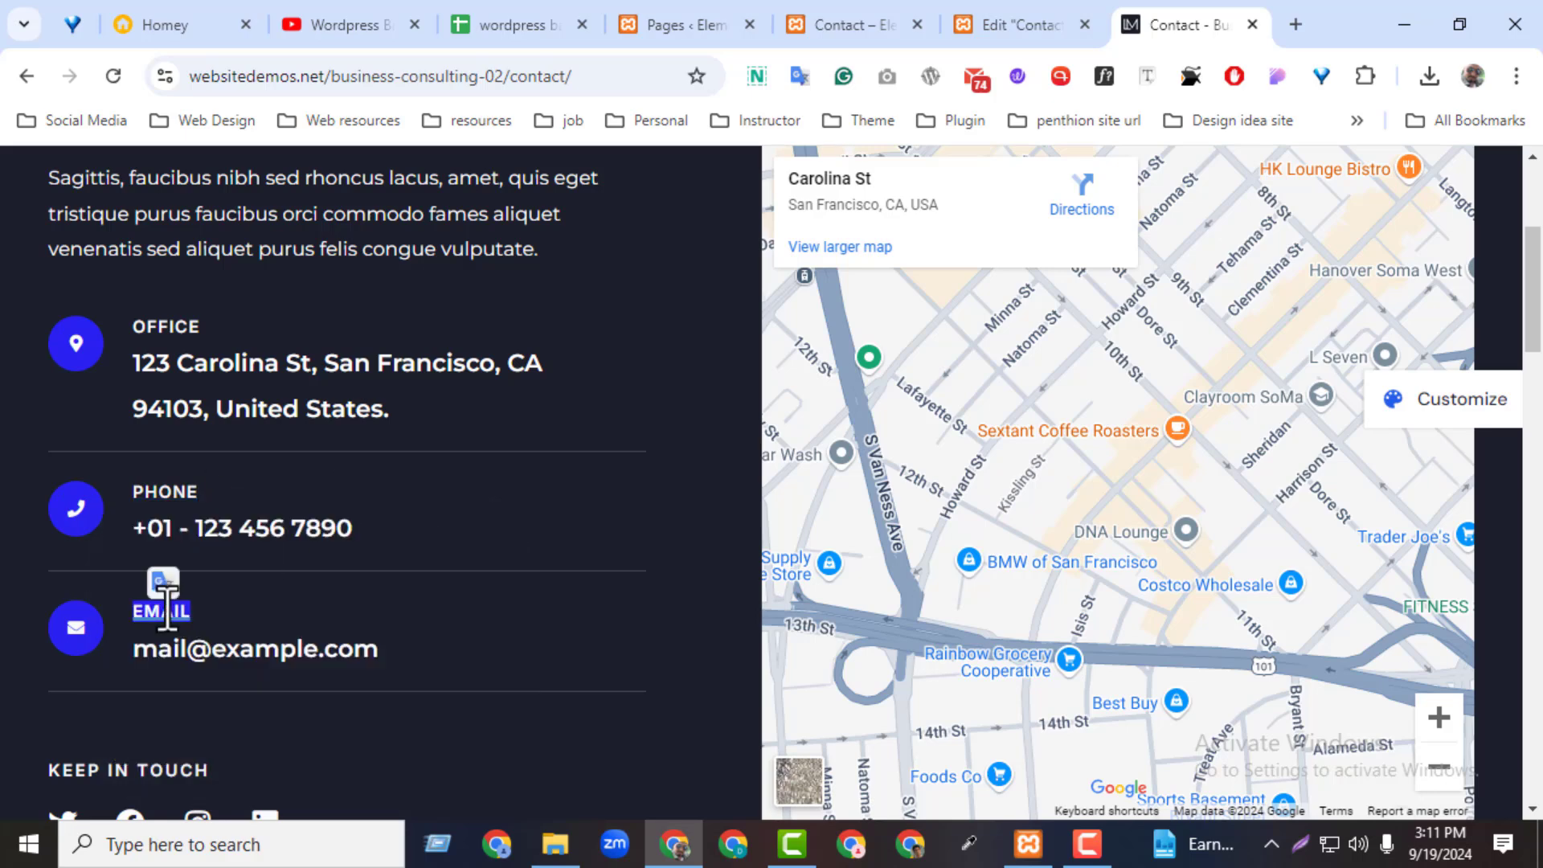
pyautogui.click(1014, 24)
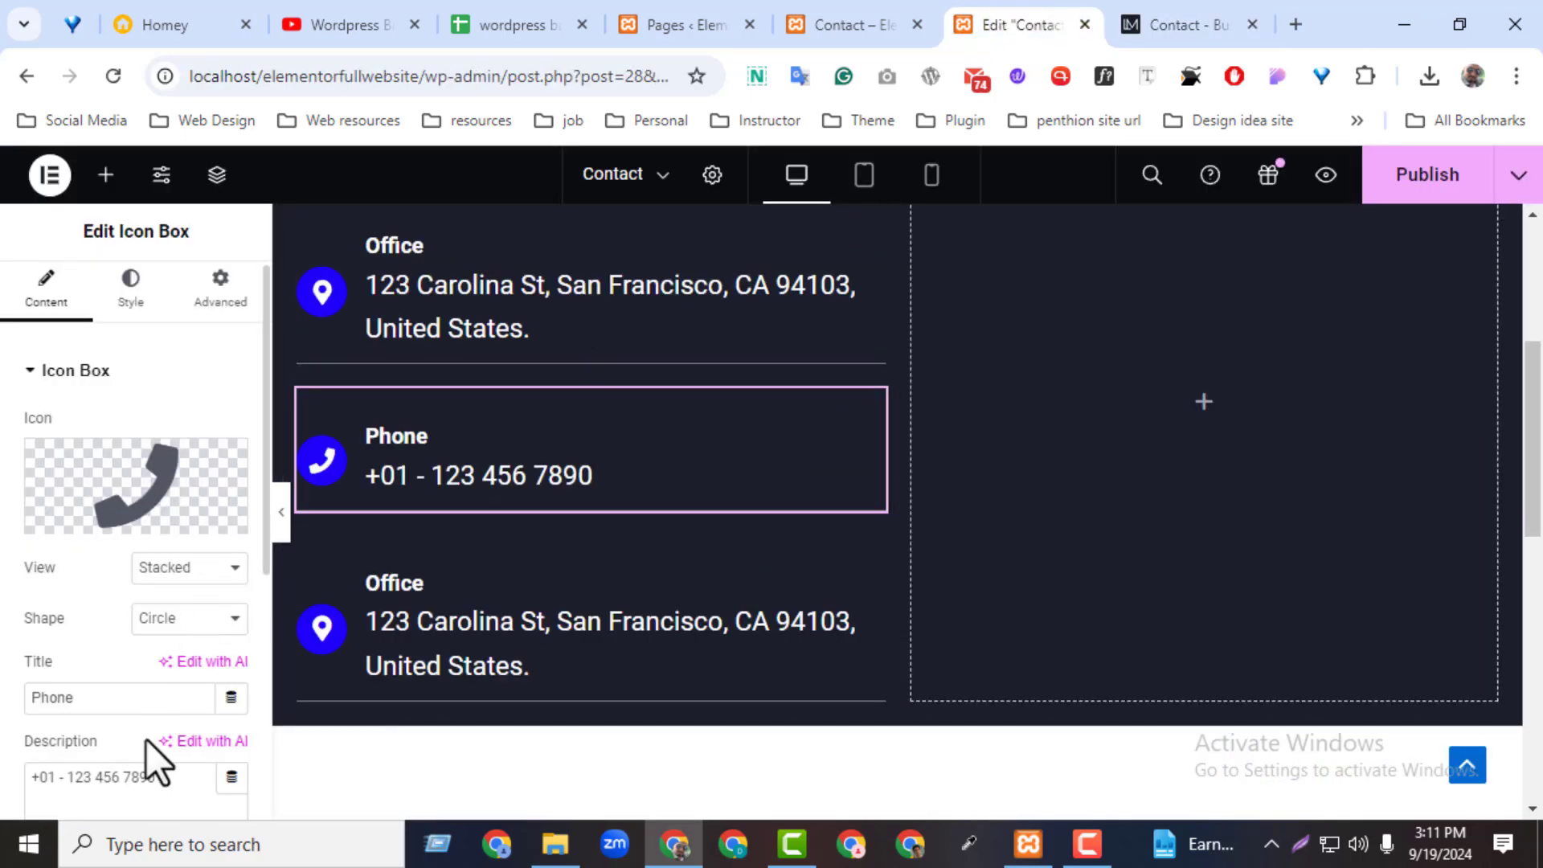
pyautogui.click(872, 566)
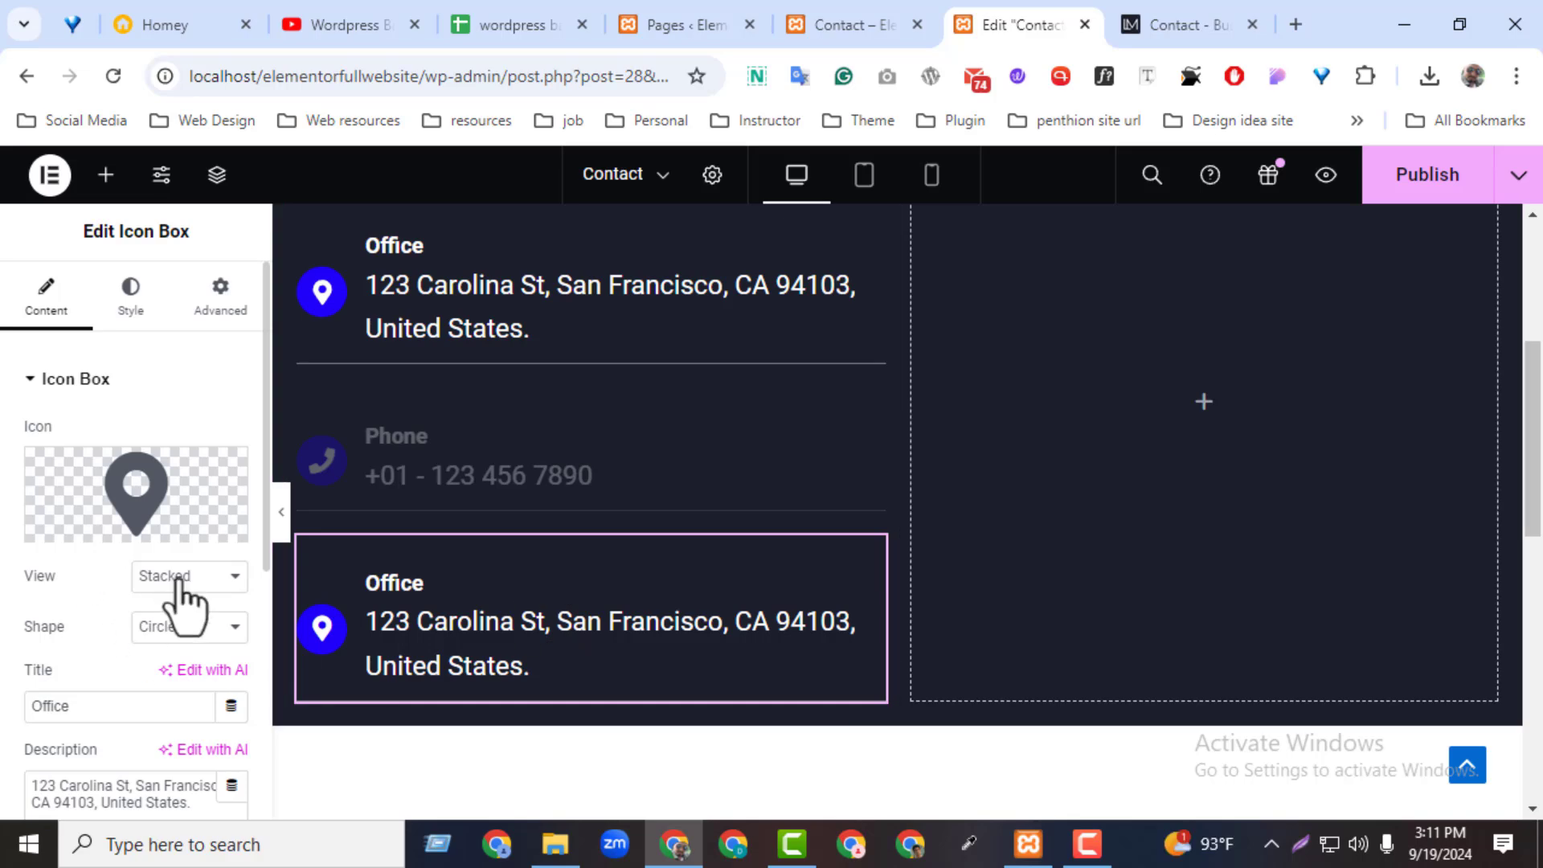
pyautogui.moveTo(70, 706); pyautogui.dragTo(3, 698)
pyautogui.write('Email')
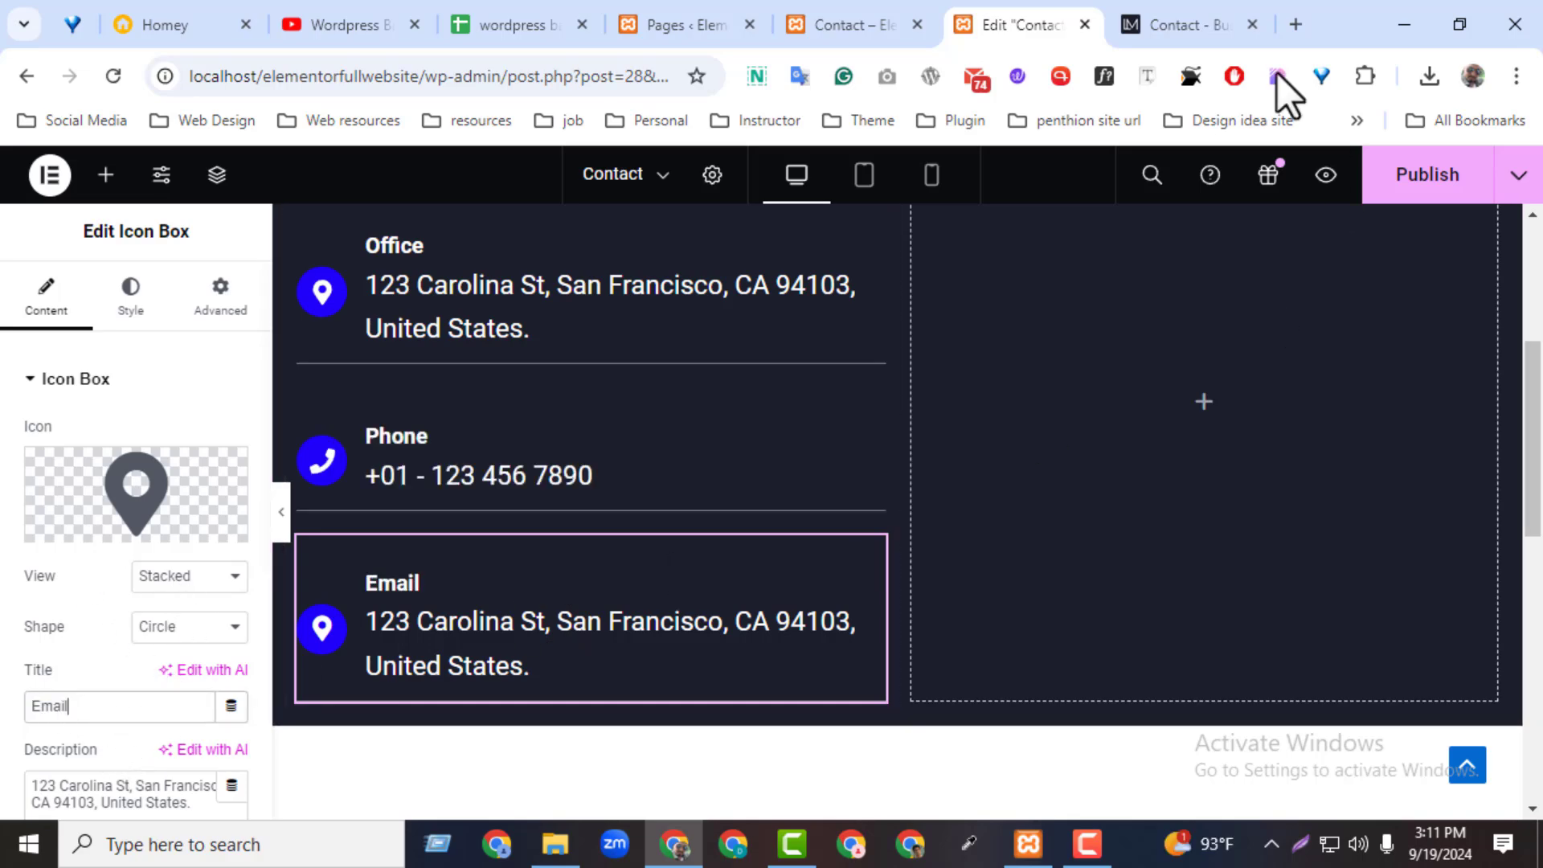
# - Copy the e-mail address from the demo site and paste it as the Email icon box's description
pyautogui.click(1181, 25)
pyautogui.click(324, 649)
pyautogui.tripleClick(324, 648)
pyautogui.hotkey('ctrl', 'c')
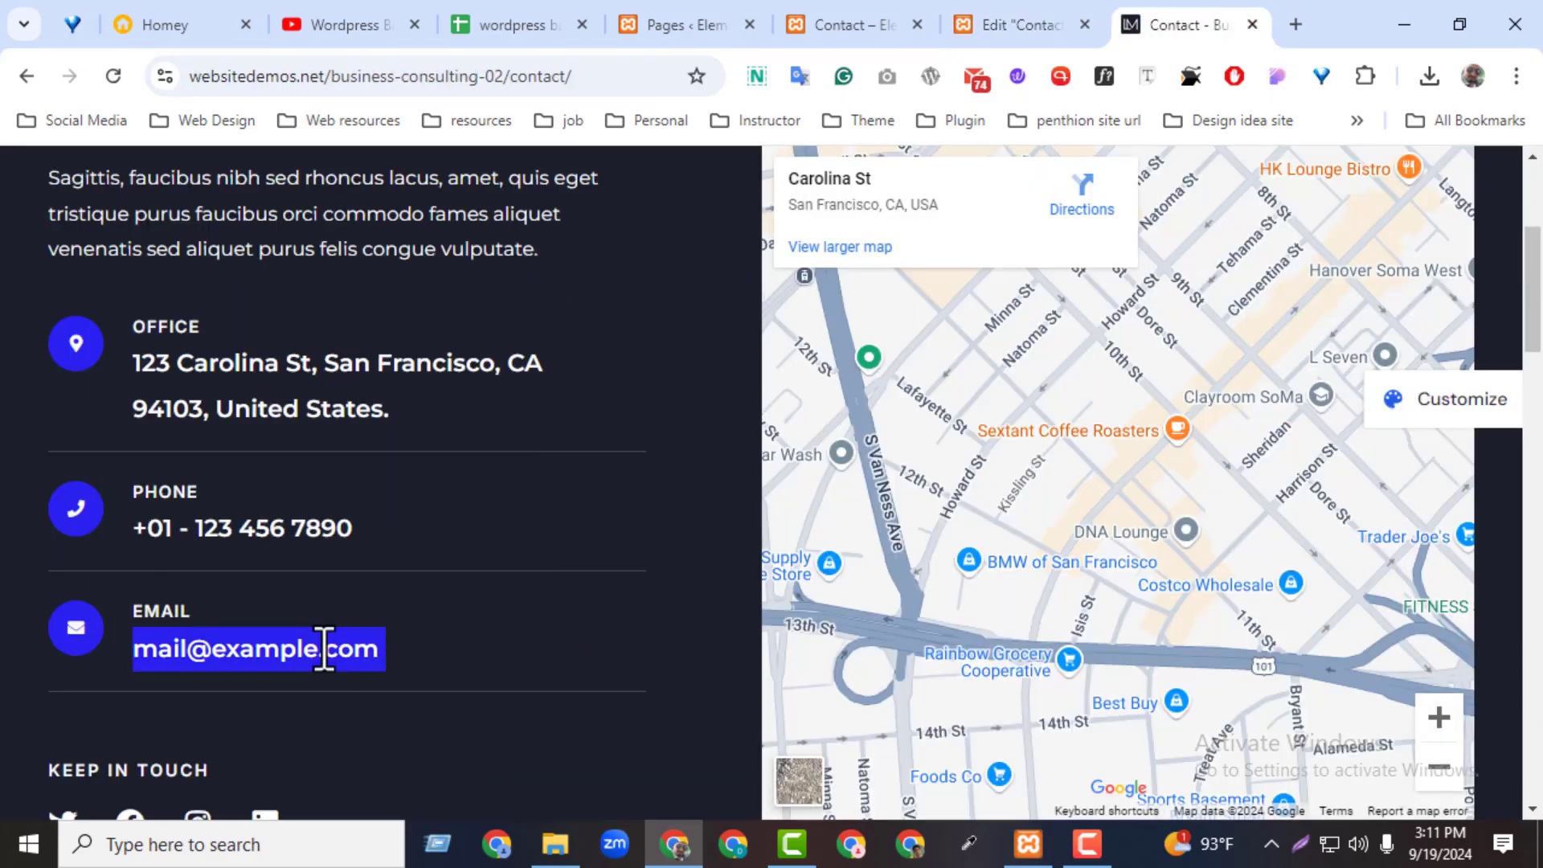
pyautogui.click(1033, 22)
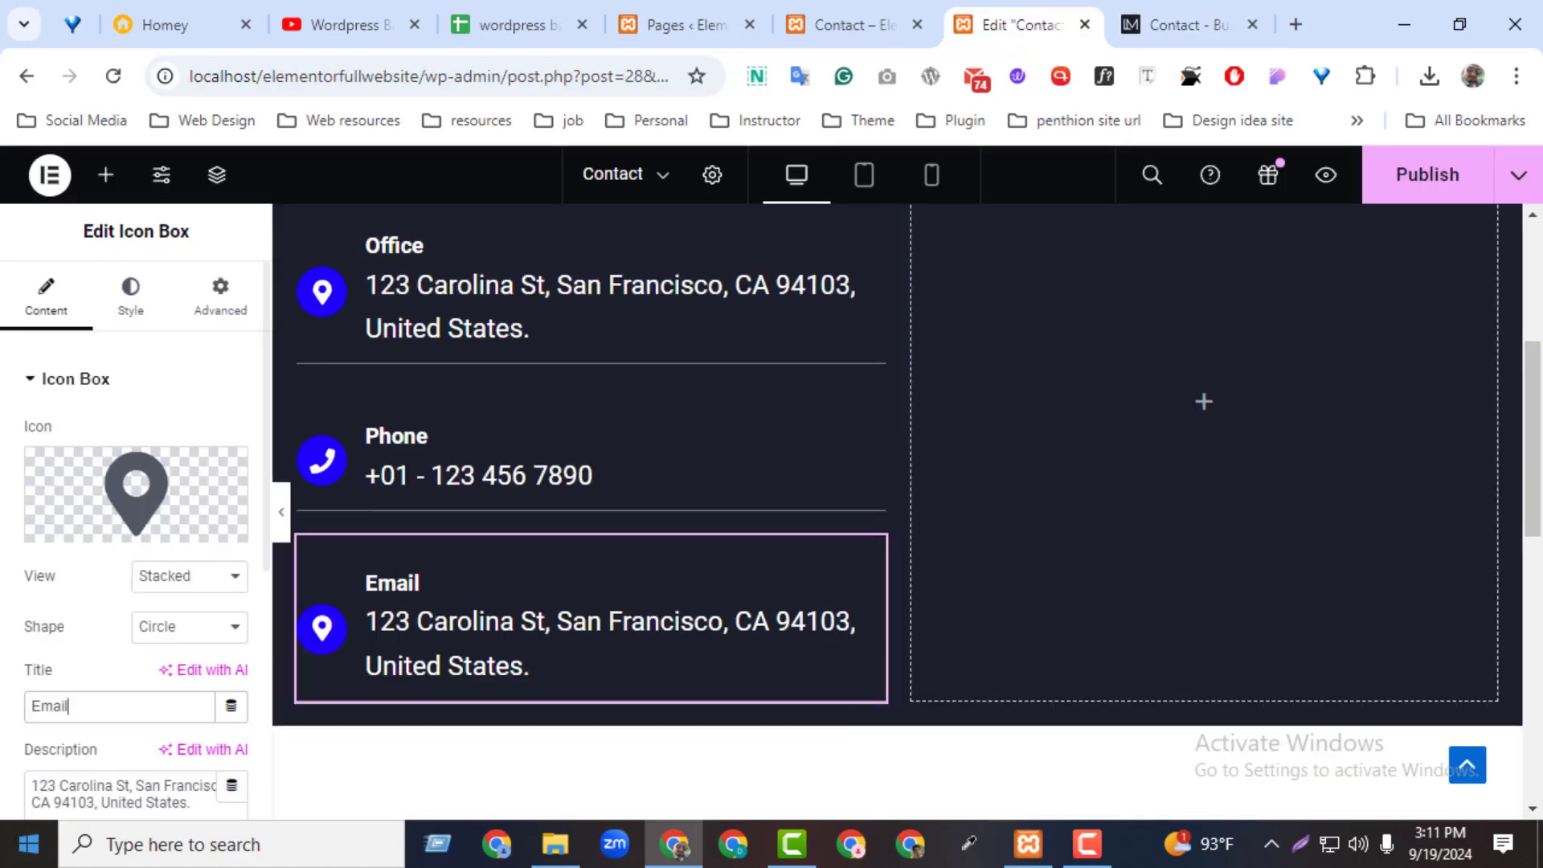
pyautogui.tripleClick(89, 804)
pyautogui.hotkey('ctrl', 'v')
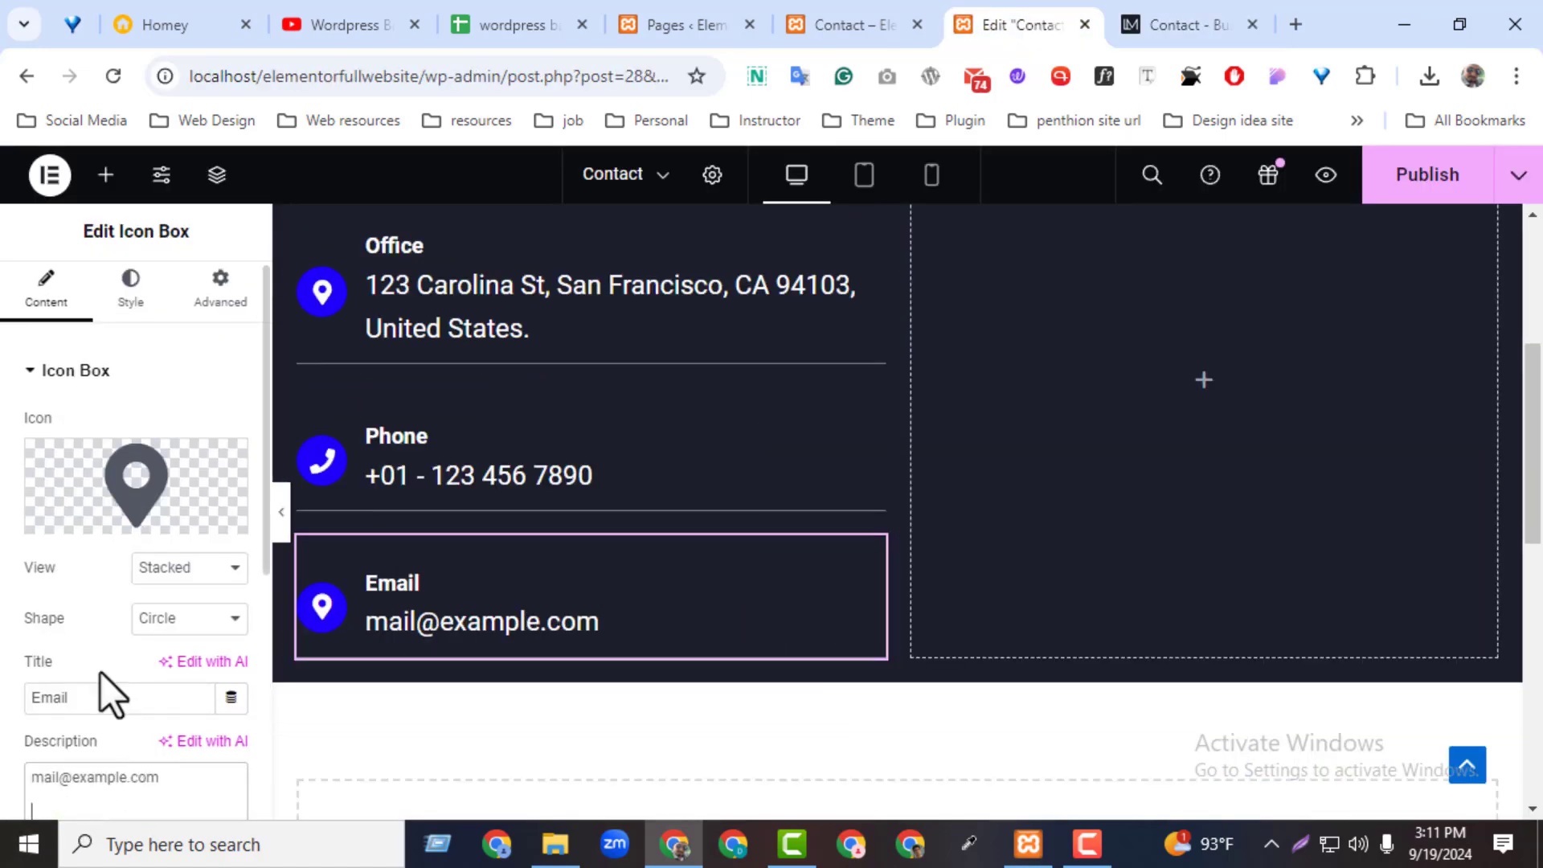
# - Search the icon library for "env" and insert the solid Envelope icon into the Email icon box
pyautogui.click(140, 506)
pyautogui.write('env')
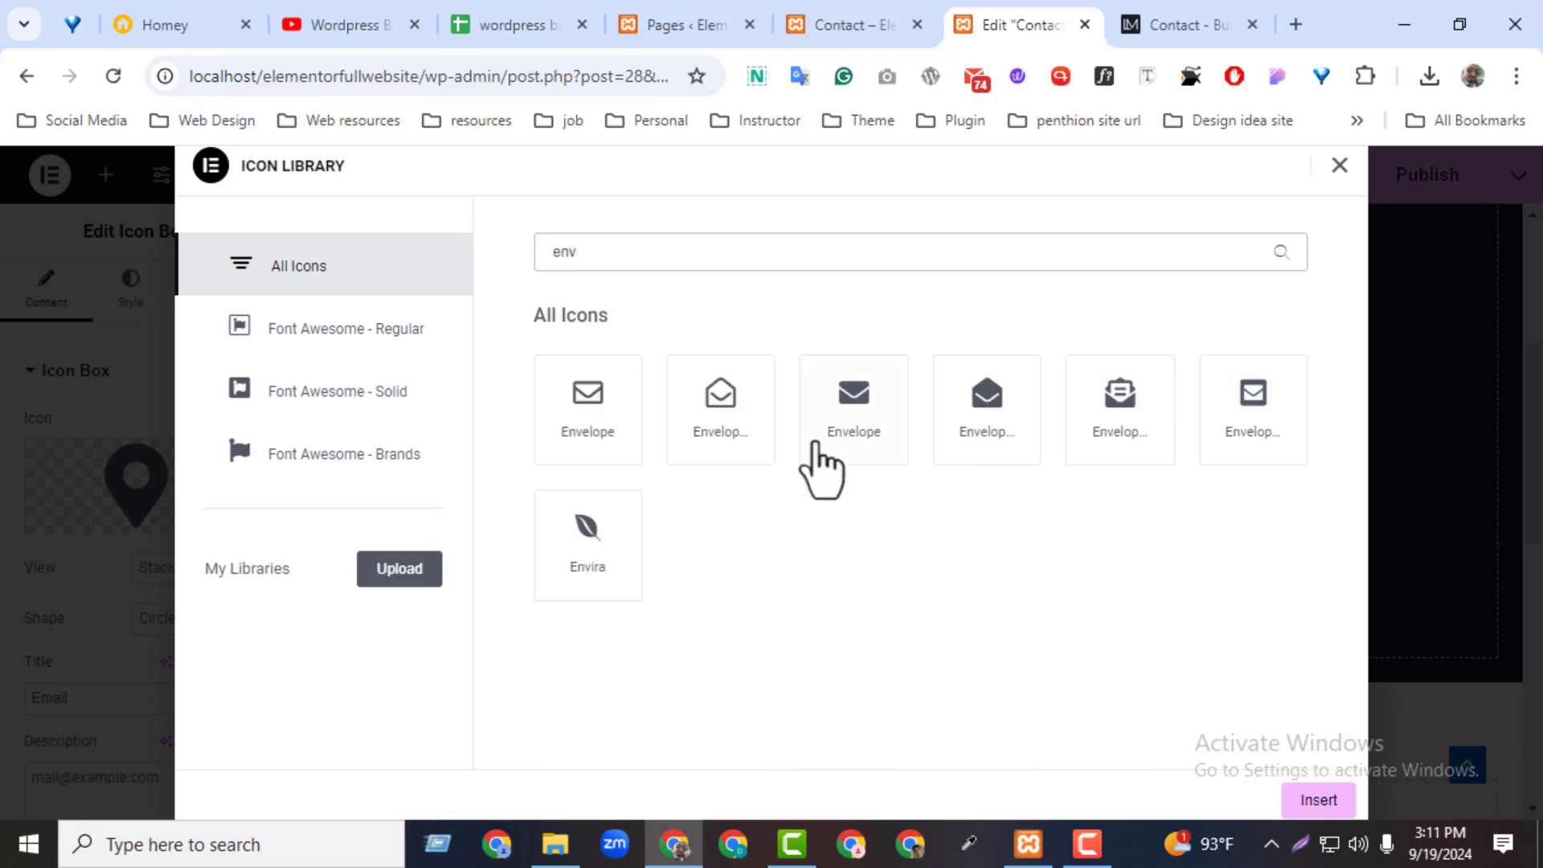
pyautogui.click(821, 471)
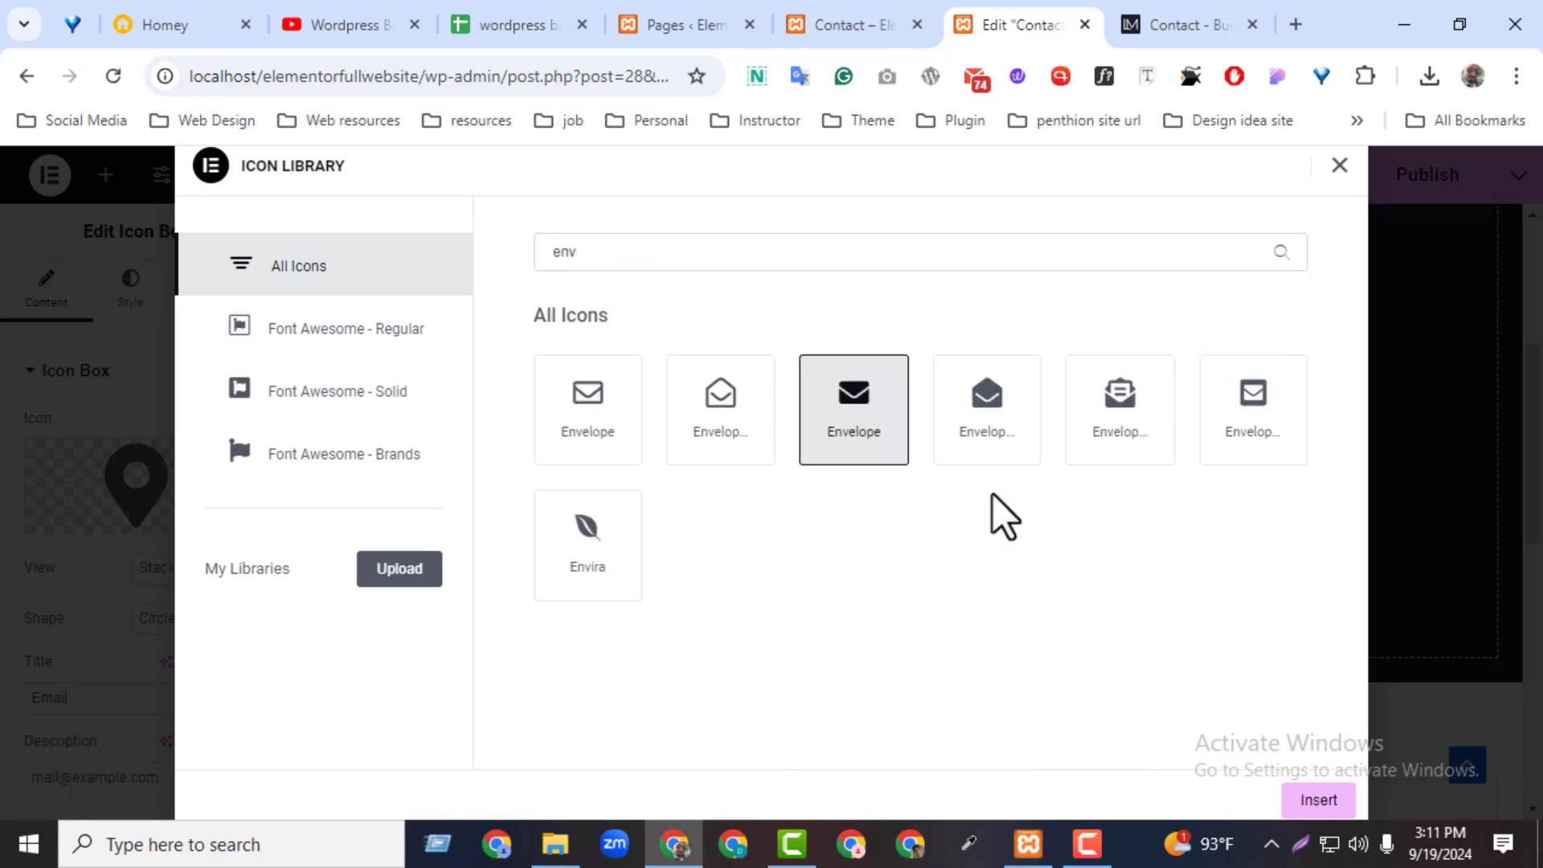
pyautogui.click(1318, 800)
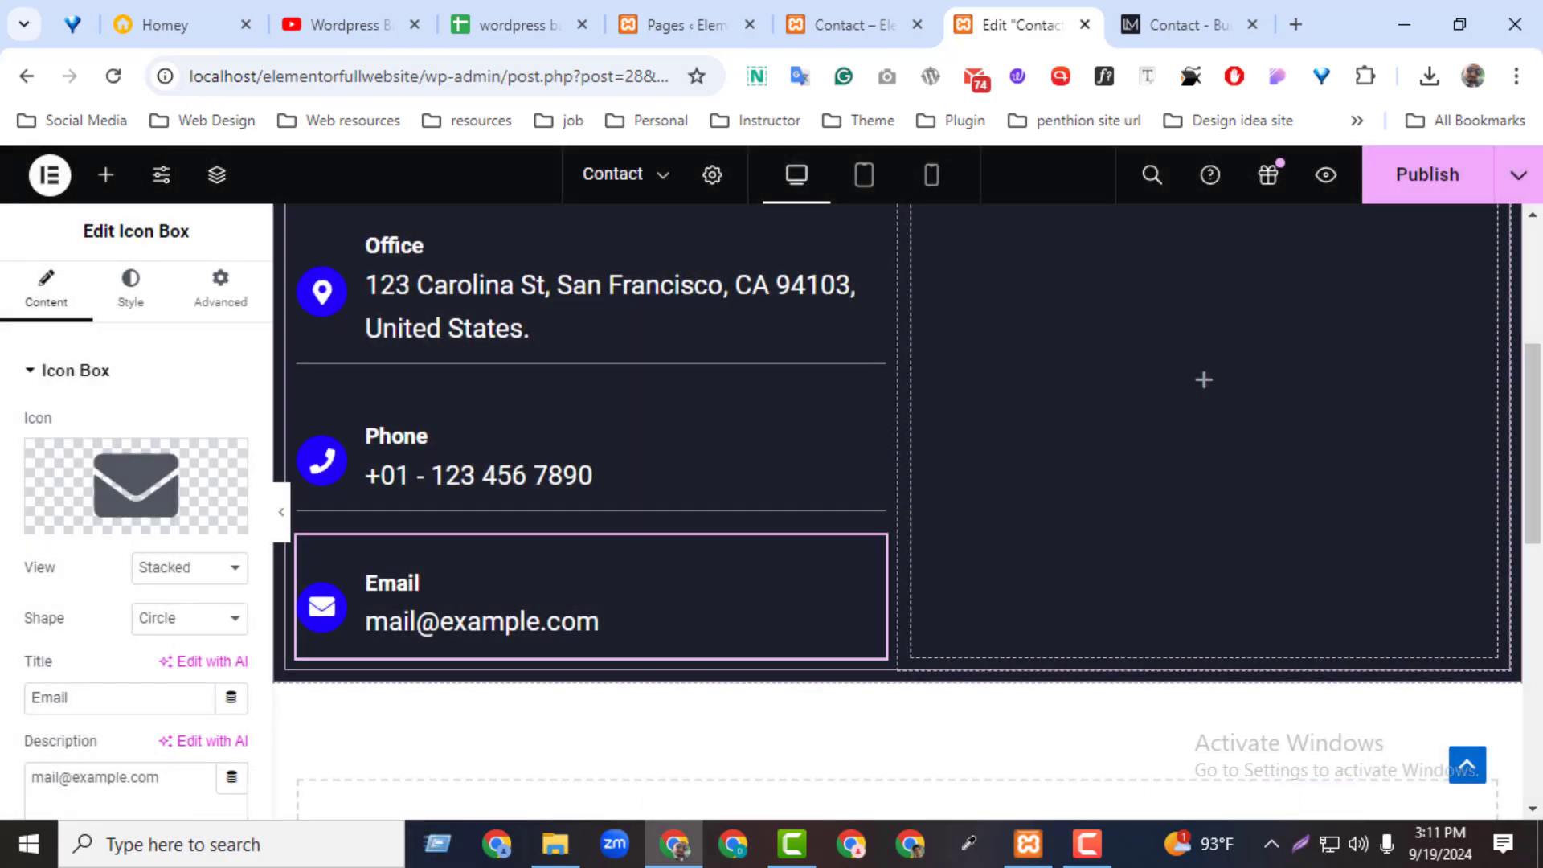
# - Check the demo site's map and add a Google Maps widget to the empty column beside the icon boxes
pyautogui.scroll(2, 1327, 331)
pyautogui.click(1182, 24)
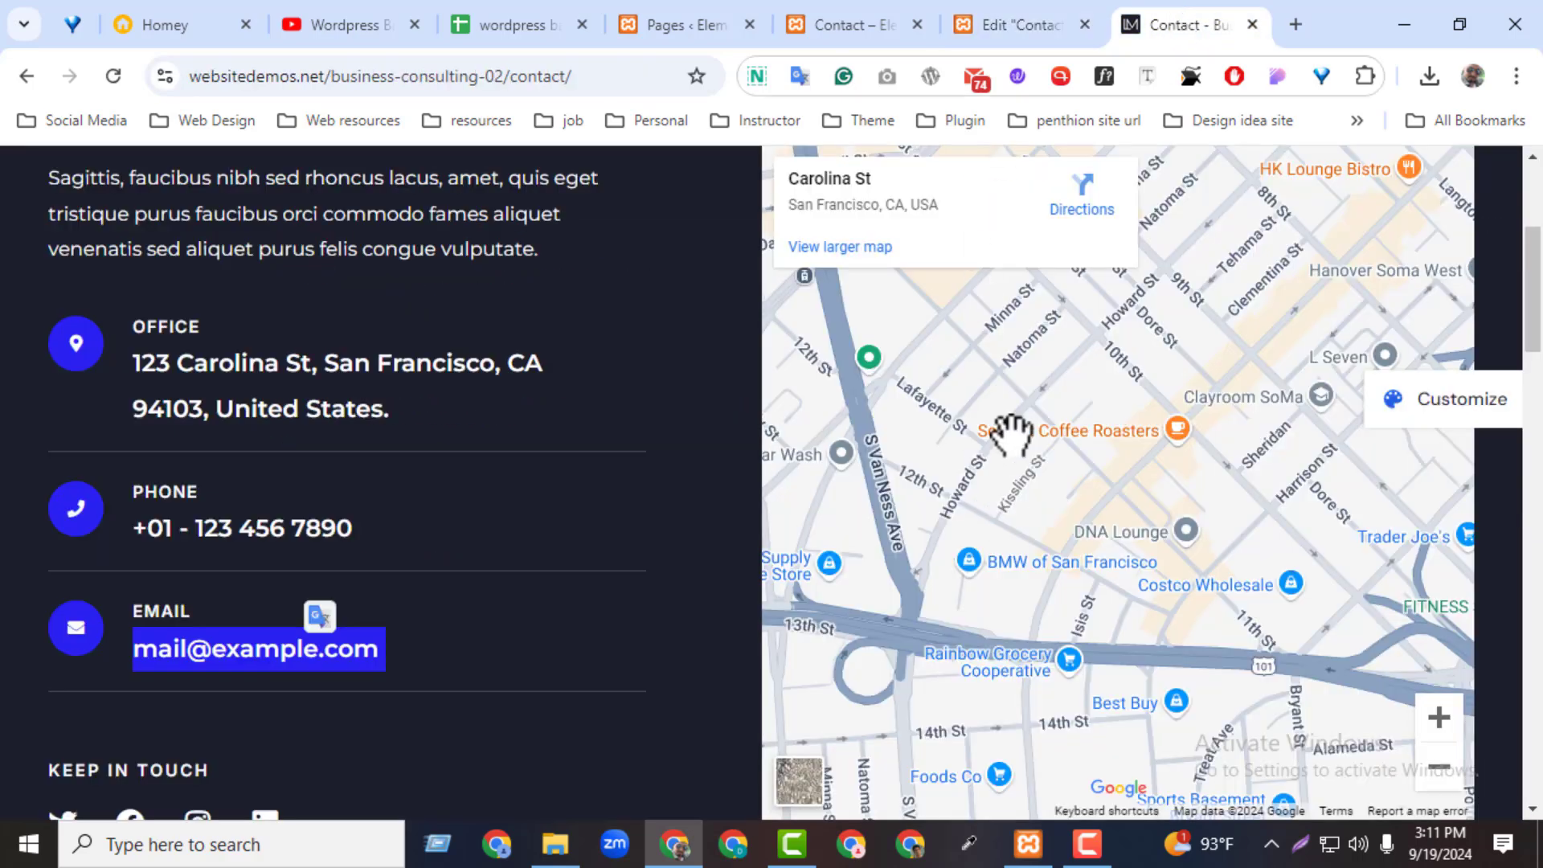
pyautogui.click(1029, 22)
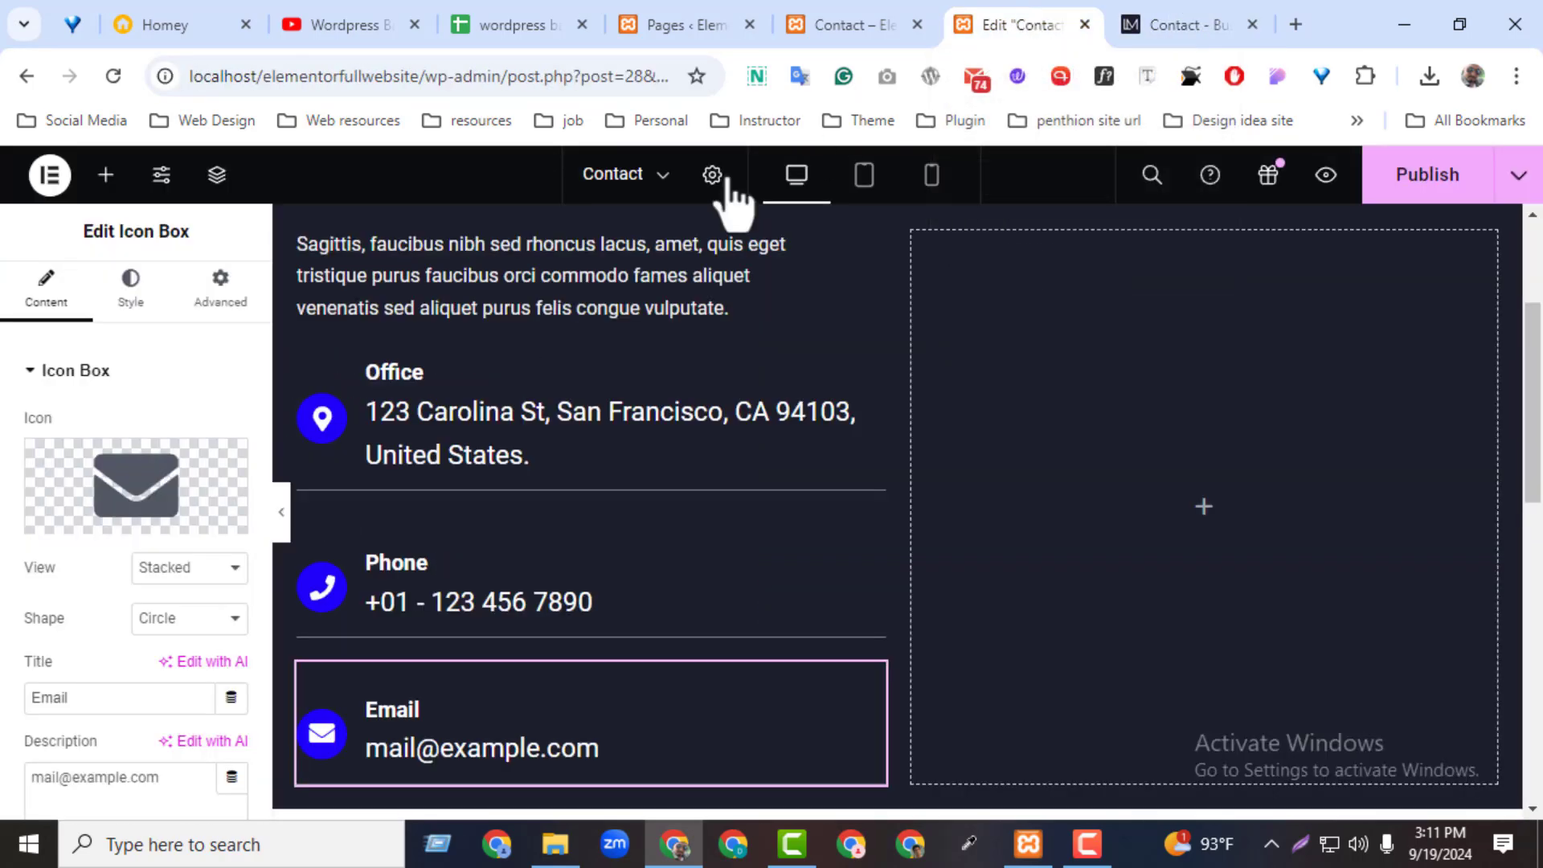
pyautogui.click(105, 175)
pyautogui.write('map')
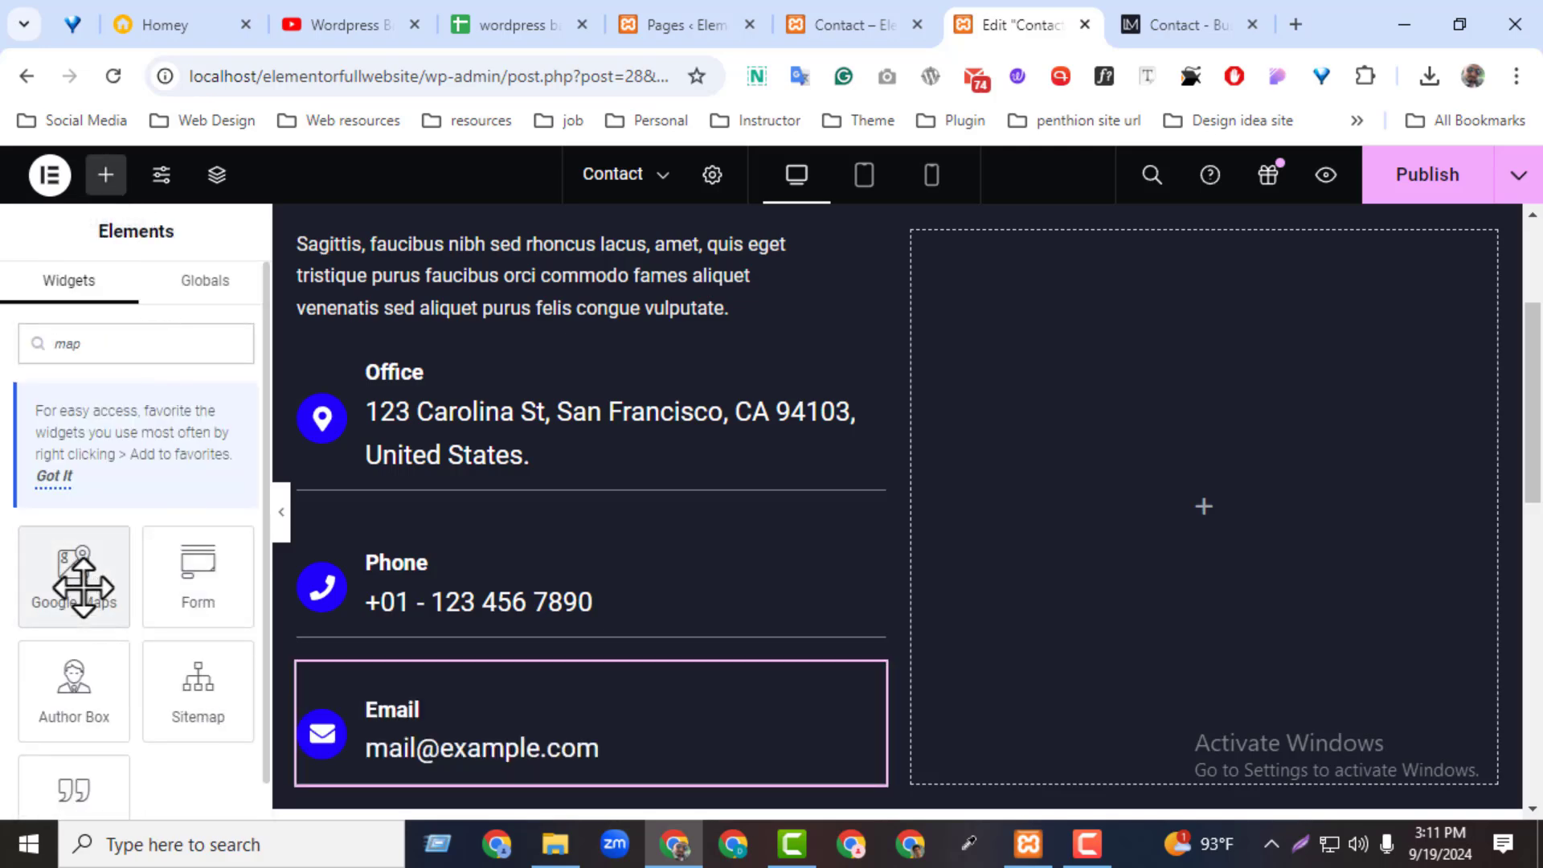
pyautogui.moveTo(84, 587); pyautogui.dragTo(1337, 586)
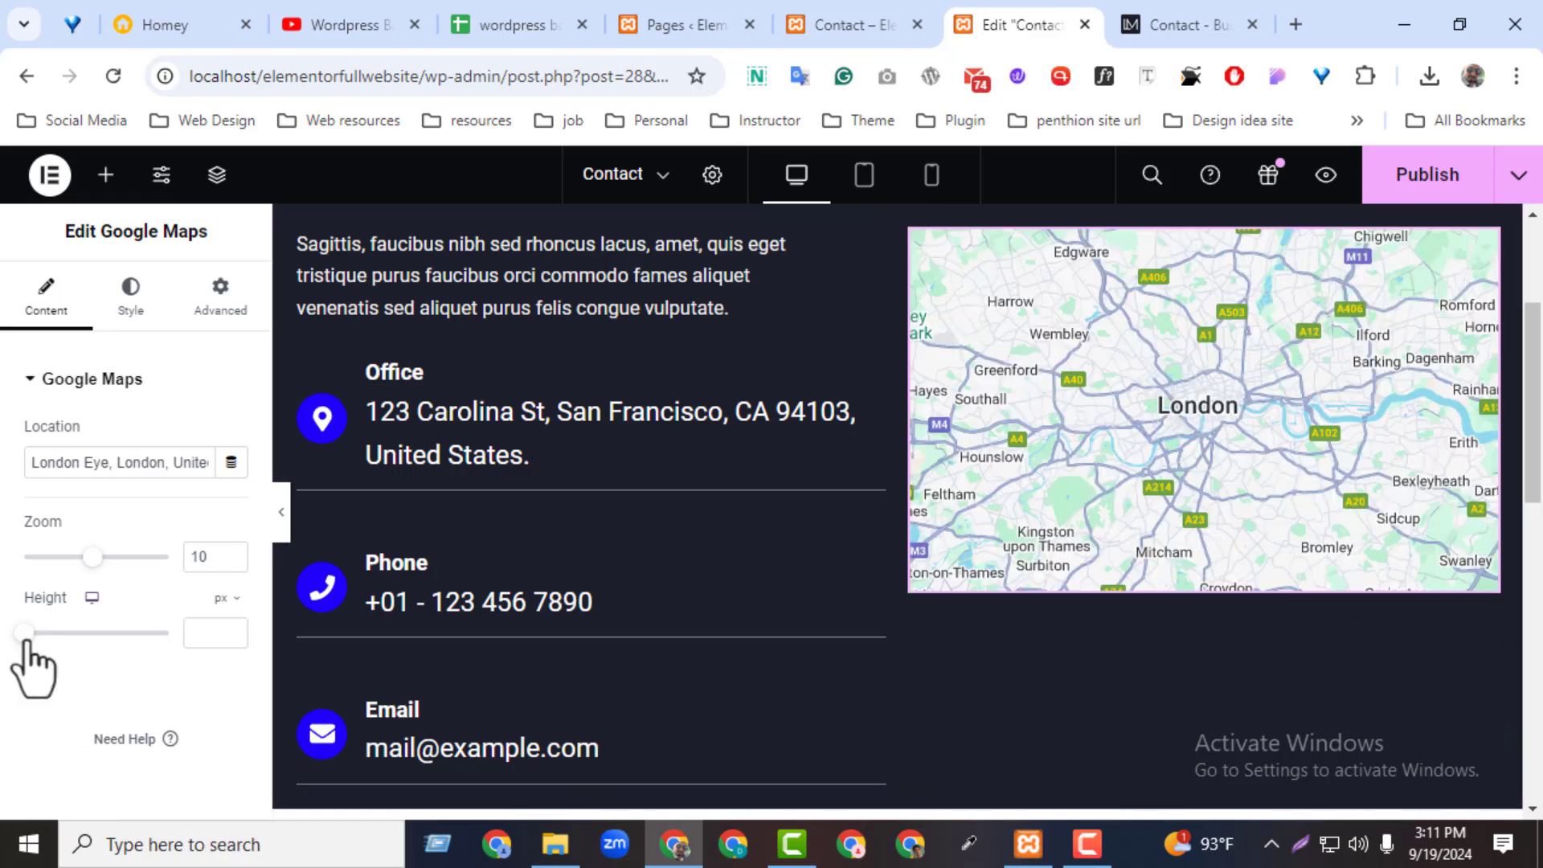
# - Set the map's height to 612 px and compare its extent with the demo site's map
pyautogui.moveTo(26, 641); pyautogui.dragTo(83, 648)
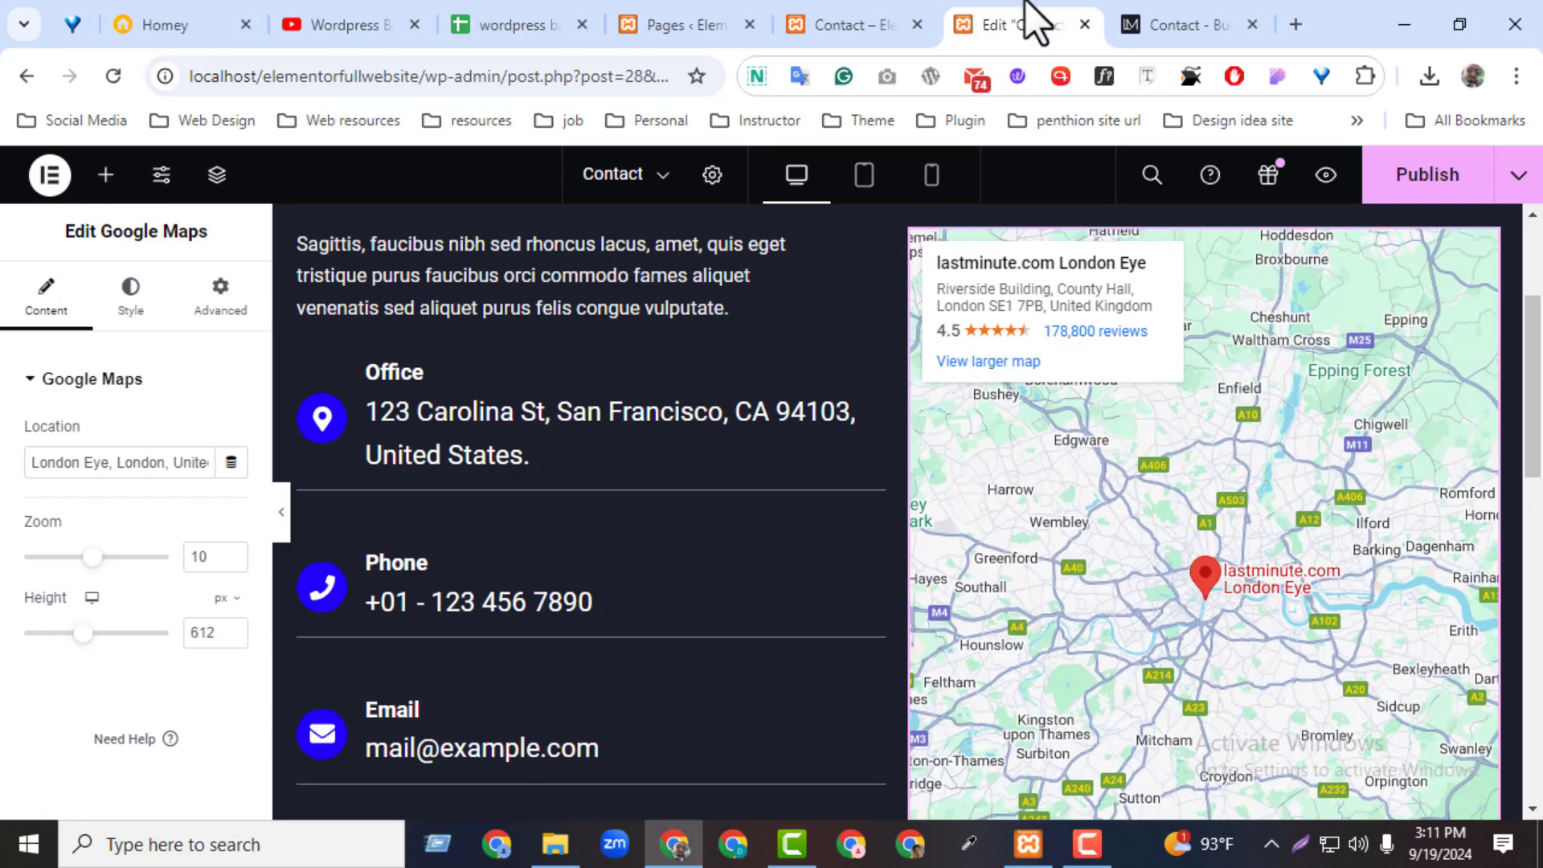
pyautogui.click(1154, 31)
pyautogui.scroll(-2, 772, 482)
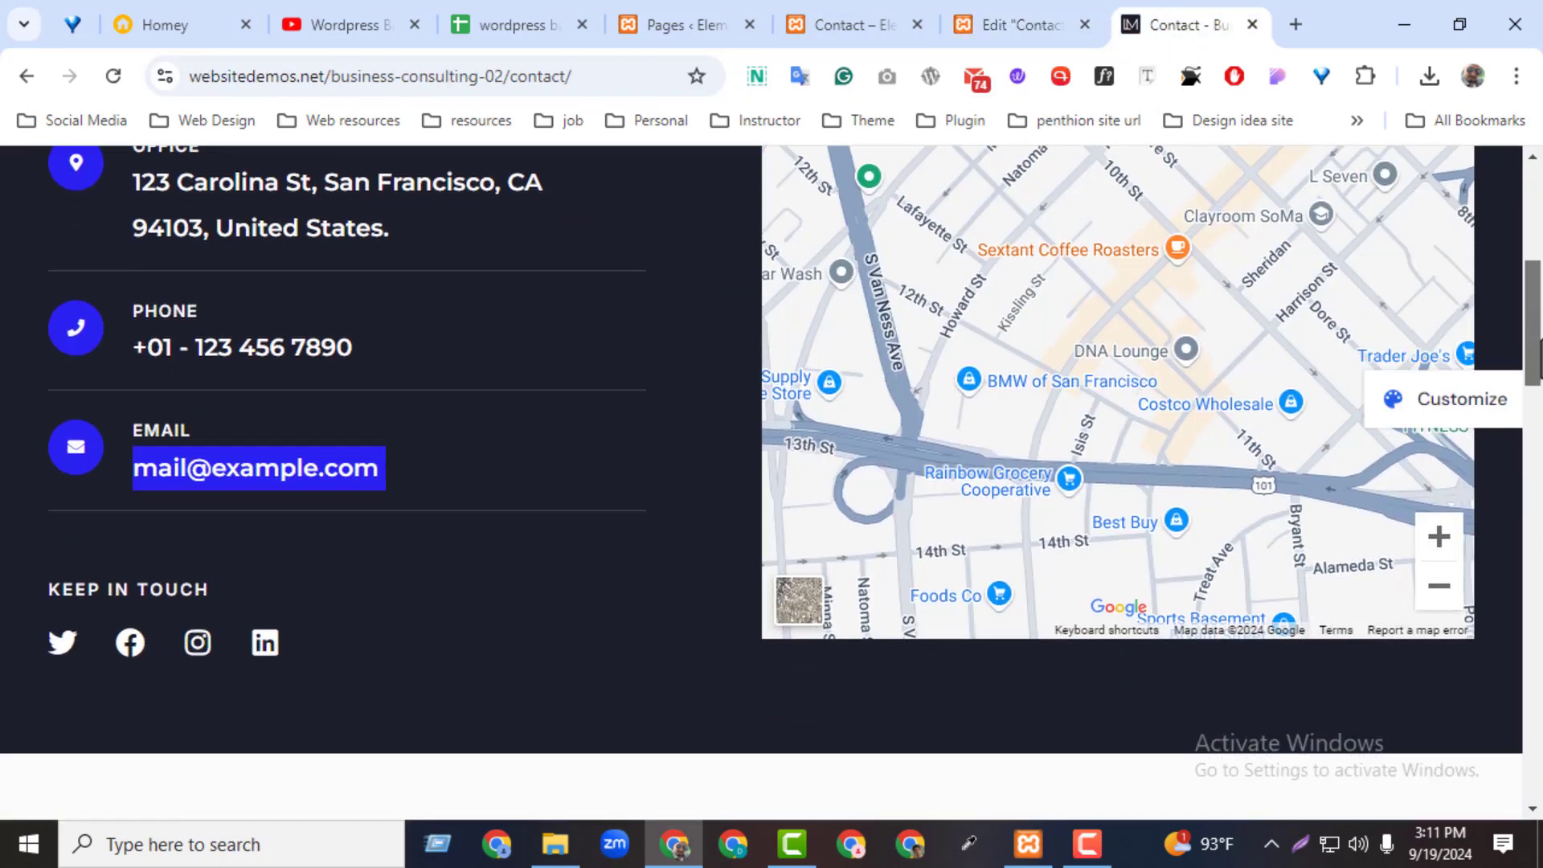
pyautogui.click(1025, 26)
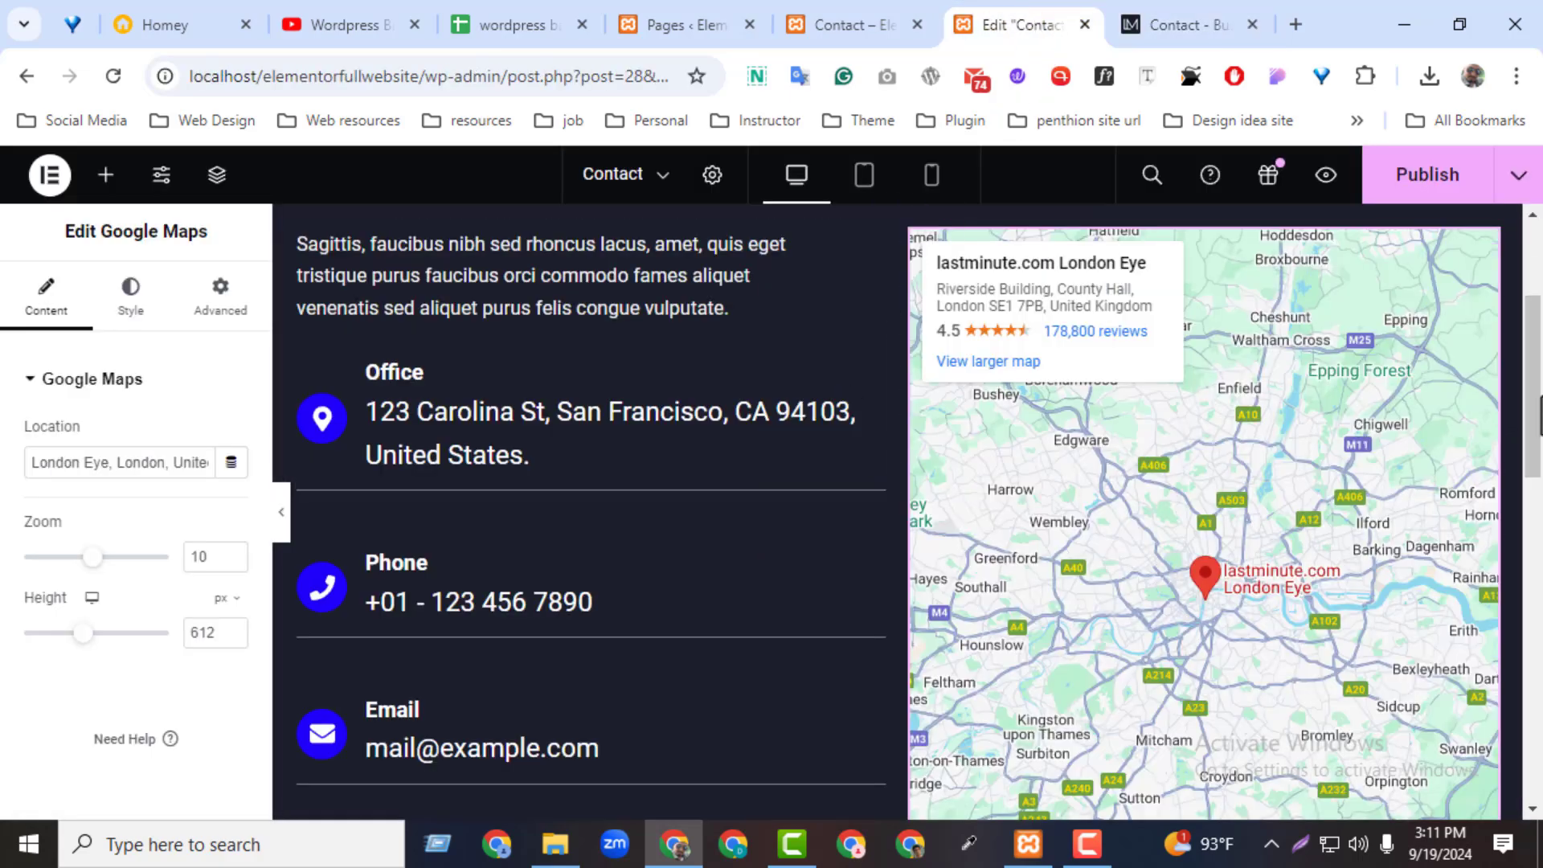
pyautogui.moveTo(1535, 398)
pyautogui.mouseDown()
pyautogui.moveTo(1535, 477)
pyautogui.moveTo(1533, 400)
pyautogui.mouseUp()
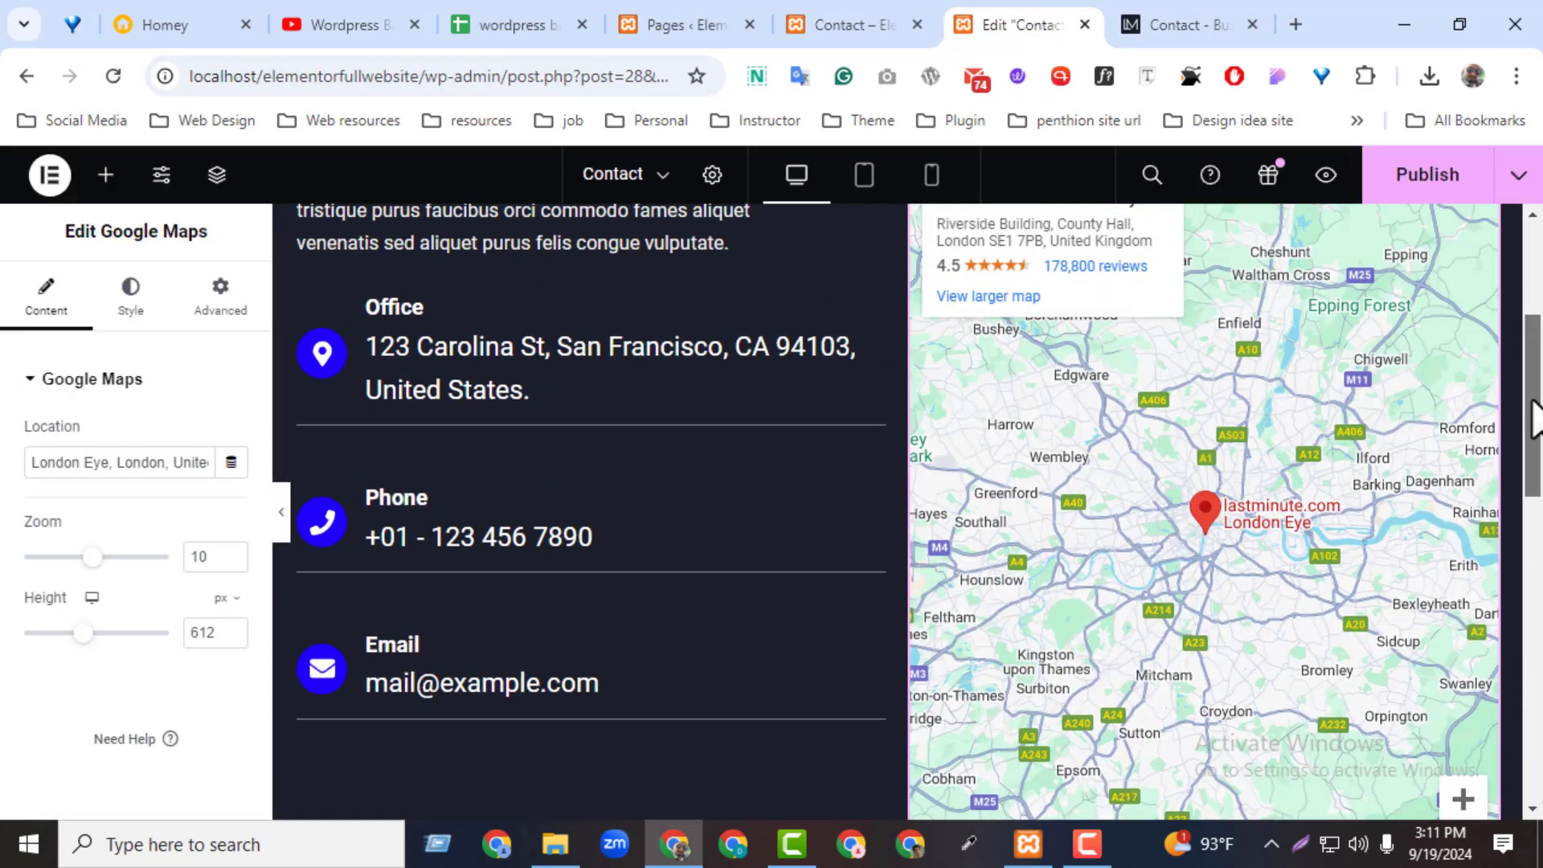
pyautogui.scroll(2, 1189, 407)
# - Copy the street and city from the demo site's map card and paste them as the Google Maps location
pyautogui.click(1154, 20)
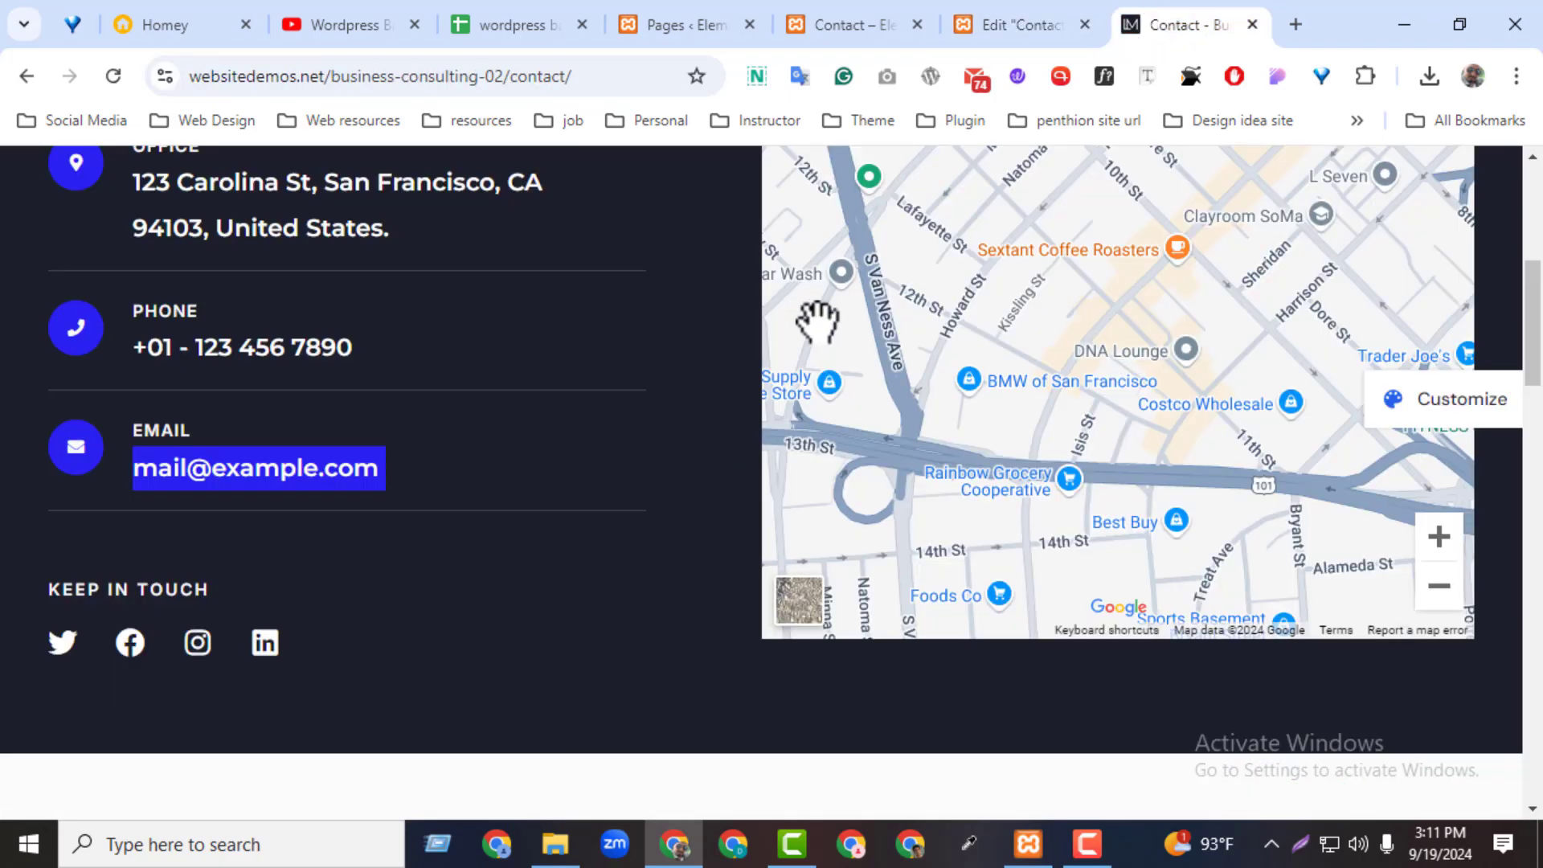
pyautogui.scroll(6, 720, 643)
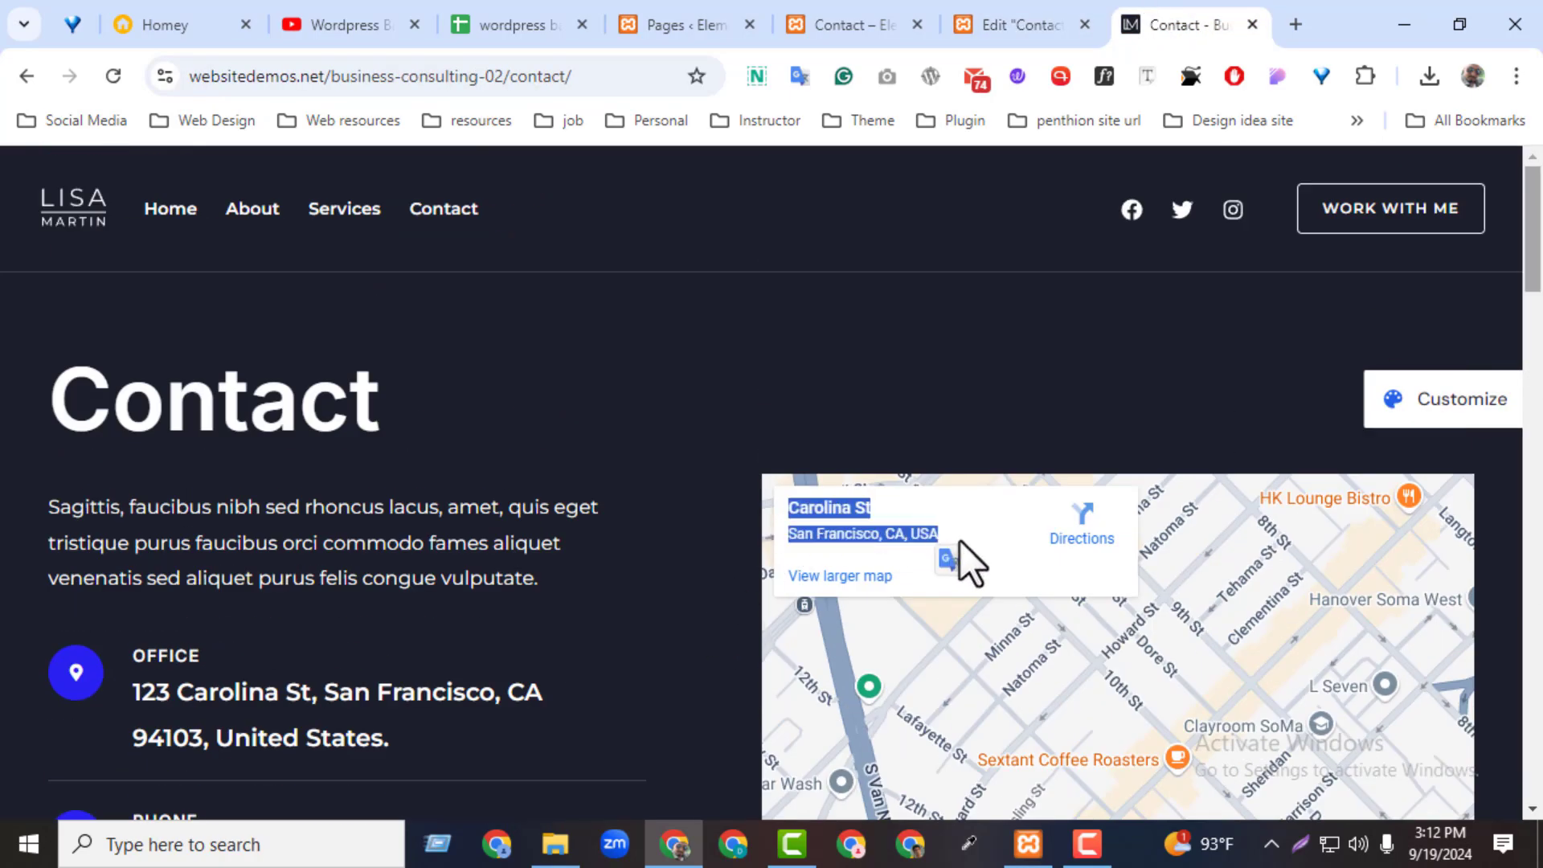
pyautogui.click(1016, 28)
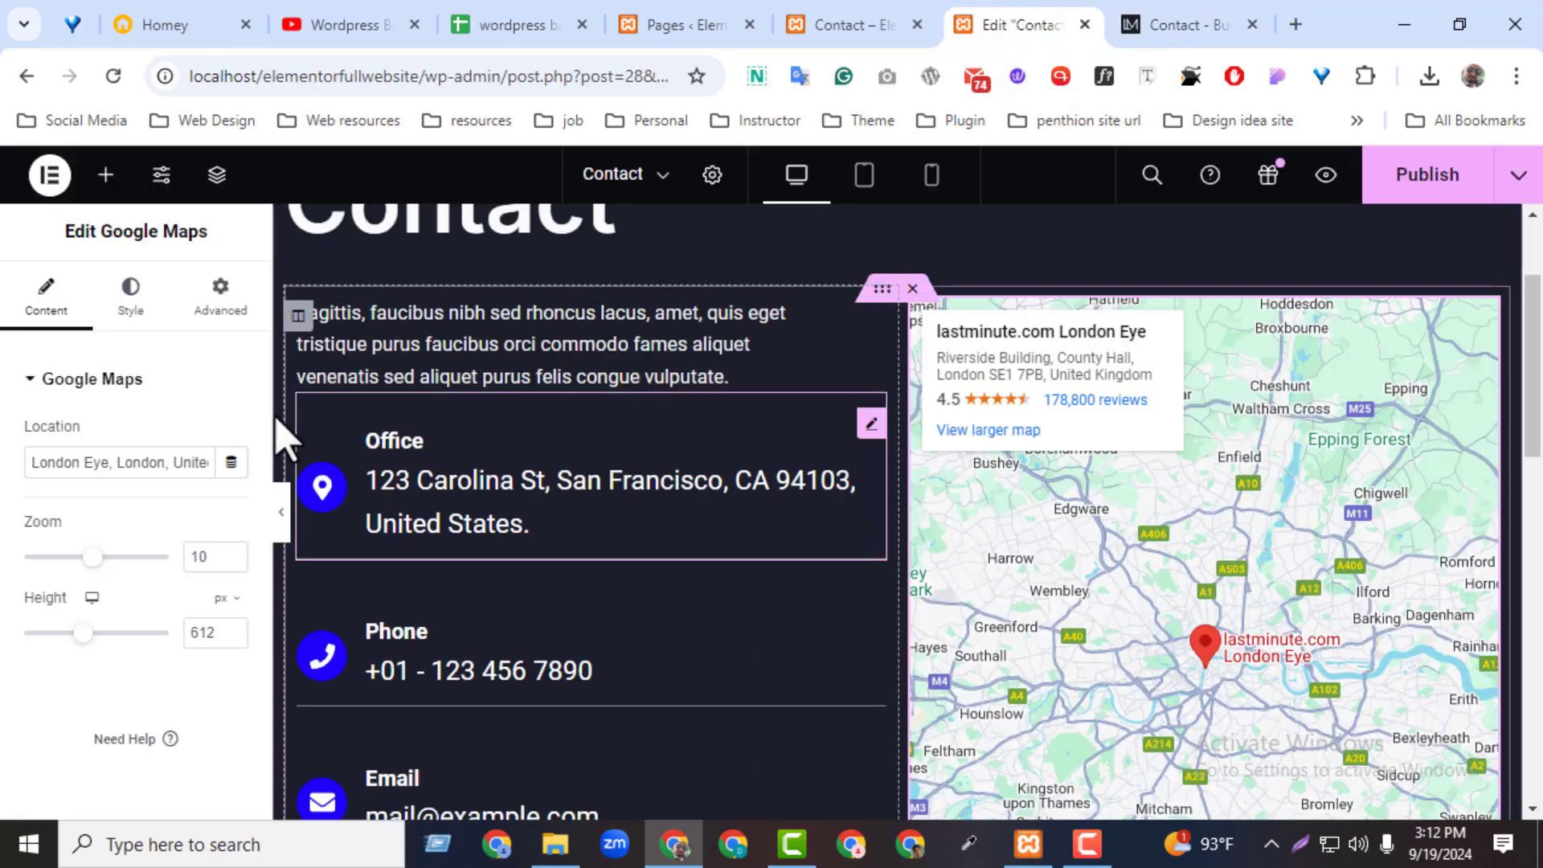
pyautogui.tripleClick(109, 473)
pyautogui.hotkey('ctrl', 'v')
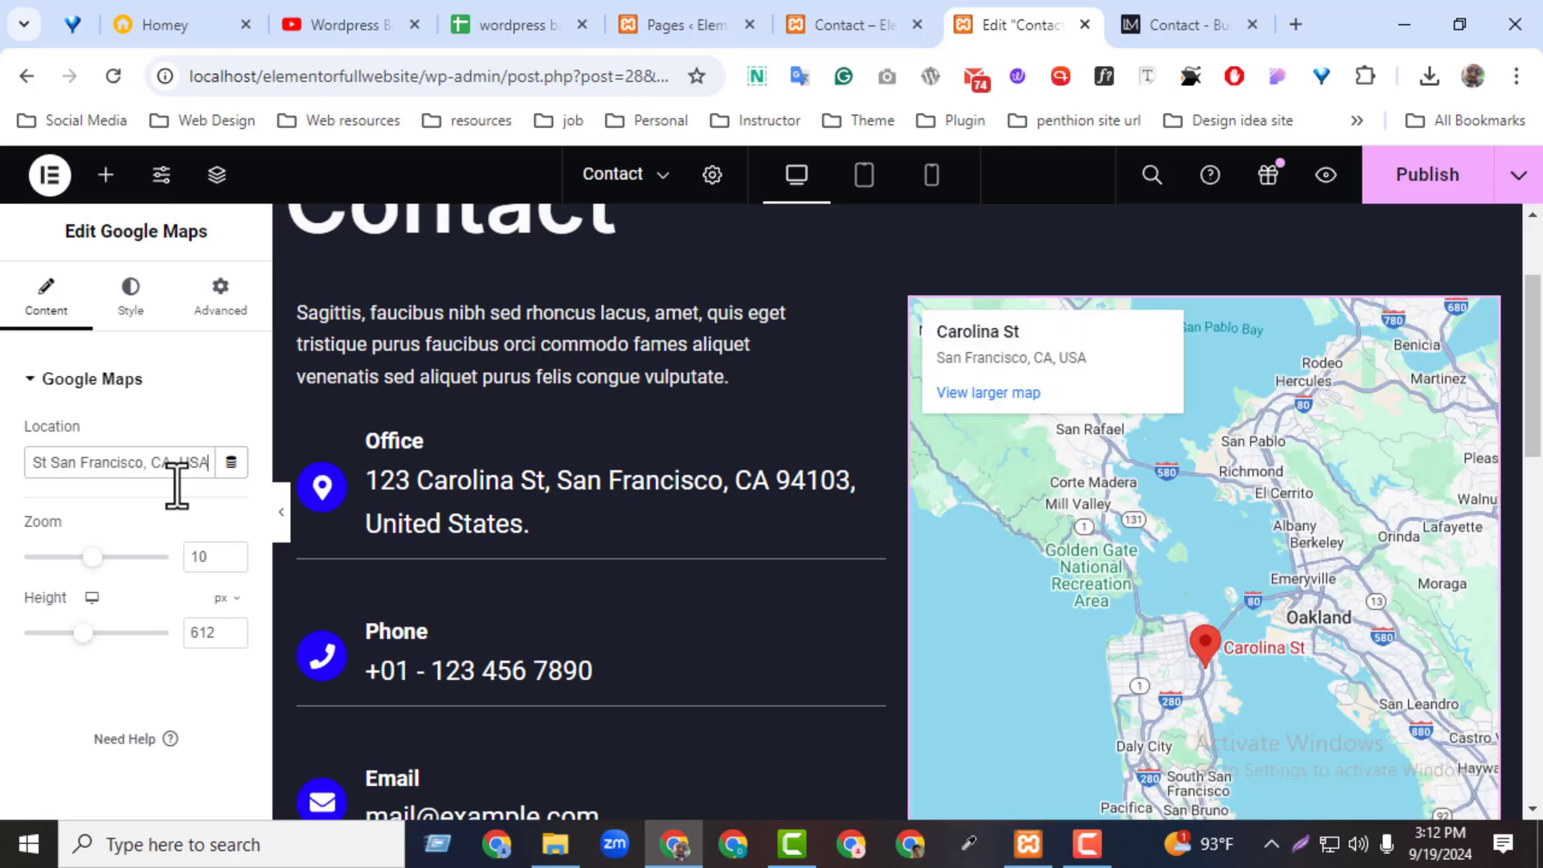
# - Compare the map's scale with the demo site's and set the Google Maps zoom to 12
pyautogui.click(1173, 10)
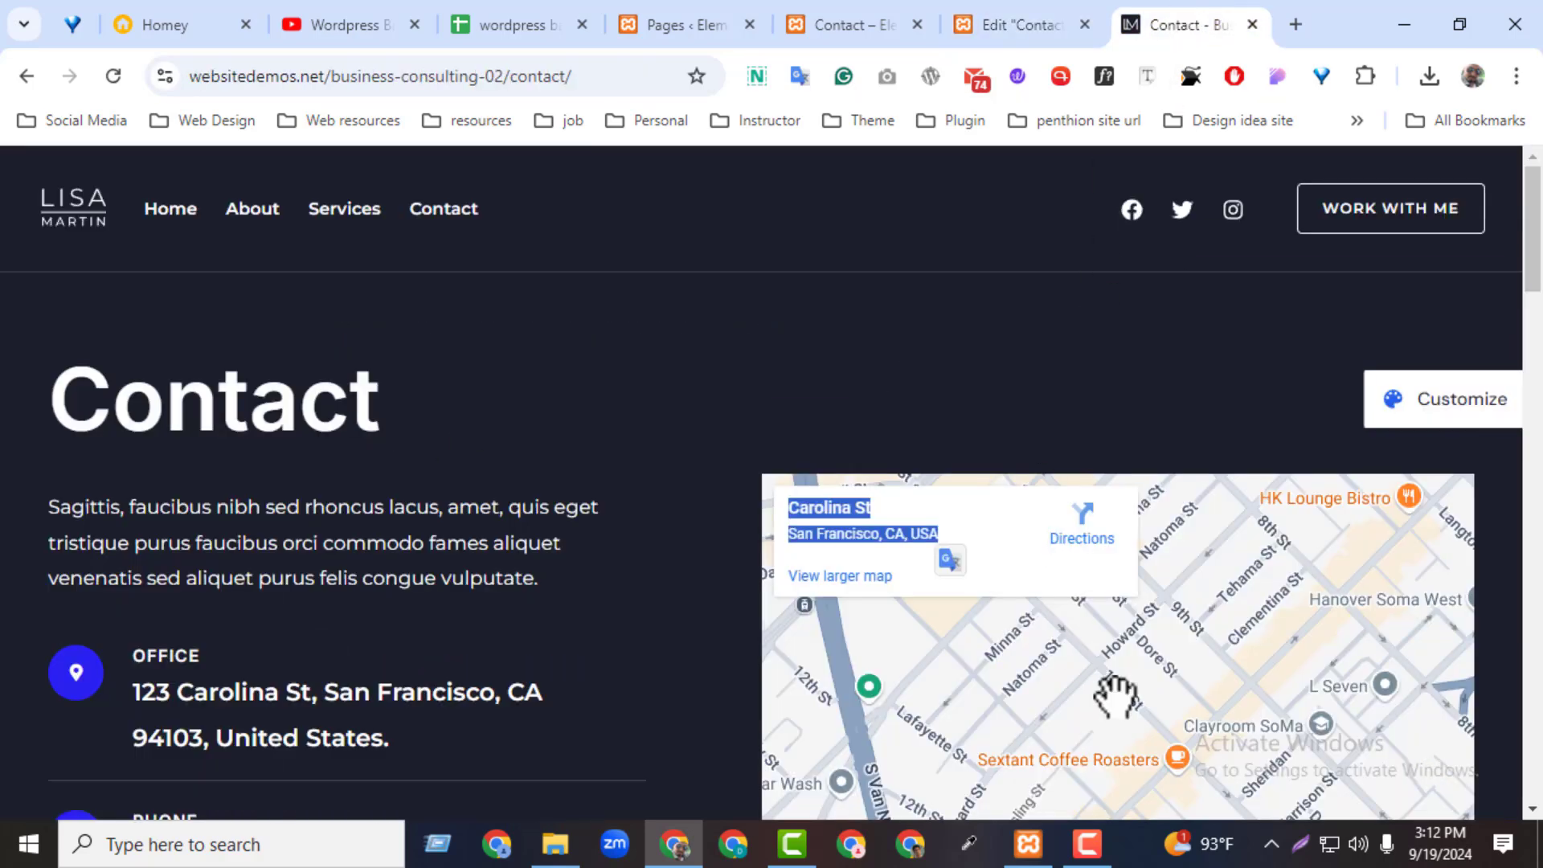
pyautogui.scroll(-3, 1136, 603)
pyautogui.click(1020, 24)
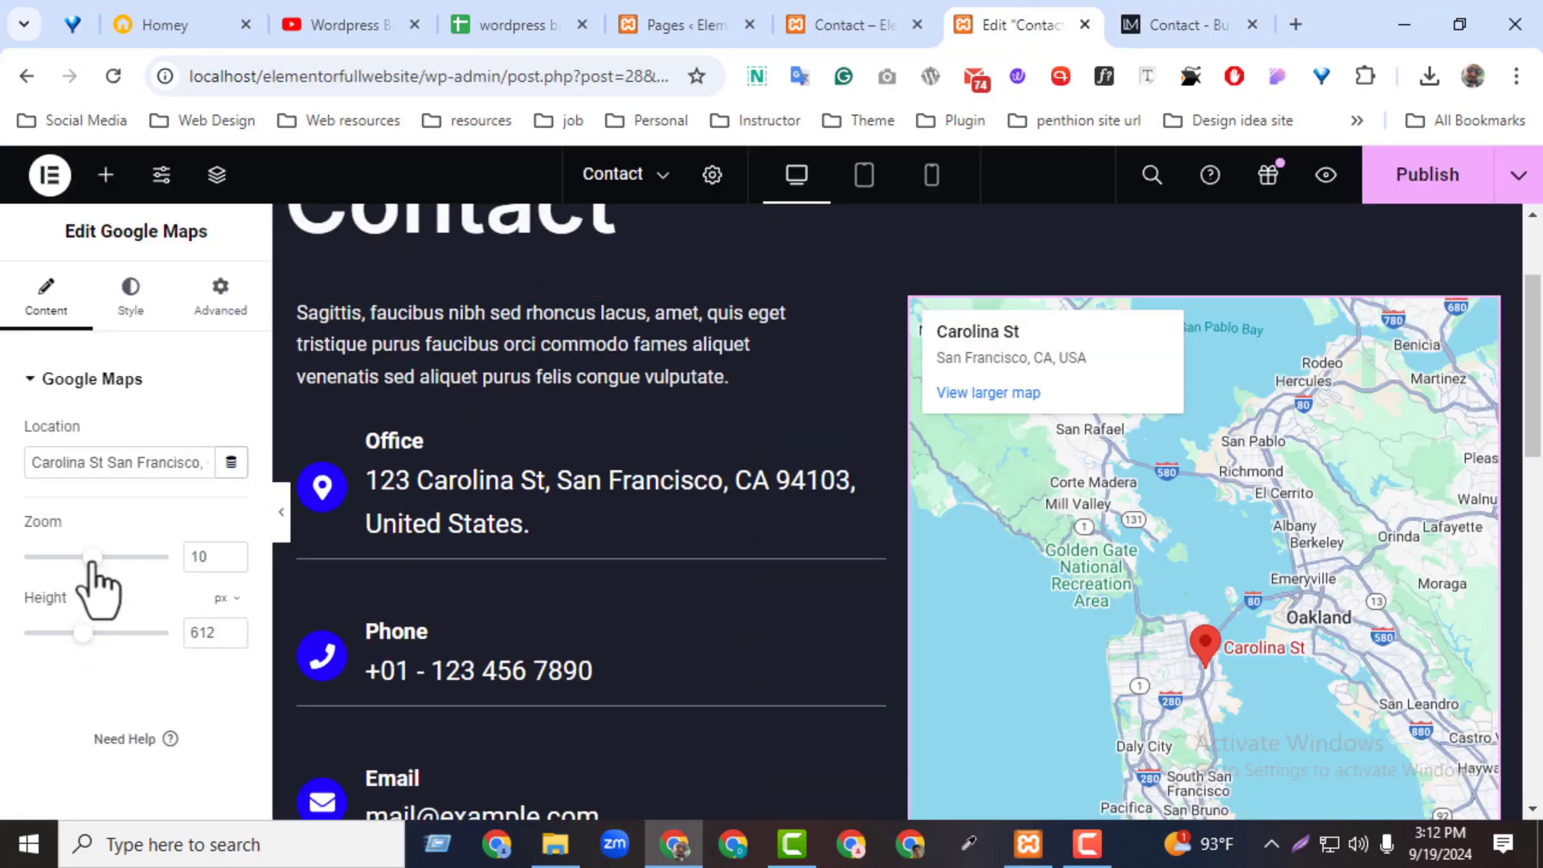
pyautogui.moveTo(94, 557); pyautogui.dragTo(101, 558)
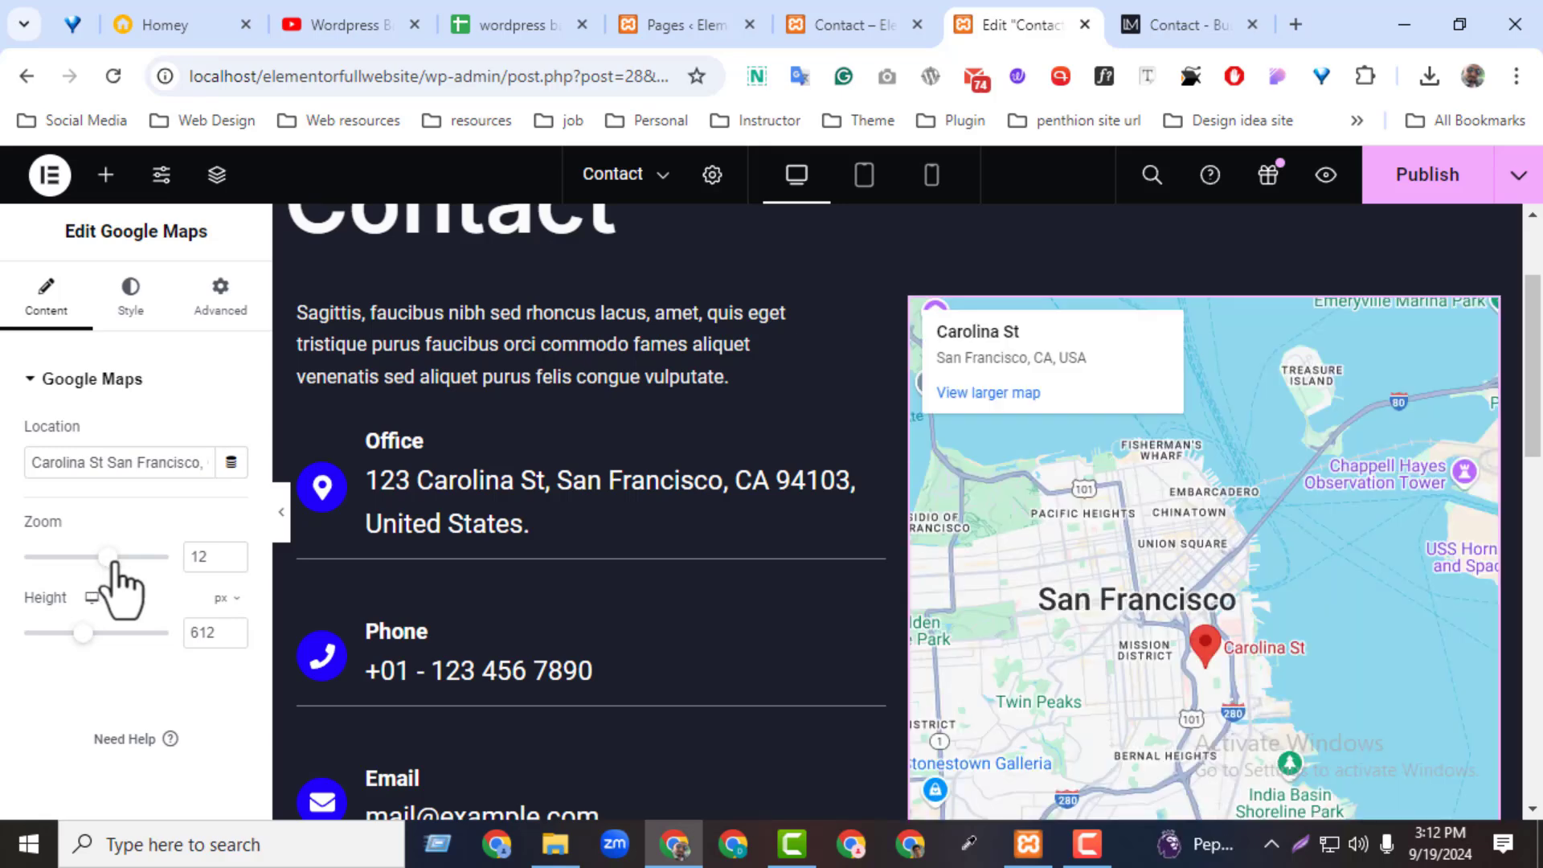
# - Check the demo site's section below the email and add a heading titled "Keep in Touch" under the Email icon box
pyautogui.moveTo(1535, 386); pyautogui.dragTo(1536, 466)
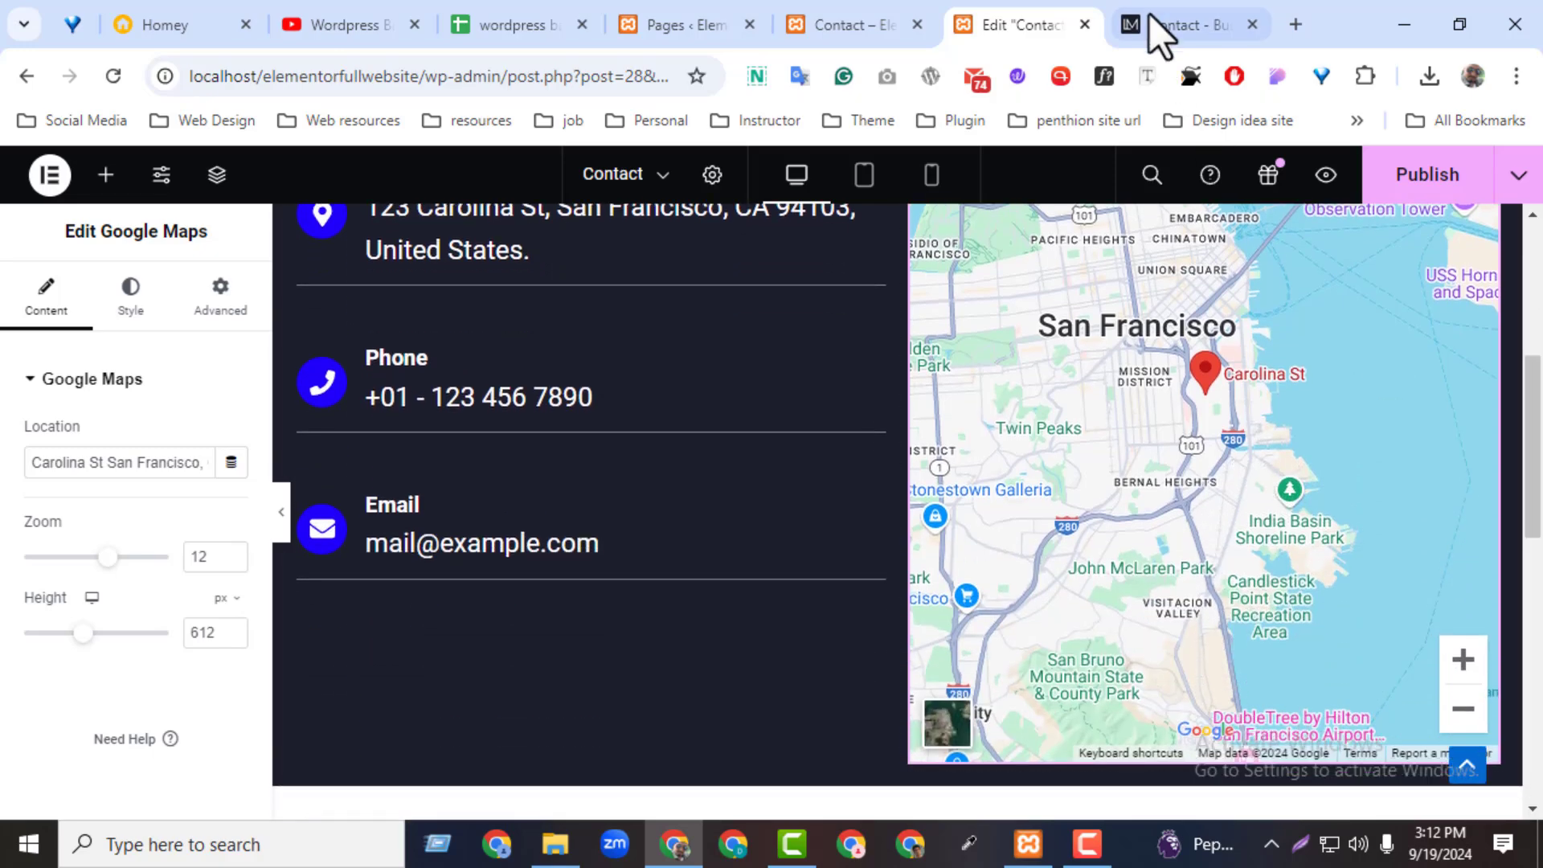
pyautogui.click(1174, 25)
pyautogui.scroll(-5, 647, 546)
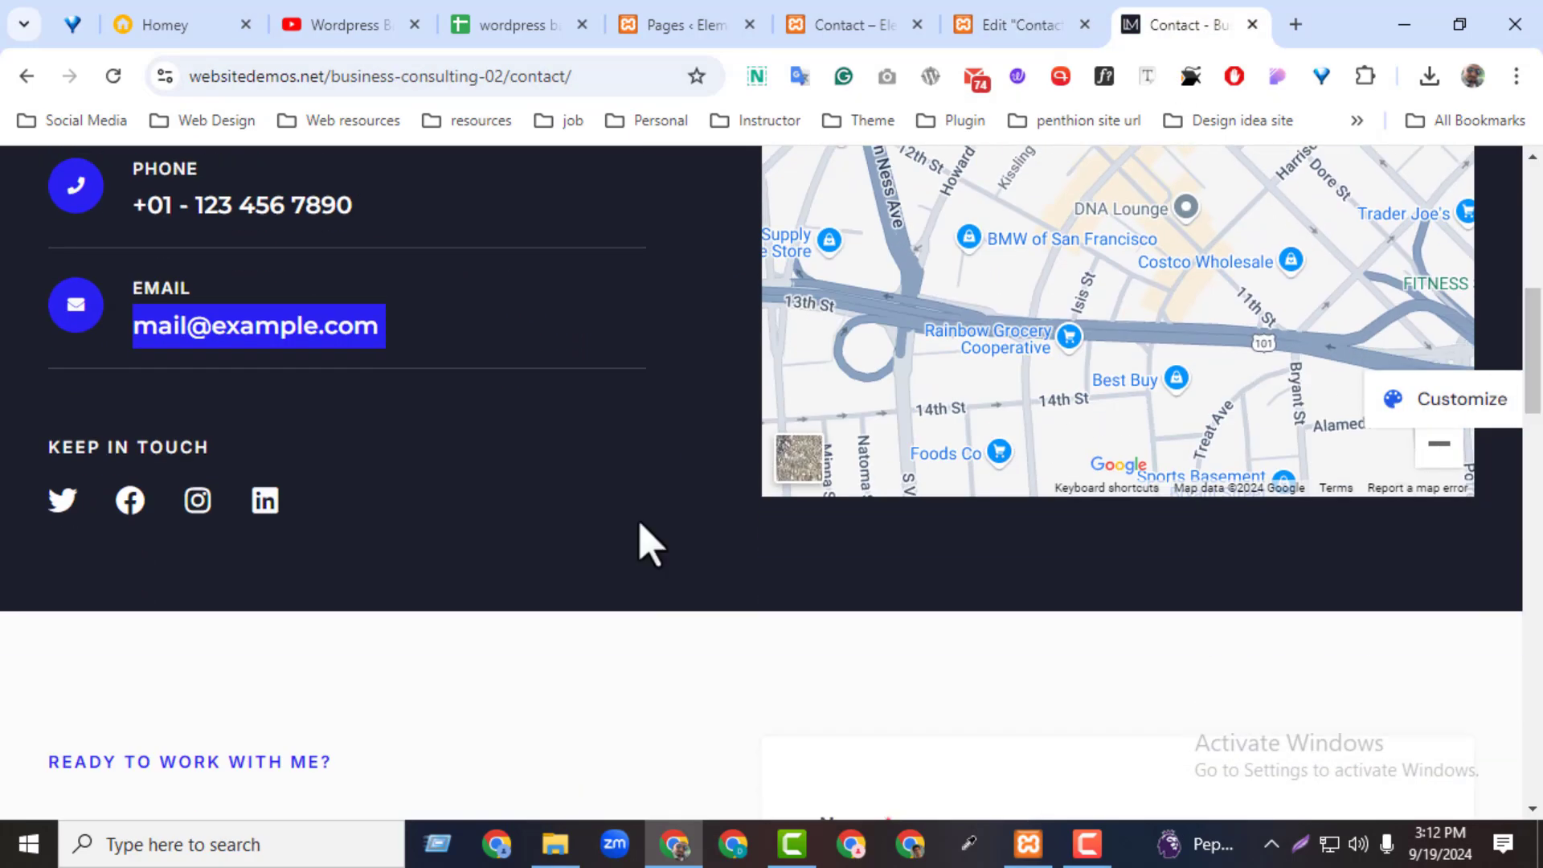
pyautogui.tripleClick(79, 448)
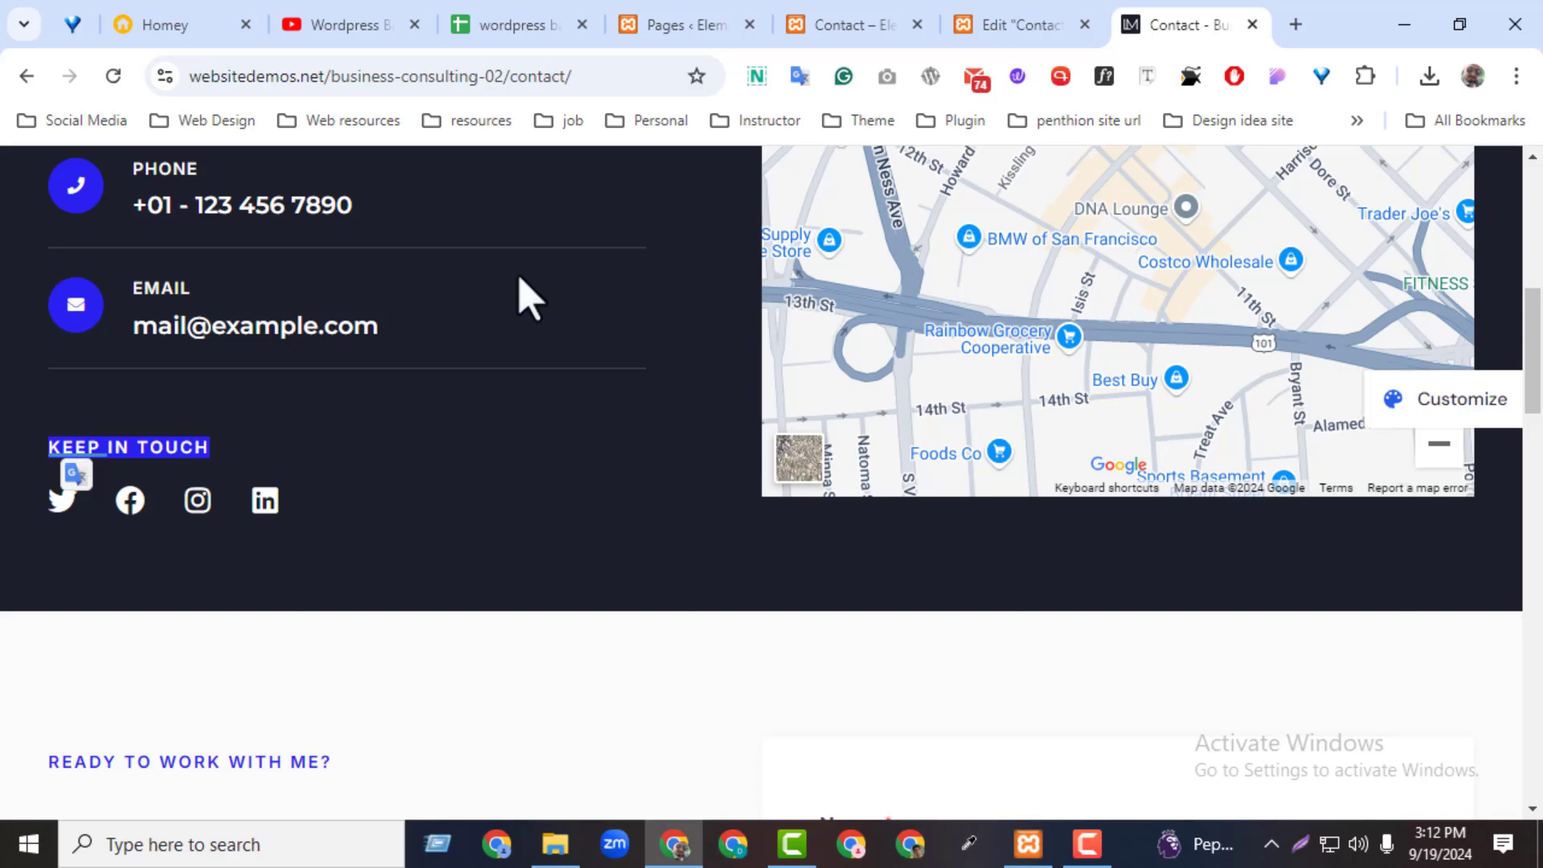
pyautogui.click(1032, 24)
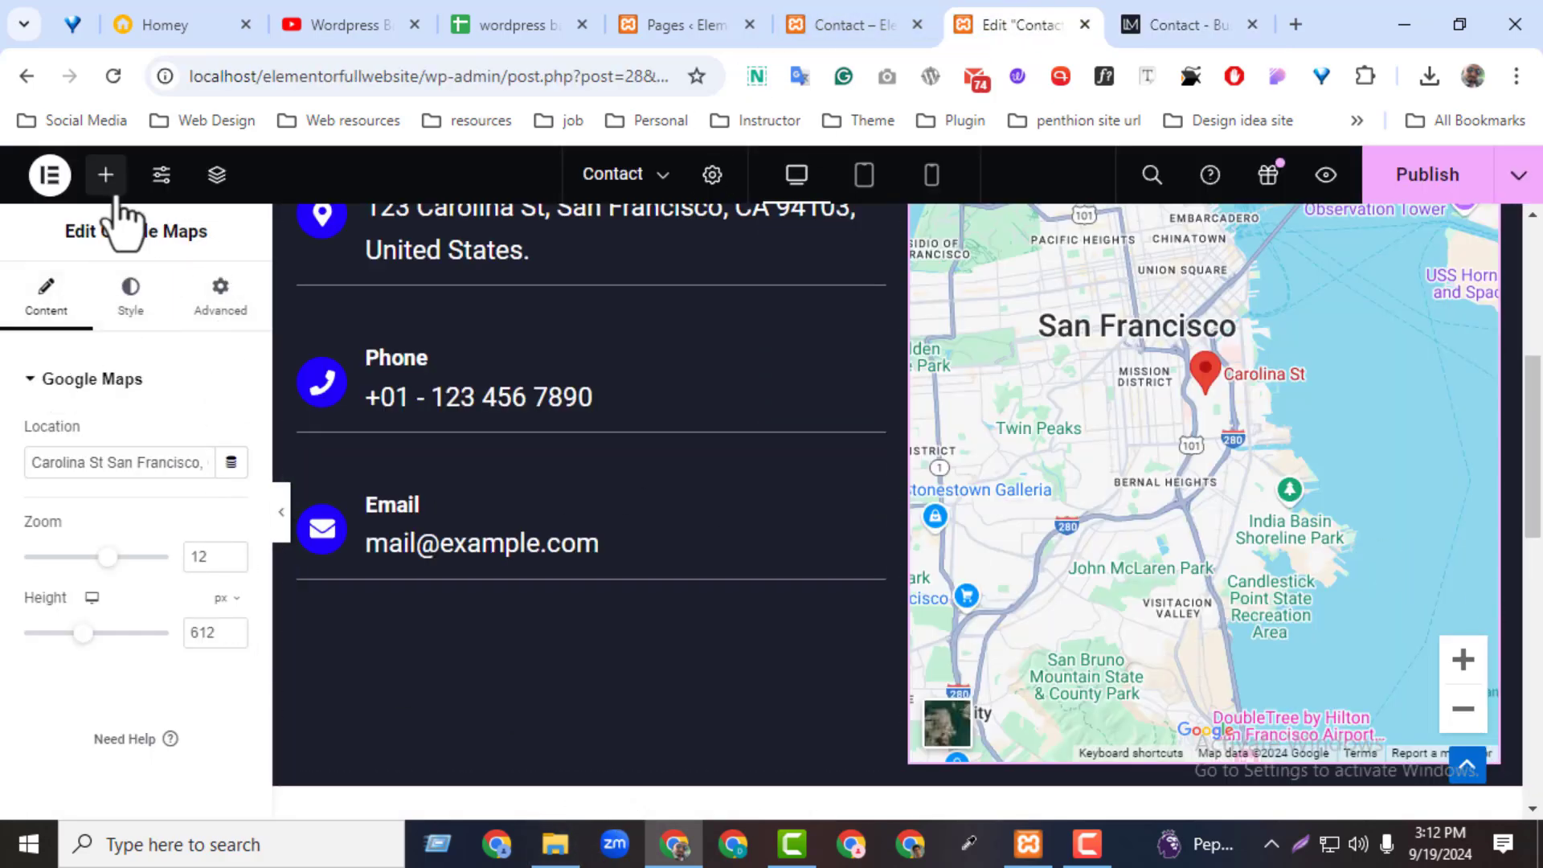
pyautogui.click(105, 174)
pyautogui.moveTo(190, 631); pyautogui.dragTo(431, 563)
pyautogui.tripleClick(61, 475)
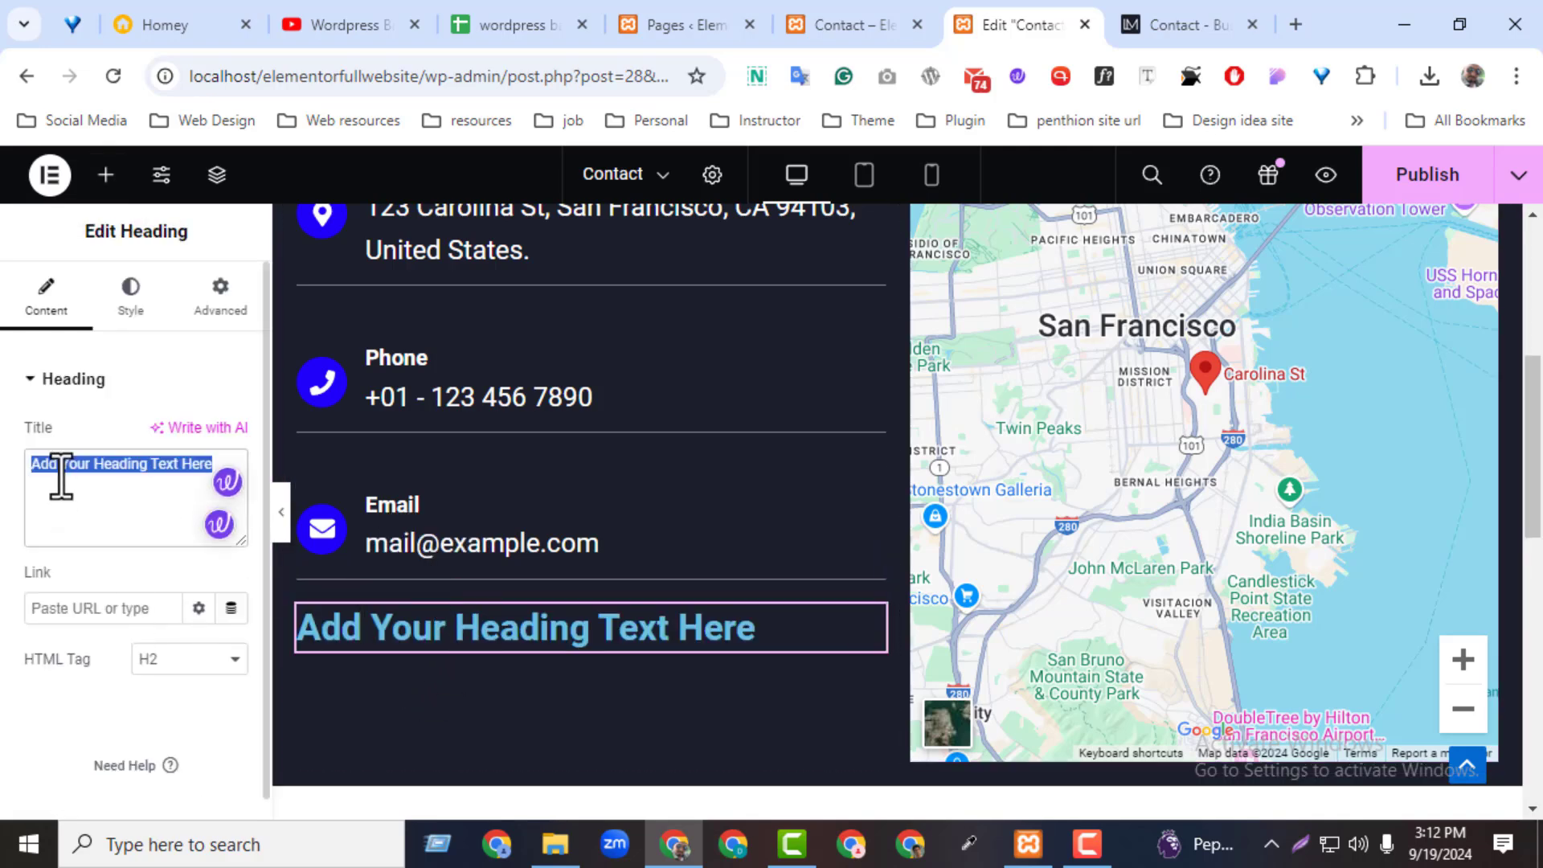
pyautogui.write('Keep in Touch')
# - Make the Keep in Touch heading's text white and set its font size to 15 px
pyautogui.click(108, 305)
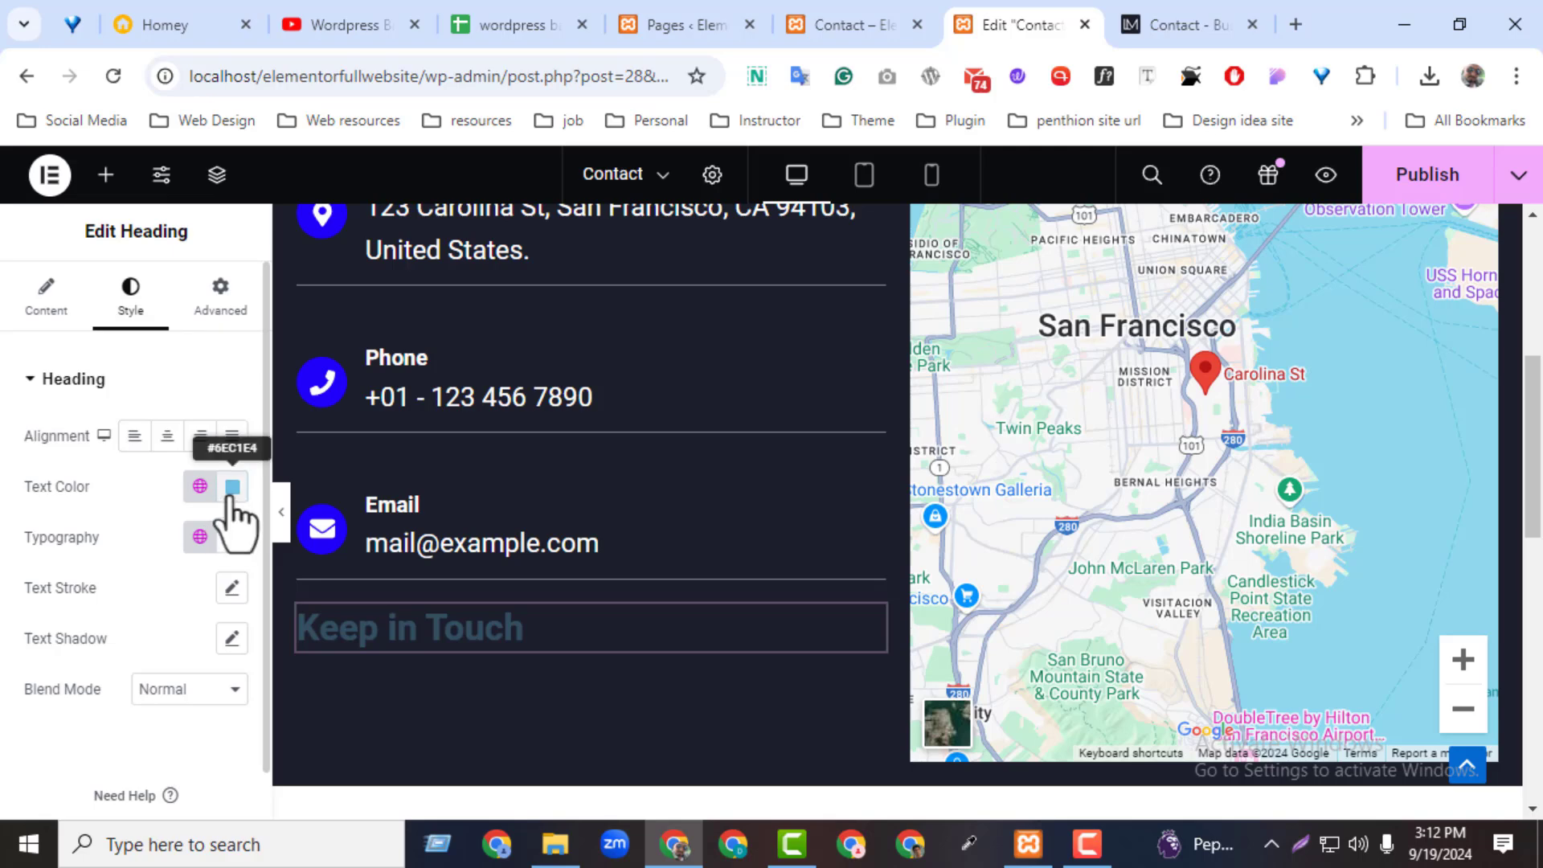
pyautogui.click(233, 487)
pyautogui.click(231, 537)
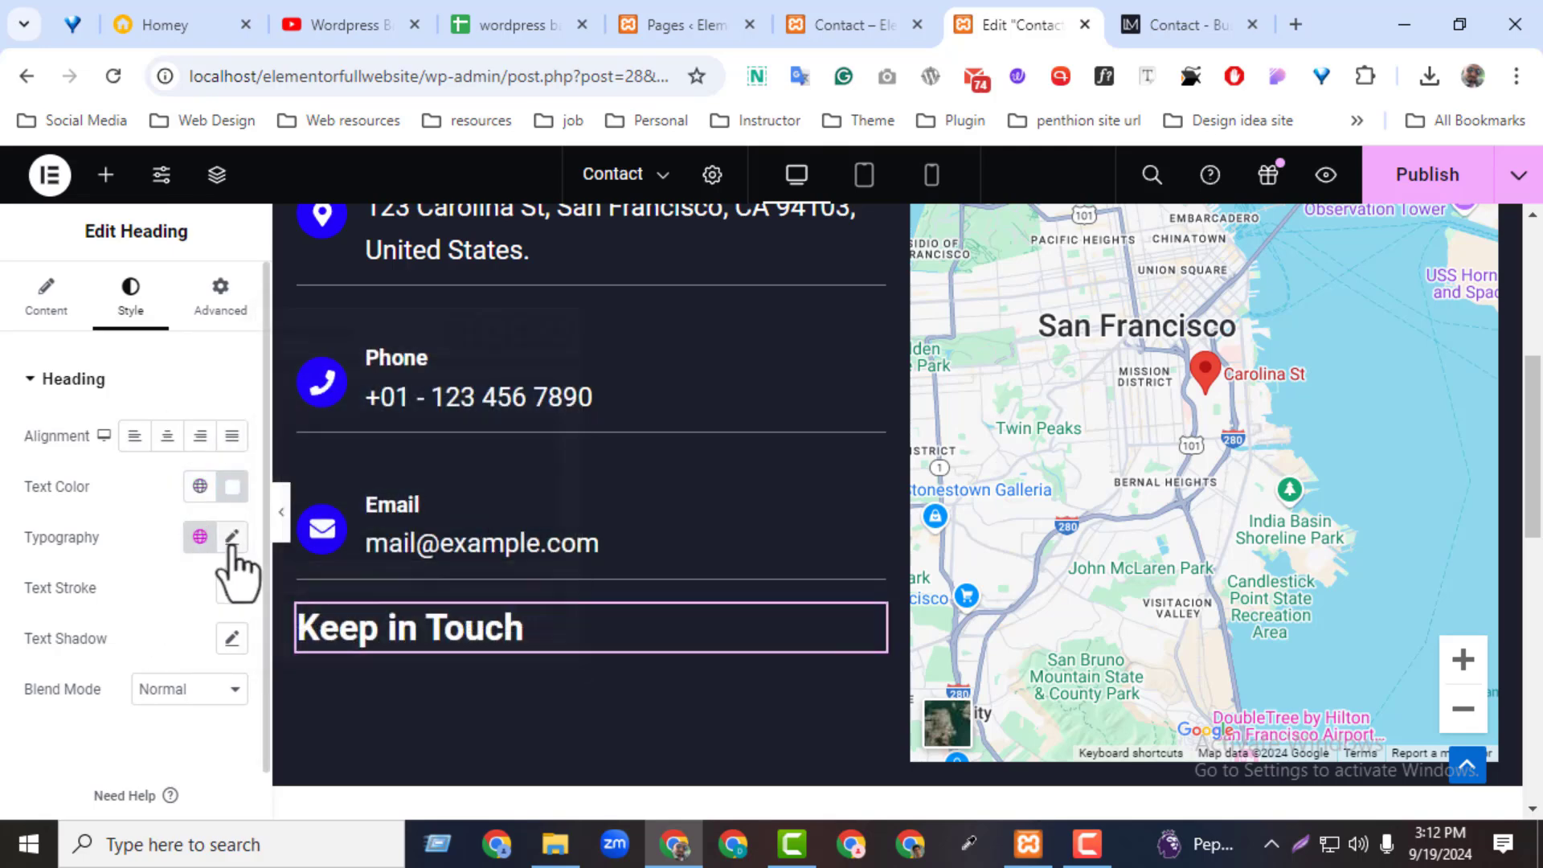
pyautogui.moveTo(50, 728); pyautogui.dragTo(48, 724)
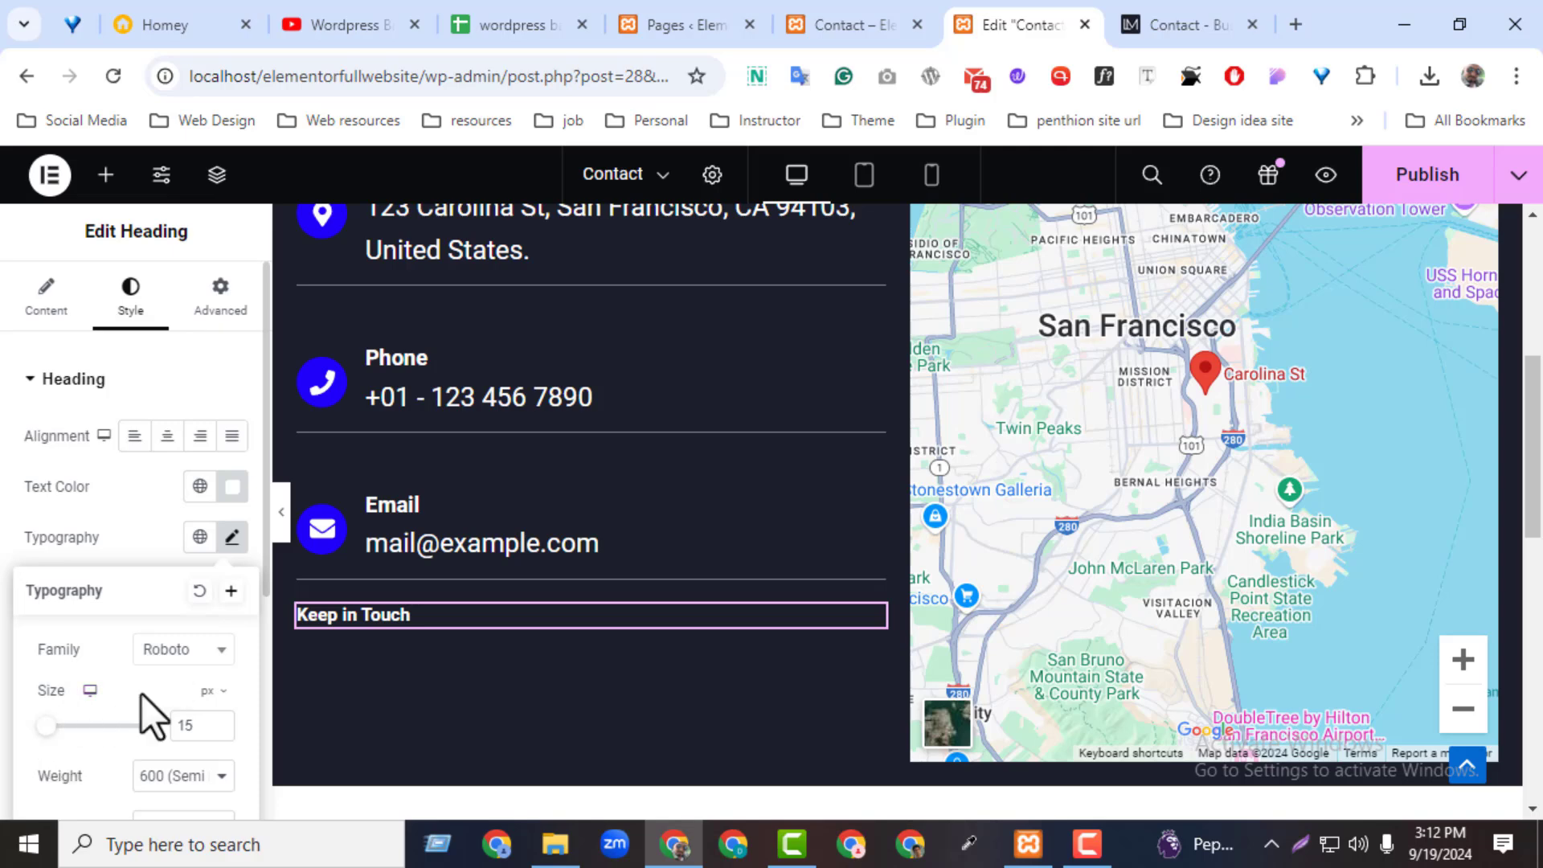
# - Transform the Keep in Touch heading to uppercase and set its font size to 17 px
pyautogui.scroll(-3, 153, 707)
pyautogui.click(179, 696)
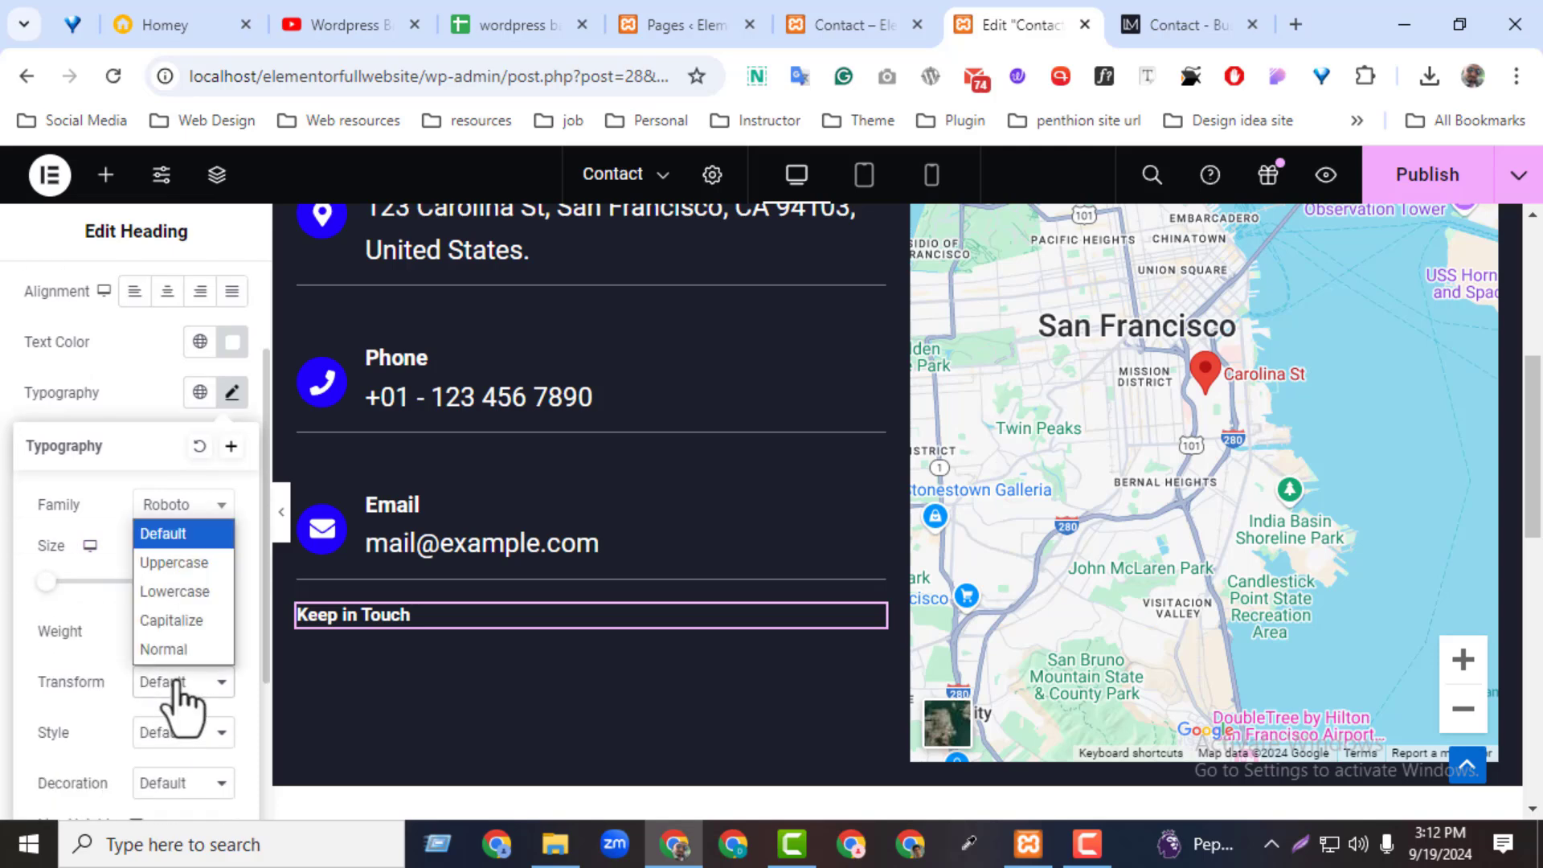
pyautogui.click(165, 564)
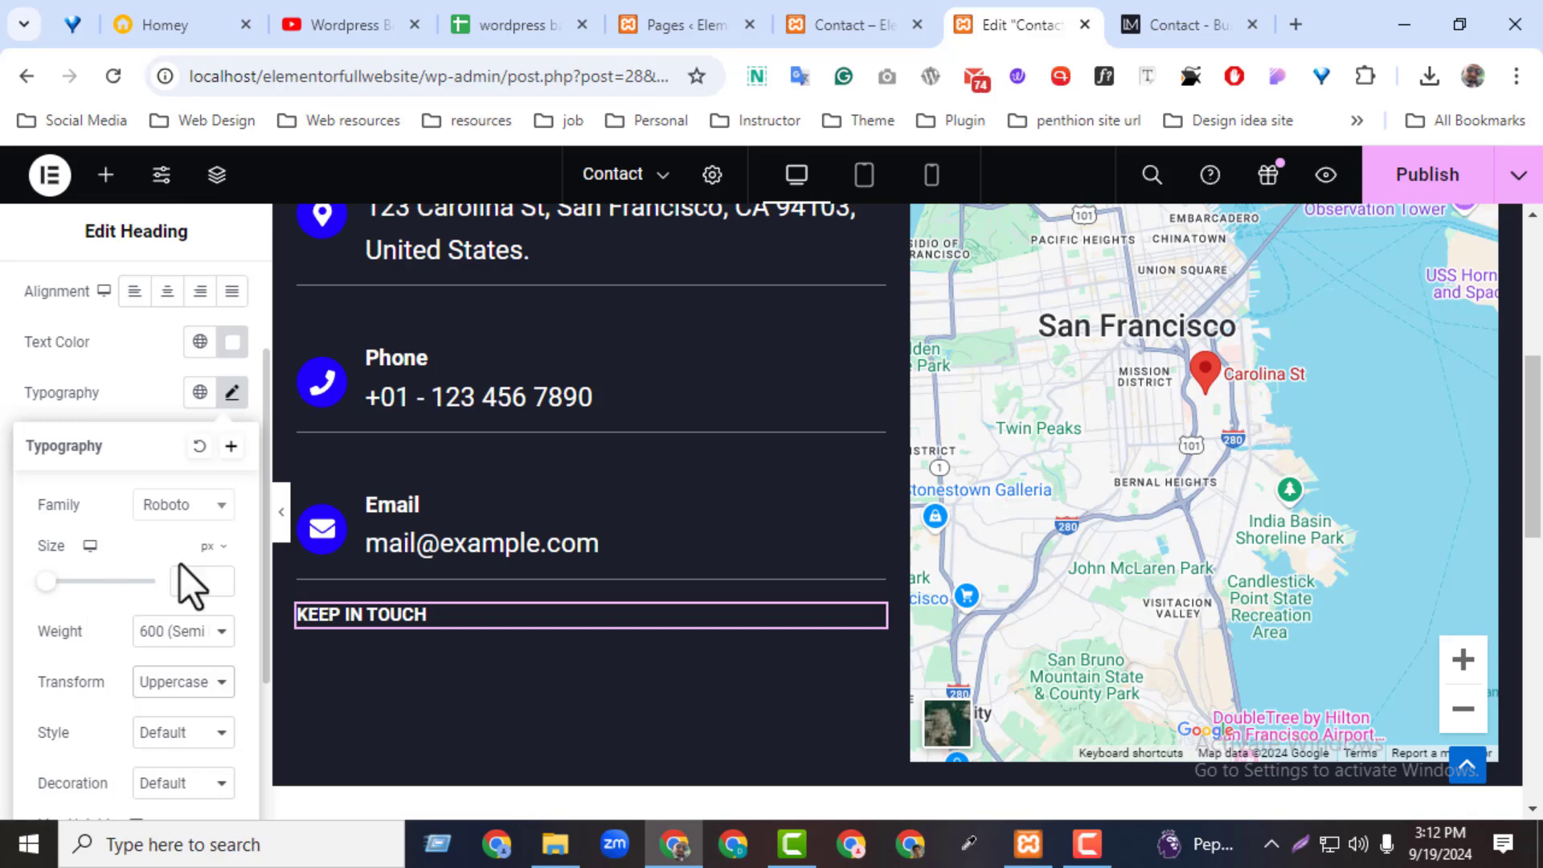
pyautogui.click(219, 577)
pyautogui.click(219, 576)
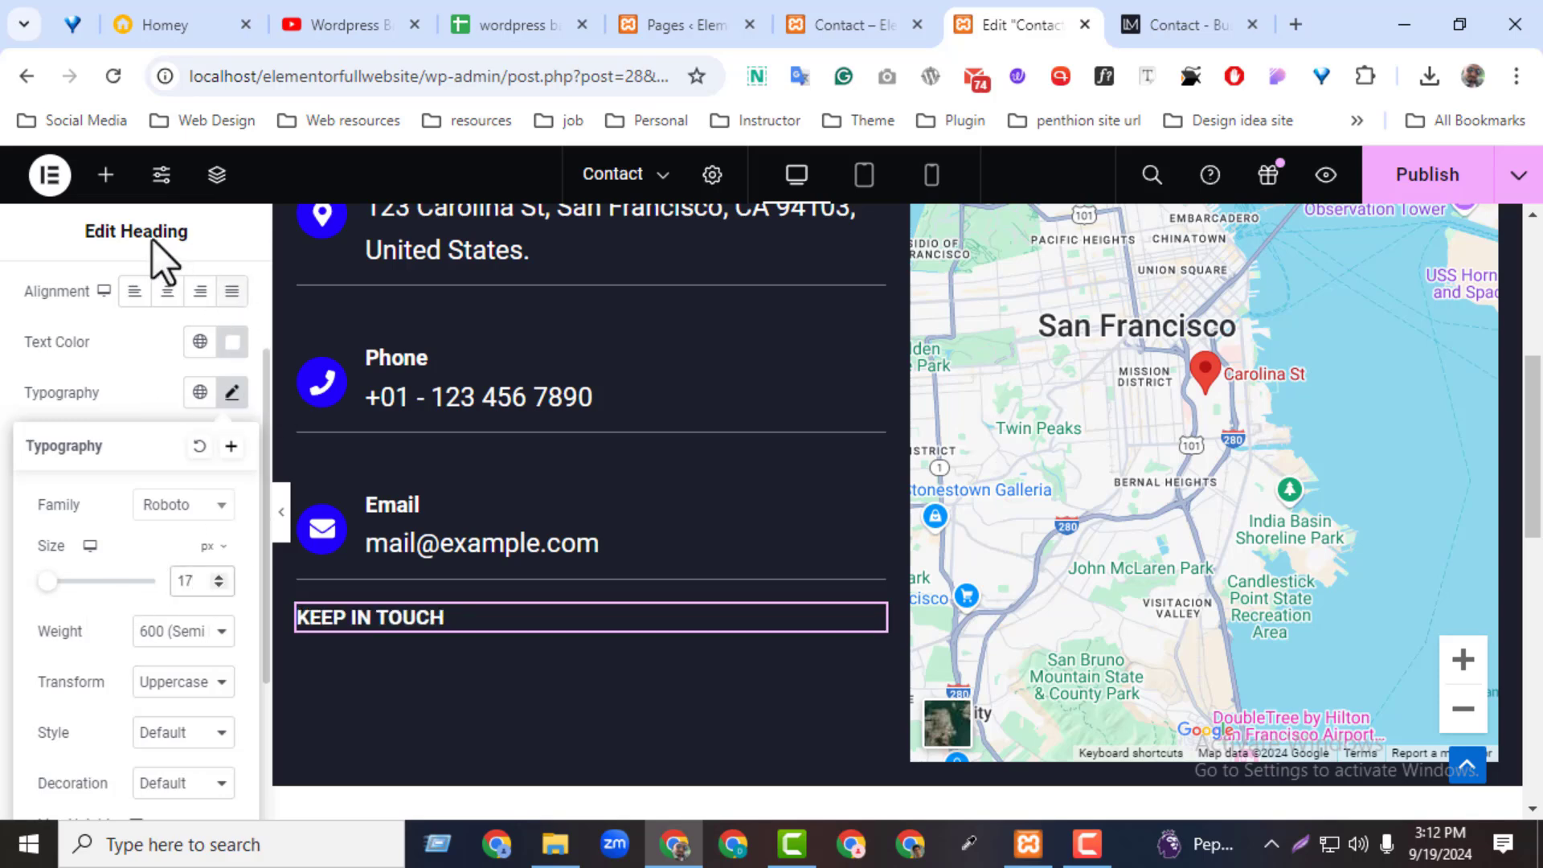
# - Add a Social Icons widget below the Keep in Touch heading and check which social icons the demo site uses
pyautogui.click(105, 175)
pyautogui.click(138, 343)
pyautogui.write('soci')
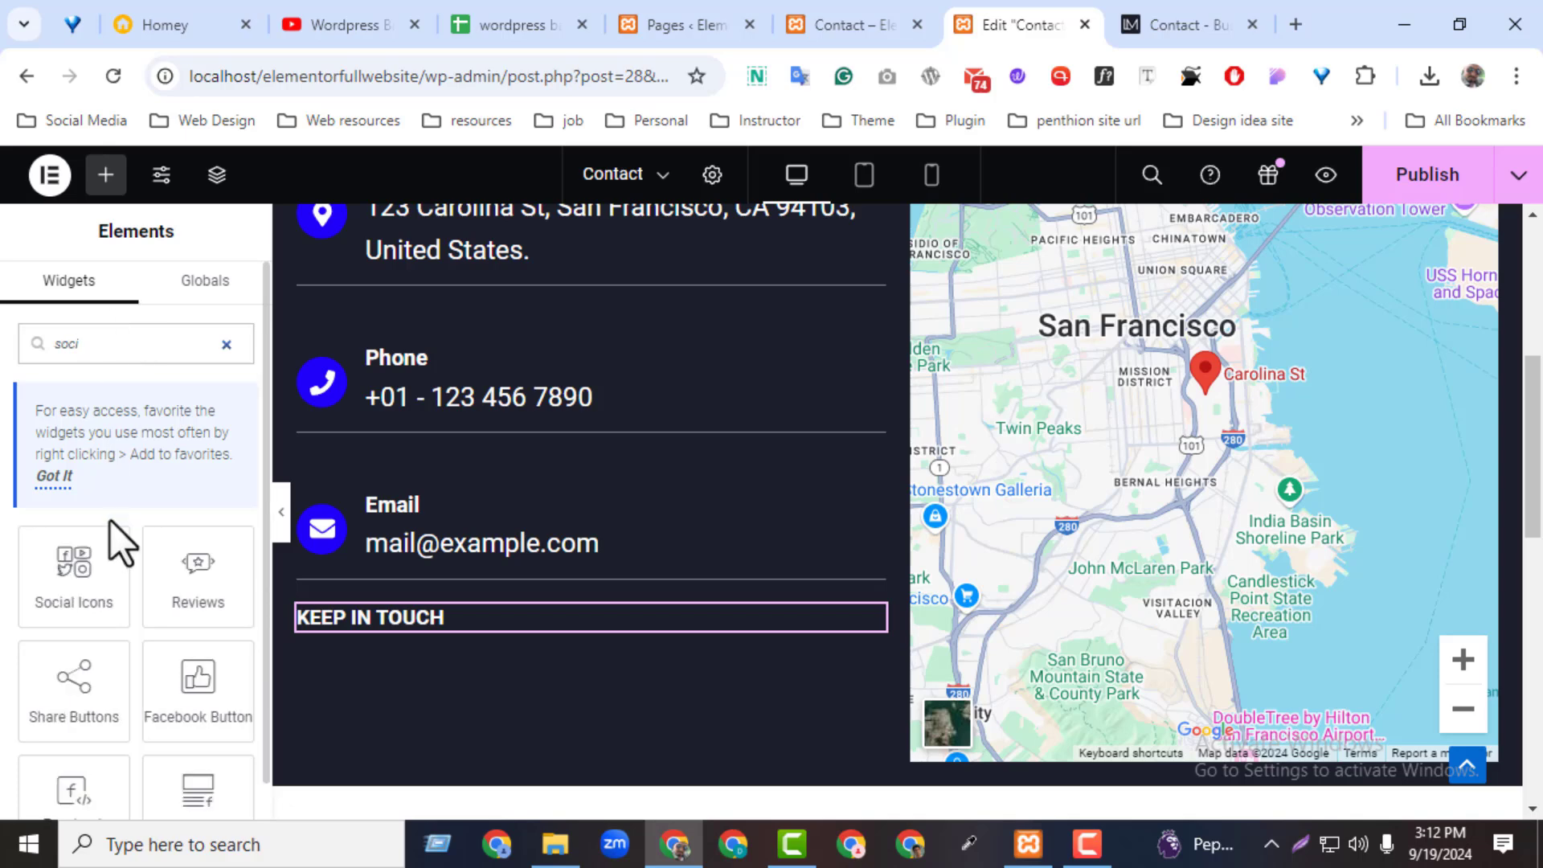
pyautogui.moveTo(110, 520); pyautogui.dragTo(347, 627)
pyautogui.click(1209, 6)
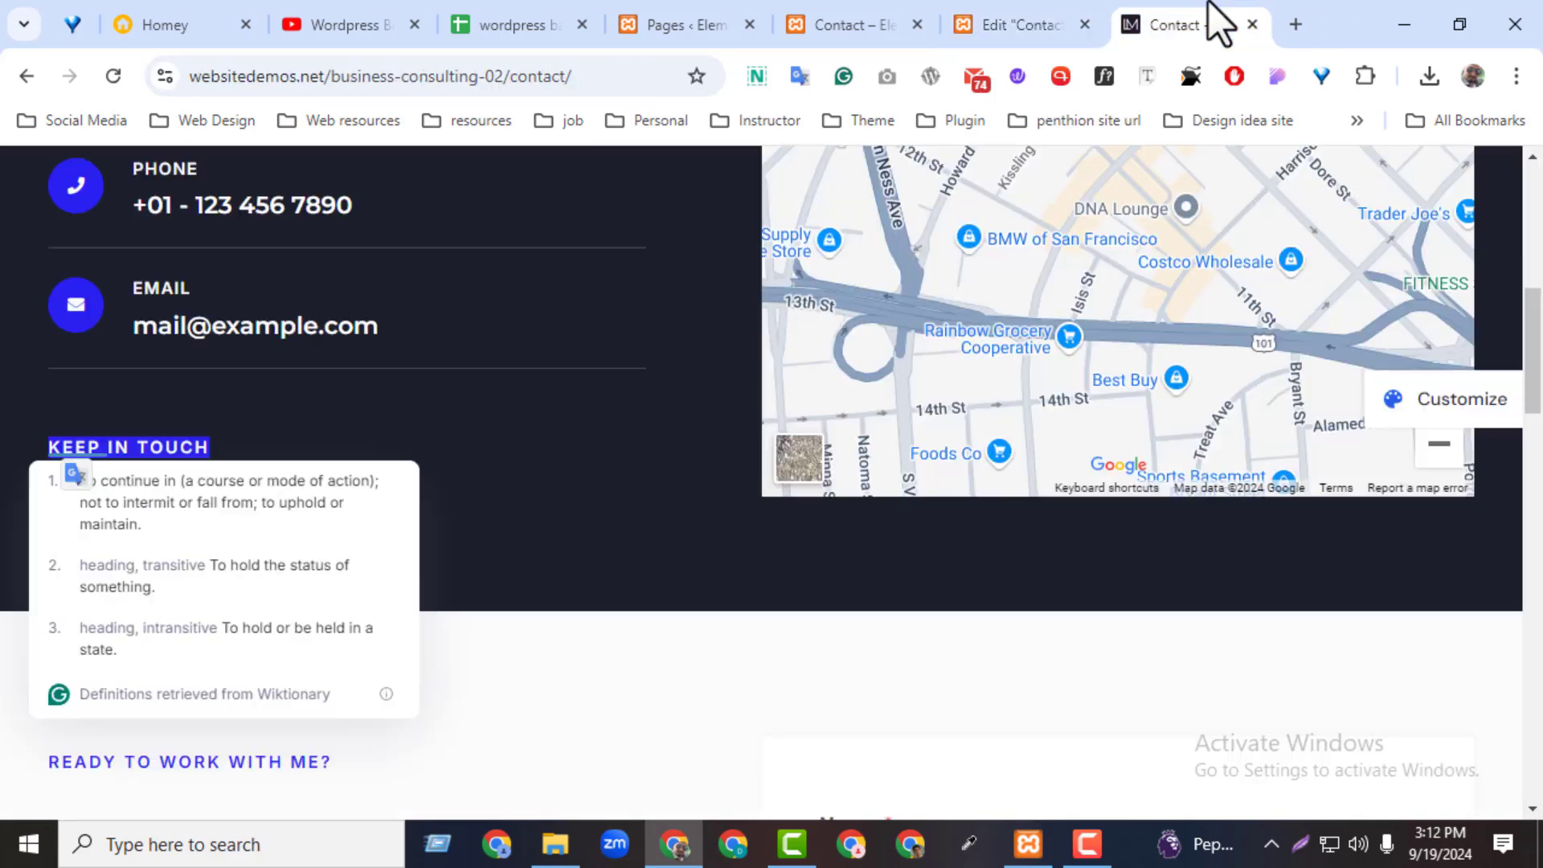
pyautogui.click(653, 457)
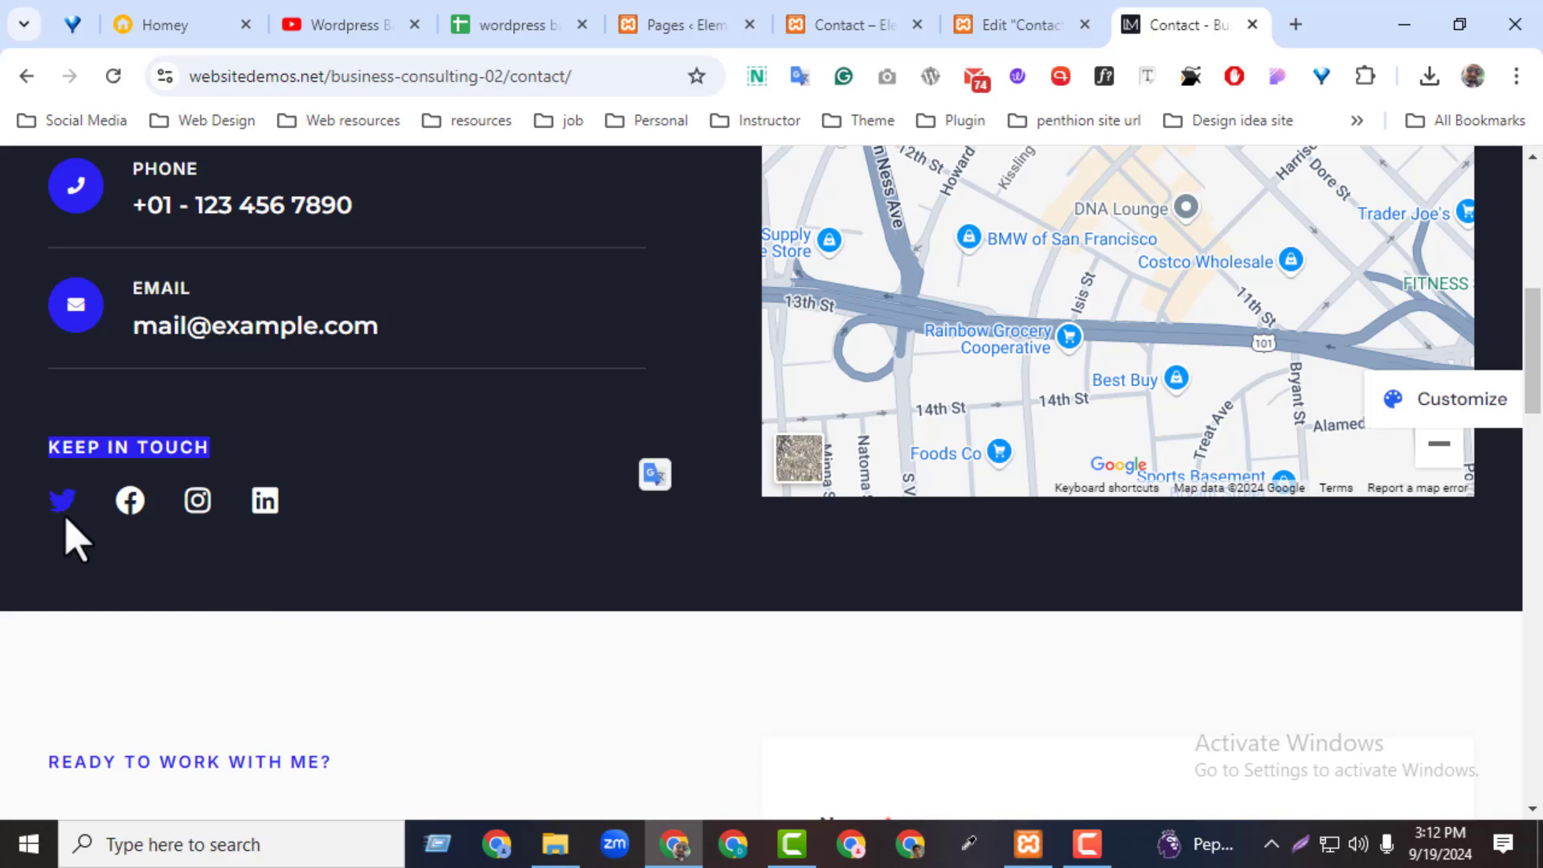
# - Return to the Elementor editor and add a fourth item with the Linkedin icon to the Social Icons widget
pyautogui.click(1037, 24)
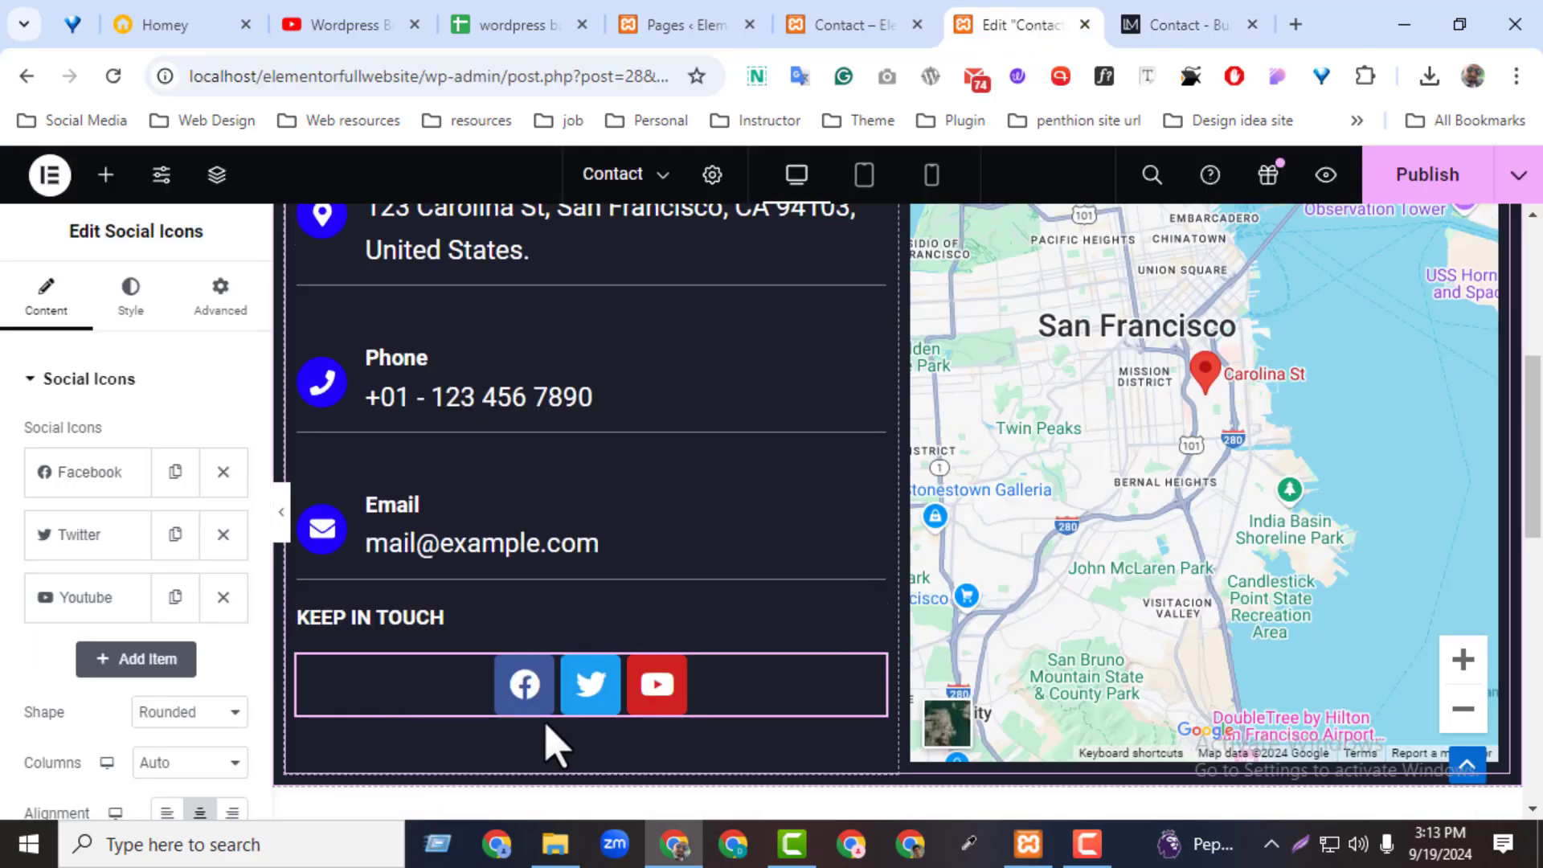
pyautogui.click(113, 663)
pyautogui.click(165, 764)
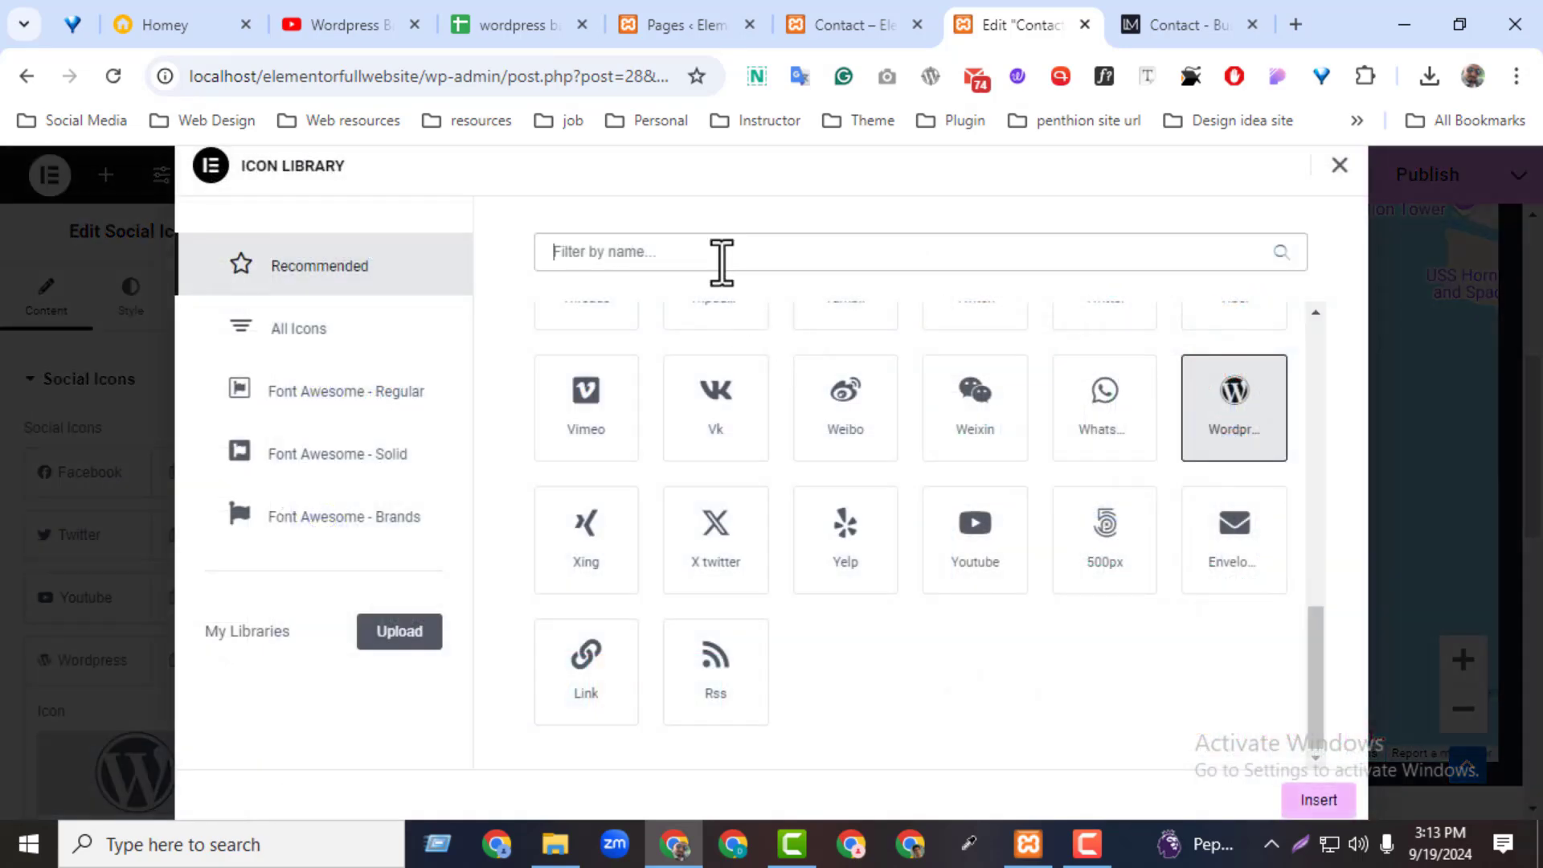
pyautogui.click(722, 262)
pyautogui.write('link')
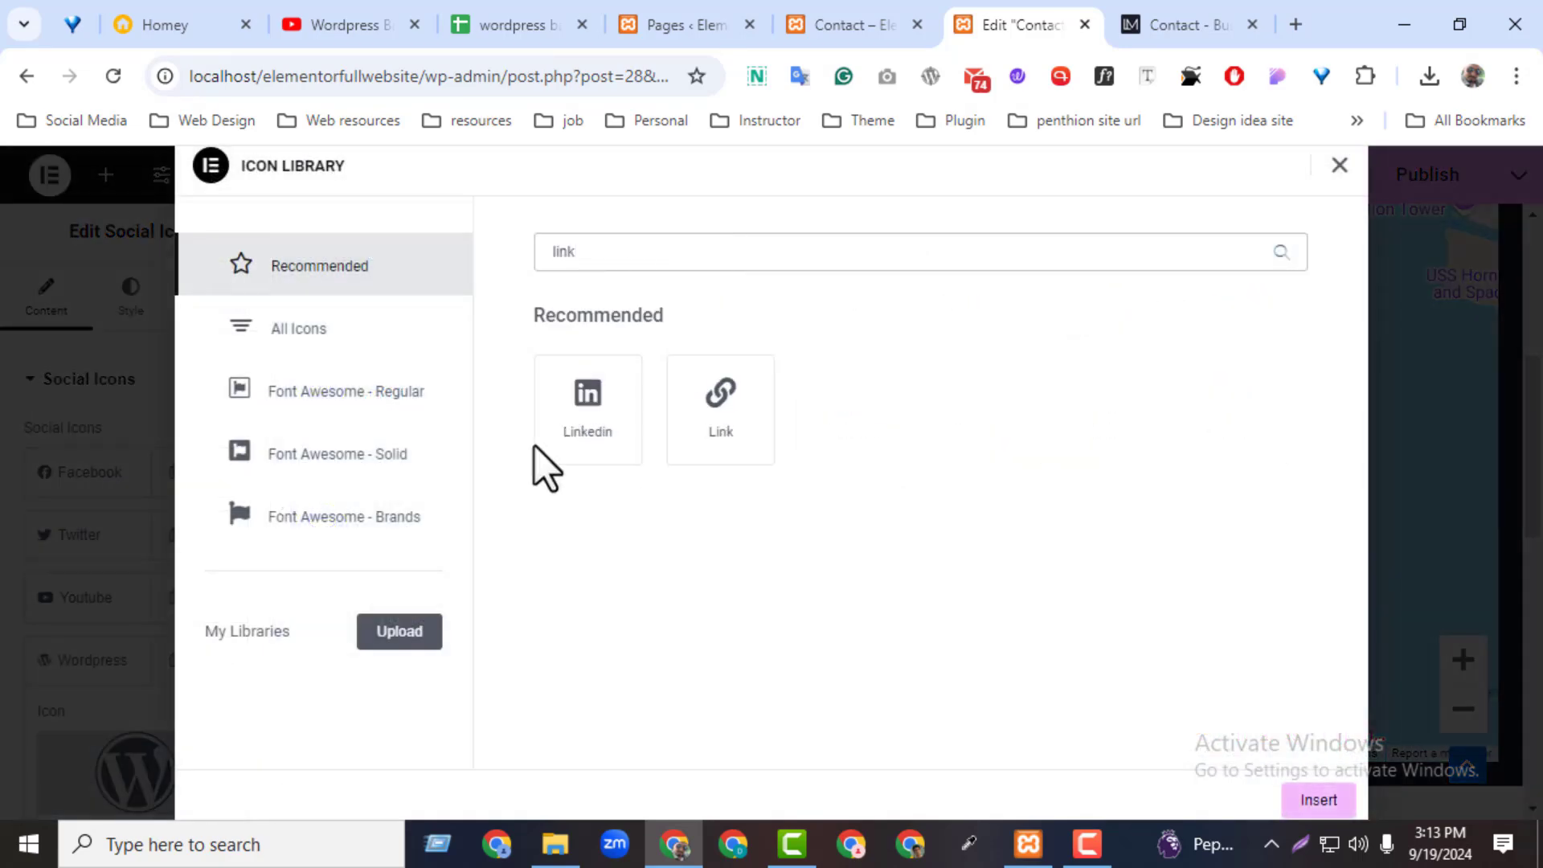
pyautogui.click(540, 447)
pyautogui.click(1319, 799)
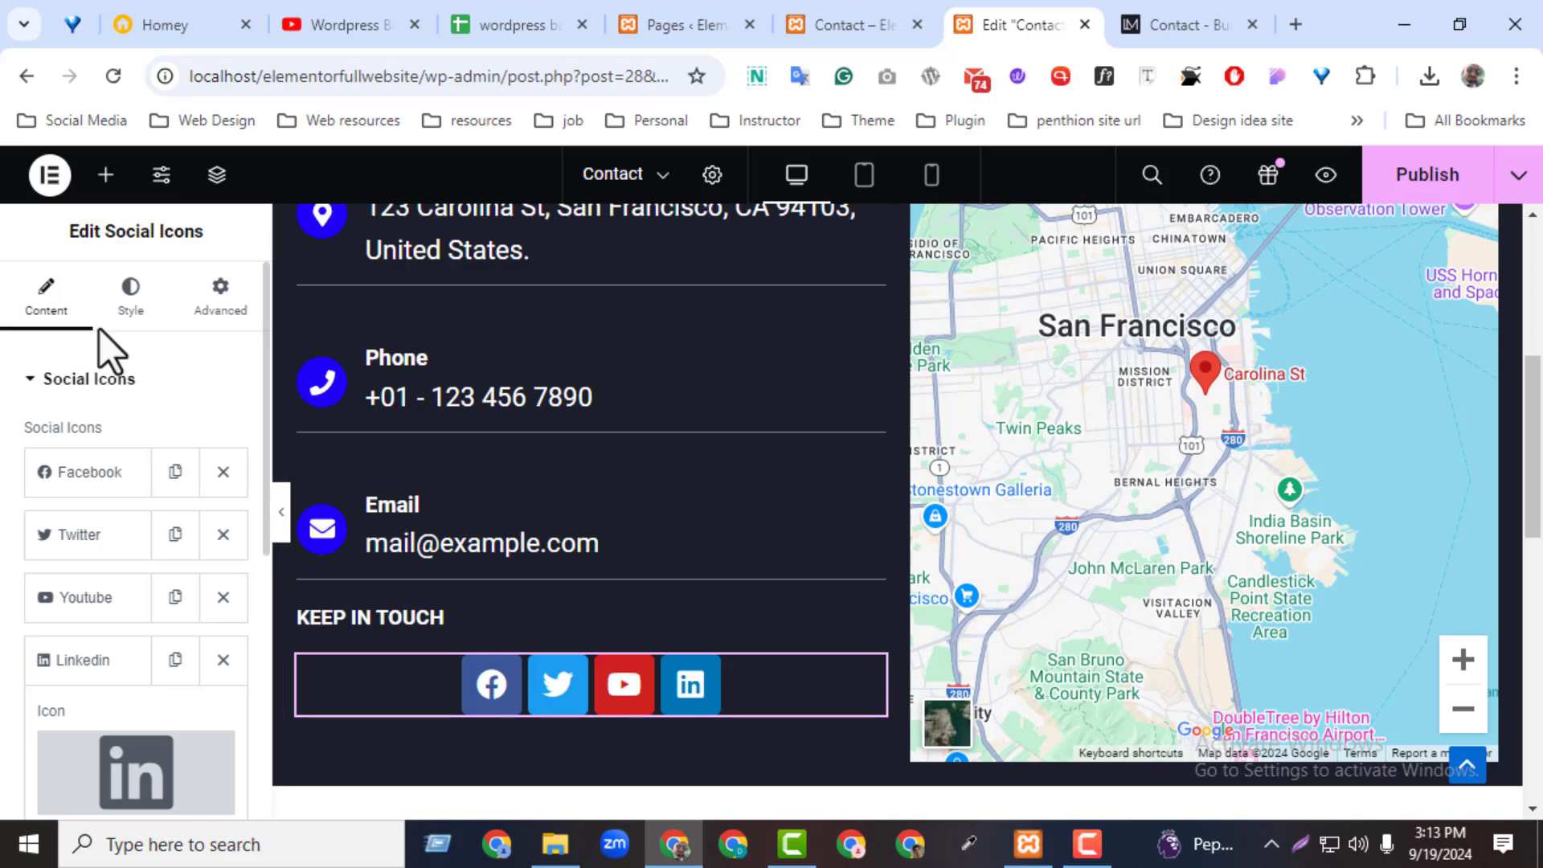
# - Switch the social icons to custom colors and make their primary color fully transparent
pyautogui.click(130, 298)
pyautogui.click(141, 446)
pyautogui.click(148, 488)
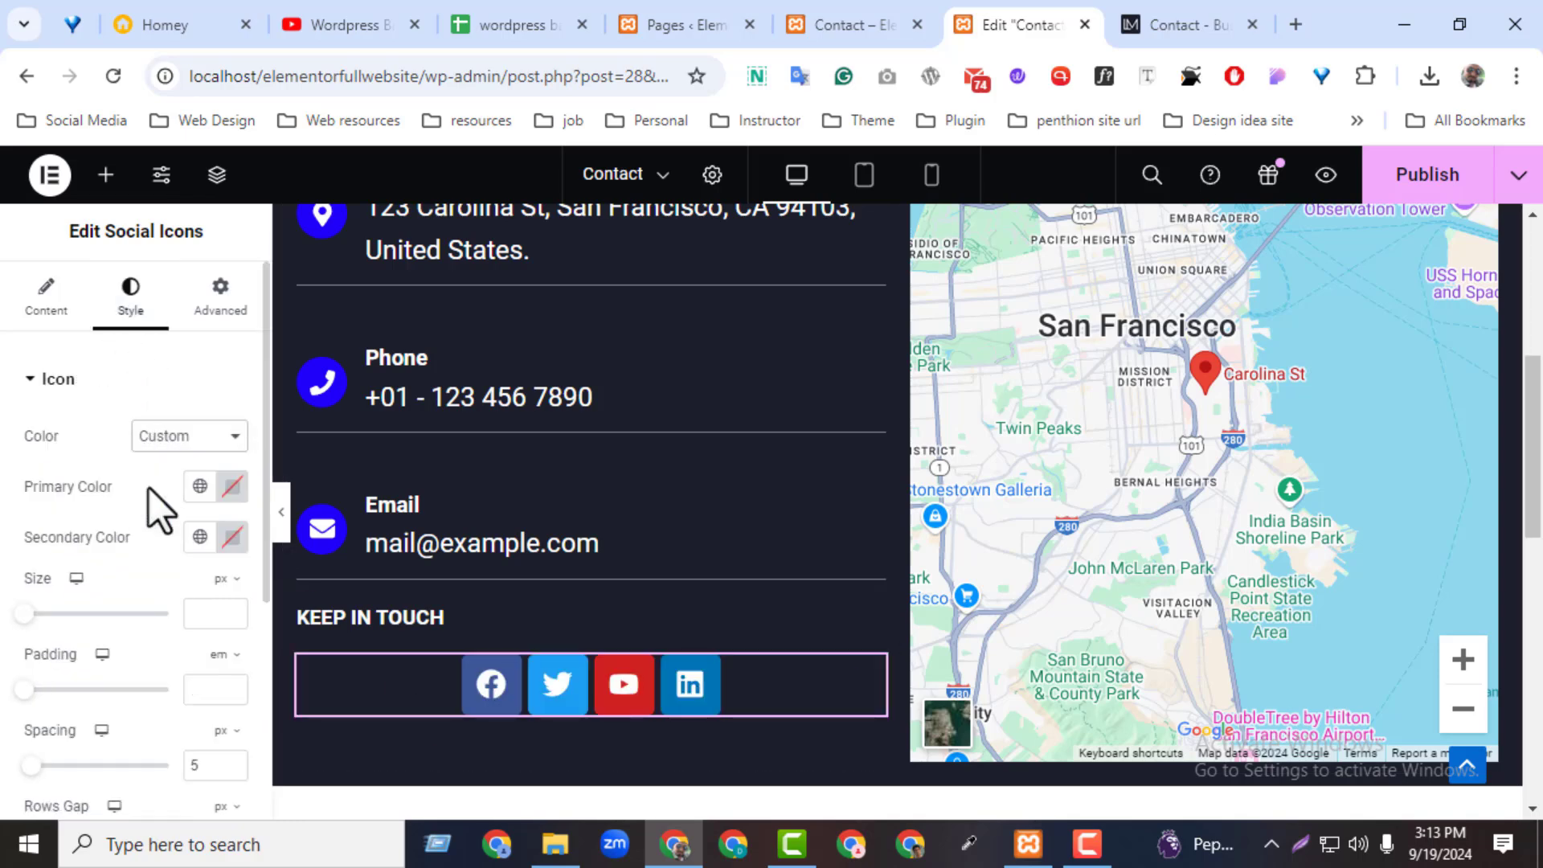
pyautogui.click(233, 487)
pyautogui.click(444, 394)
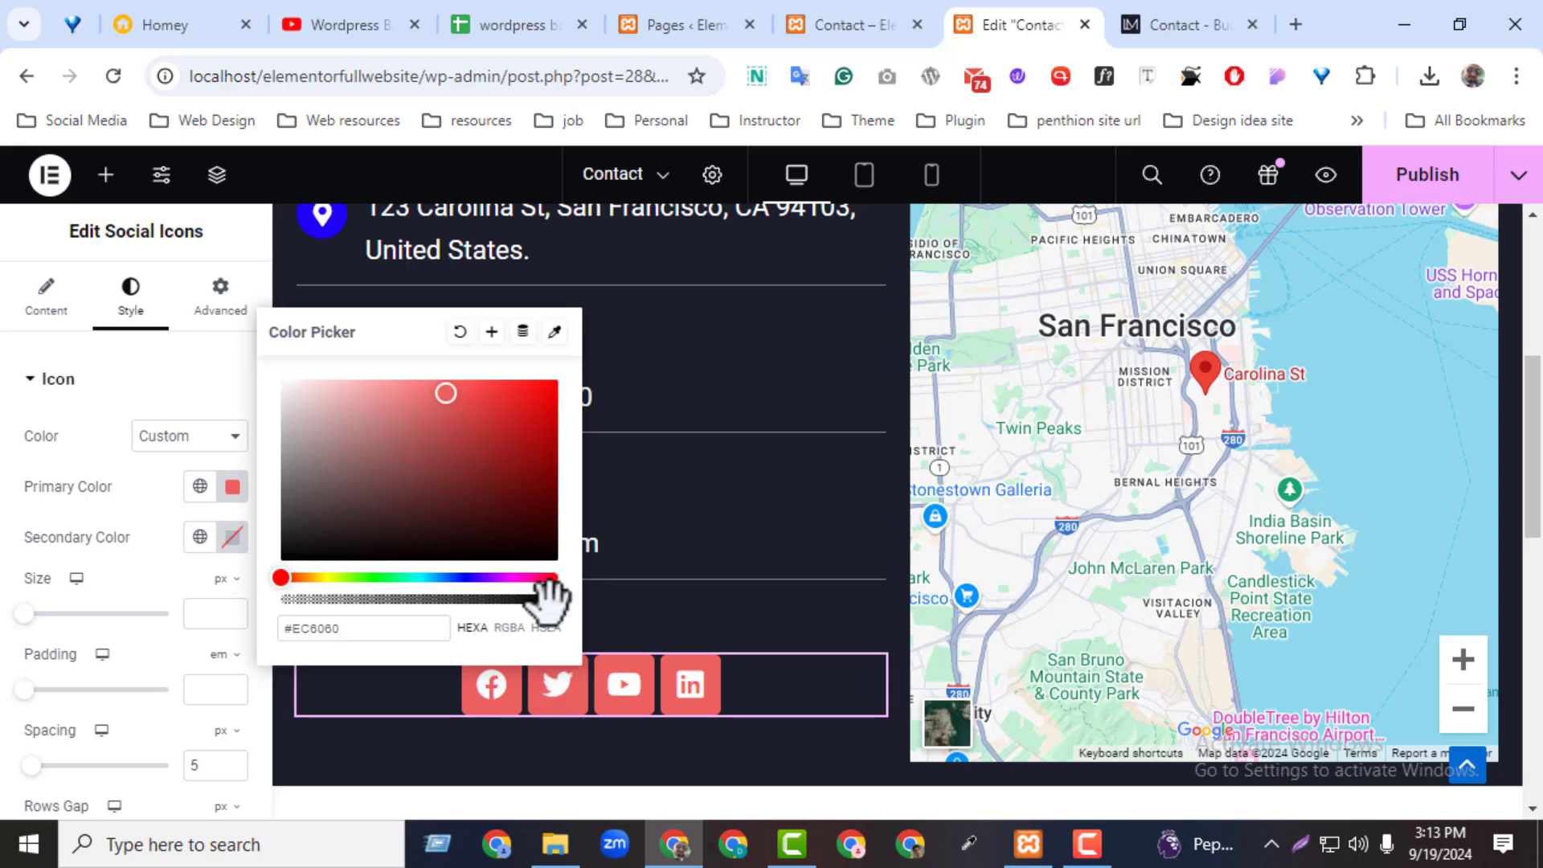
pyautogui.moveTo(558, 599); pyautogui.dragTo(156, 599)
pyautogui.click(112, 523)
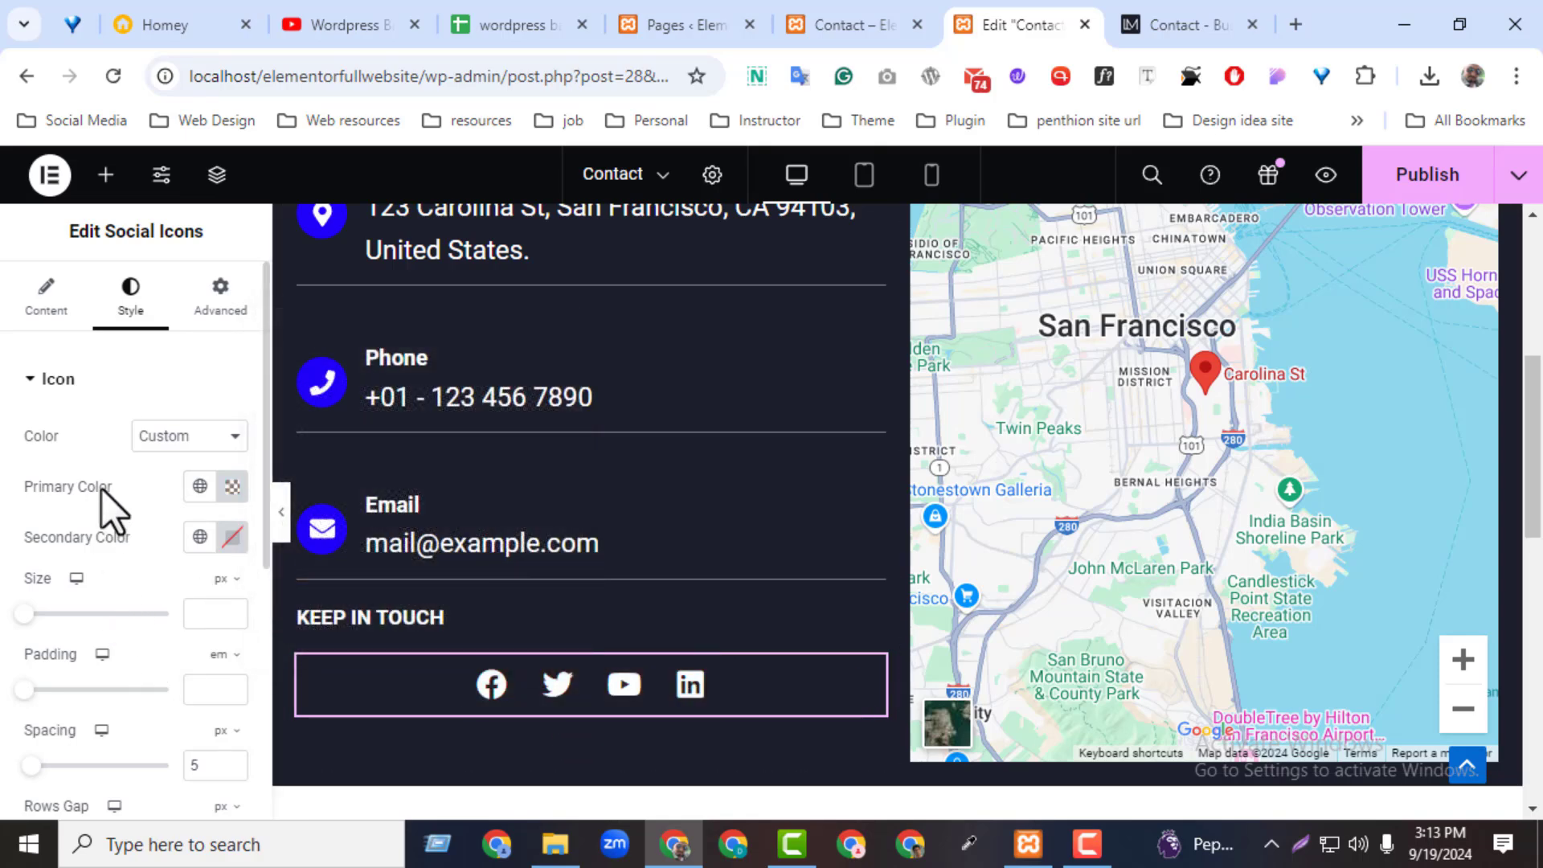
# - Align the social icons to the left under the Keep in Touch heading
pyautogui.click(60, 306)
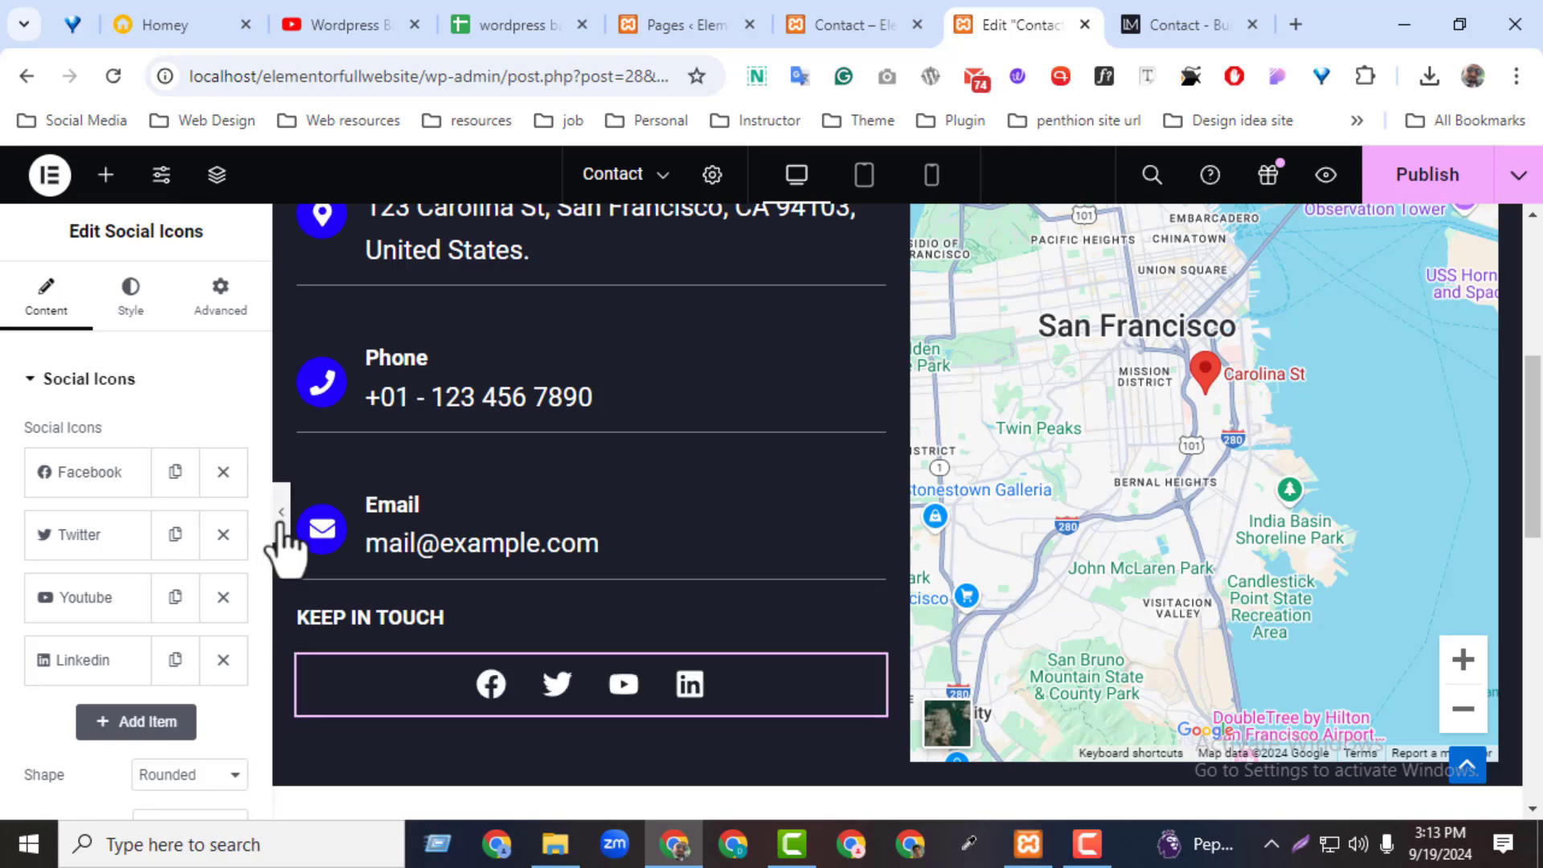
pyautogui.scroll(-3, 251, 678)
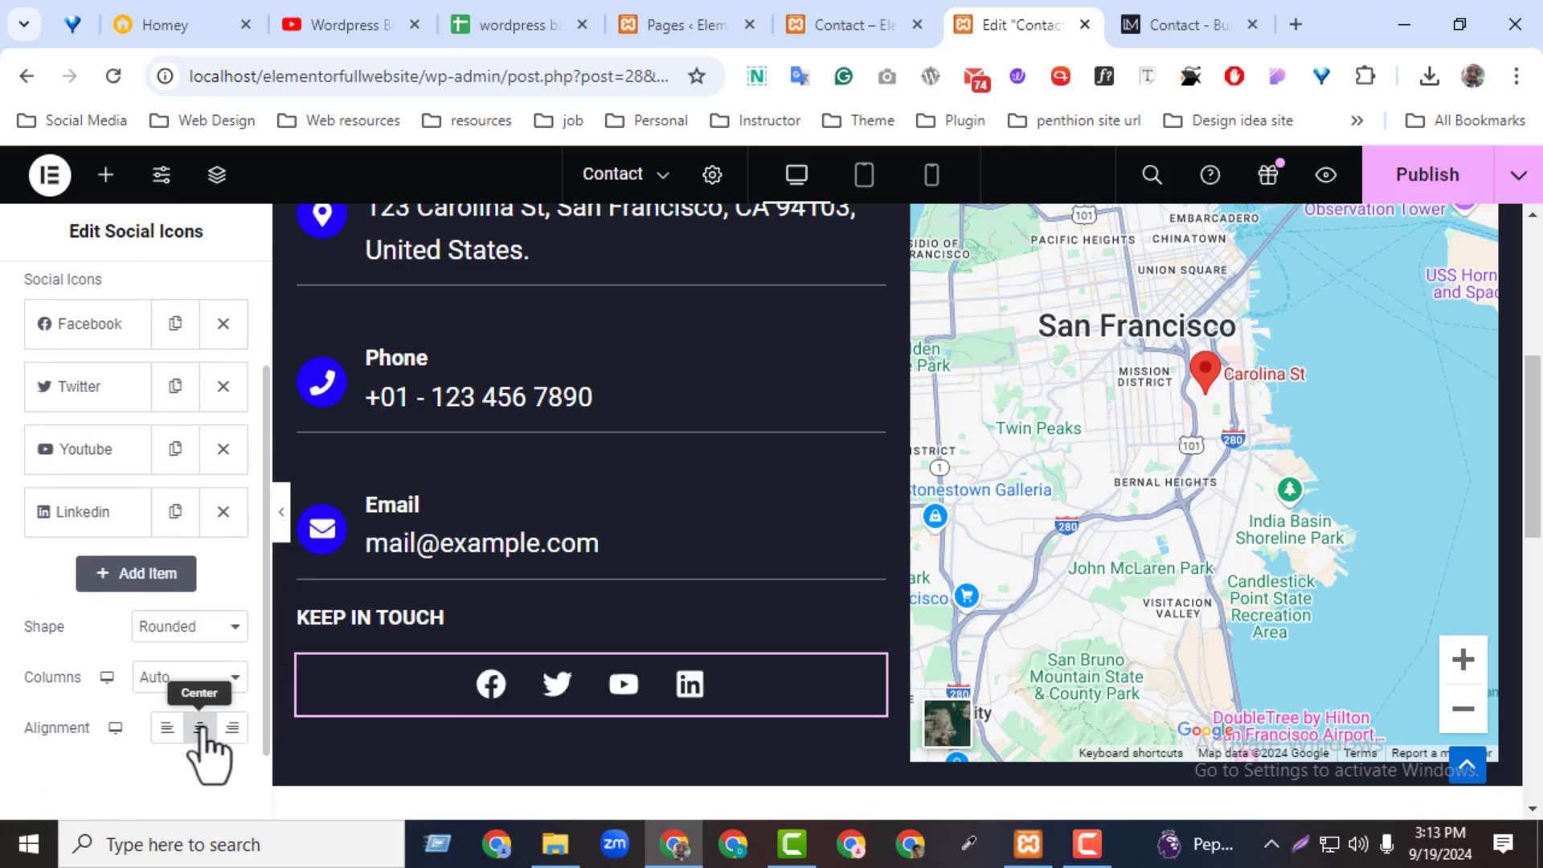
pyautogui.click(167, 727)
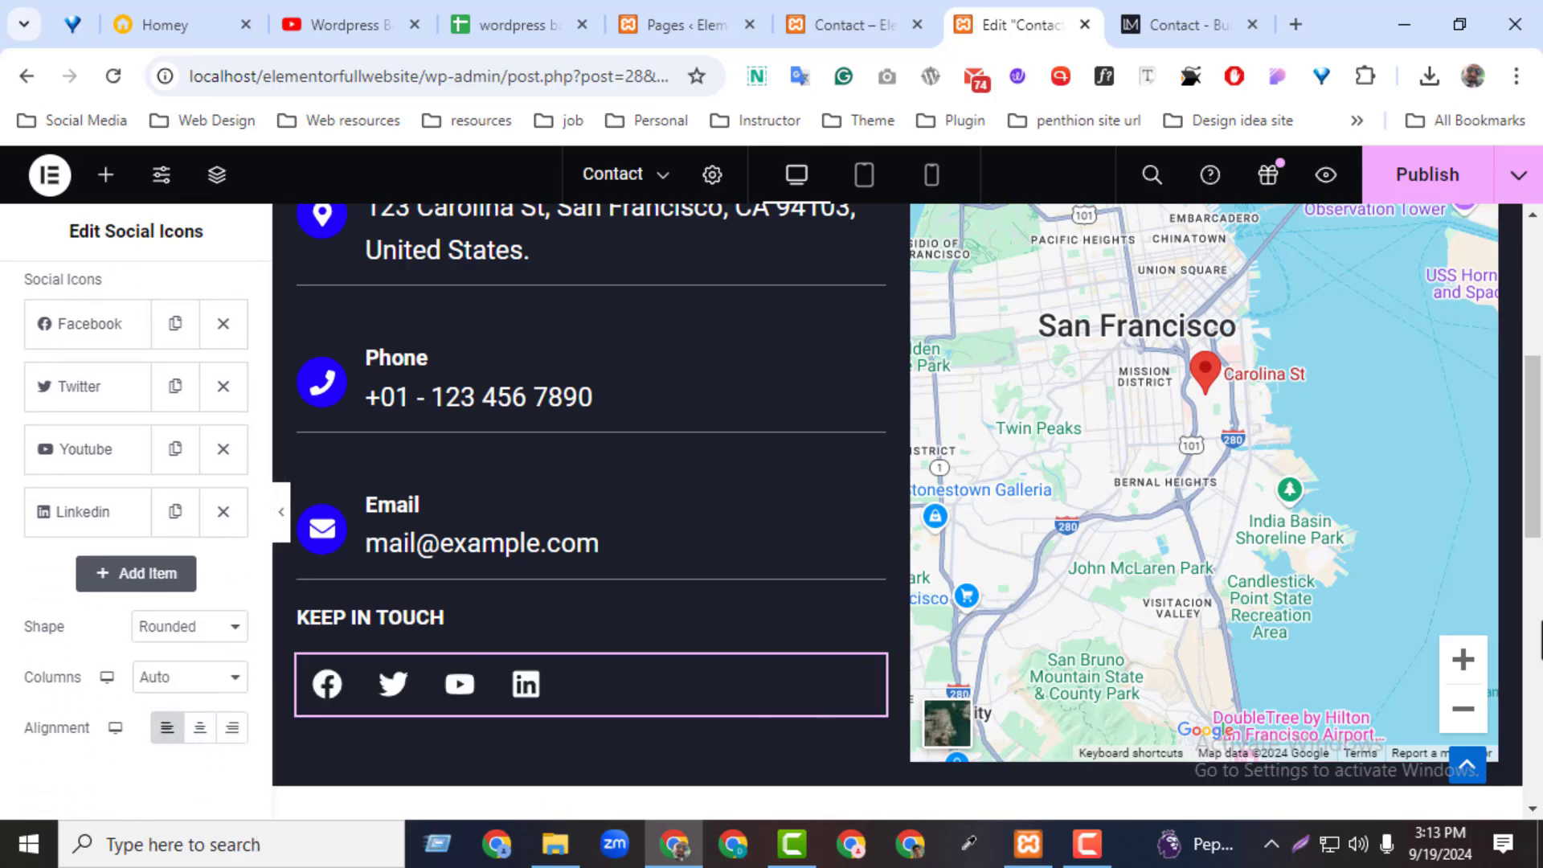
# - Set the Contact section's bottom padding to 50 px, with the other sides at 0, and publish the page
pyautogui.moveTo(1539, 514); pyautogui.dragTo(1530, 297)
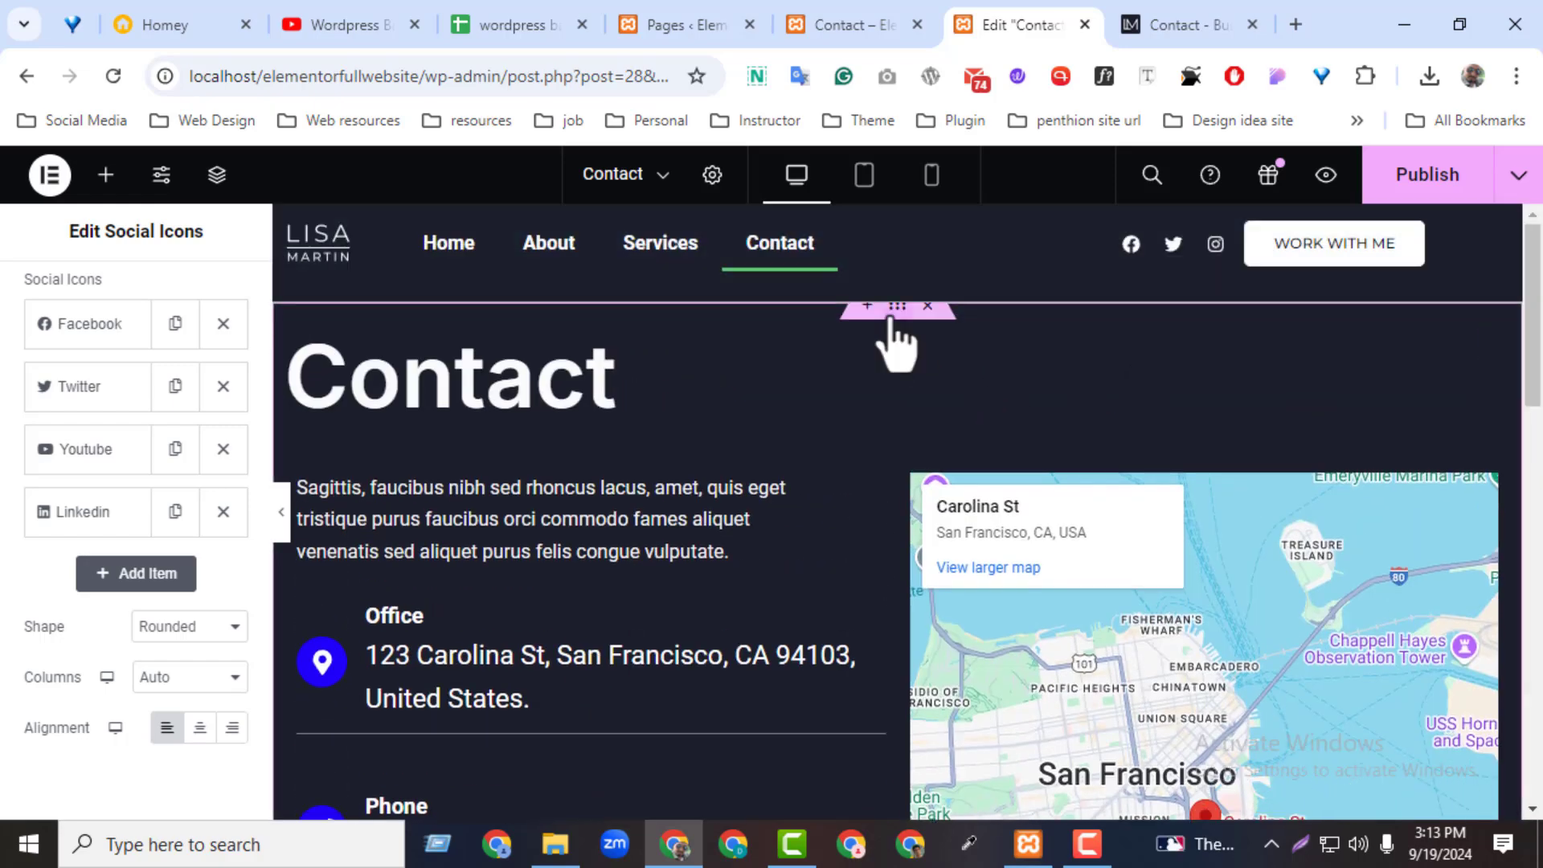
pyautogui.click(897, 308)
pyautogui.click(222, 303)
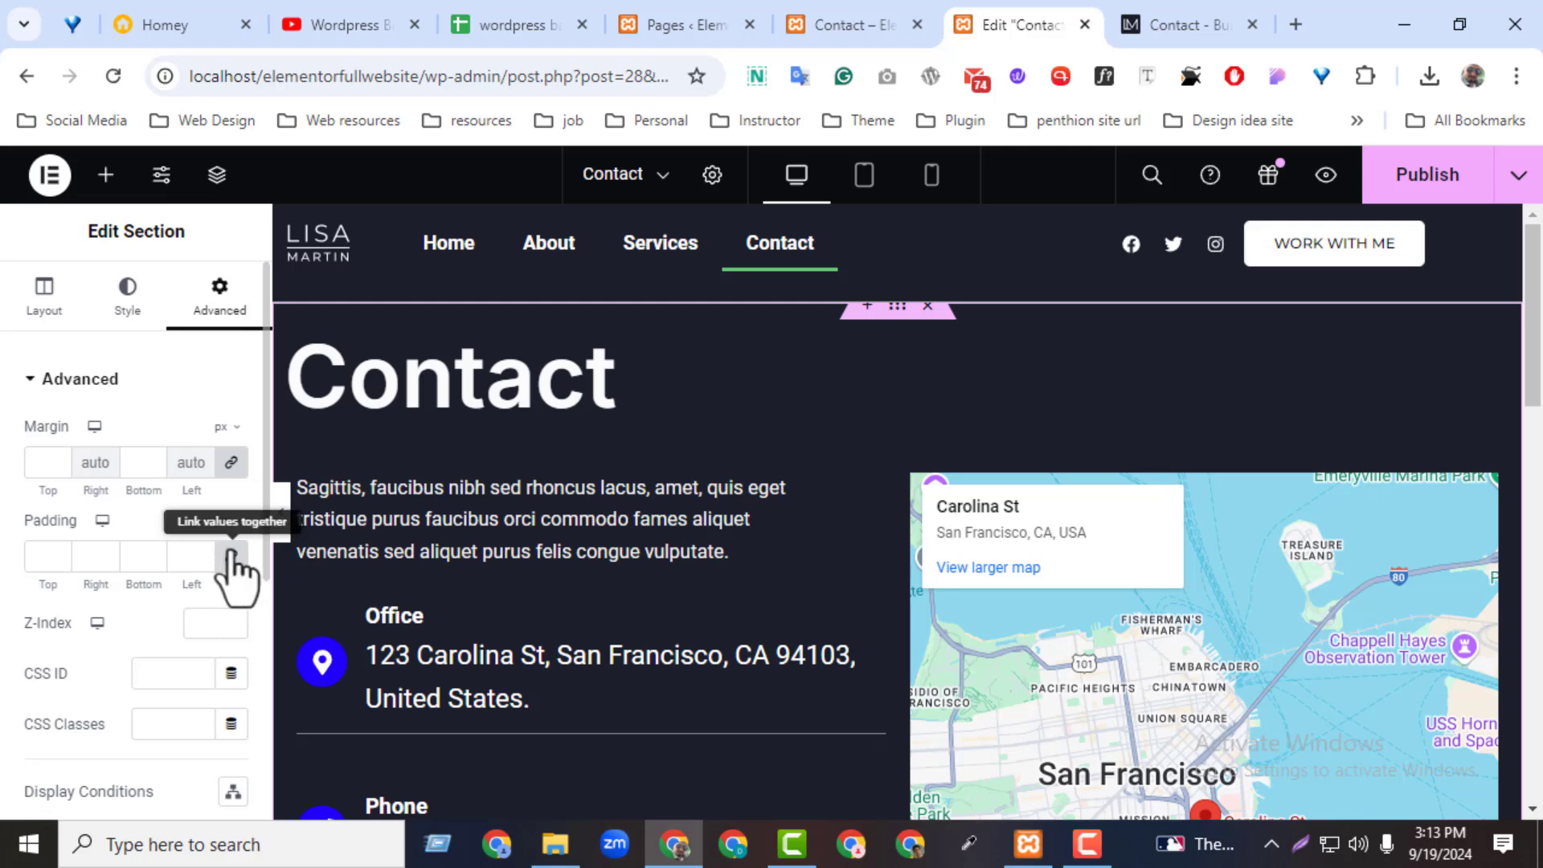
pyautogui.click(153, 551)
pyautogui.click(153, 551)
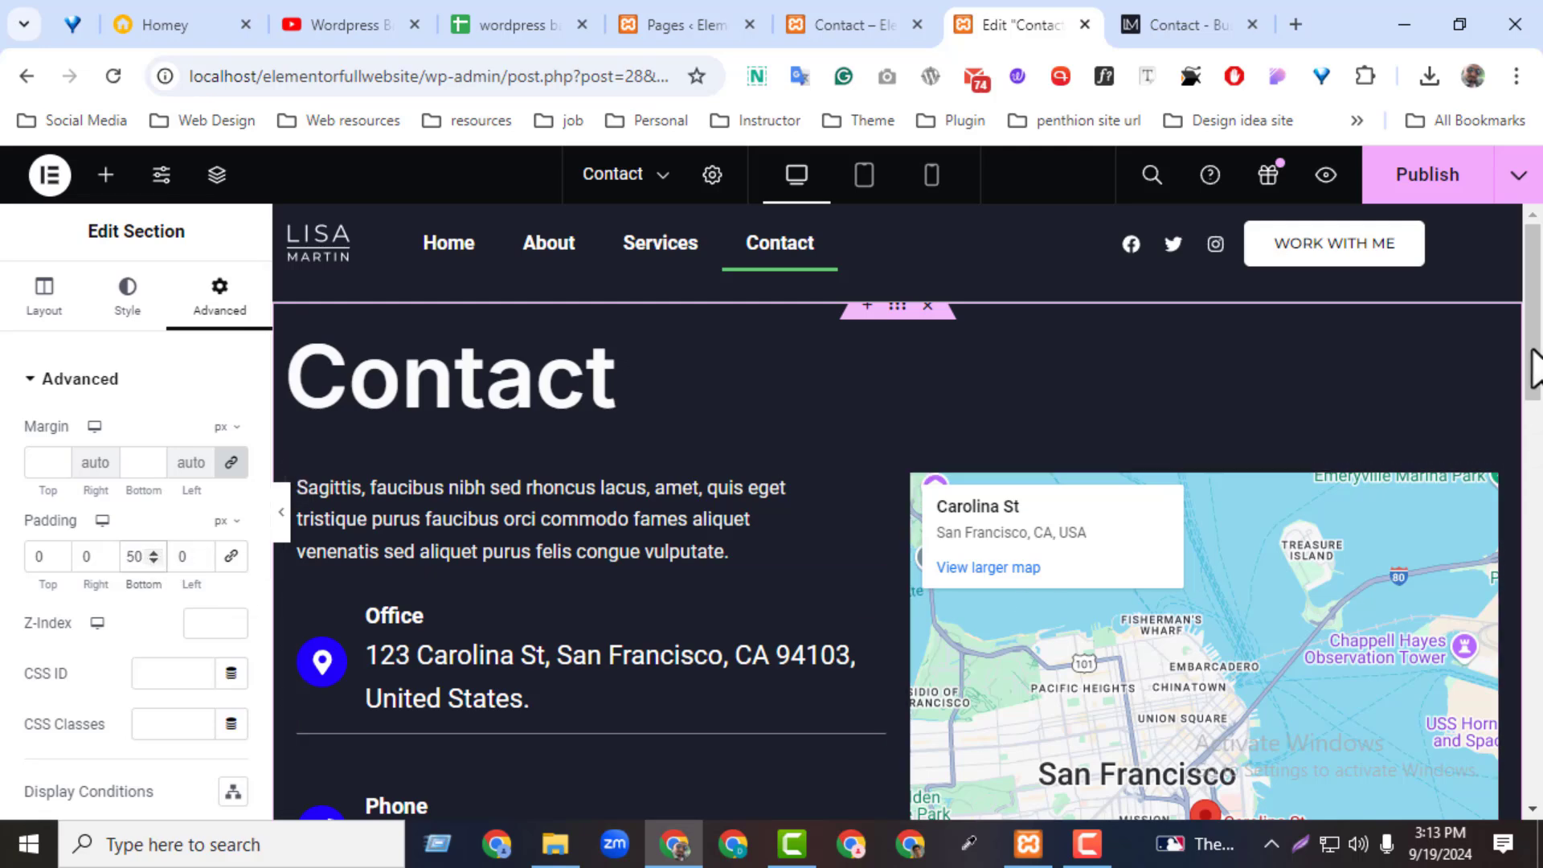
pyautogui.moveTo(1536, 379); pyautogui.dragTo(1541, 545)
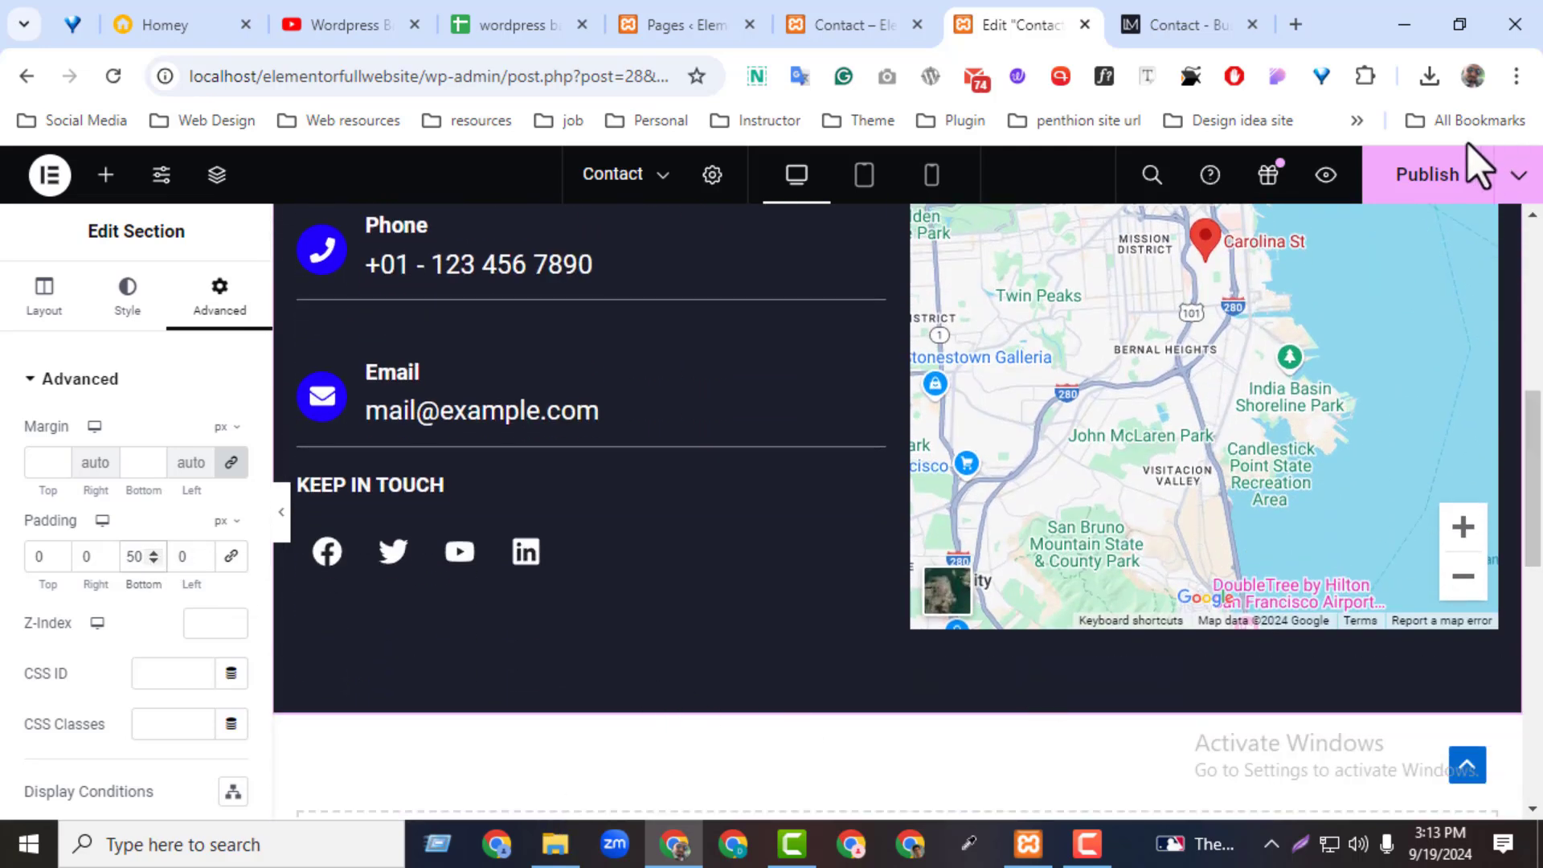
pyautogui.click(1424, 182)
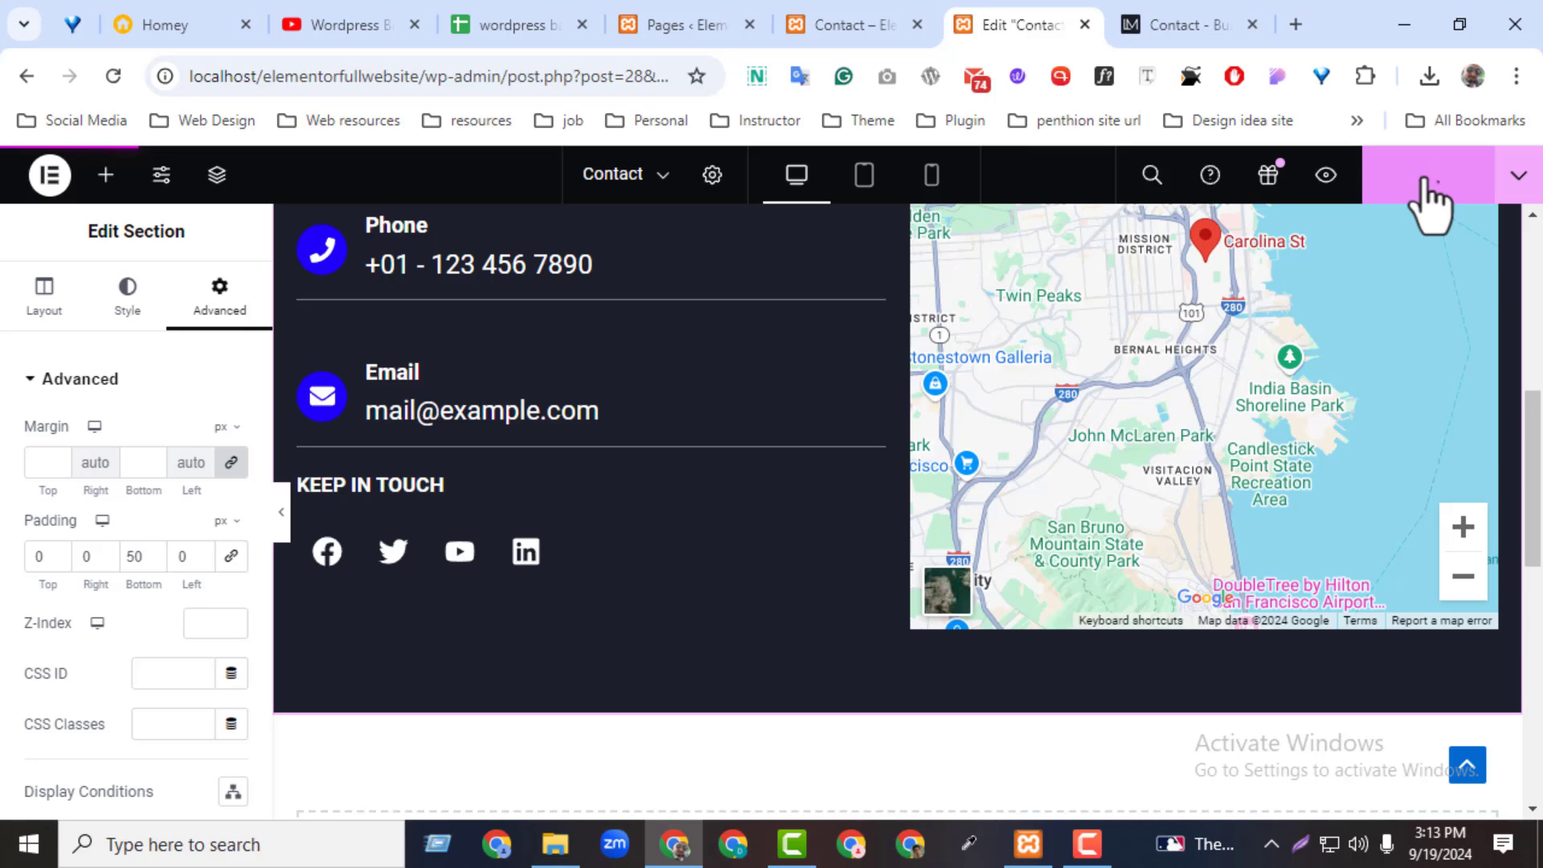
# - Compare the layout with the demo site's Contact page and set the Contact section's columns gap to Wider
pyautogui.click(1145, 15)
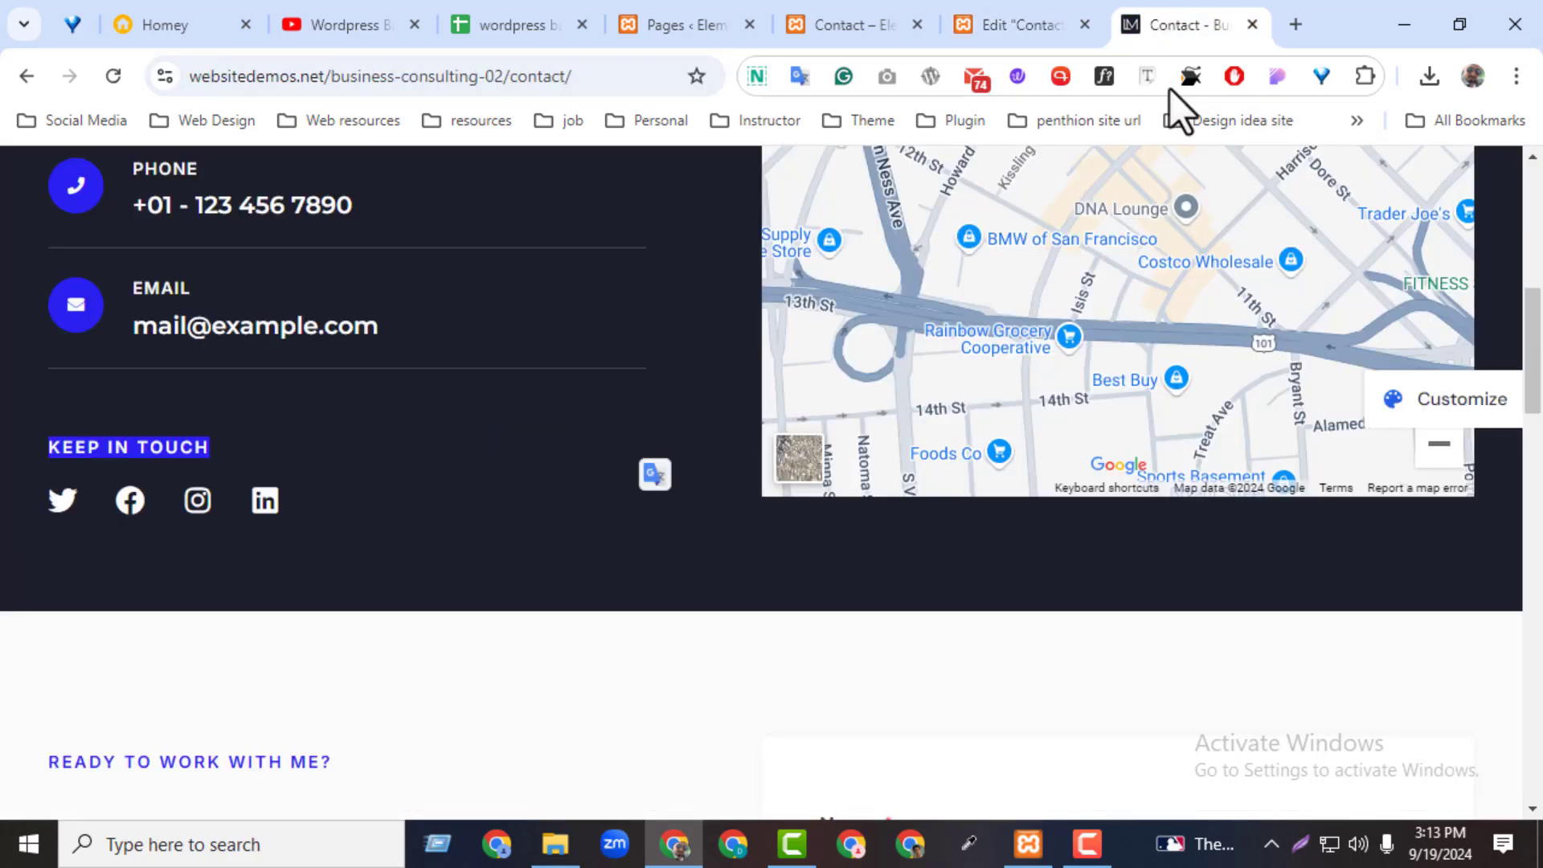
pyautogui.scroll(5, 738, 488)
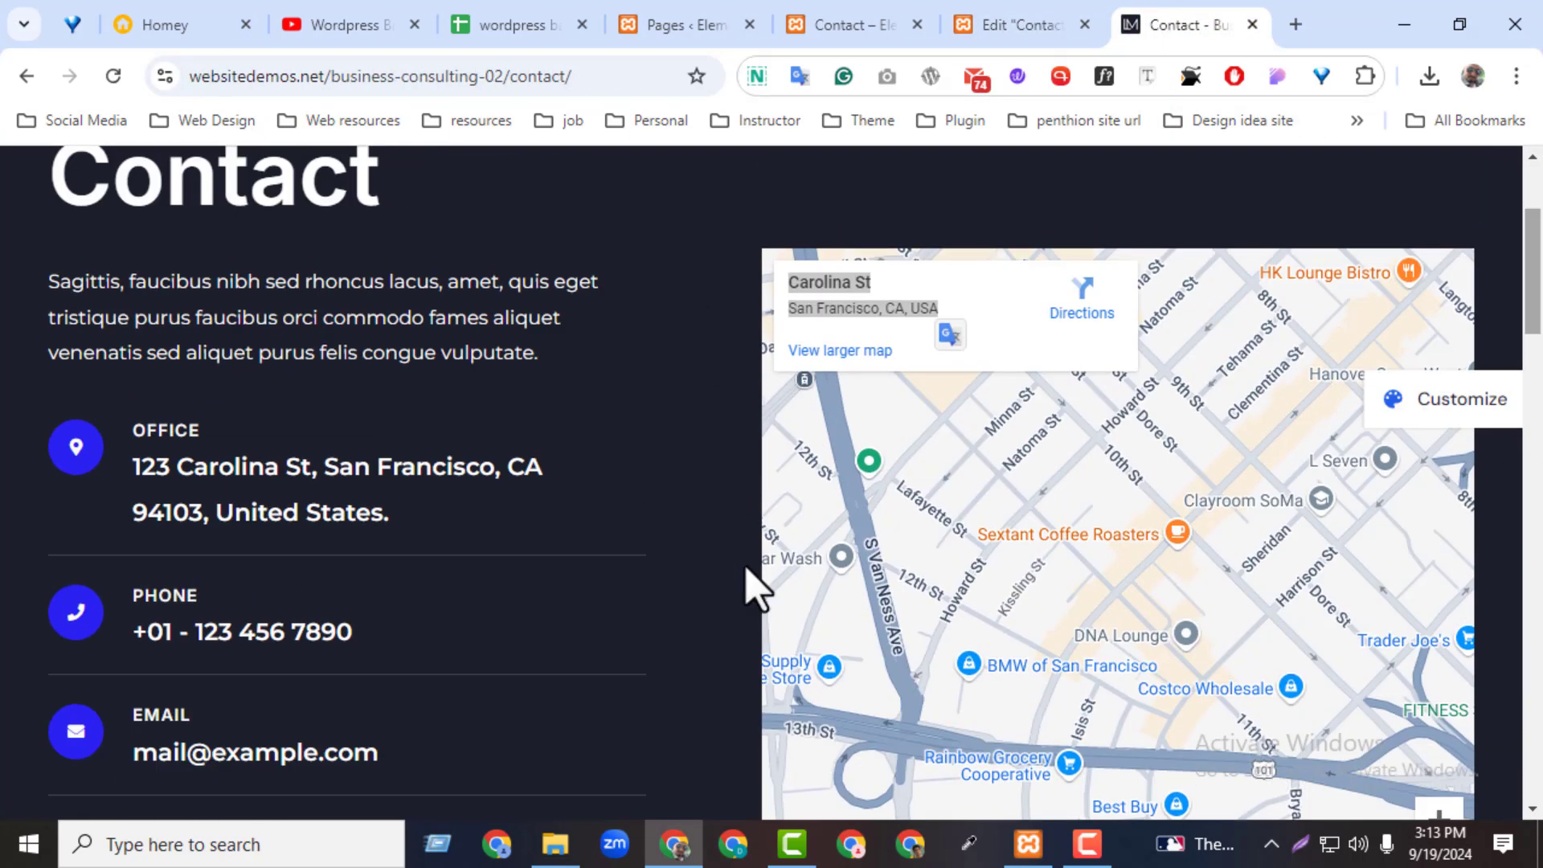
pyautogui.click(1037, 20)
pyautogui.scroll(5, 1535, 386)
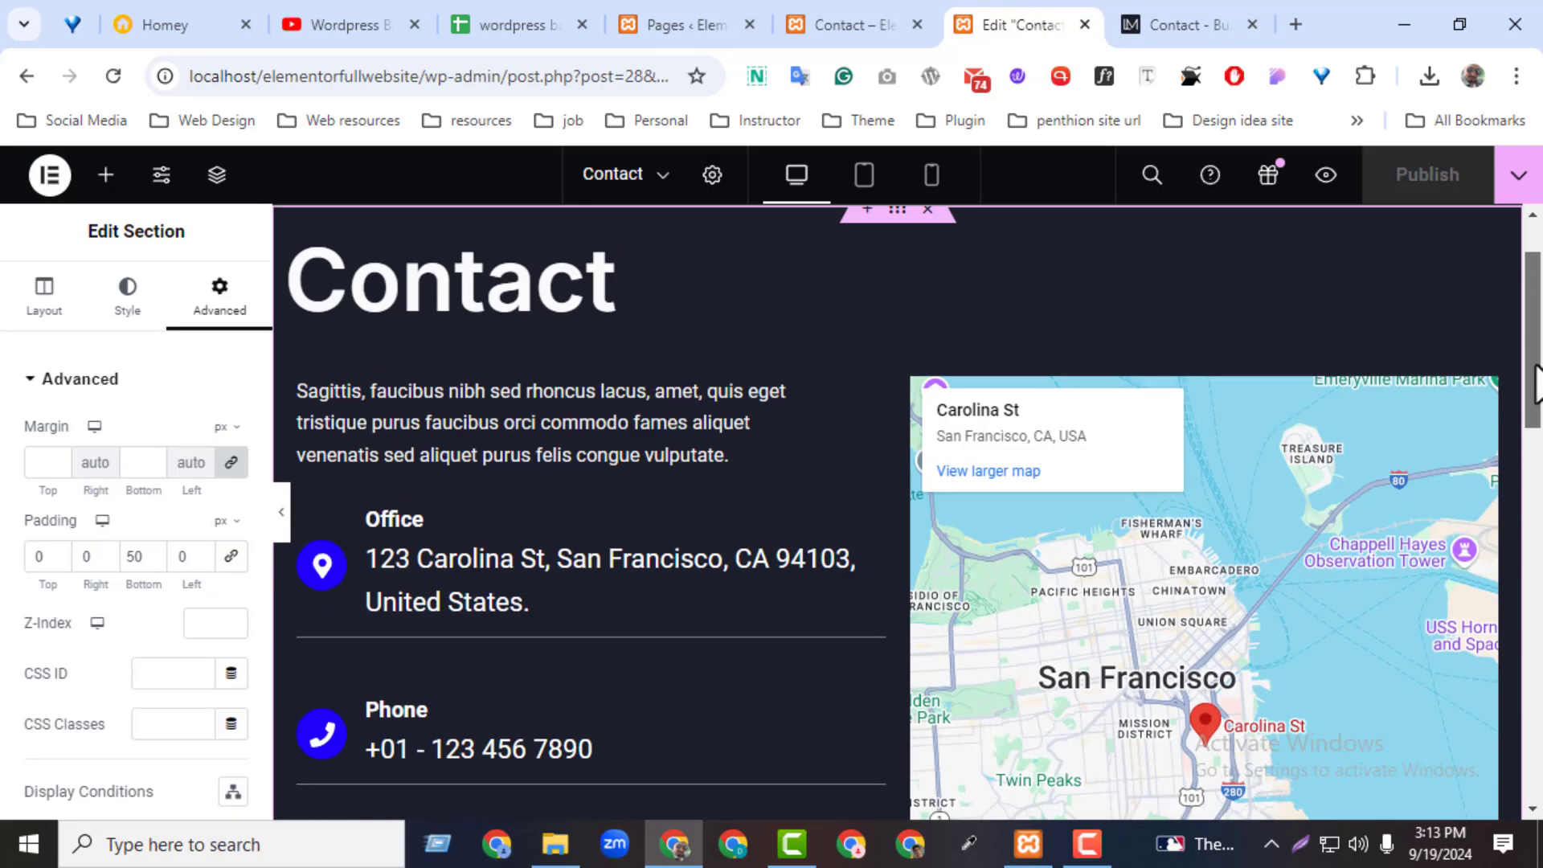
pyautogui.click(44, 299)
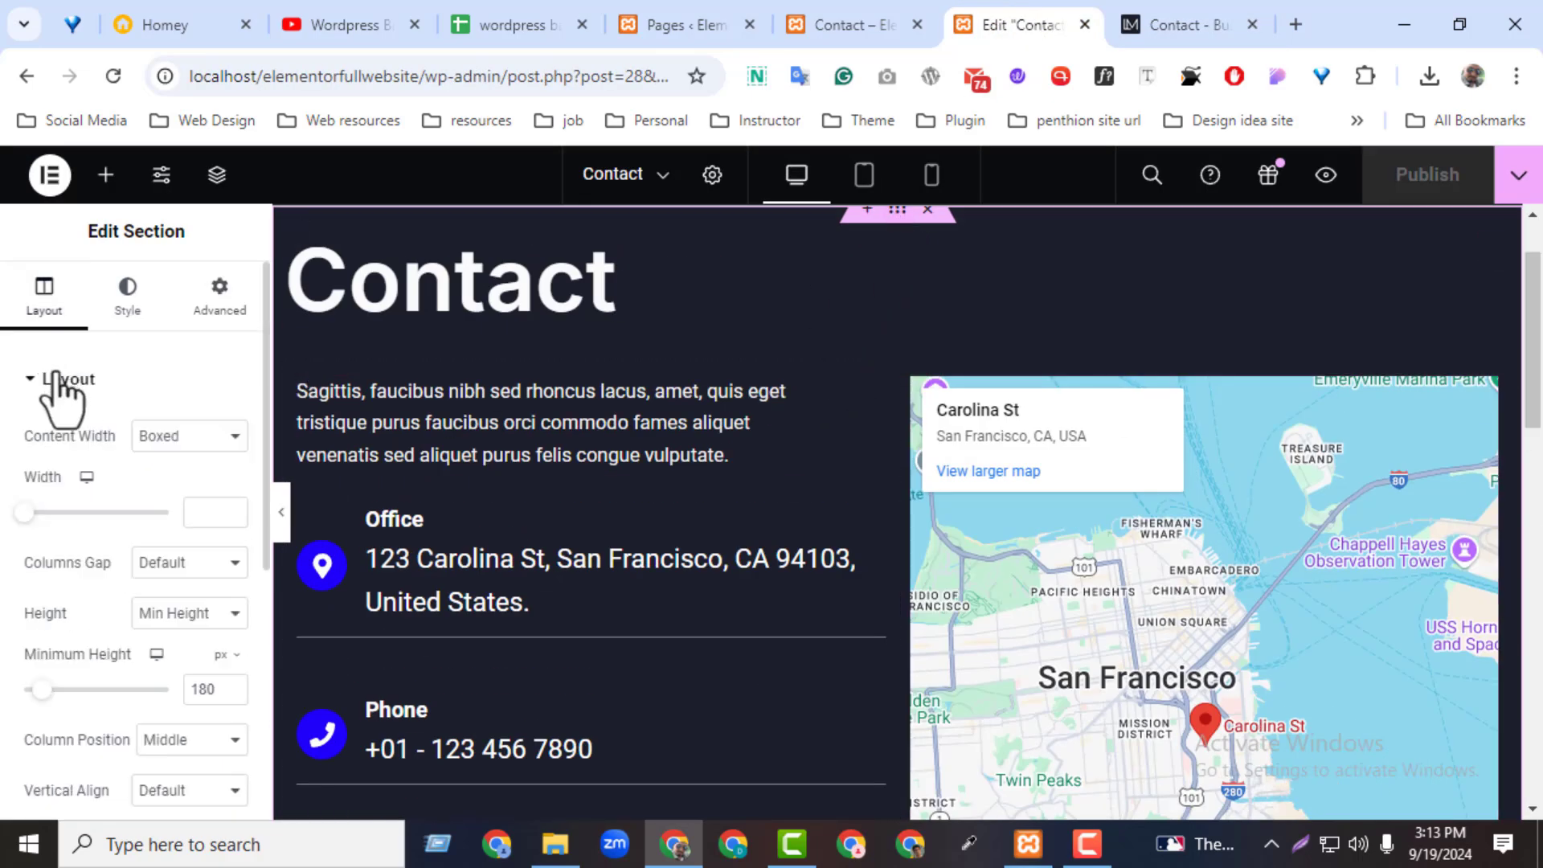
pyautogui.click(165, 573)
pyautogui.click(152, 749)
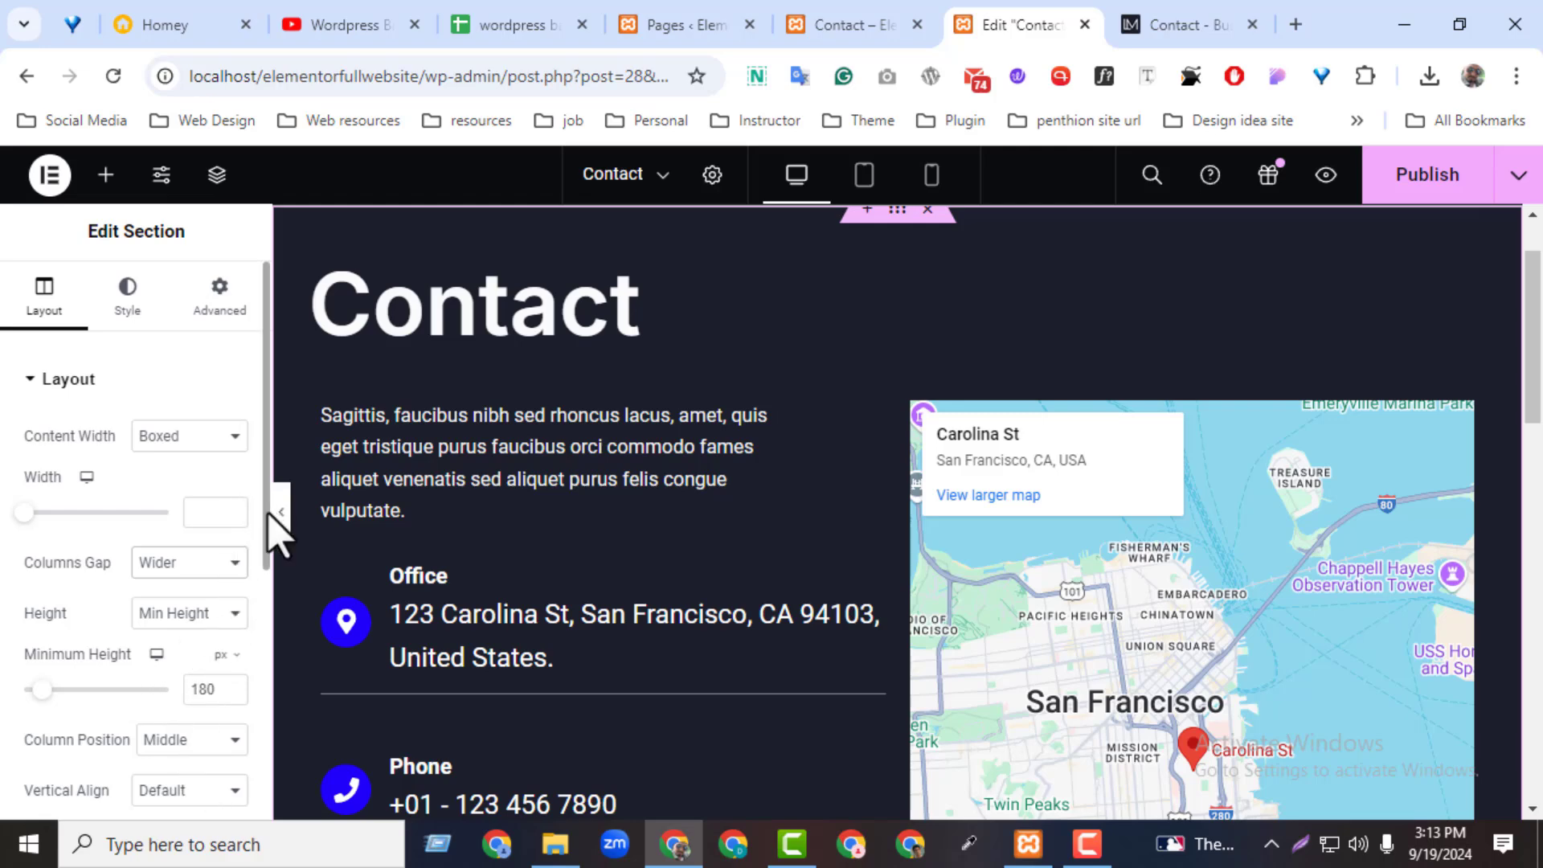
pyautogui.scroll(-5, 262, 527)
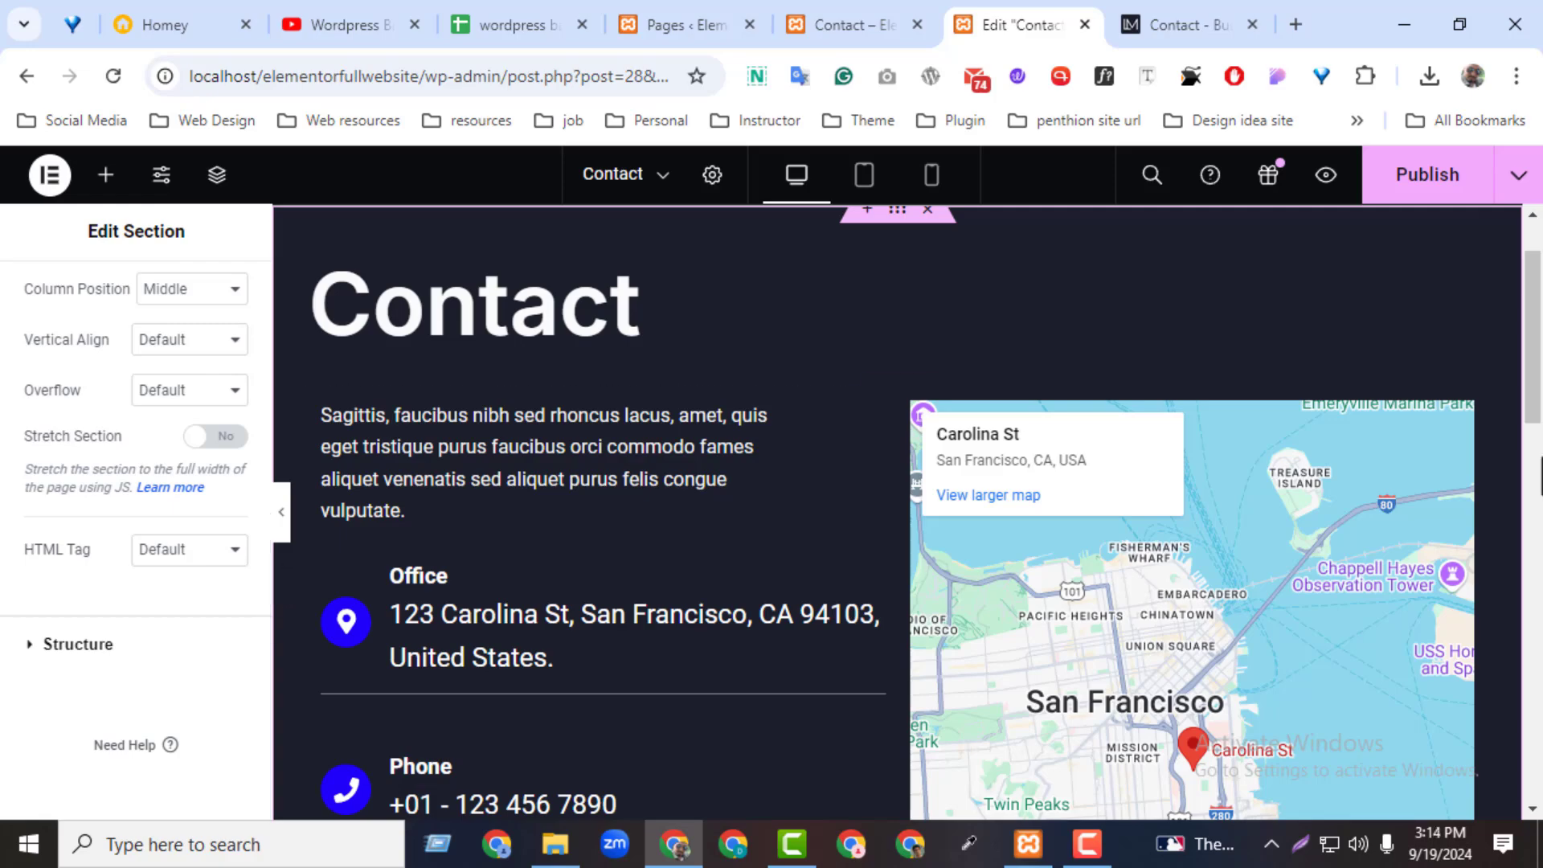
# - Set the height of the contact details section to Default
pyautogui.moveTo(1532, 393); pyautogui.dragTo(1503, 406)
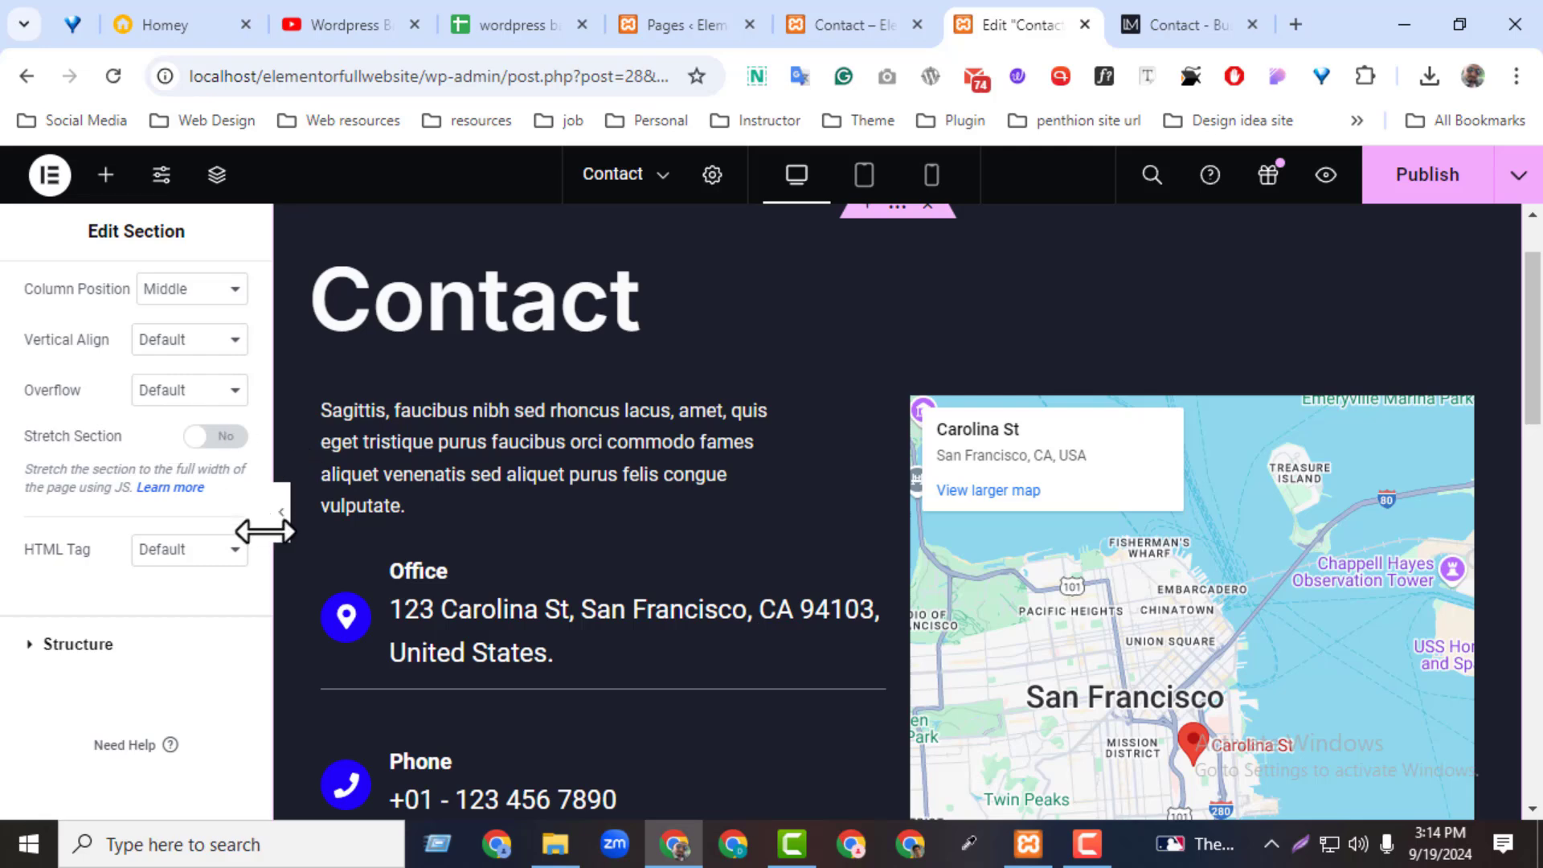
pyautogui.moveTo(263, 533); pyautogui.dragTo(248, 413)
pyautogui.click(229, 413)
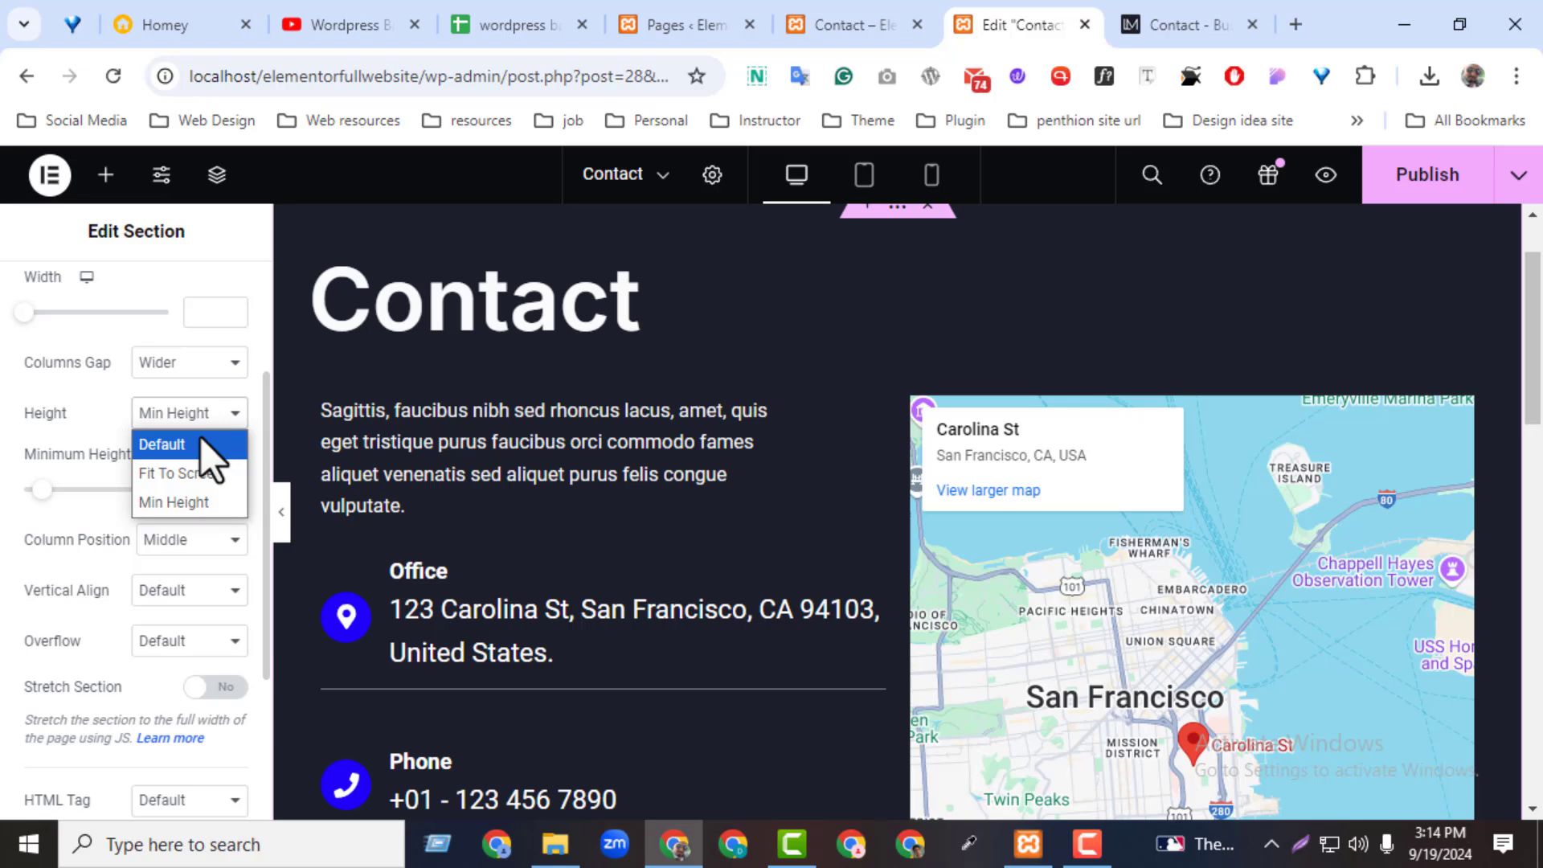
pyautogui.click(201, 443)
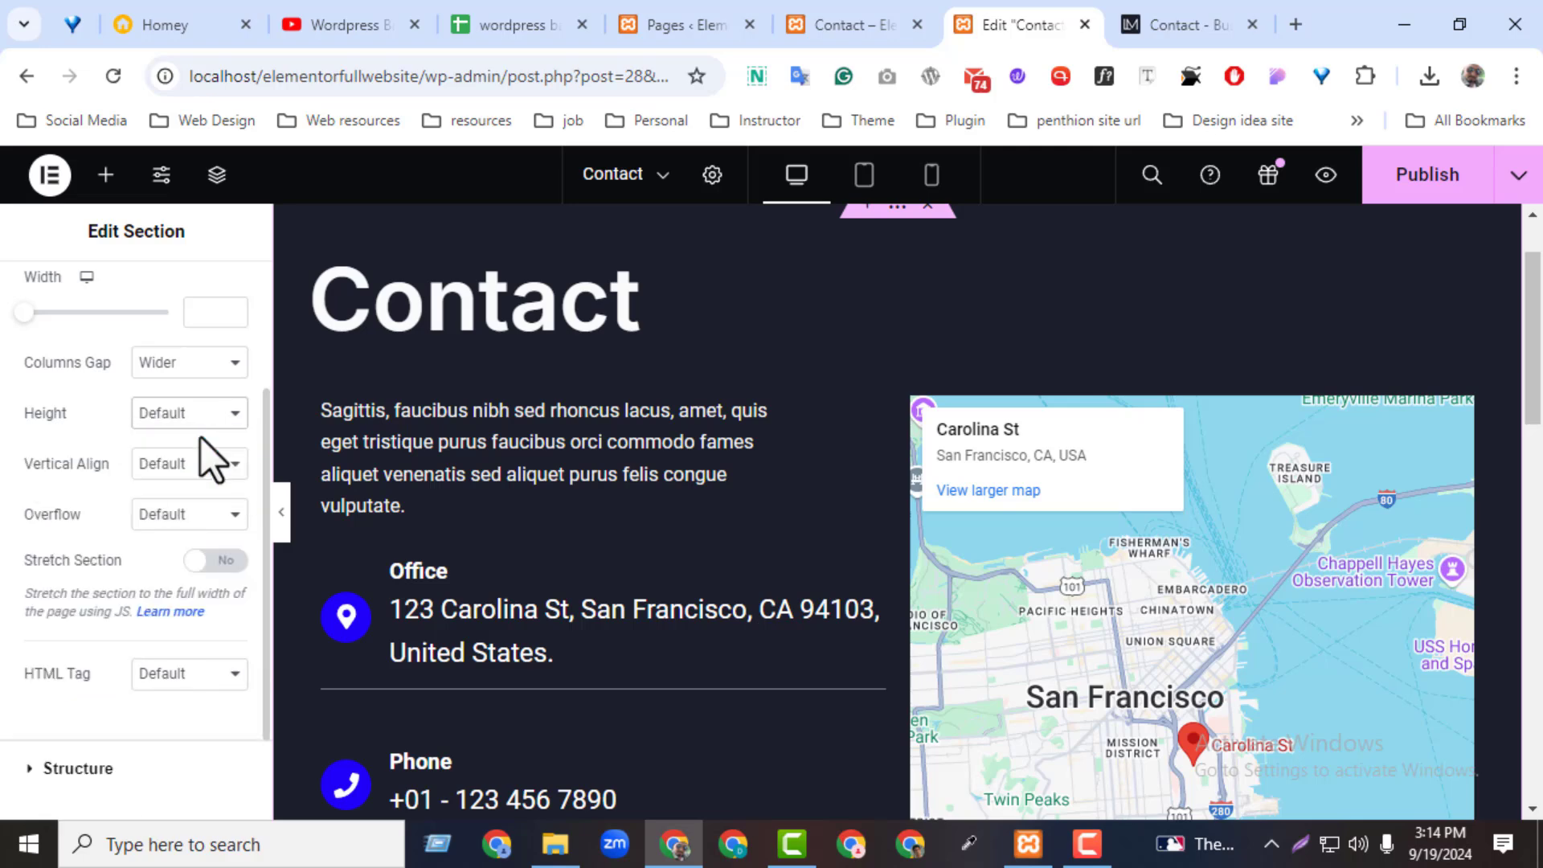
# - Give the contact section a custom columns gap of 25 px and publish the page
pyautogui.click(145, 365)
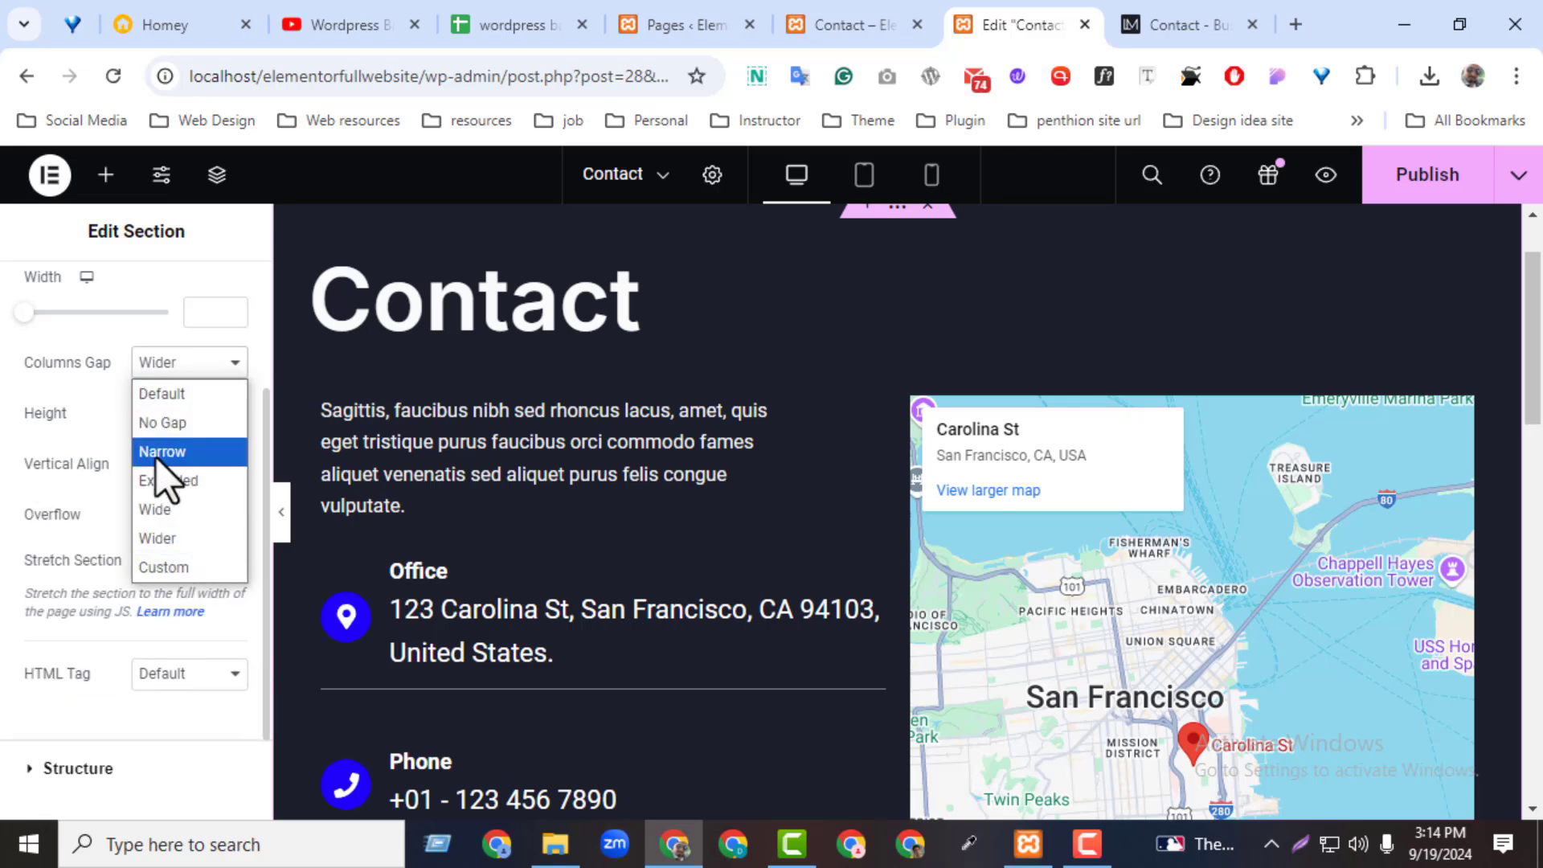
pyautogui.click(157, 570)
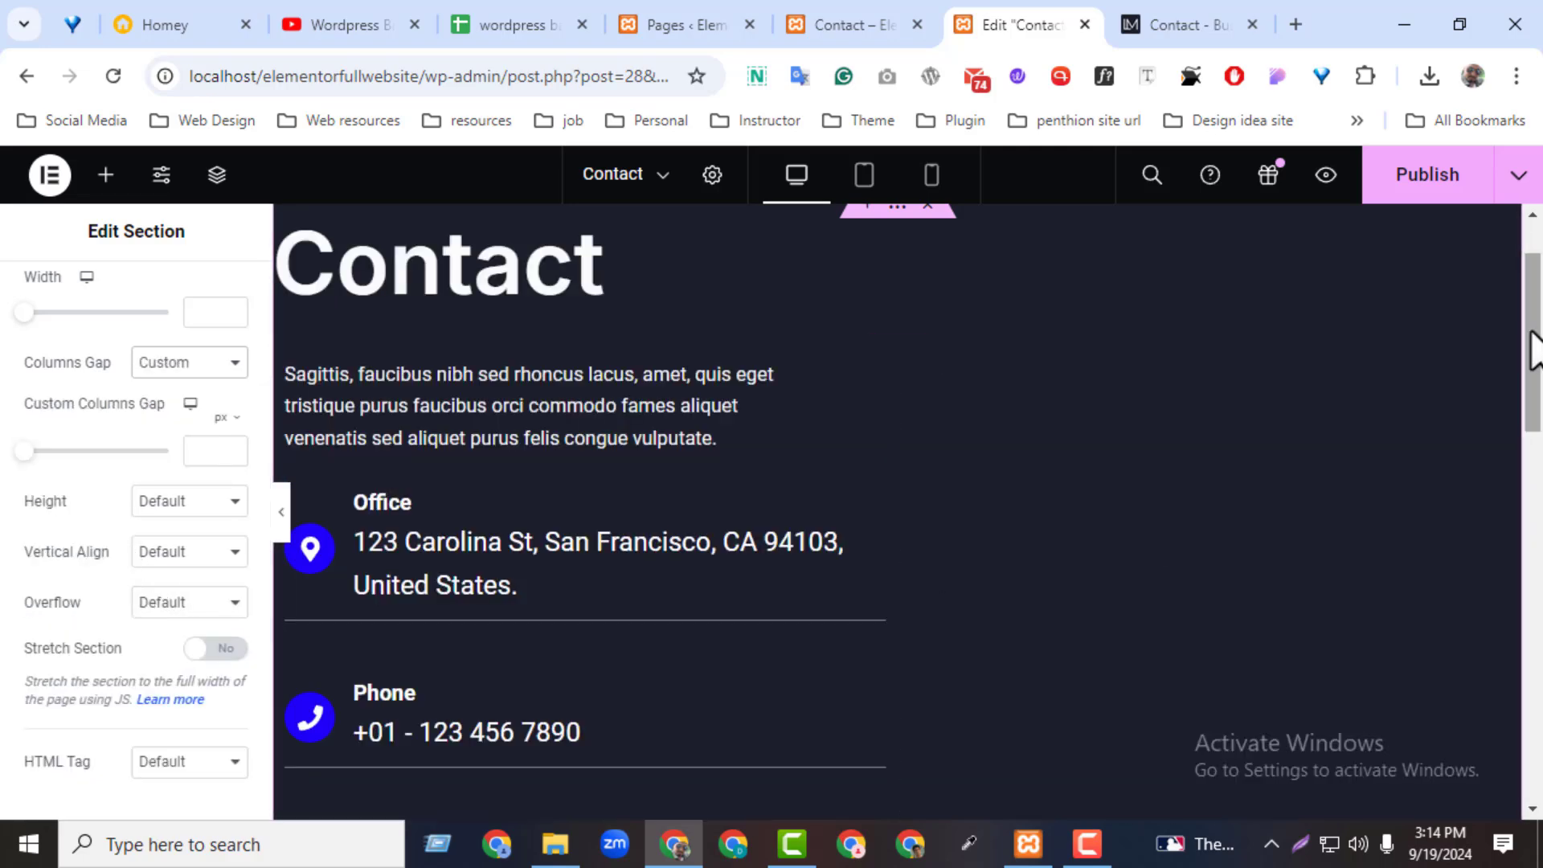
pyautogui.moveTo(24, 451); pyautogui.dragTo(30, 450)
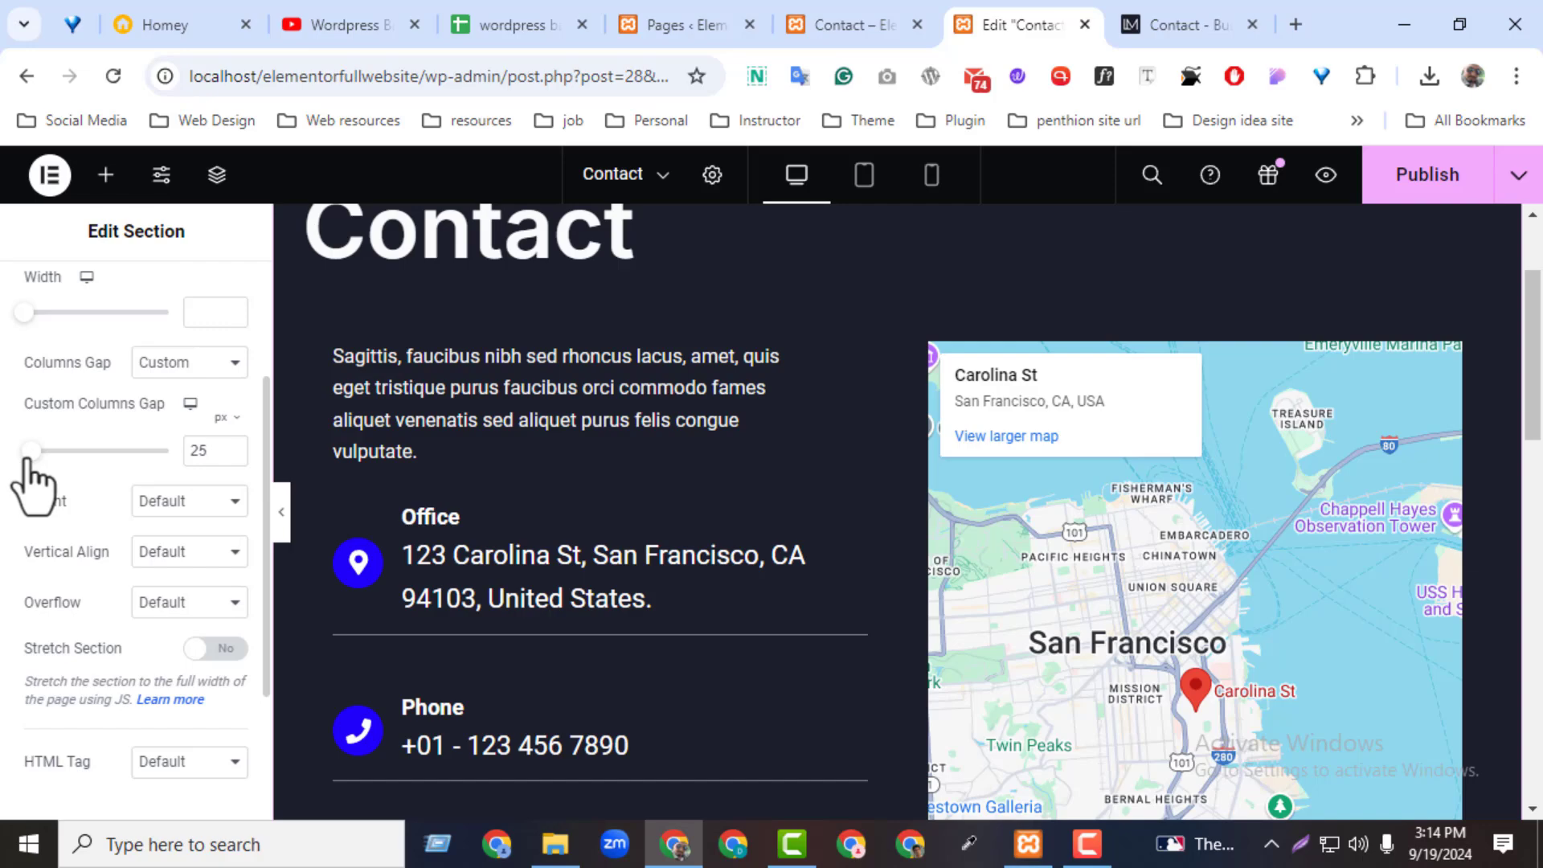
pyautogui.moveTo(1536, 411); pyautogui.dragTo(1541, 567)
pyautogui.click(1467, 193)
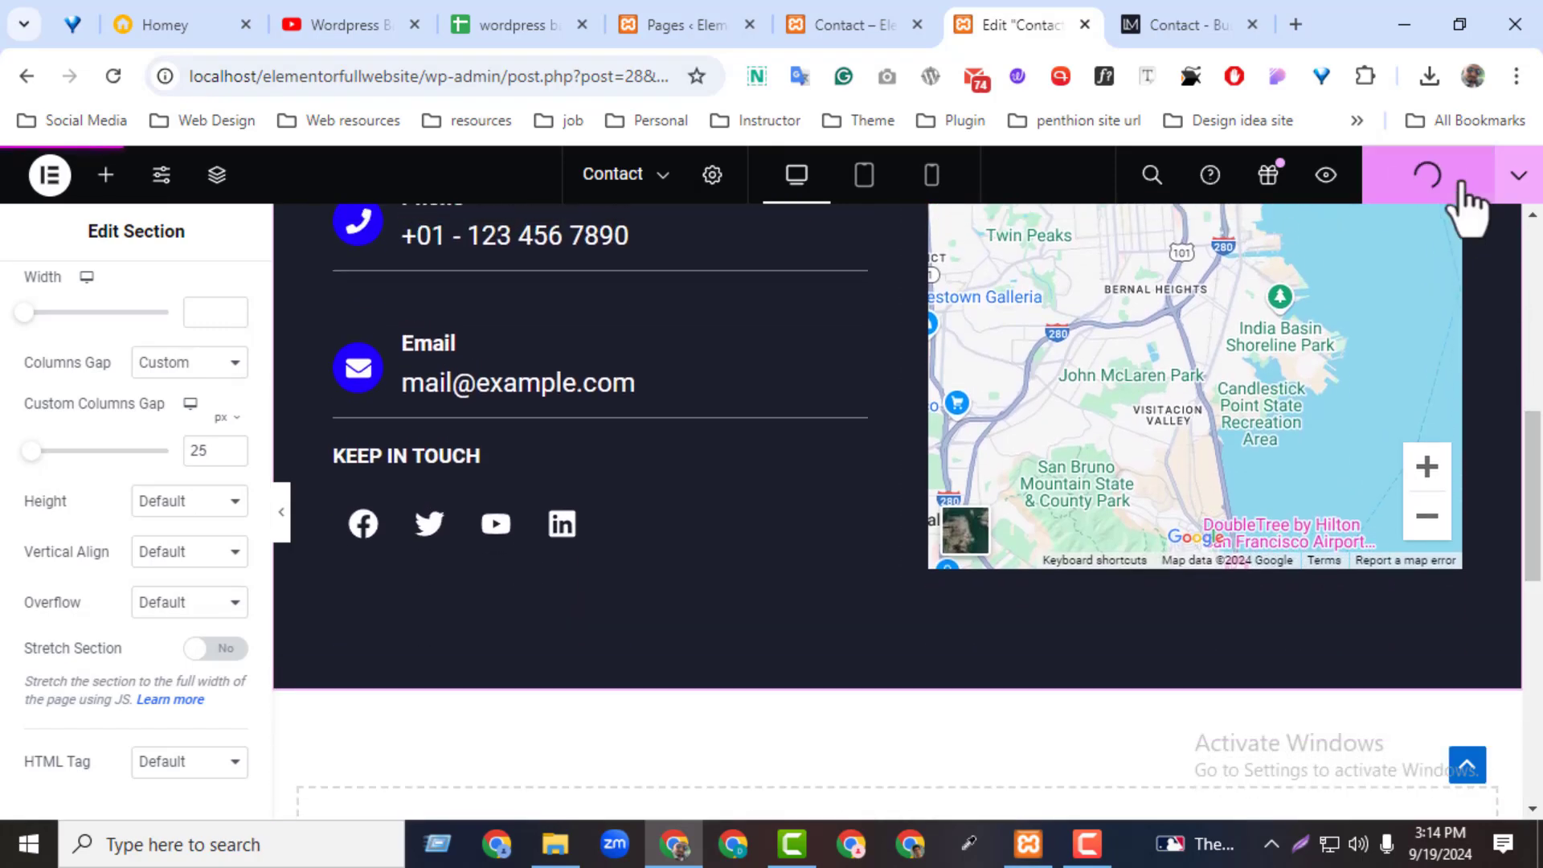
# - Examine the contact form and call-to-action sections on the business-consulting-02 reference contact page
pyautogui.click(1212, 20)
pyautogui.scroll(-12, 1217, 519)
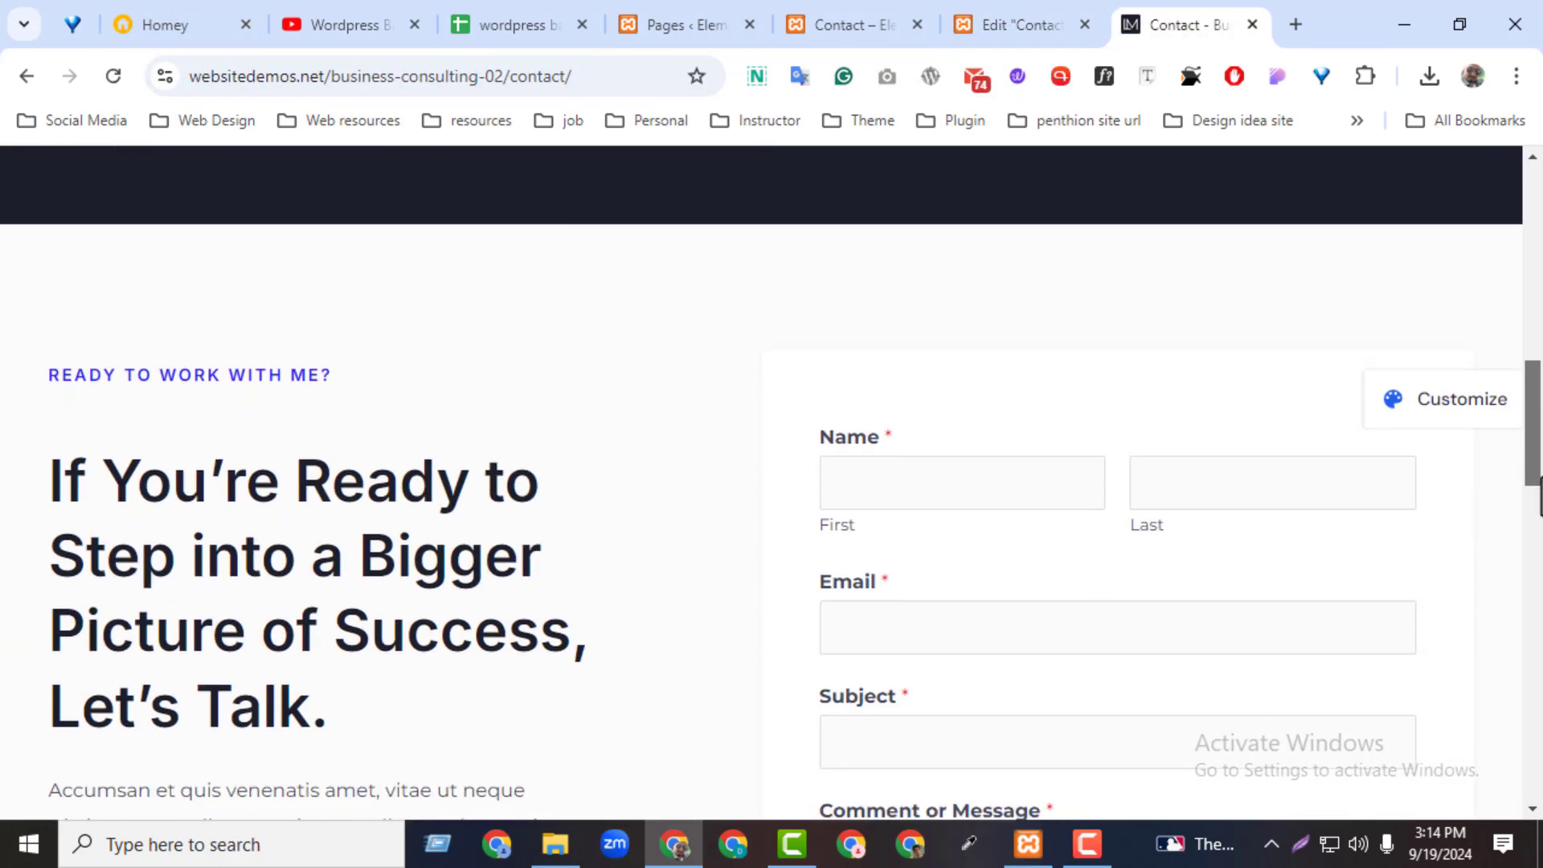
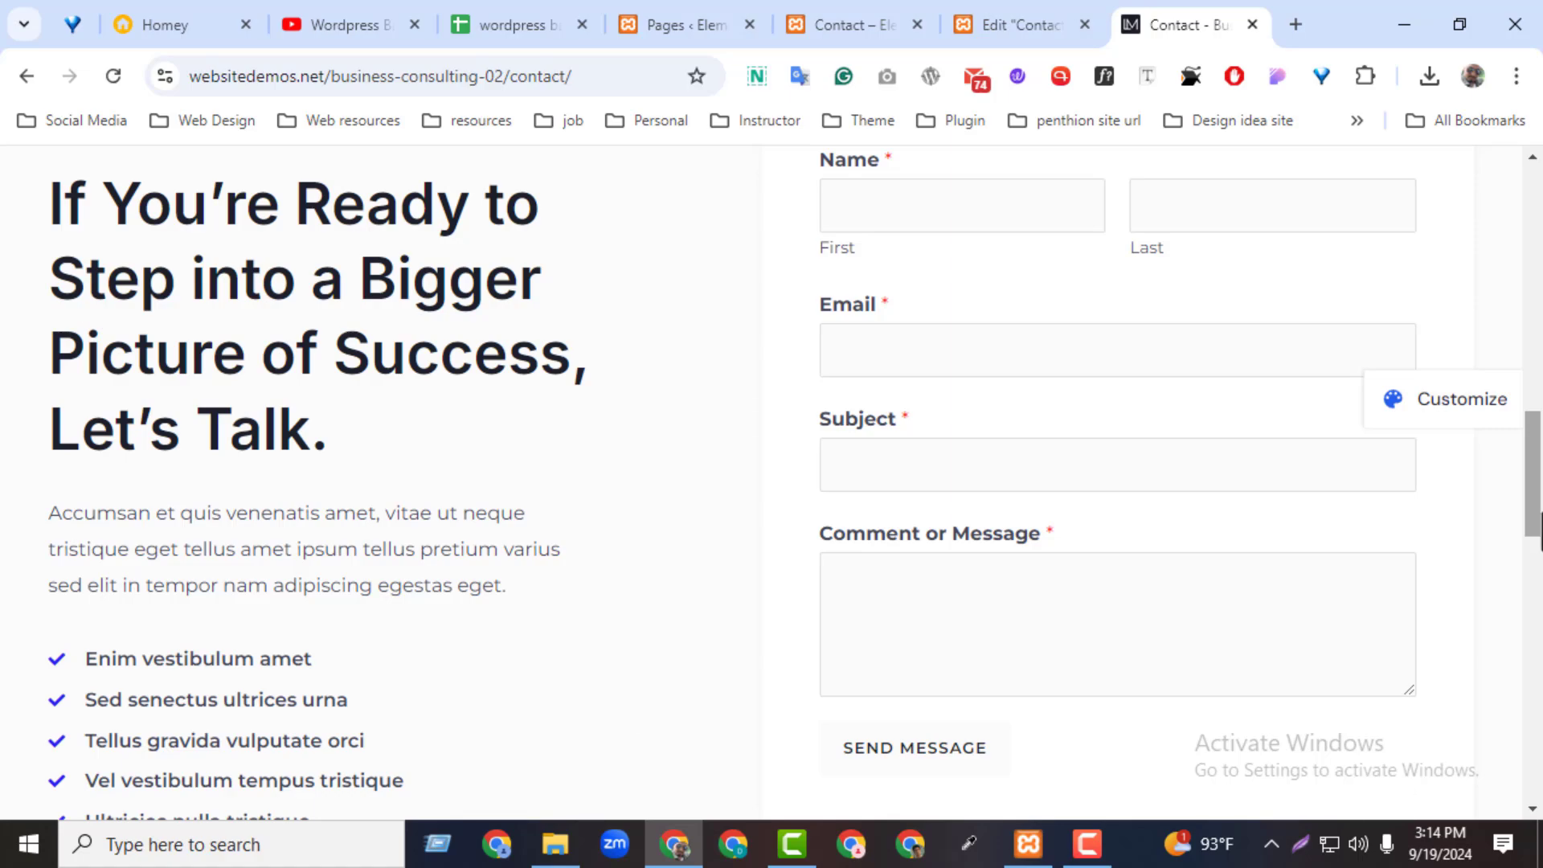
pyautogui.moveTo(1541, 532); pyautogui.dragTo(1541, 680)
pyautogui.moveTo(340, 316); pyautogui.dragTo(1169, 726)
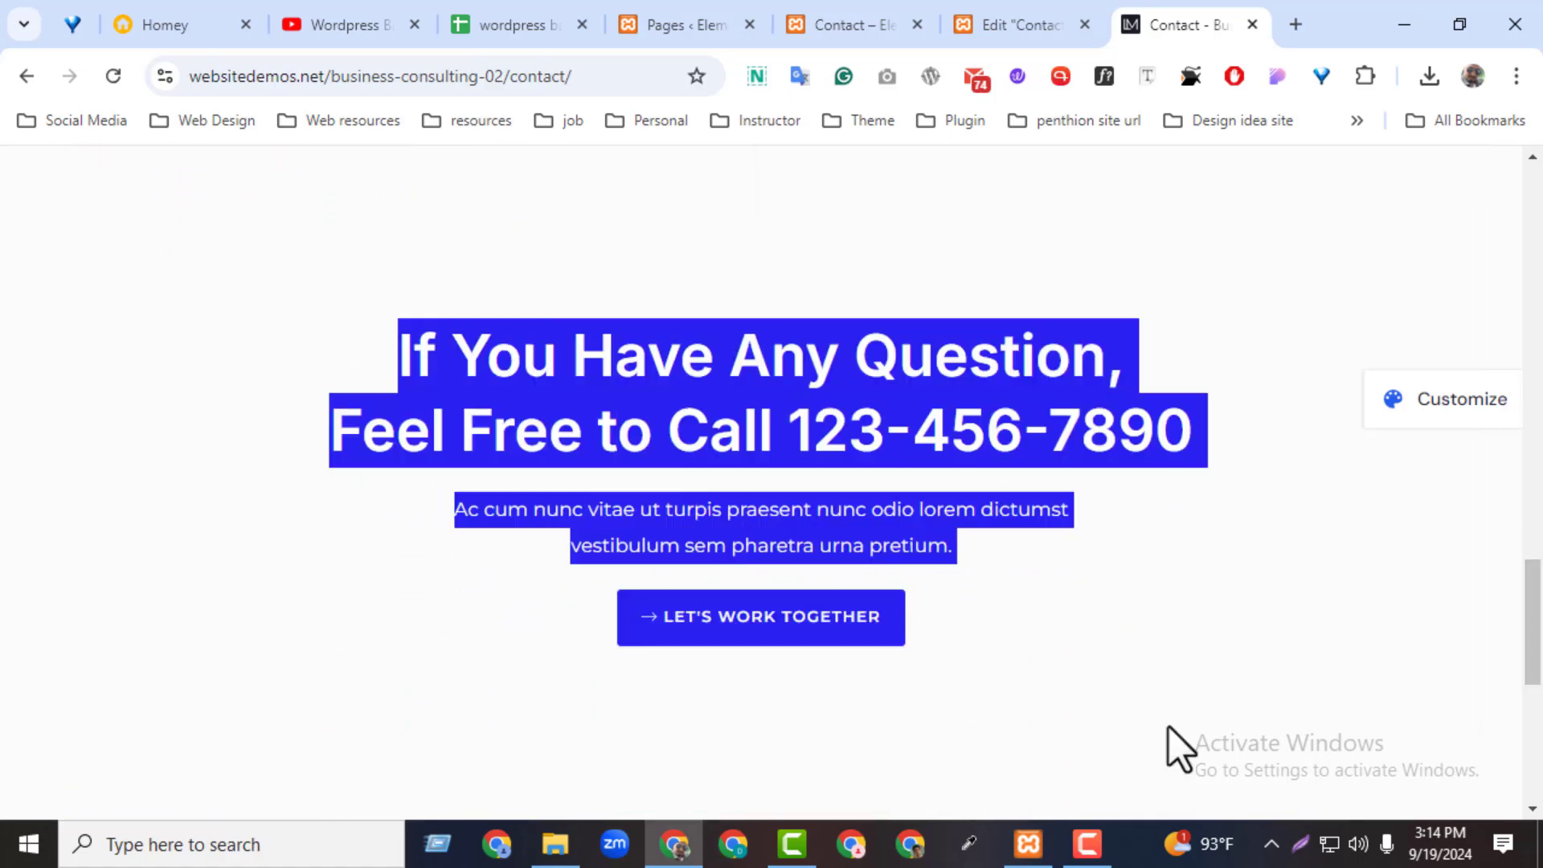
pyautogui.click(1311, 593)
pyautogui.moveTo(1537, 642); pyautogui.dragTo(1462, 431)
# - Return to the Elementor editor and add a new single-column section below the dark contact section
pyautogui.click(1017, 24)
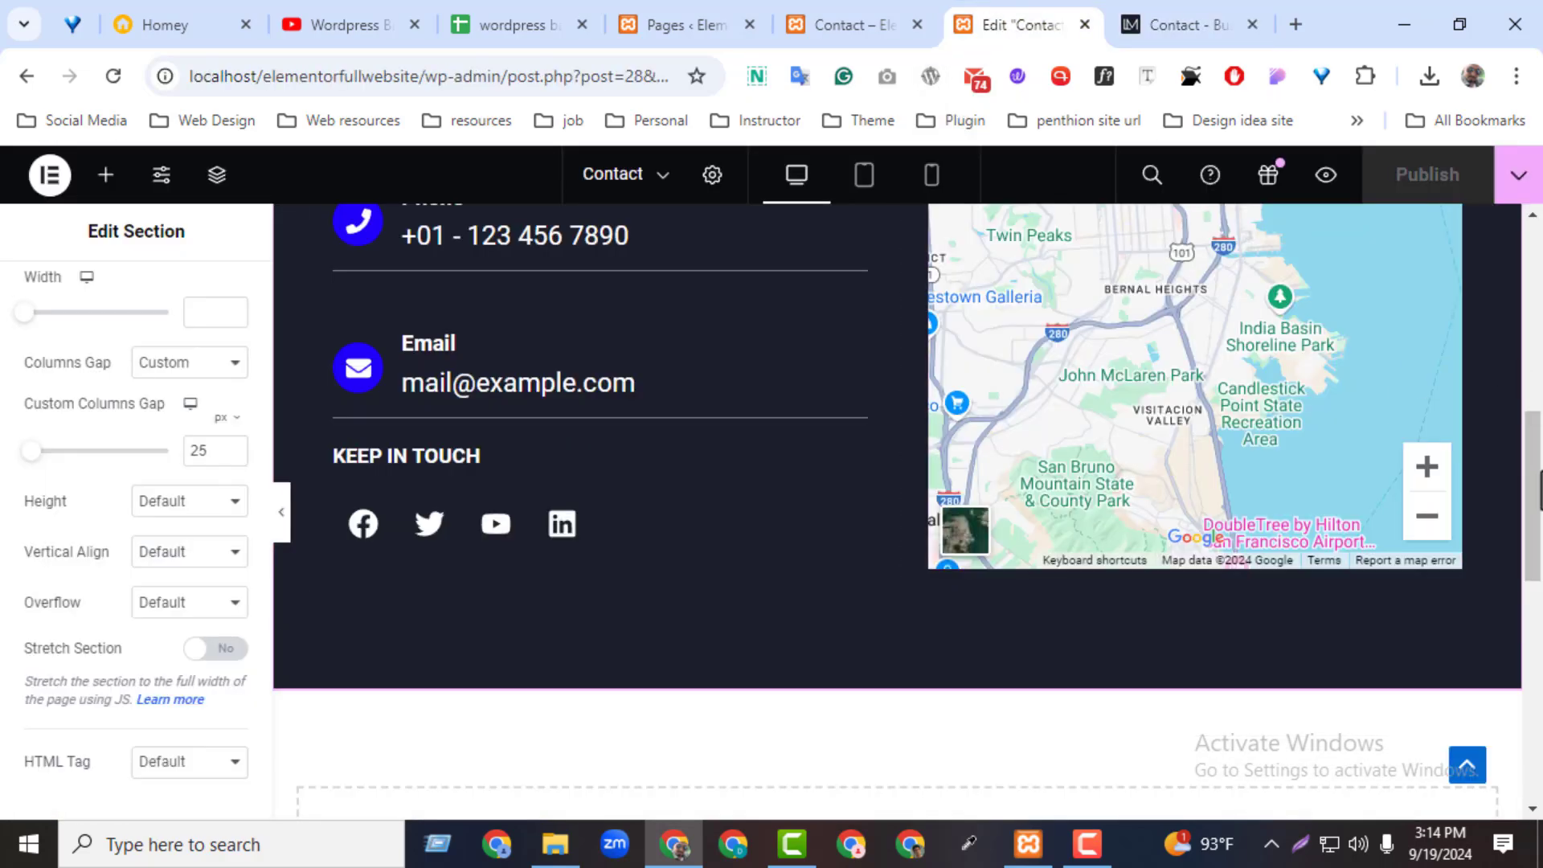
pyautogui.scroll(-1, 1537, 526)
pyautogui.moveTo(1540, 526); pyautogui.dragTo(1533, 619)
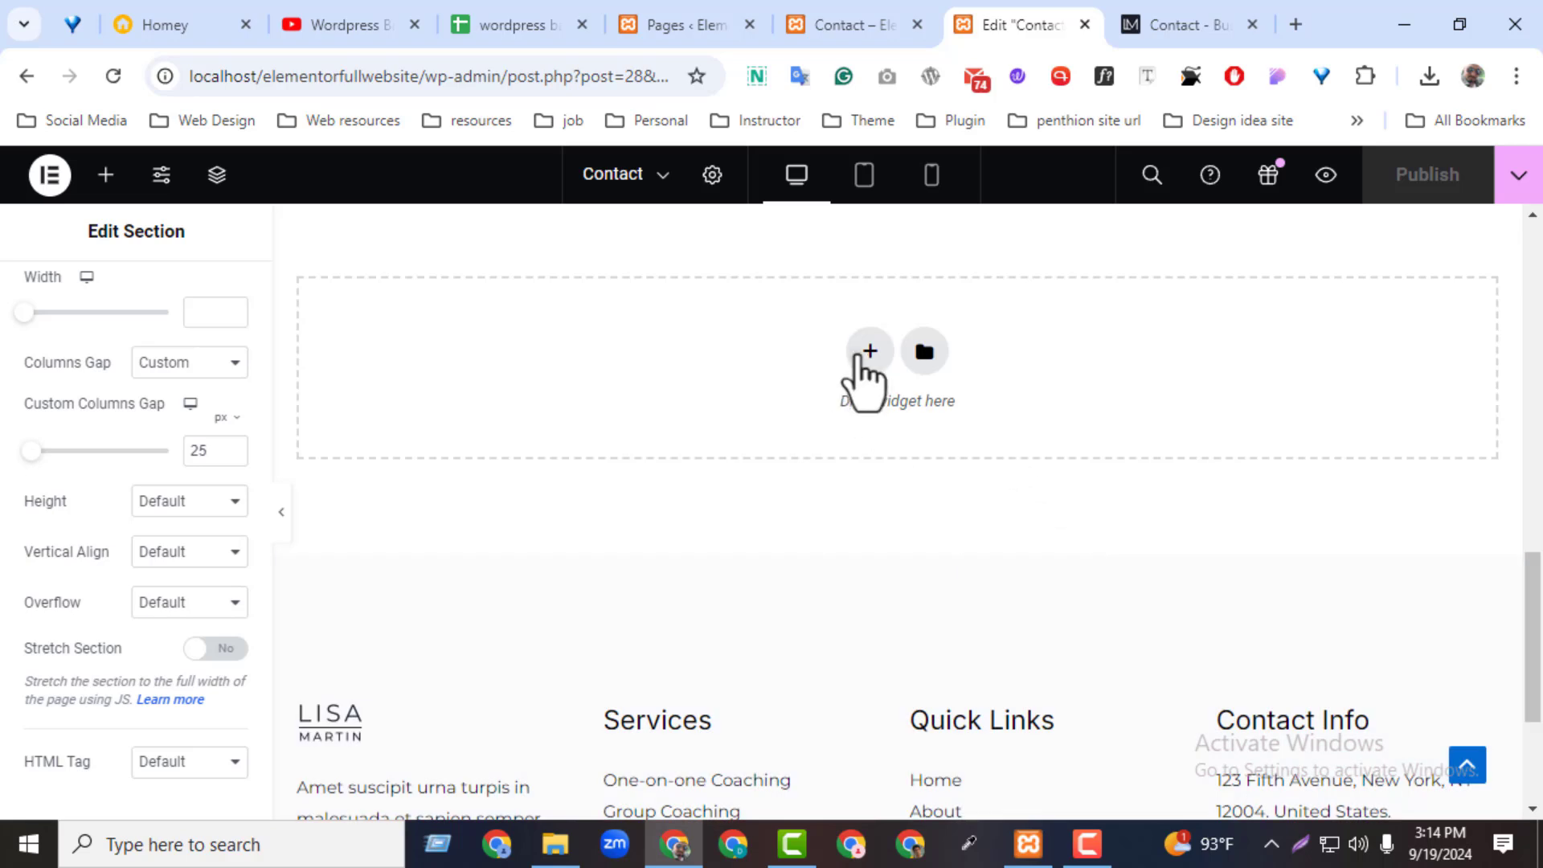
pyautogui.click(864, 354)
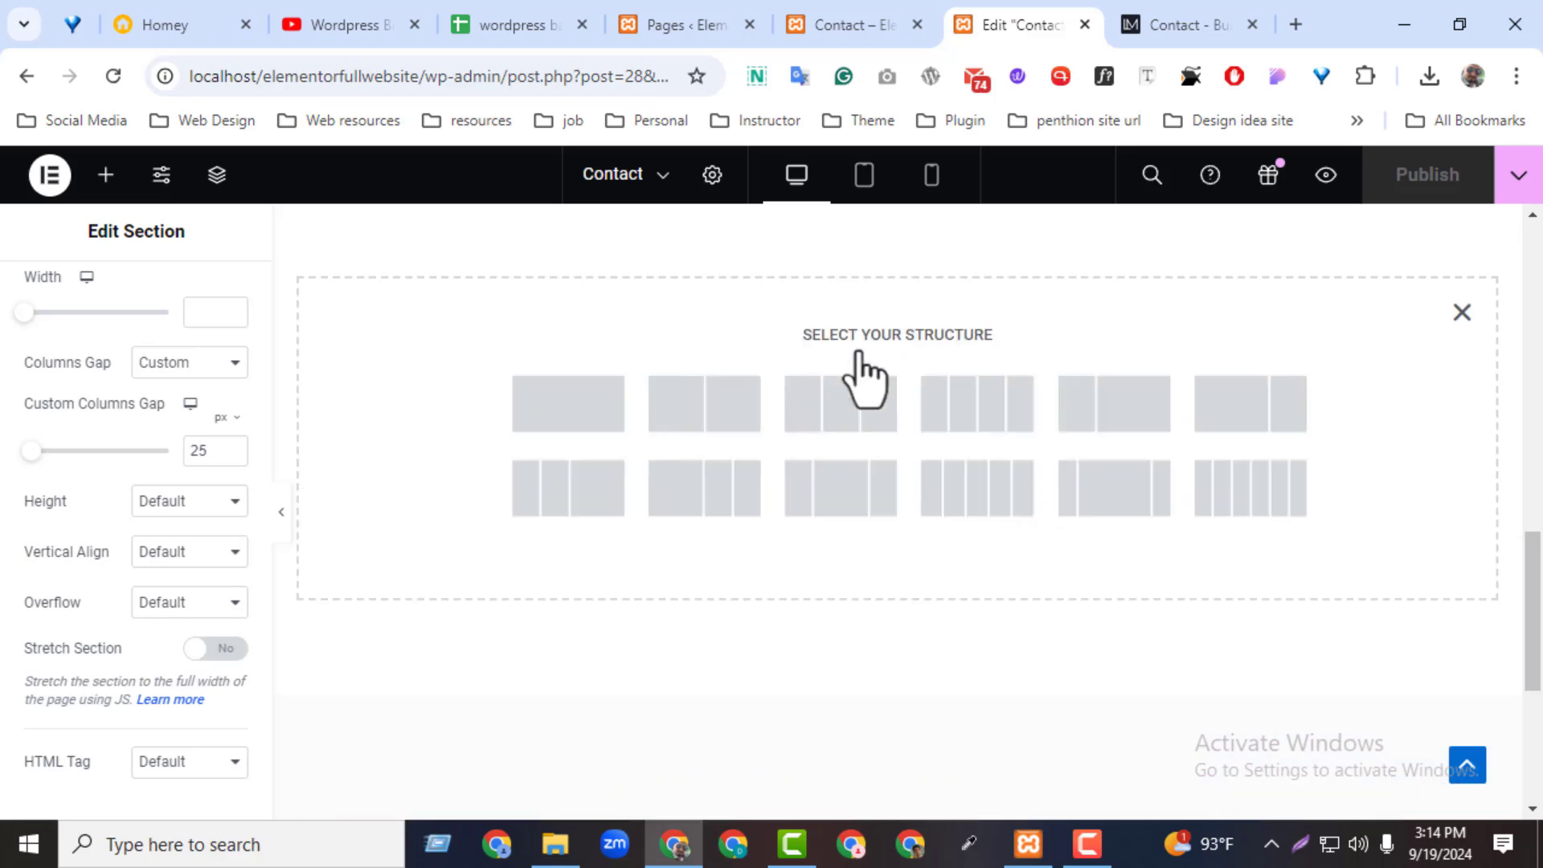
pyautogui.click(578, 426)
pyautogui.moveTo(1540, 643); pyautogui.dragTo(1537, 558)
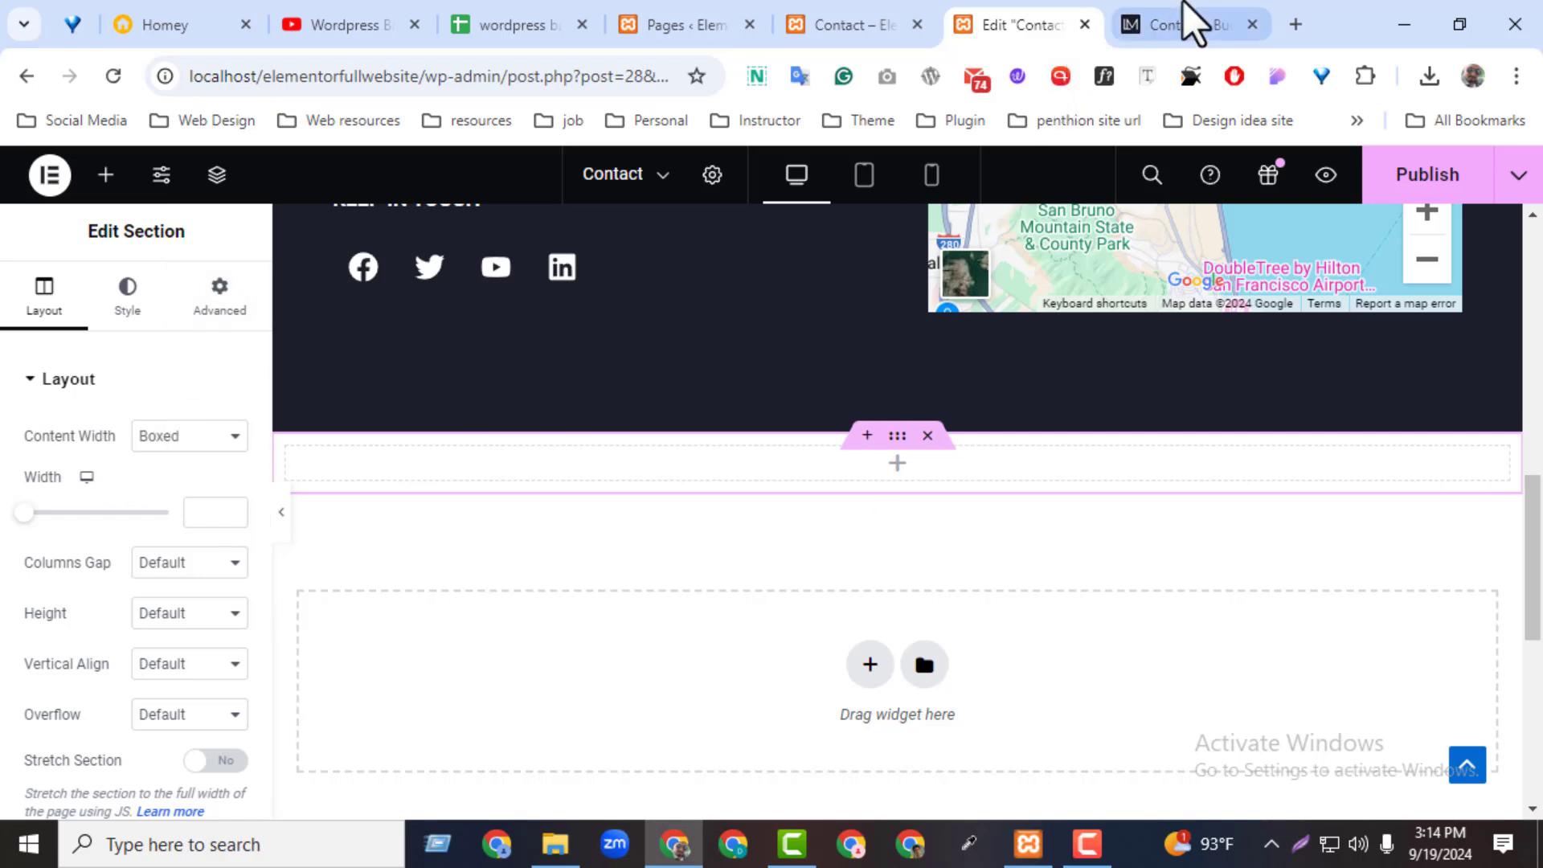
# - Sample the light background colour of the reference page's contact form section with Quick HTML Color Picker
pyautogui.click(1190, 22)
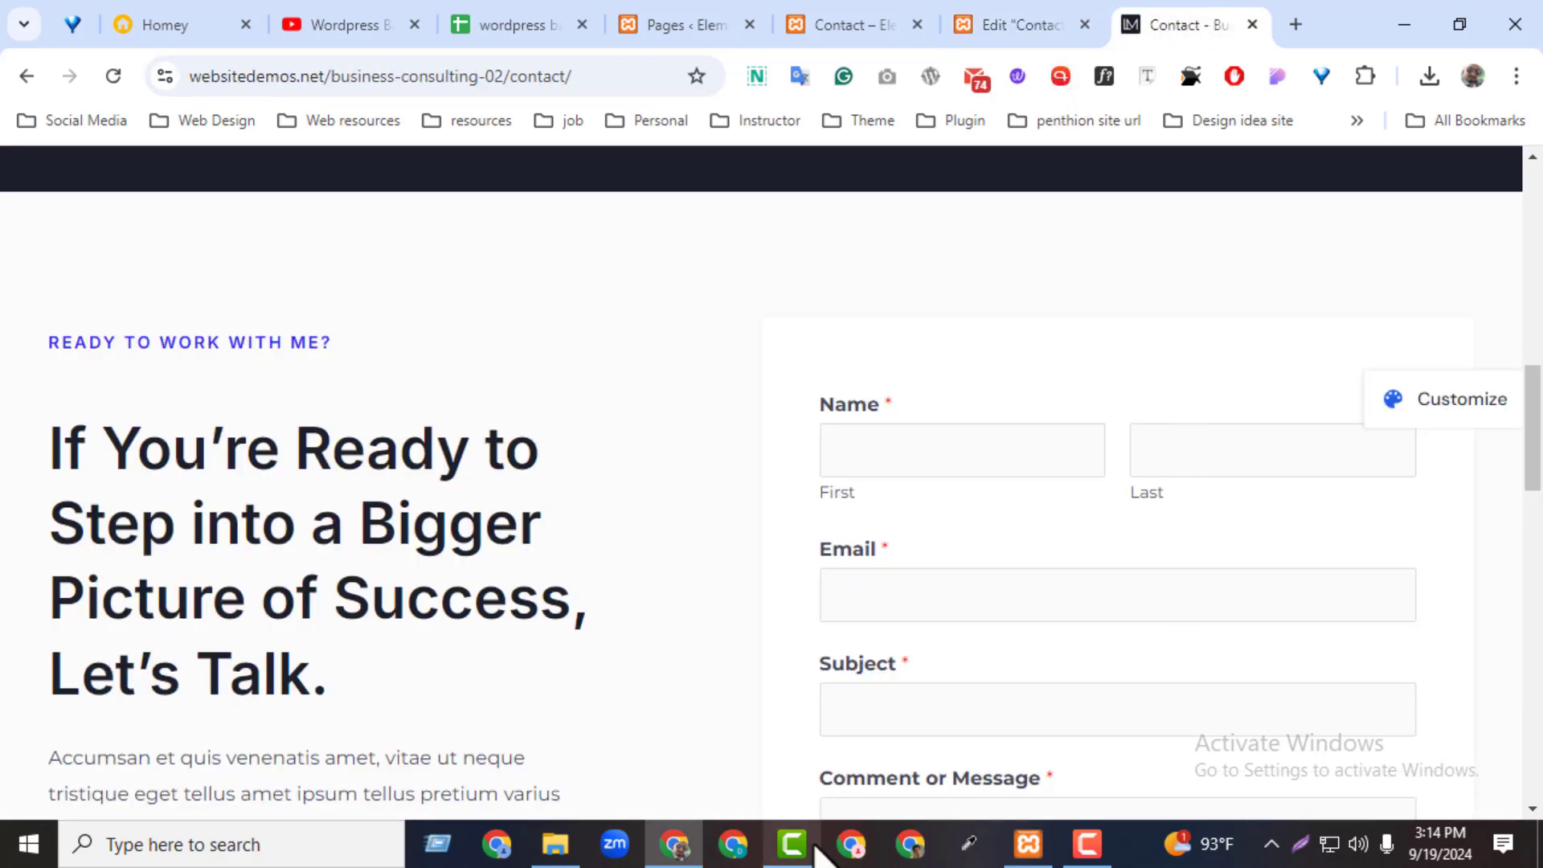
pyautogui.click(969, 844)
pyautogui.click(617, 382)
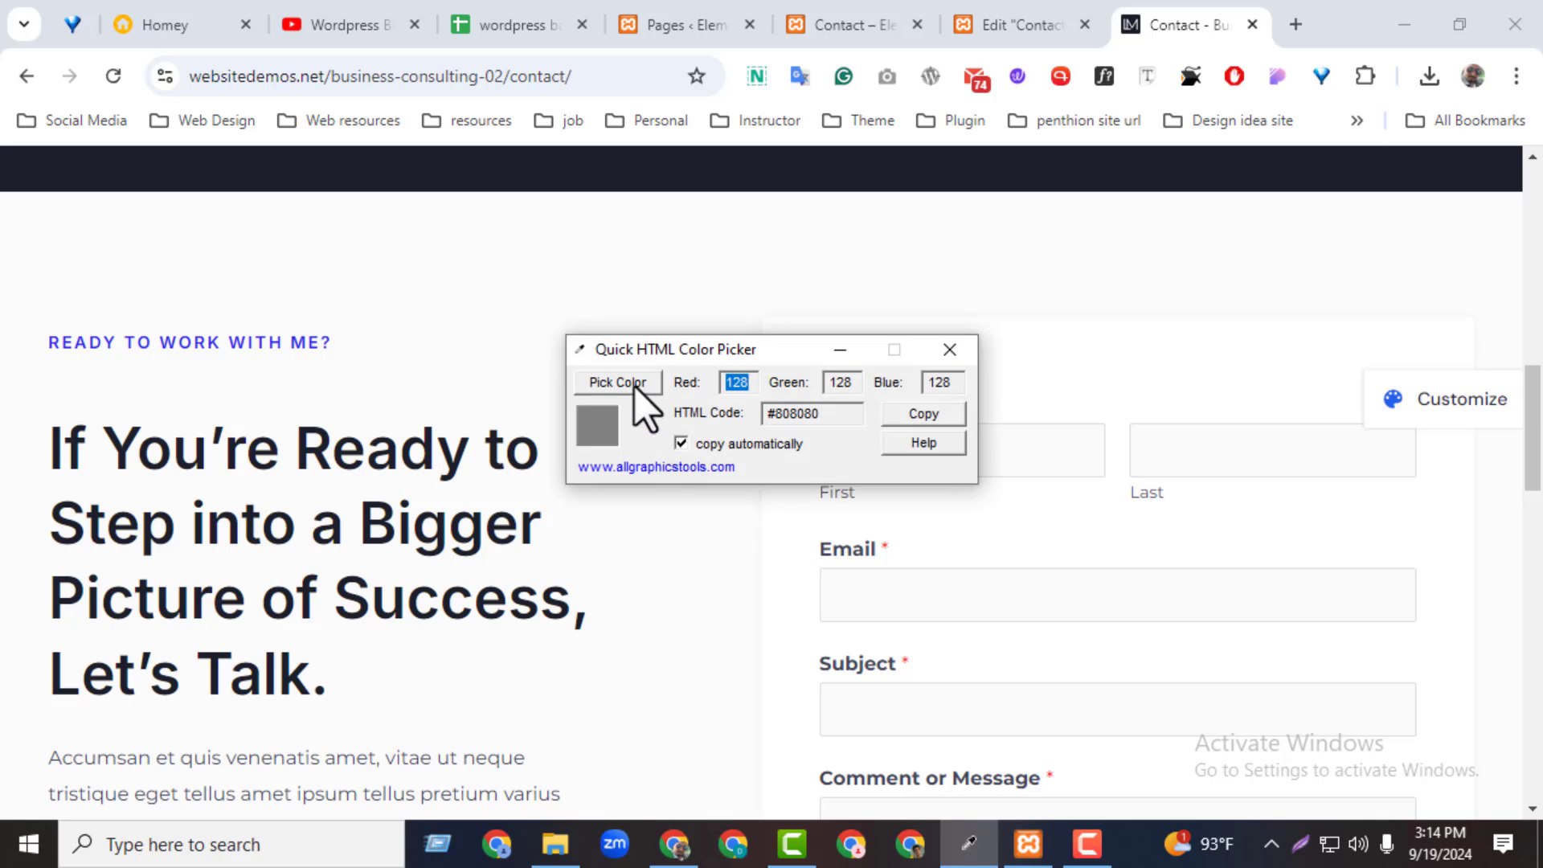
pyautogui.click(467, 302)
# - Give the new section in the Elementor editor a classic background using the sampled colour
pyautogui.click(997, 24)
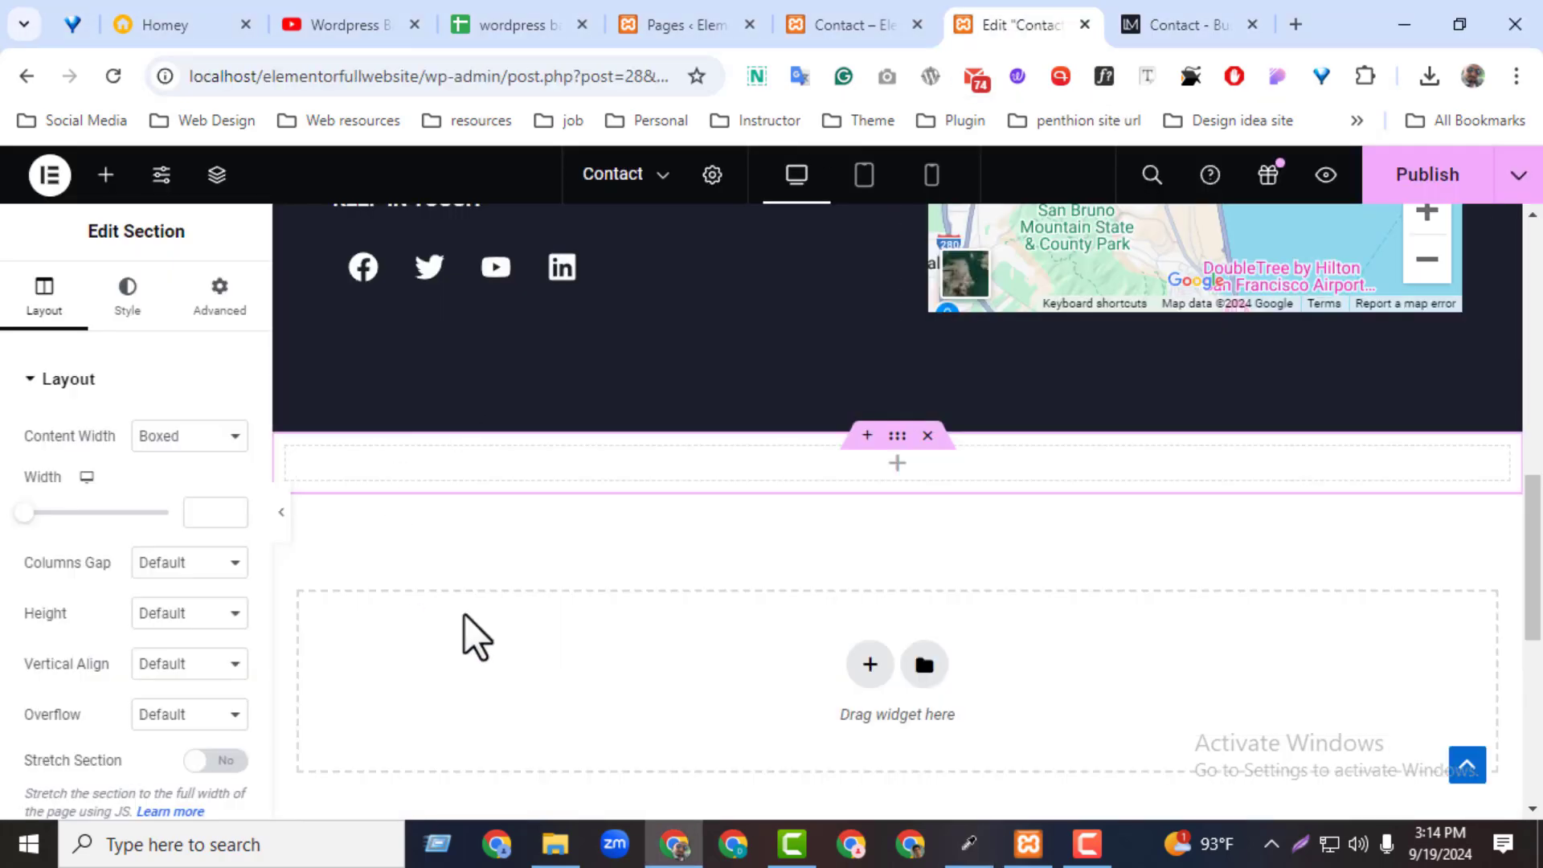
pyautogui.click(127, 301)
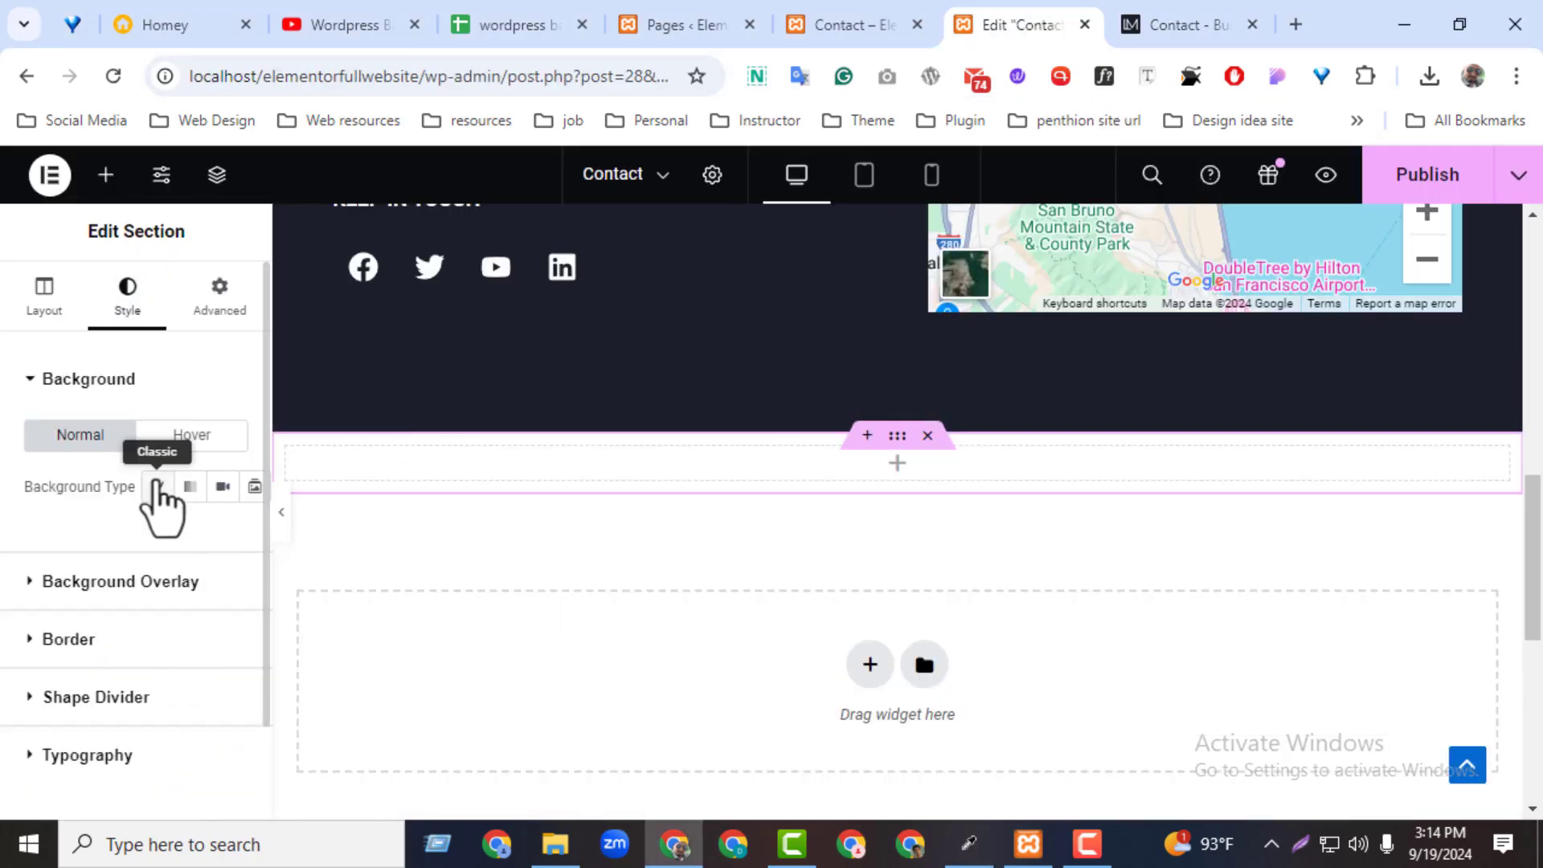
pyautogui.click(158, 486)
pyautogui.click(231, 537)
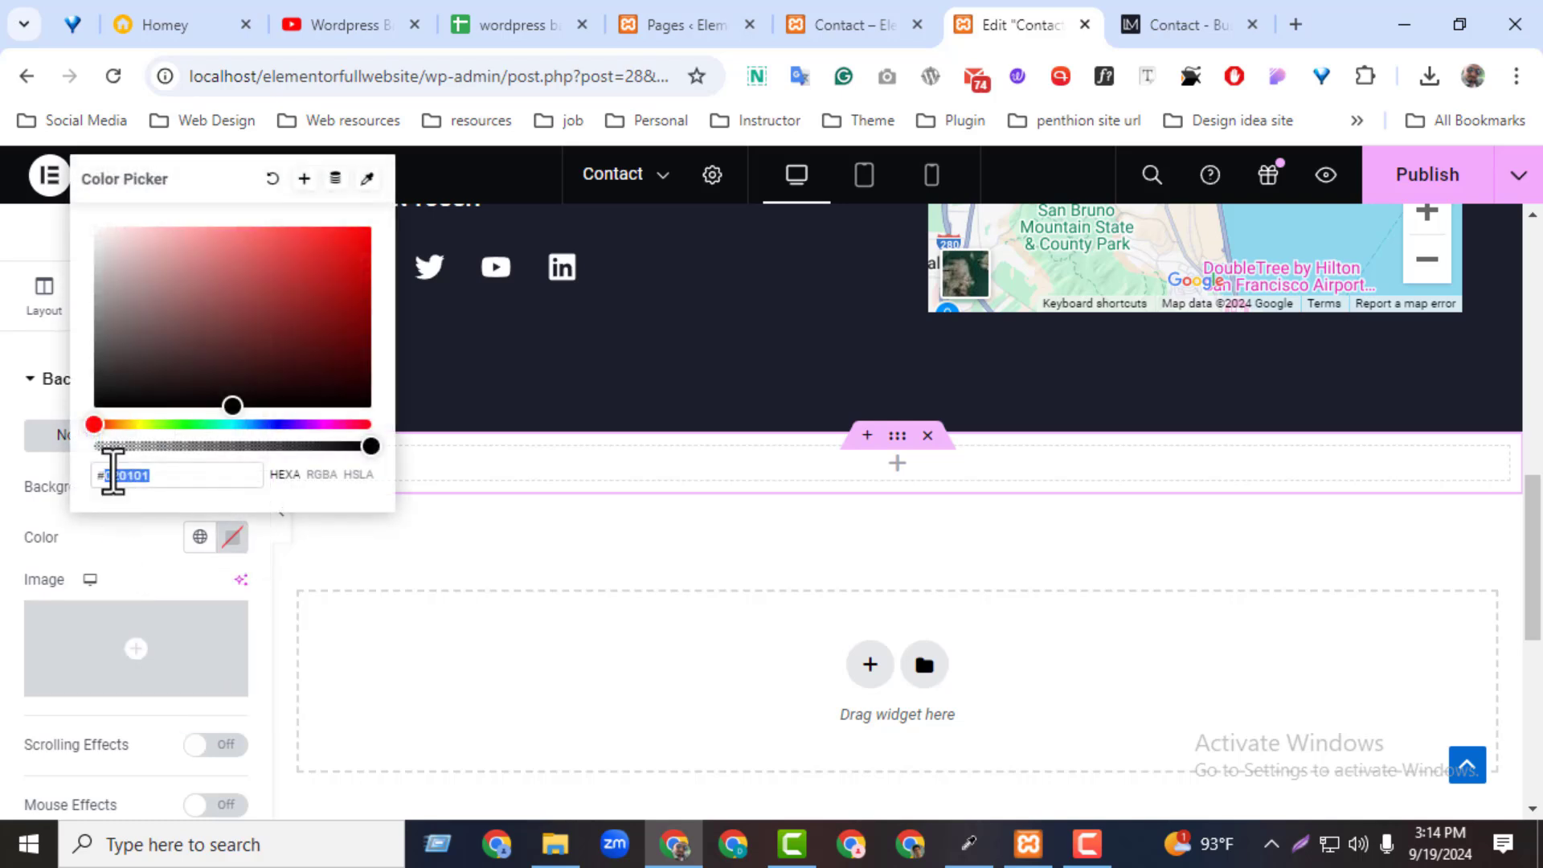
pyautogui.click(841, 544)
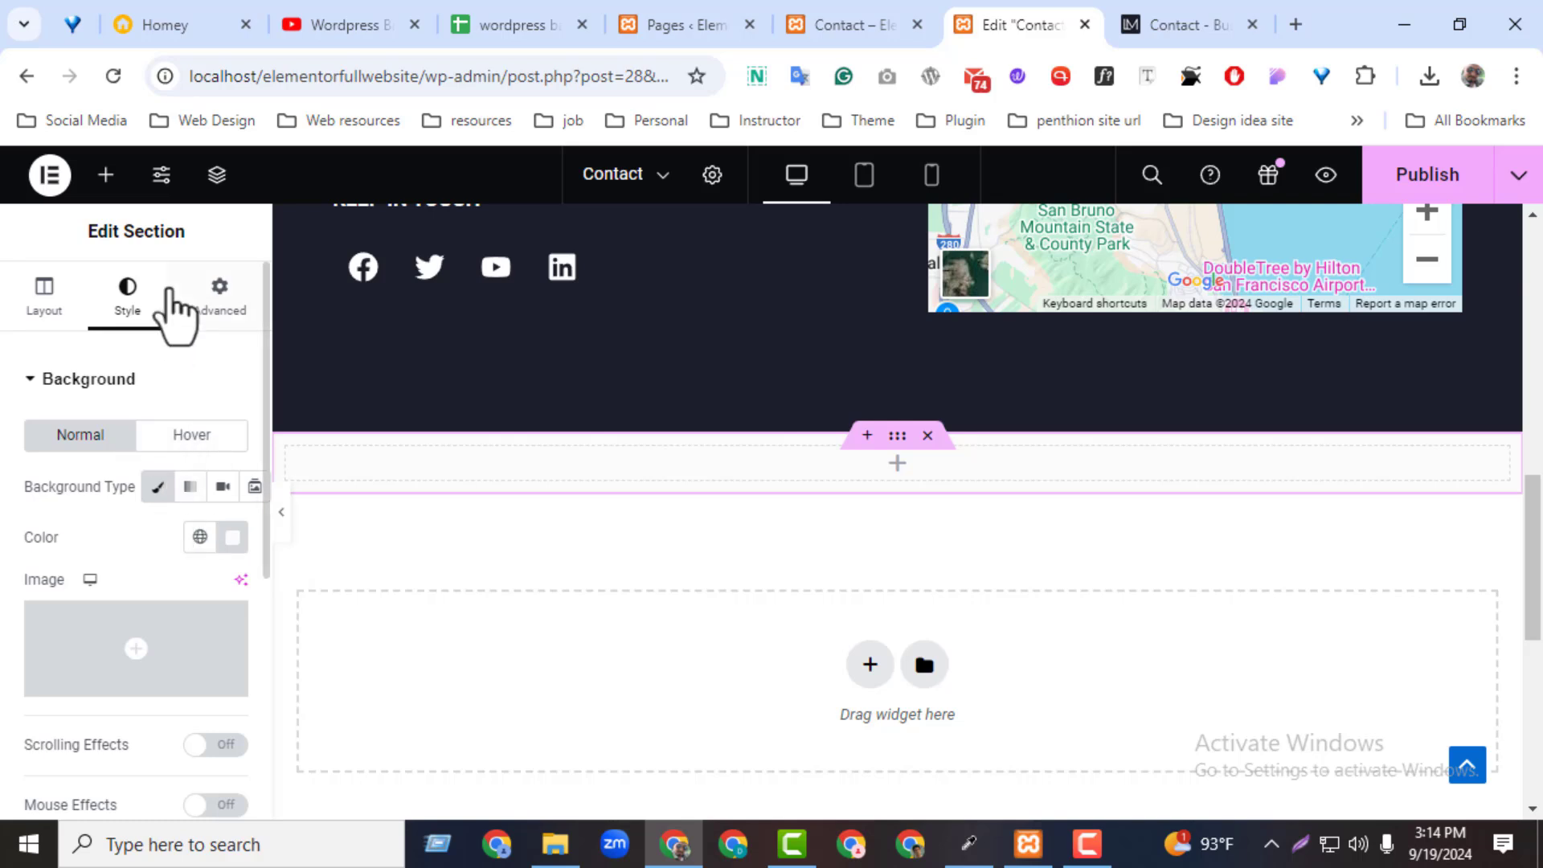
# - Add an Inner Section with two columns inside the new section
pyautogui.click(105, 175)
pyautogui.moveTo(74, 635); pyautogui.dragTo(1027, 487)
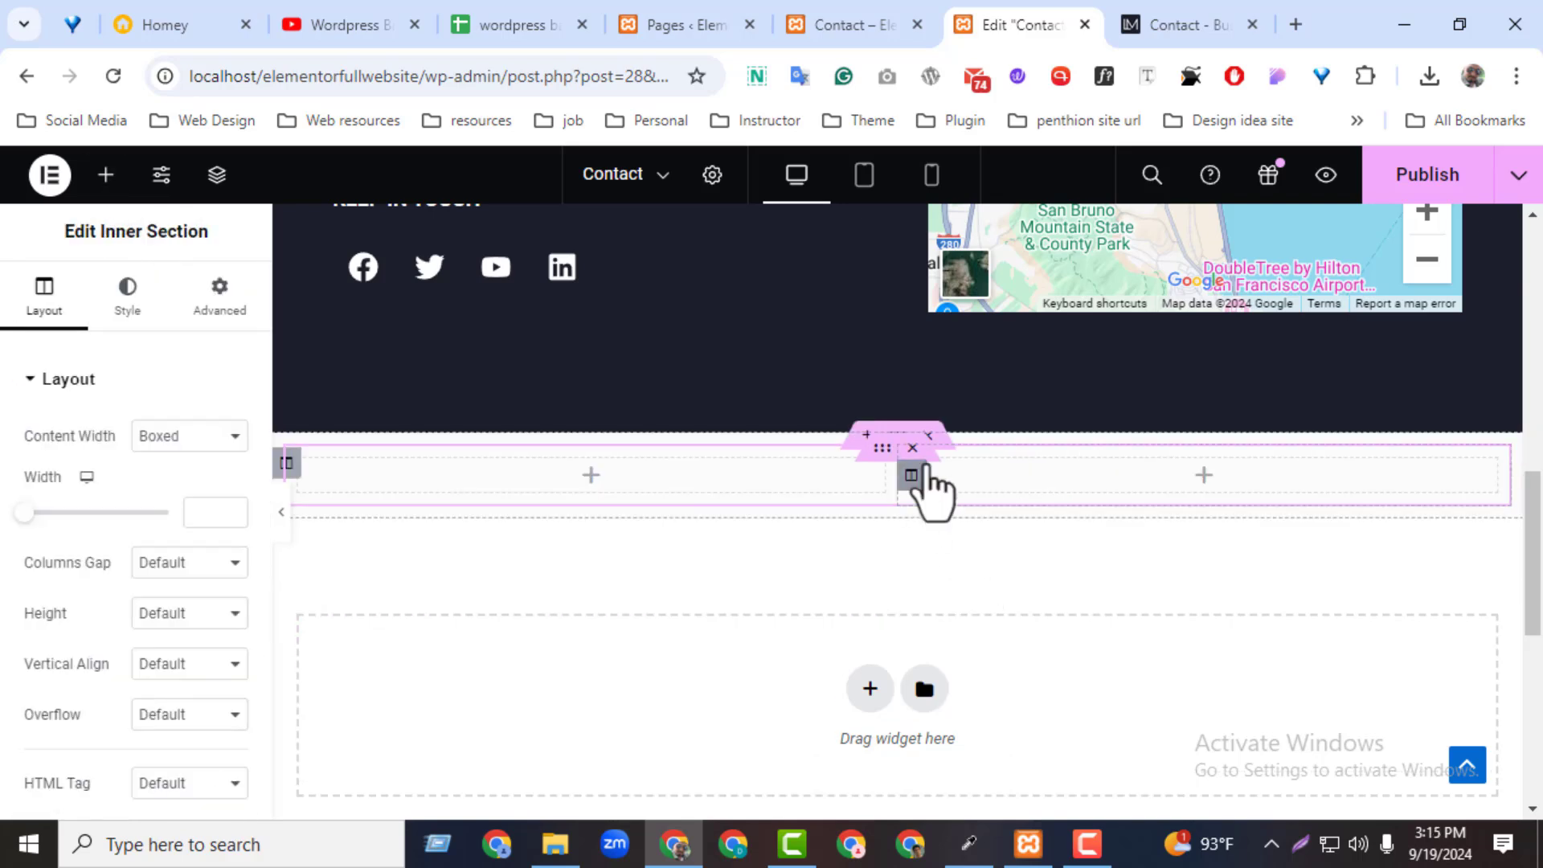
# - Unlink the outer section's padding values and set its top and bottom padding to 80 px
pyautogui.click(497, 378)
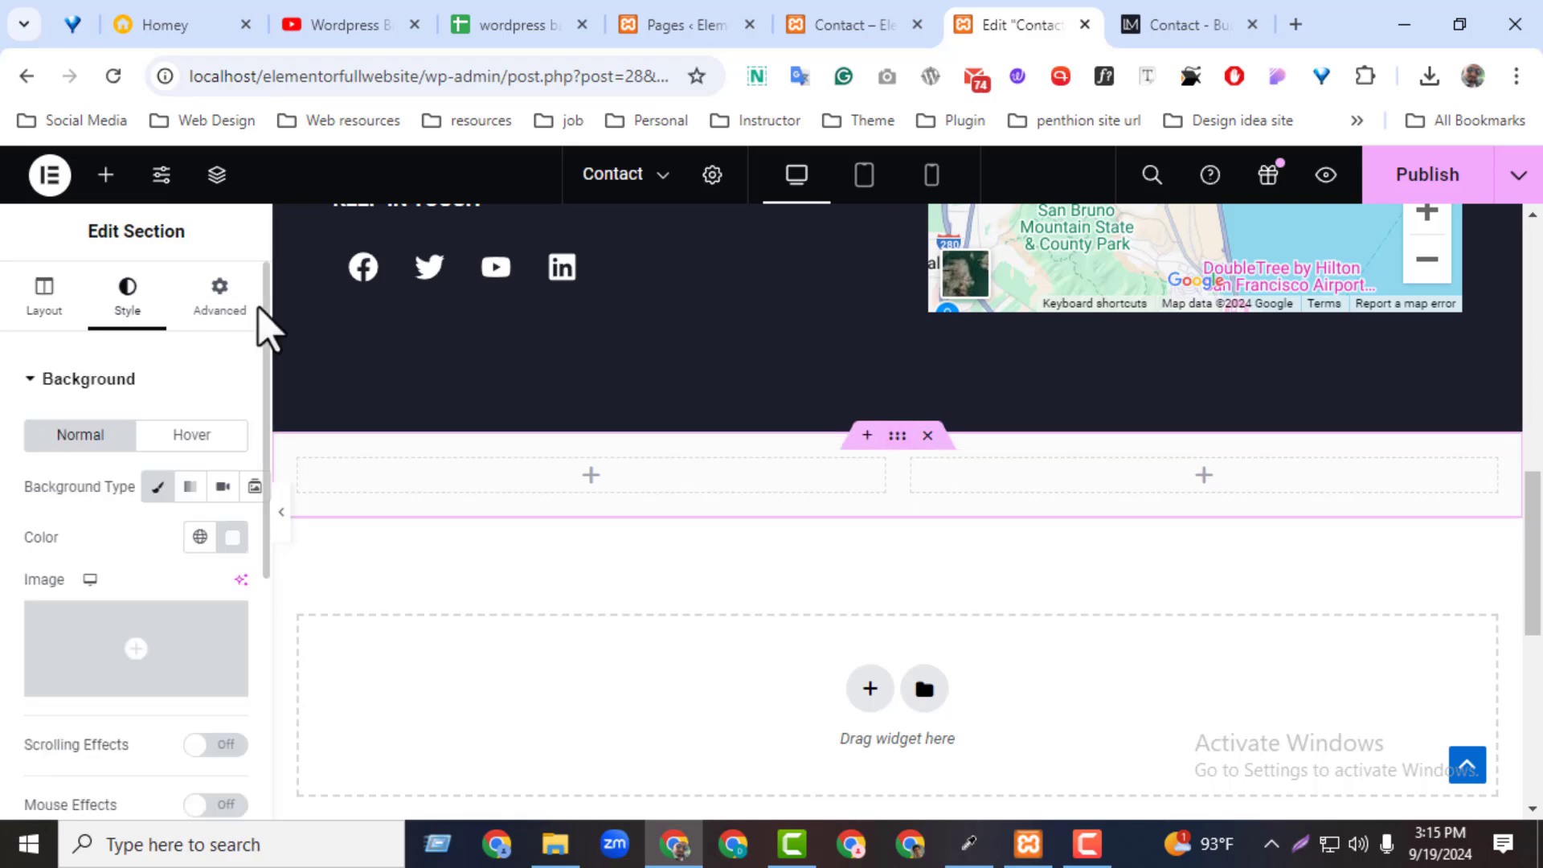
pyautogui.scroll(-5, 258, 320)
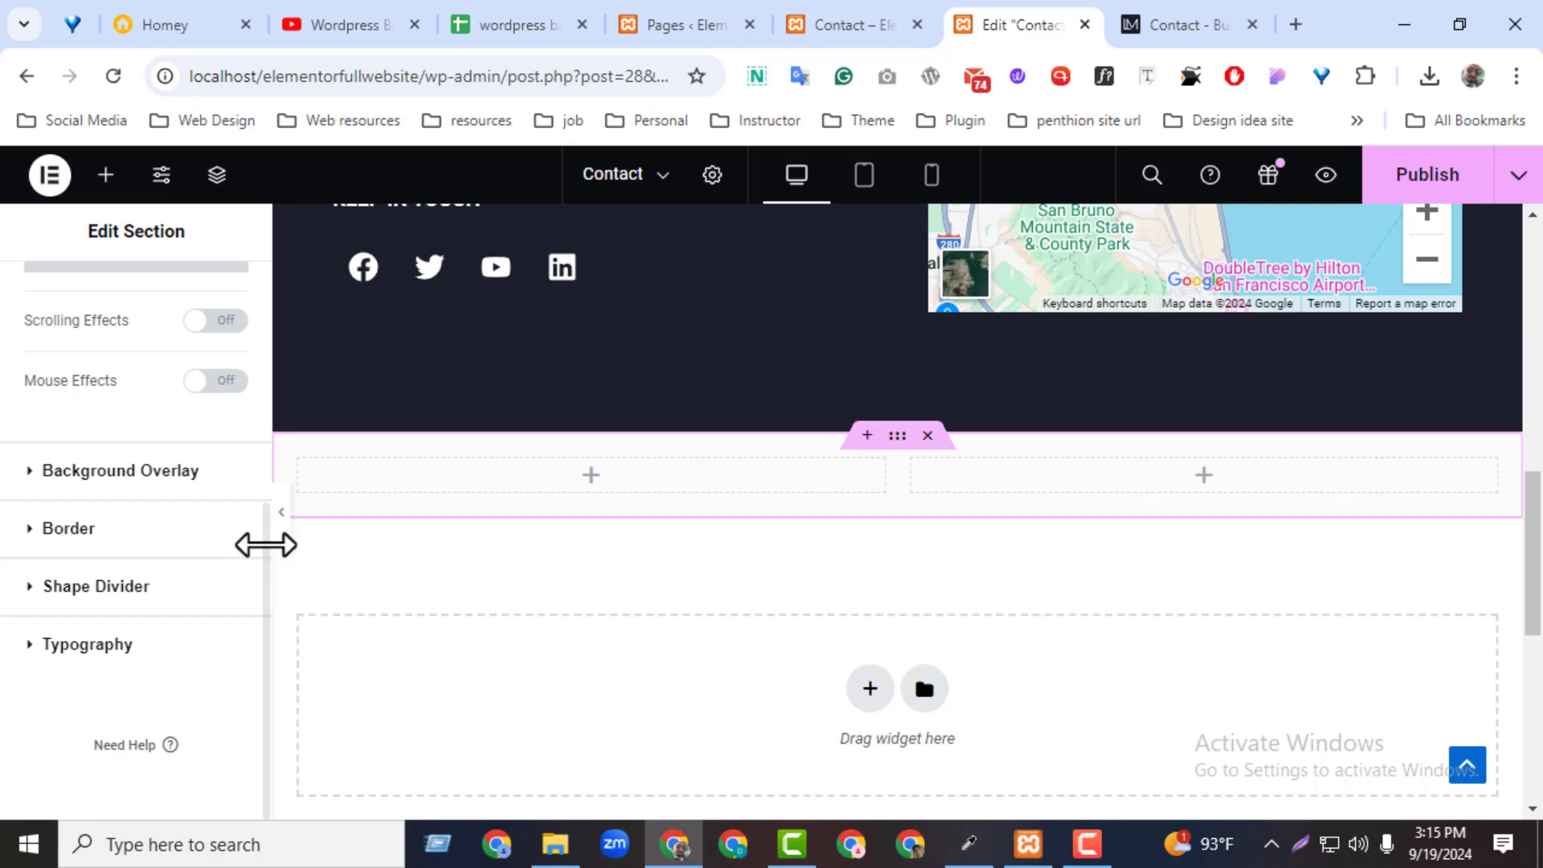
pyautogui.moveTo(265, 563); pyautogui.dragTo(241, 334)
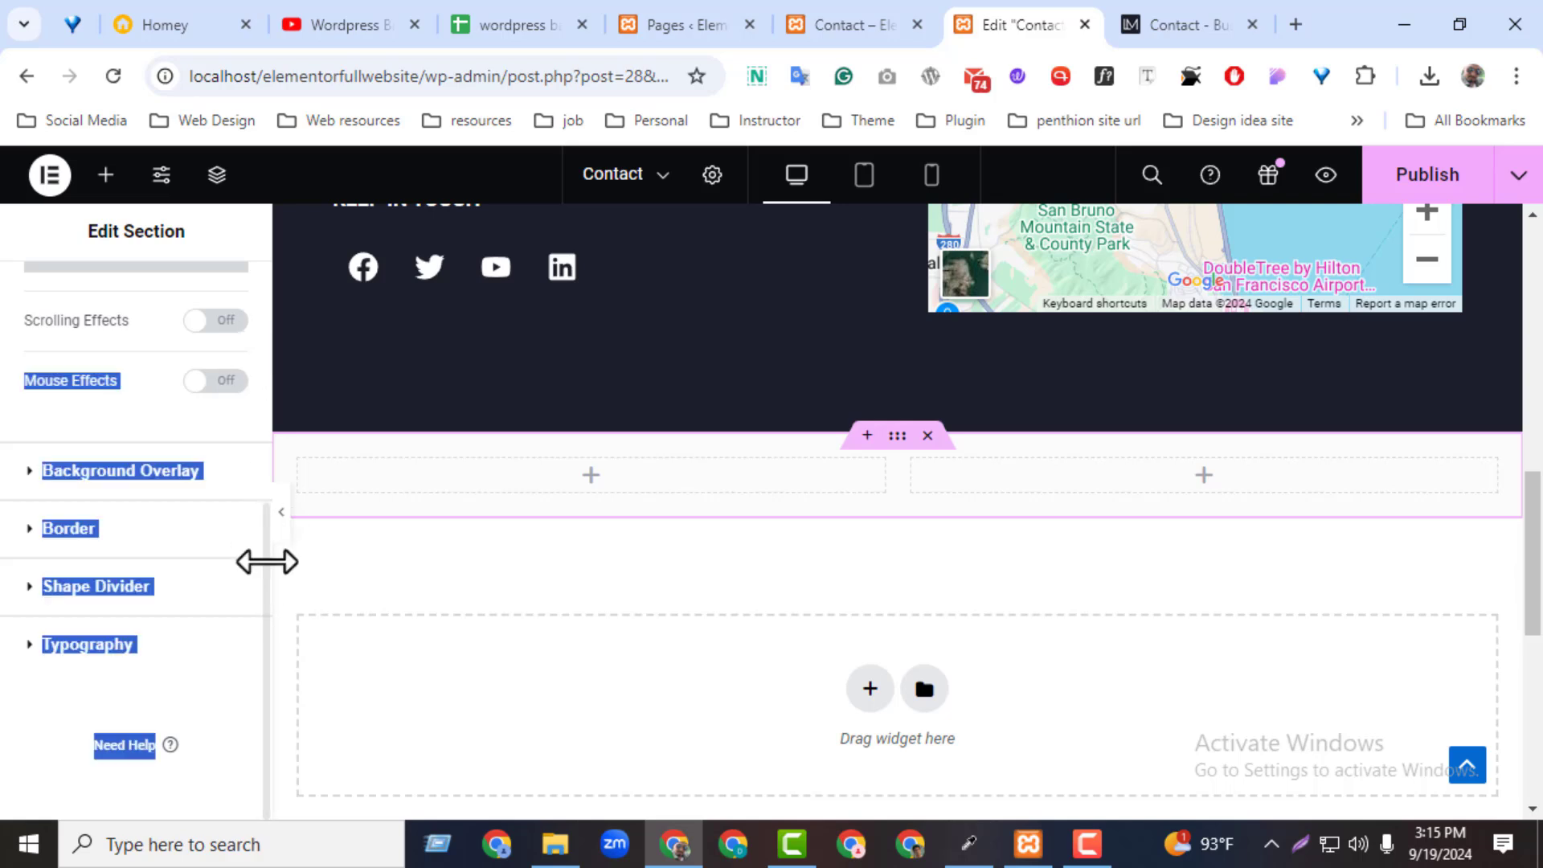
pyautogui.moveTo(265, 562); pyautogui.dragTo(249, 320)
pyautogui.click(249, 320)
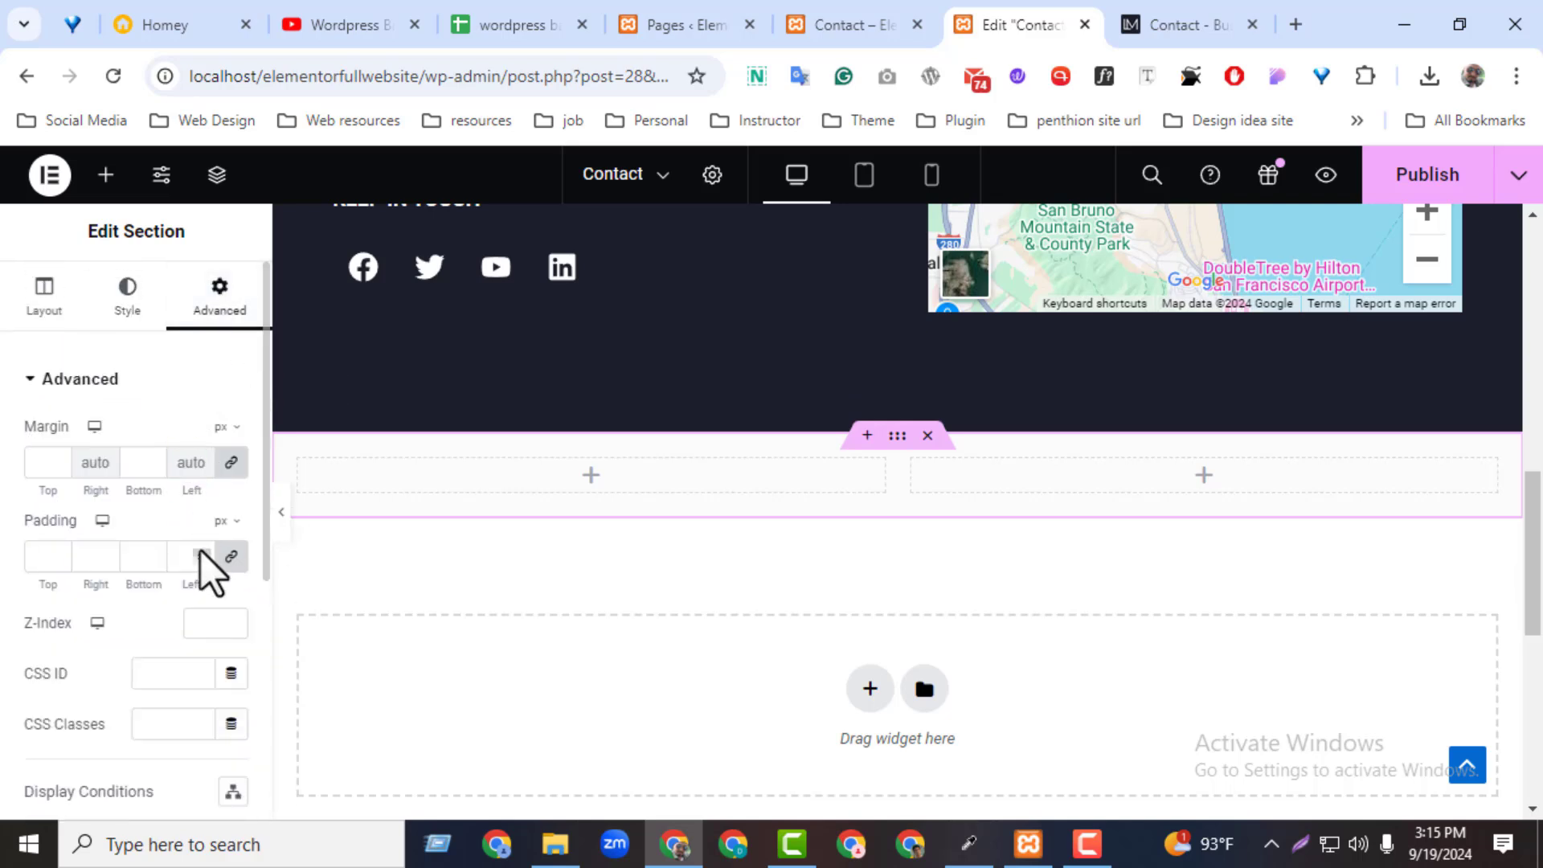
pyautogui.click(231, 556)
pyautogui.doubleClick(50, 556)
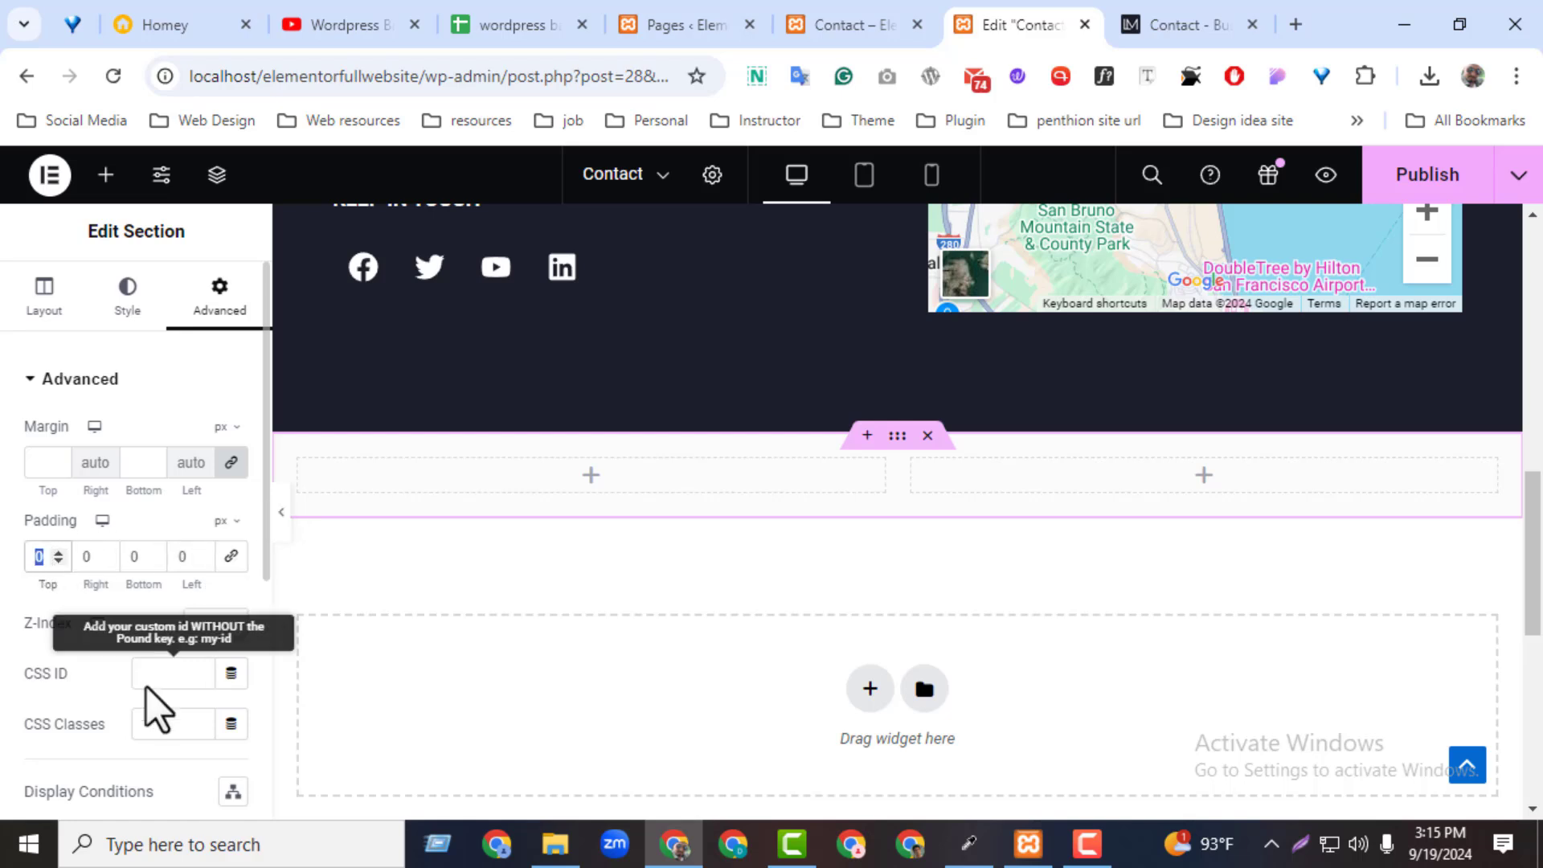
pyautogui.write('100')
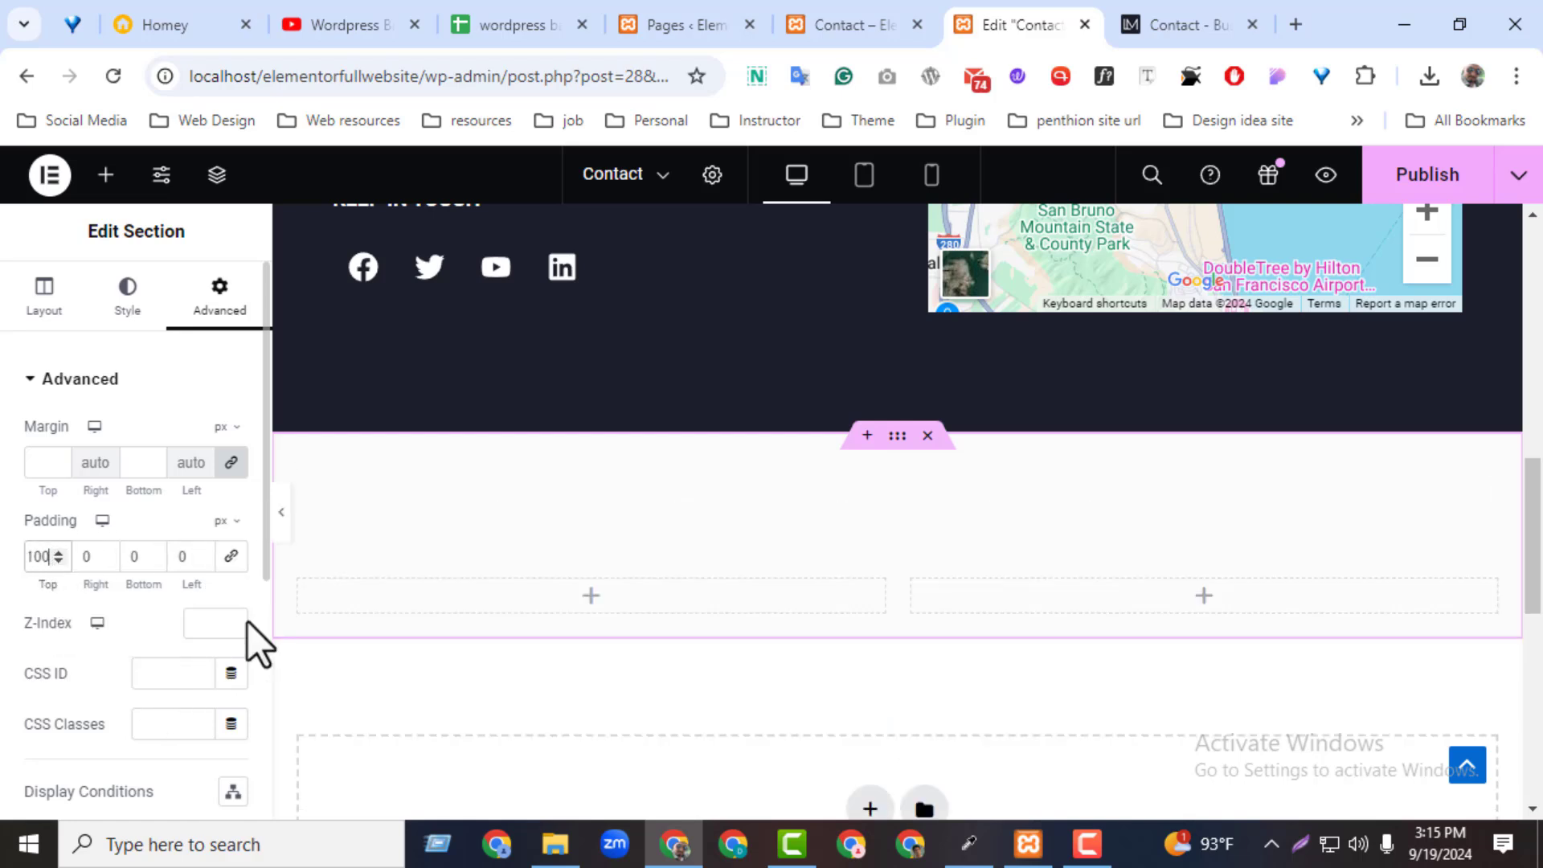
pyautogui.click(56, 560)
pyautogui.click(55, 560)
pyautogui.click(55, 559)
pyautogui.click(56, 559)
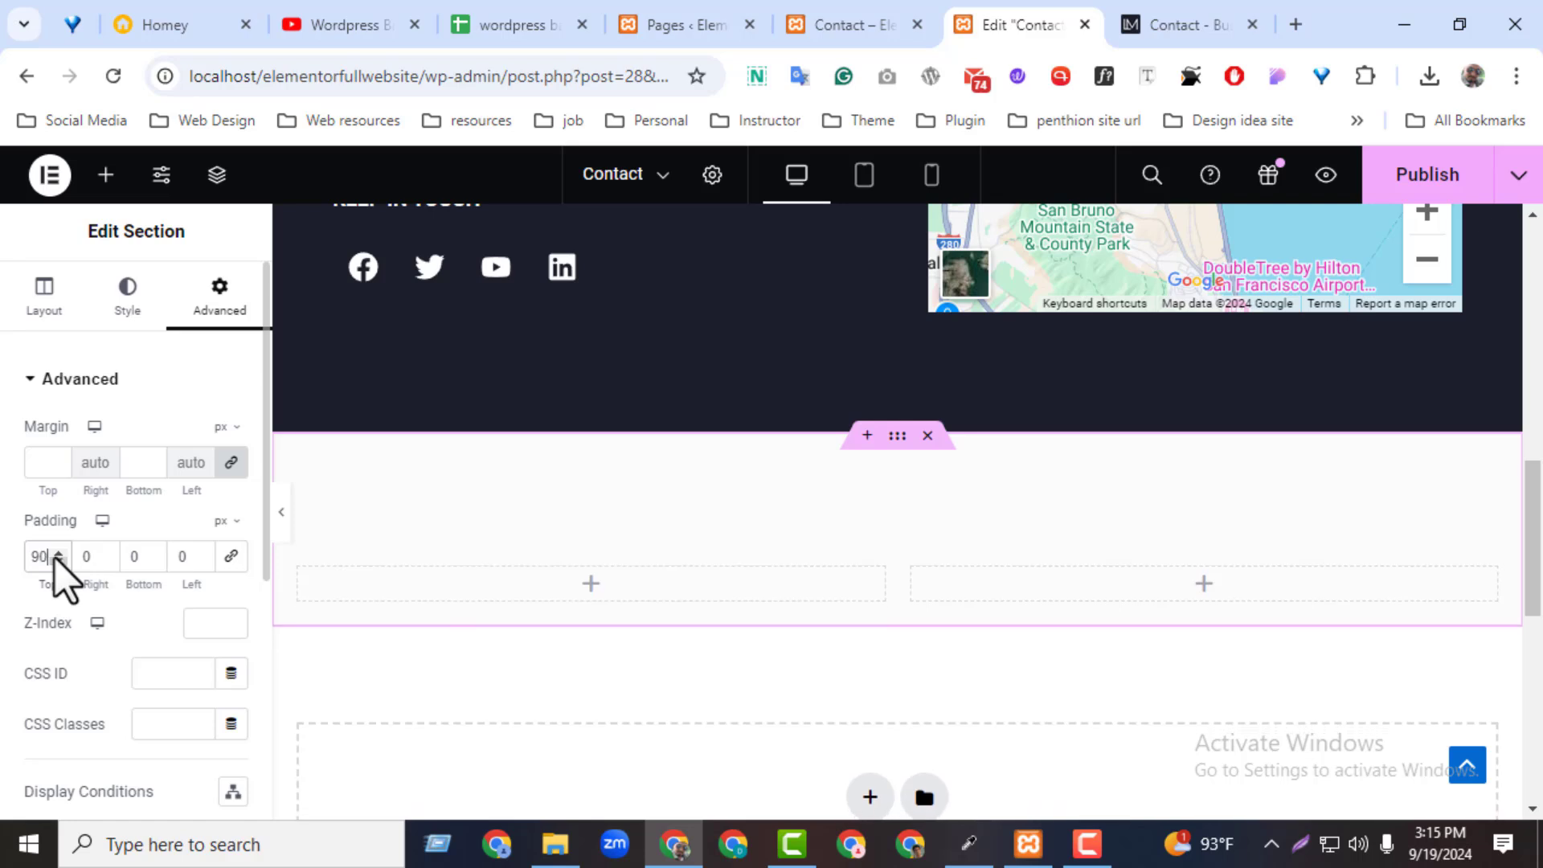
pyautogui.click(55, 560)
pyautogui.click(55, 560)
pyautogui.click(55, 560)
pyautogui.click(55, 559)
pyautogui.click(56, 559)
pyautogui.click(56, 560)
pyautogui.click(56, 559)
pyautogui.click(55, 560)
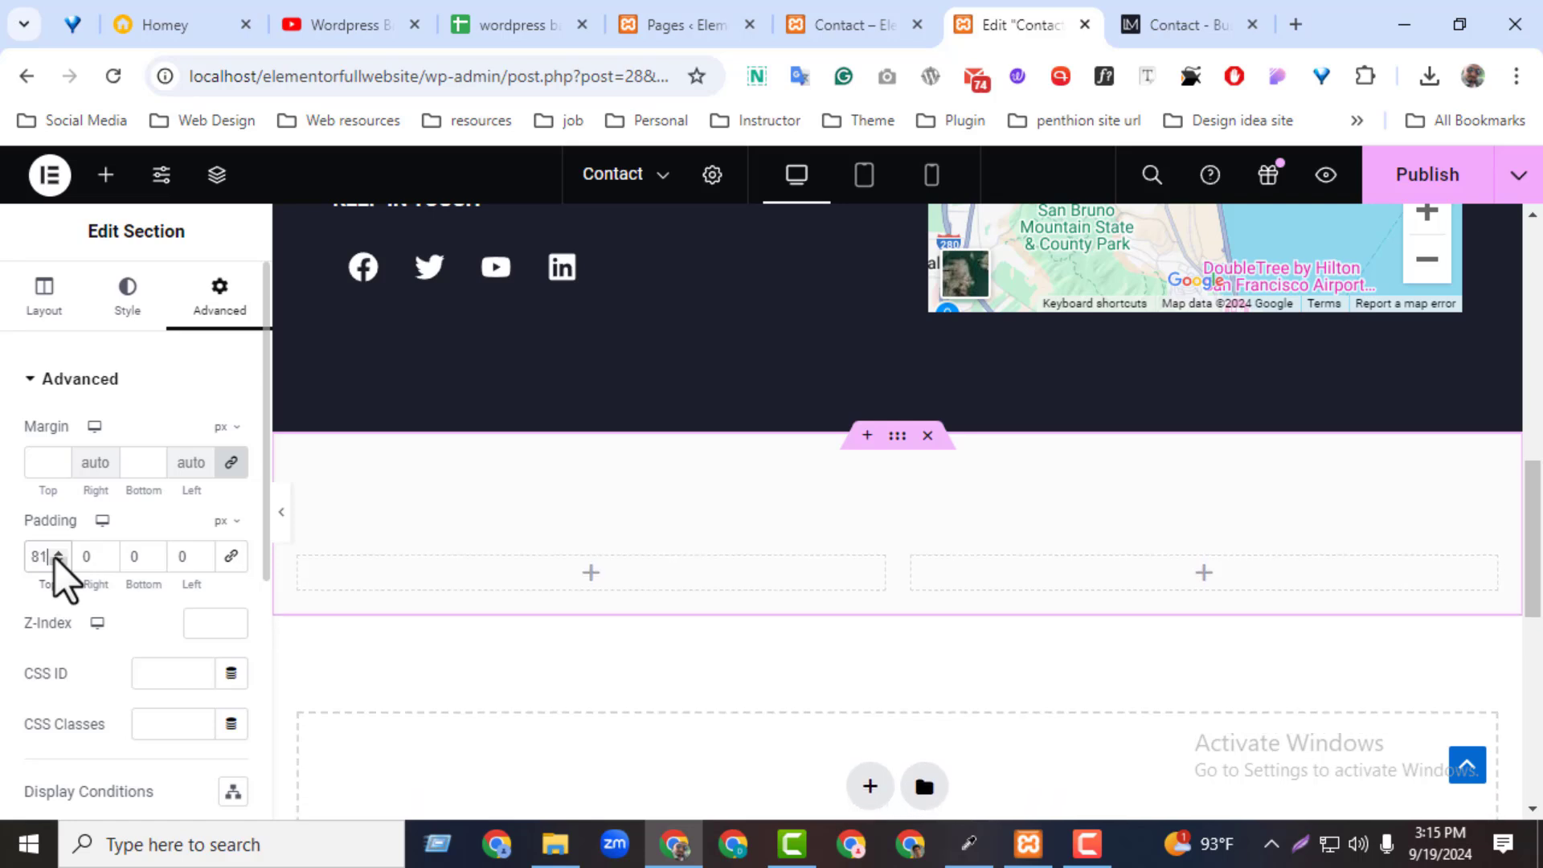
pyautogui.click(56, 560)
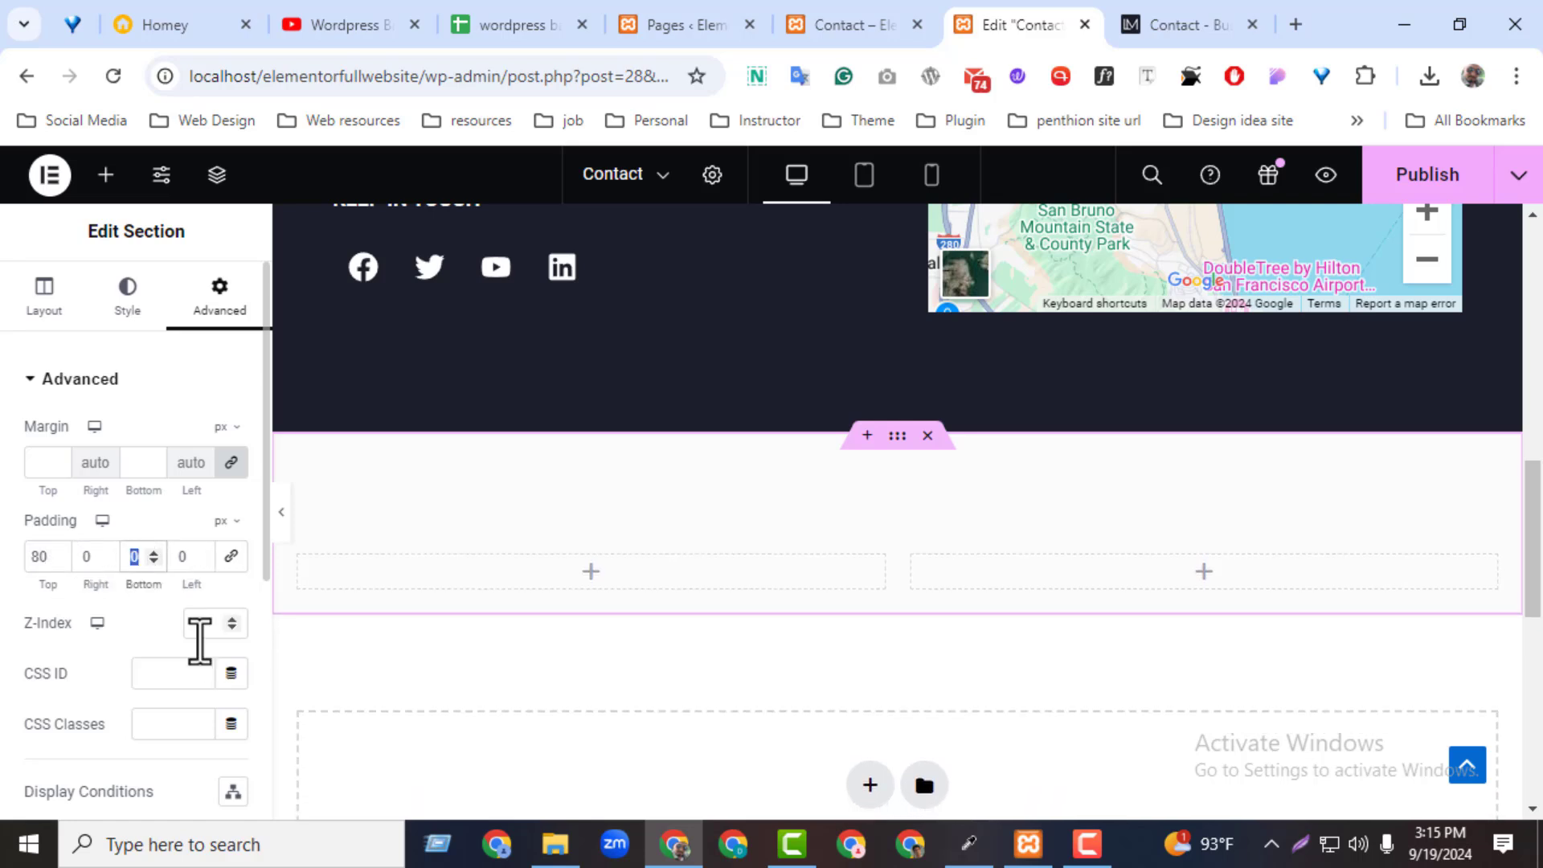
pyautogui.write('80')
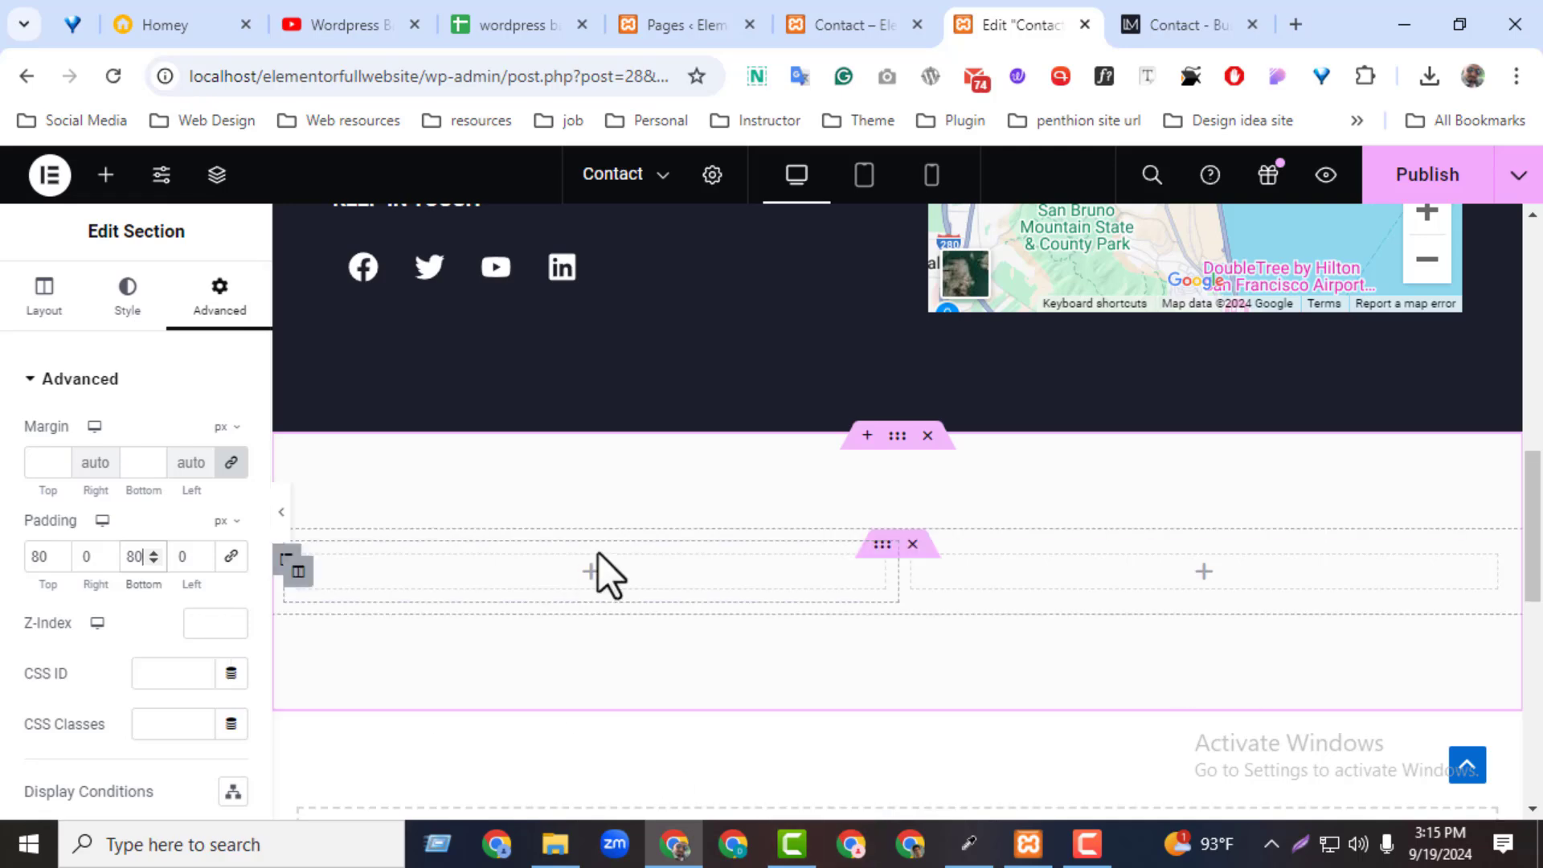
# - Add a Heading widget to the inner section's first column with the reference page's text "Ready to work with me?"
pyautogui.click(592, 574)
pyautogui.click(1157, 25)
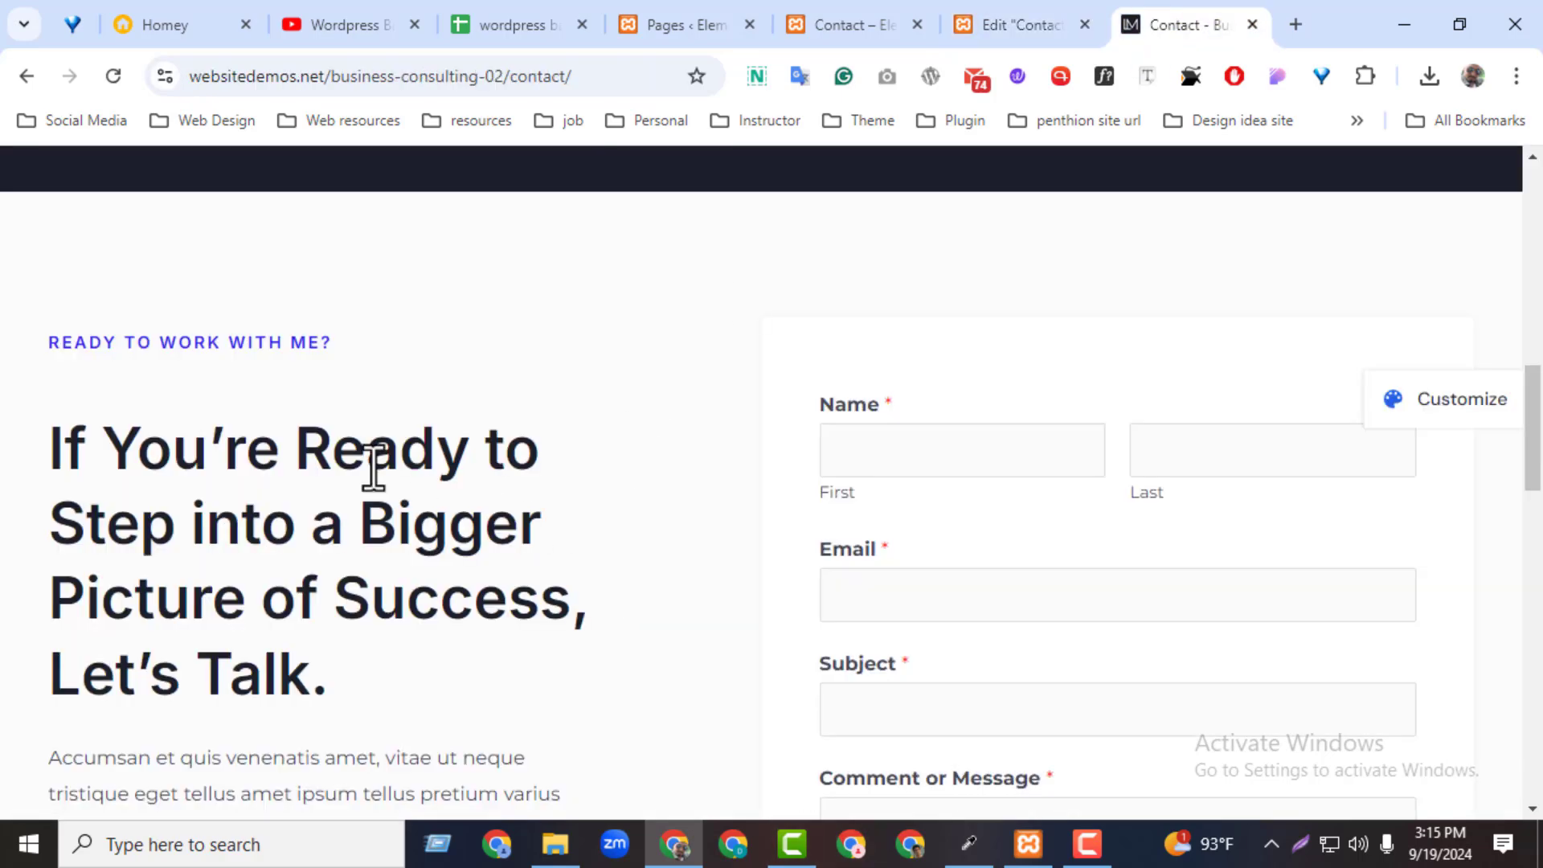
pyautogui.tripleClick(178, 341)
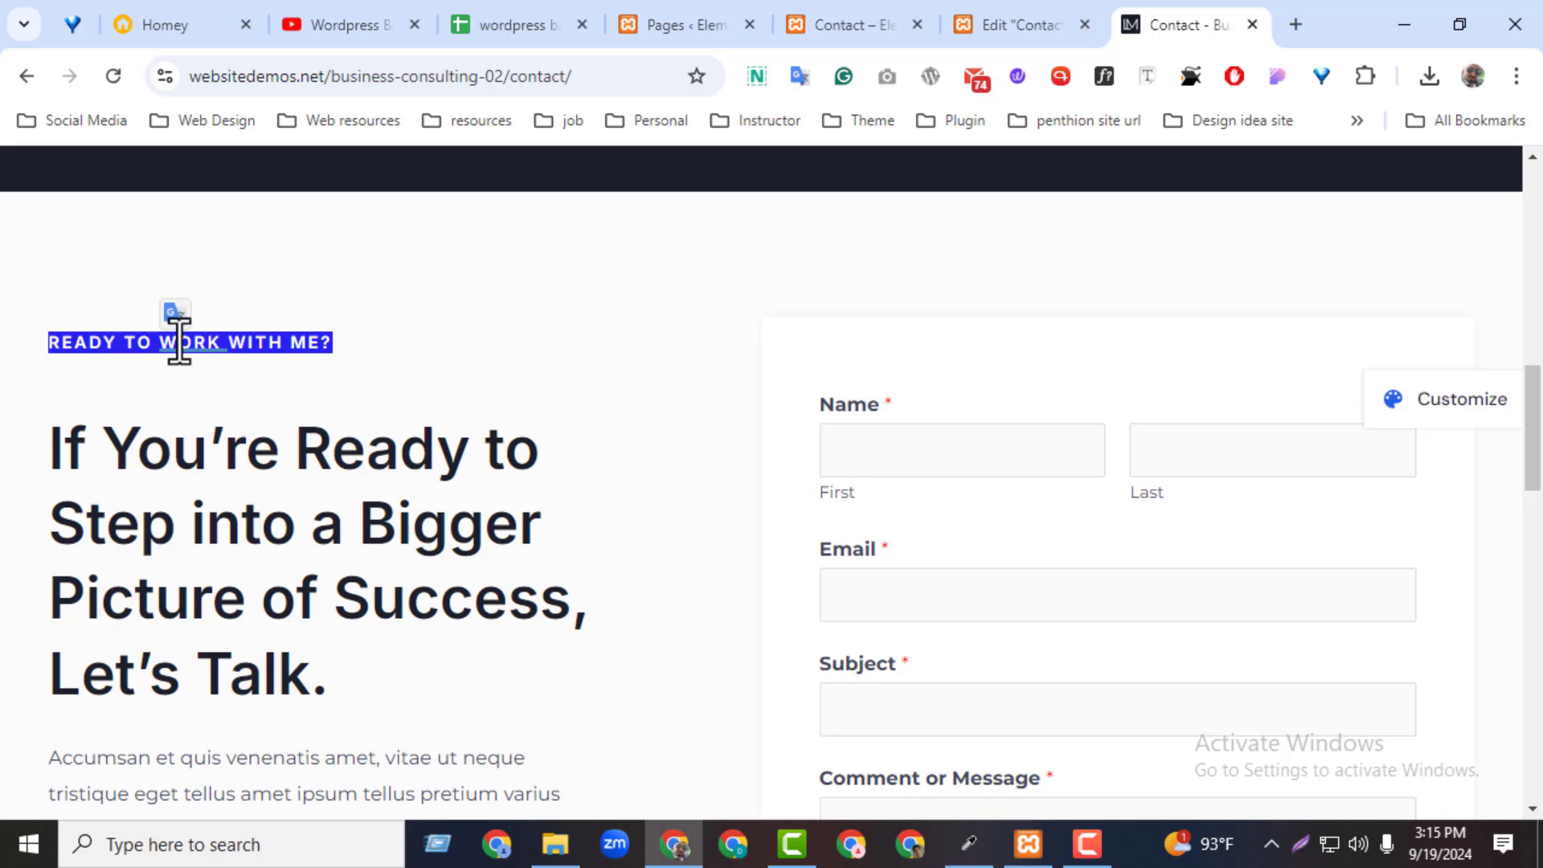
pyautogui.click(1016, 24)
pyautogui.moveTo(196, 635); pyautogui.dragTo(500, 577)
pyautogui.hotkey('ctrl', 'a')
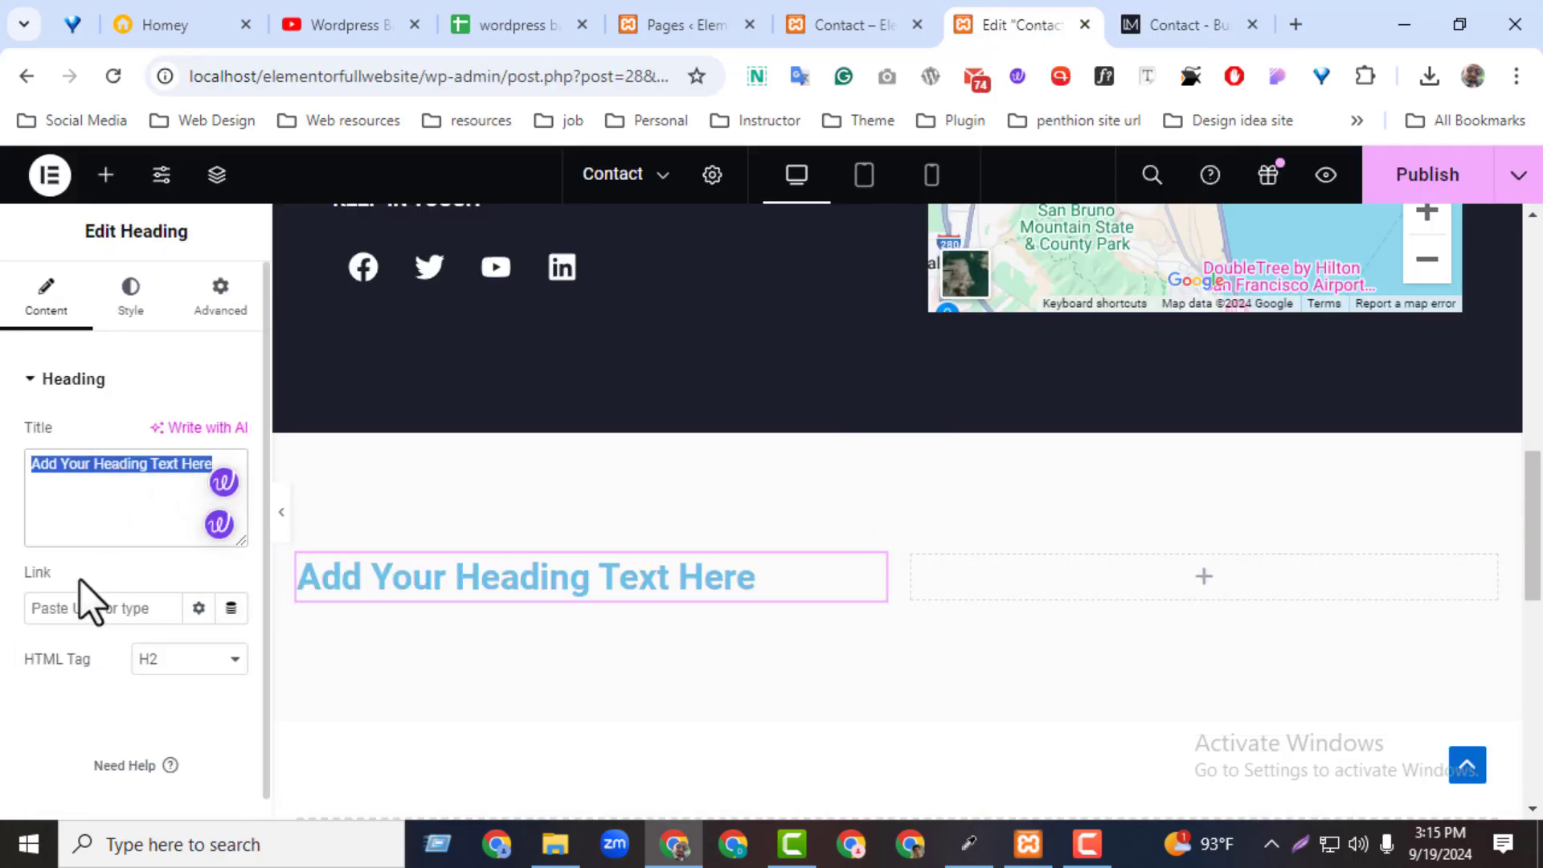
pyautogui.write('Ready to work with me?')
# - Change the "Ready to work with me?" heading's text colour to a saturated blue, about #1D00F1, matching the reference page
pyautogui.click(120, 317)
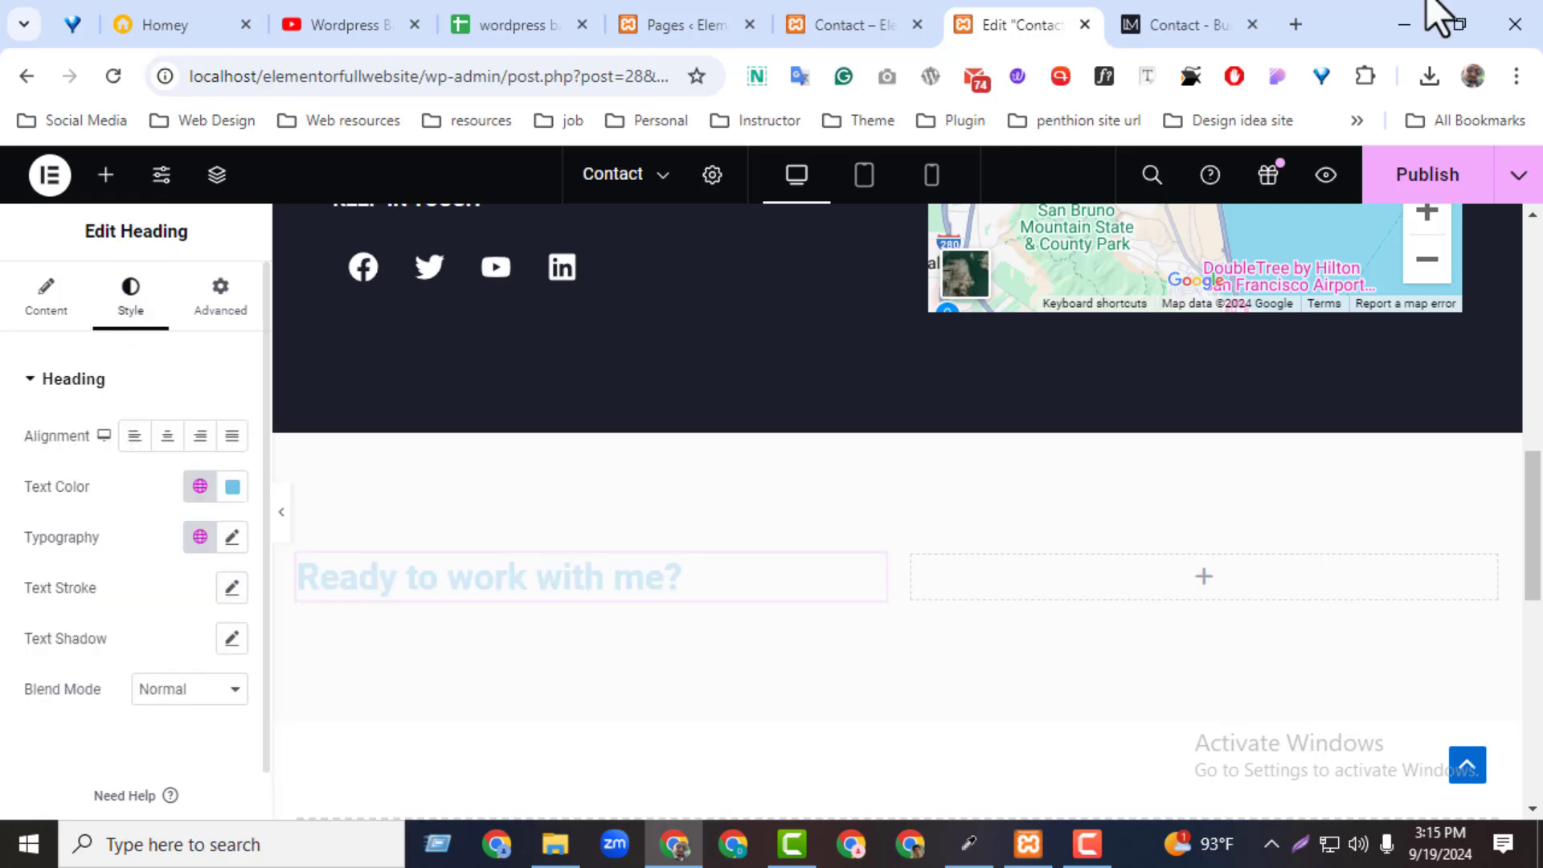
pyautogui.click(1181, 20)
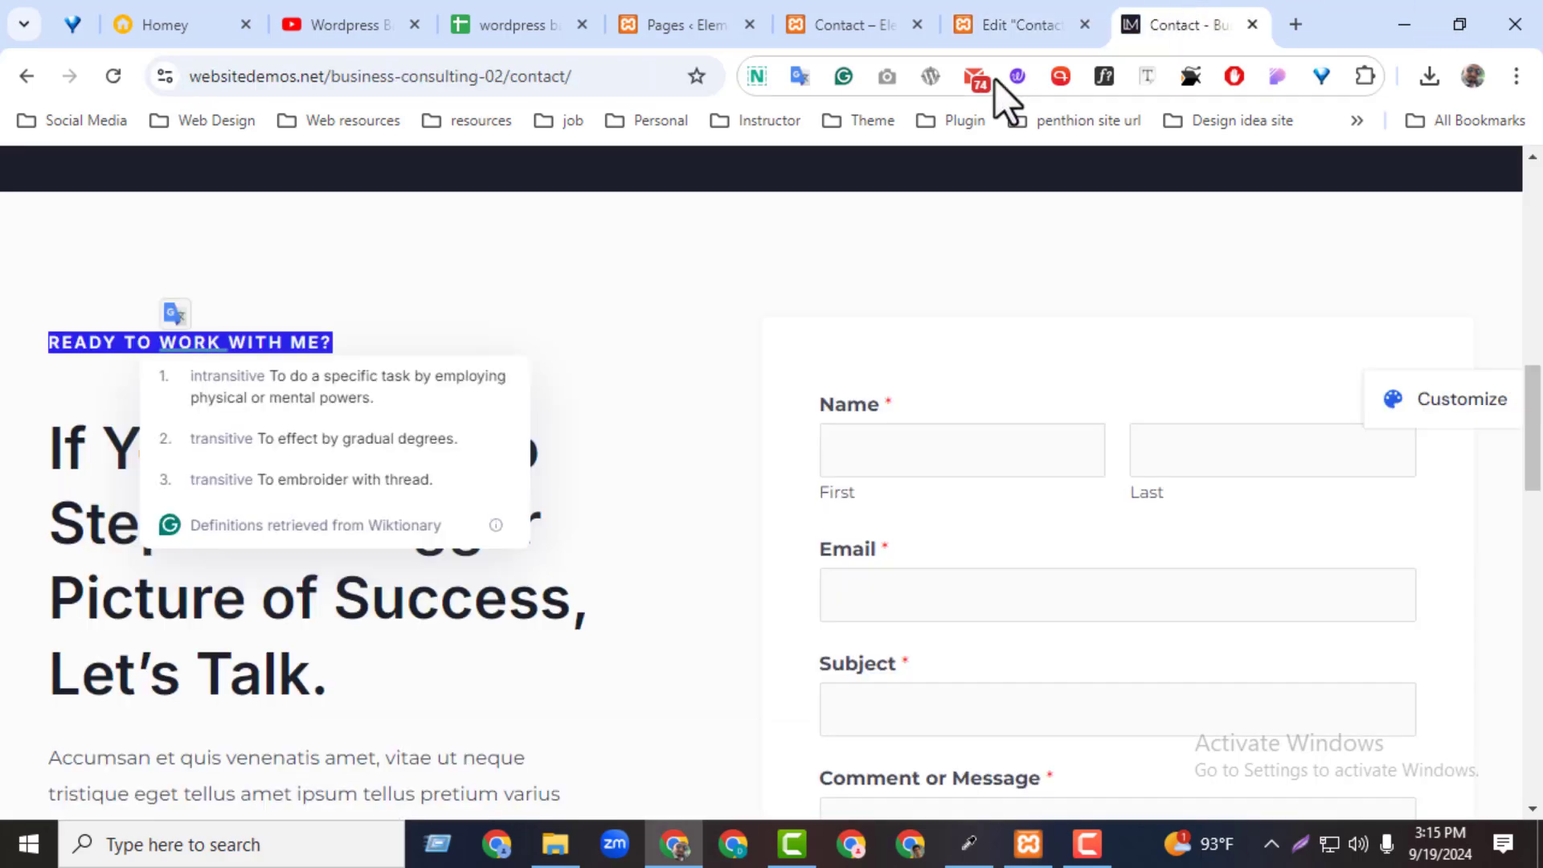
pyautogui.click(1009, 25)
pyautogui.click(232, 487)
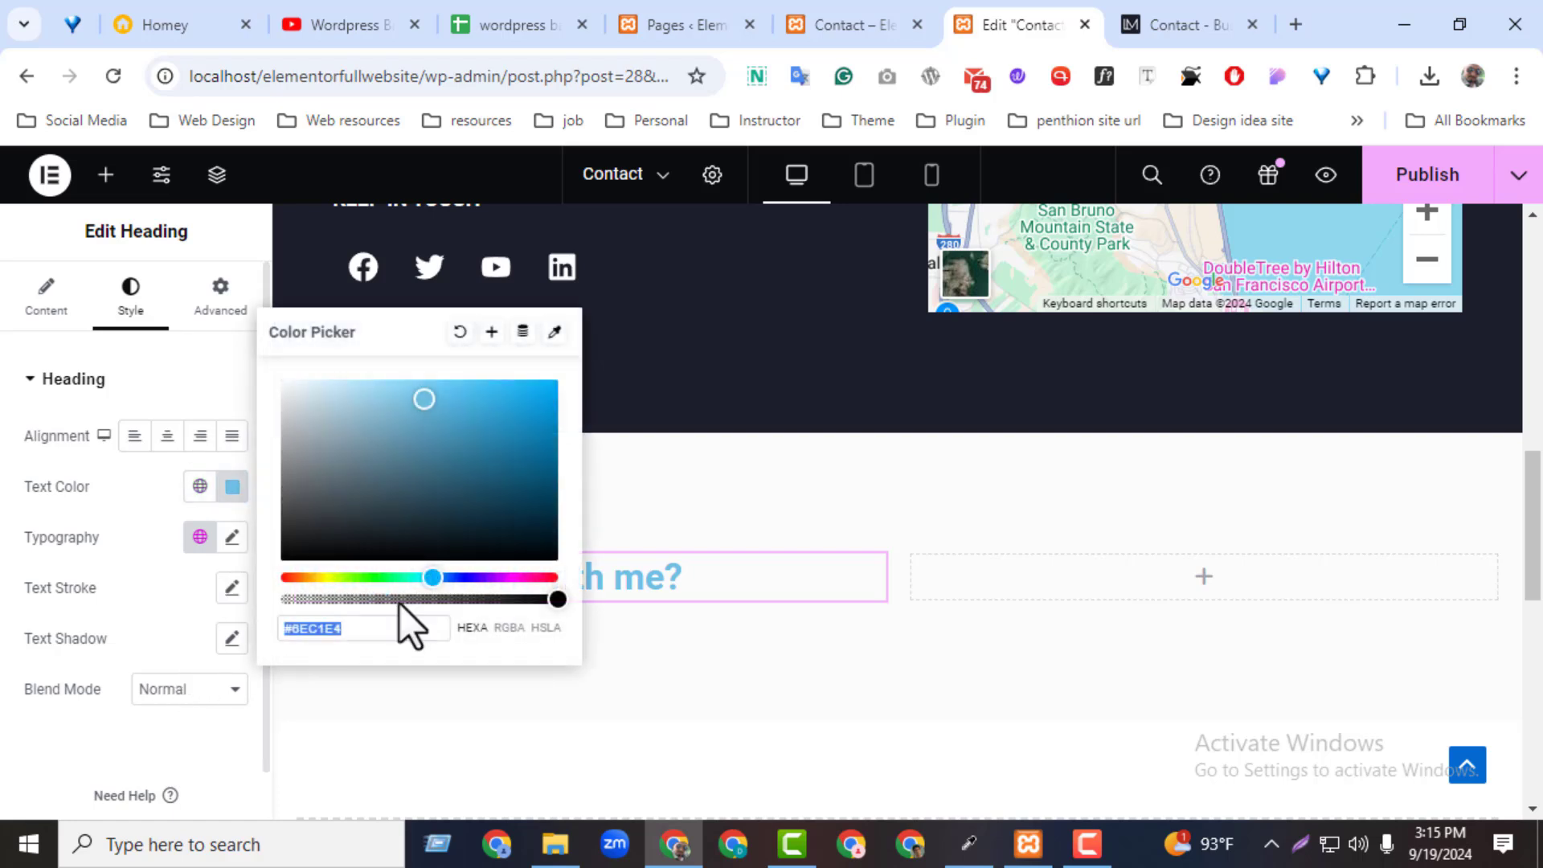
pyautogui.moveTo(438, 577); pyautogui.dragTo(472, 578)
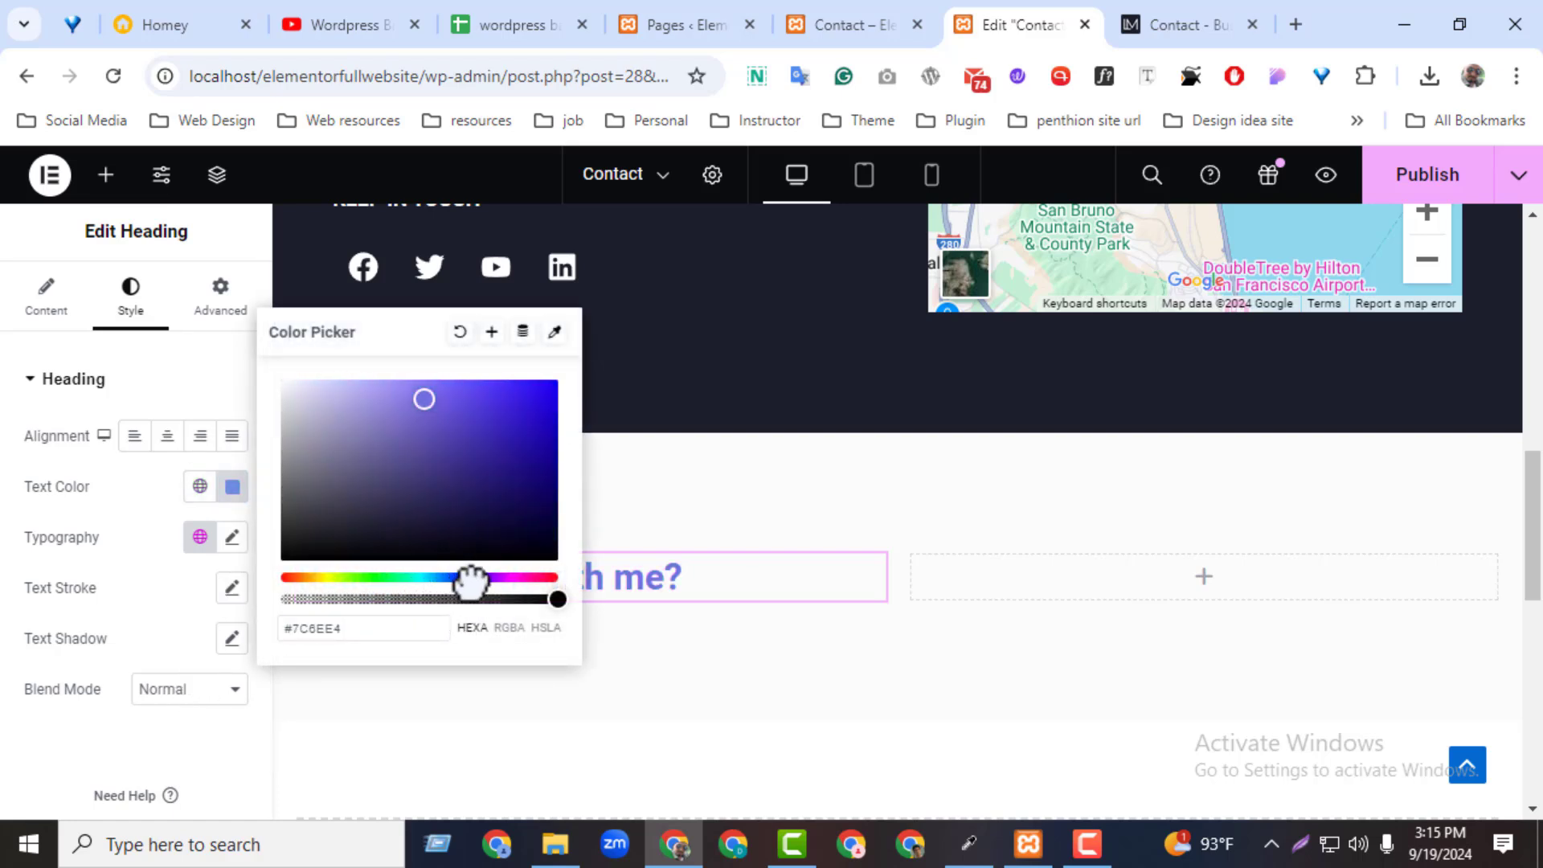
pyautogui.moveTo(535, 434); pyautogui.dragTo(562, 386)
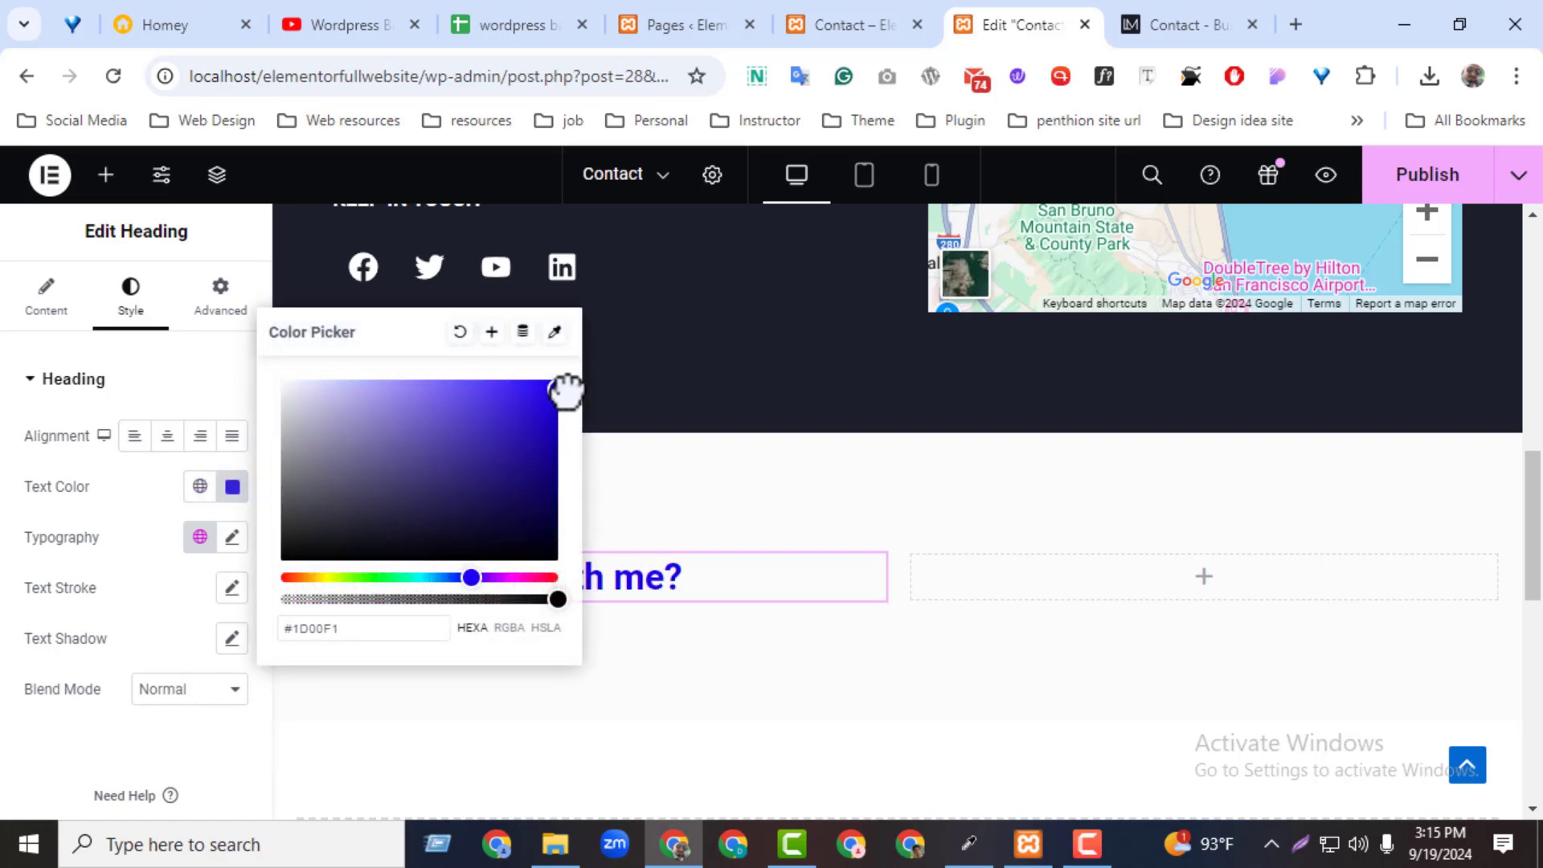
# - Set the "Ready to work with me?" heading's font size to 18 px and its text transform to Uppercase
pyautogui.click(232, 549)
pyautogui.click(214, 720)
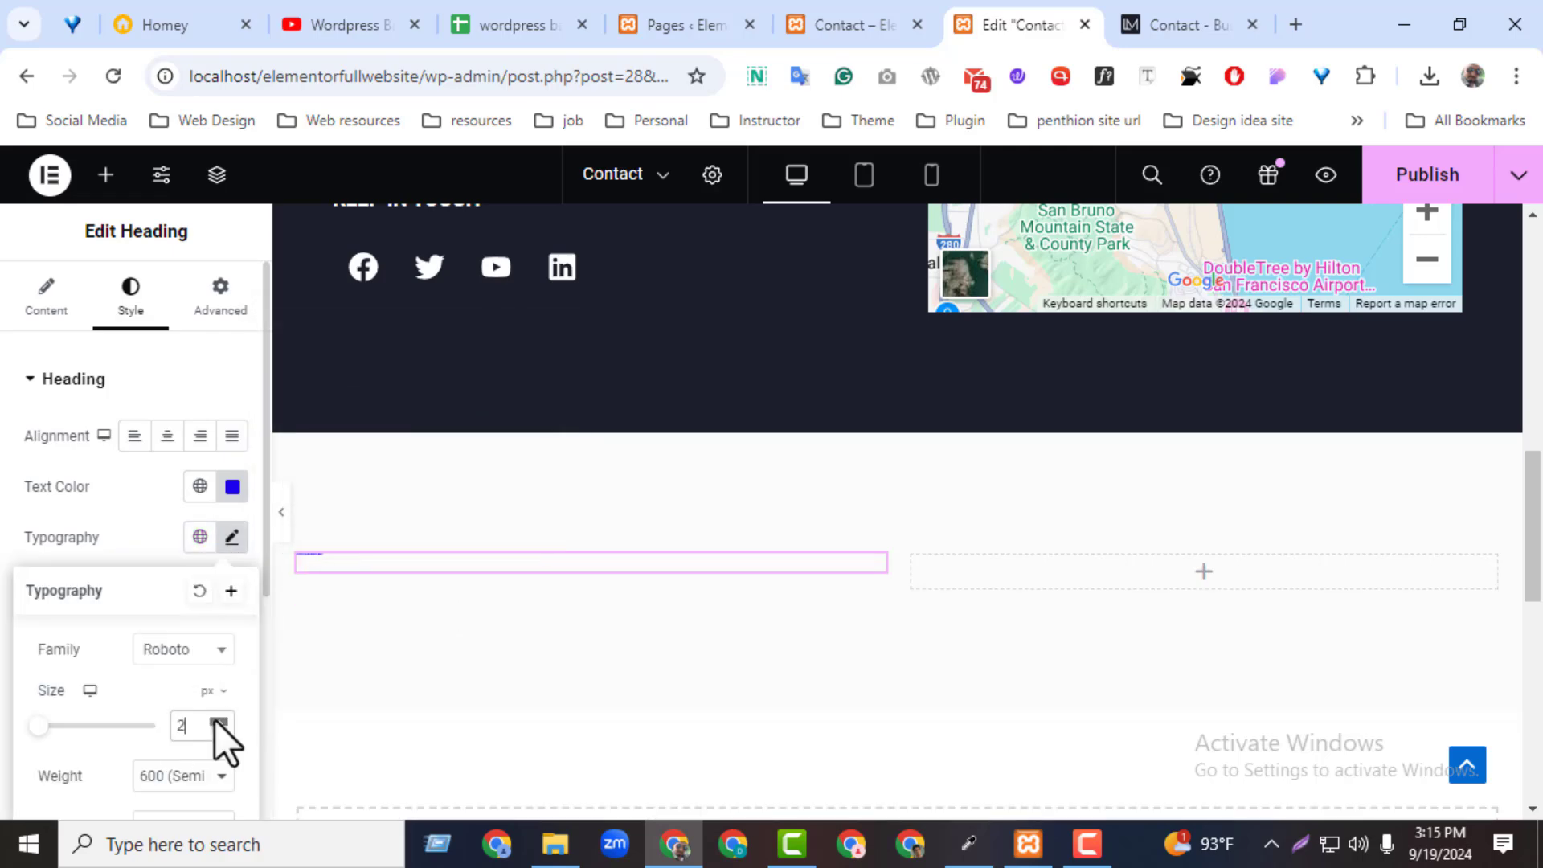
pyautogui.click(214, 723)
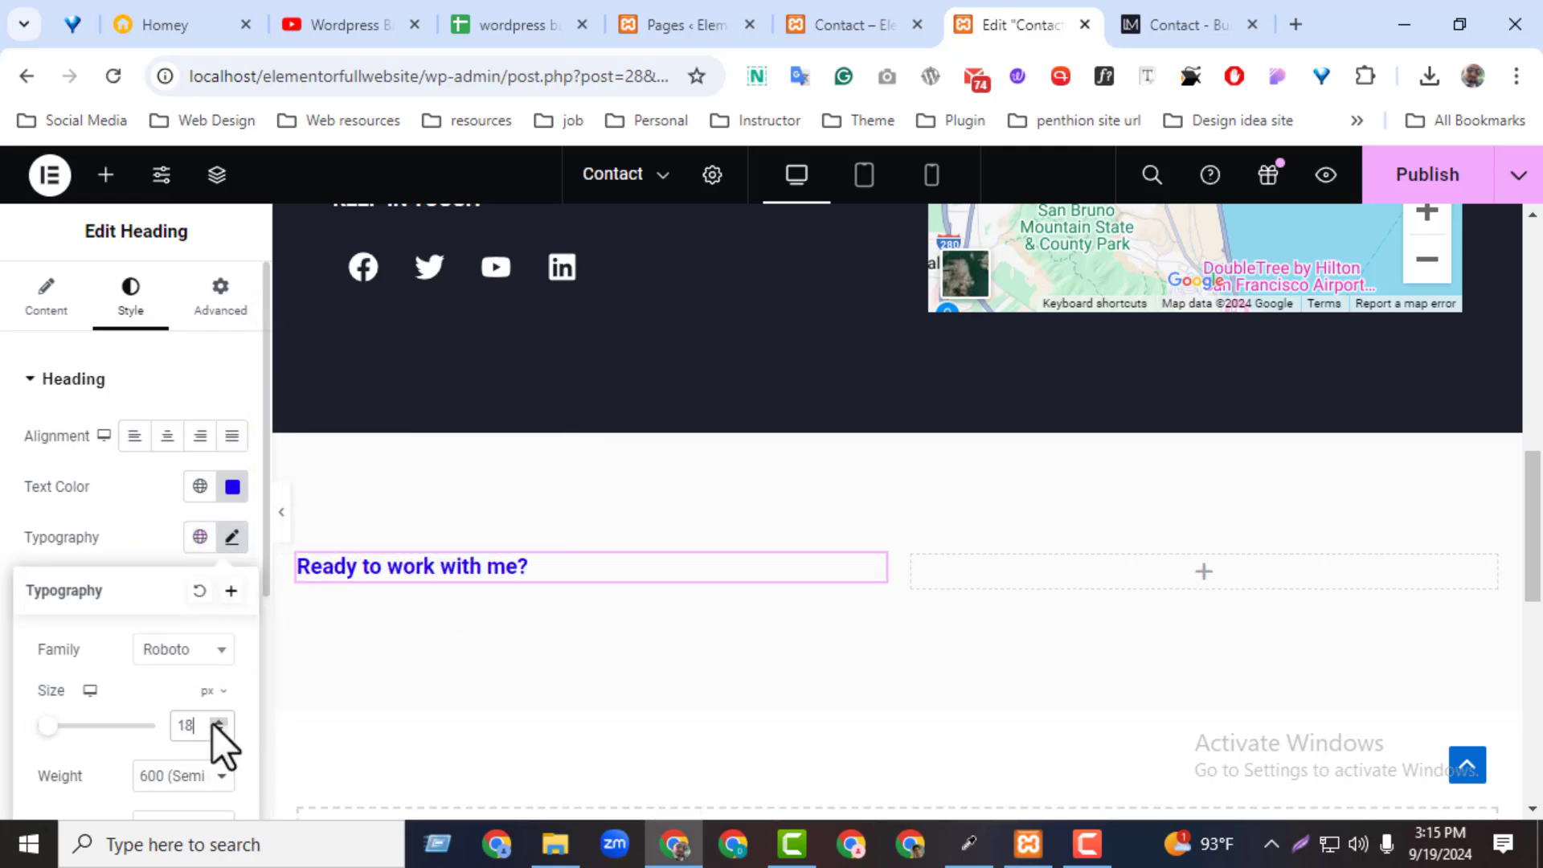
pyautogui.scroll(-2, 123, 750)
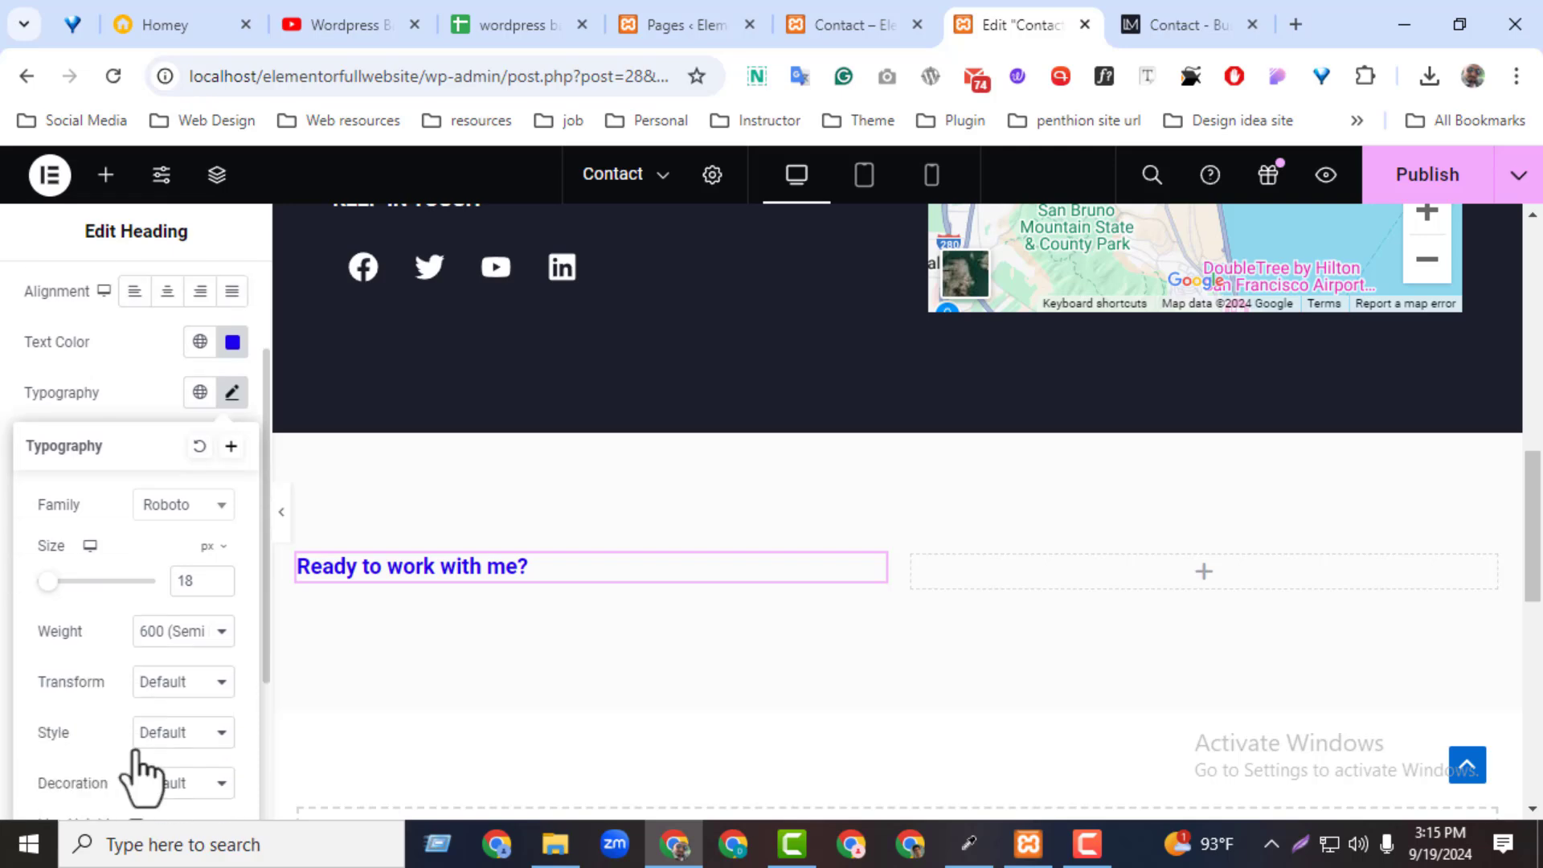
pyautogui.click(169, 682)
pyautogui.click(174, 565)
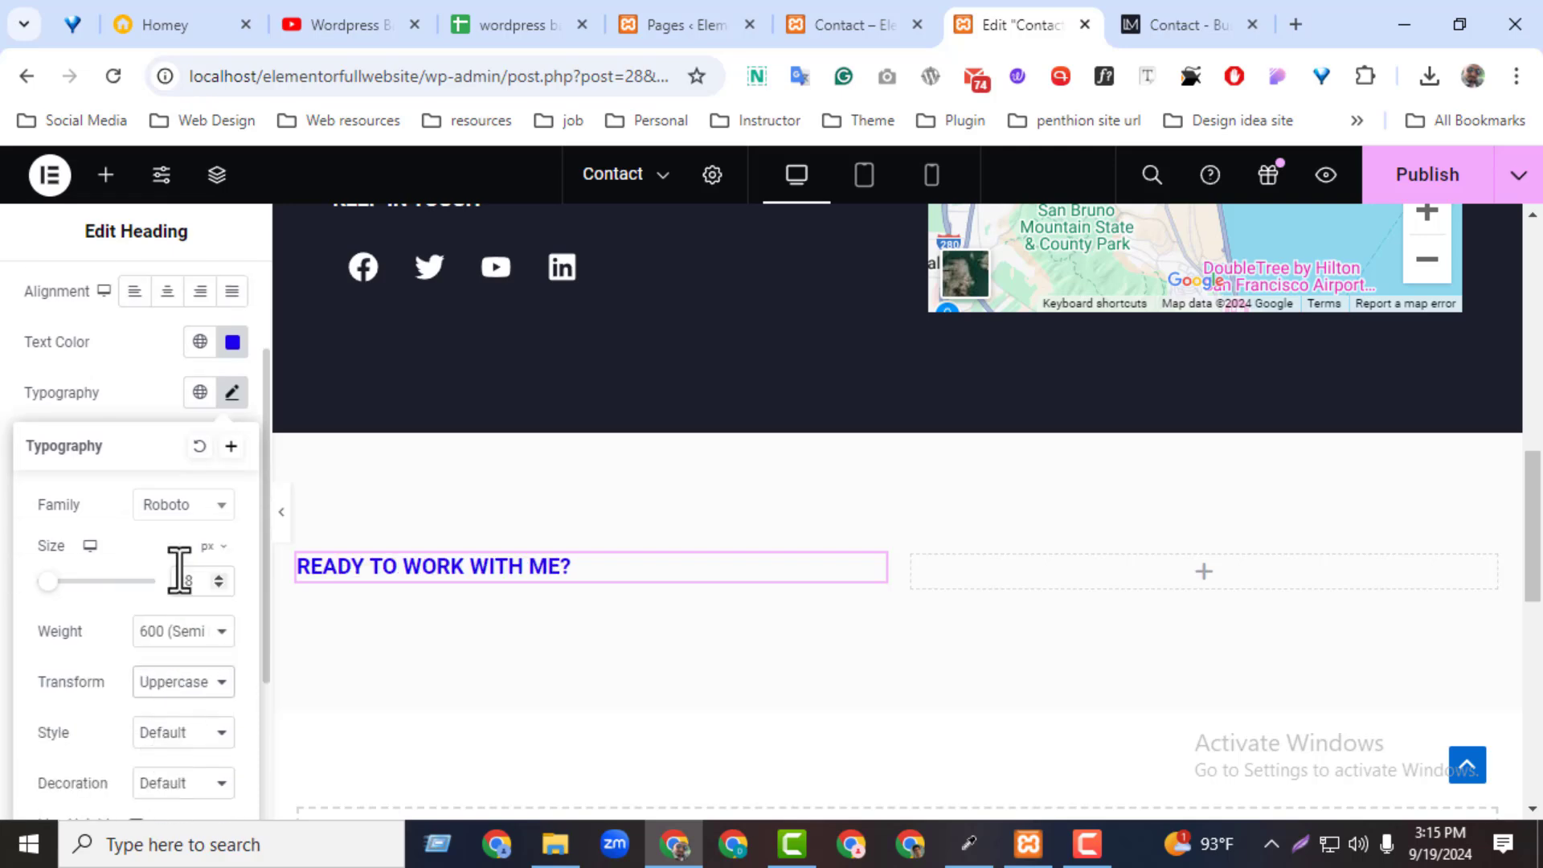
# - Inspect the small heading's font on the reference page with WhatFont and copy the large heading text below it
pyautogui.click(1117, 31)
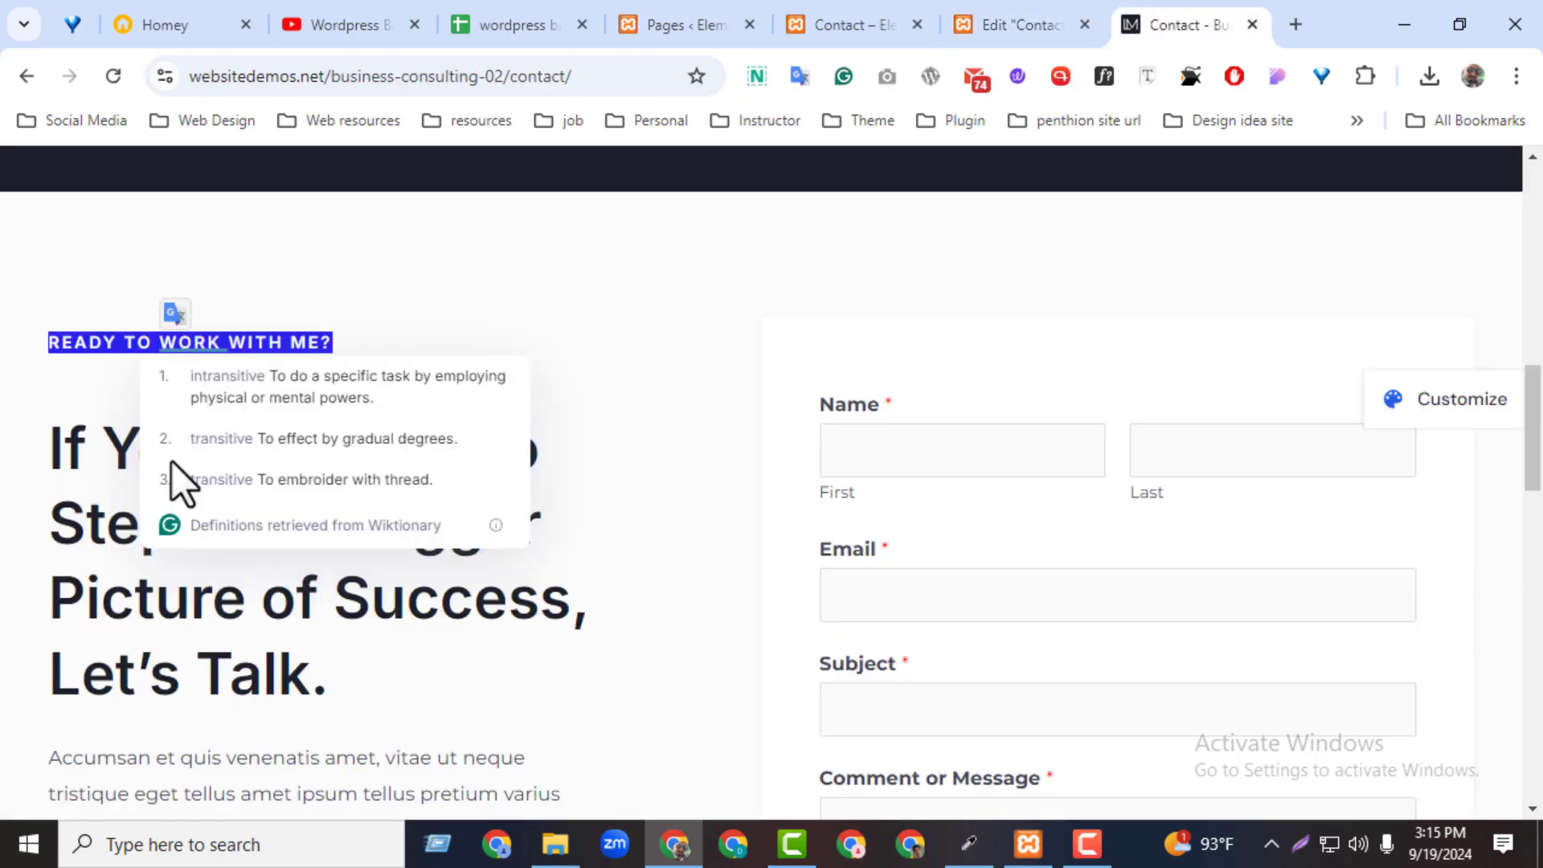
pyautogui.click(558, 334)
pyautogui.click(1103, 76)
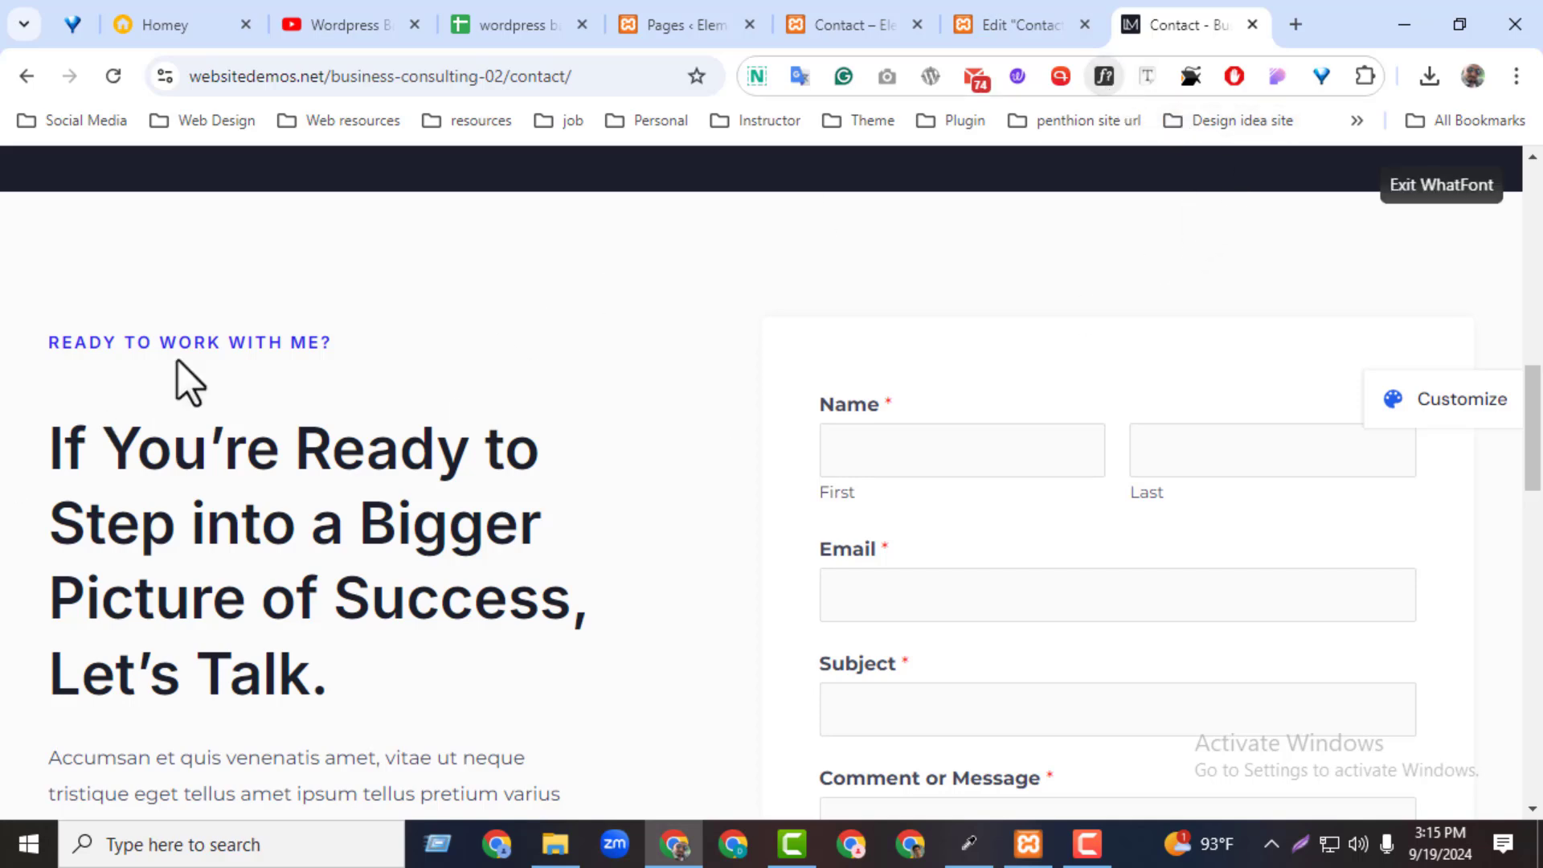
pyautogui.click(233, 337)
pyautogui.click(1440, 186)
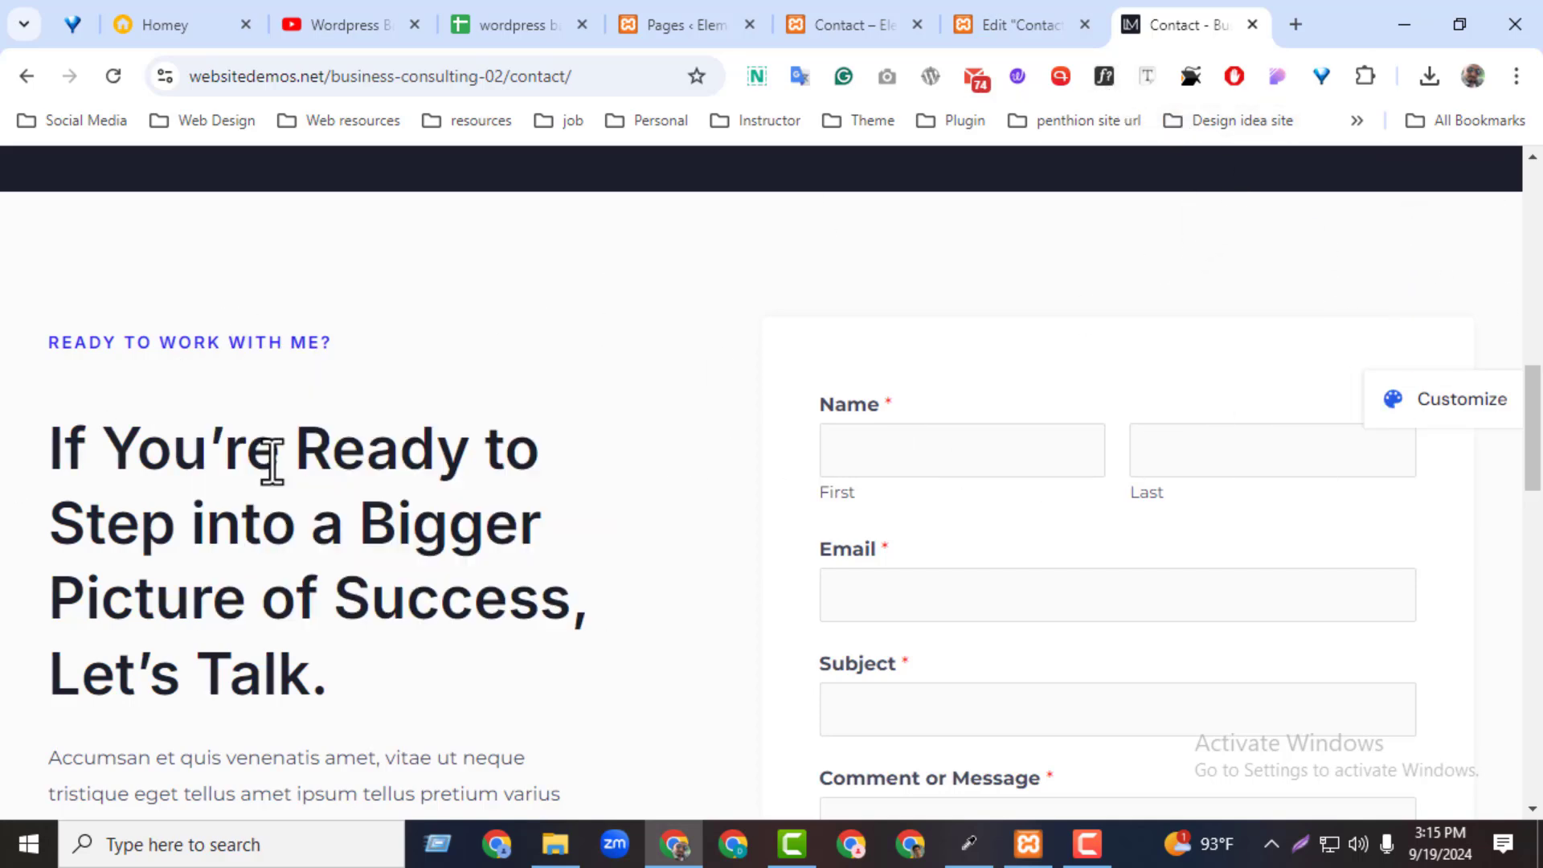
pyautogui.moveTo(326, 687); pyautogui.dragTo(40, 465)
pyautogui.hotkey('ctrl', 'c')
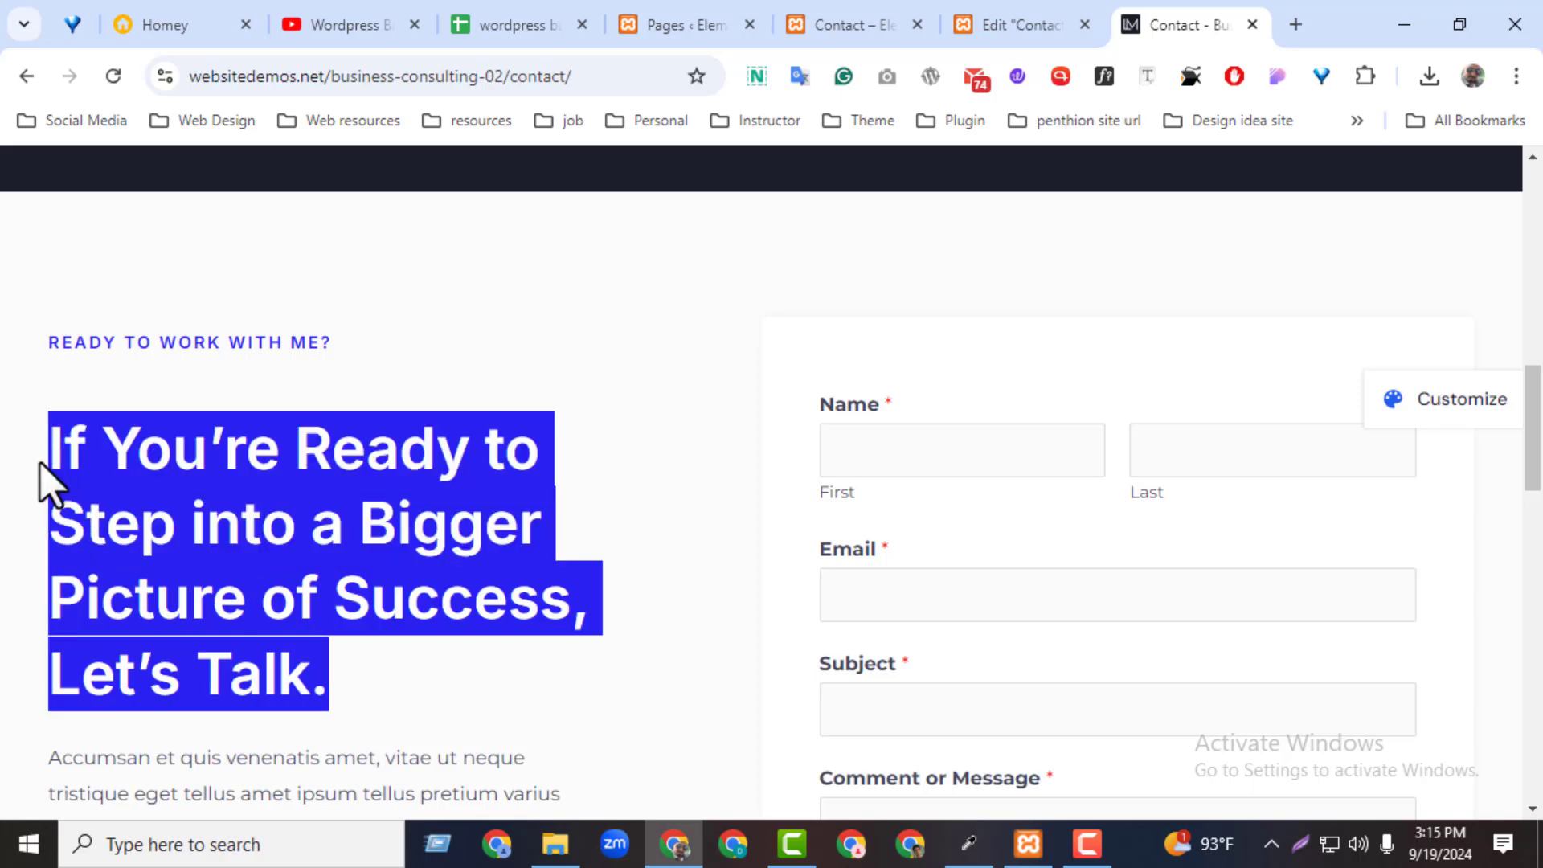
# - Add a Heading widget below the small heading in Elementor reading "If You're Ready to Step into a Bigger Picture of Success, Let's Talk."
pyautogui.click(960, 25)
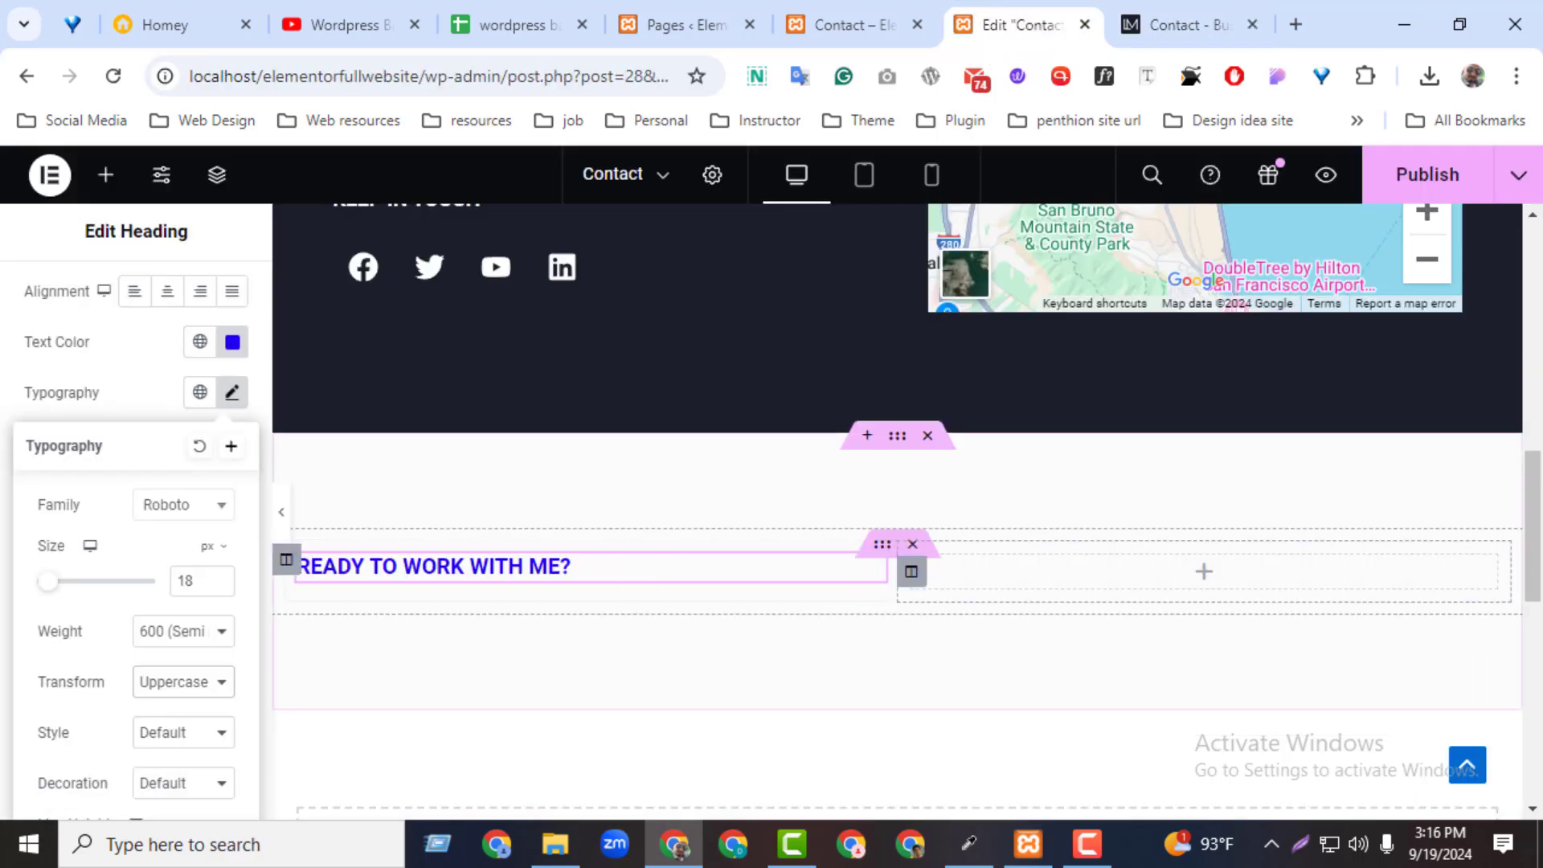
pyautogui.scroll(-3, 450, 655)
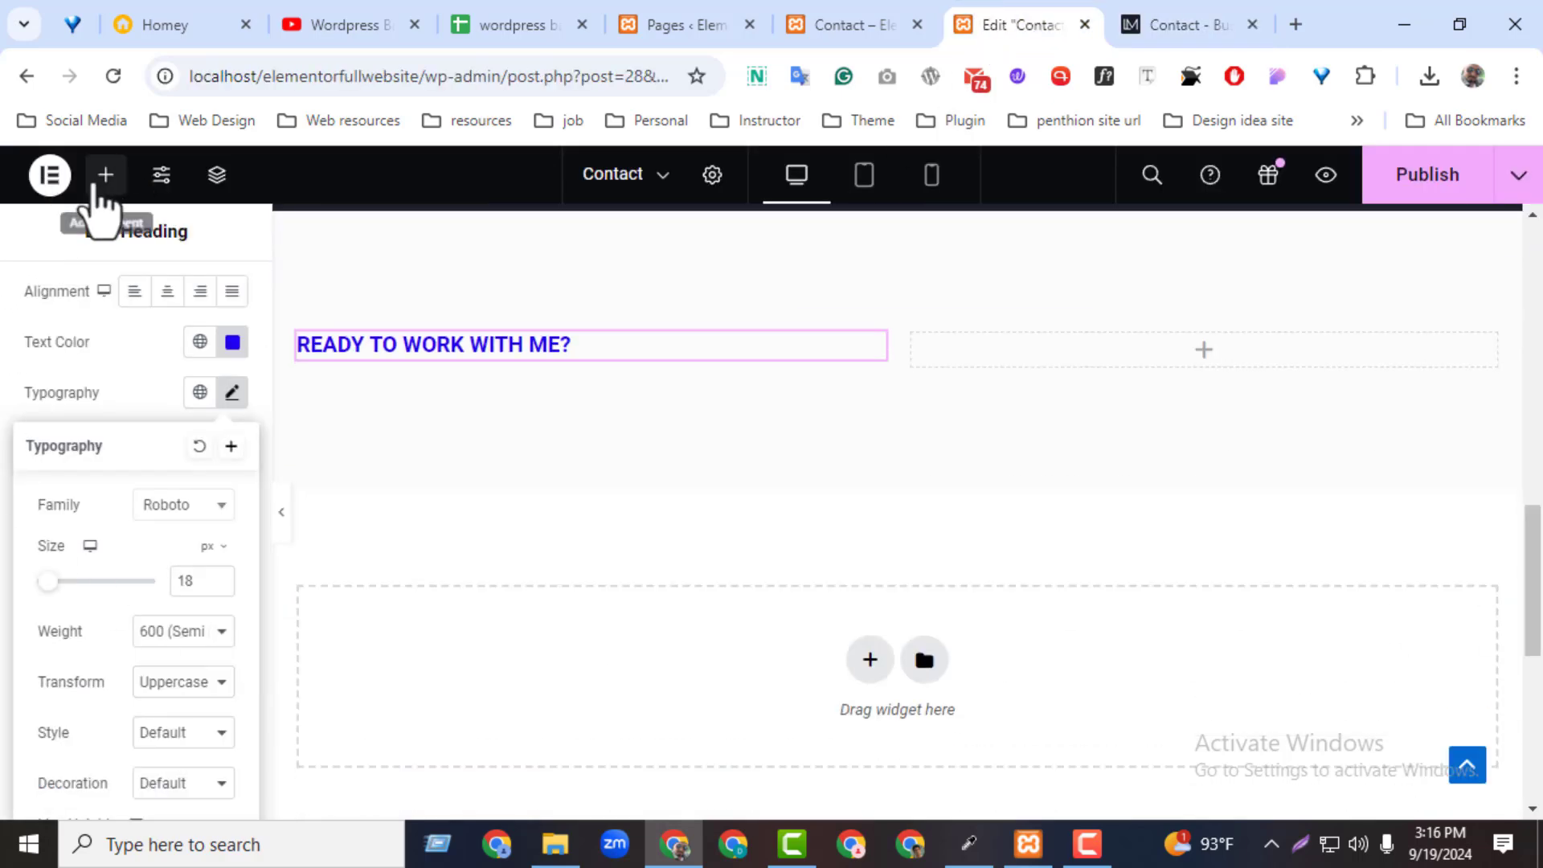
pyautogui.click(105, 176)
pyautogui.moveTo(238, 615); pyautogui.dragTo(498, 386)
pyautogui.tripleClick(104, 479)
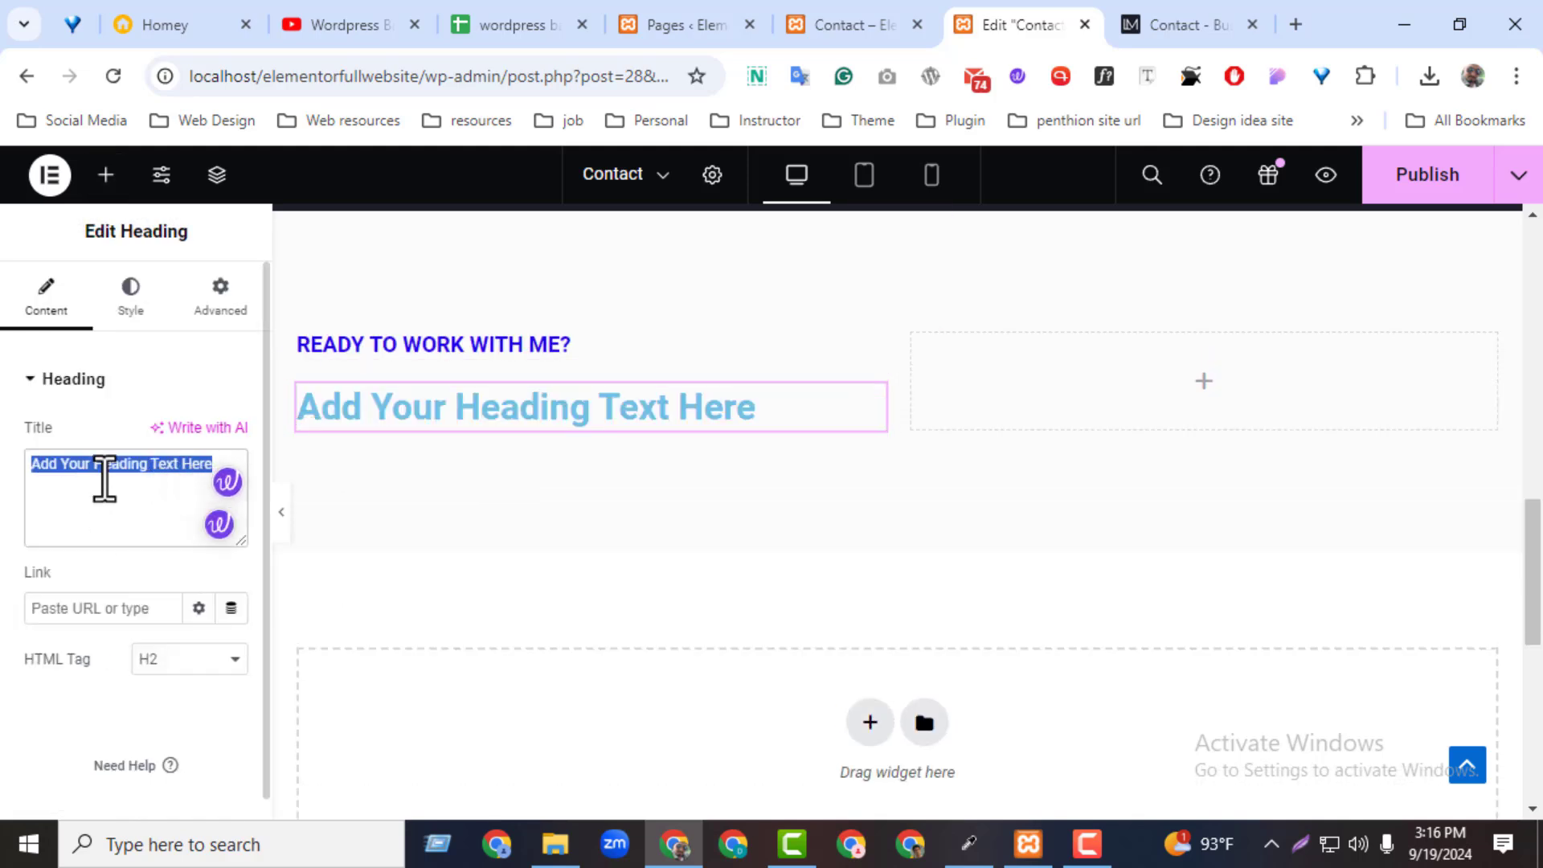
pyautogui.hotkey('ctrl', 'v')
# - Change the large heading's text colour to black
pyautogui.click(129, 299)
pyautogui.click(232, 487)
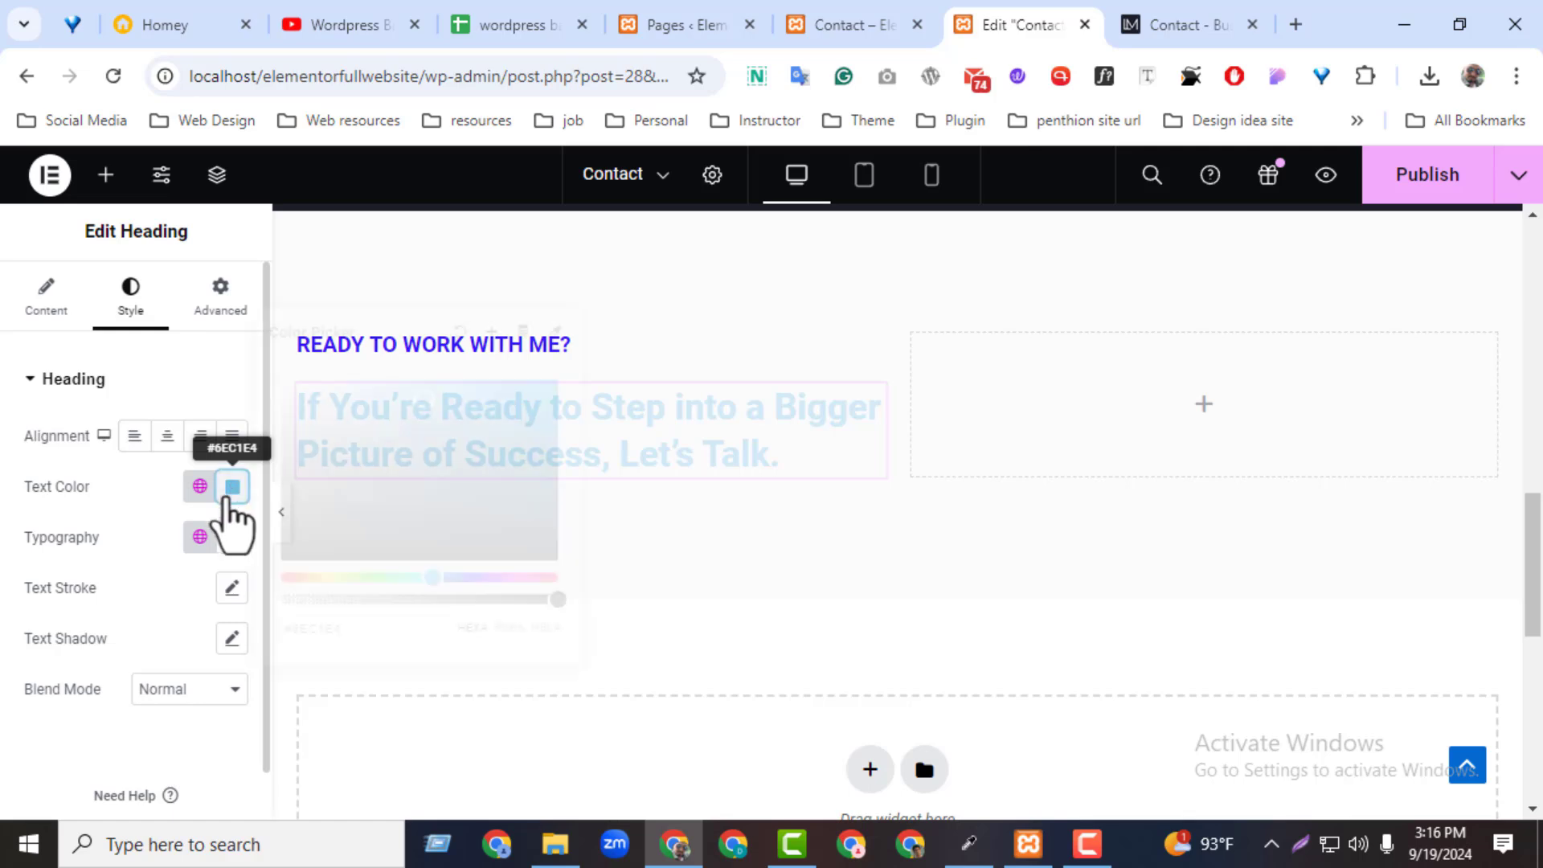
pyautogui.moveTo(311, 500); pyautogui.dragTo(269, 605)
pyautogui.click(145, 513)
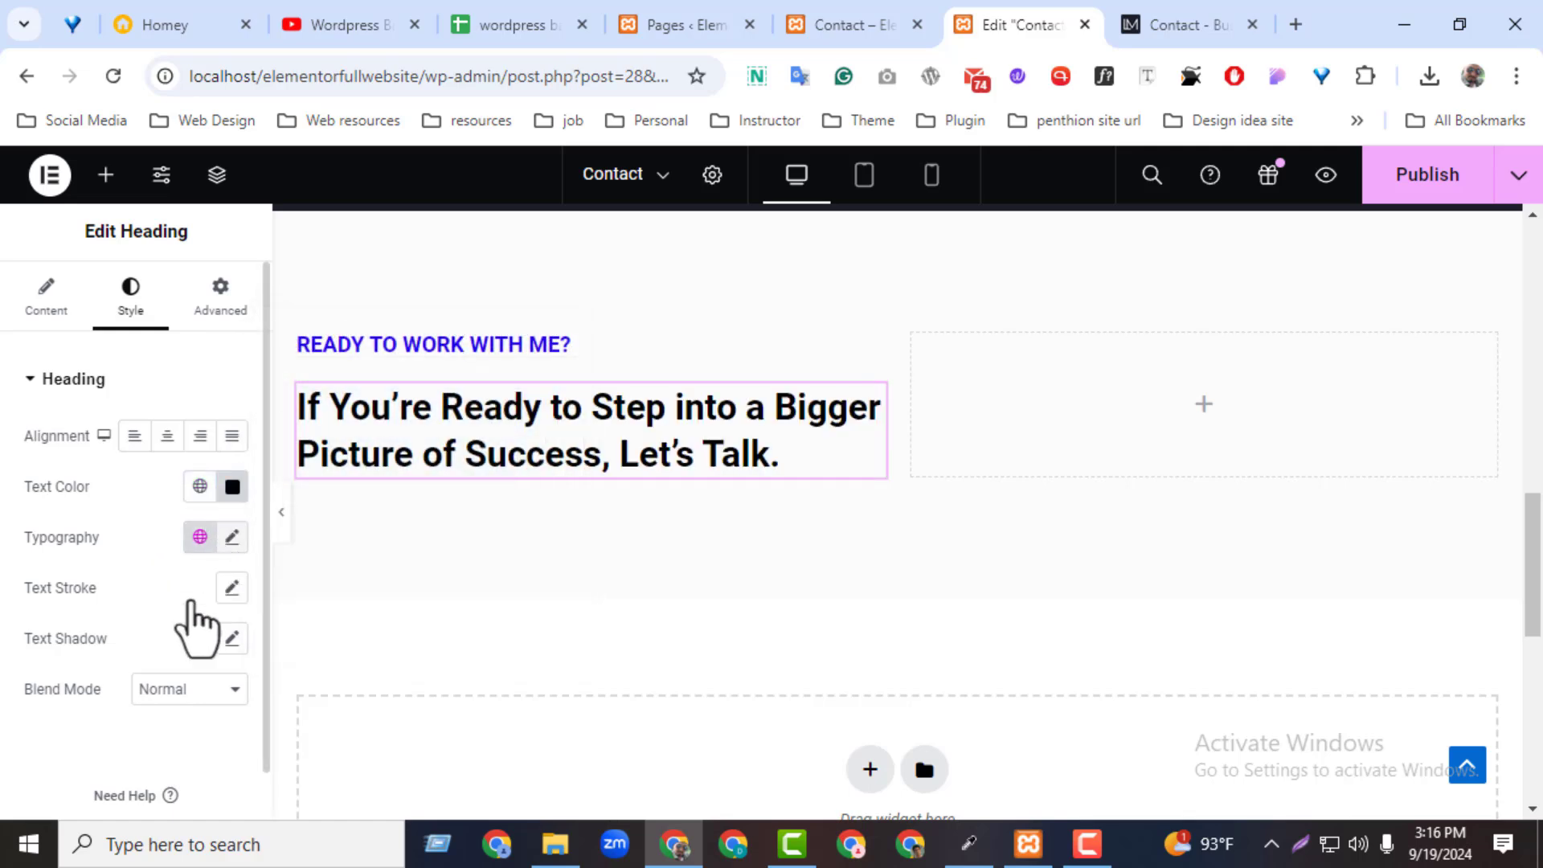
# - Set the large heading's font size to 54 px and its line height to 81 px
pyautogui.click(232, 538)
pyautogui.moveTo(37, 727); pyautogui.dragTo(81, 747)
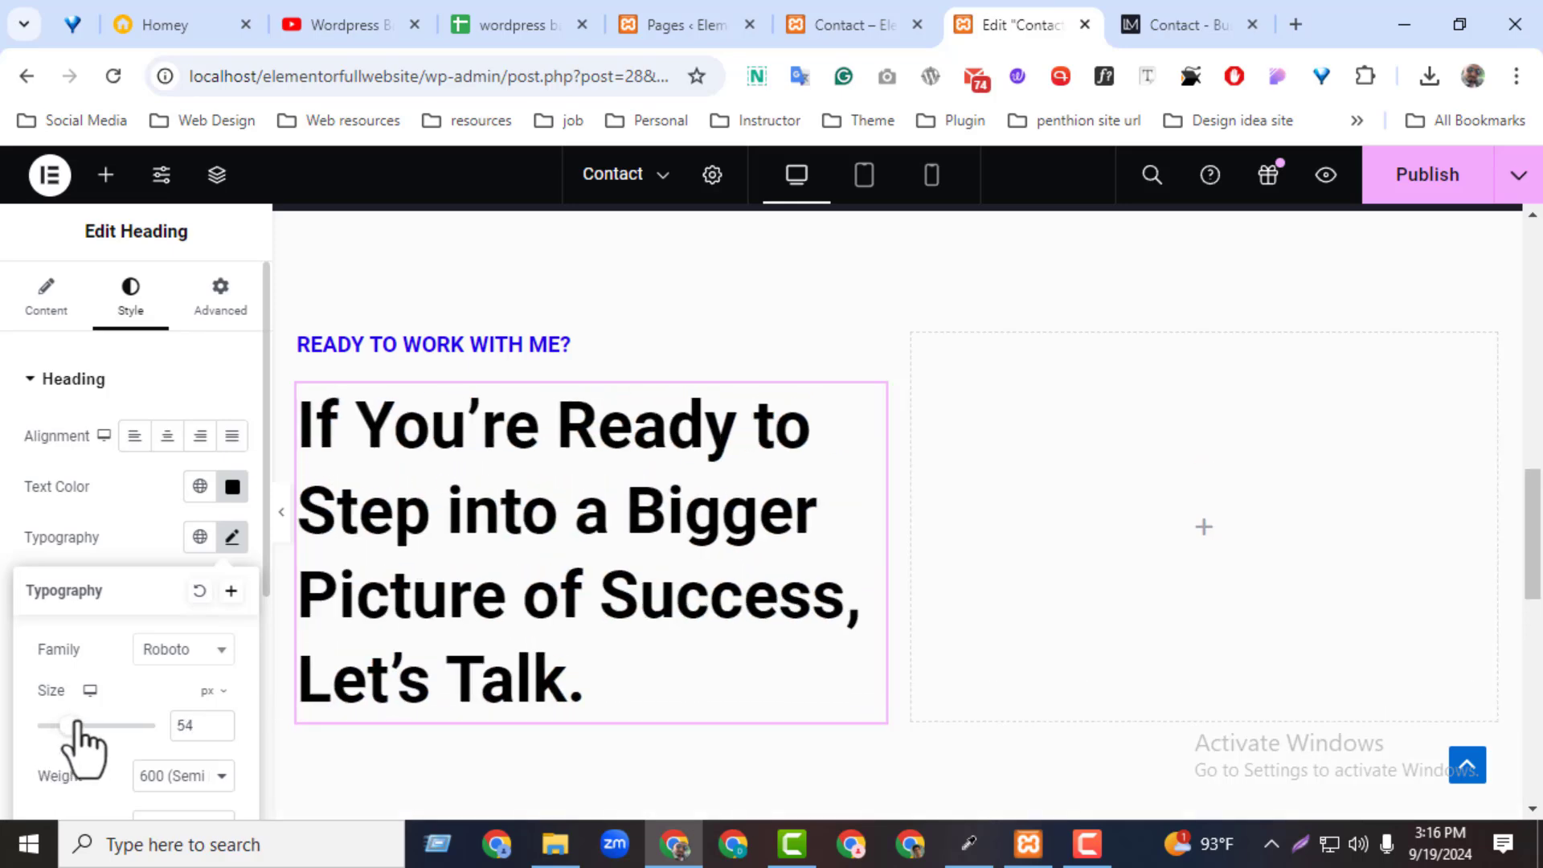
pyautogui.click(1171, 8)
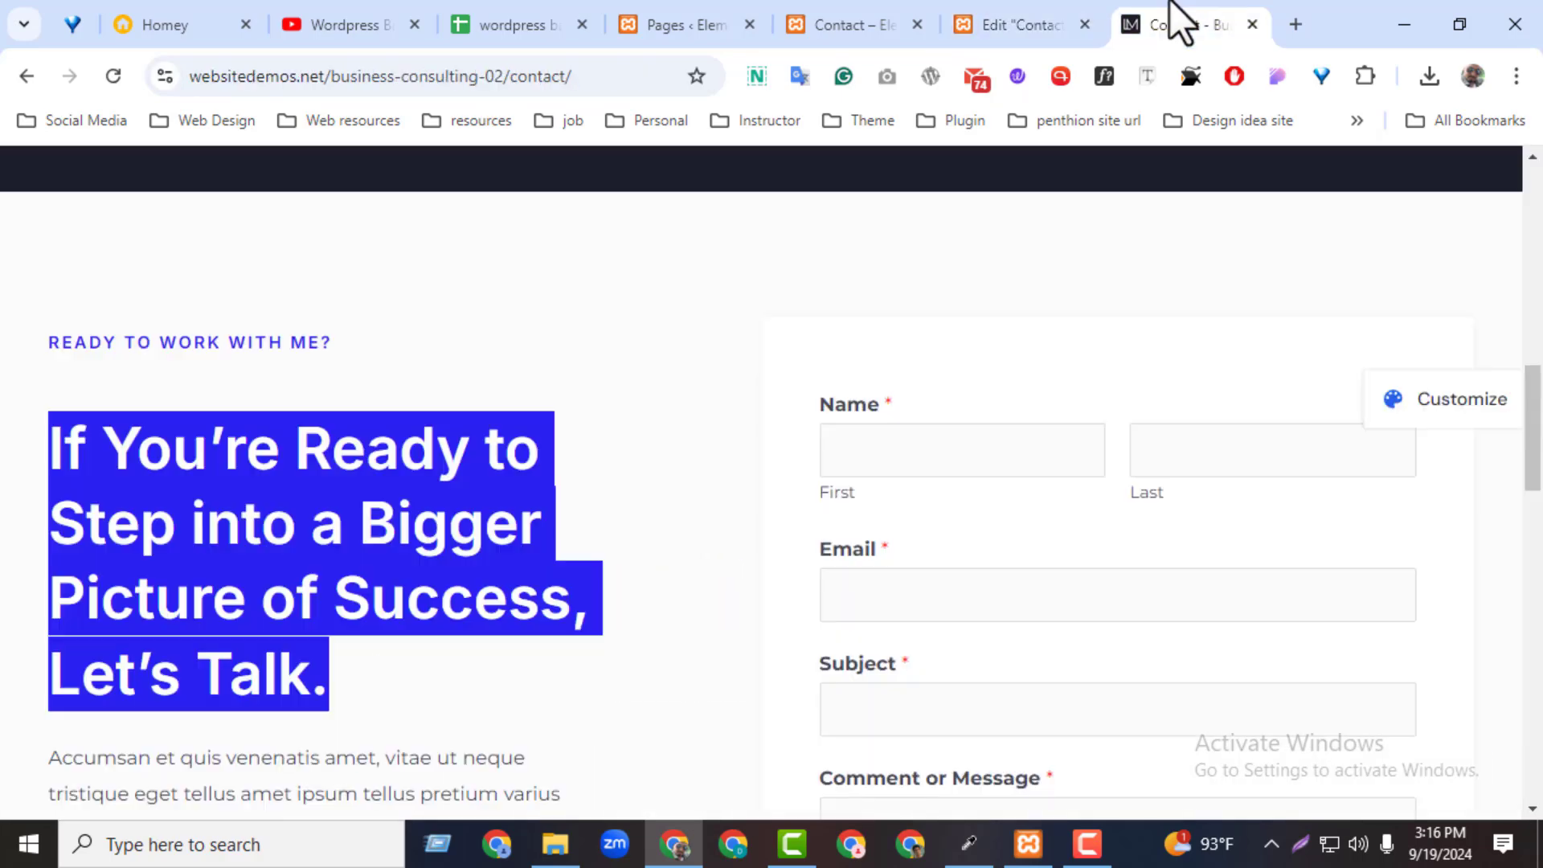
pyautogui.click(988, 20)
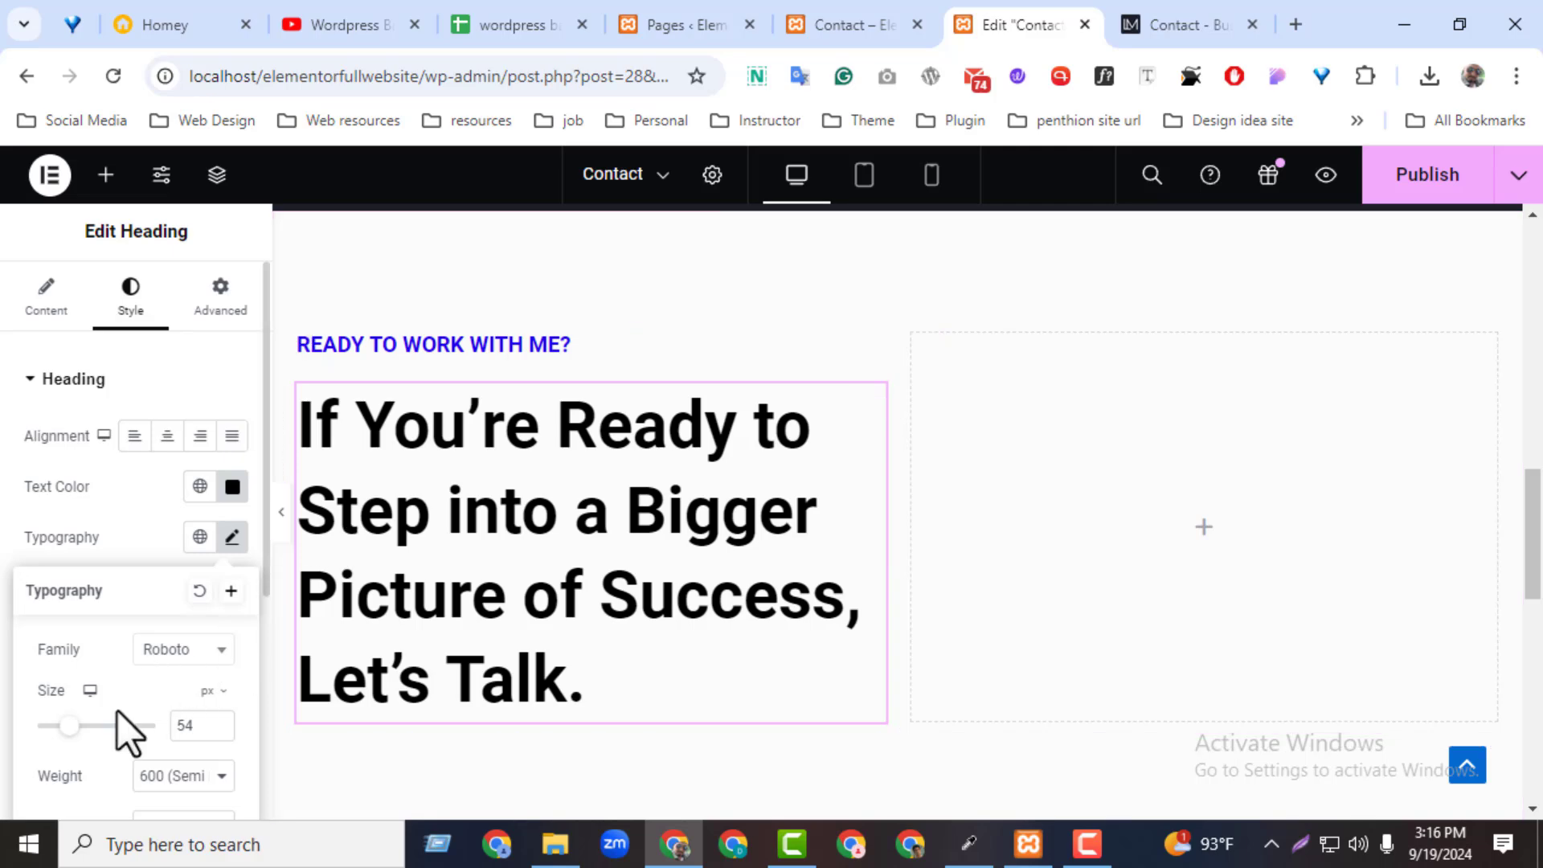
pyautogui.scroll(-4, 121, 723)
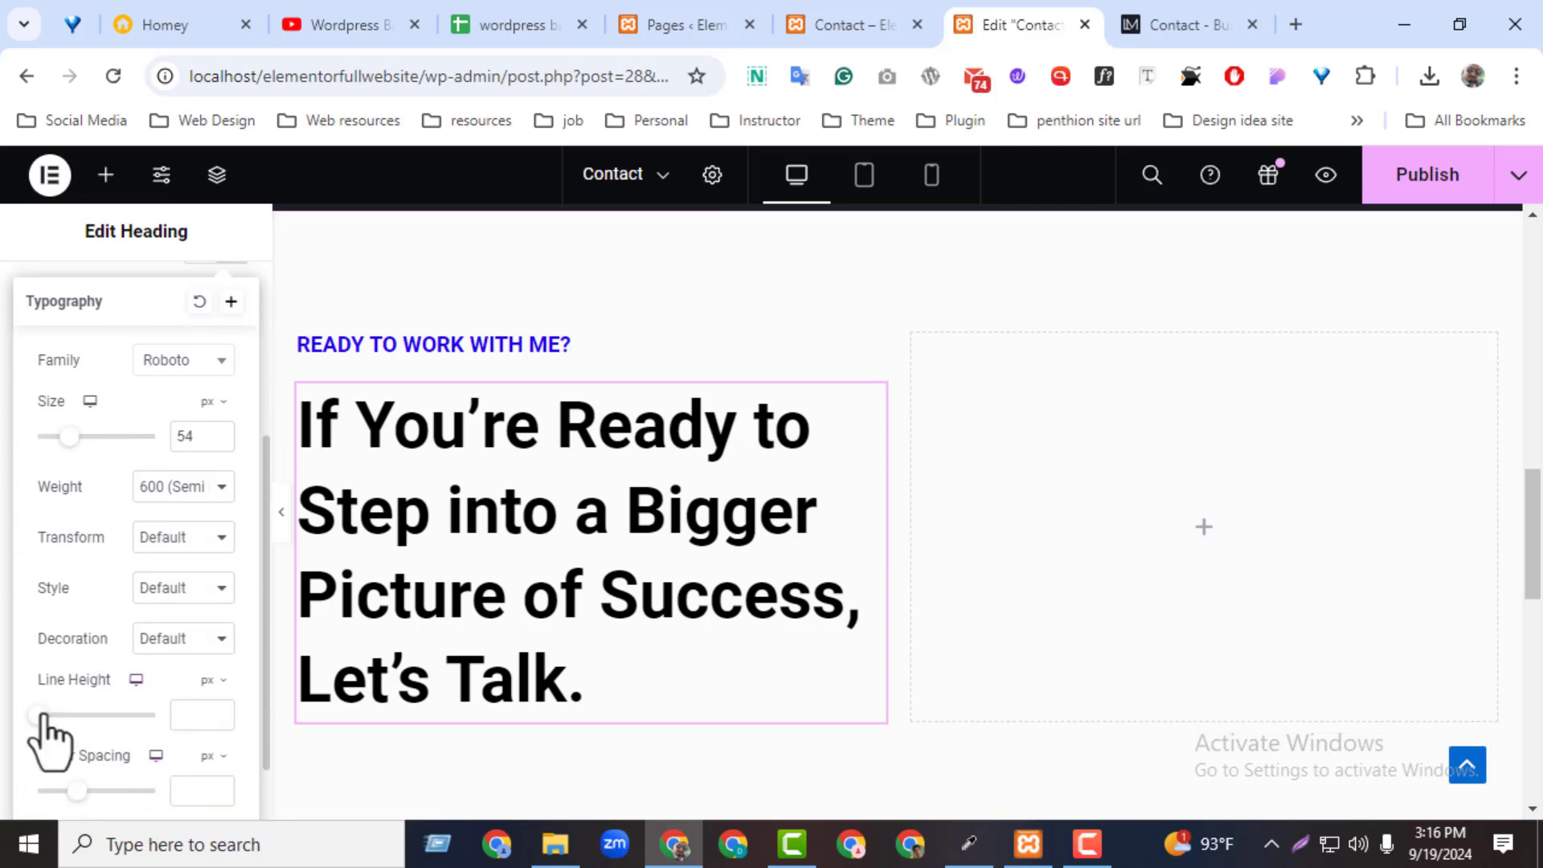
pyautogui.click(42, 714)
pyautogui.moveTo(45, 714); pyautogui.dragTo(132, 715)
# - Copy the "Accumsan et quis venenatis amet" paragraph below the large heading on the reference page
pyautogui.click(1161, 24)
pyautogui.scroll(-6, 328, 341)
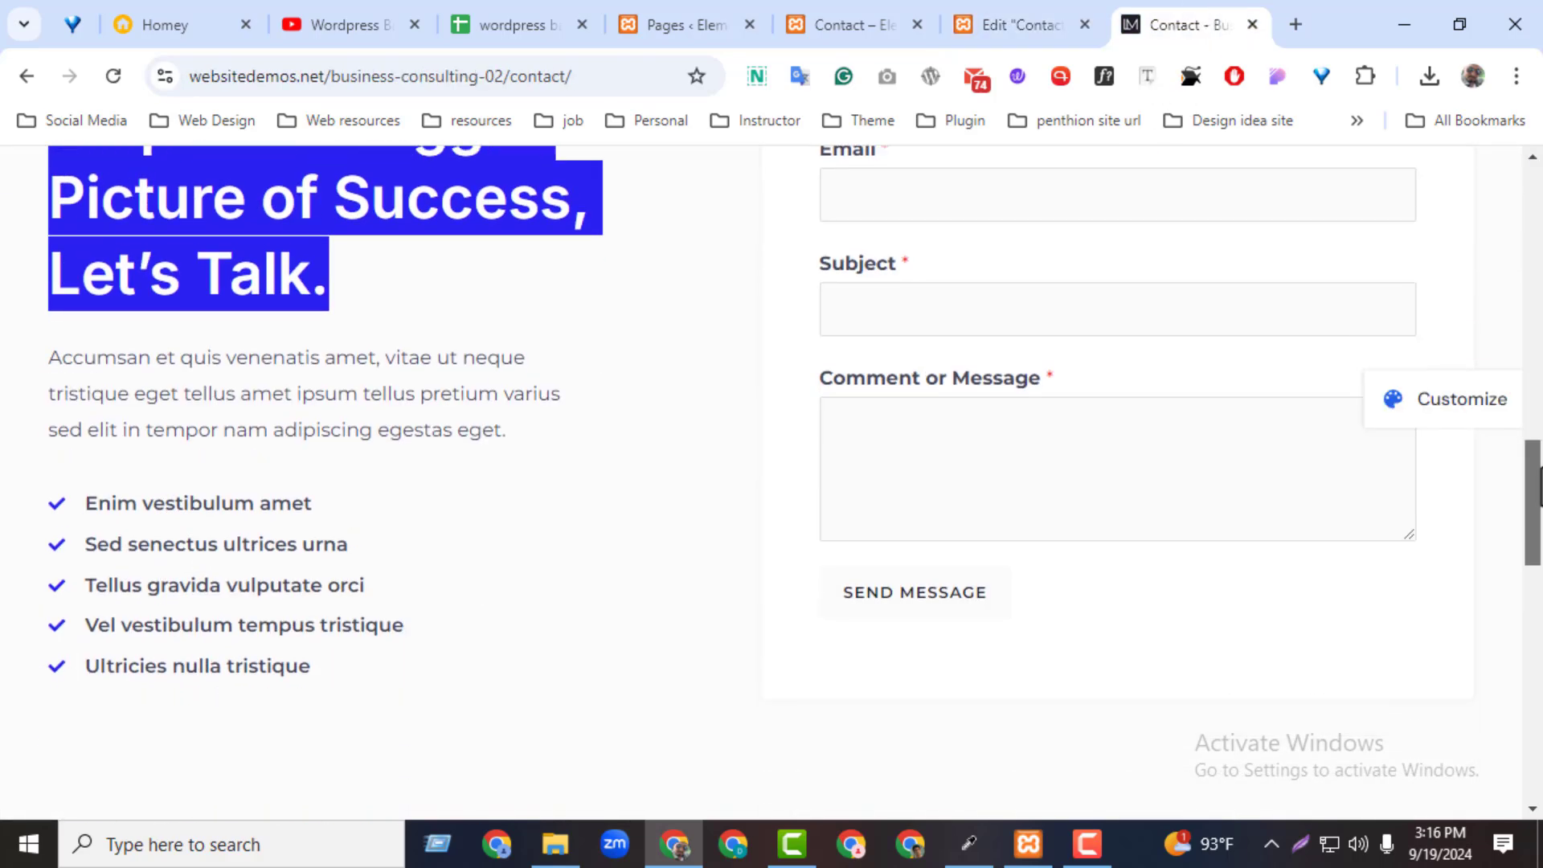
pyautogui.doubleClick(268, 264)
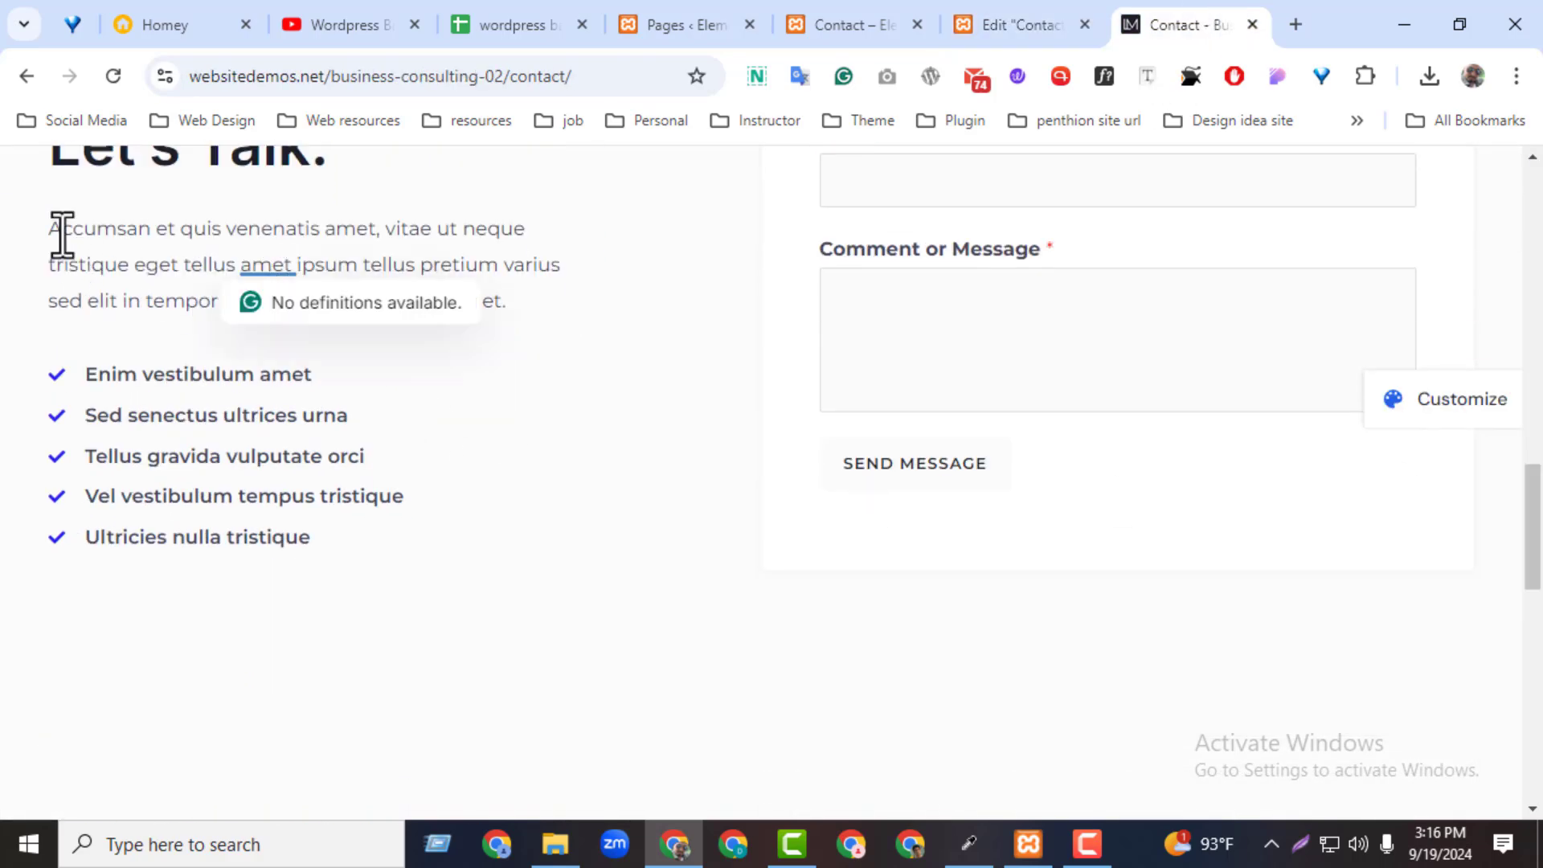
pyautogui.moveTo(49, 228); pyautogui.dragTo(548, 291)
pyautogui.hotkey('ctrl', 'c')
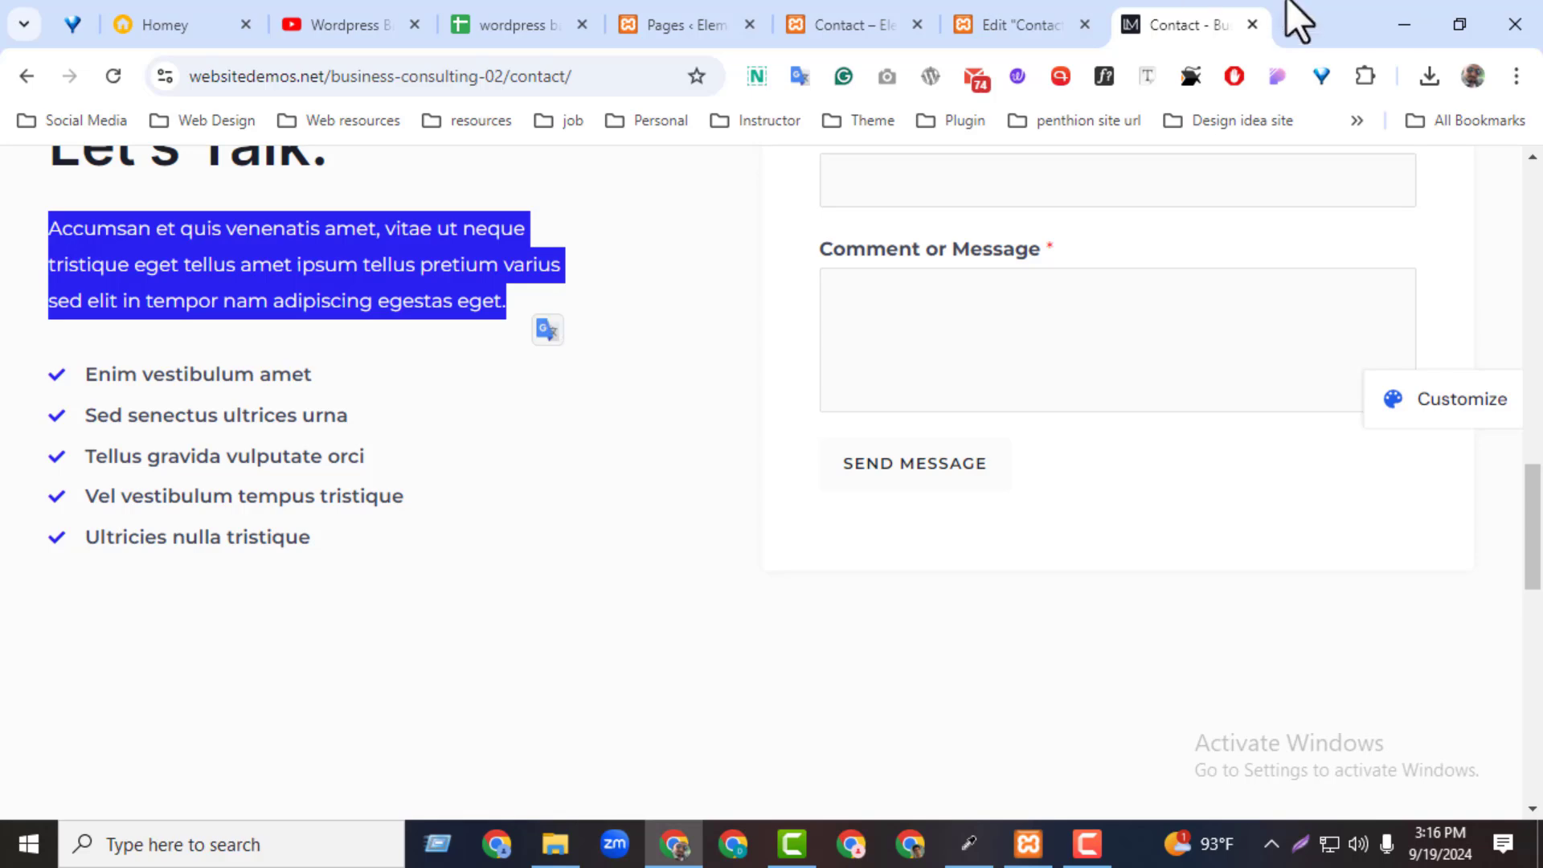
# - Add a Text Editor widget below the large heading in Elementor and replace its placeholder with the copied "Accumsan et quis" paragraph
pyautogui.click(1018, 10)
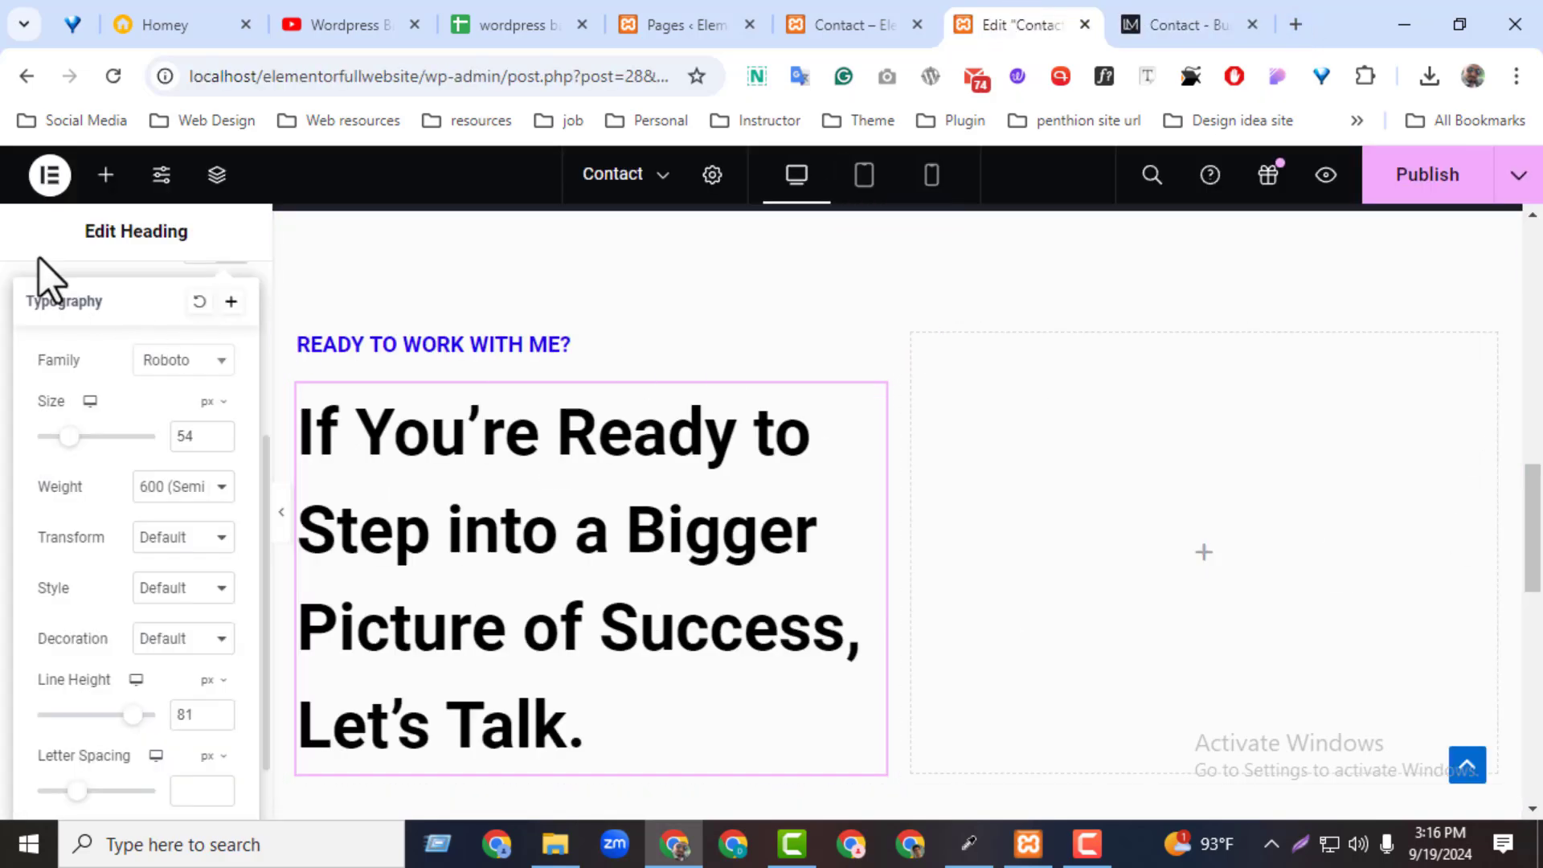
pyautogui.click(105, 174)
pyautogui.scroll(-5, 898, 515)
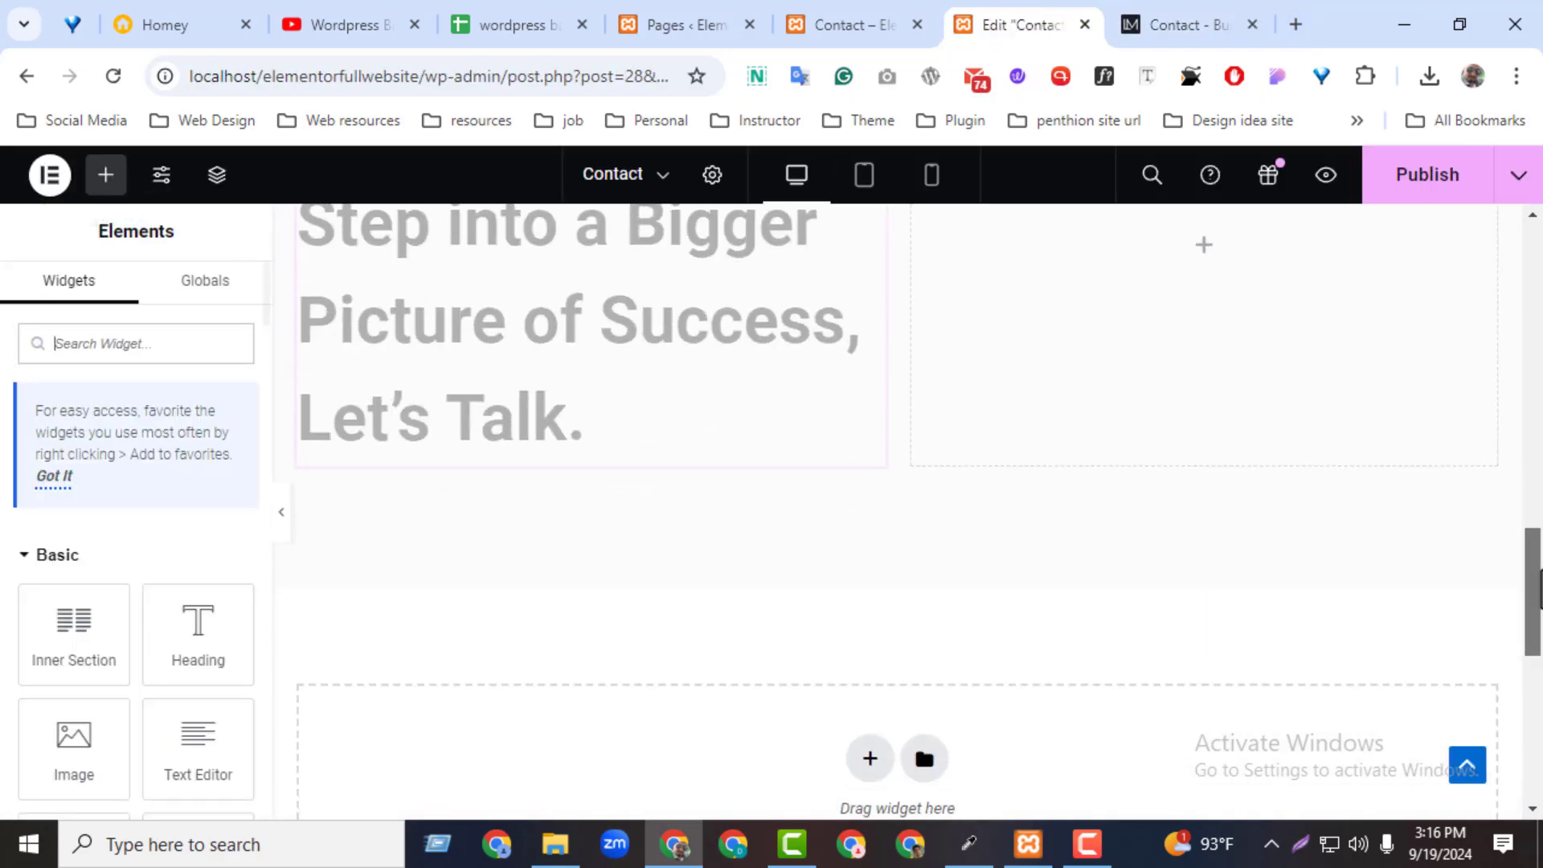
pyautogui.moveTo(224, 734); pyautogui.dragTo(420, 316)
pyautogui.click(191, 495)
pyautogui.hotkey('ctrl', 'a')
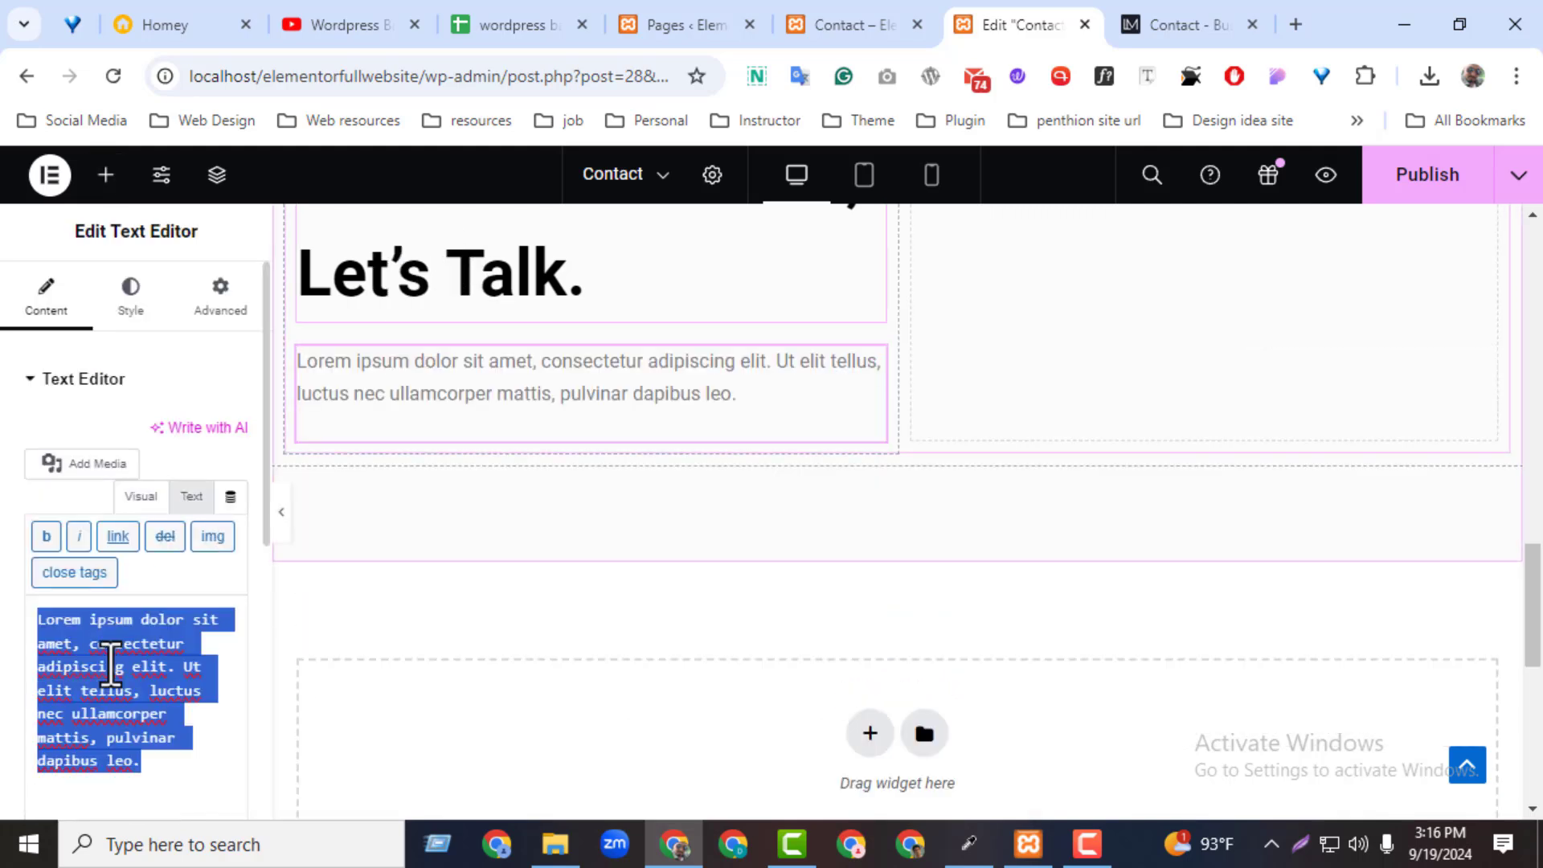
pyautogui.hotkey('ctrl', 'v')
# - Change the paragraph's text colour to black (#000000)
pyautogui.click(143, 305)
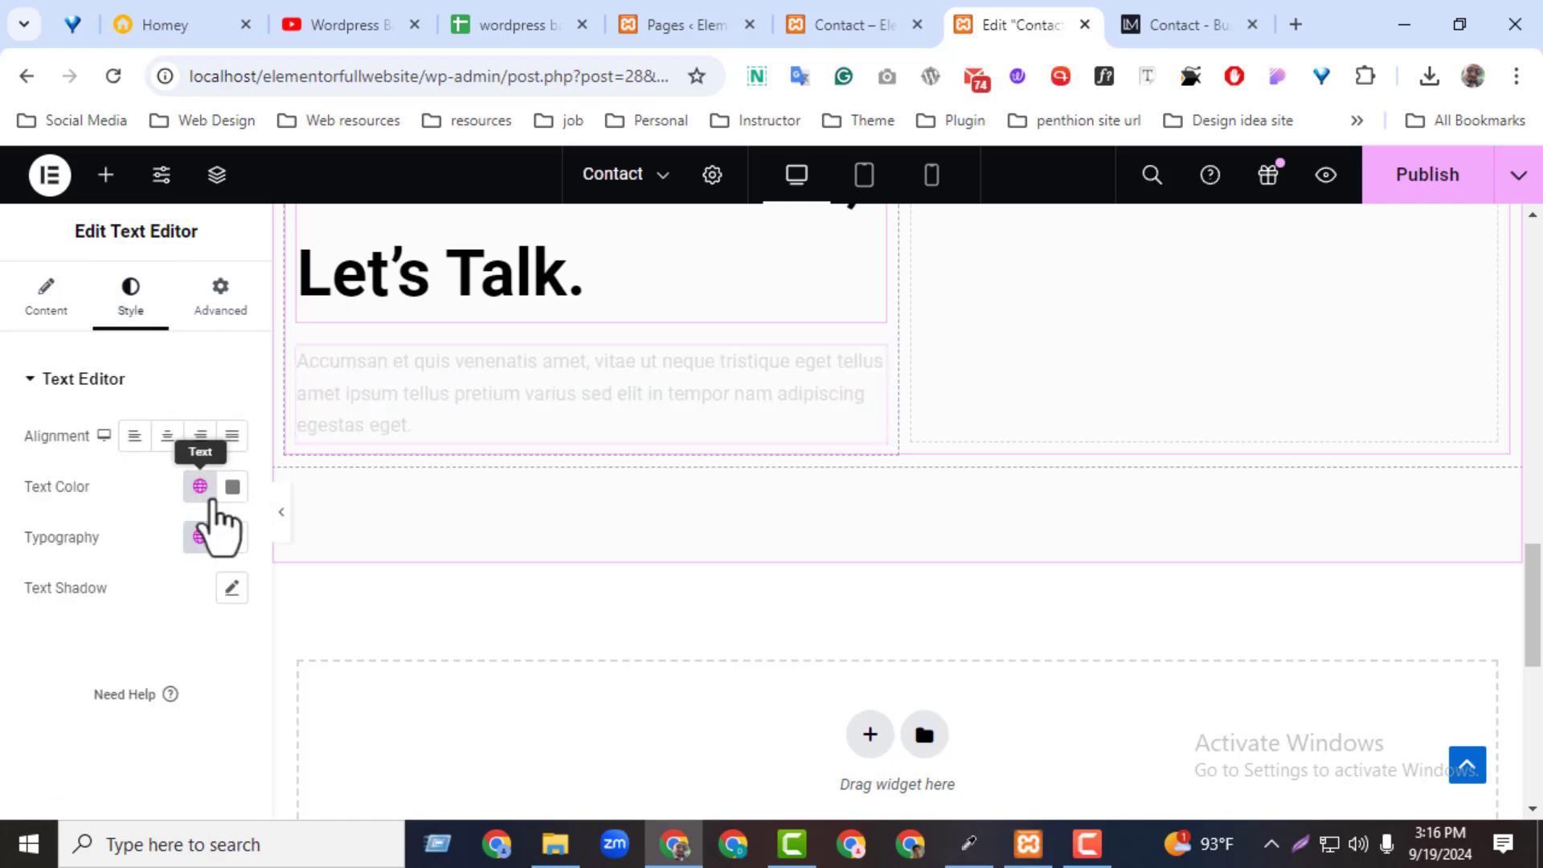
pyautogui.click(233, 486)
pyautogui.click(249, 666)
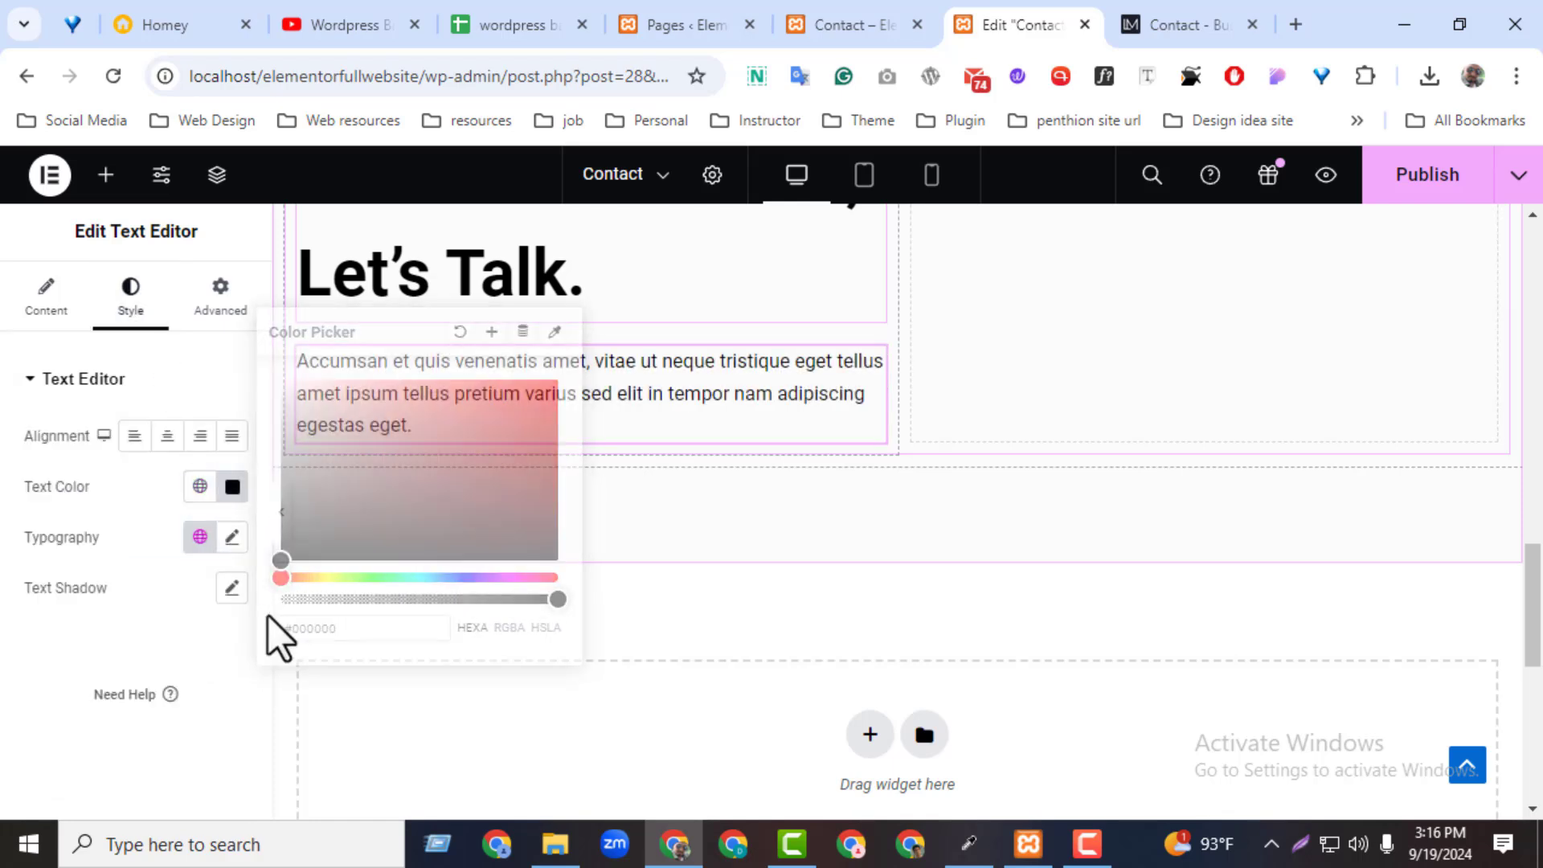
# - Copy the first checklist item, "Enim vestibulum amet", from the reference page
pyautogui.click(1161, 24)
pyautogui.moveTo(397, 527); pyautogui.dragTo(95, 377)
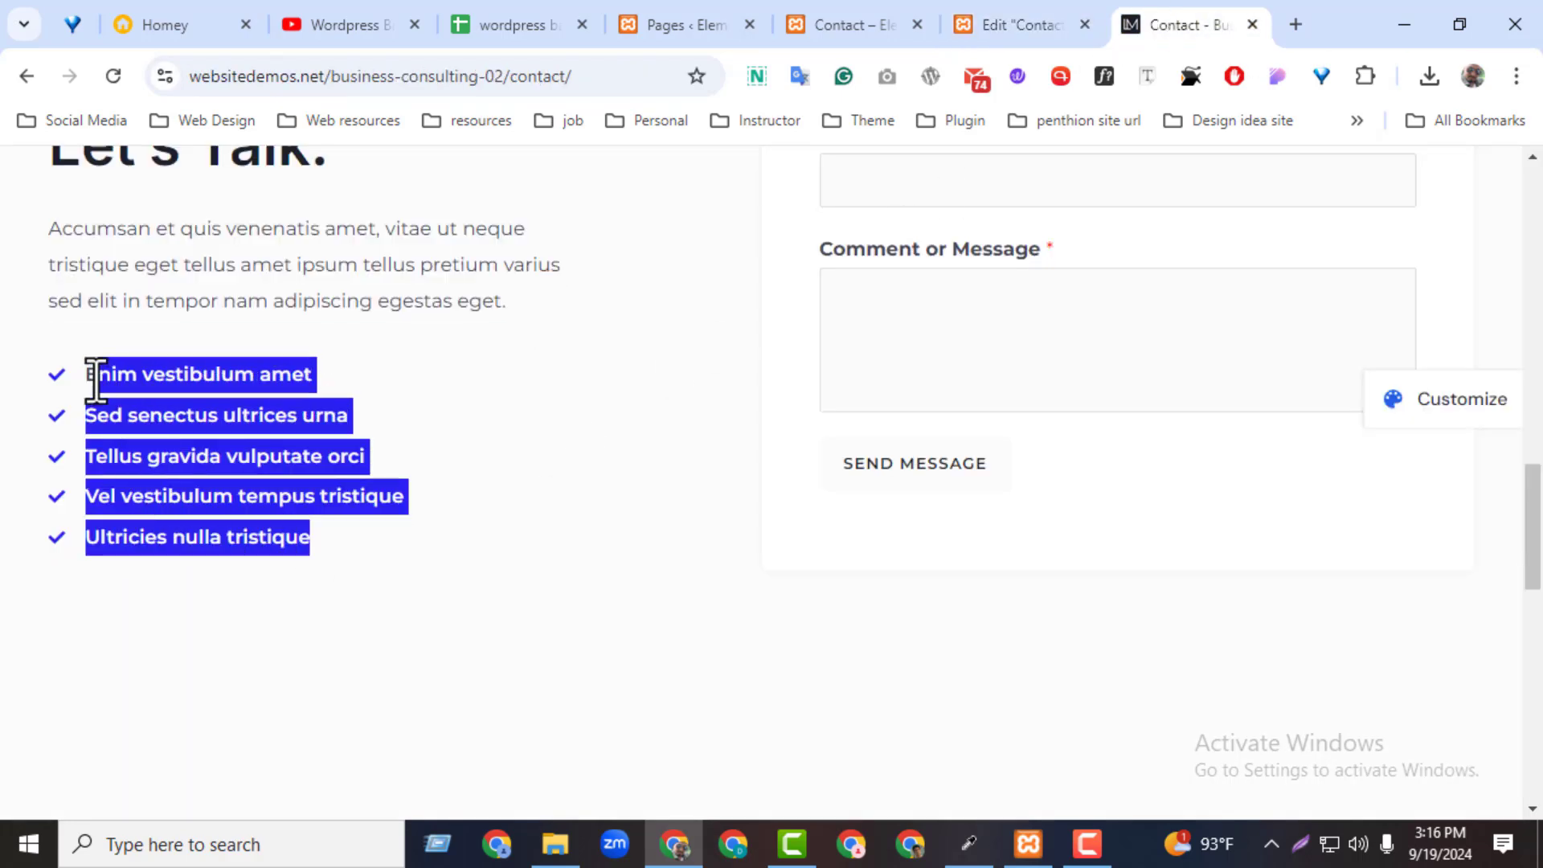
pyautogui.tripleClick(100, 374)
pyautogui.hotkey('ctrl', 'c')
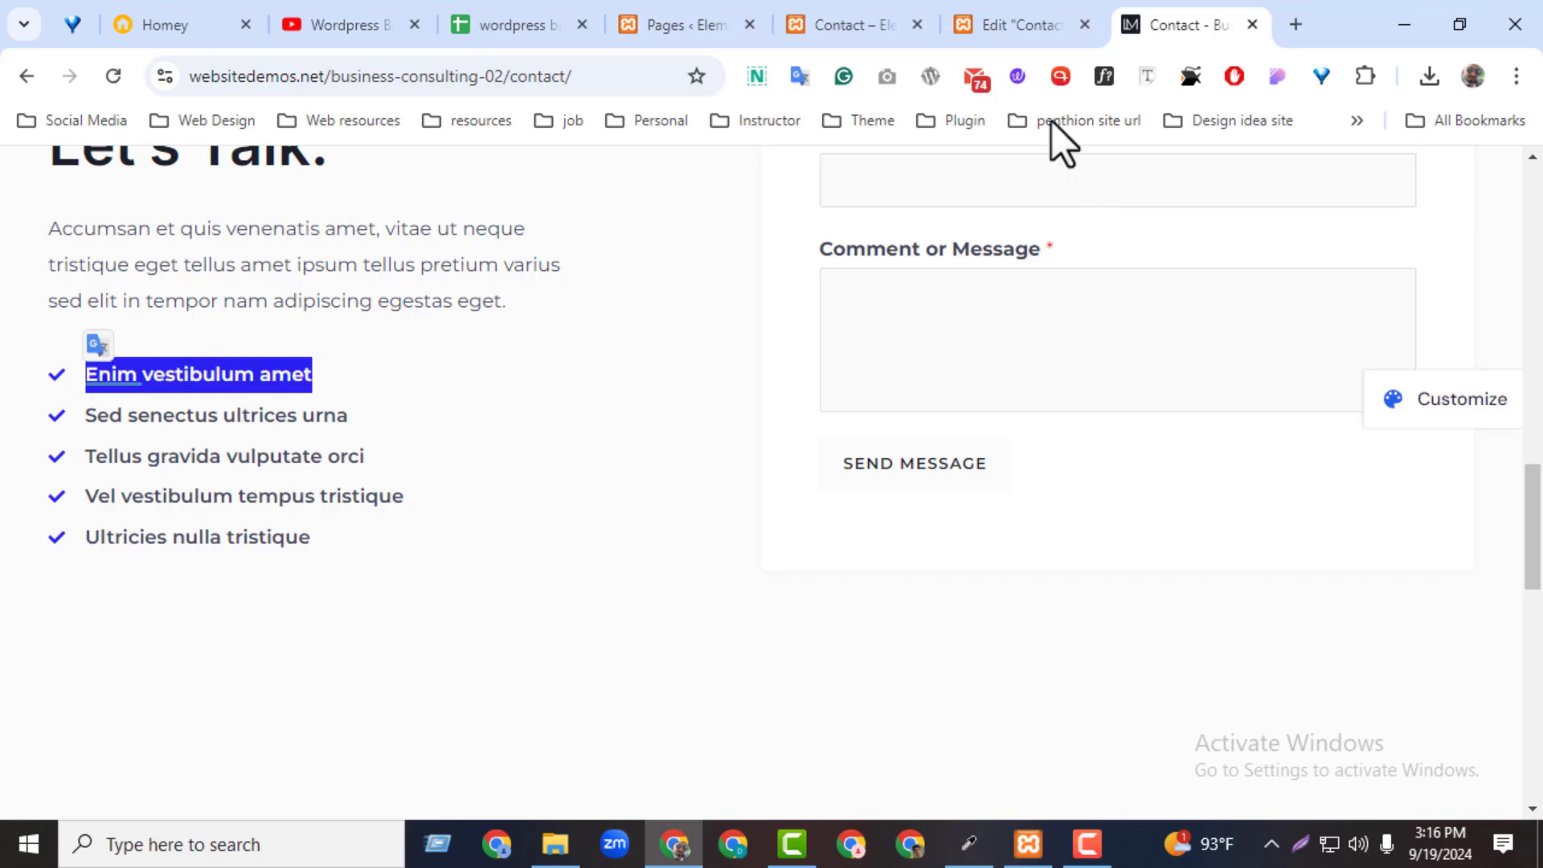
# - Find the Icon List widget by searching for "list" in Elementor and add it below the paragraph in the first column
pyautogui.click(1019, 24)
pyautogui.click(106, 177)
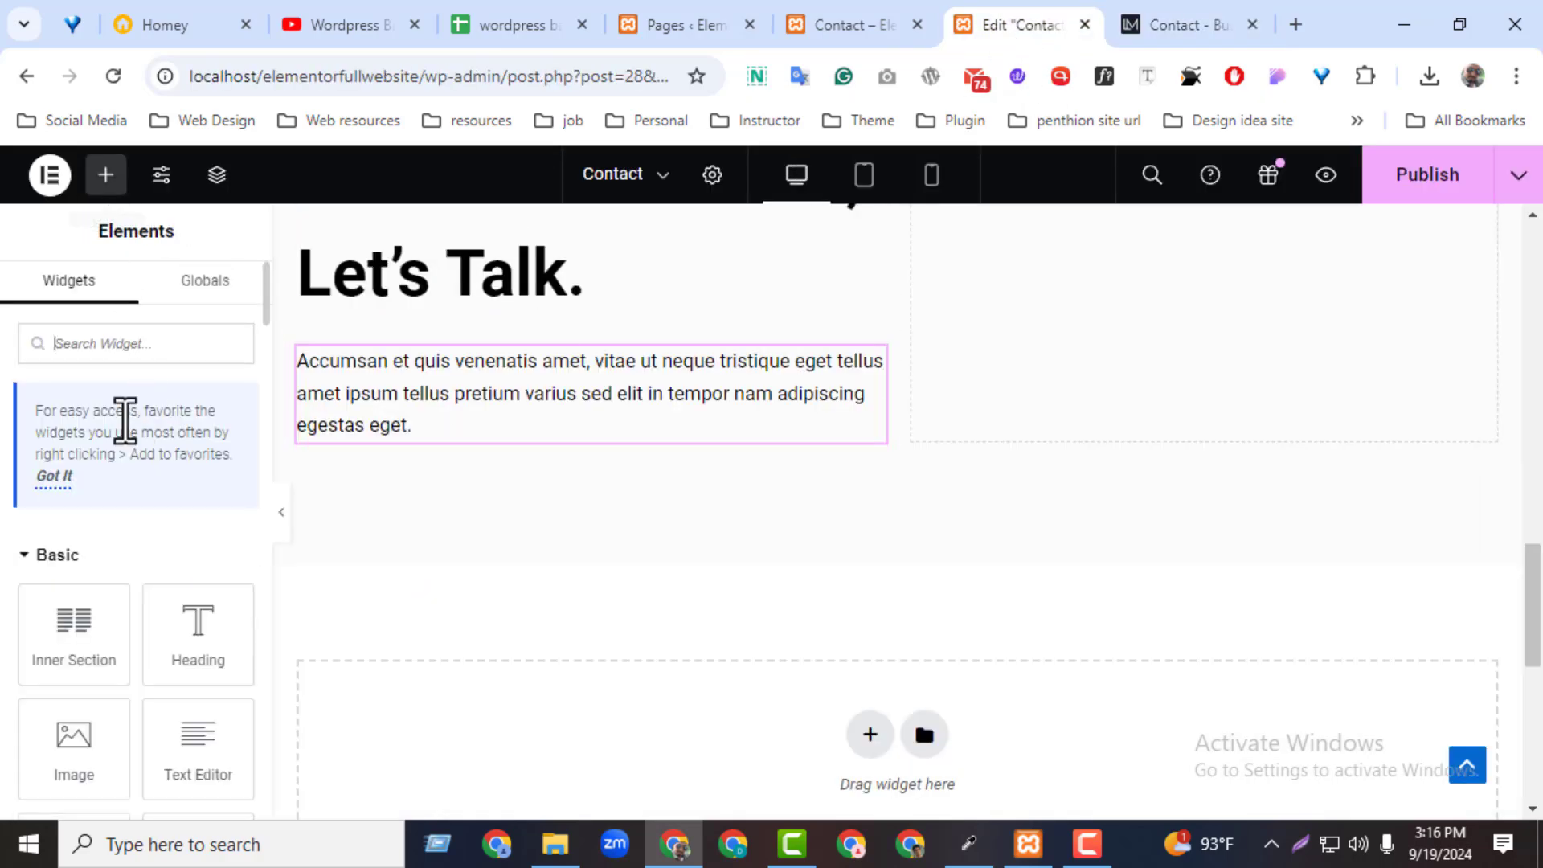
pyautogui.click(136, 353)
pyautogui.write('list')
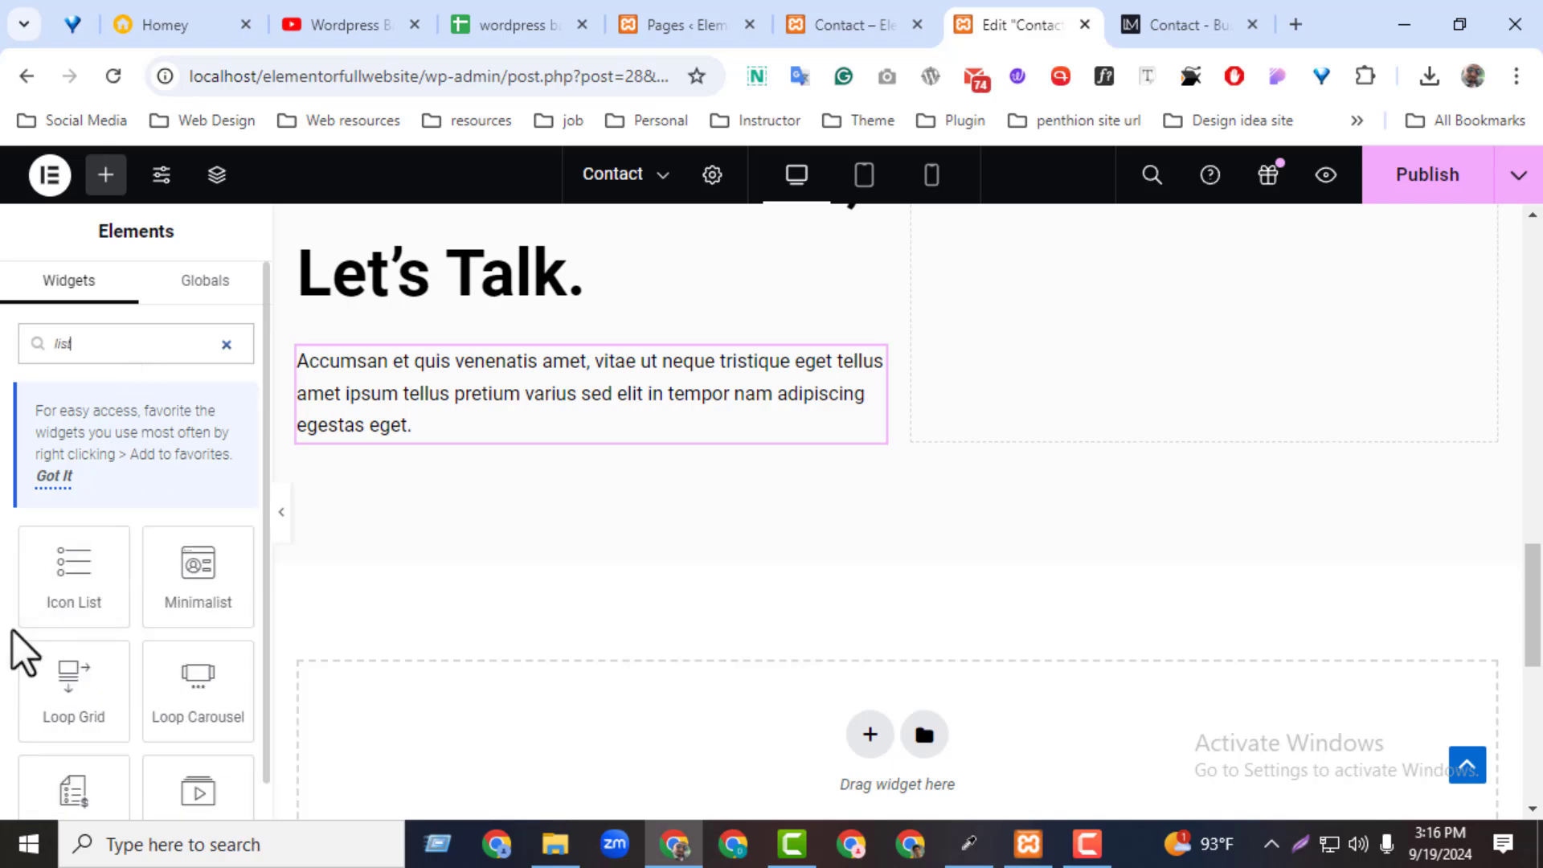
pyautogui.moveTo(74, 571); pyautogui.dragTo(402, 467)
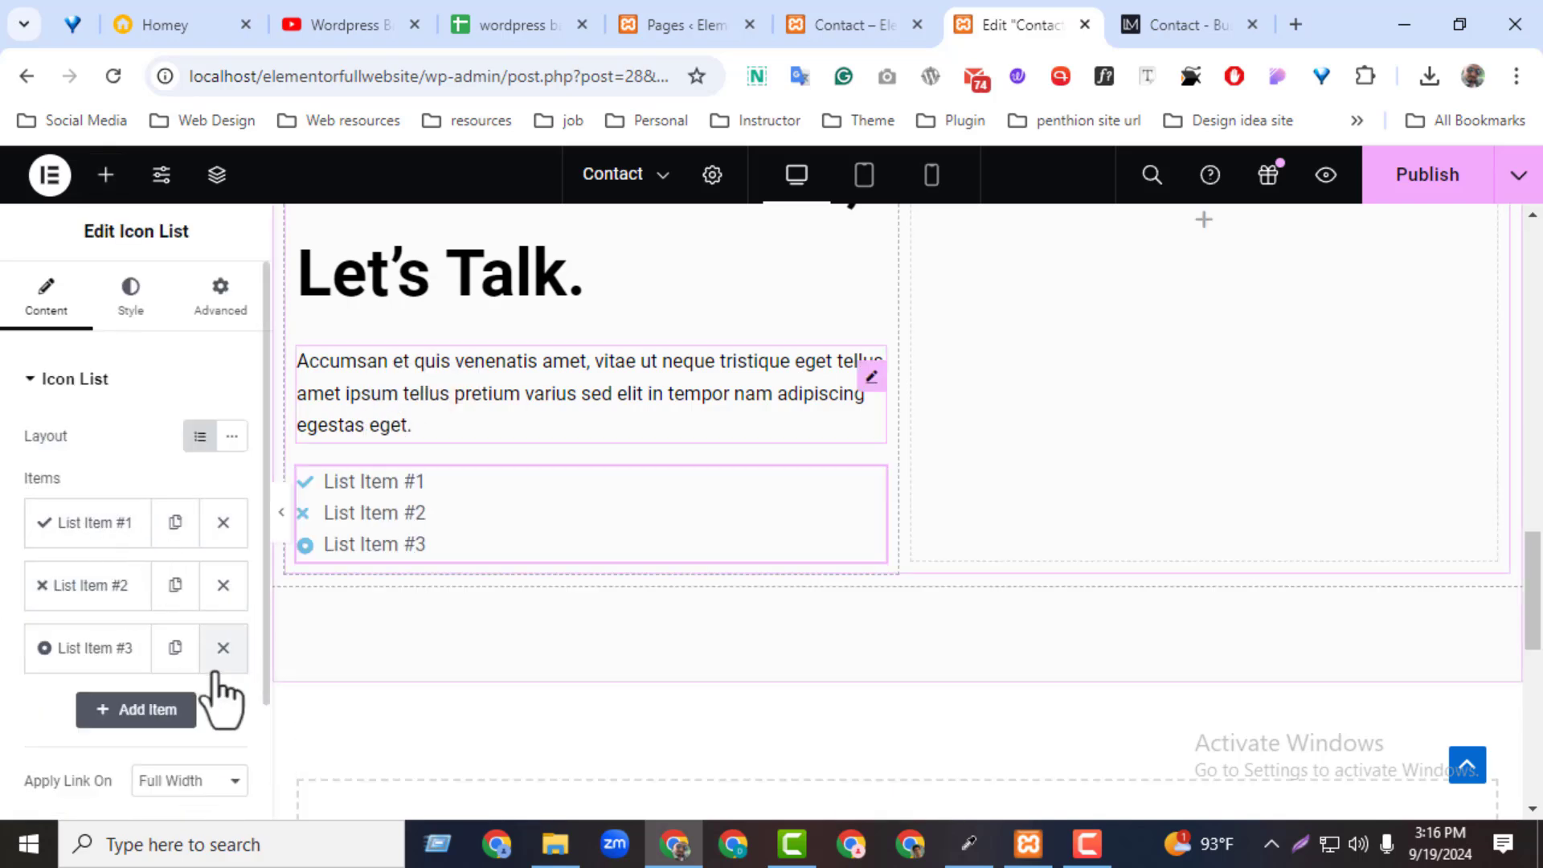
# - Delete the second and third icon list items and replace the remaining item's text with the copied "Enim vestibulum amet"
pyautogui.click(223, 585)
pyautogui.click(223, 585)
pyautogui.click(113, 545)
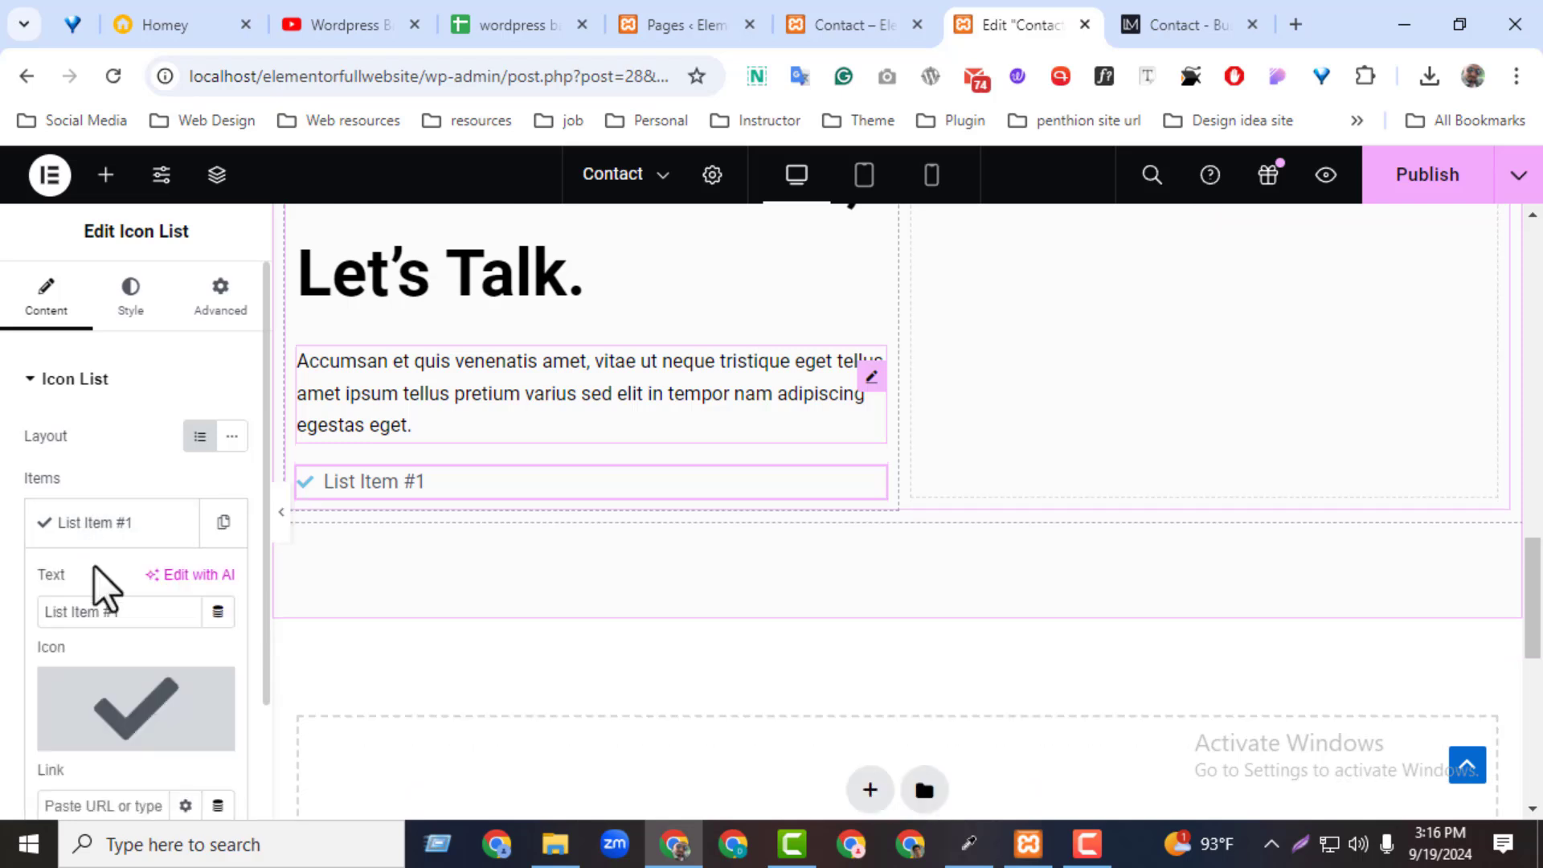
pyautogui.tripleClick(139, 611)
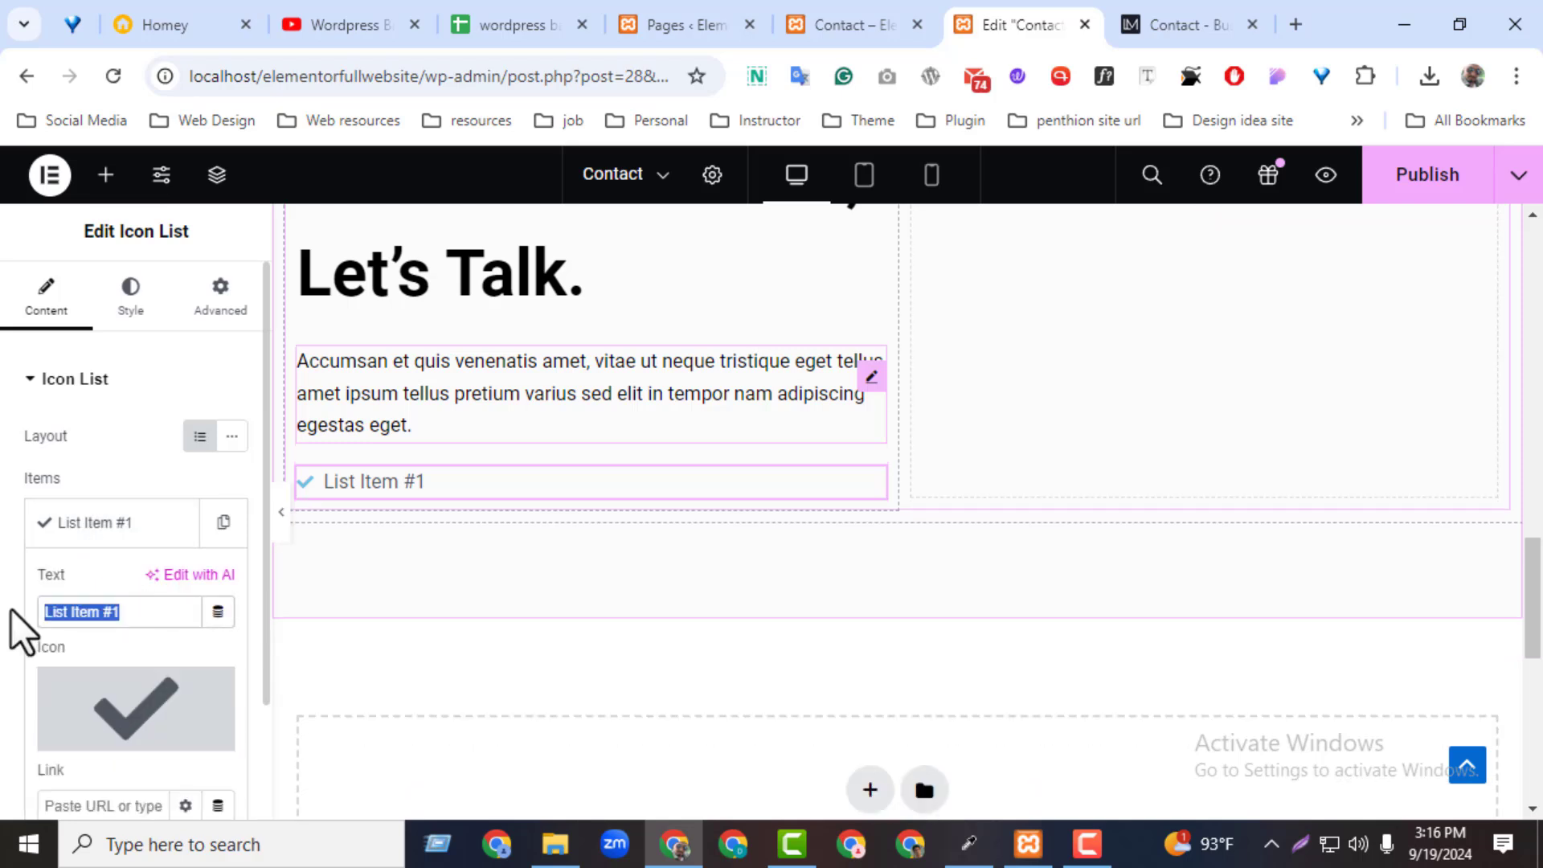
pyautogui.hotkey('ctrl', 'v')
# - Change the list's checkmark icon colour to a saturated violet-blue matching the reference page
pyautogui.click(127, 304)
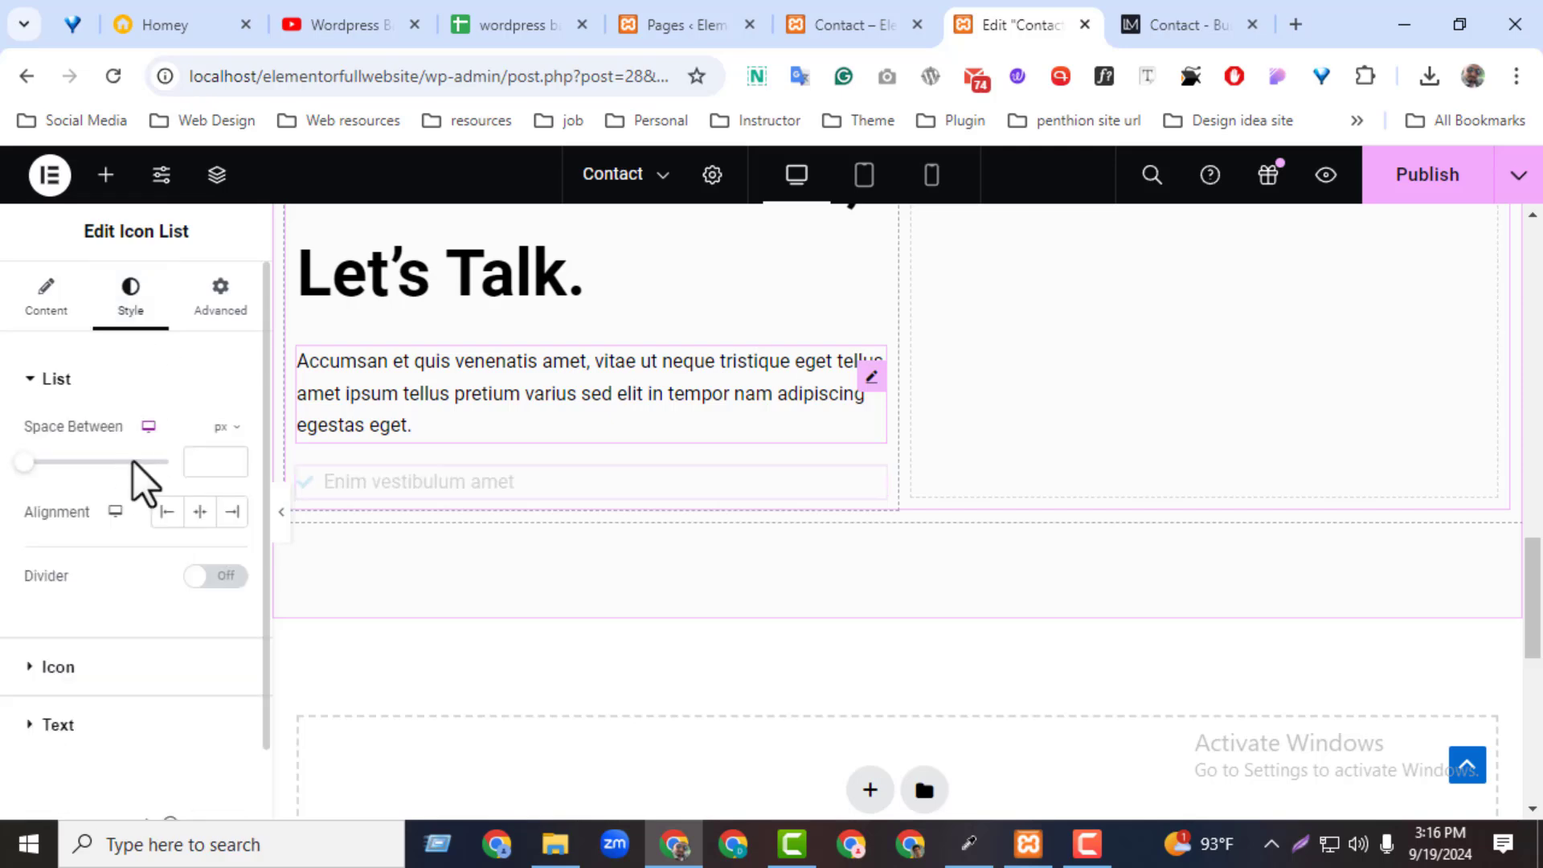
pyautogui.click(63, 671)
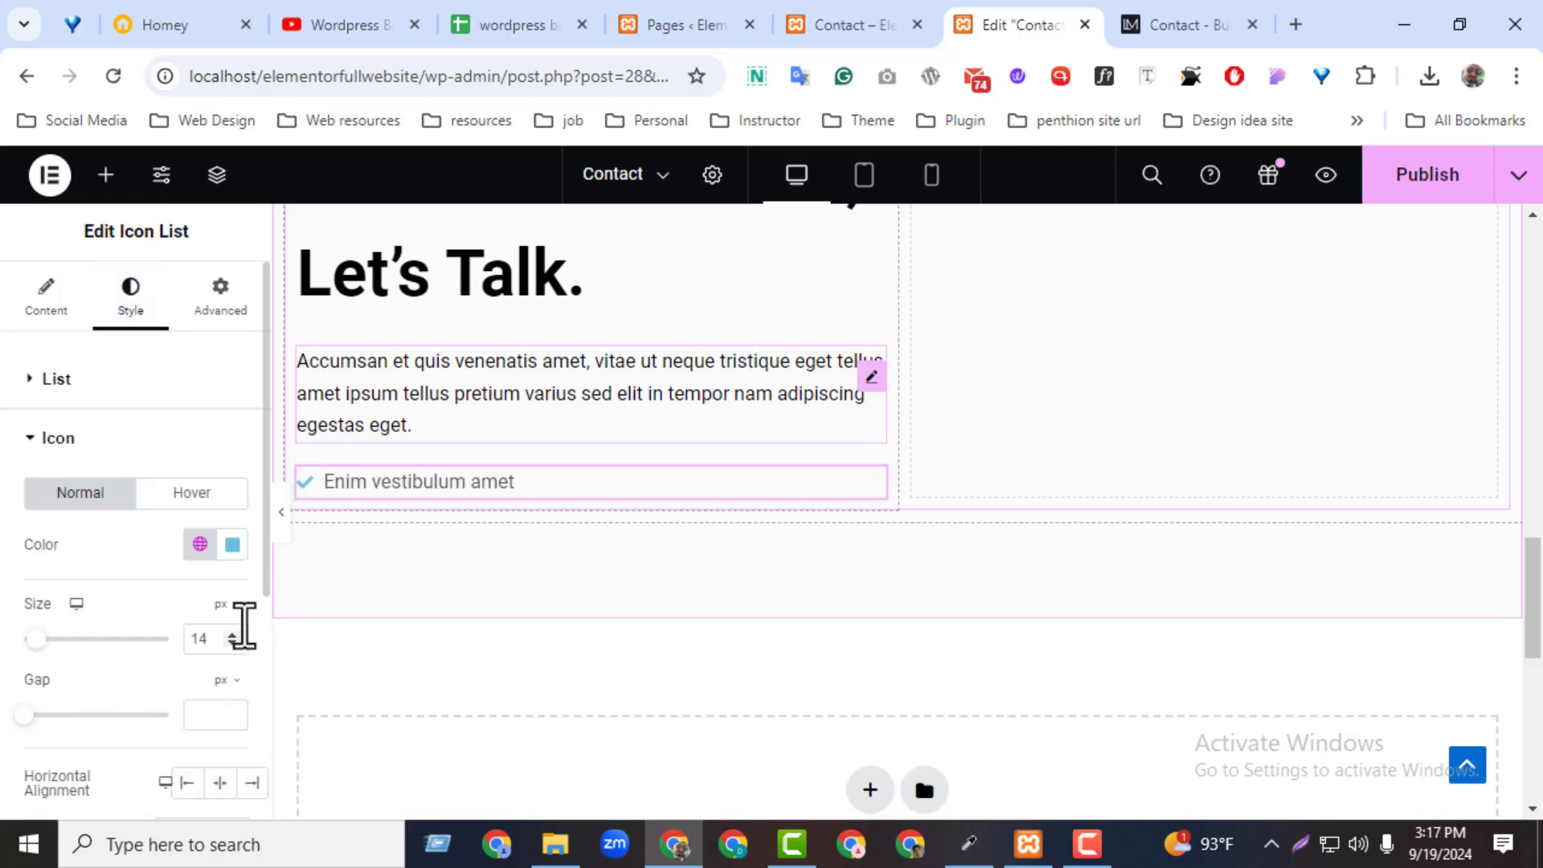
pyautogui.click(232, 545)
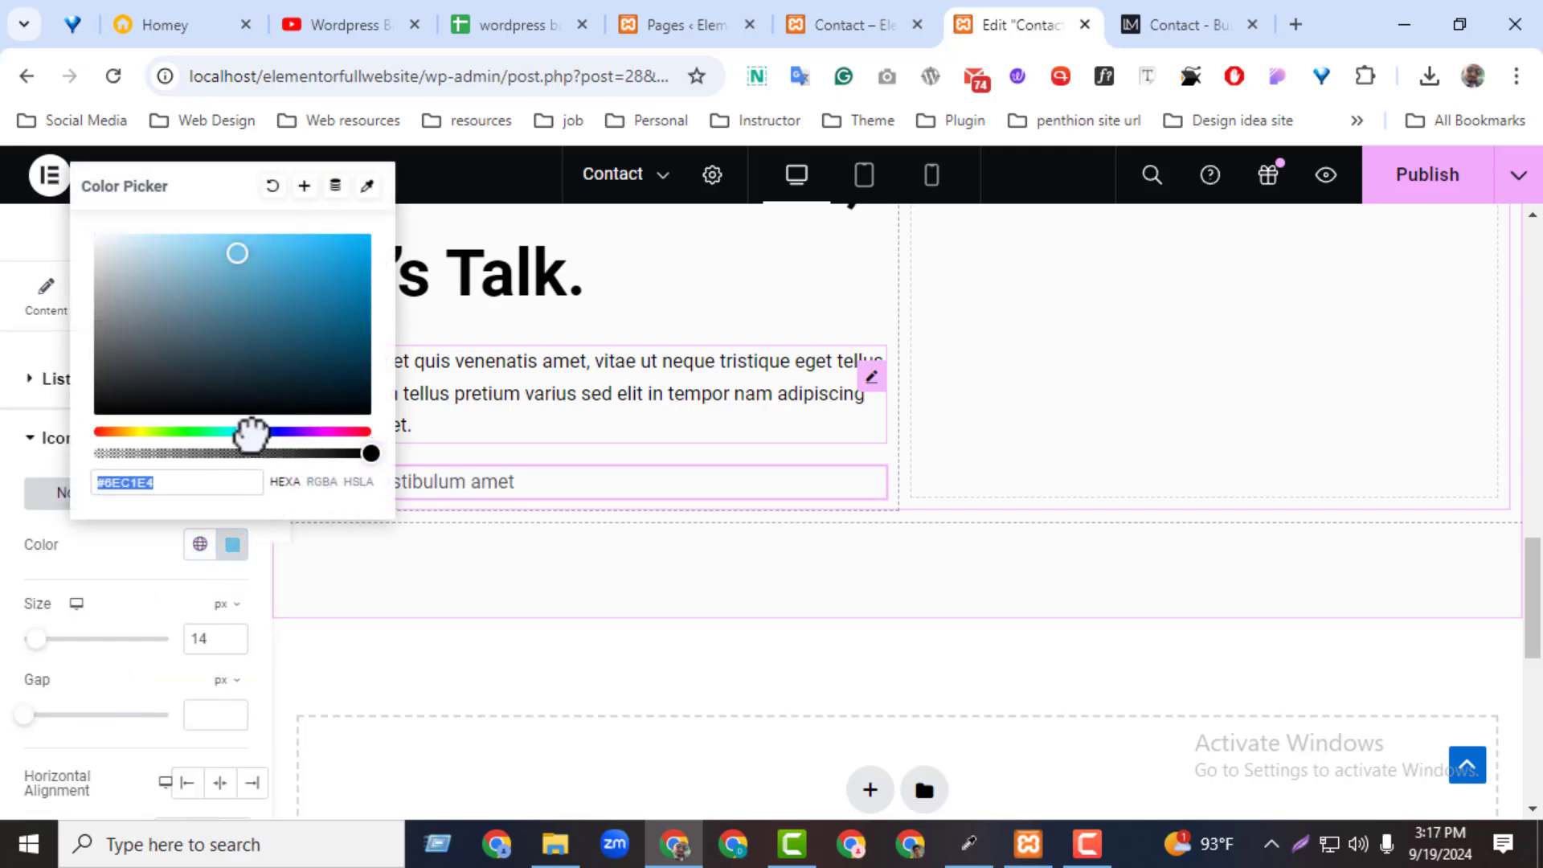
pyautogui.moveTo(248, 433); pyautogui.dragTo(284, 434)
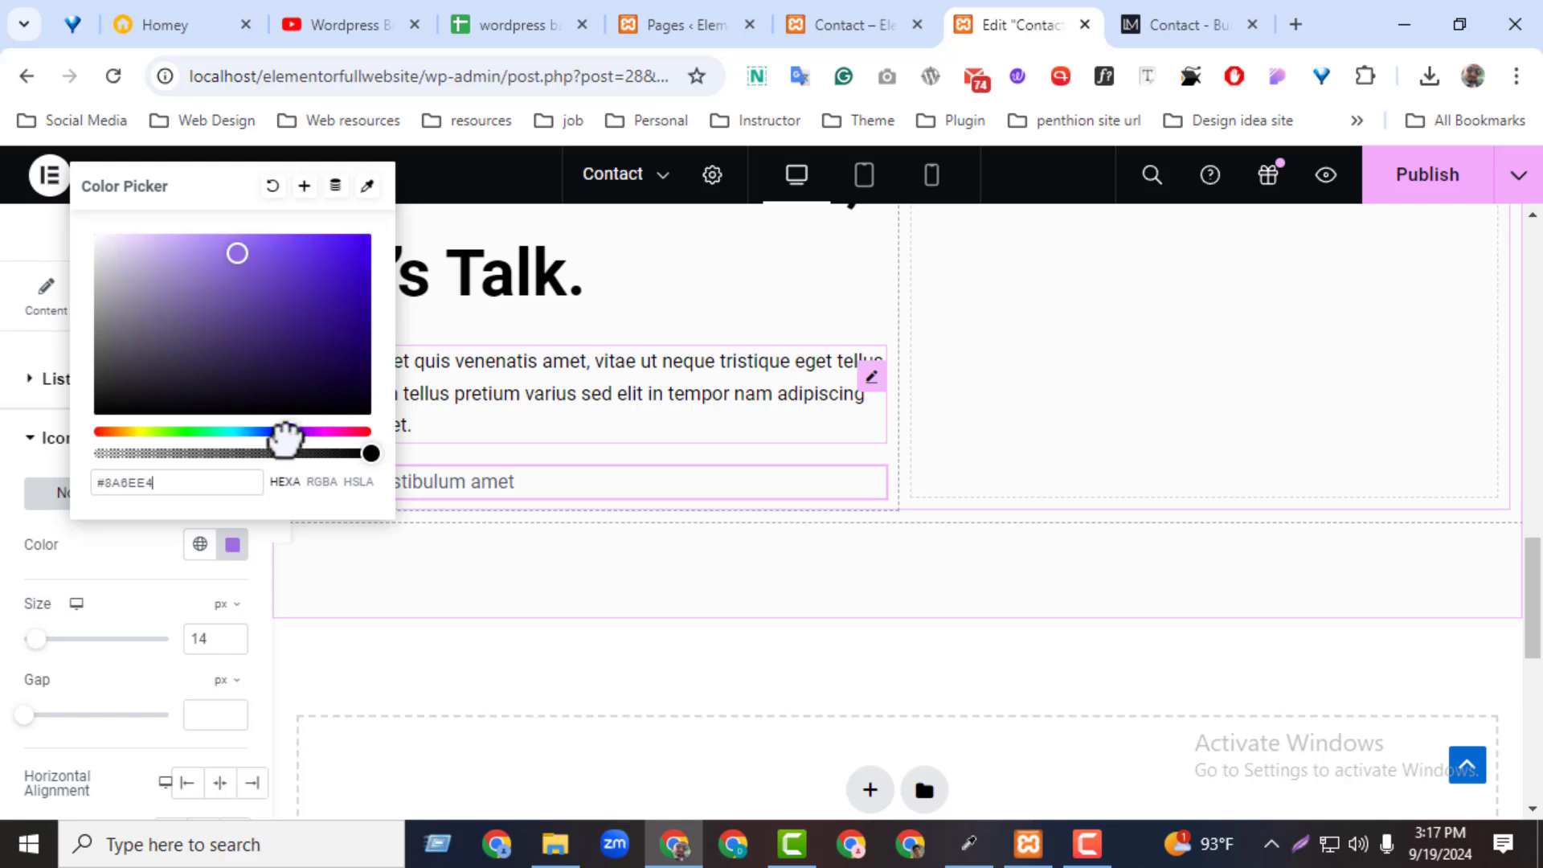
pyautogui.click(368, 238)
pyautogui.click(163, 585)
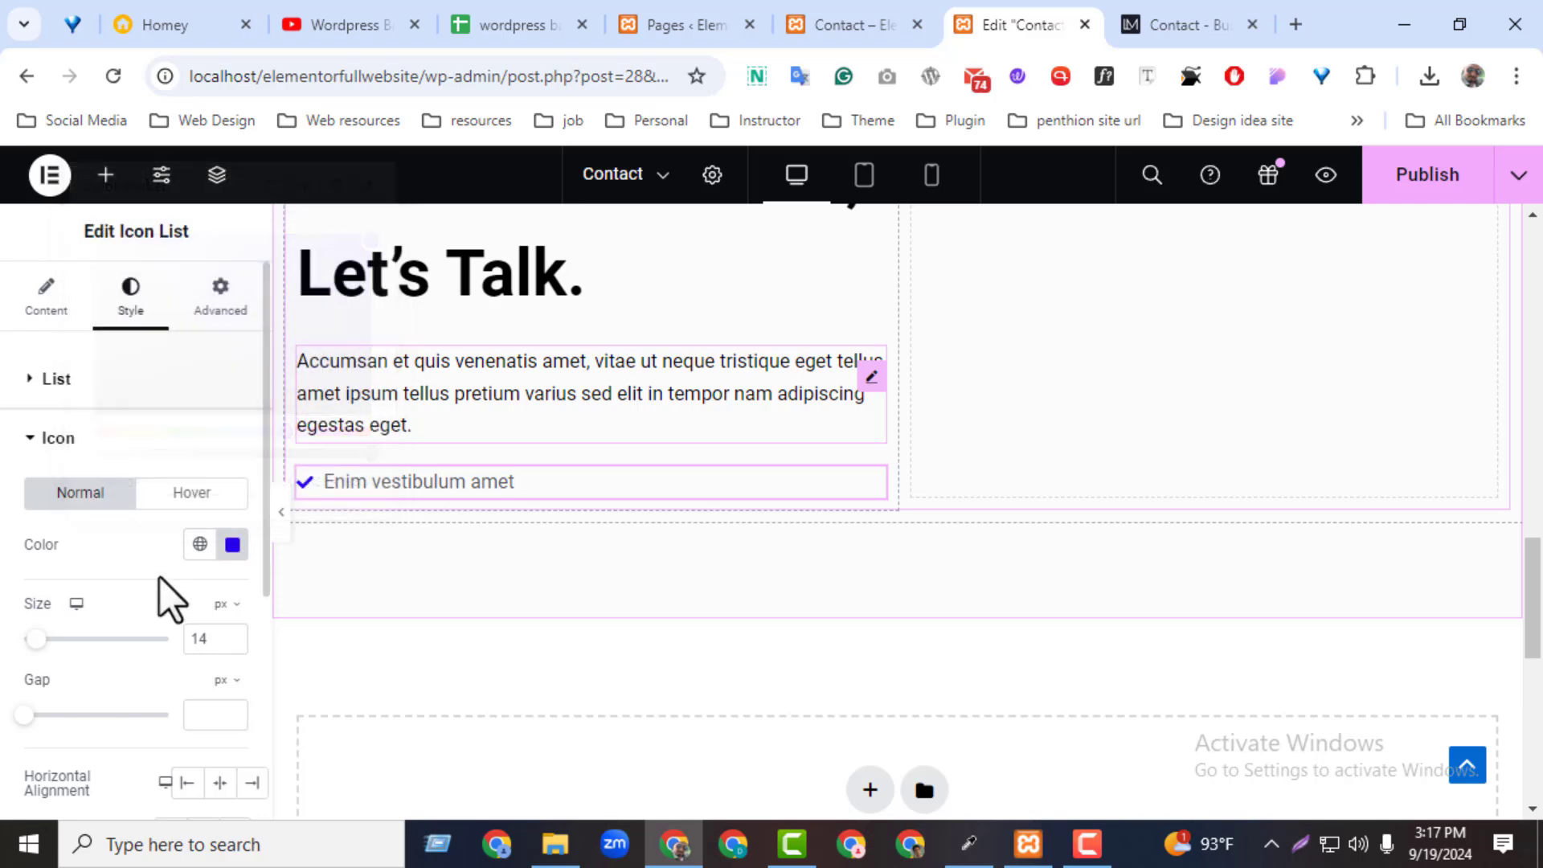
# - Duplicate the "Enim vestibulum amet" item until the icon list has five items, matching the reference page's checklist
pyautogui.click(44, 310)
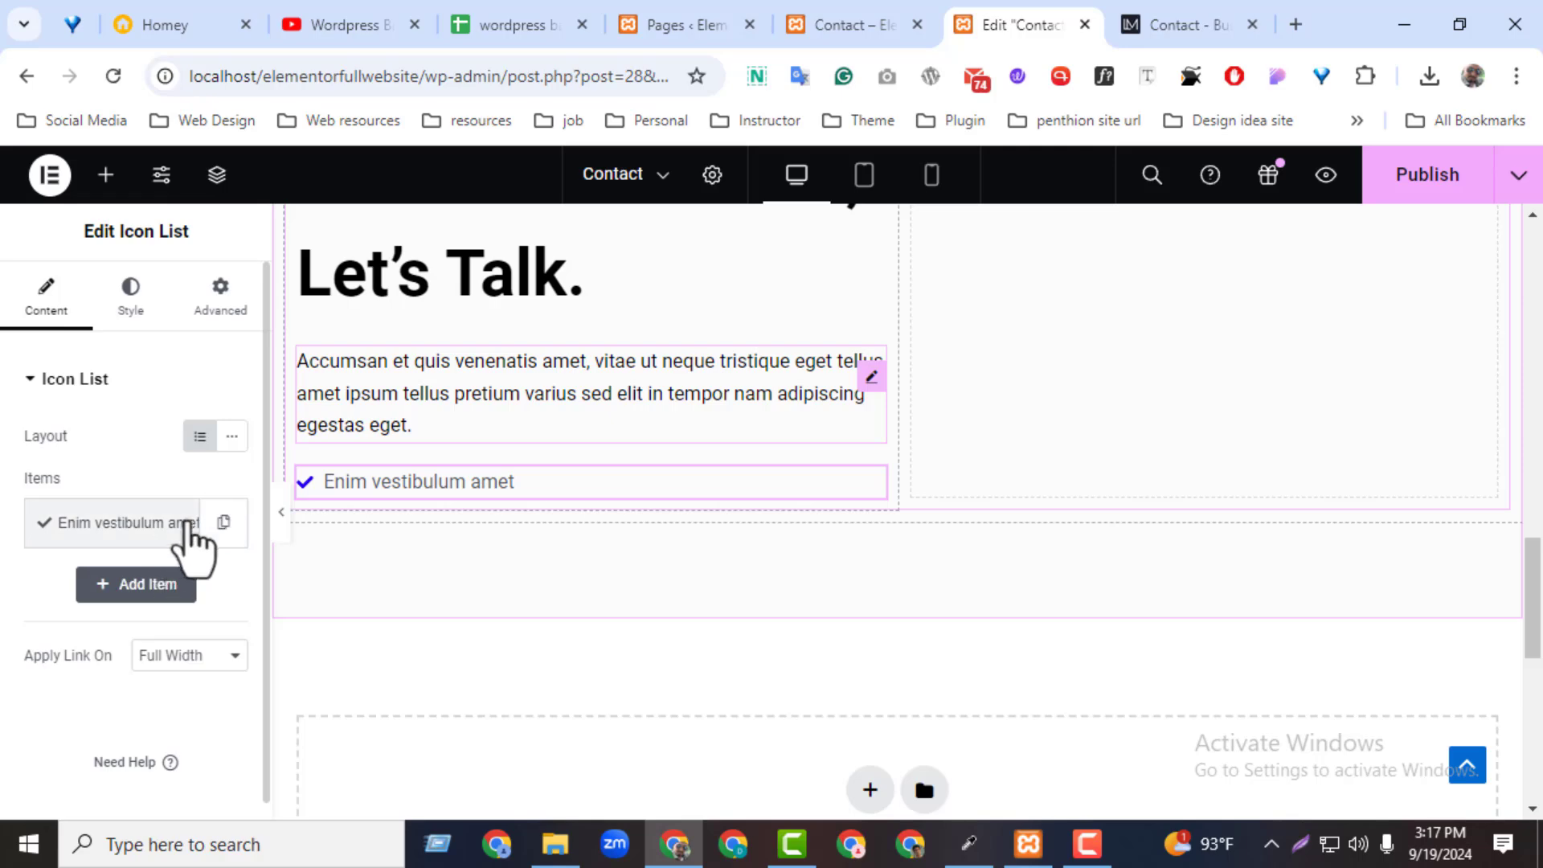
pyautogui.click(224, 523)
pyautogui.click(175, 589)
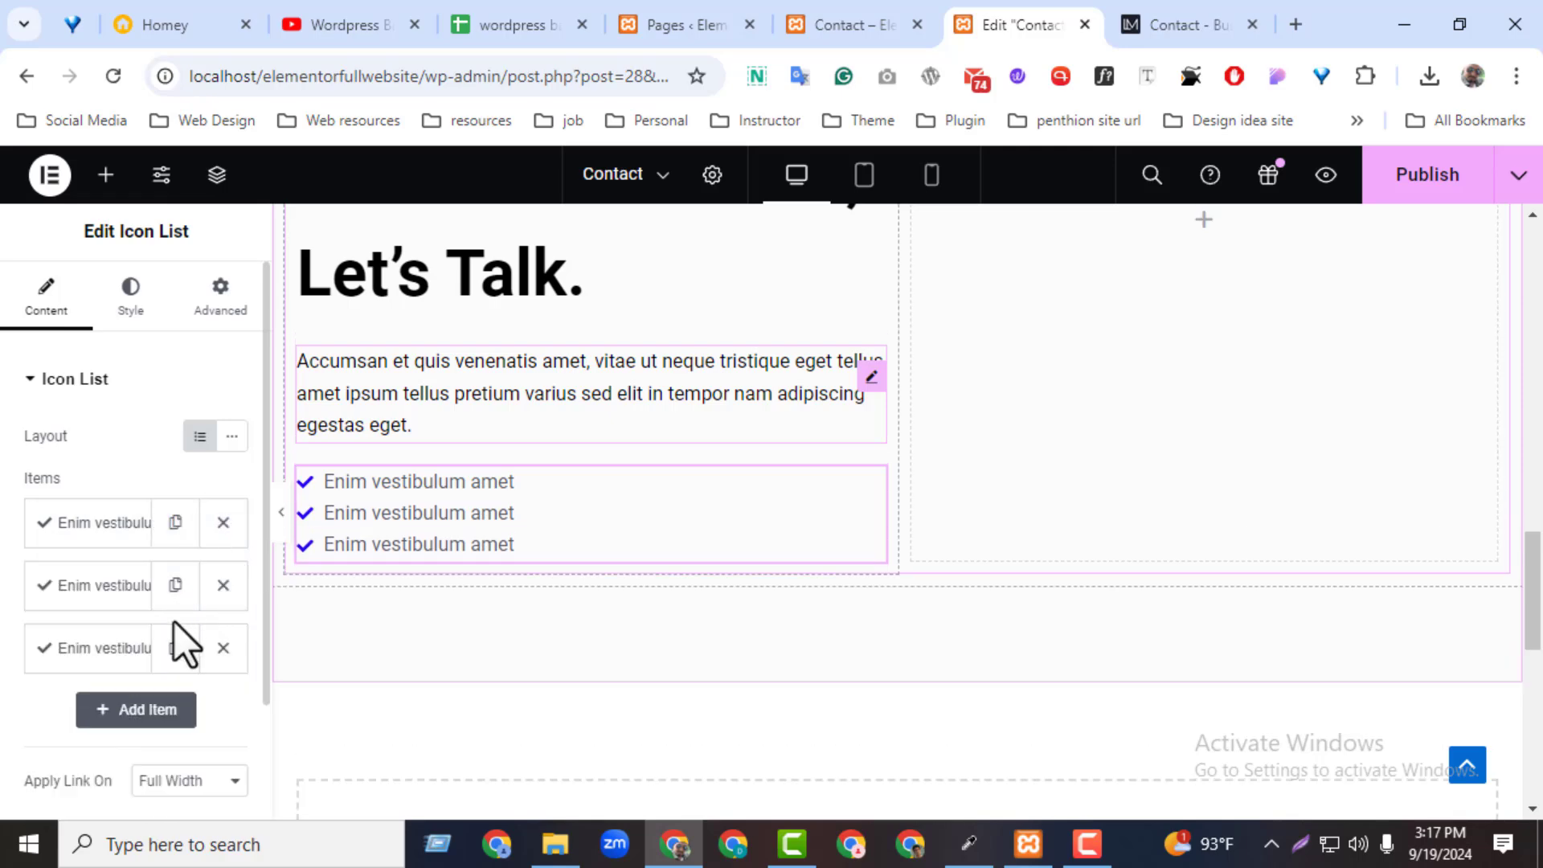
pyautogui.click(174, 653)
pyautogui.click(1197, 18)
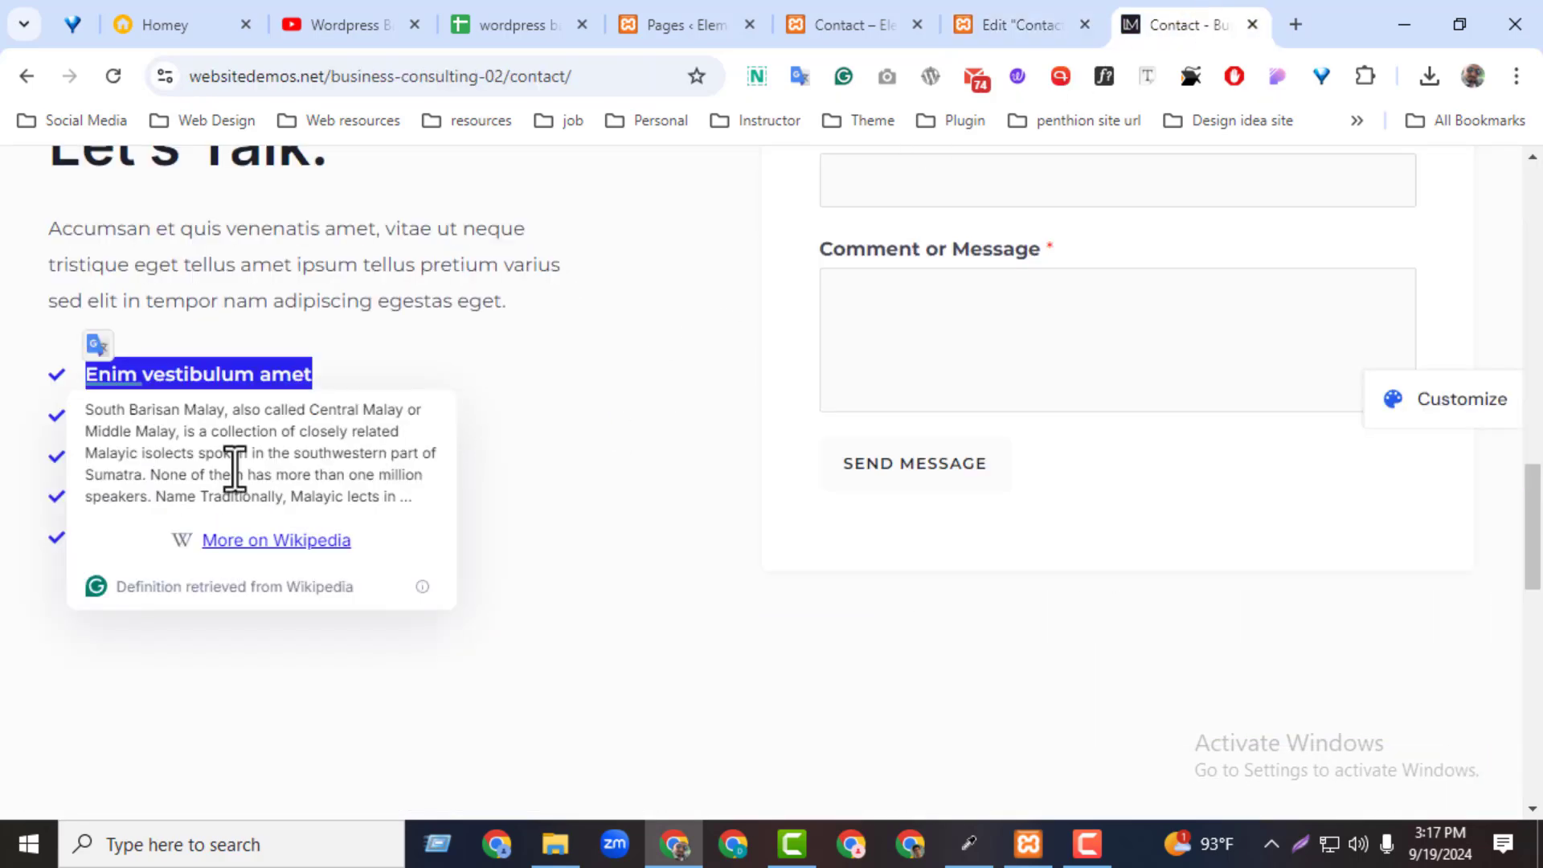
pyautogui.click(1028, 18)
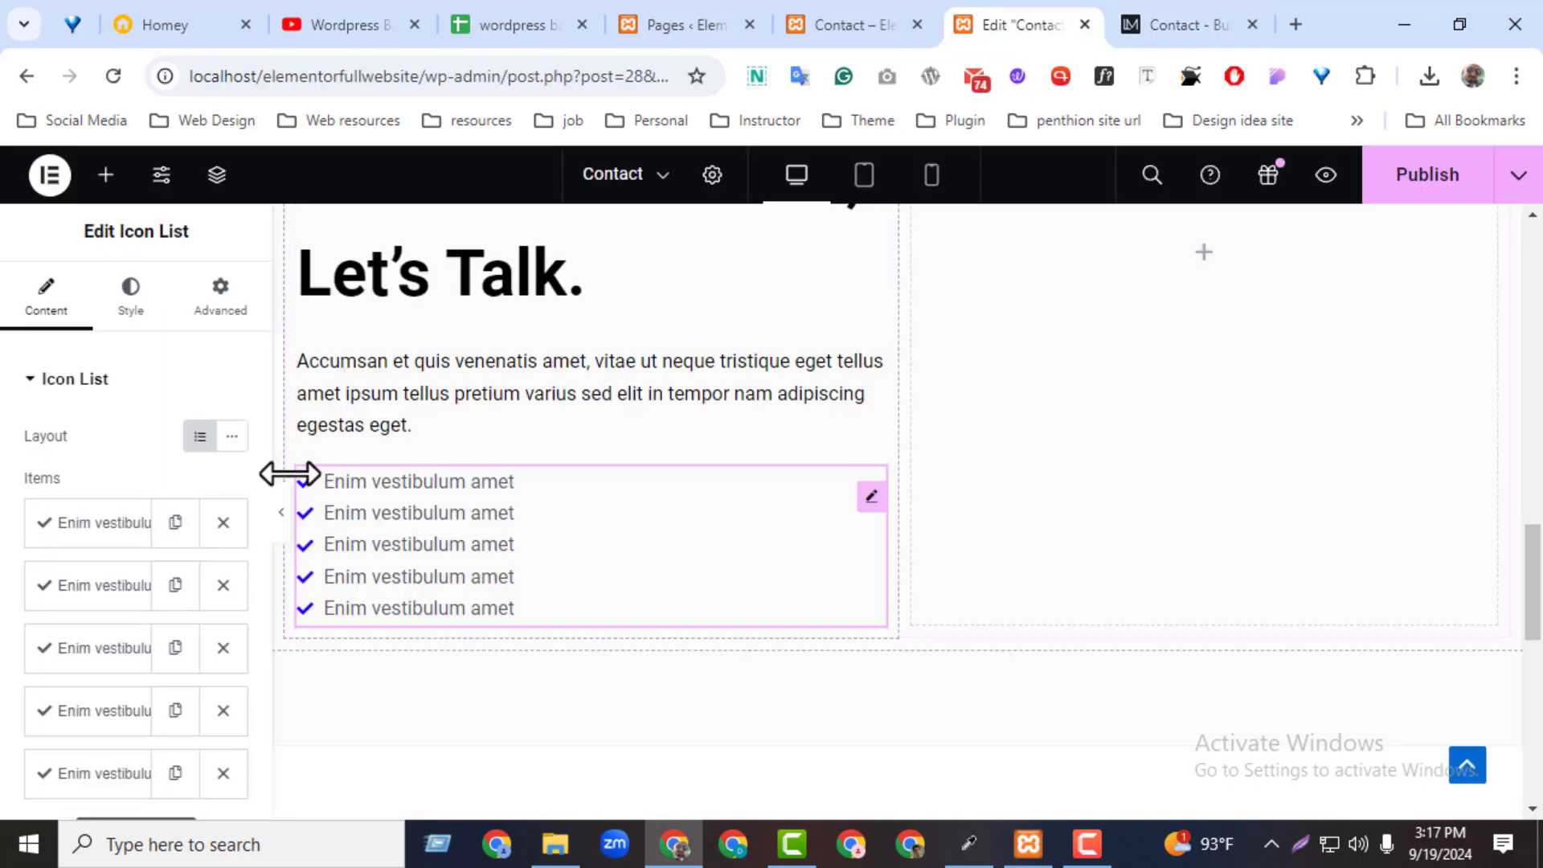
# - Set the space between the icon list items to 7 px
pyautogui.click(144, 313)
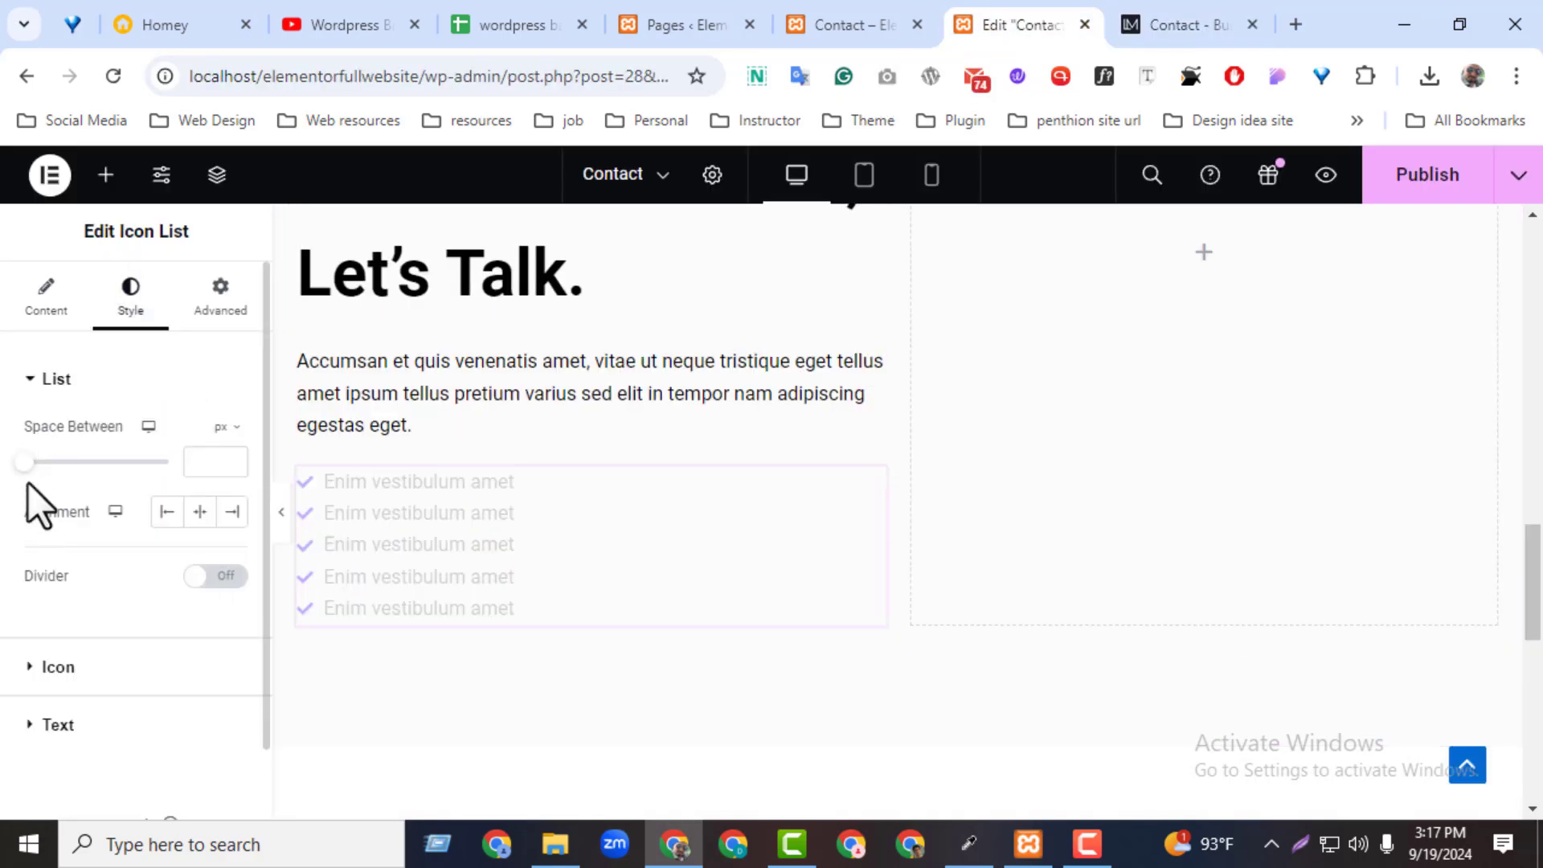
pyautogui.moveTo(25, 463); pyautogui.dragTo(58, 463)
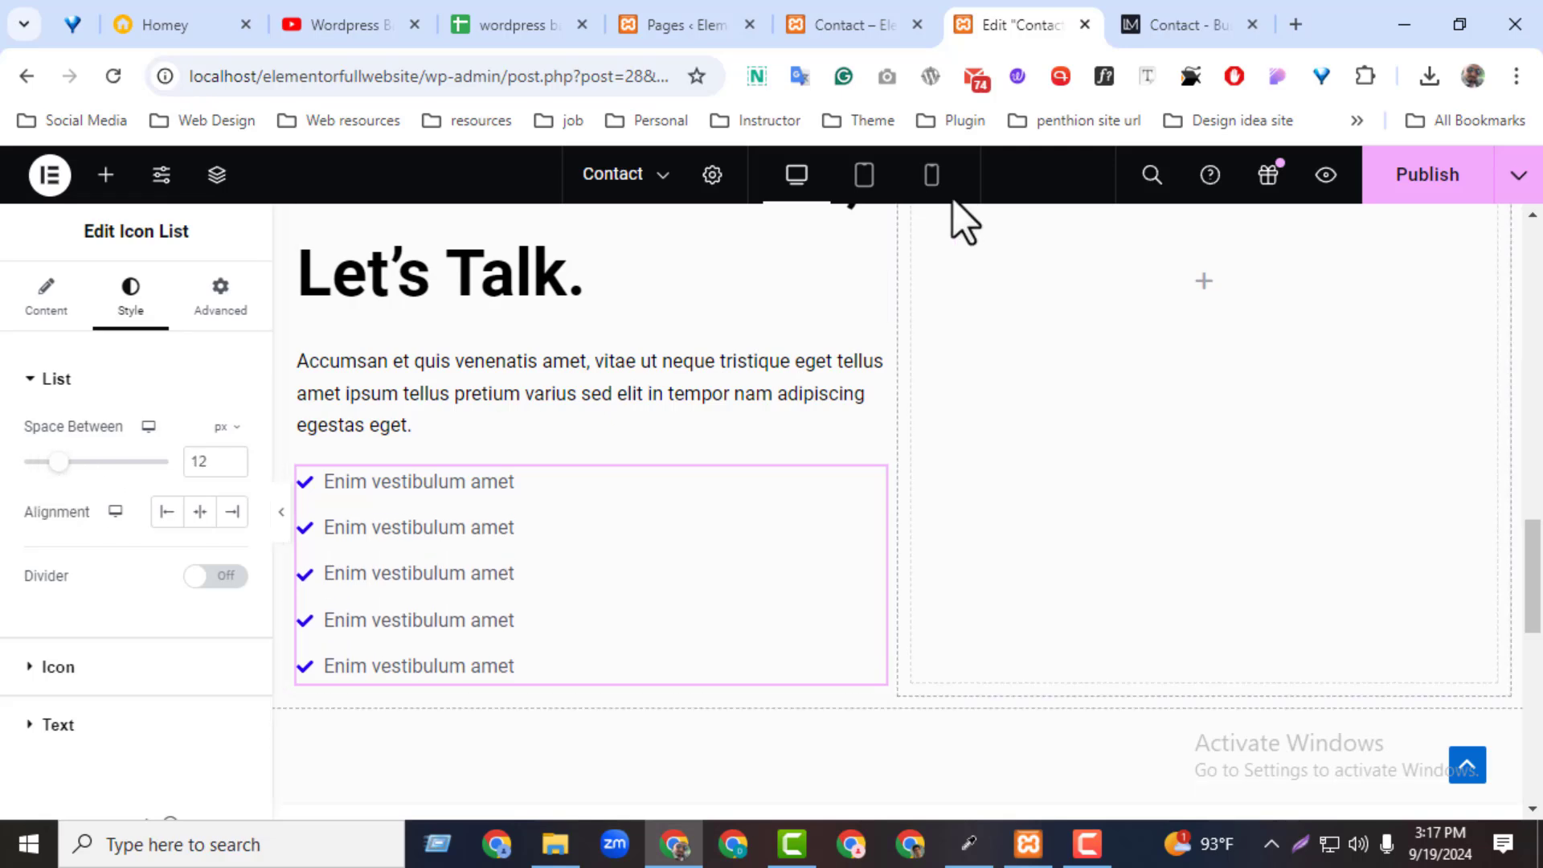
pyautogui.click(233, 466)
pyautogui.click(233, 466)
pyautogui.click(233, 466)
pyautogui.click(233, 466)
pyautogui.click(234, 466)
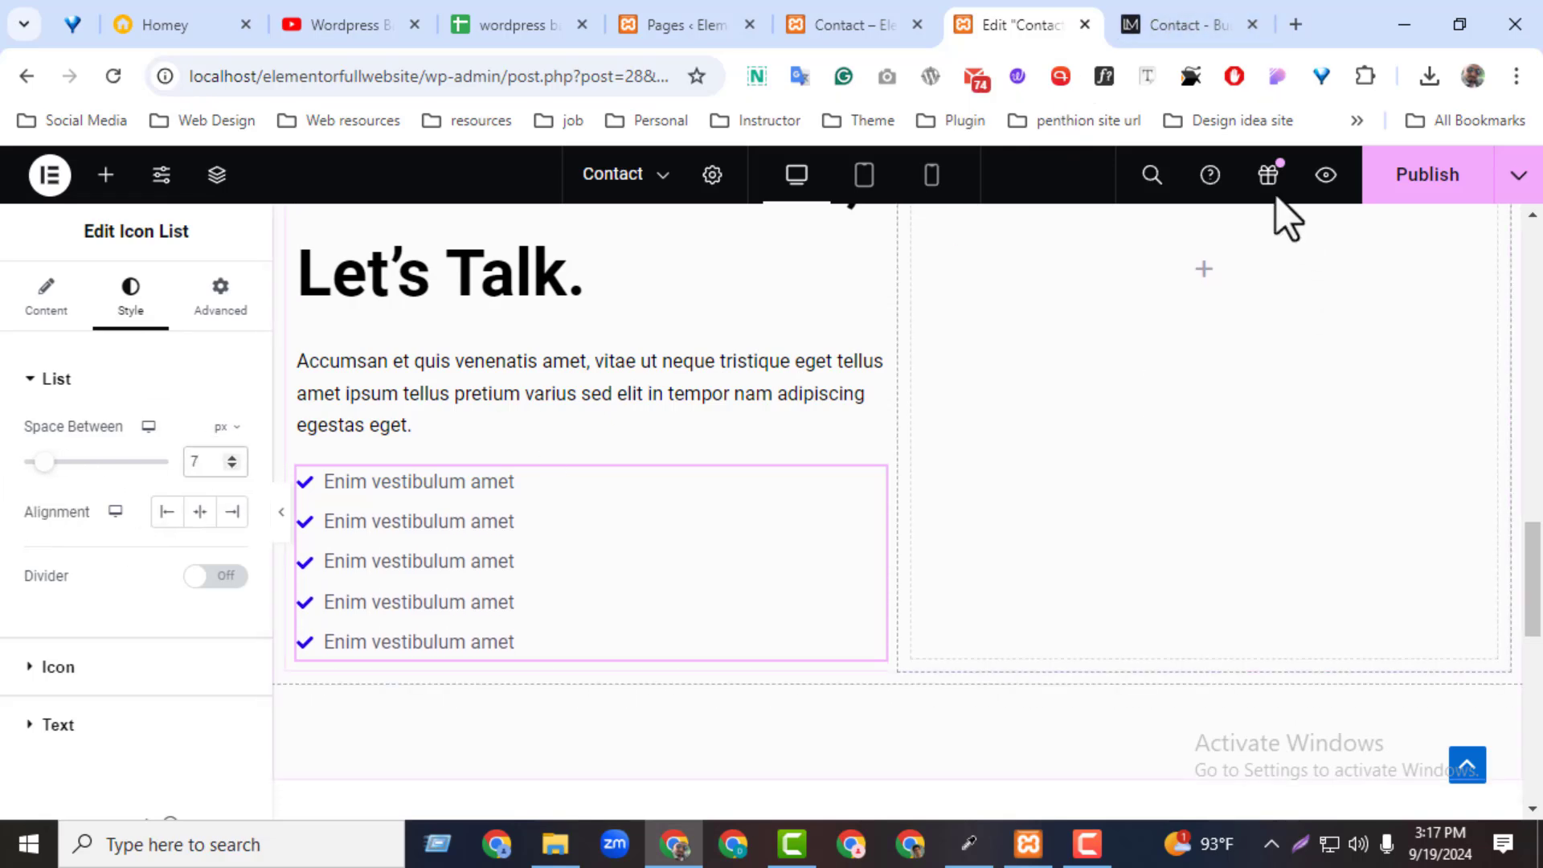
# - Copy "Sed senectus ultrices urna" from the reference page and paste it as the second list item's text in Elementor
pyautogui.click(1167, 29)
pyautogui.click(481, 367)
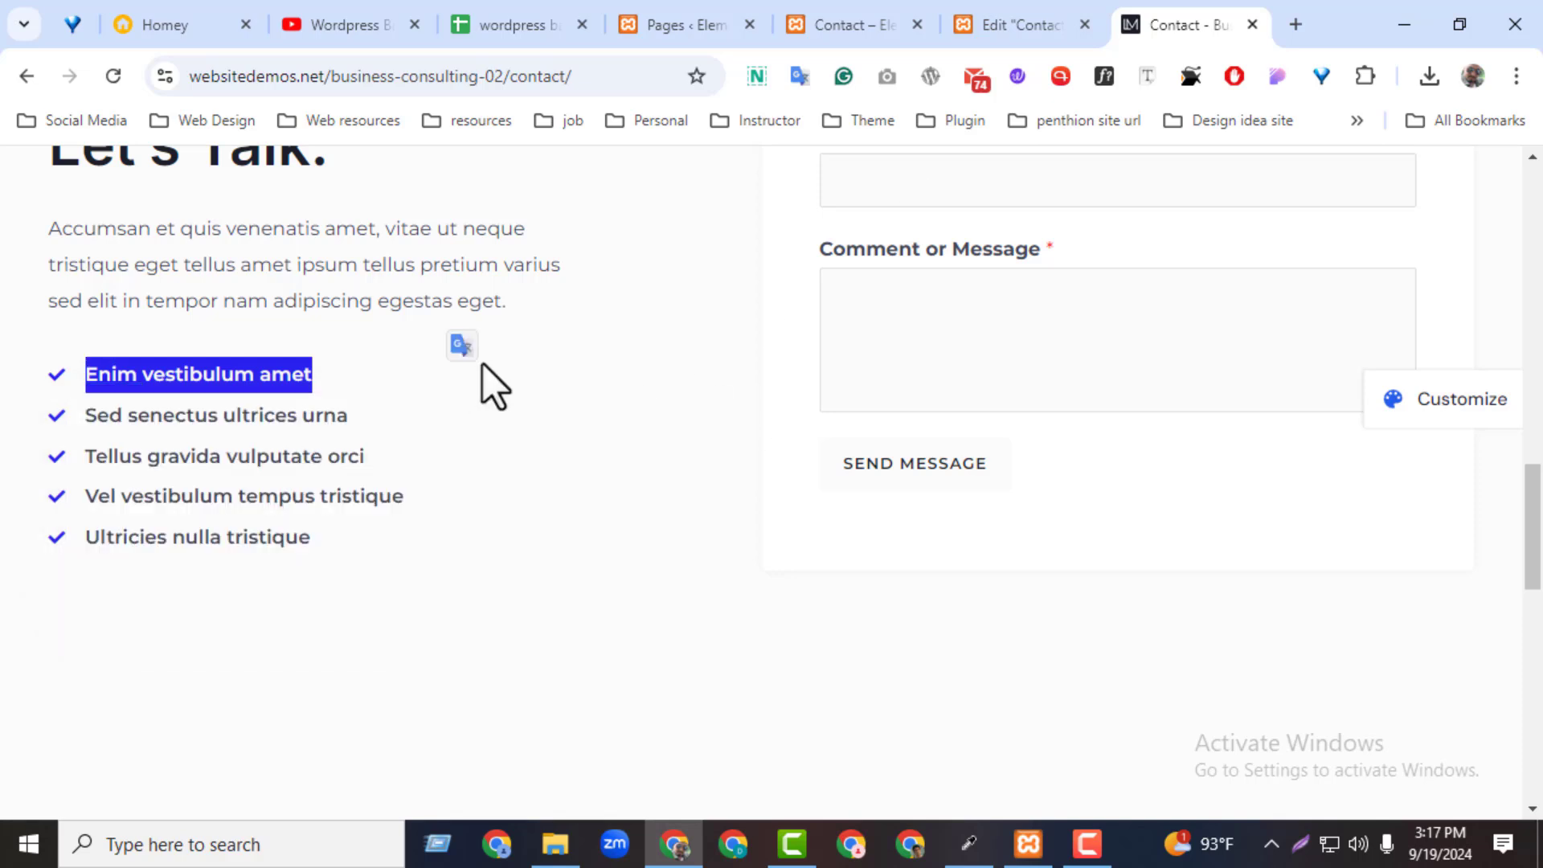
pyautogui.tripleClick(112, 417)
pyautogui.hotkey('ctrl', 'c')
pyautogui.click(1017, 25)
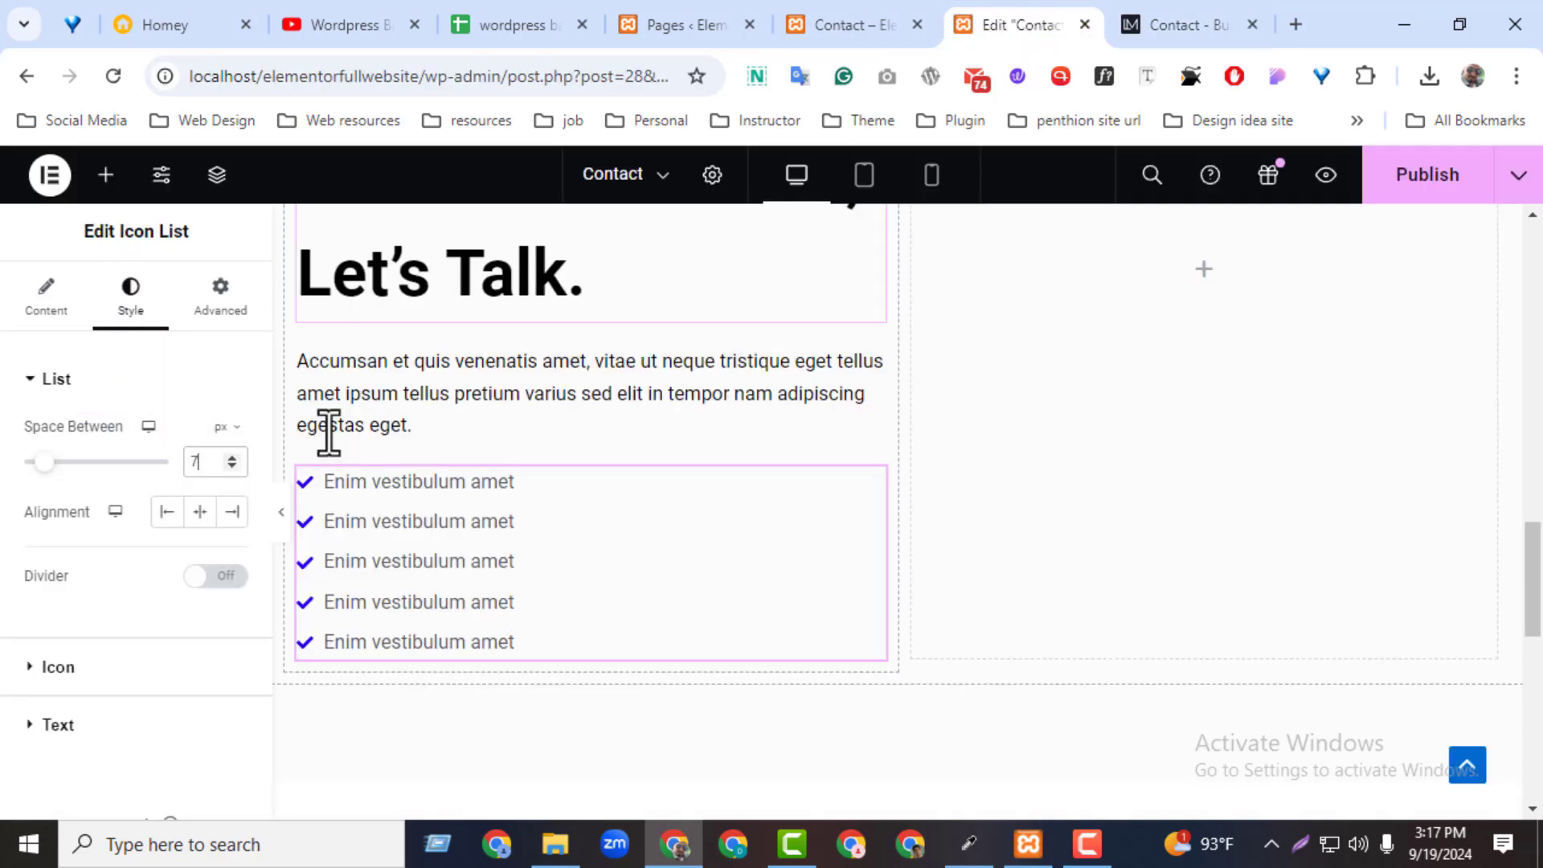
pyautogui.click(74, 315)
pyautogui.click(89, 584)
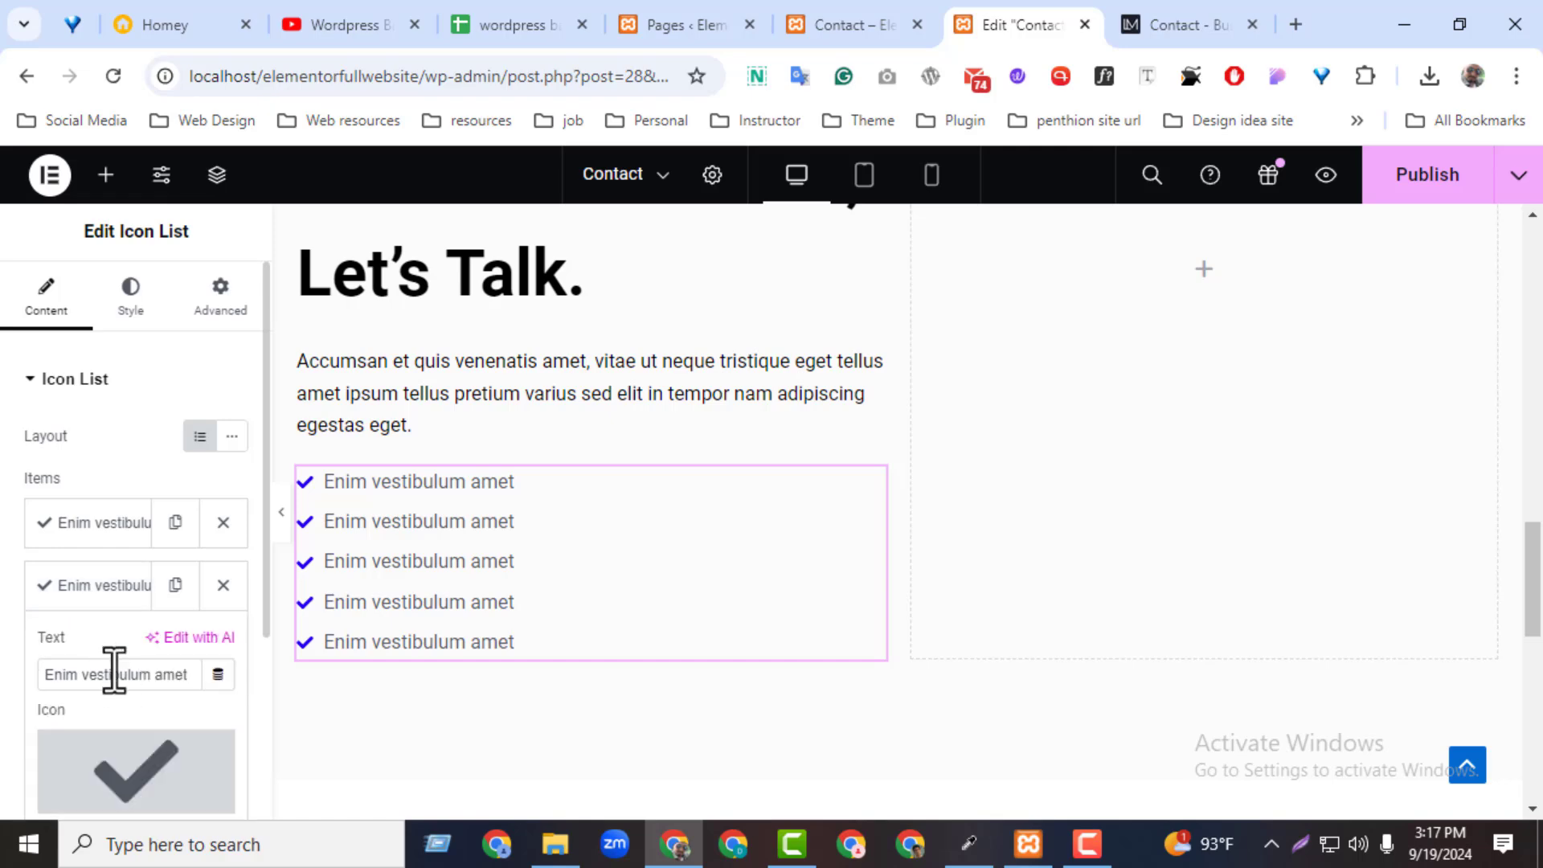
pyautogui.tripleClick(111, 678)
pyautogui.hotkey('ctrl', 'v')
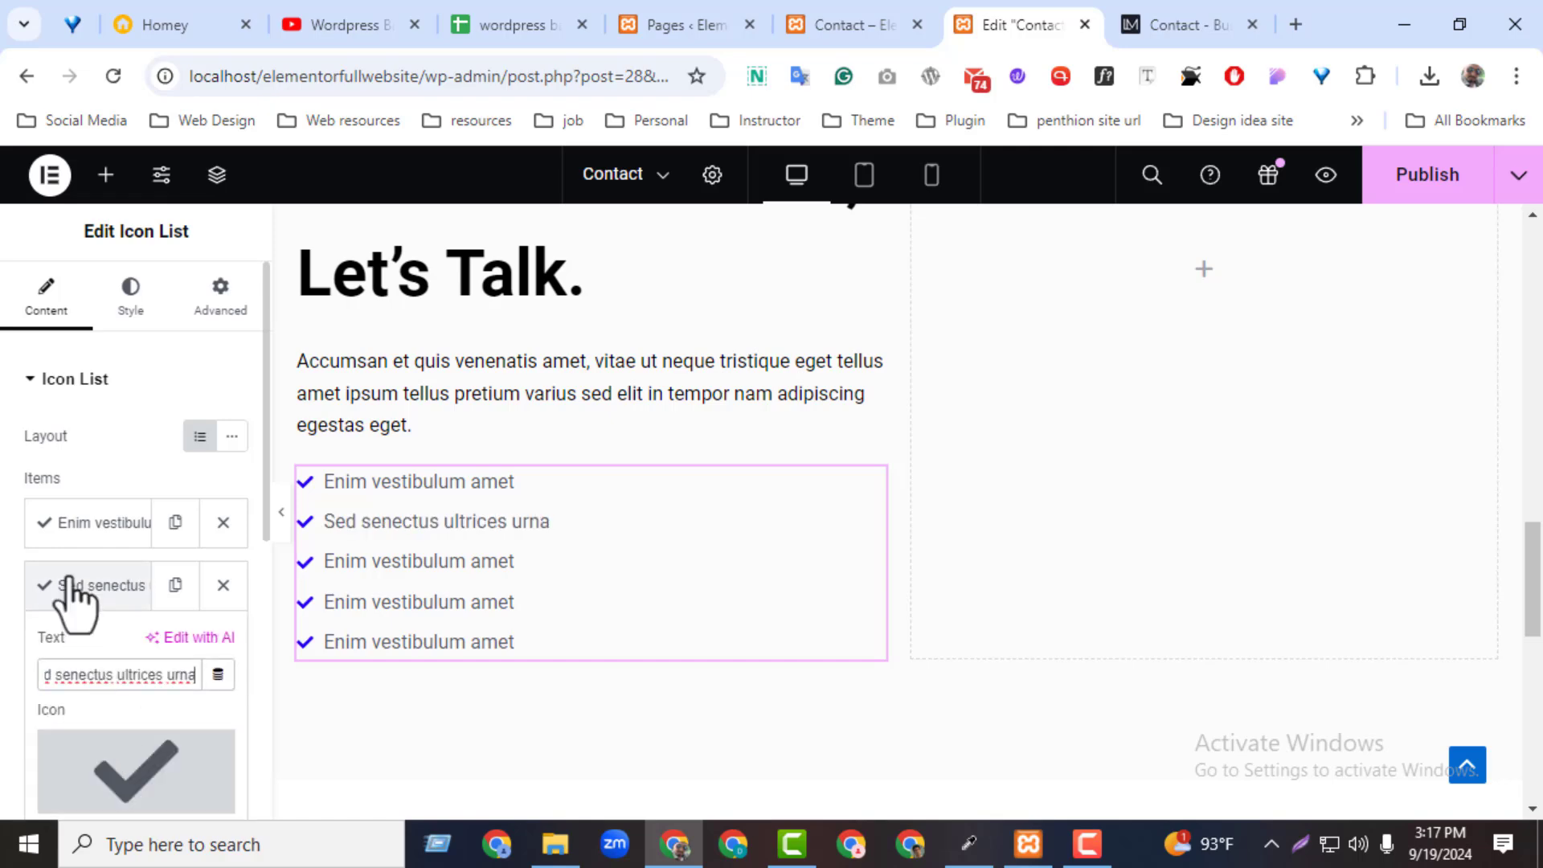
pyautogui.click(74, 589)
# - Copy "Vel vestibulum tempus tristique" from the reference page and paste it as the fourth list item's text in Elementor
pyautogui.click(1206, 25)
pyautogui.click(370, 693)
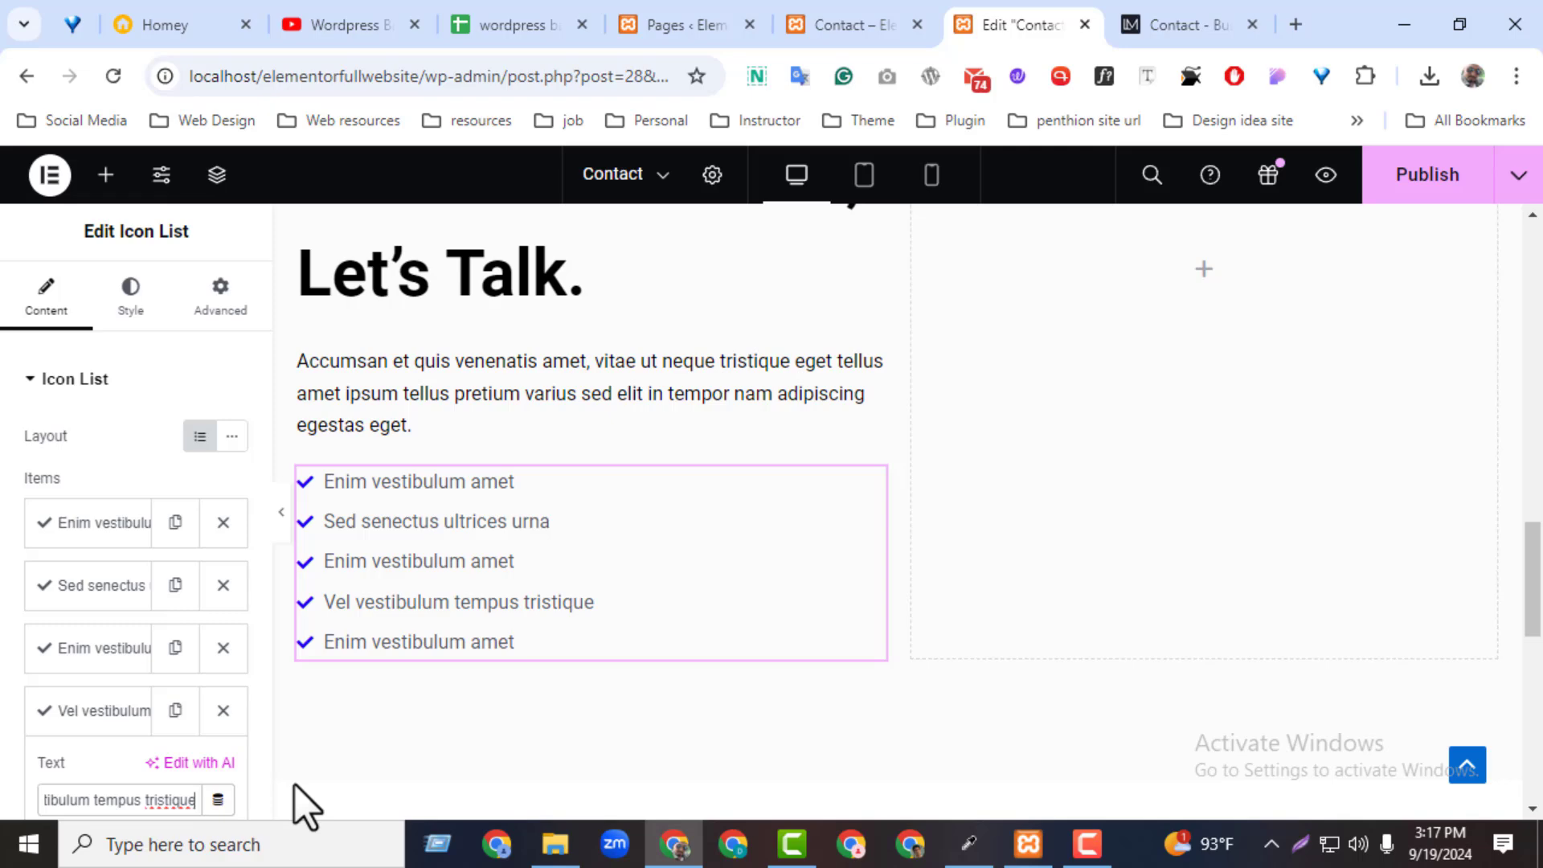
pyautogui.scroll(-5, 527, 677)
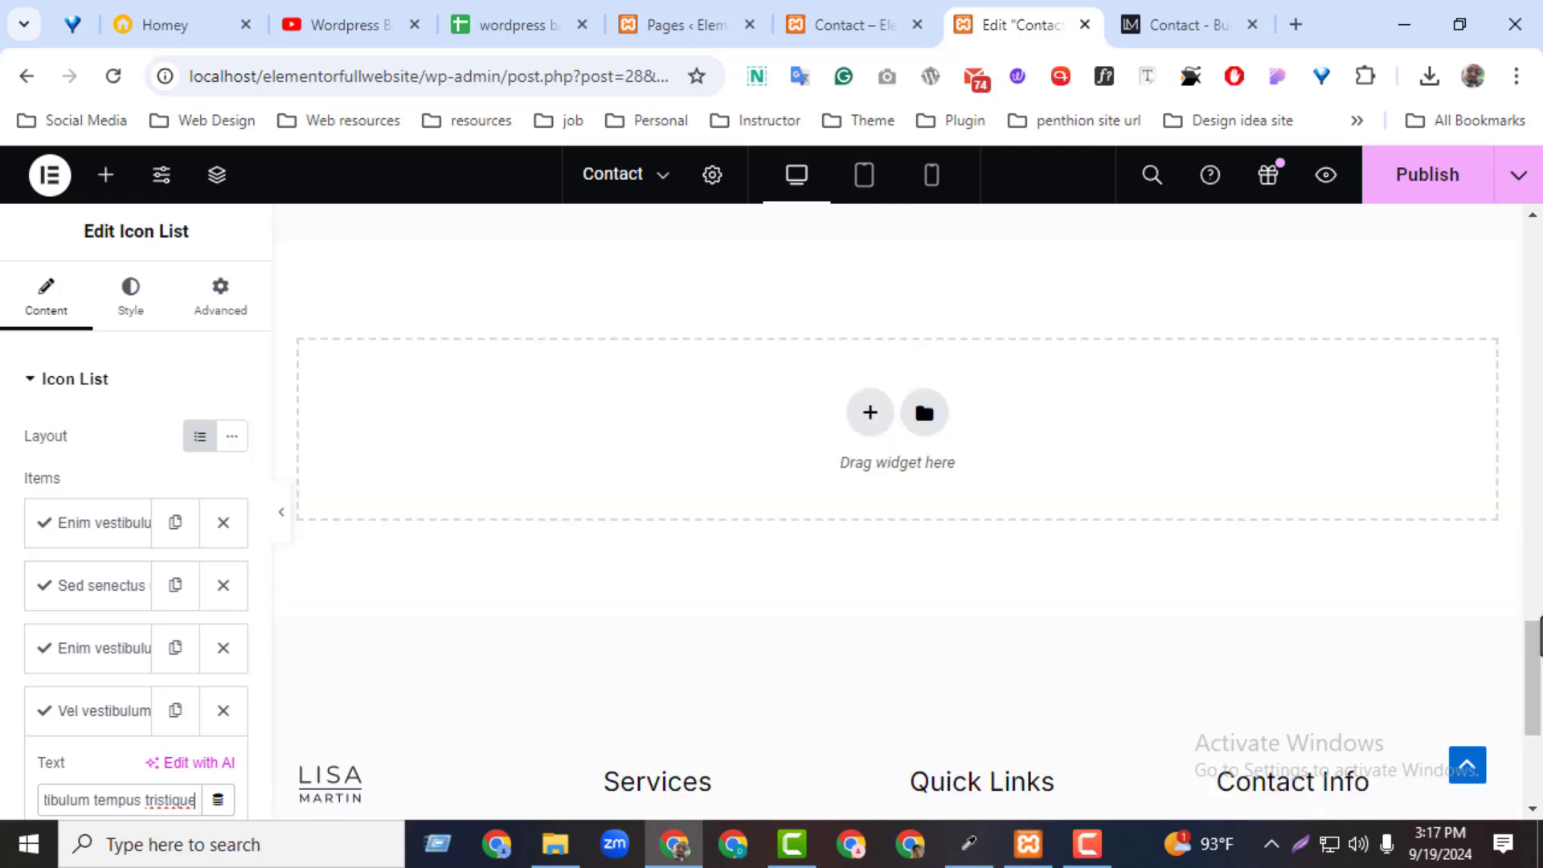
pyautogui.scroll(5, 1218, 241)
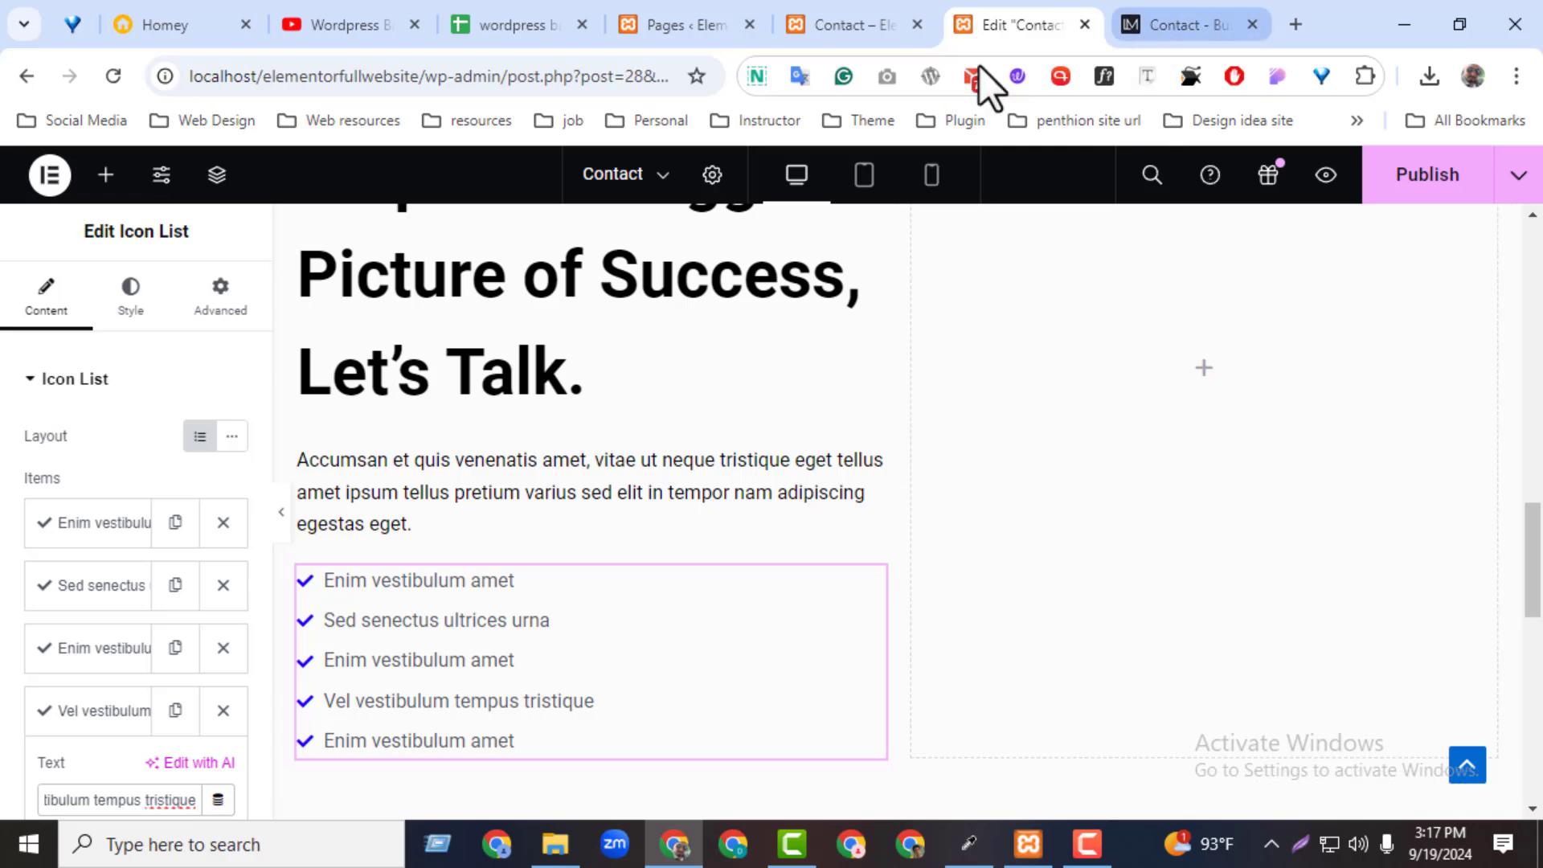
# - Check the reference page's contact form, then find the Form widget in Elementor by searching for "form" and add it to the empty second column
pyautogui.click(1230, 22)
pyautogui.scroll(6, 1511, 442)
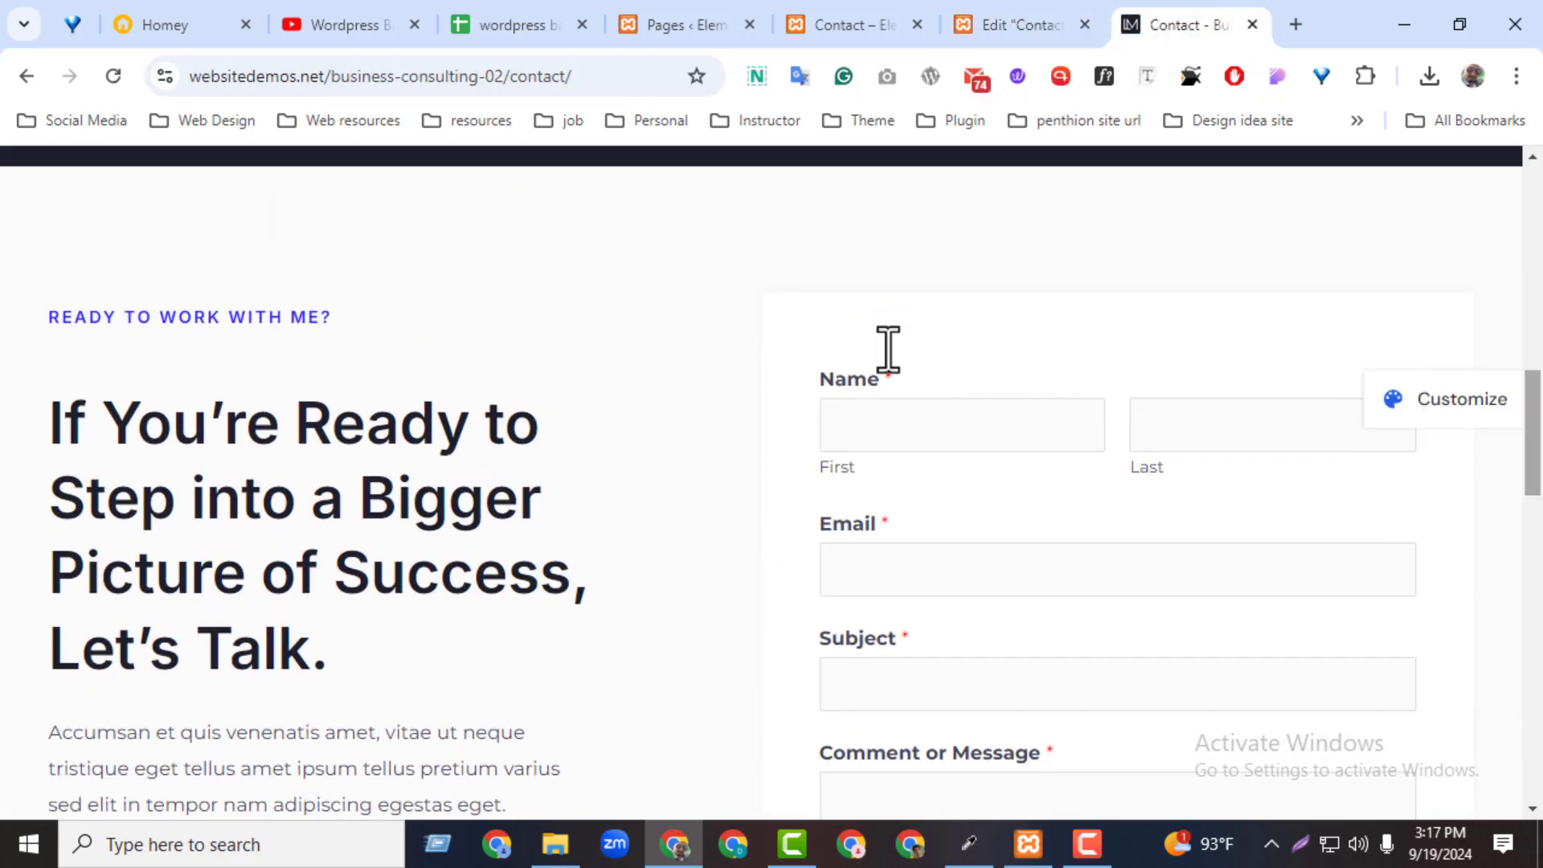
pyautogui.click(1013, 18)
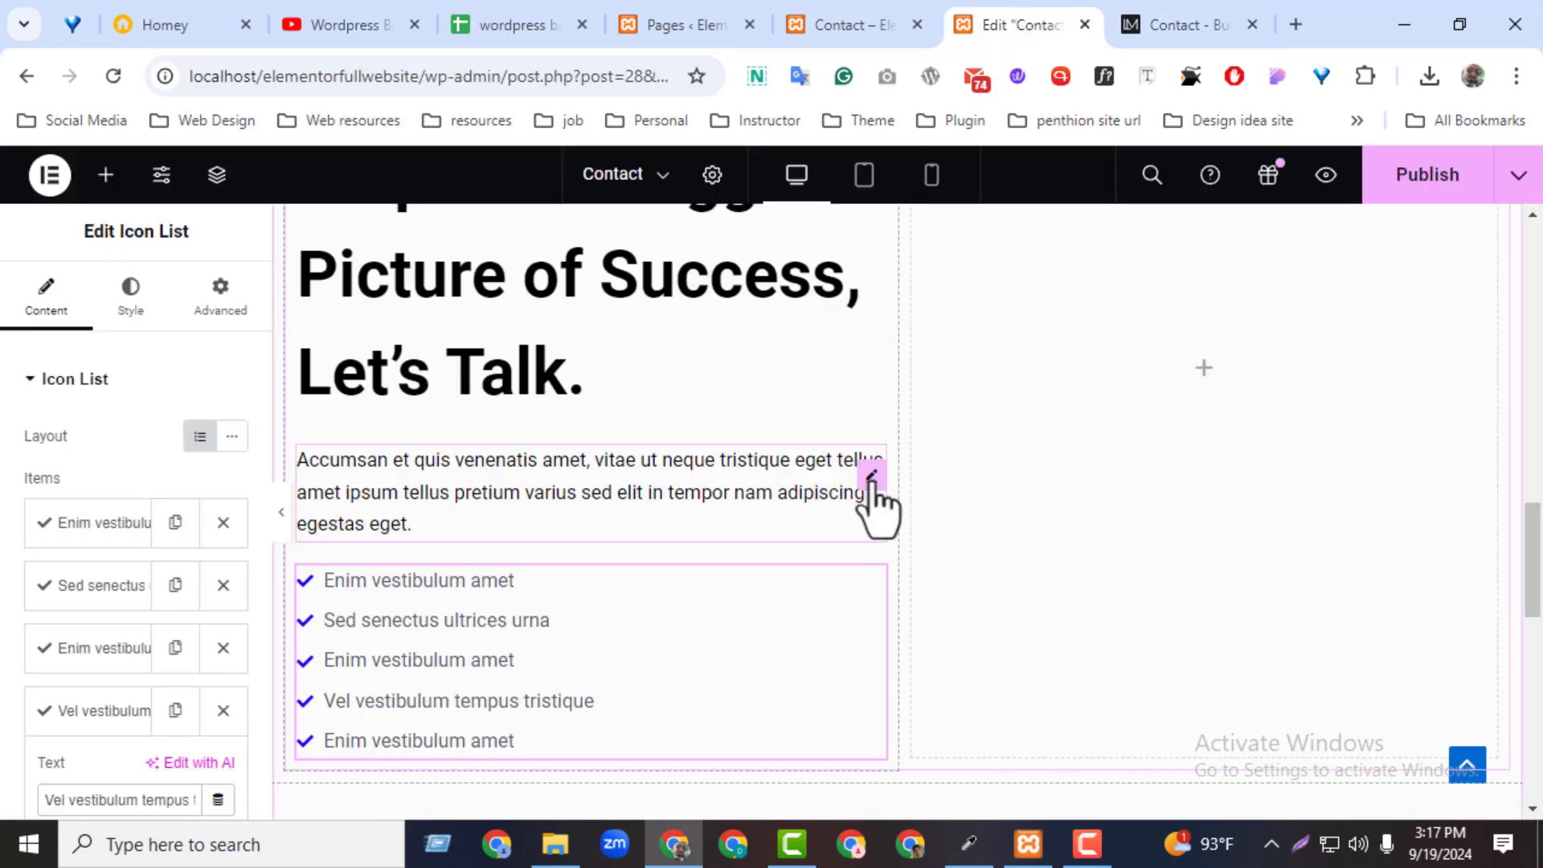
pyautogui.scroll(3, 1537, 554)
pyautogui.moveTo(1537, 555); pyautogui.dragTo(1537, 527)
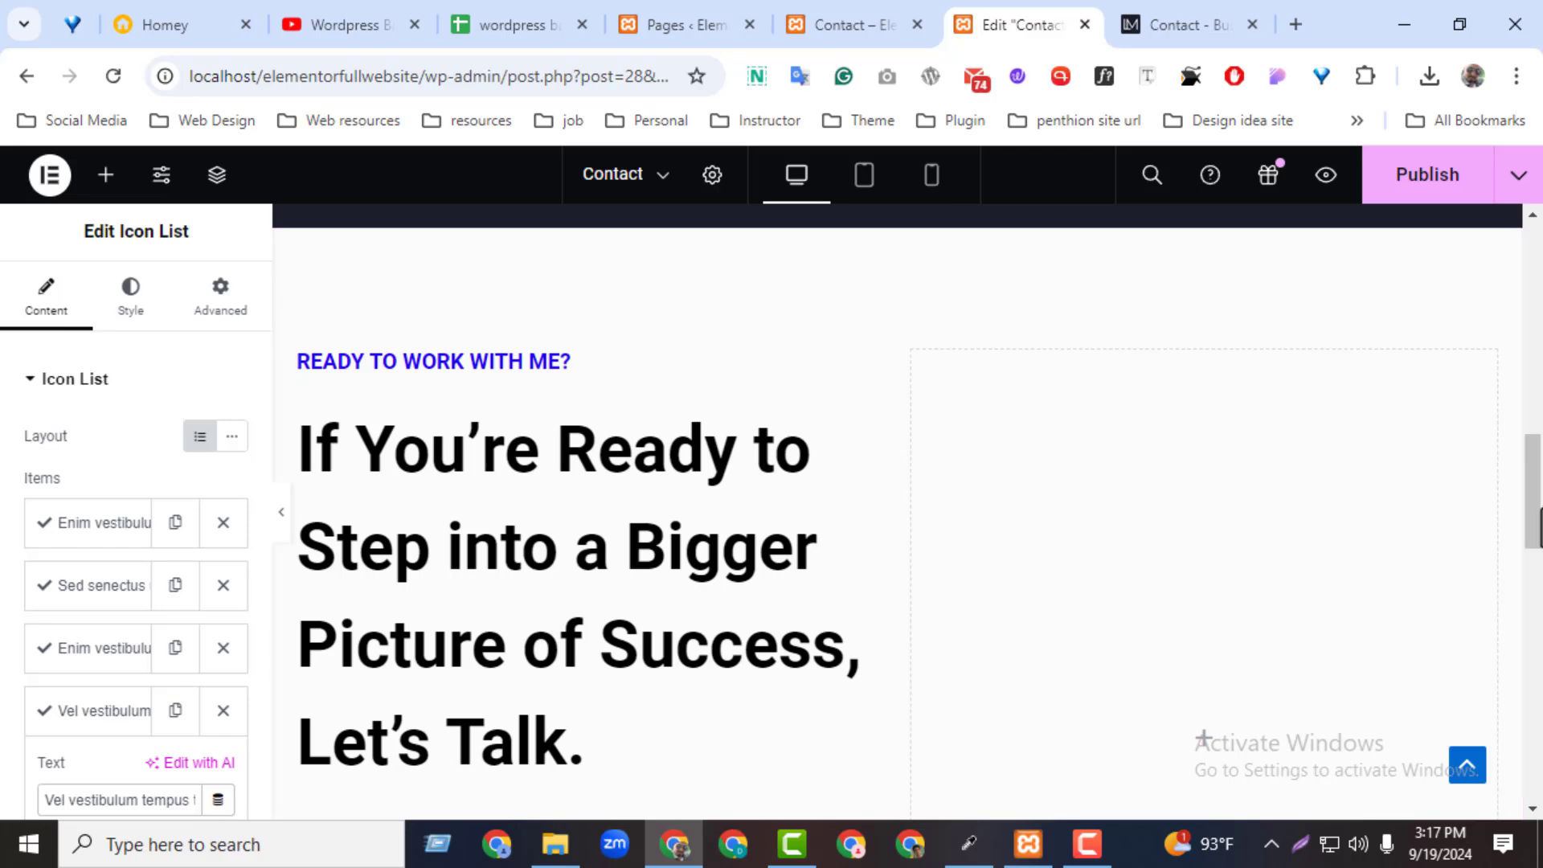
pyautogui.click(1203, 726)
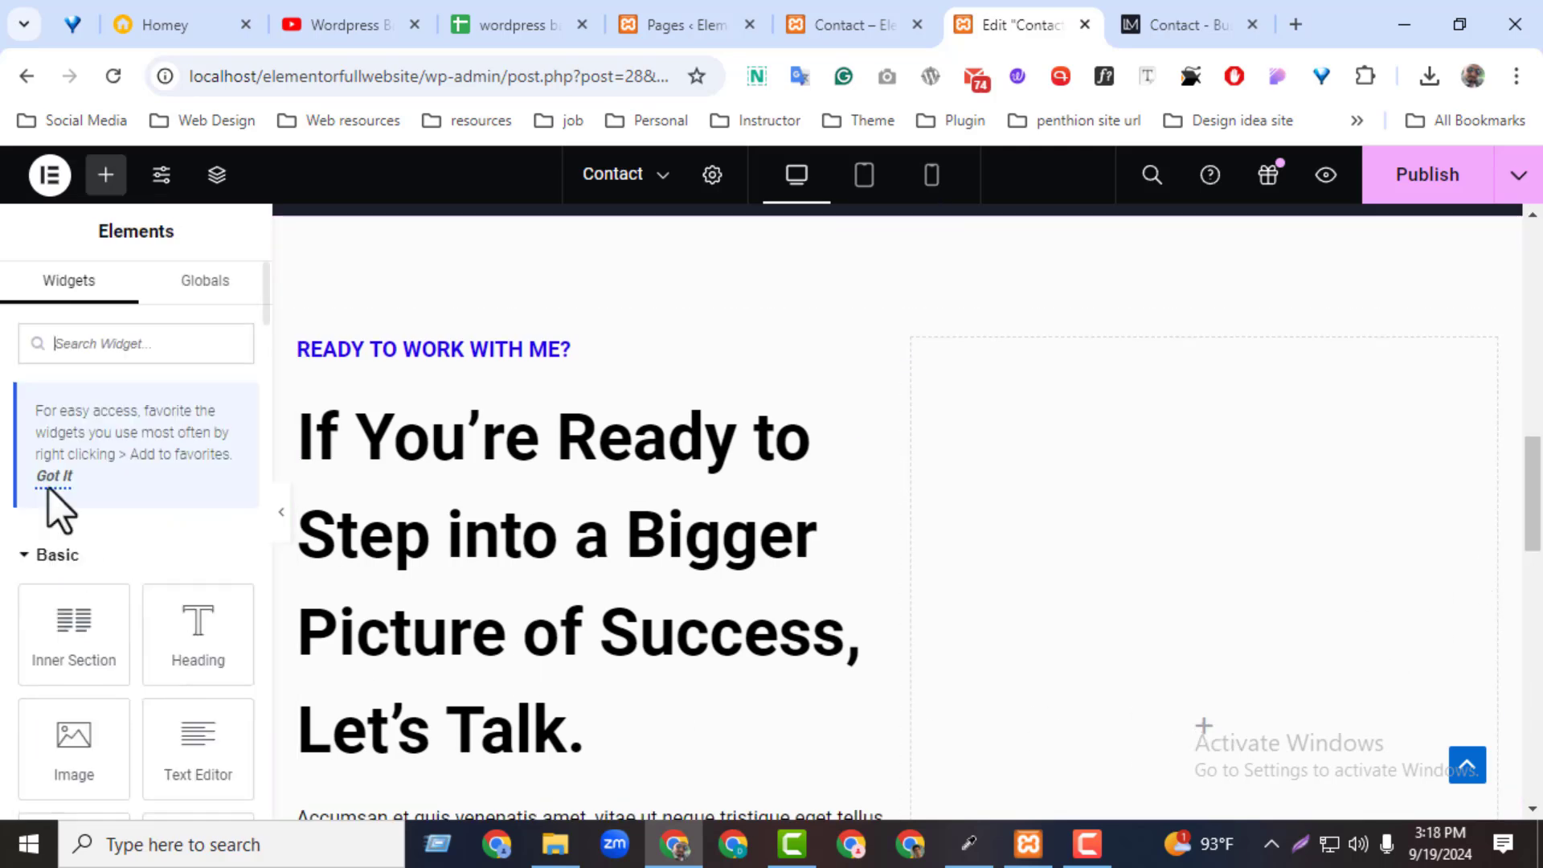
pyautogui.write('form')
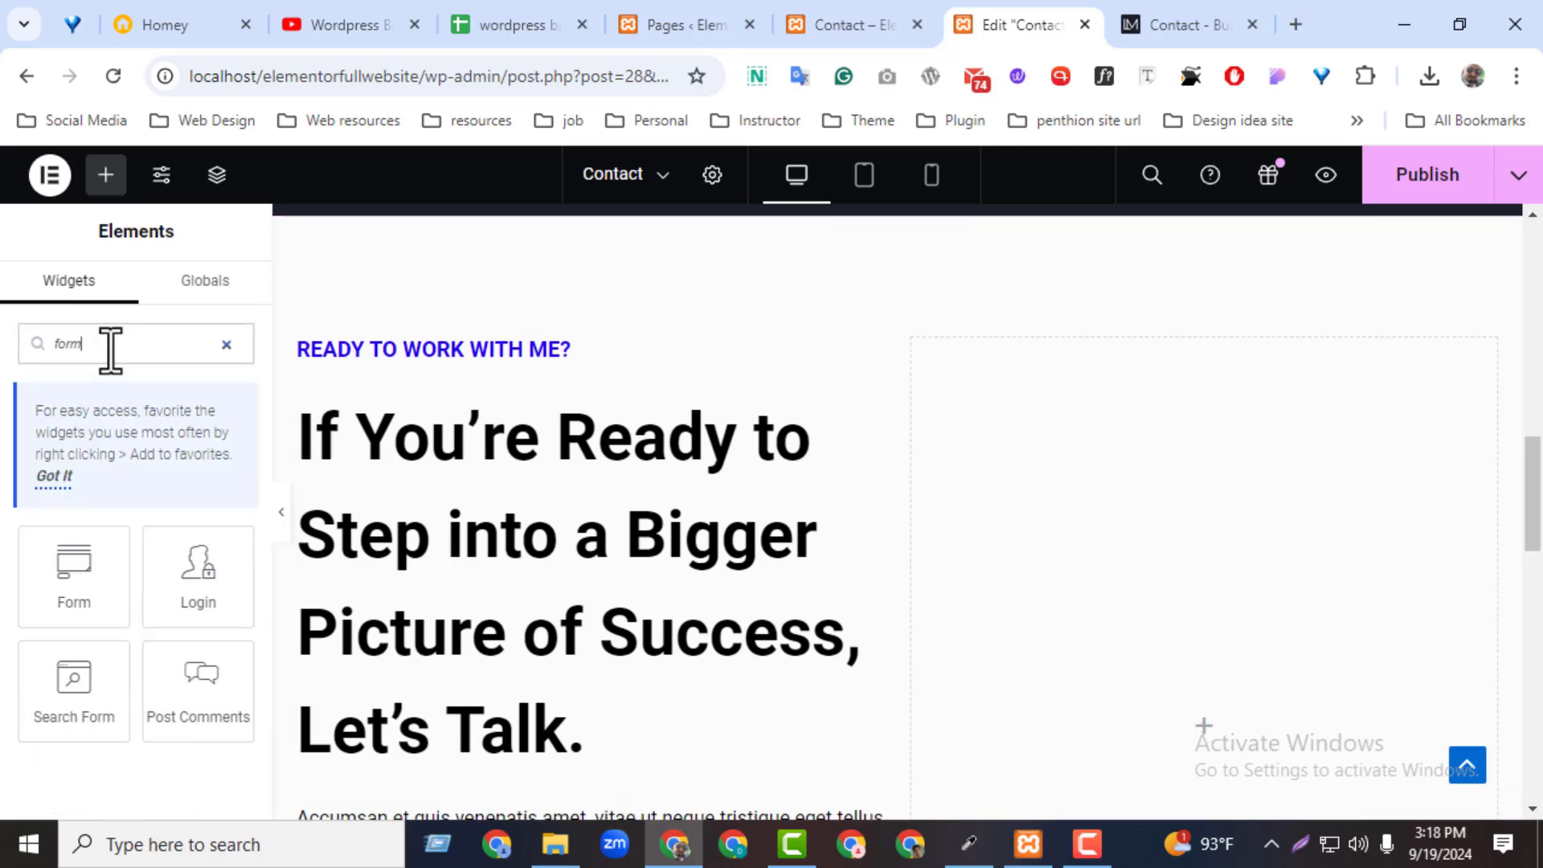
pyautogui.moveTo(74, 572); pyautogui.dragTo(1082, 614)
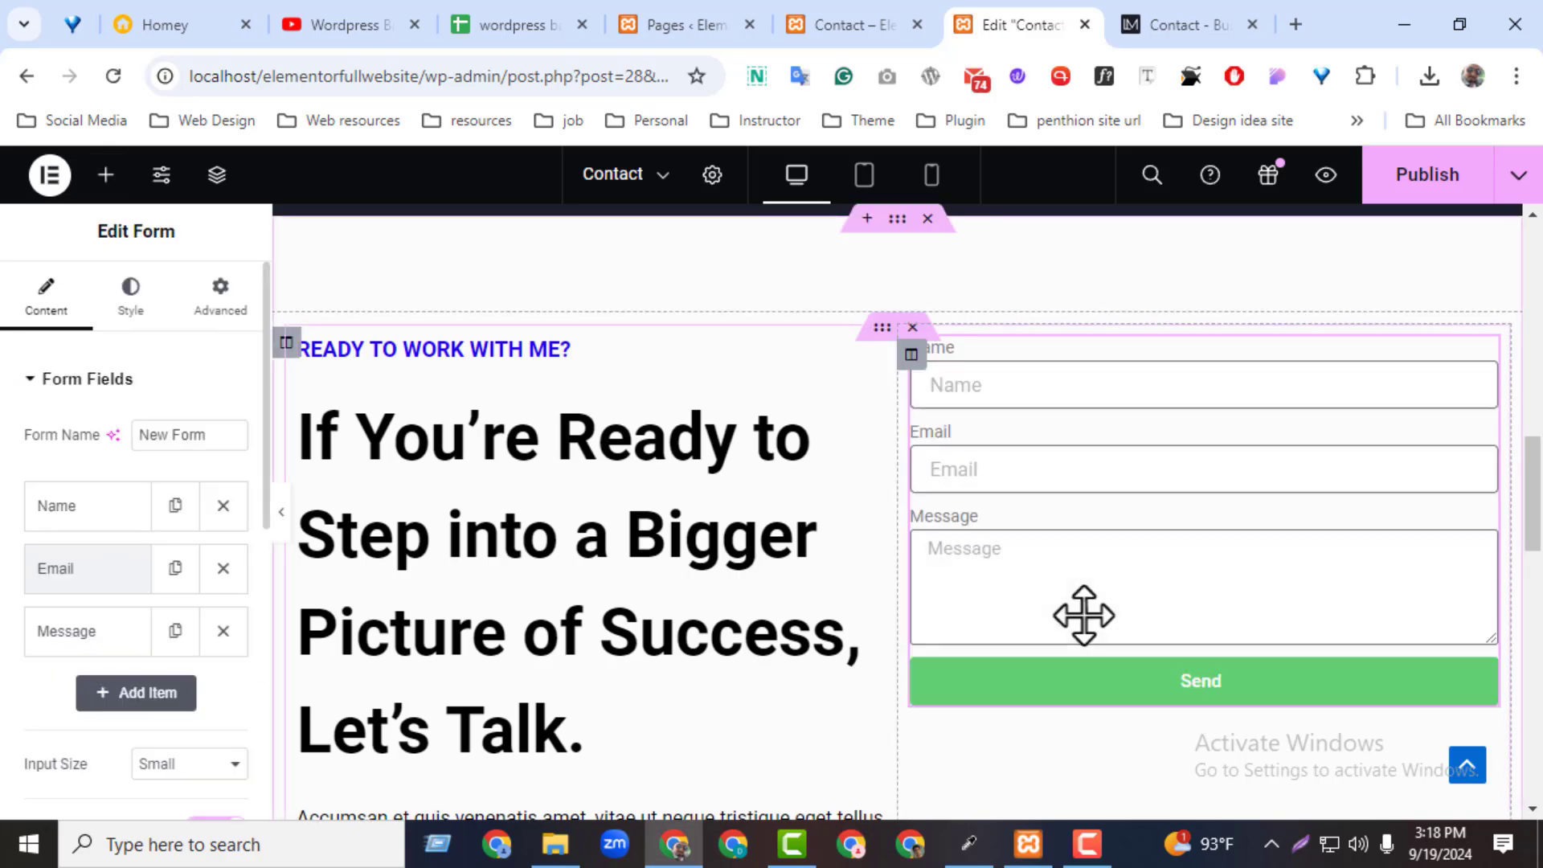
# - Review the reference form's fields and duplicate the Name field in the Elementor form to allow for first and last name
pyautogui.click(1171, 19)
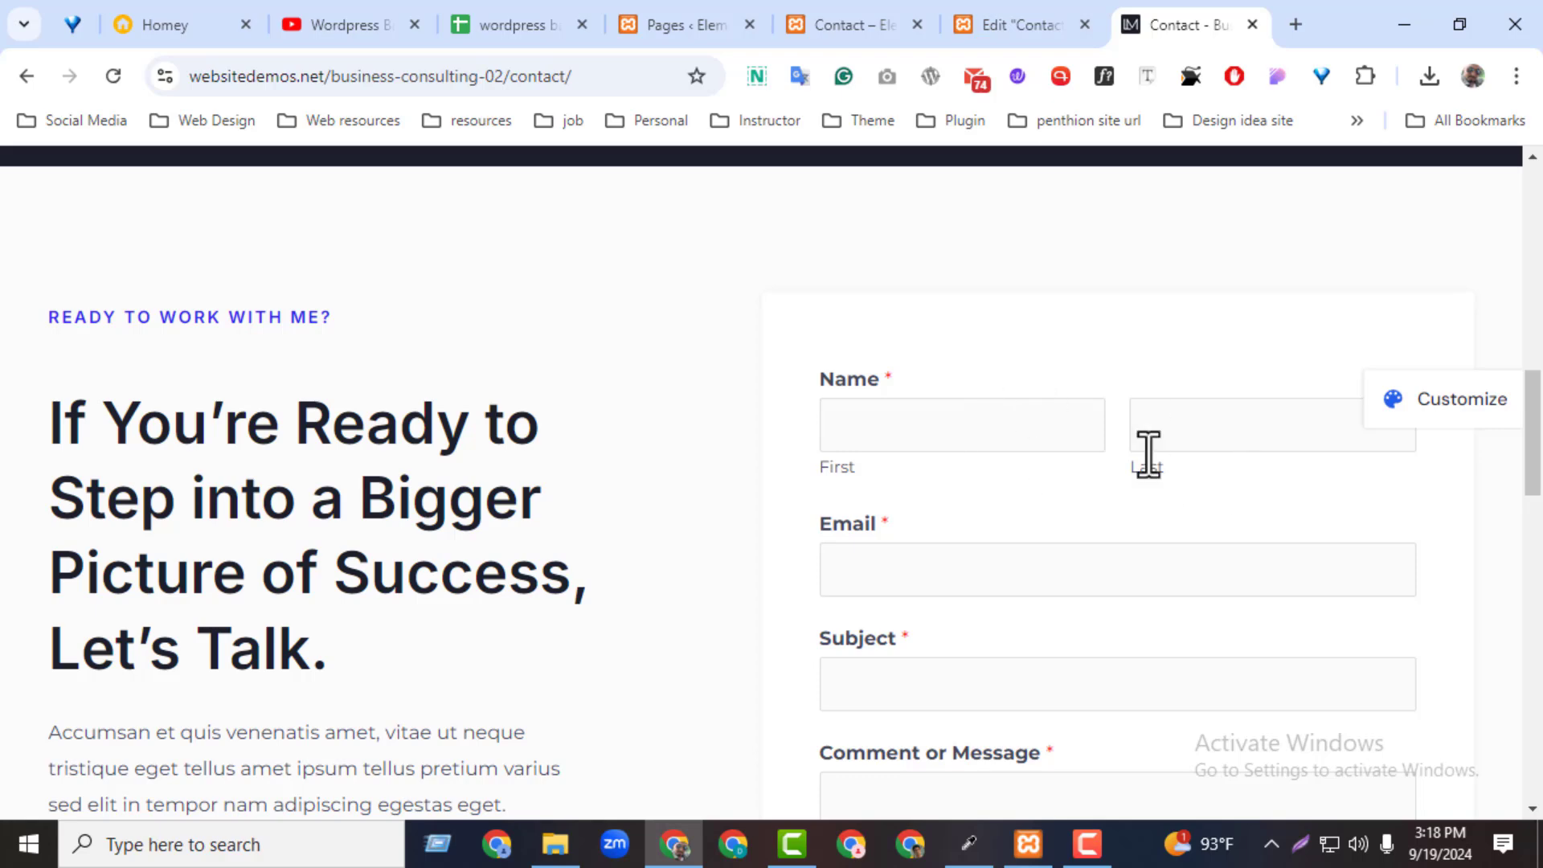
pyautogui.scroll(-2, 1471, 478)
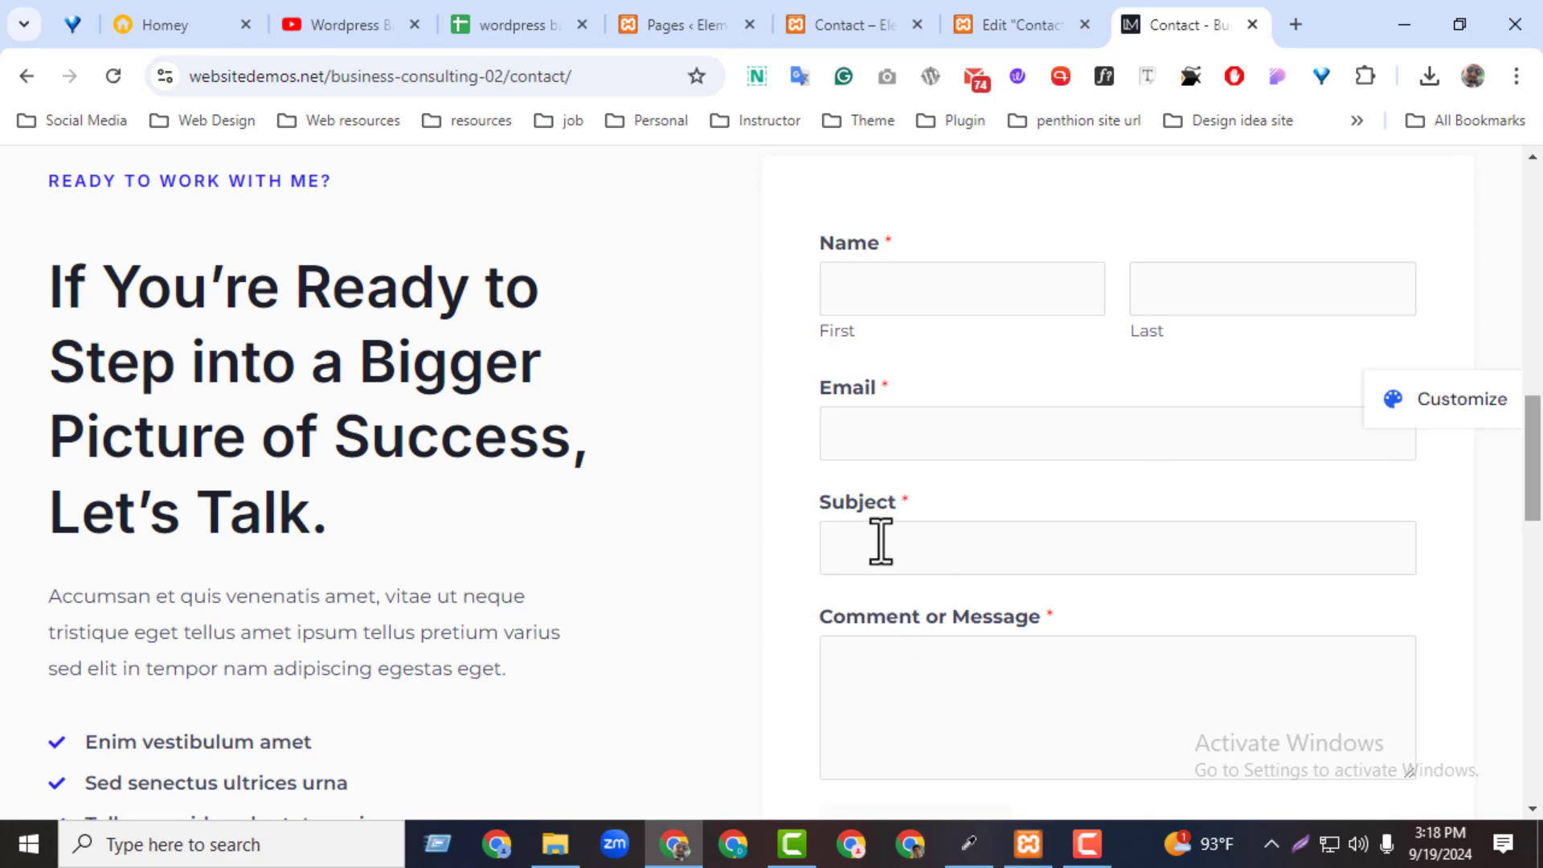
pyautogui.click(1025, 35)
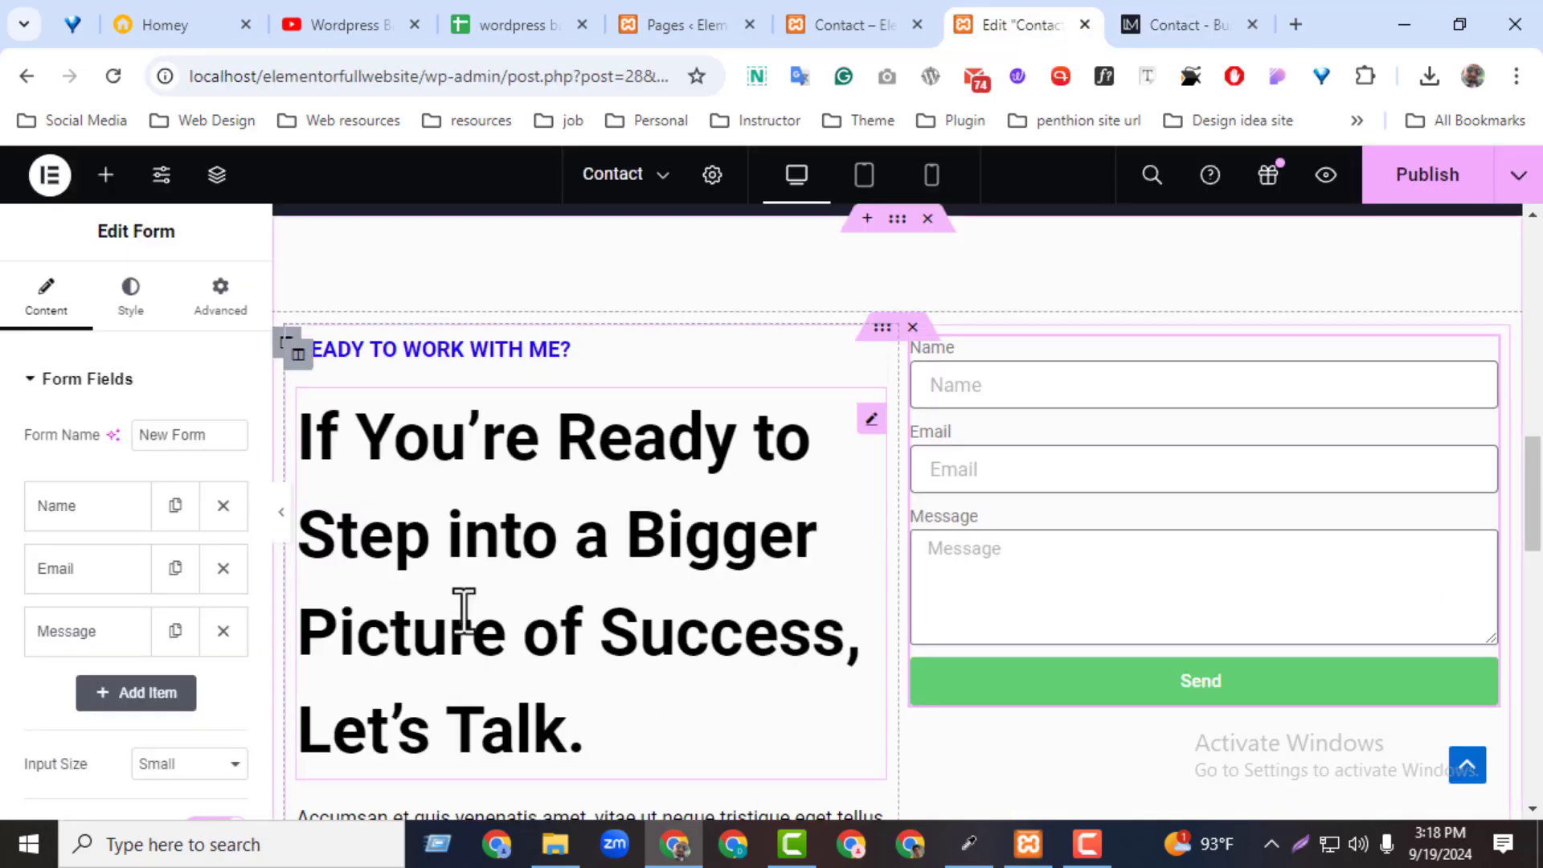
pyautogui.click(175, 506)
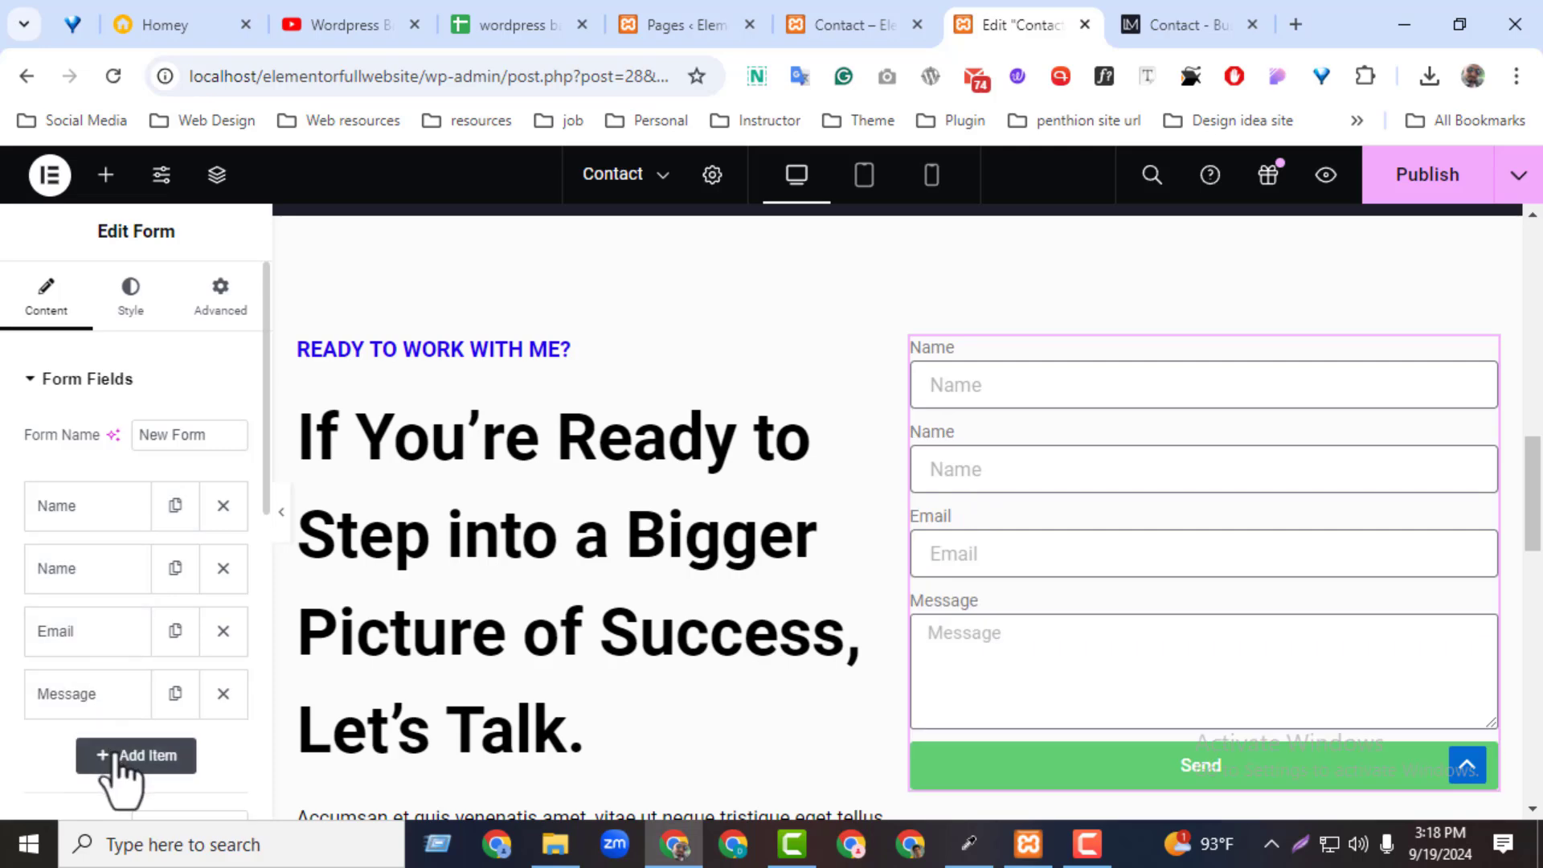
# - Compare with the reference form, label the first Name field "First Name" and clear its placeholder
pyautogui.click(103, 519)
pyautogui.click(1254, 26)
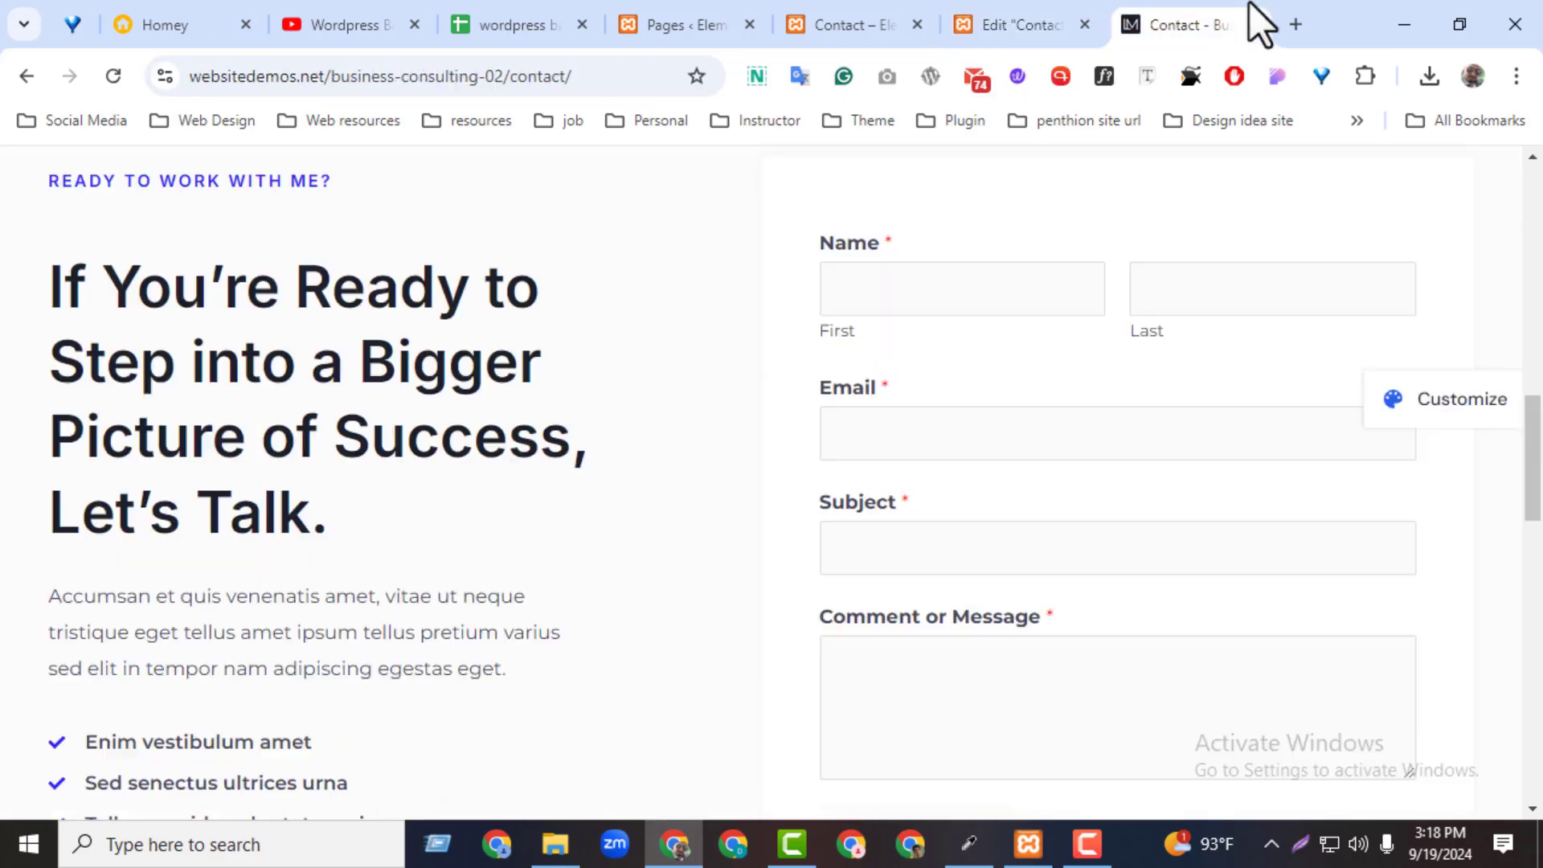
pyautogui.click(1002, 31)
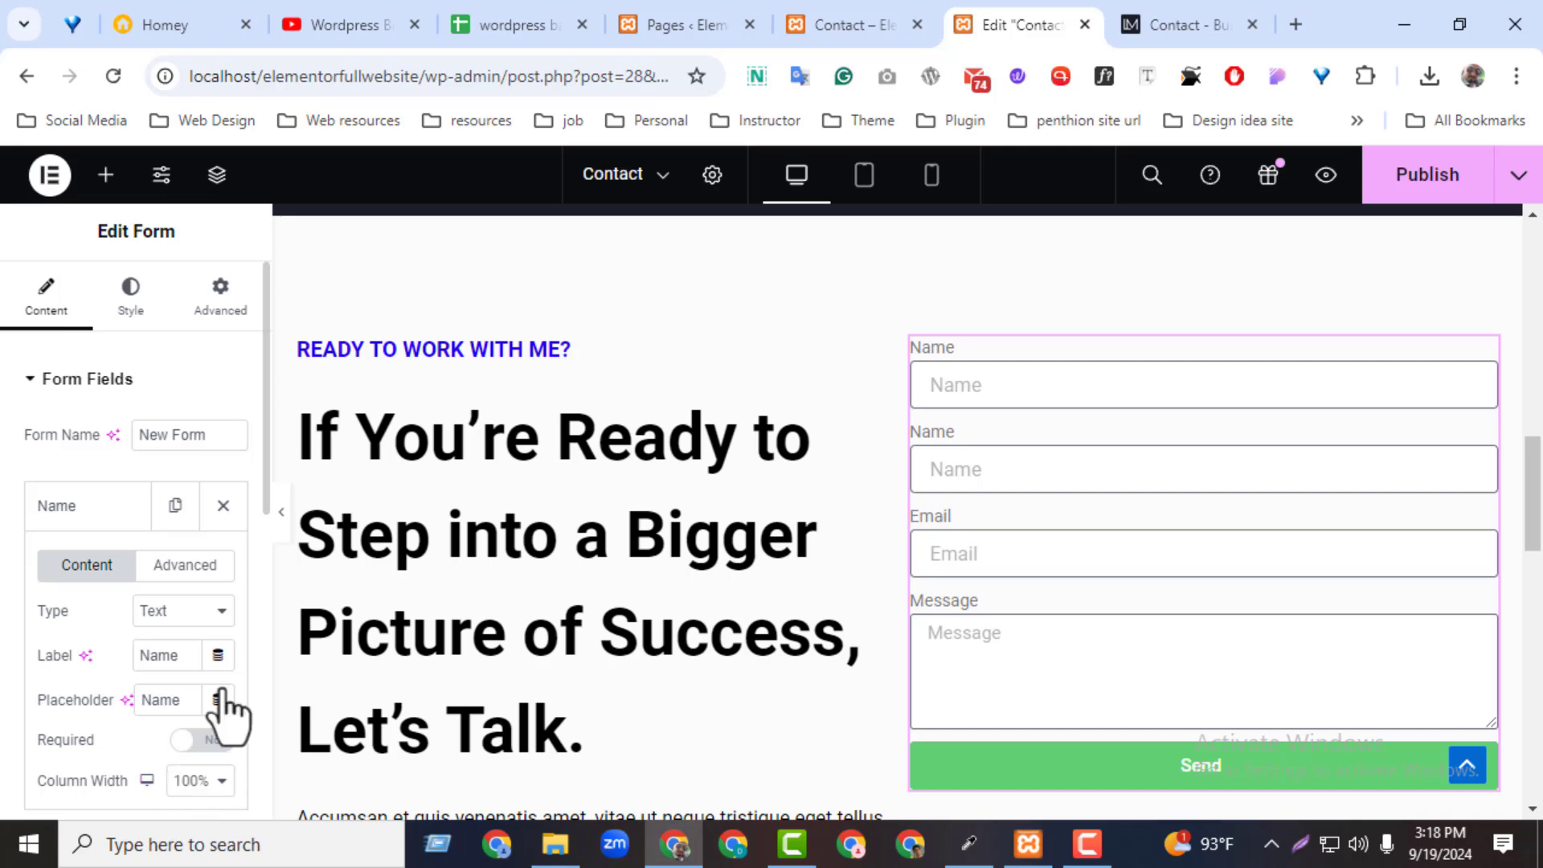
pyautogui.scroll(-2, 262, 508)
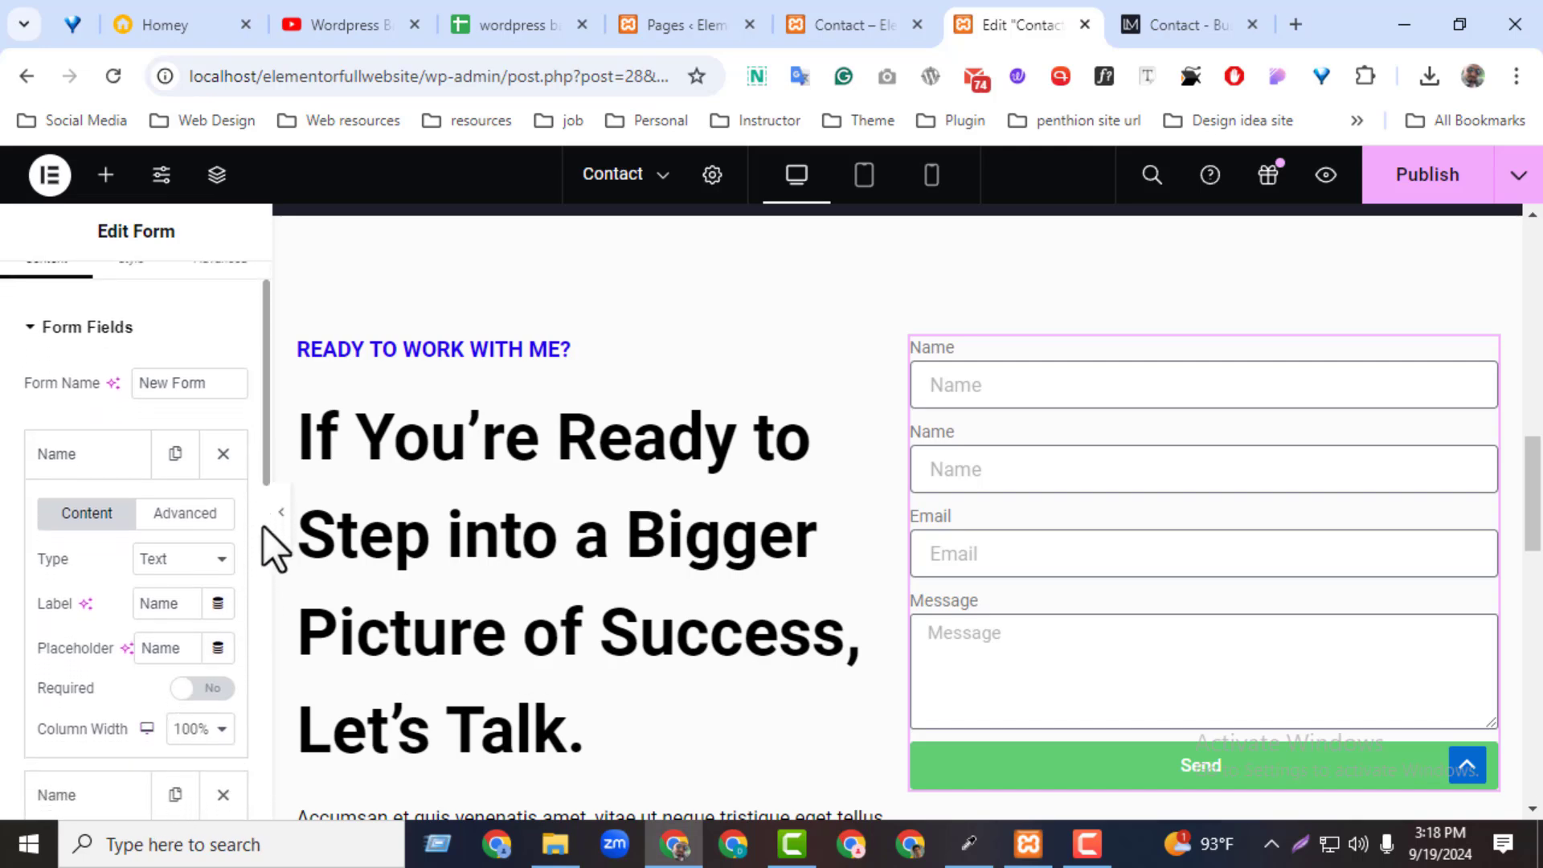
pyautogui.scroll(-2, 258, 556)
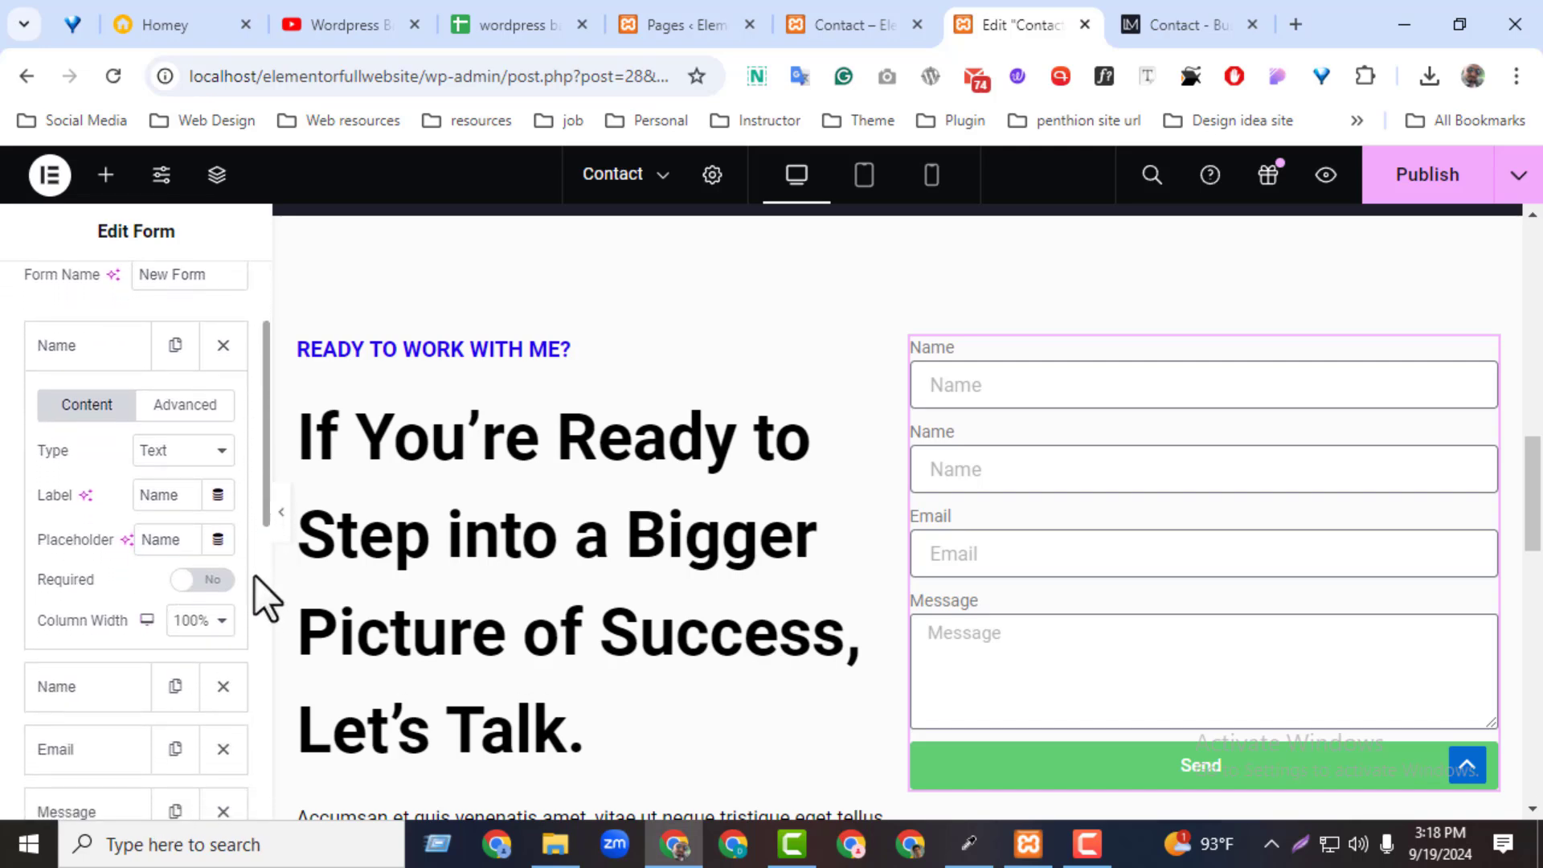
pyautogui.click(1183, 22)
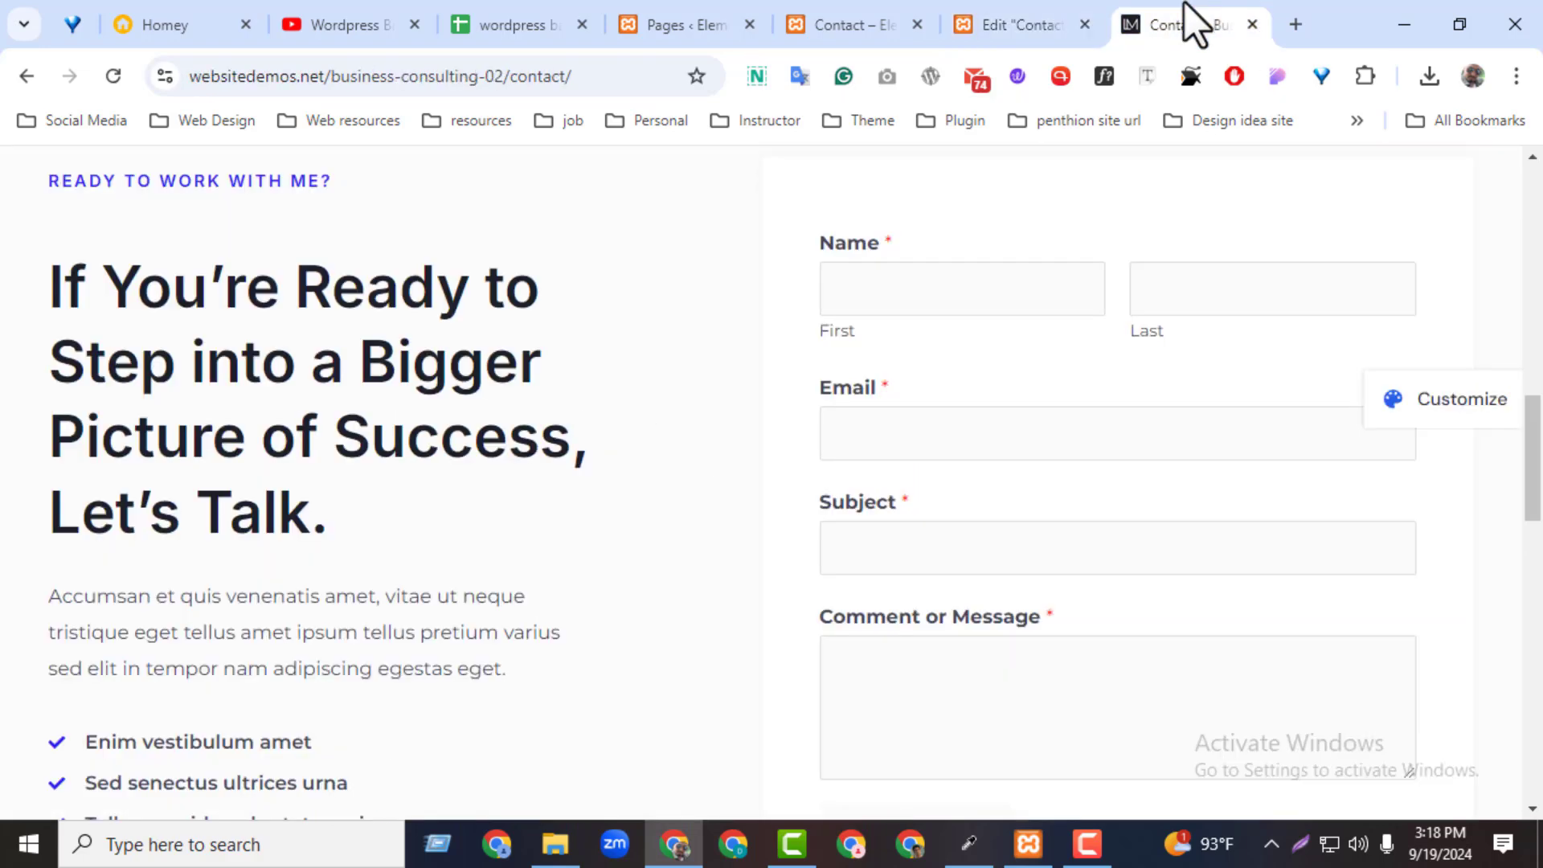
pyautogui.click(1023, 25)
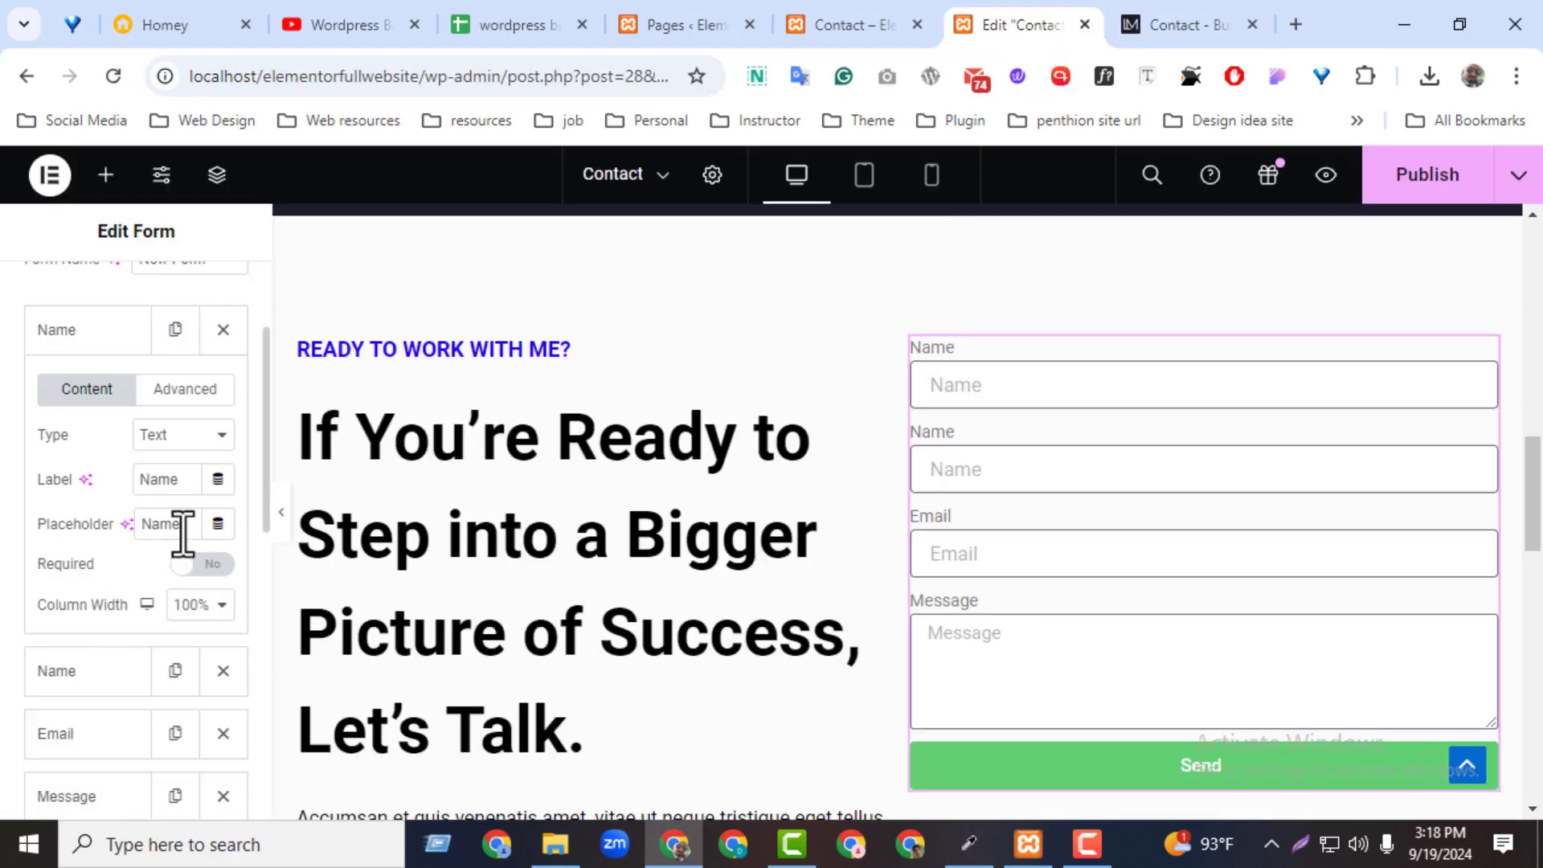
pyautogui.press('BackSpace')
pyautogui.click(156, 485)
pyautogui.write('F')
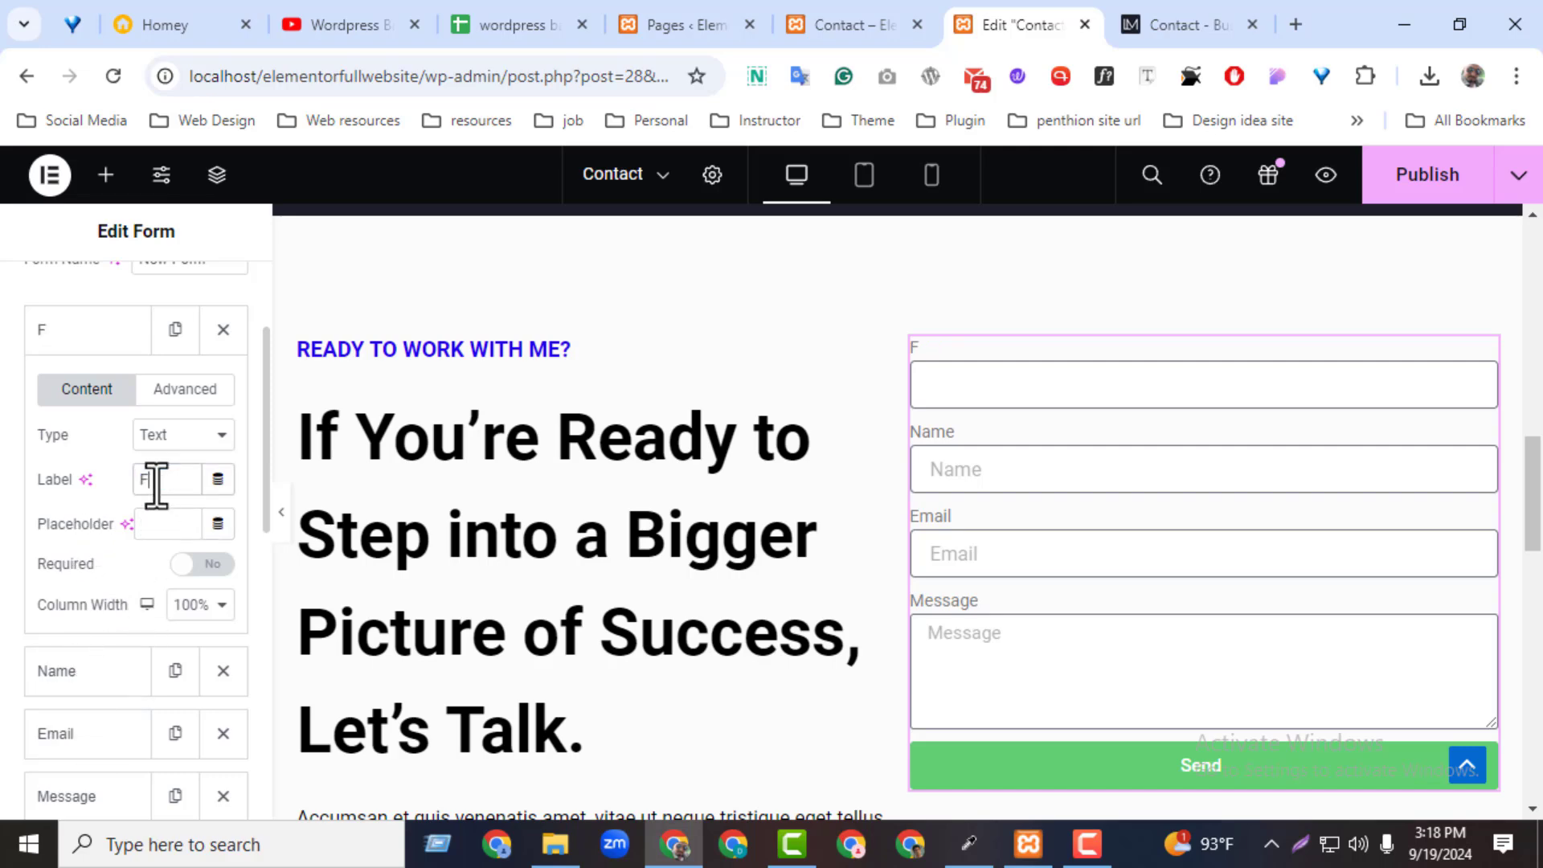
pyautogui.write('irst Name')
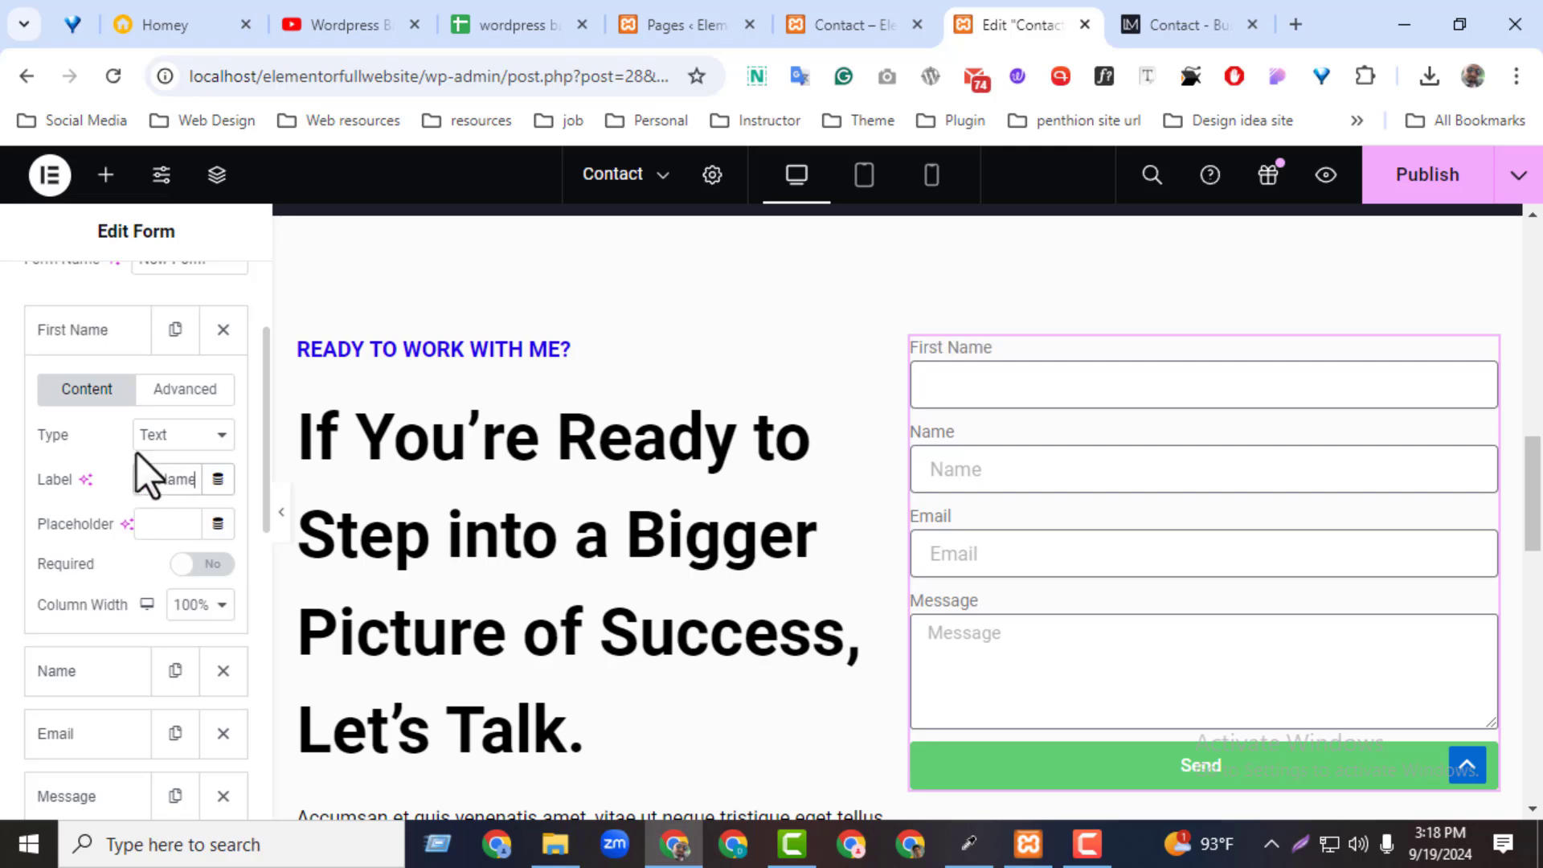
pyautogui.click(95, 341)
# - Label the second Name field "Last Name" and clear its placeholder
pyautogui.click(96, 398)
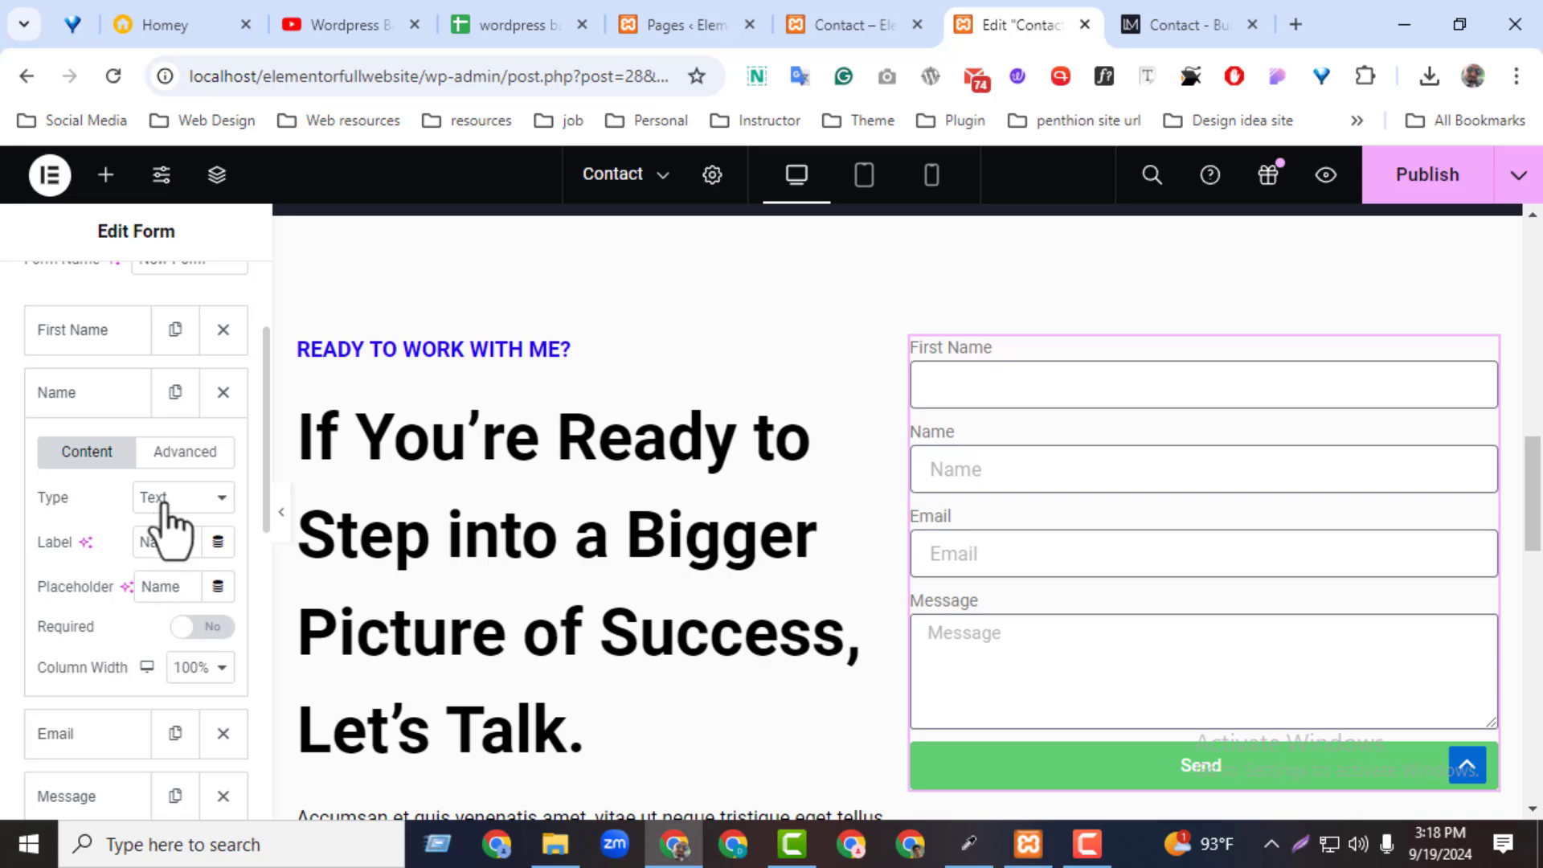
pyautogui.write('Last Name')
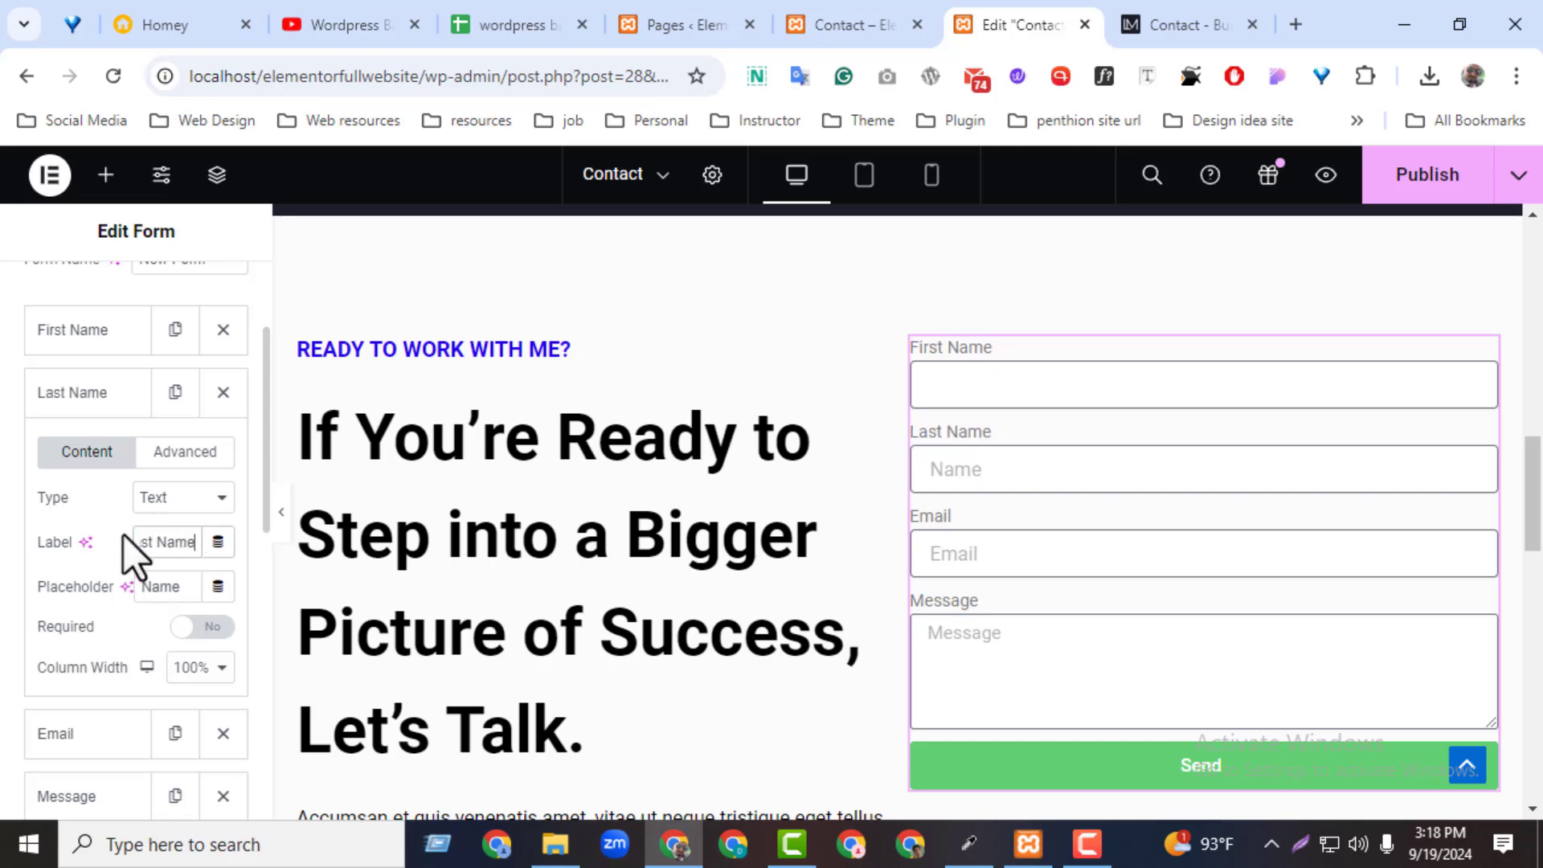
pyautogui.doubleClick(160, 586)
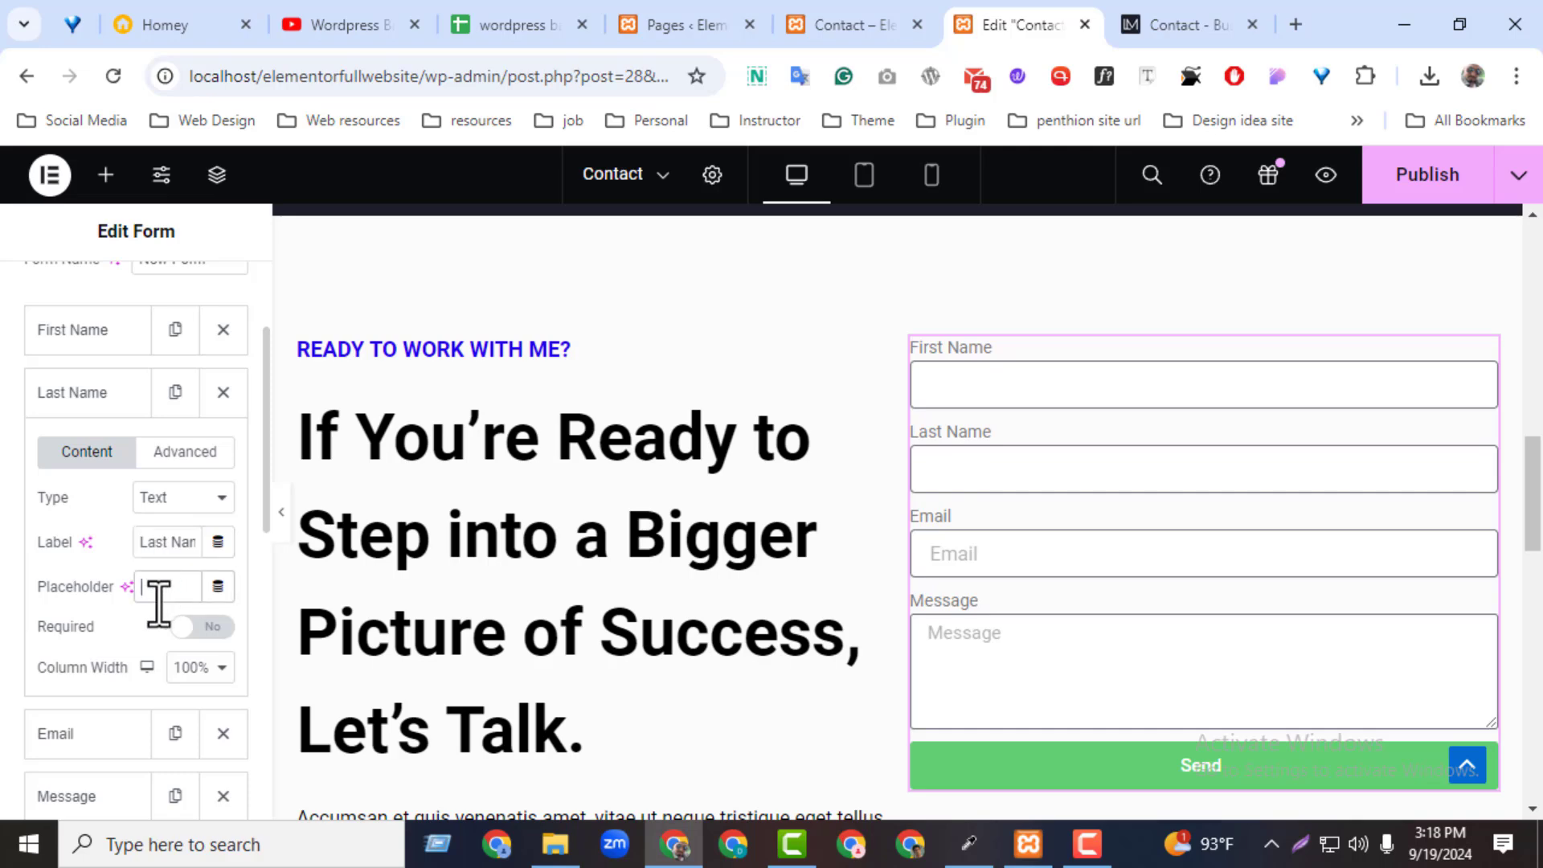
# - Set the column width of both the First Name and Last Name fields to 50%
pyautogui.click(87, 345)
pyautogui.click(89, 354)
pyautogui.click(86, 352)
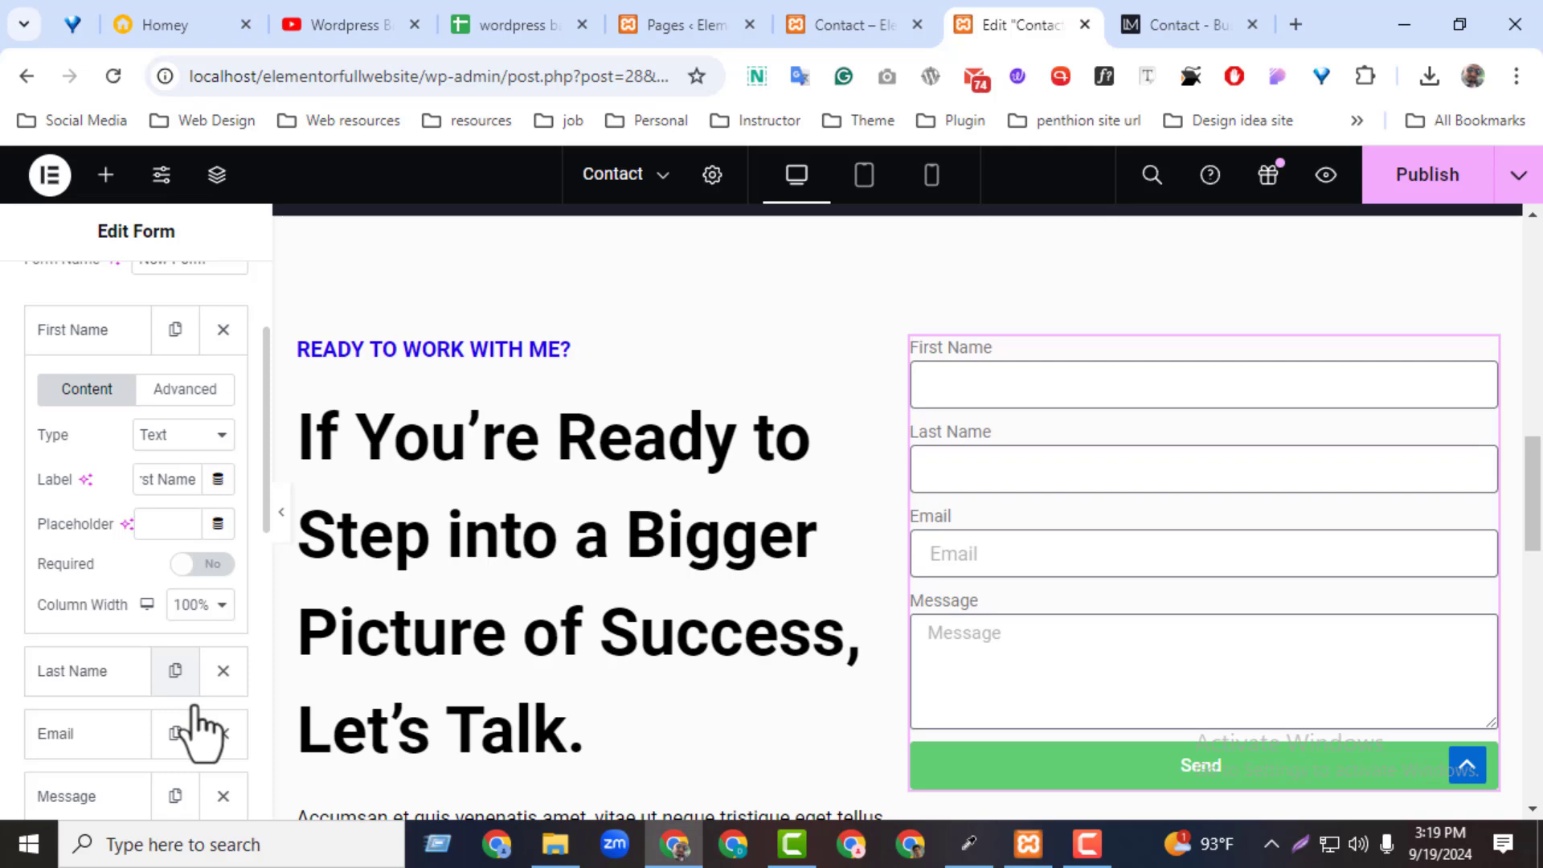
pyautogui.click(197, 607)
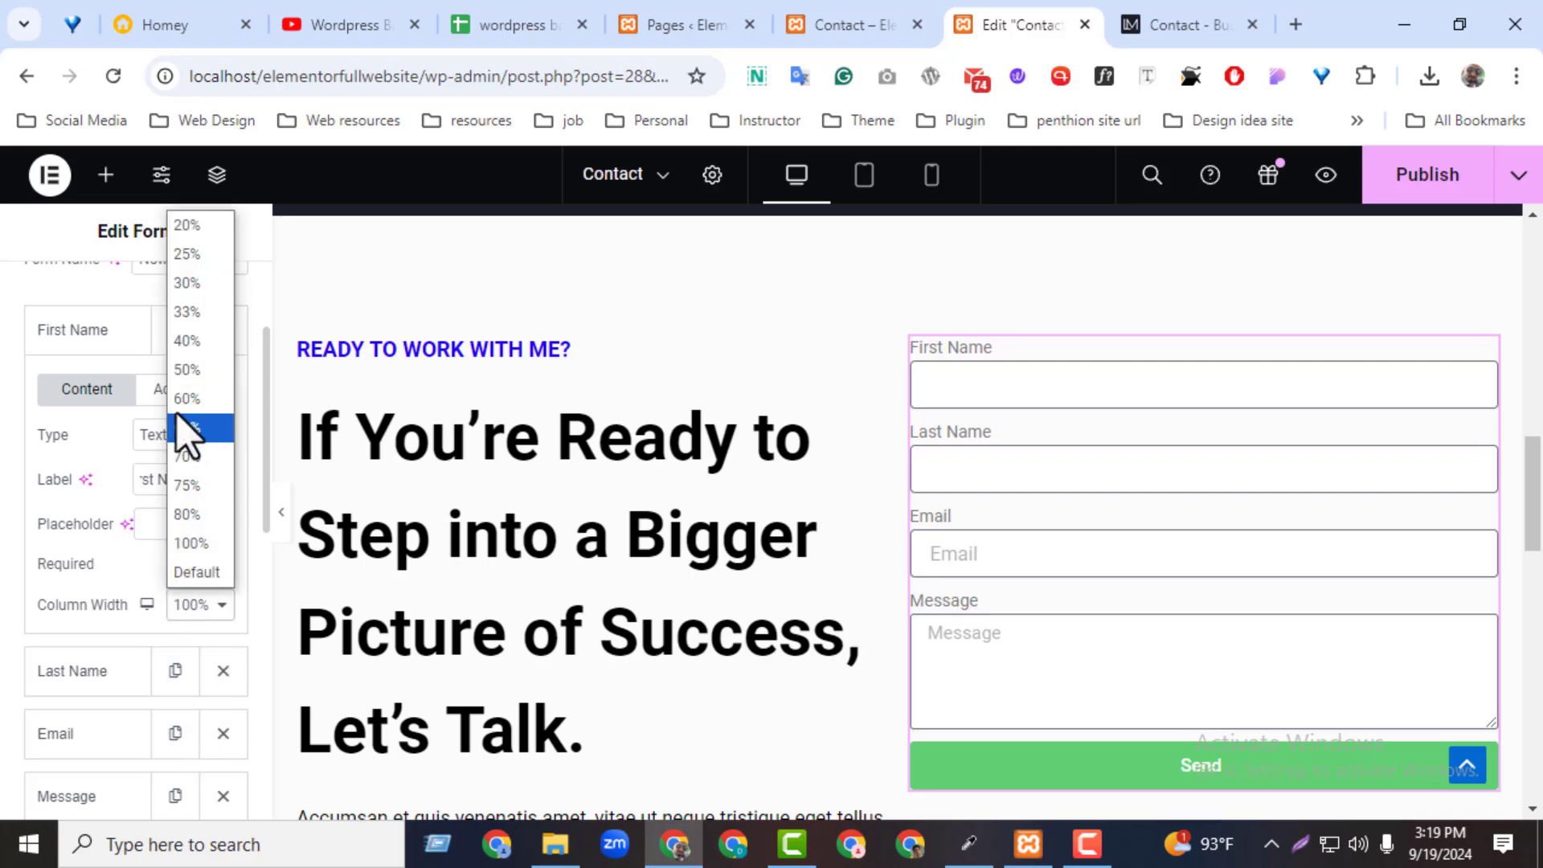
pyautogui.click(204, 369)
pyautogui.click(112, 338)
pyautogui.click(121, 392)
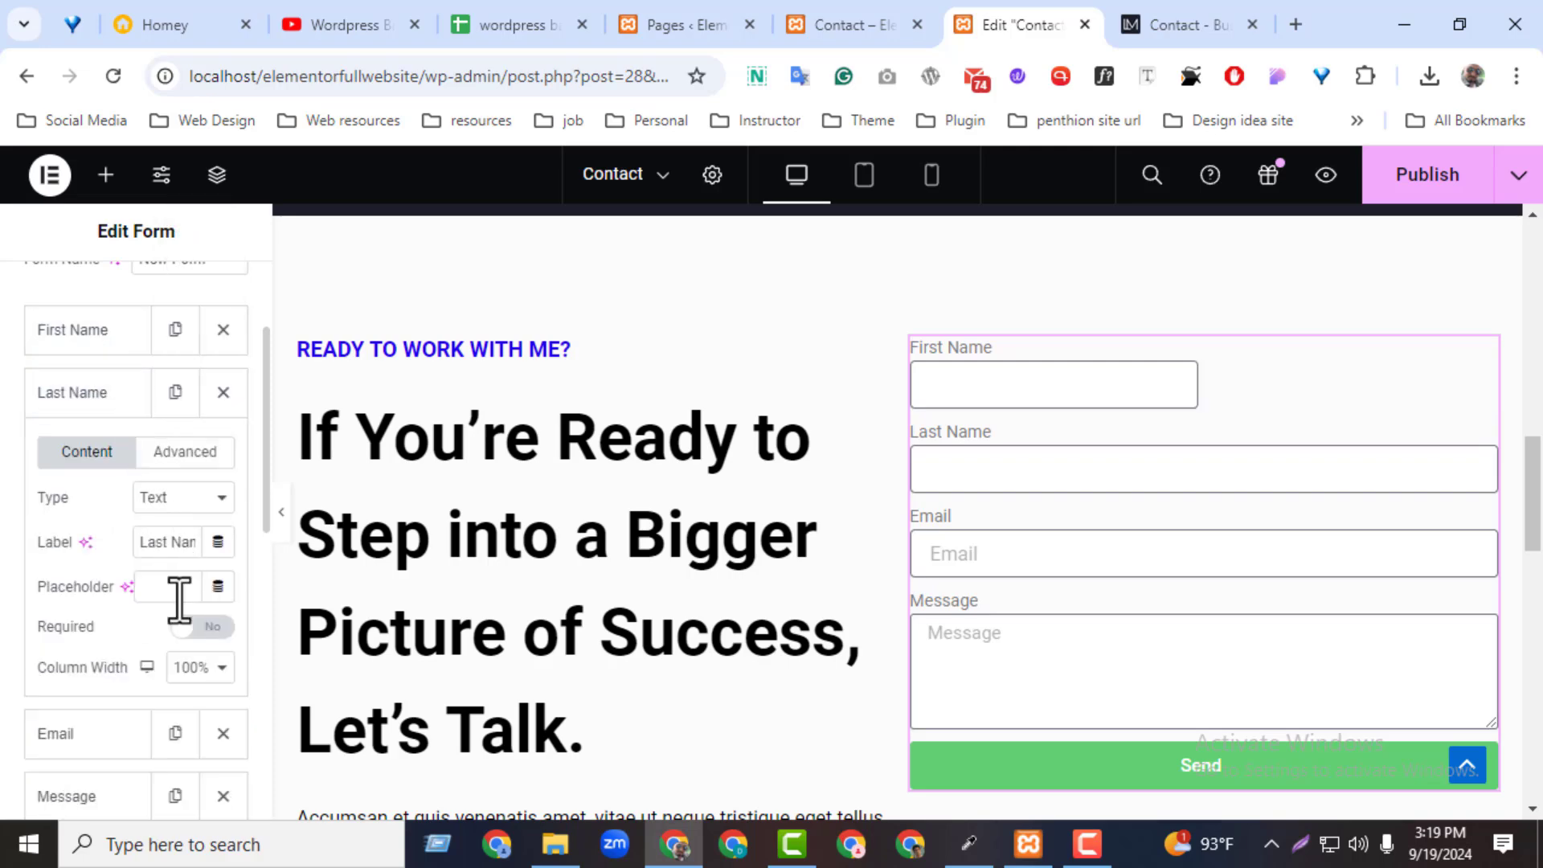
pyautogui.click(187, 672)
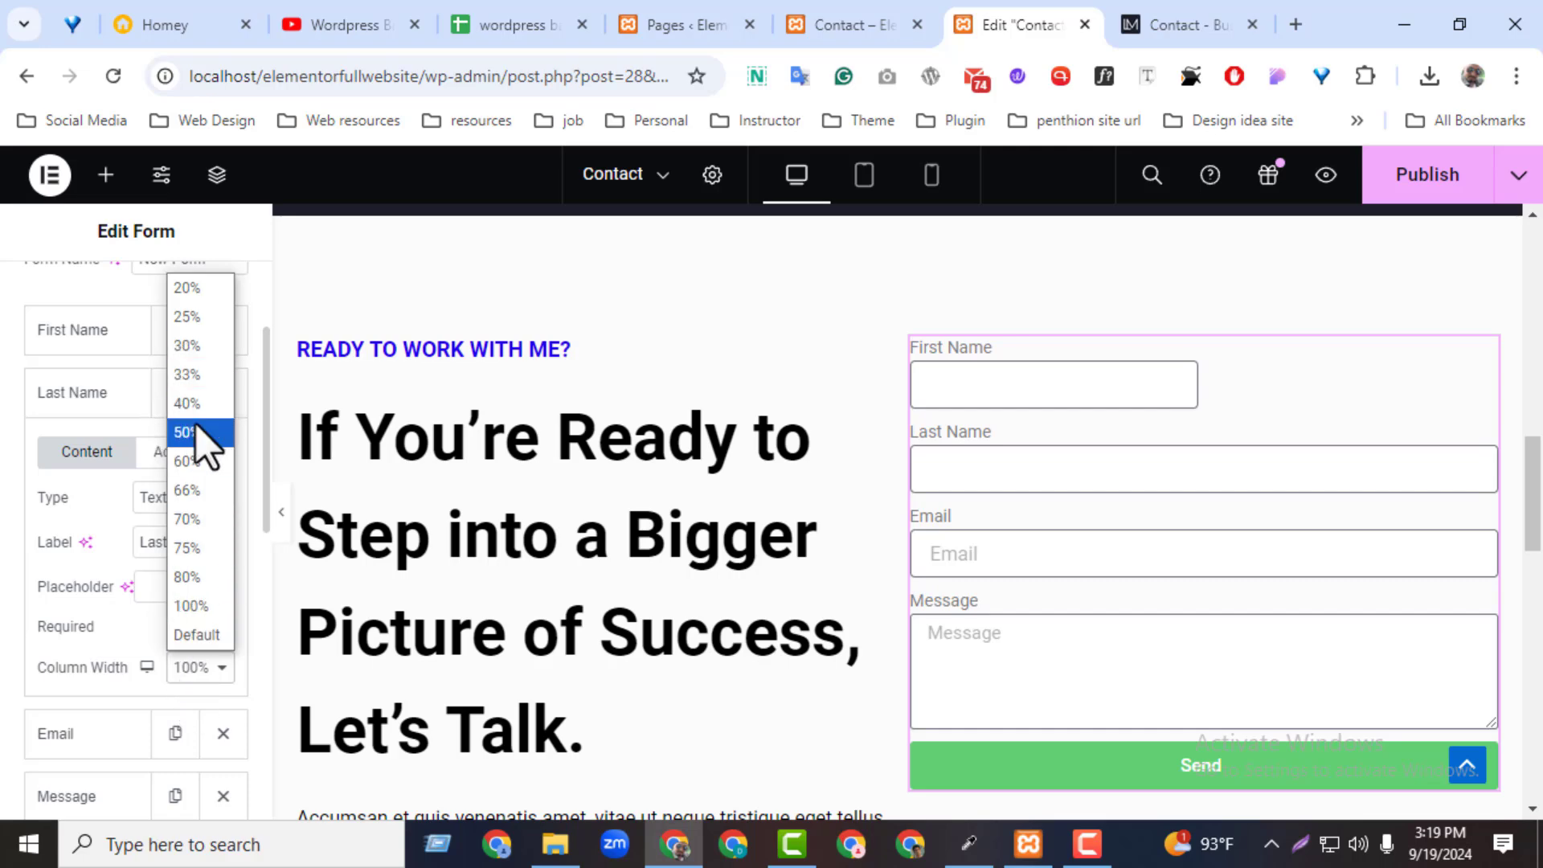
pyautogui.click(195, 441)
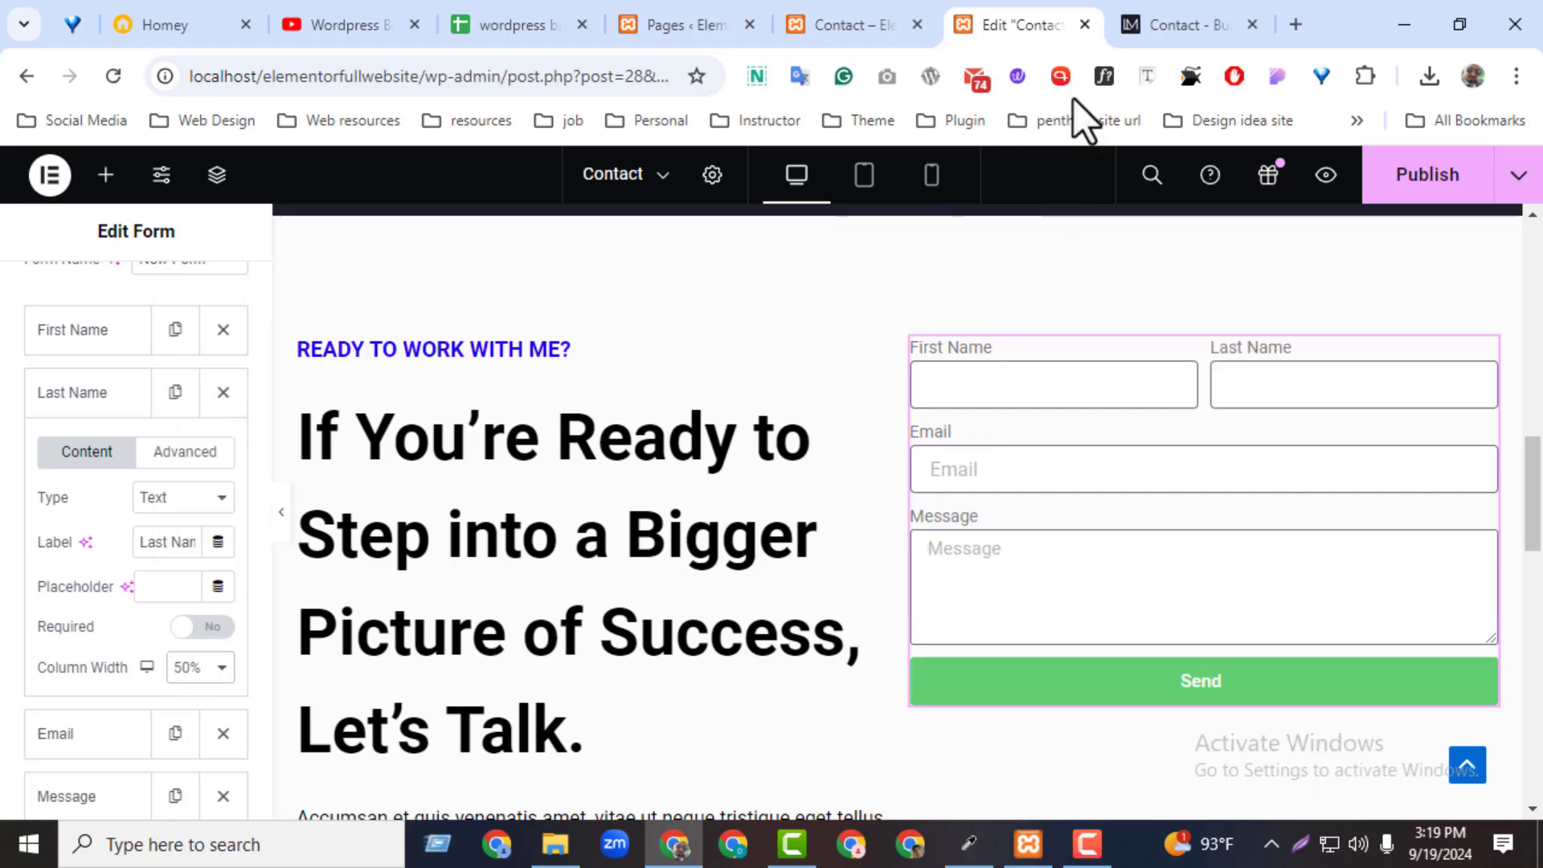
# - Check the reference form, then add a text field labelled "Subject" in Elementor and place it between Email and Message
pyautogui.hotkey('ctrl', 'Tab')
pyautogui.click(1008, 20)
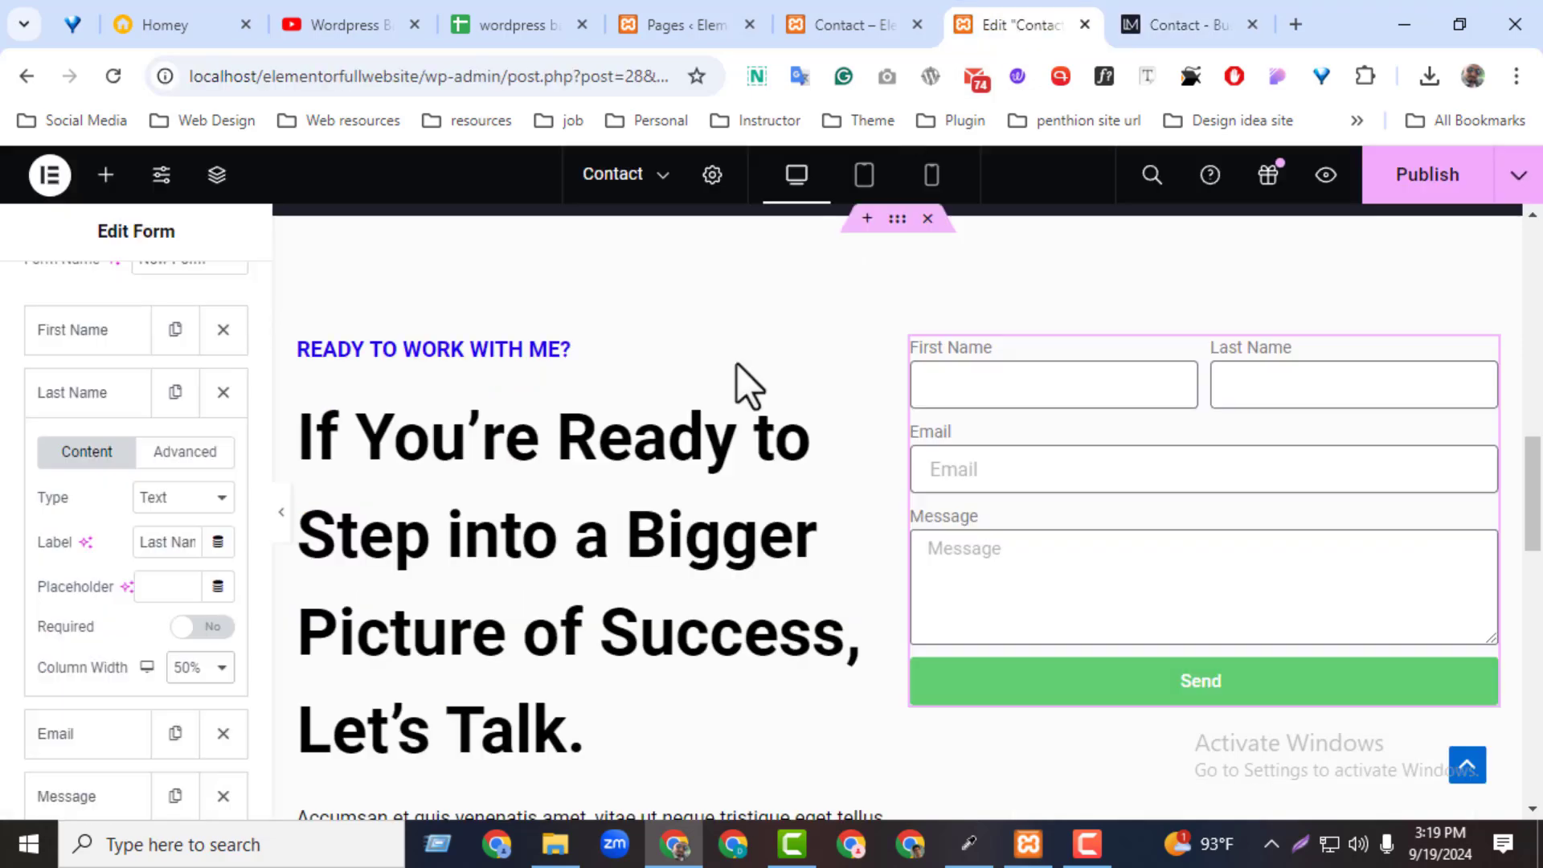
pyautogui.click(1233, 21)
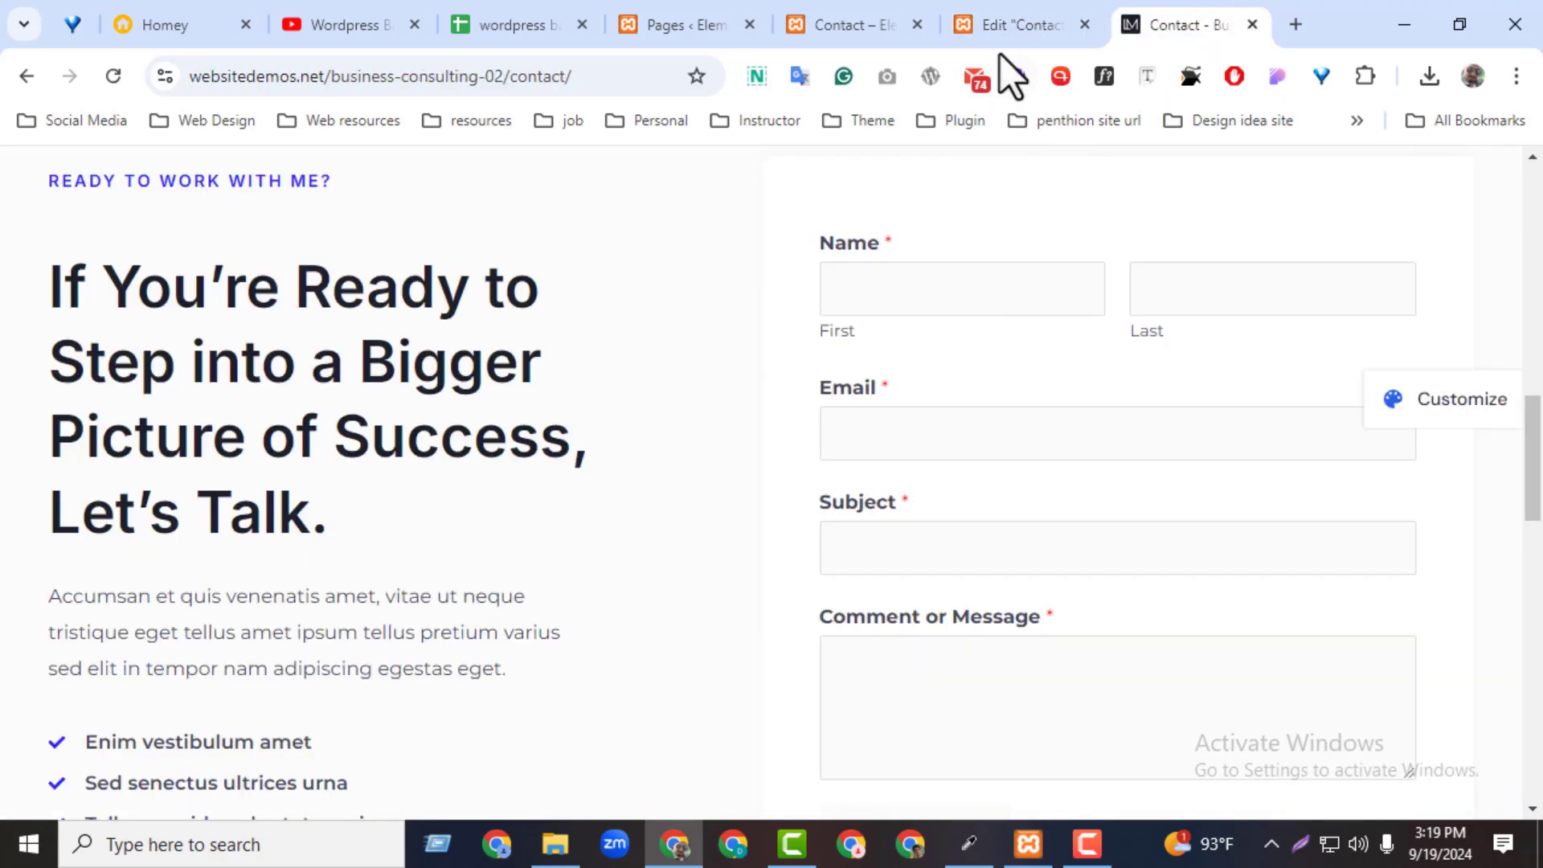
pyautogui.click(1005, 26)
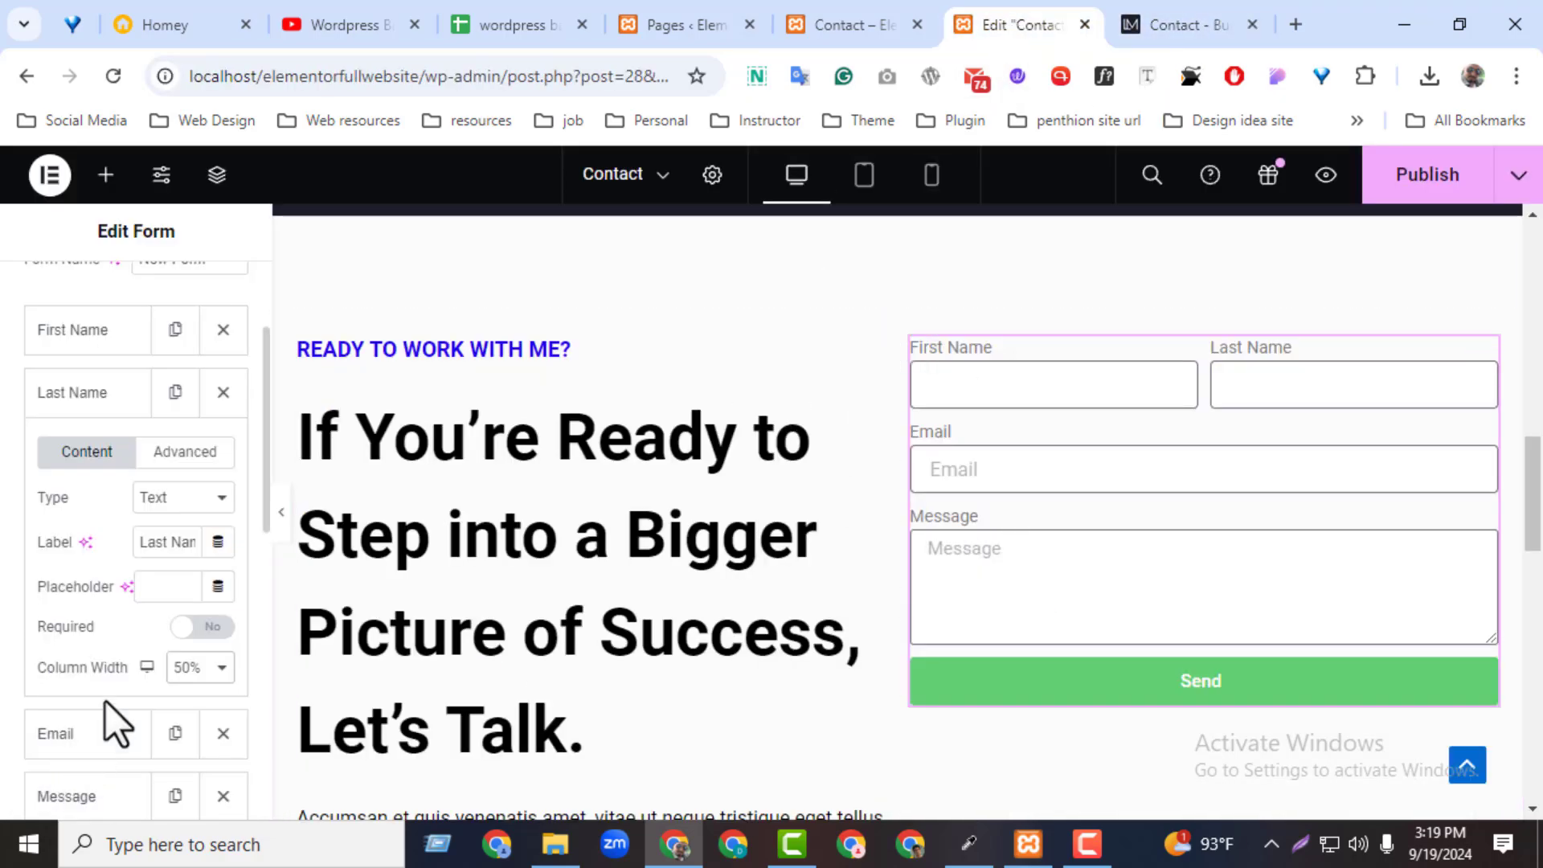
pyautogui.click(84, 393)
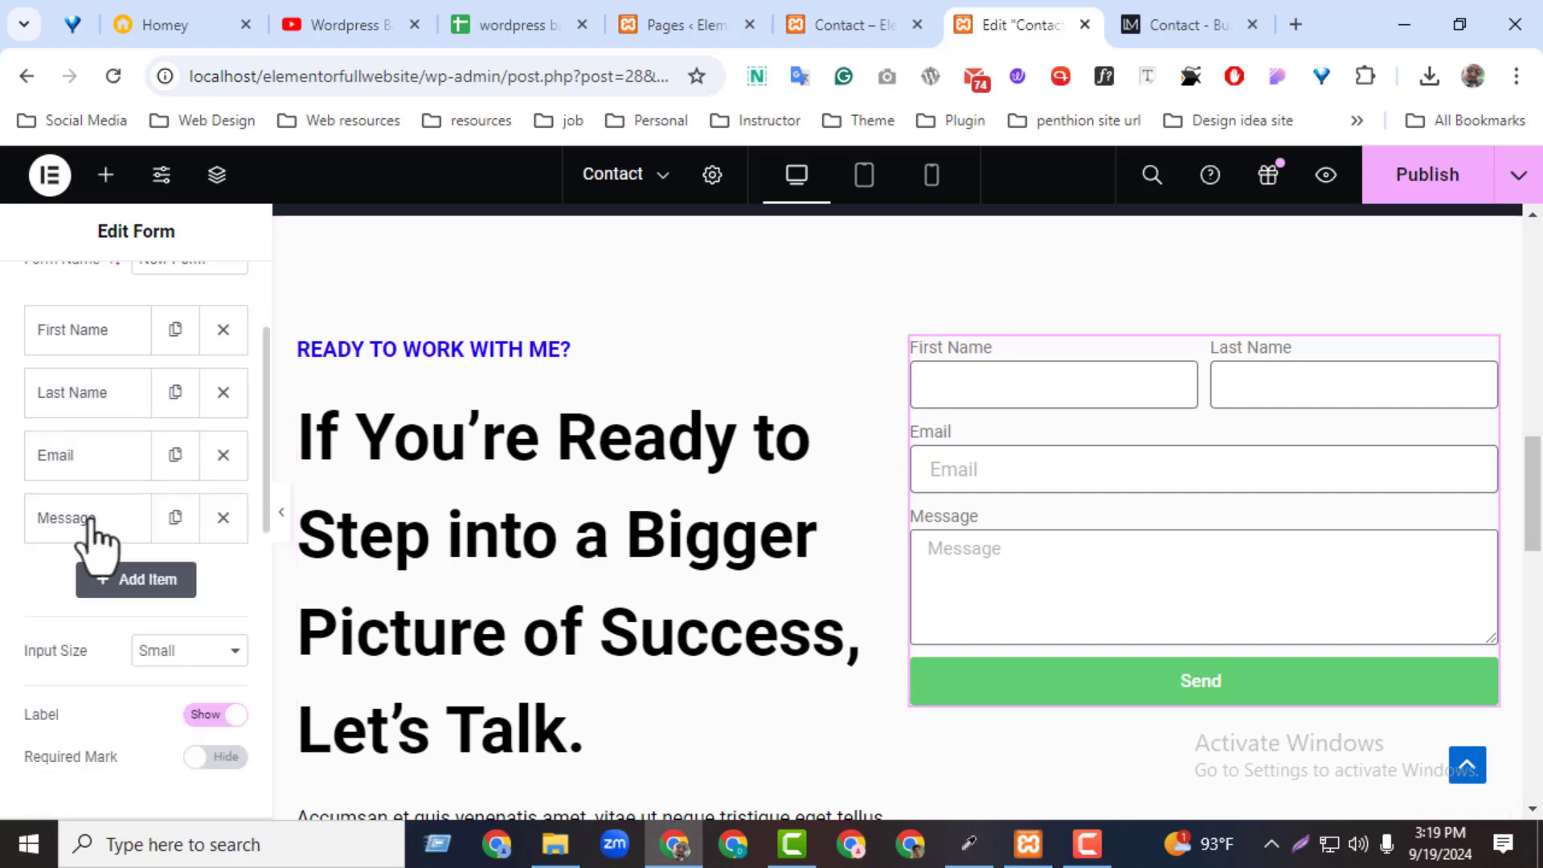
pyautogui.click(137, 585)
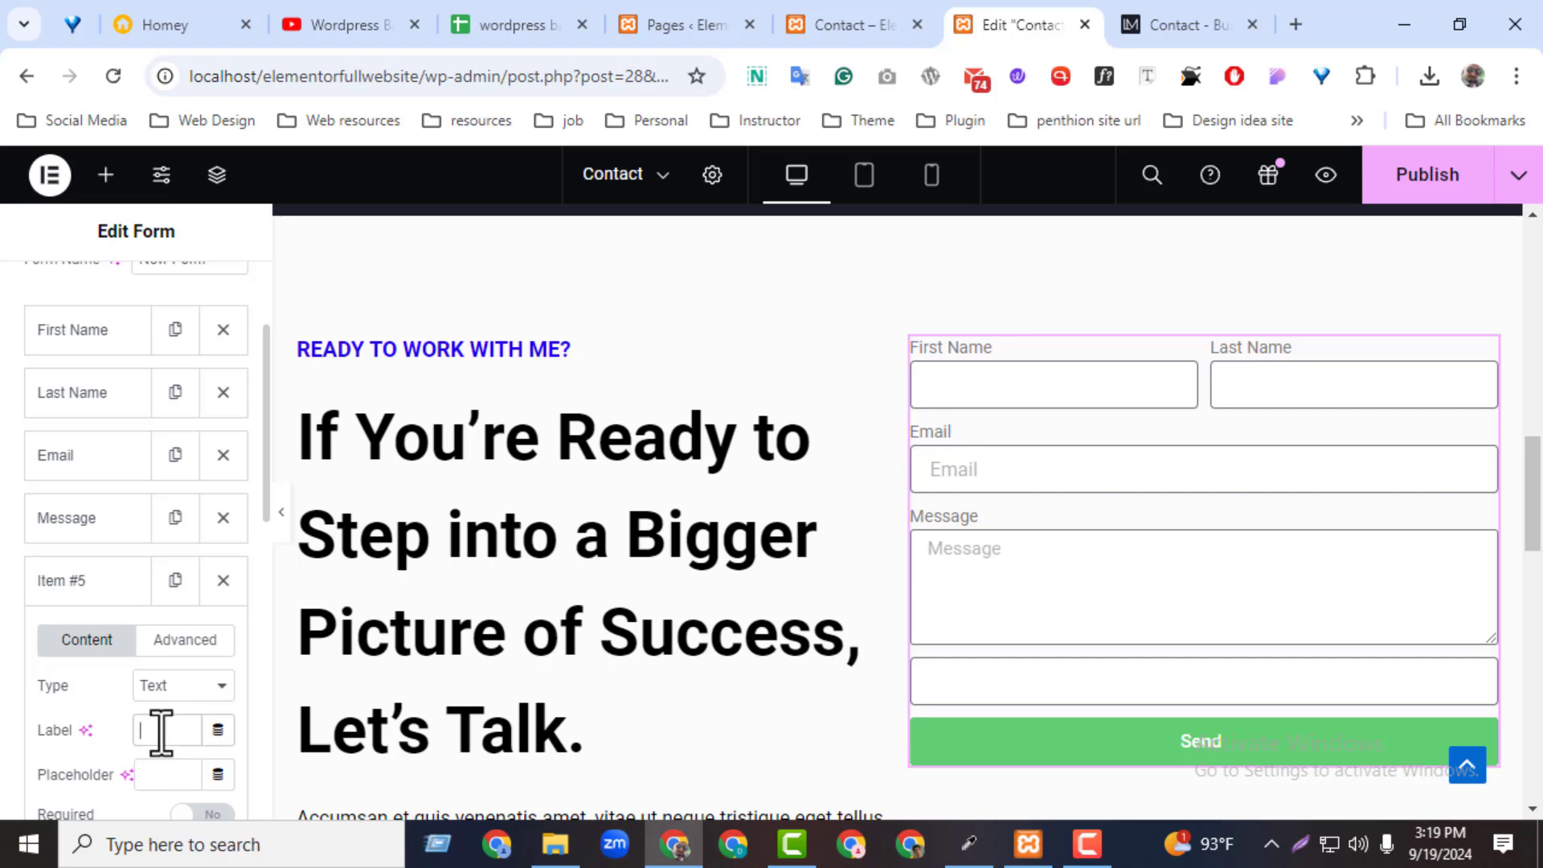
pyautogui.write('Subject')
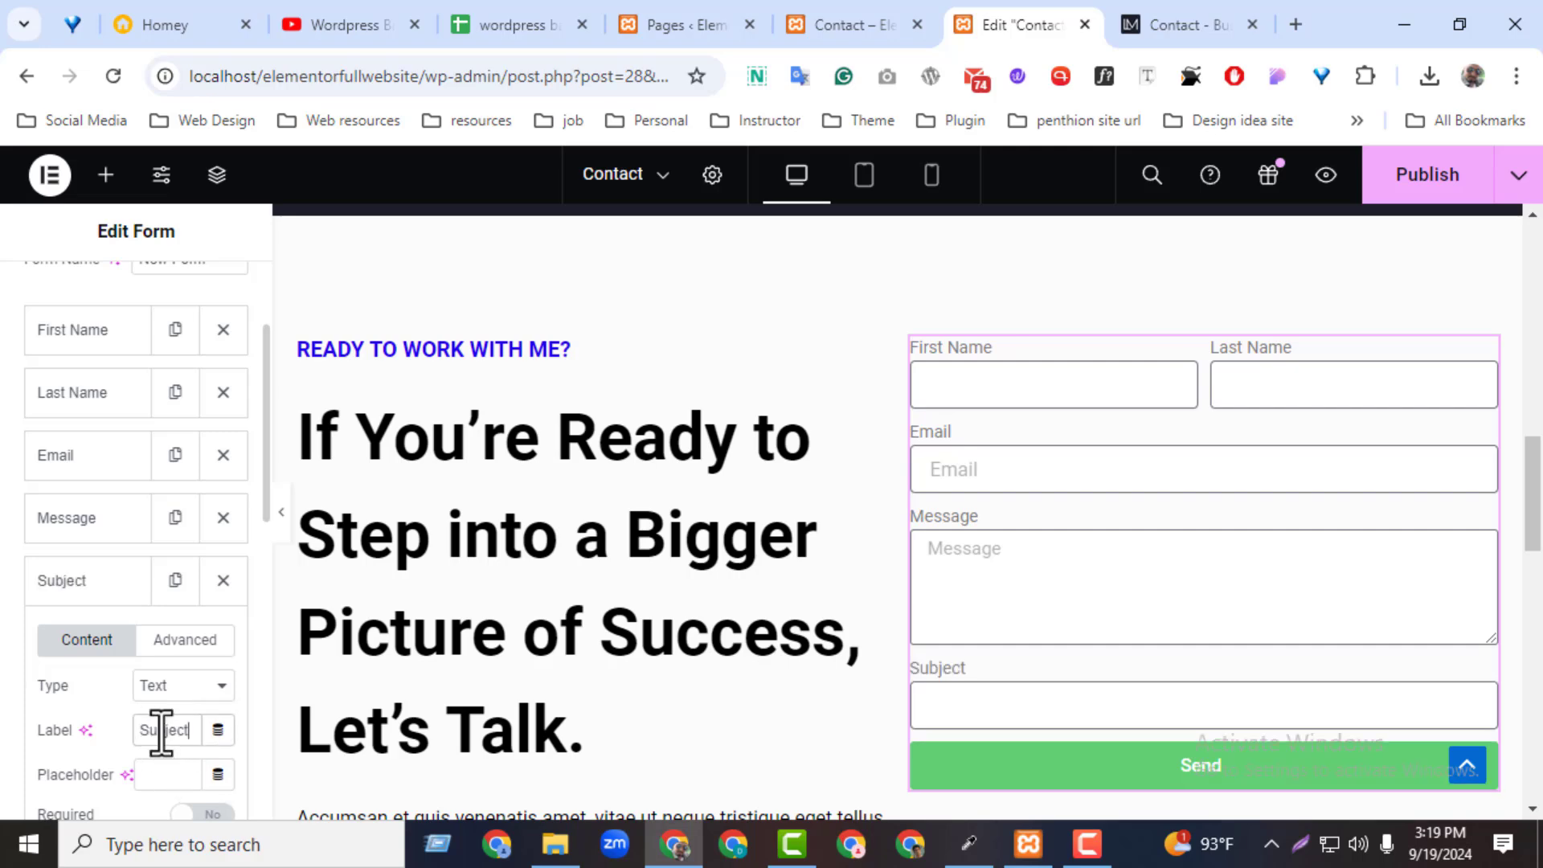
pyautogui.click(62, 593)
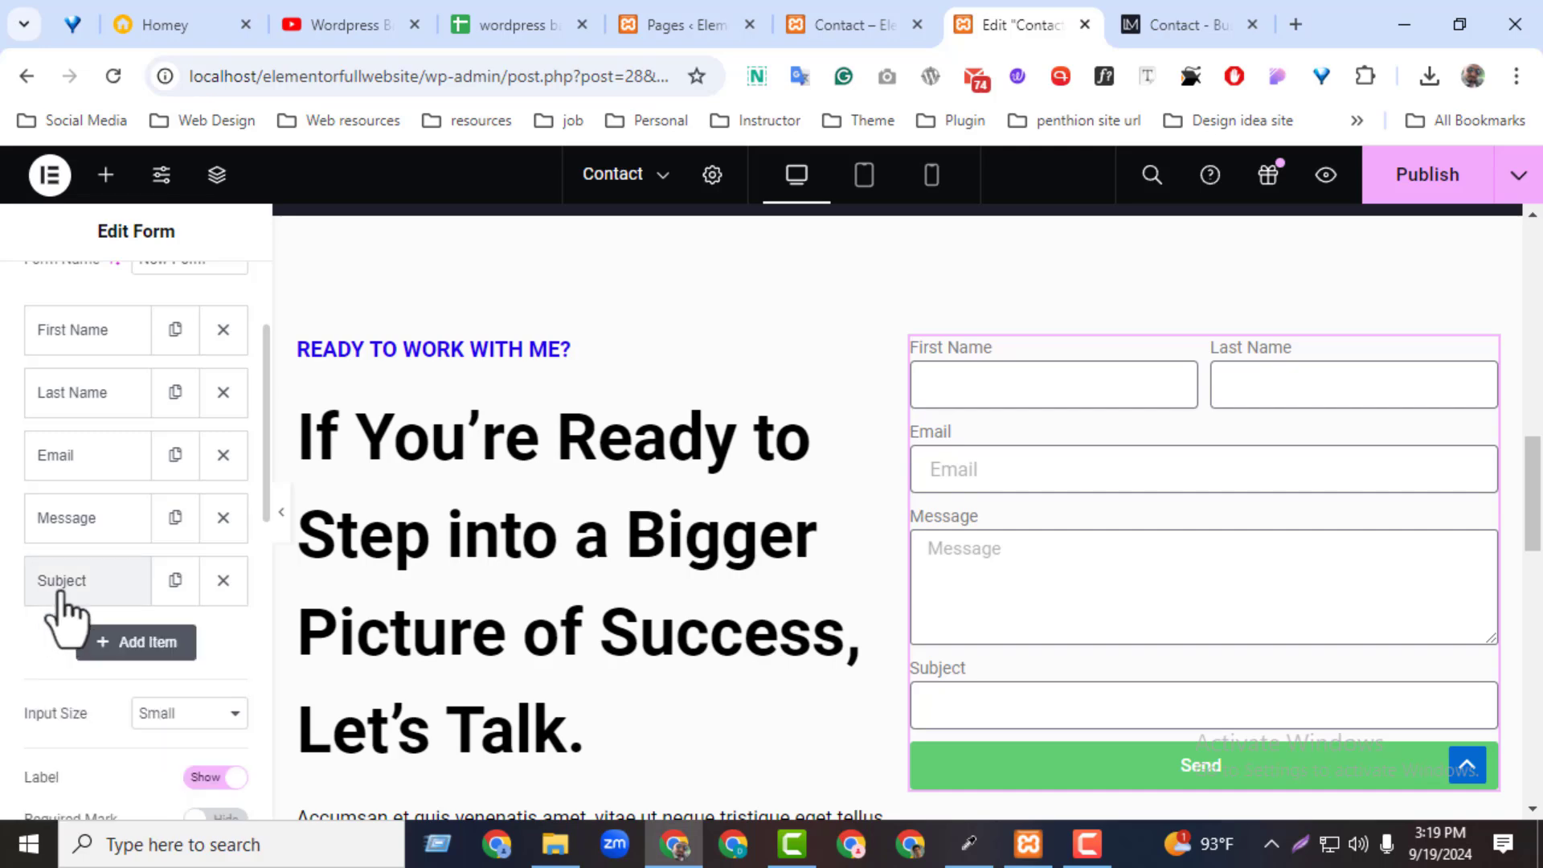
pyautogui.moveTo(60, 594); pyautogui.dragTo(61, 530)
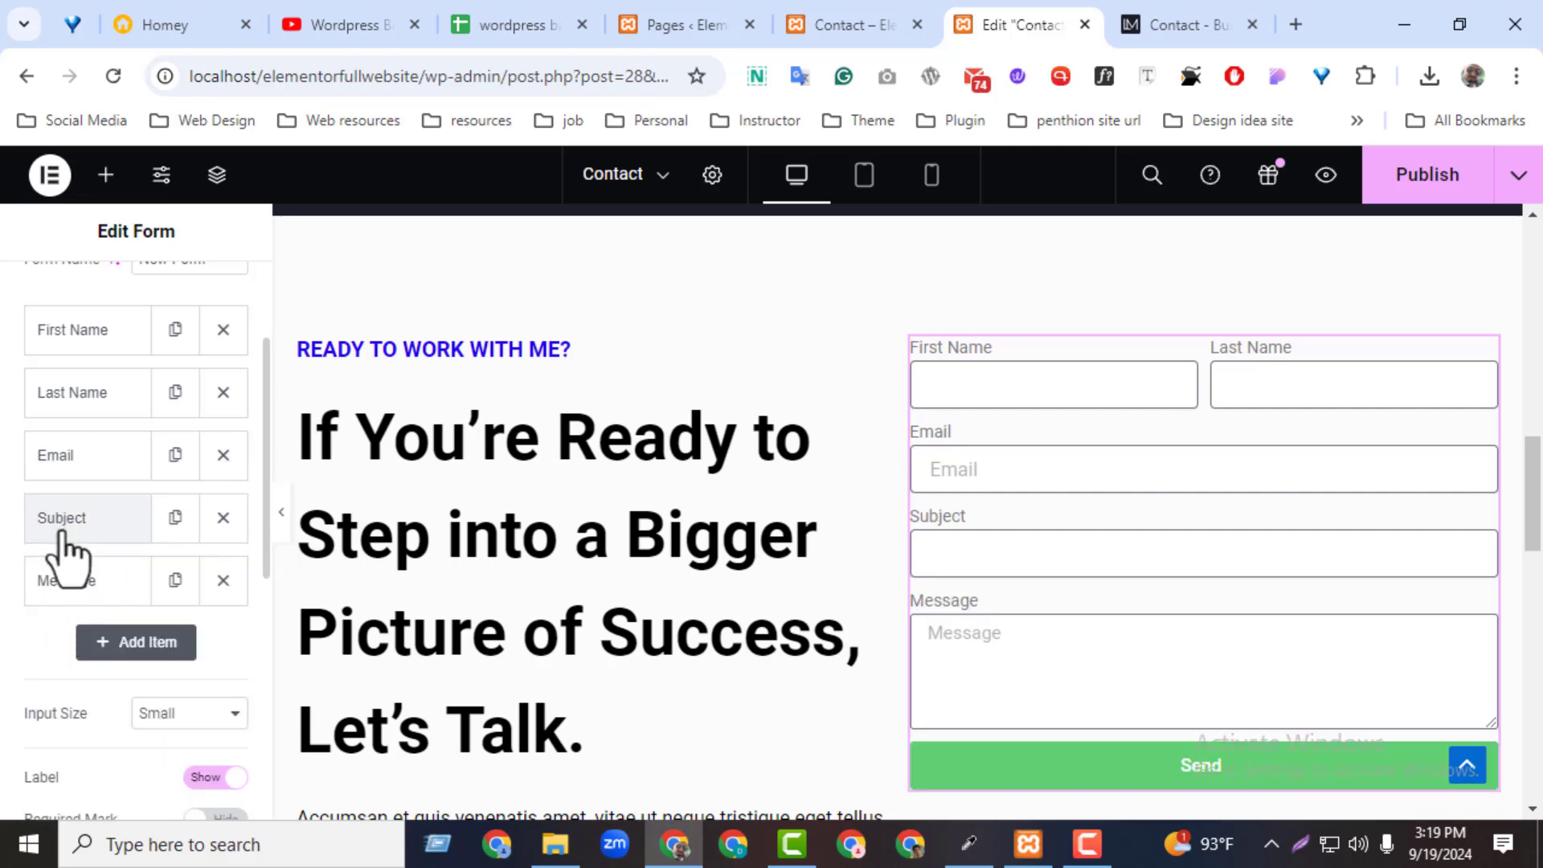
# - Mark the Last Name field as required
pyautogui.click(80, 332)
pyautogui.click(80, 329)
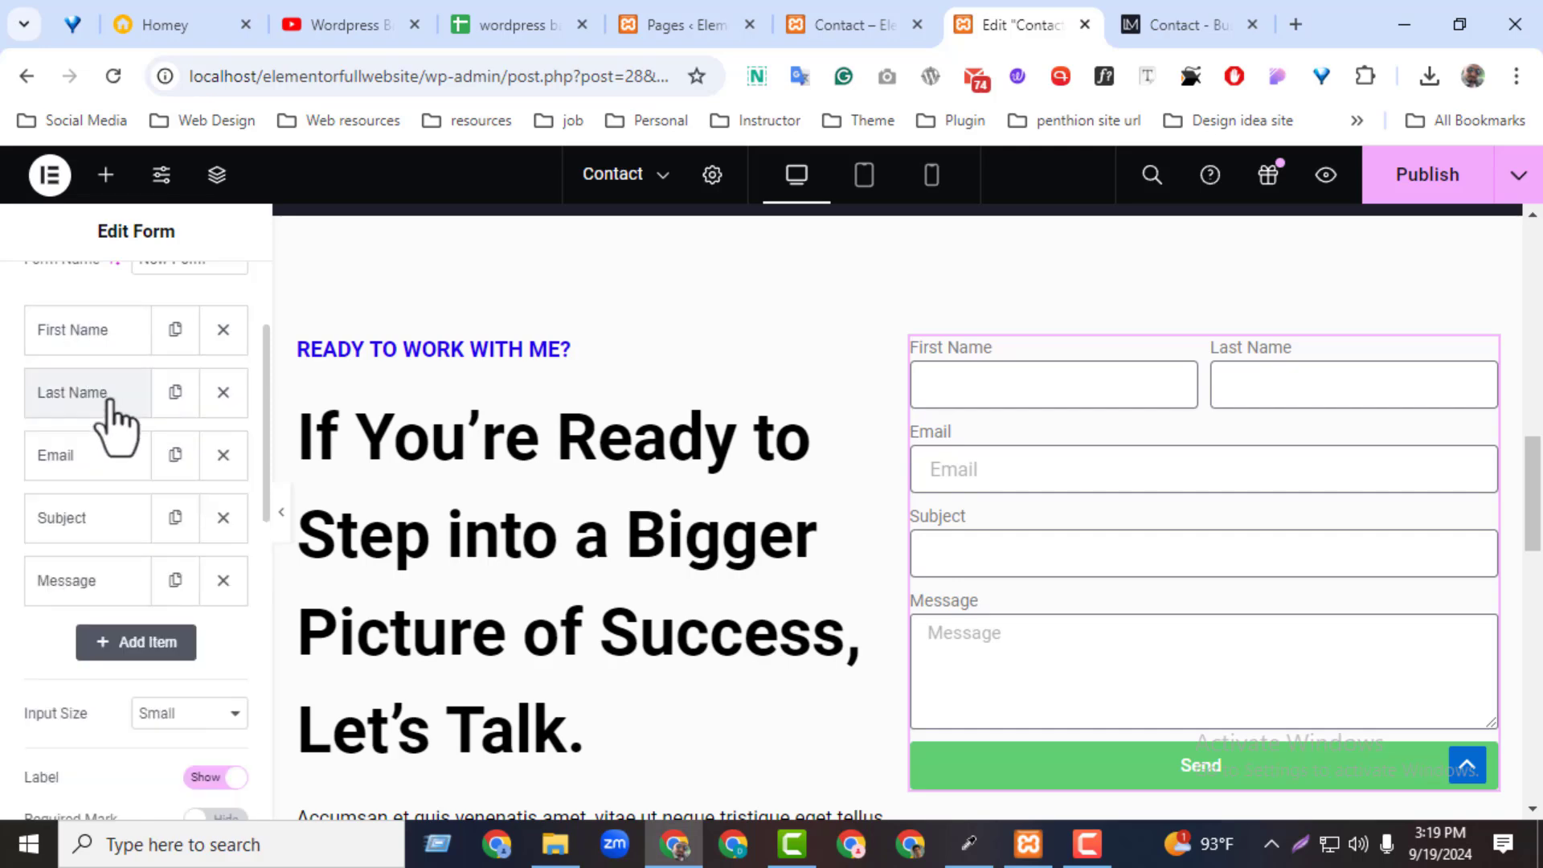
pyautogui.click(109, 393)
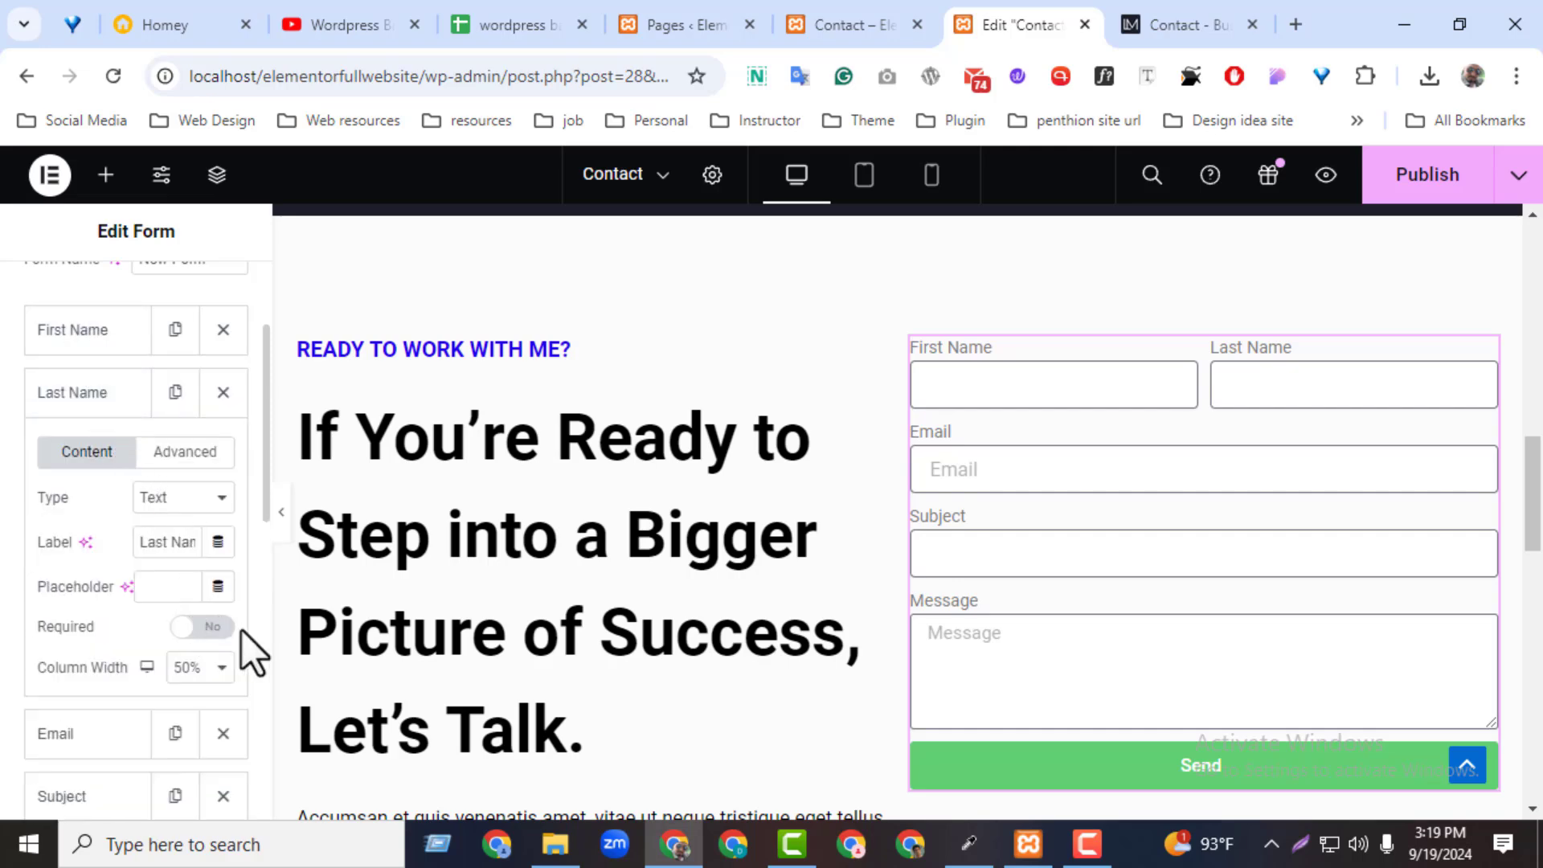
pyautogui.click(202, 627)
pyautogui.click(108, 398)
# - Mark the Subject field as required and check the settings of the Email and Message fields
pyautogui.click(93, 470)
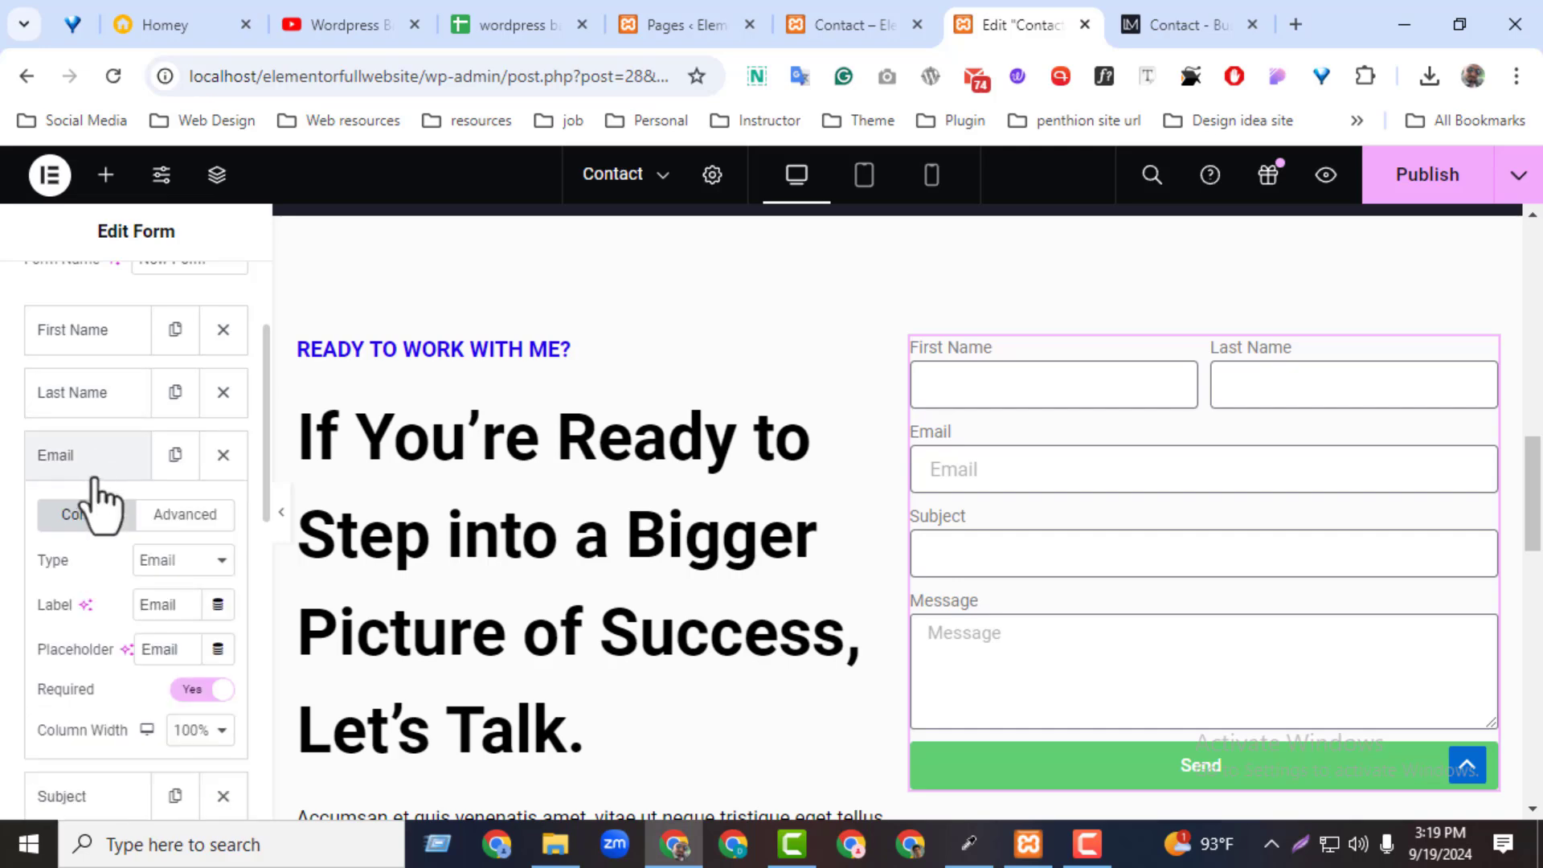
pyautogui.click(89, 474)
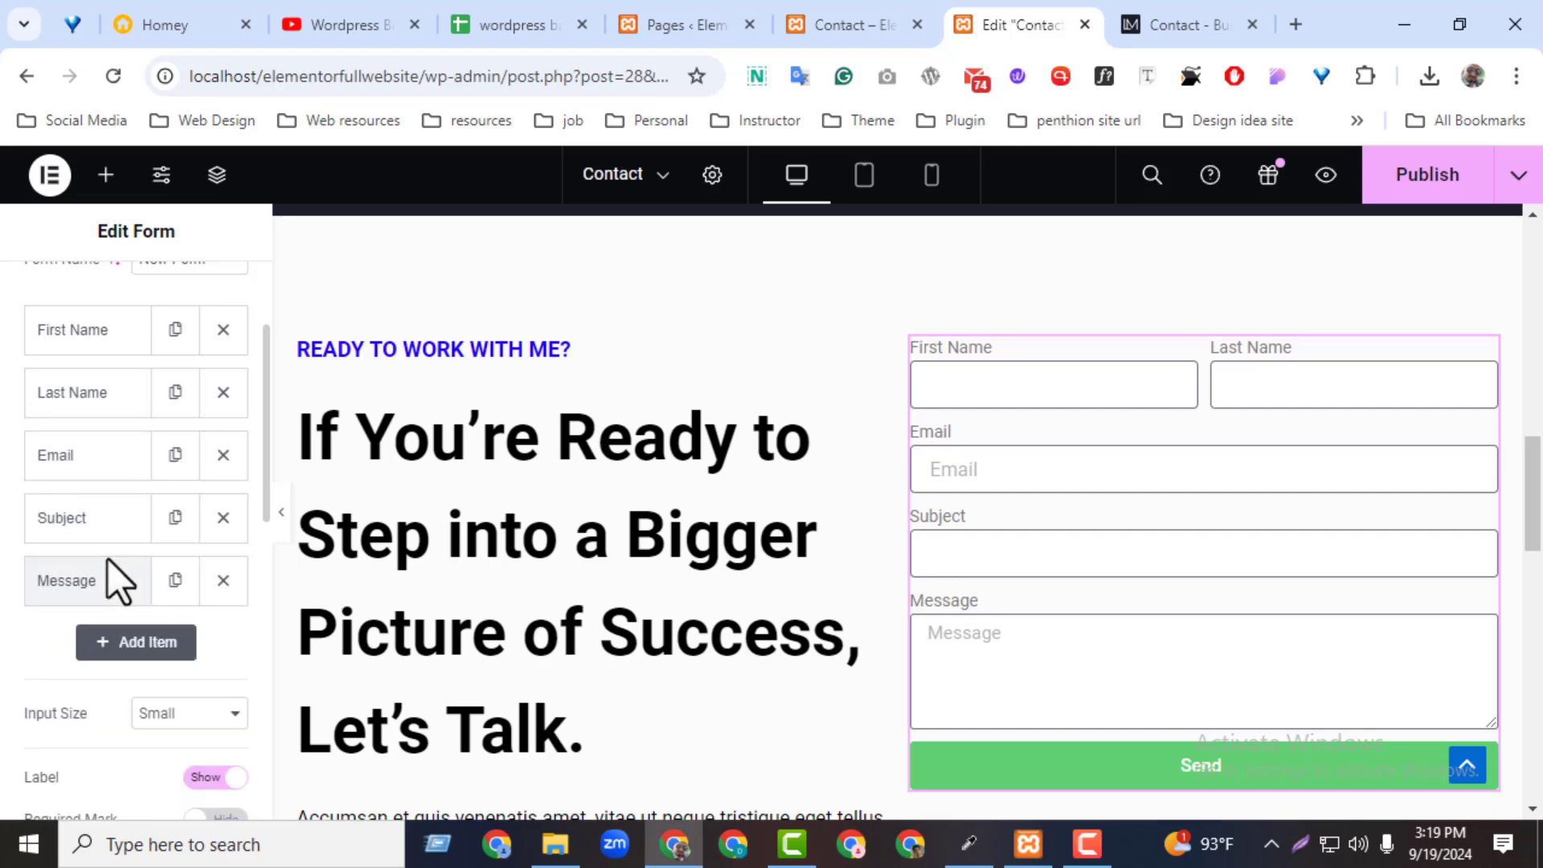
pyautogui.click(113, 527)
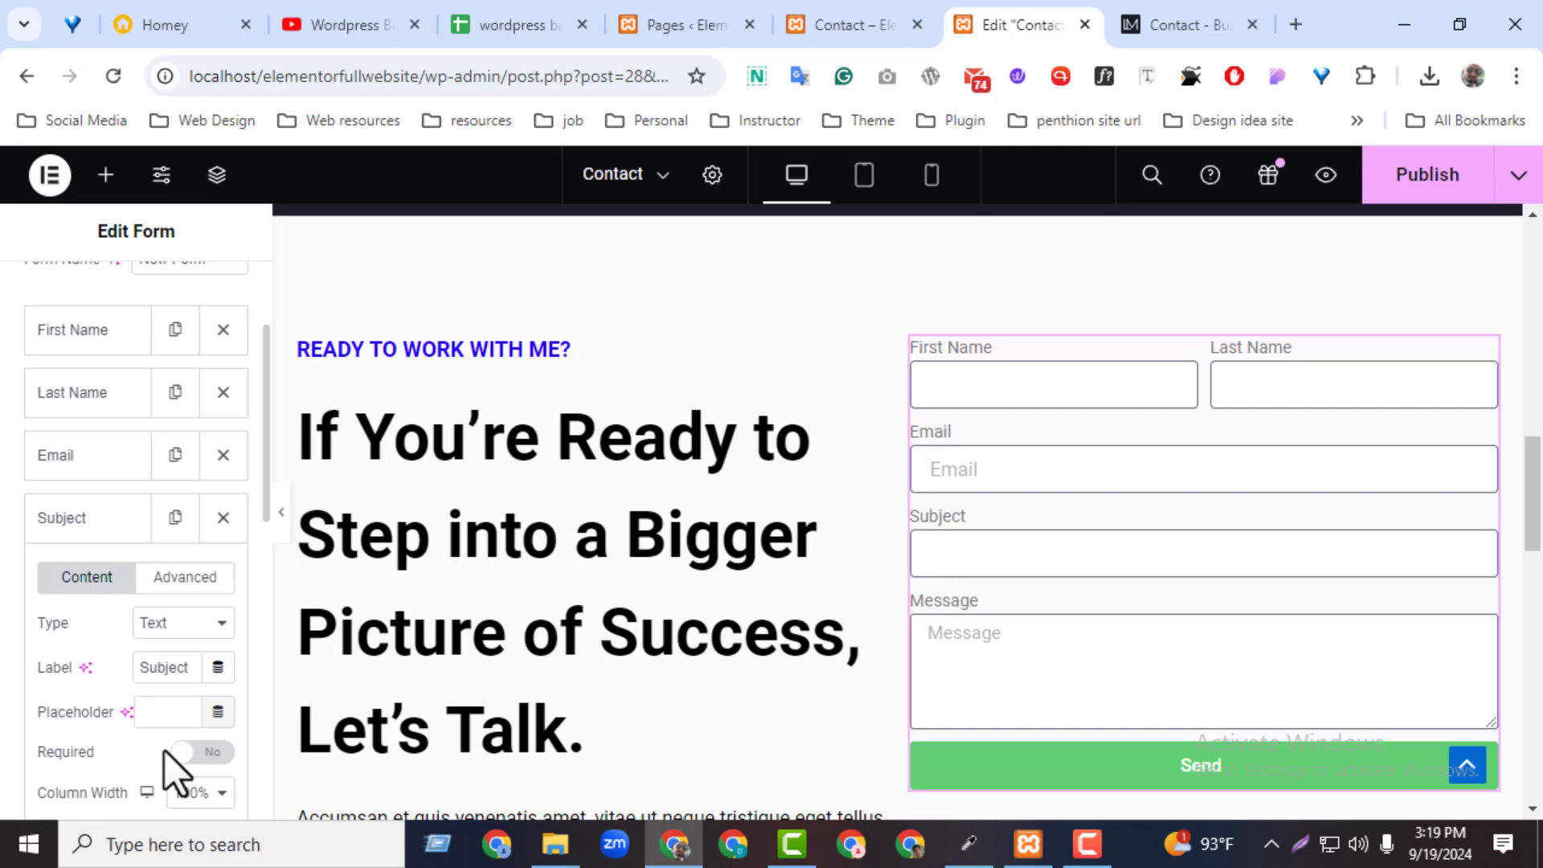
pyautogui.click(205, 752)
pyautogui.click(88, 521)
pyautogui.click(115, 593)
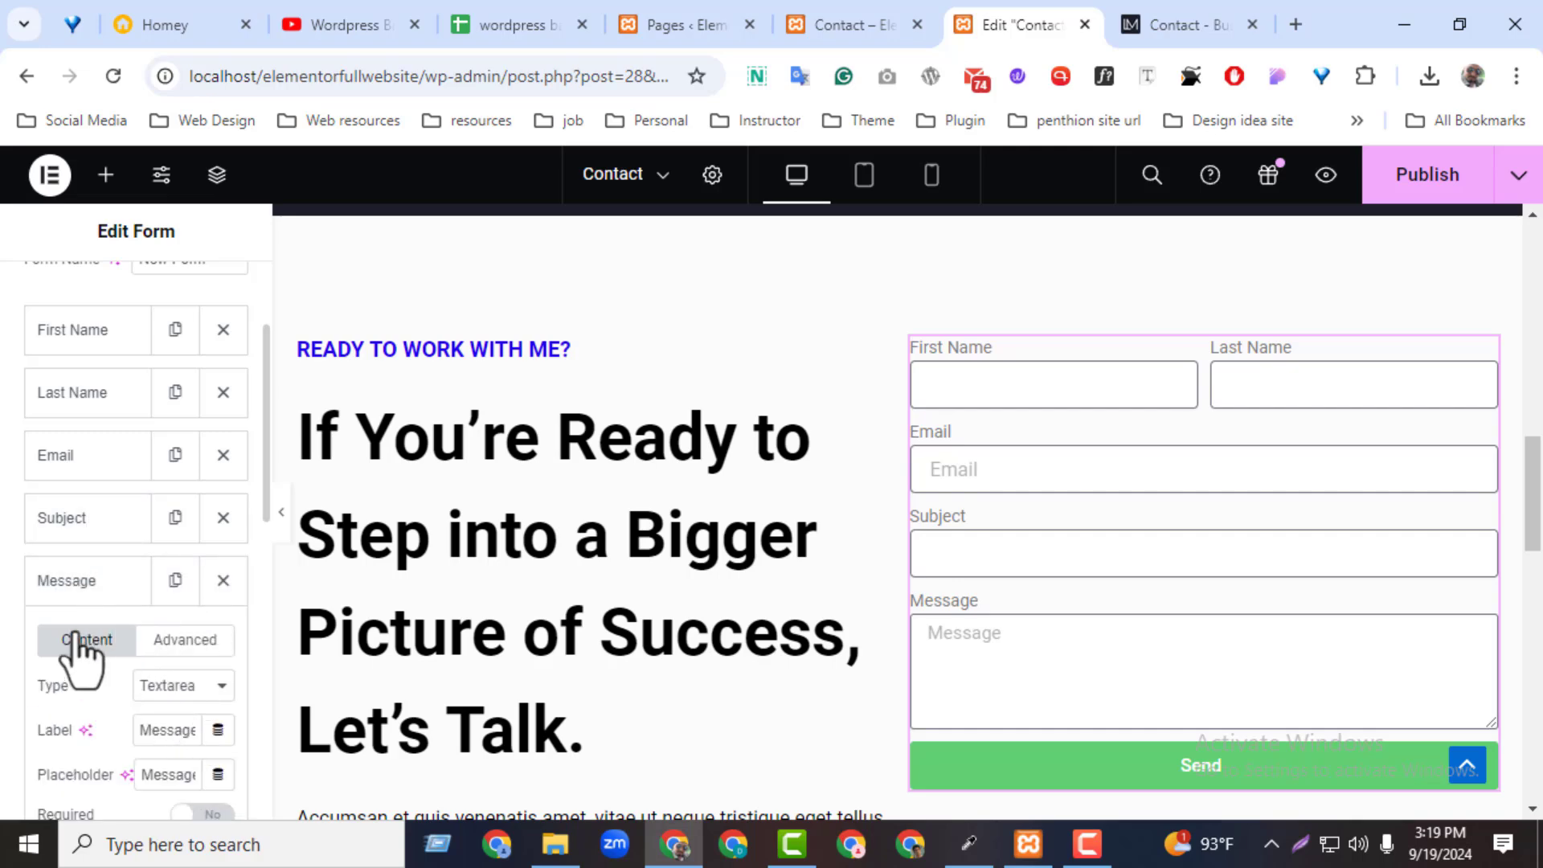
pyautogui.click(108, 596)
# - Check the reference form's submit button, then set the Elementor form's submit button text to "Send Messege"
pyautogui.click(1141, 24)
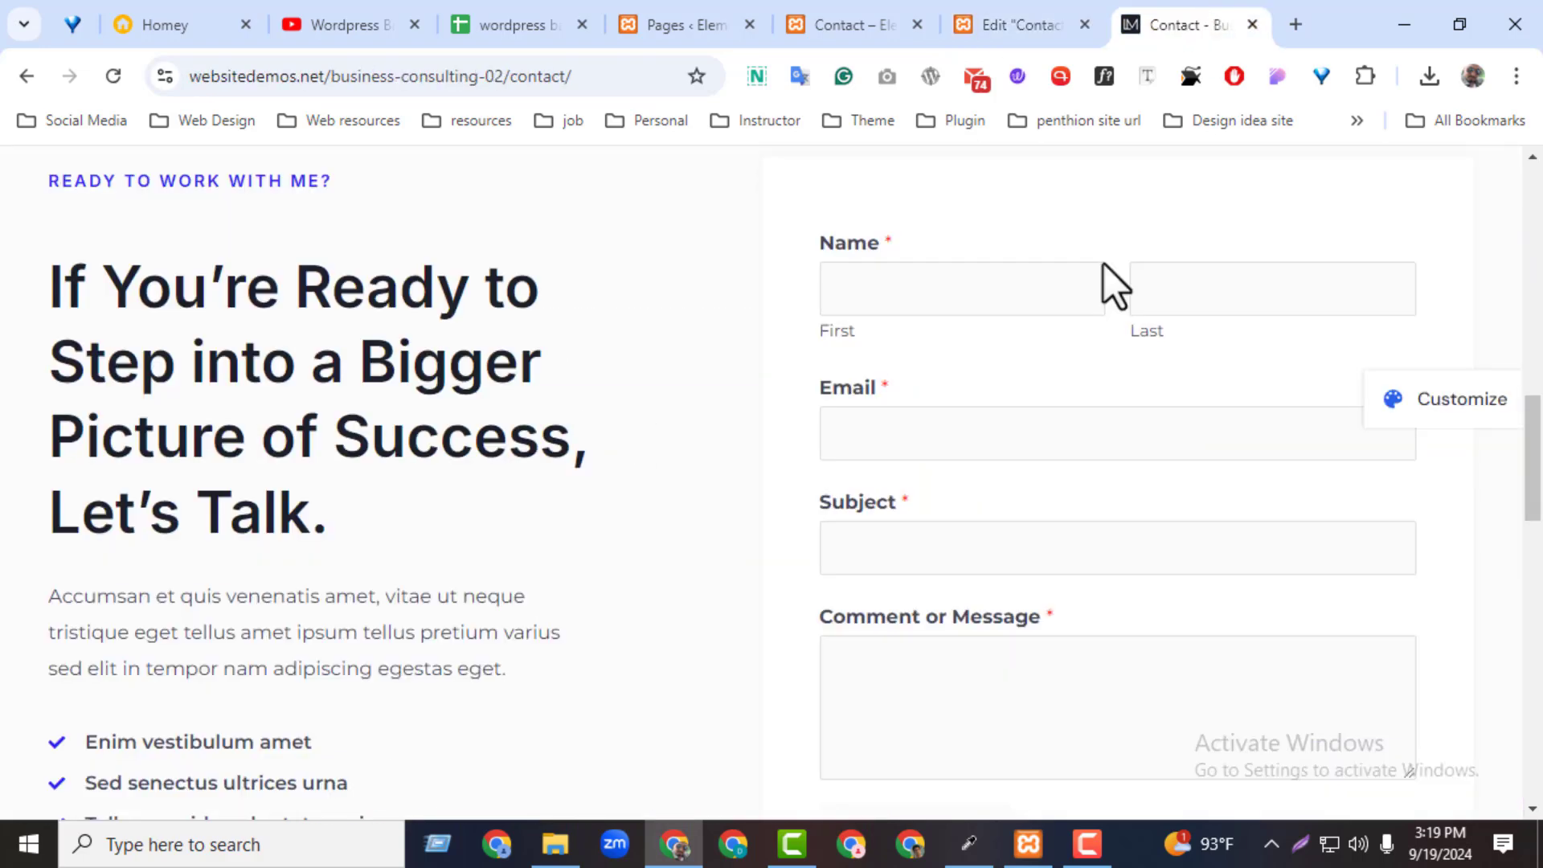
pyautogui.scroll(-3, 1535, 515)
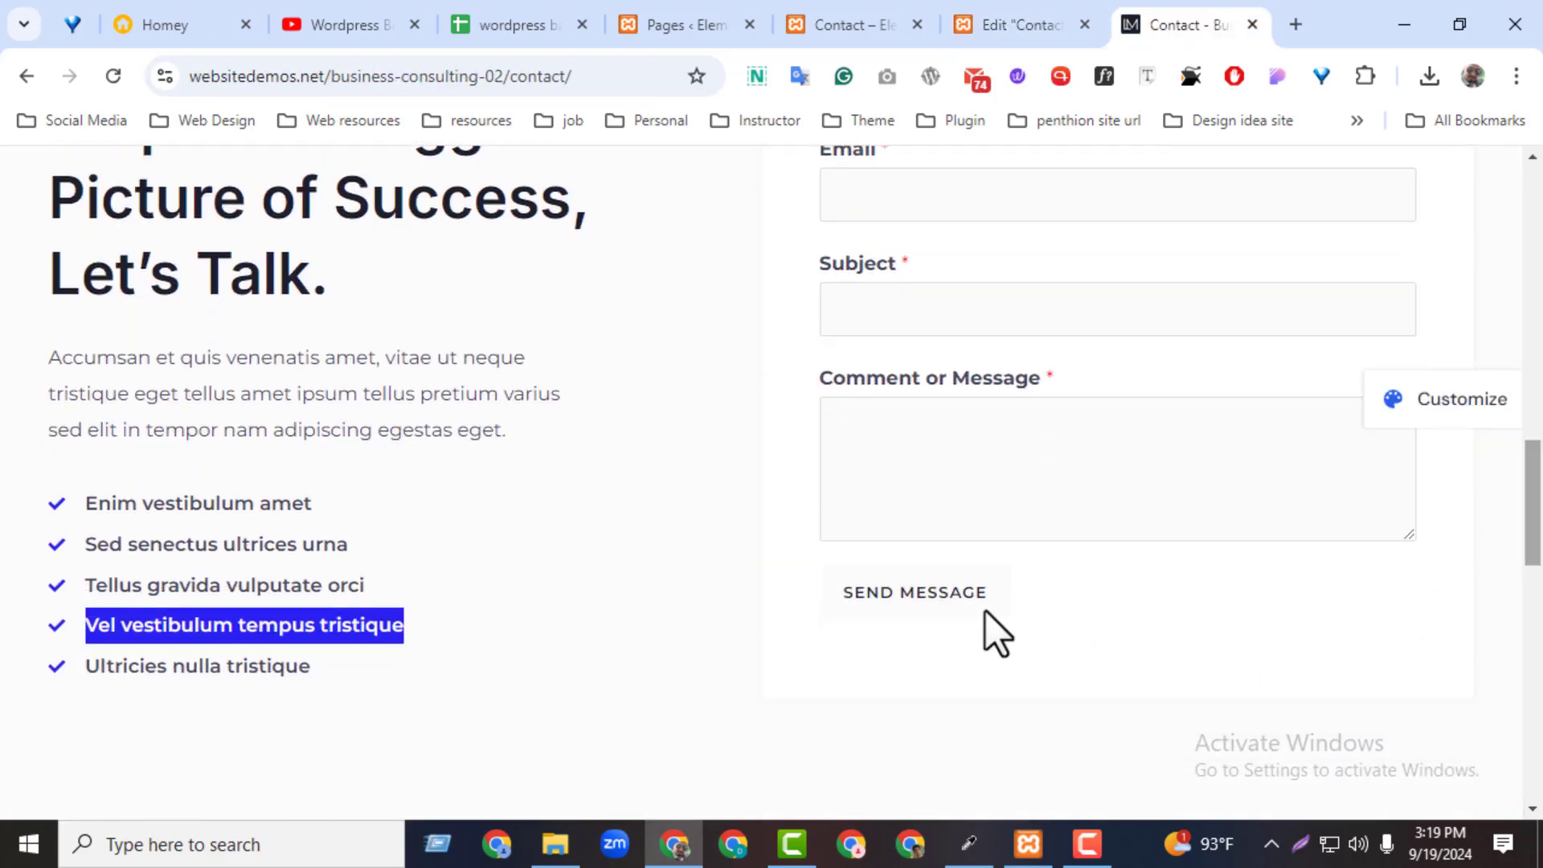
pyautogui.click(1061, 22)
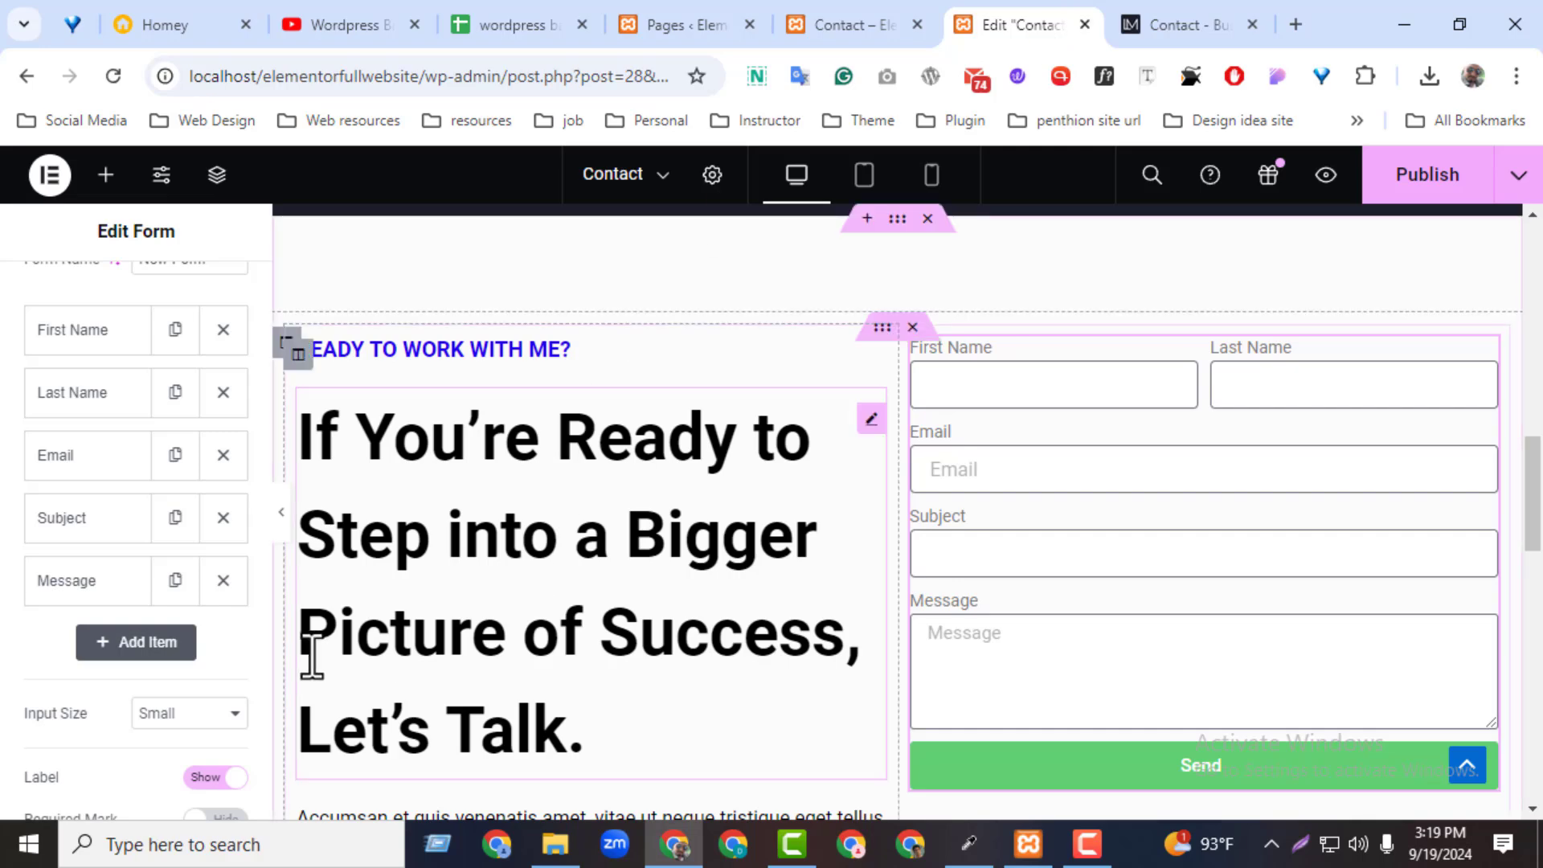
pyautogui.moveTo(265, 519); pyautogui.dragTo(246, 584)
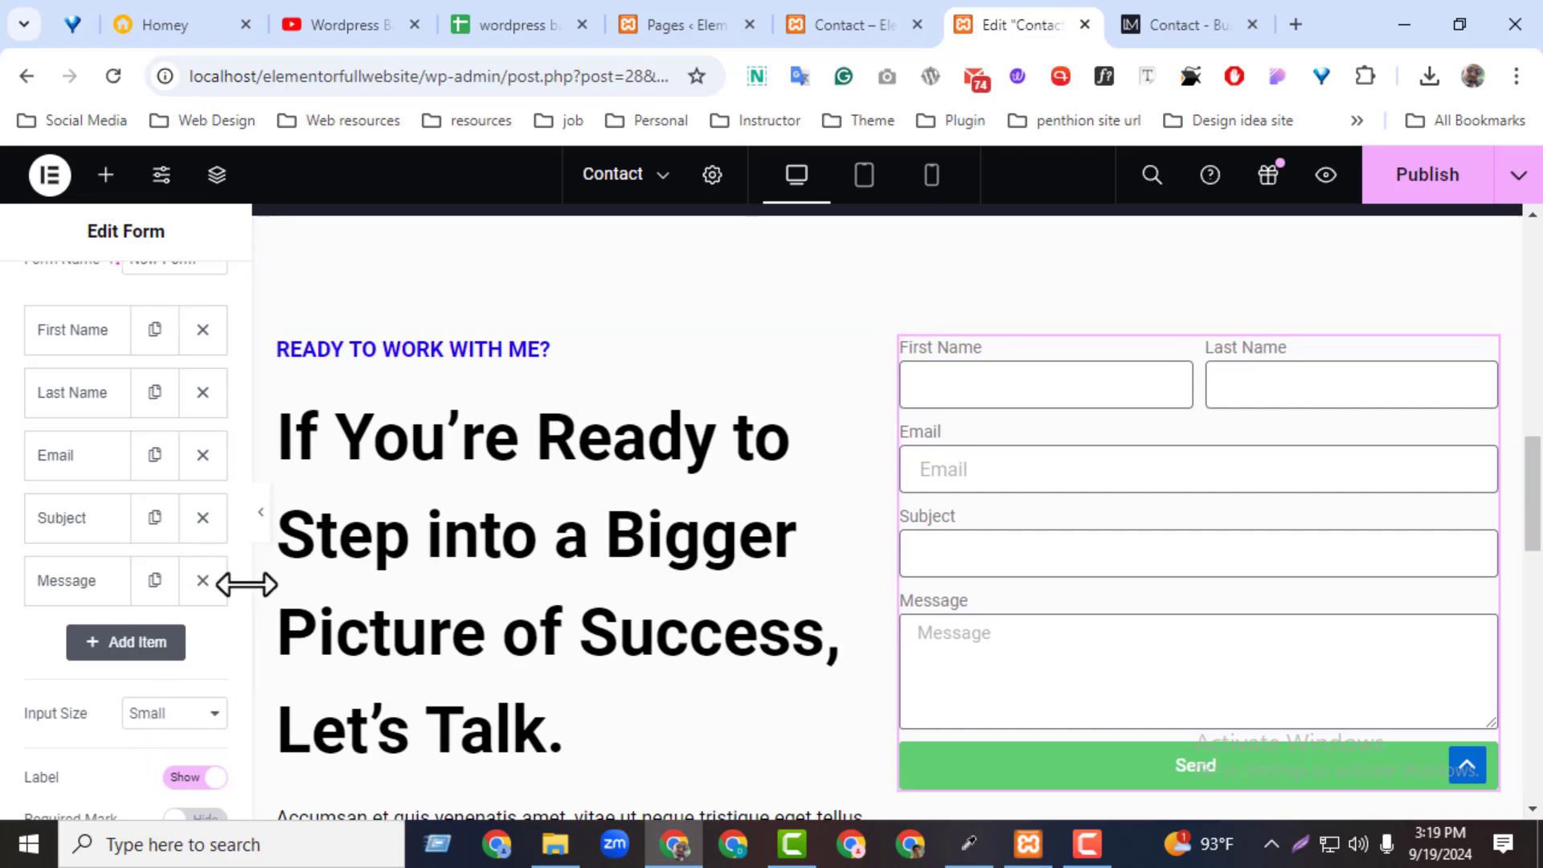
pyautogui.scroll(-6, 229, 611)
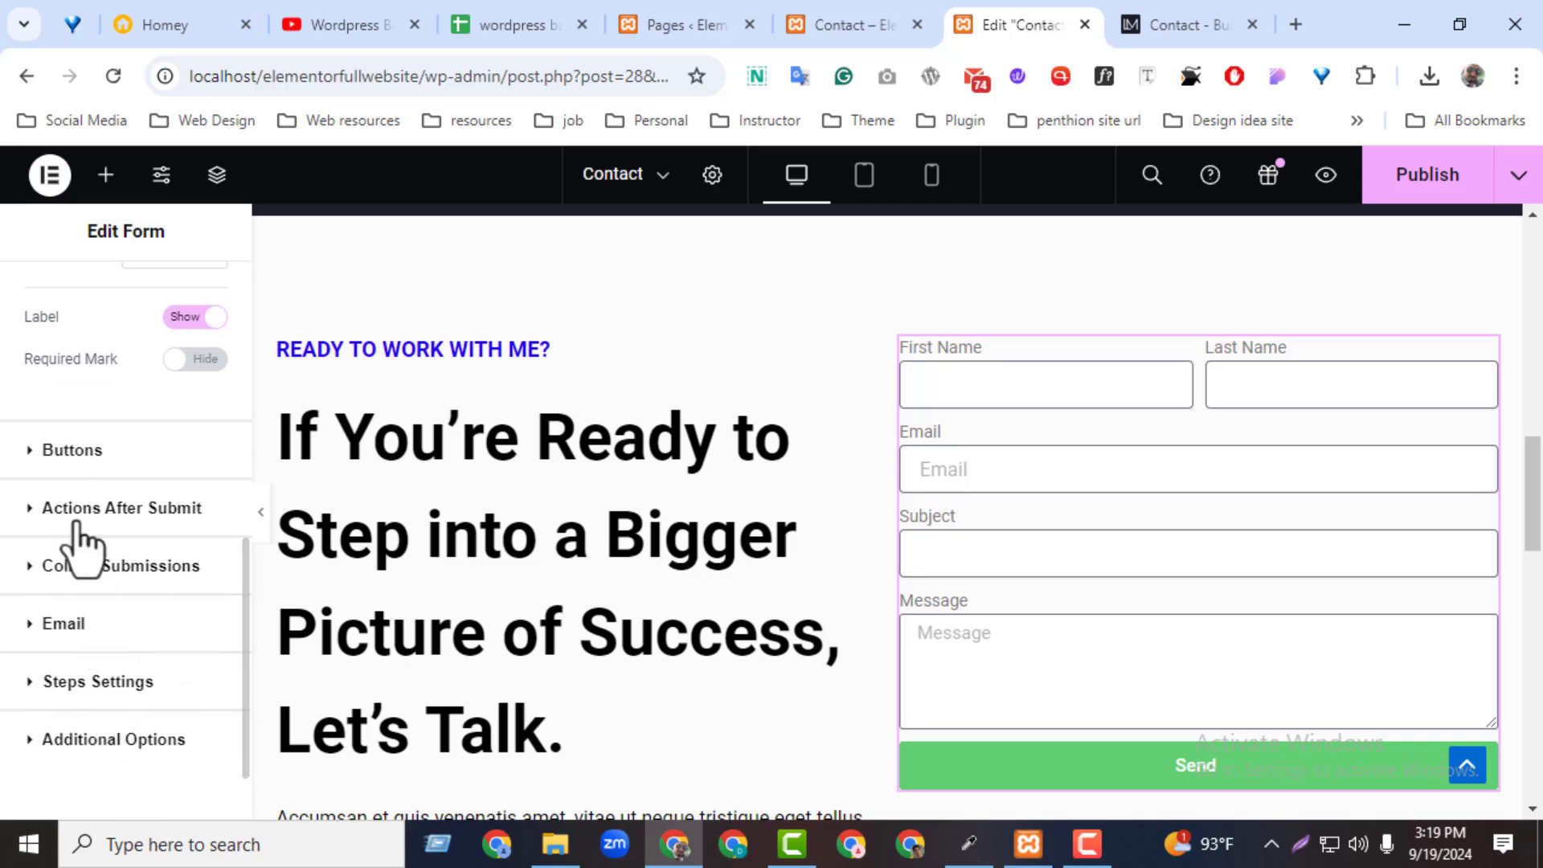
pyautogui.click(72, 448)
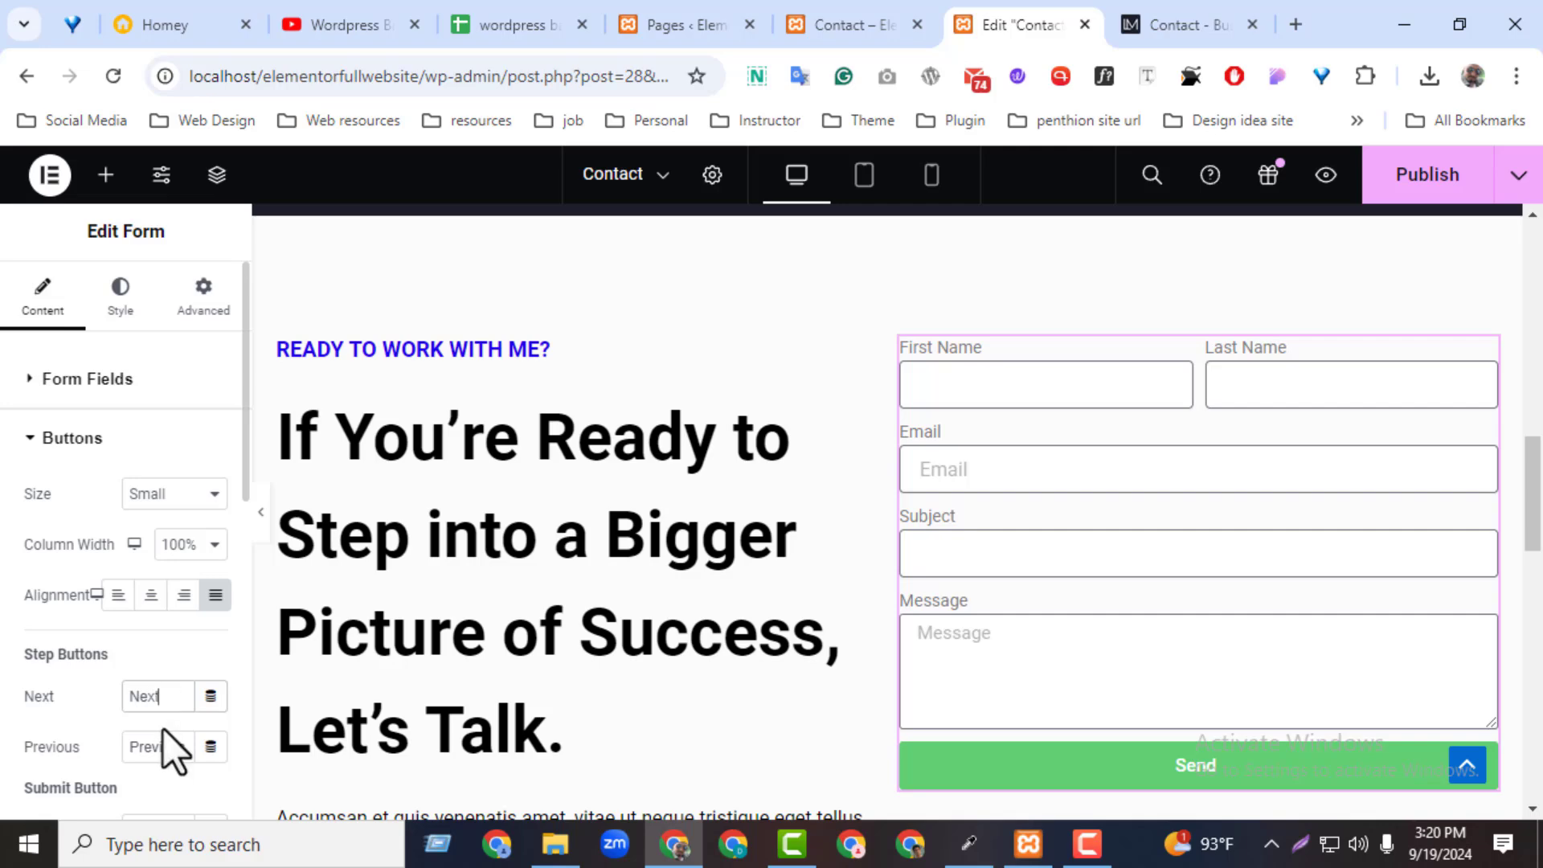
pyautogui.scroll(-2, 104, 712)
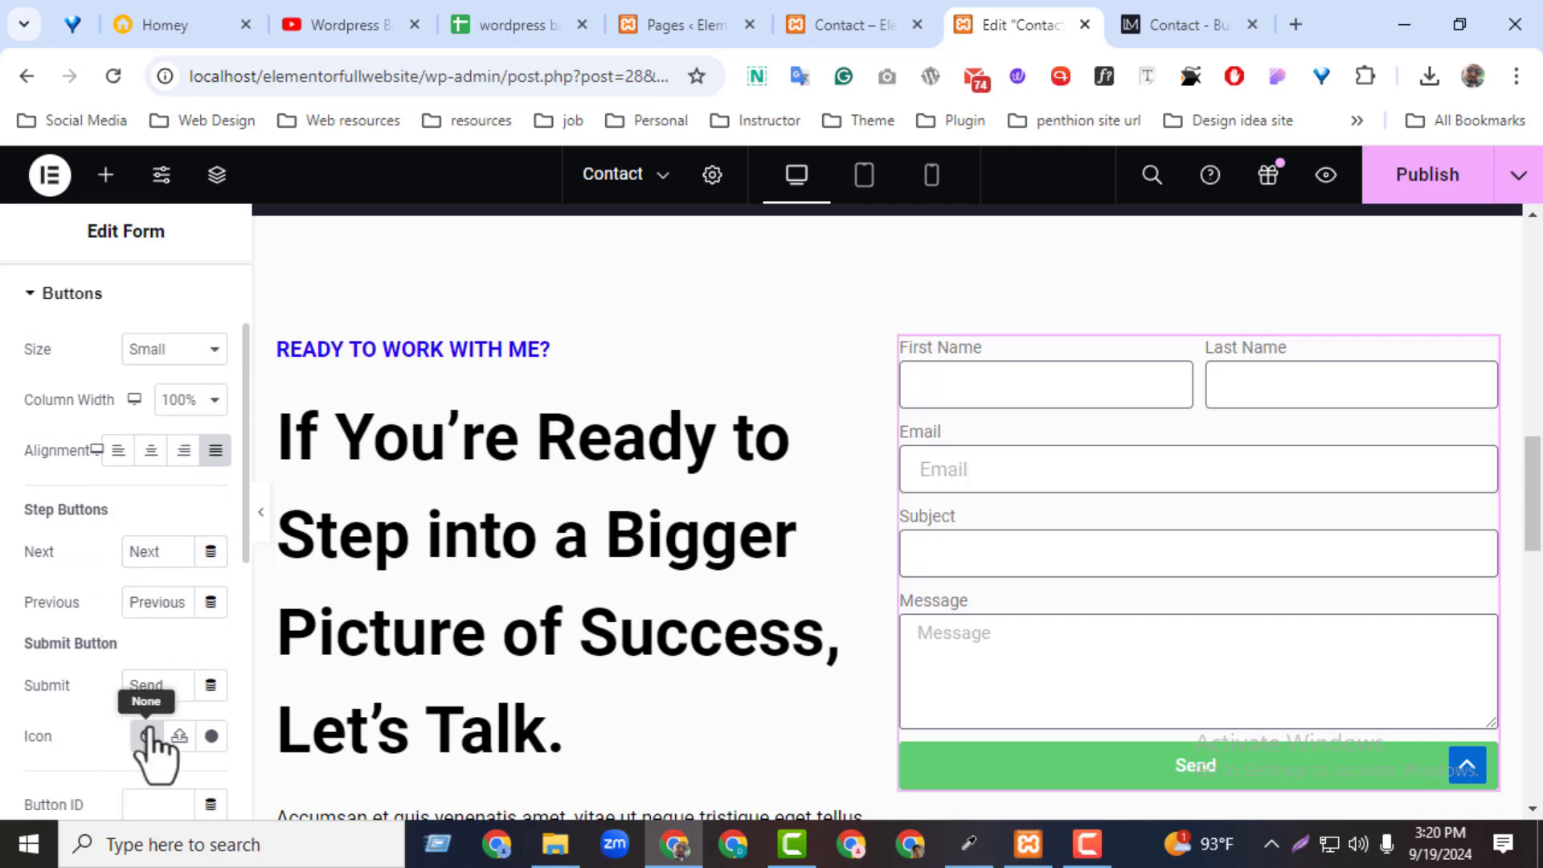
pyautogui.click(1195, 18)
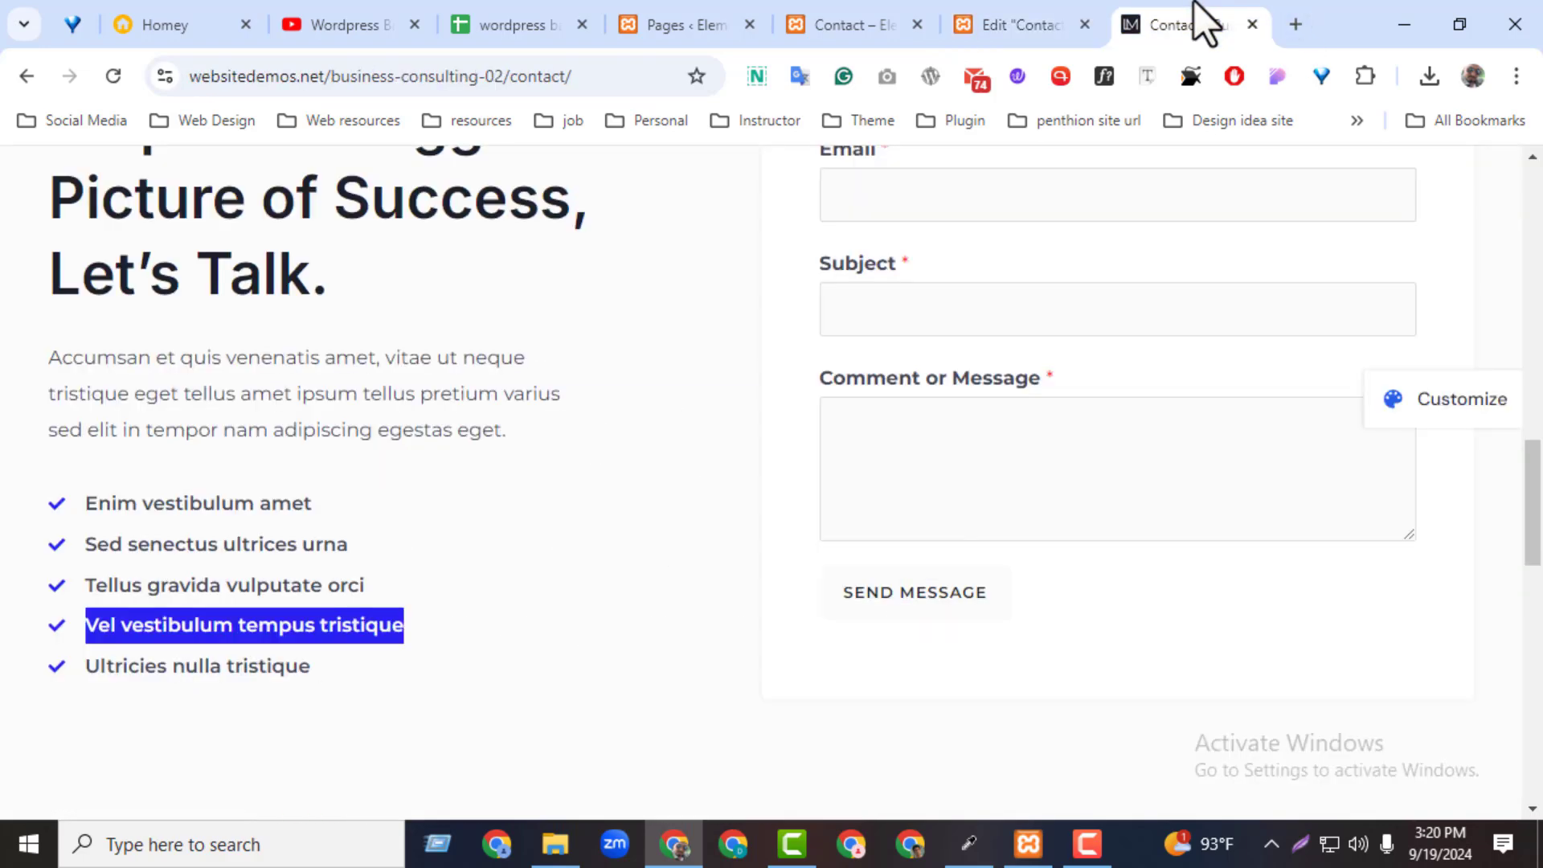
pyautogui.click(1069, 25)
pyautogui.click(171, 692)
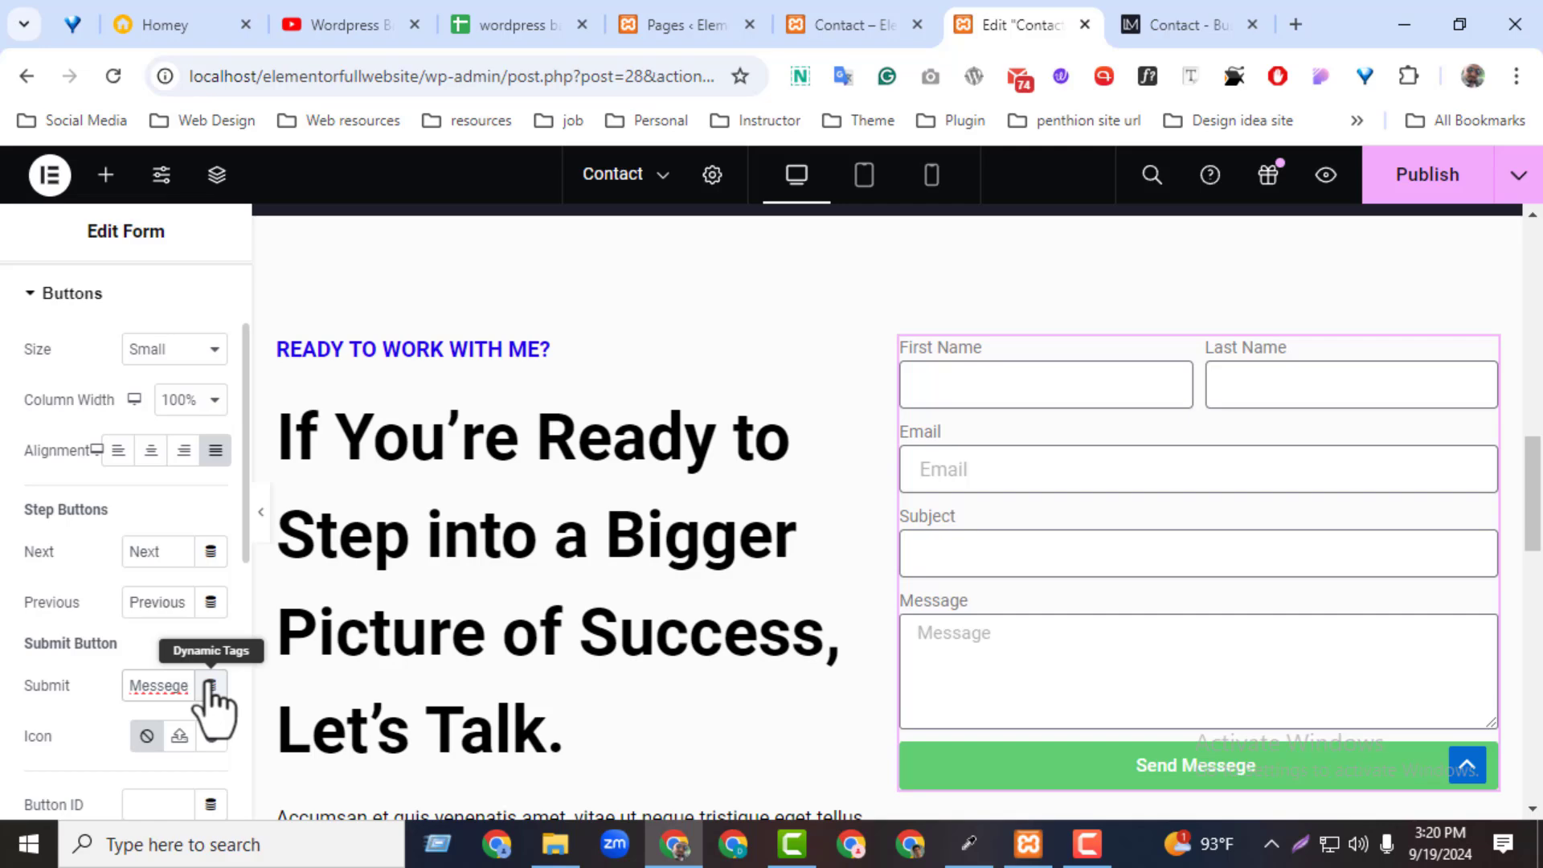
# - Sample the background color of the first name input on the reference form with Quick HTML Color Picker, then return to the Elementor editor
pyautogui.moveTo(1539, 475); pyautogui.dragTo(1541, 497)
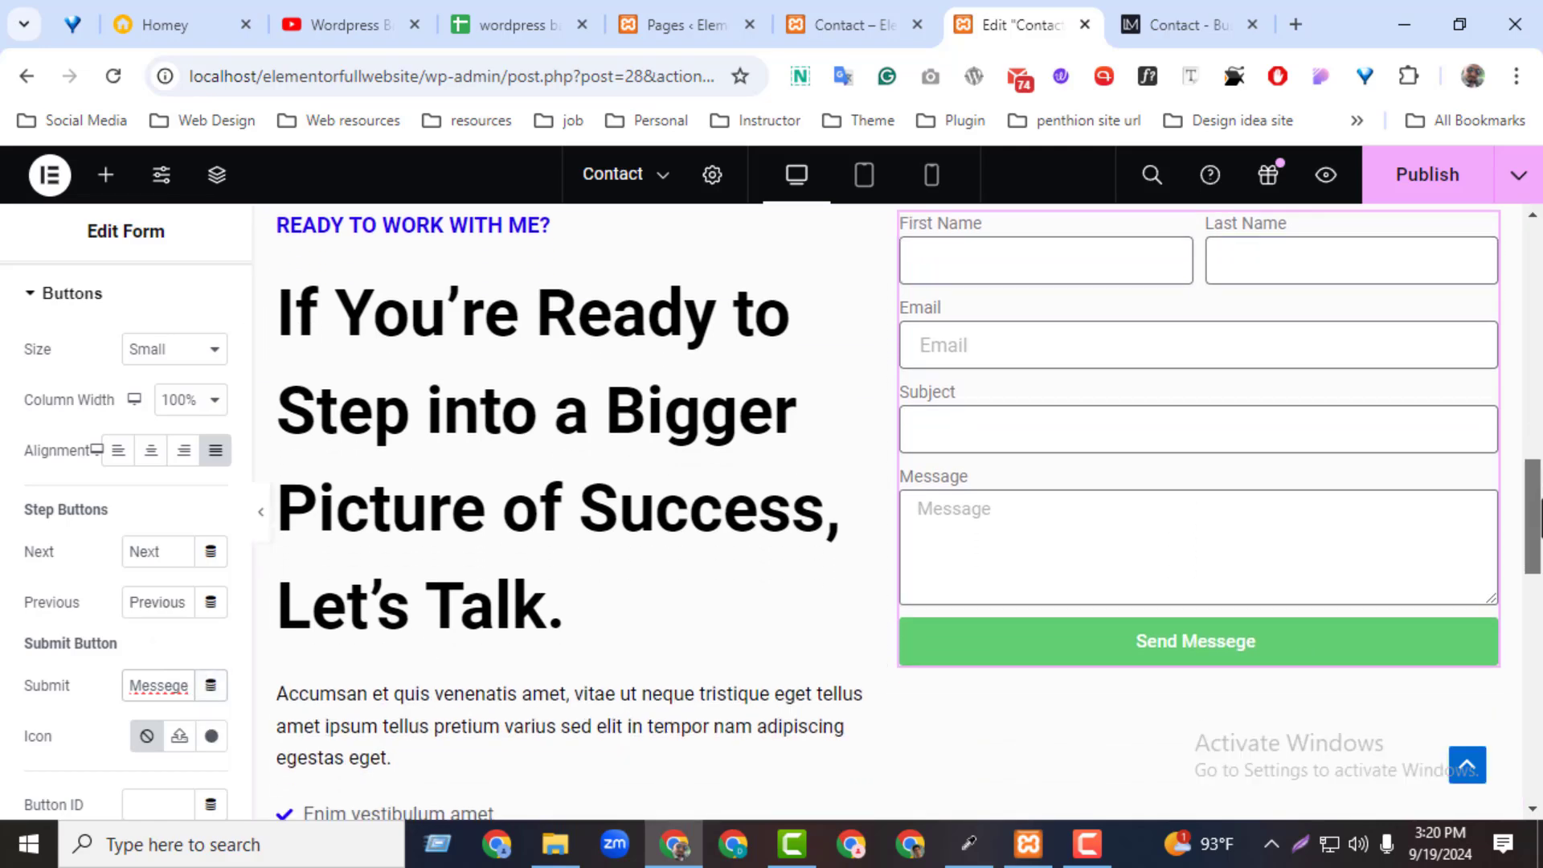
pyautogui.click(1145, 32)
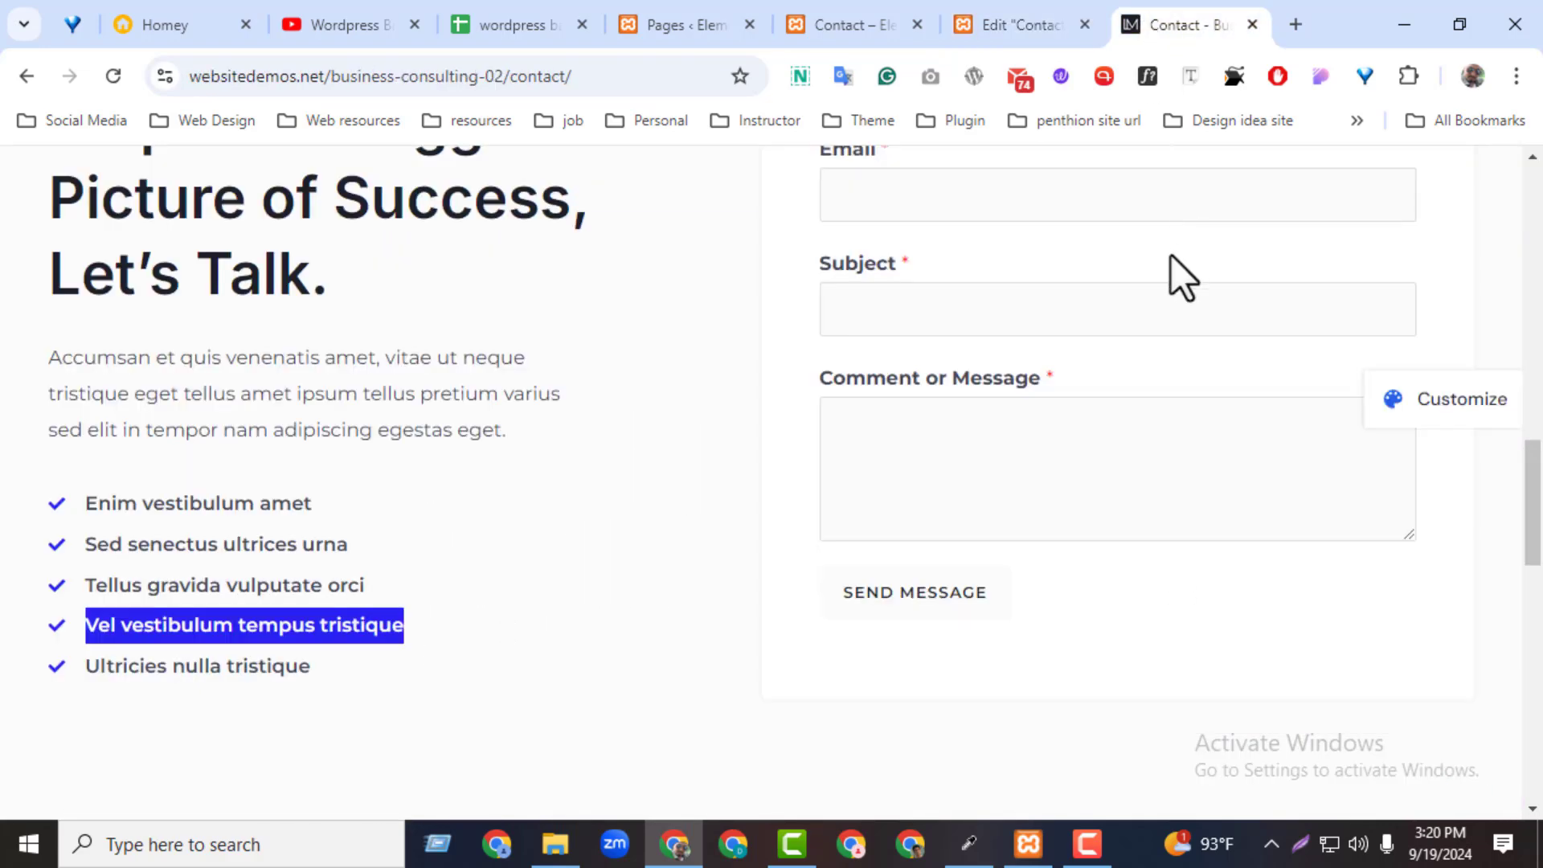
pyautogui.click(1540, 612)
pyautogui.moveTo(1534, 626); pyautogui.dragTo(1539, 444)
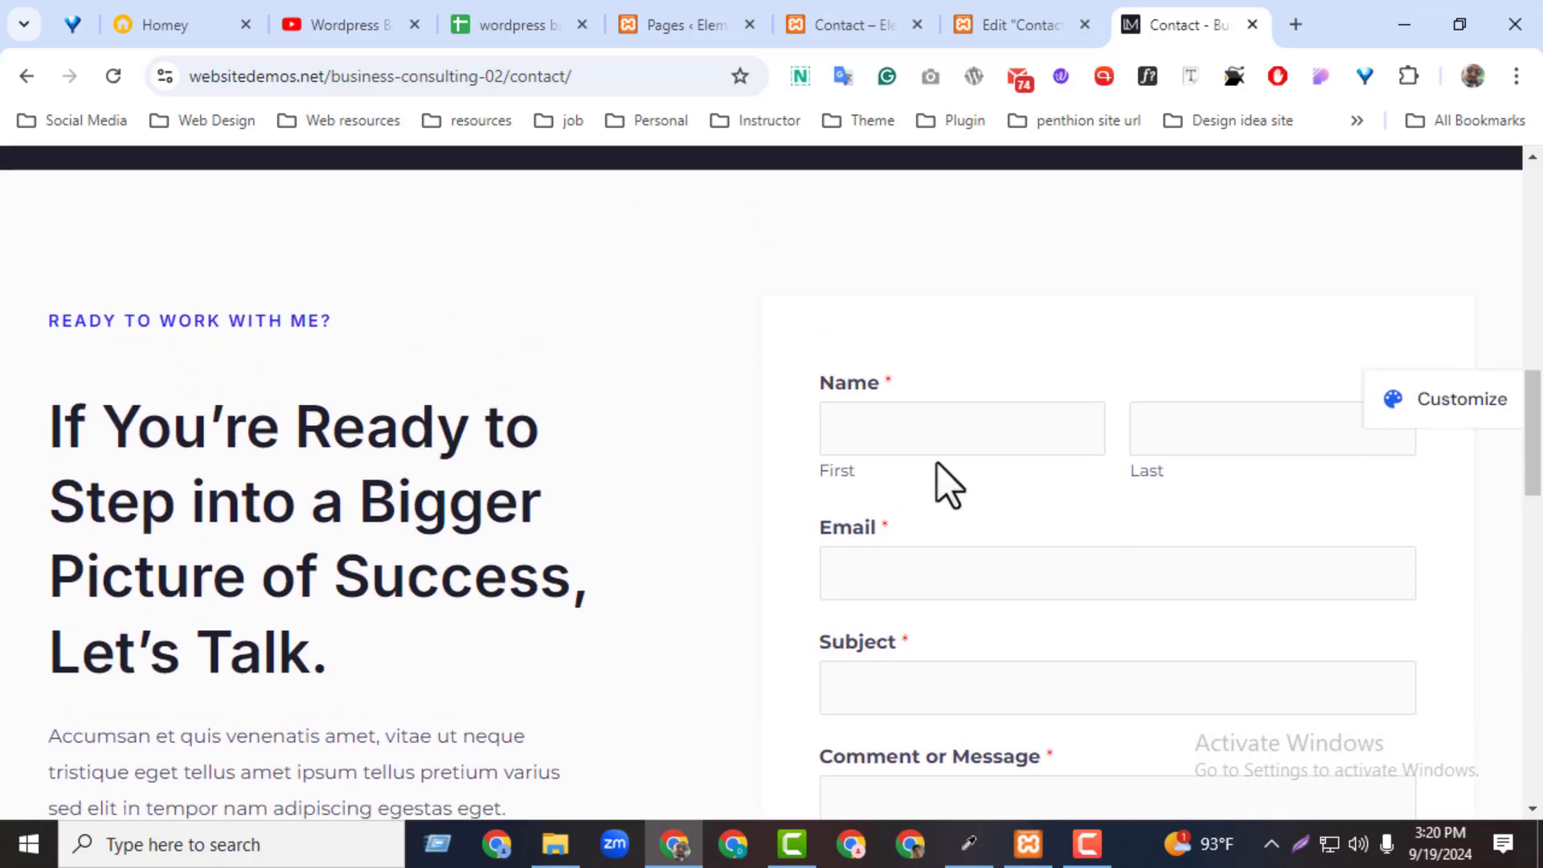
pyautogui.click(944, 442)
pyautogui.click(1119, 354)
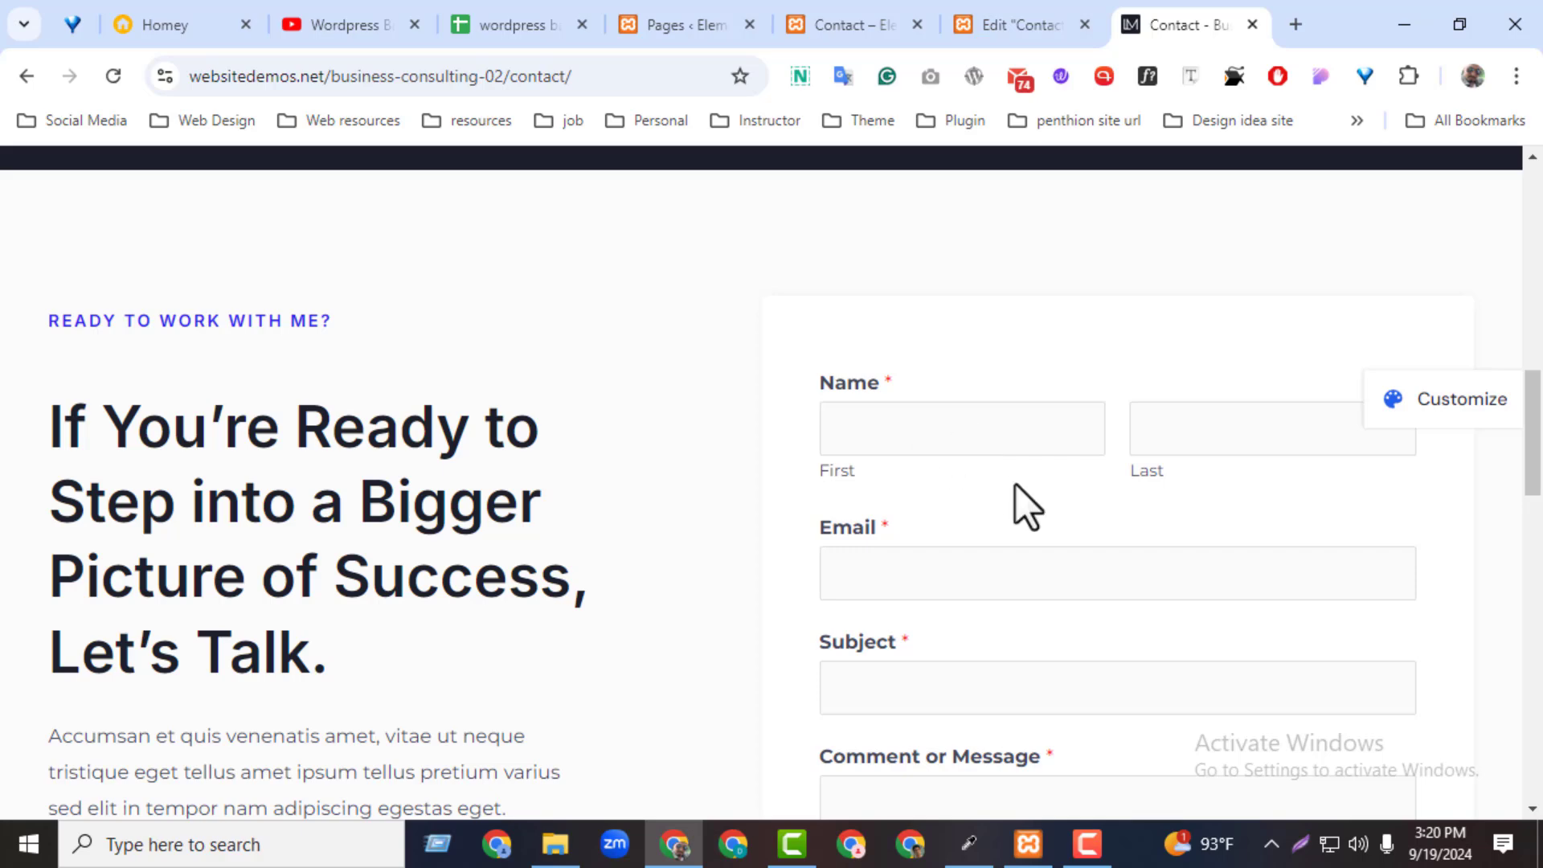
pyautogui.click(969, 844)
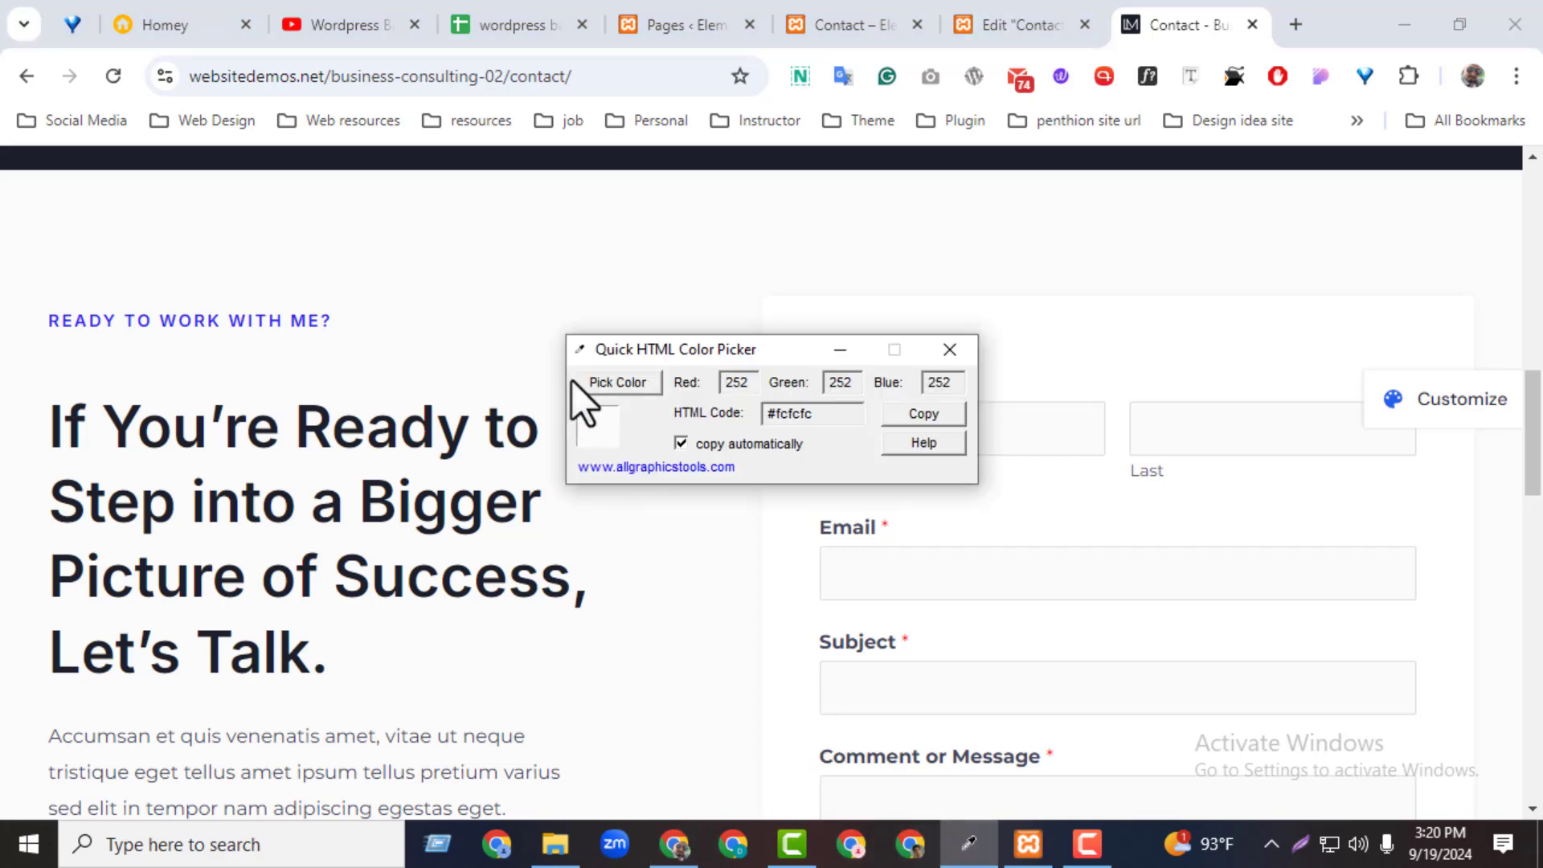
pyautogui.click(599, 385)
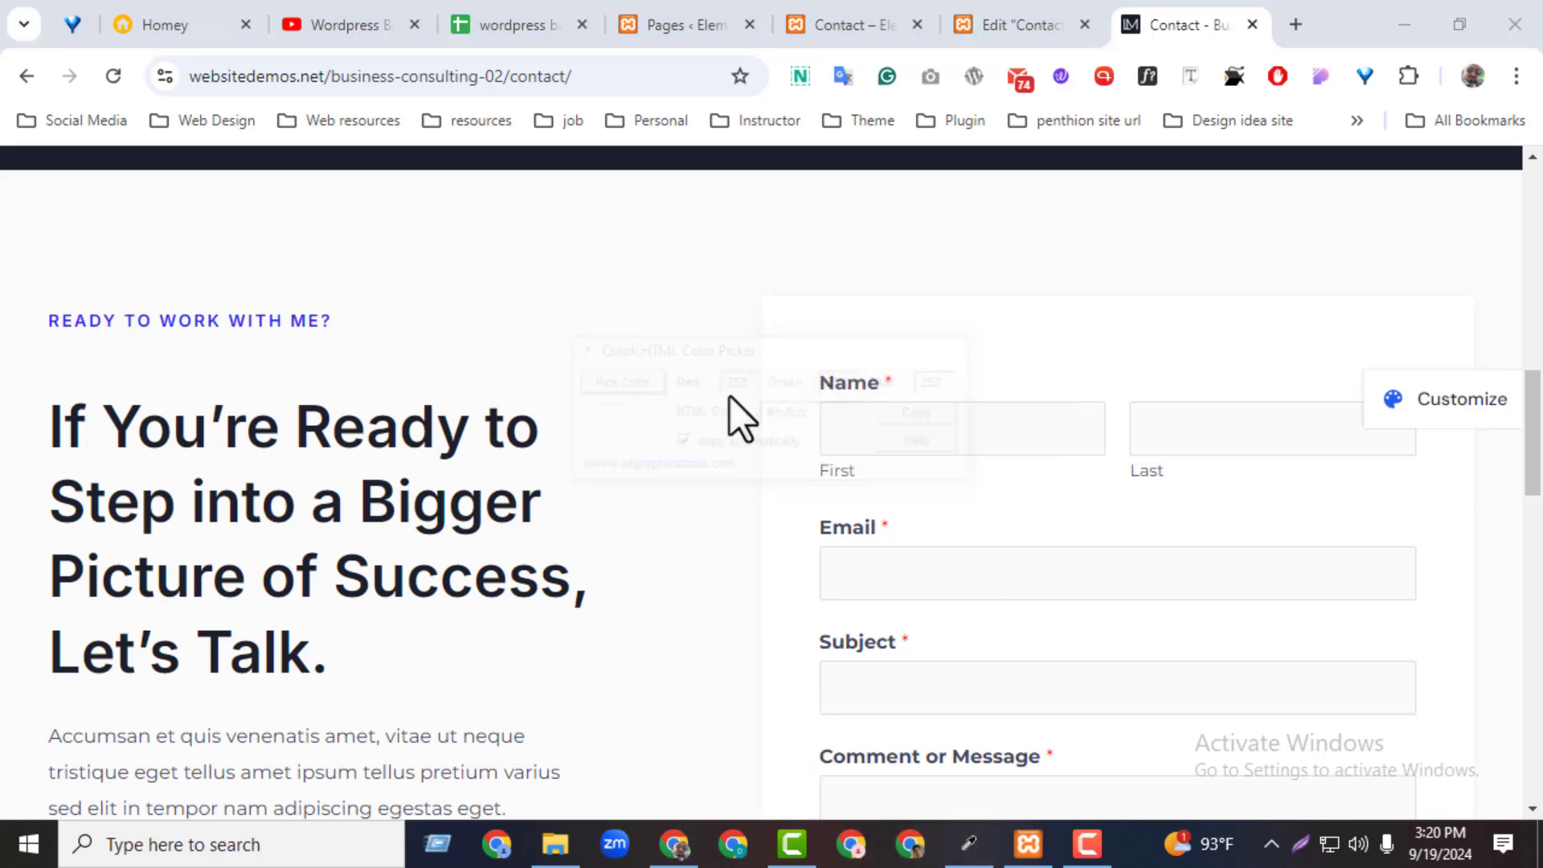
pyautogui.click(1021, 430)
pyautogui.click(1073, 7)
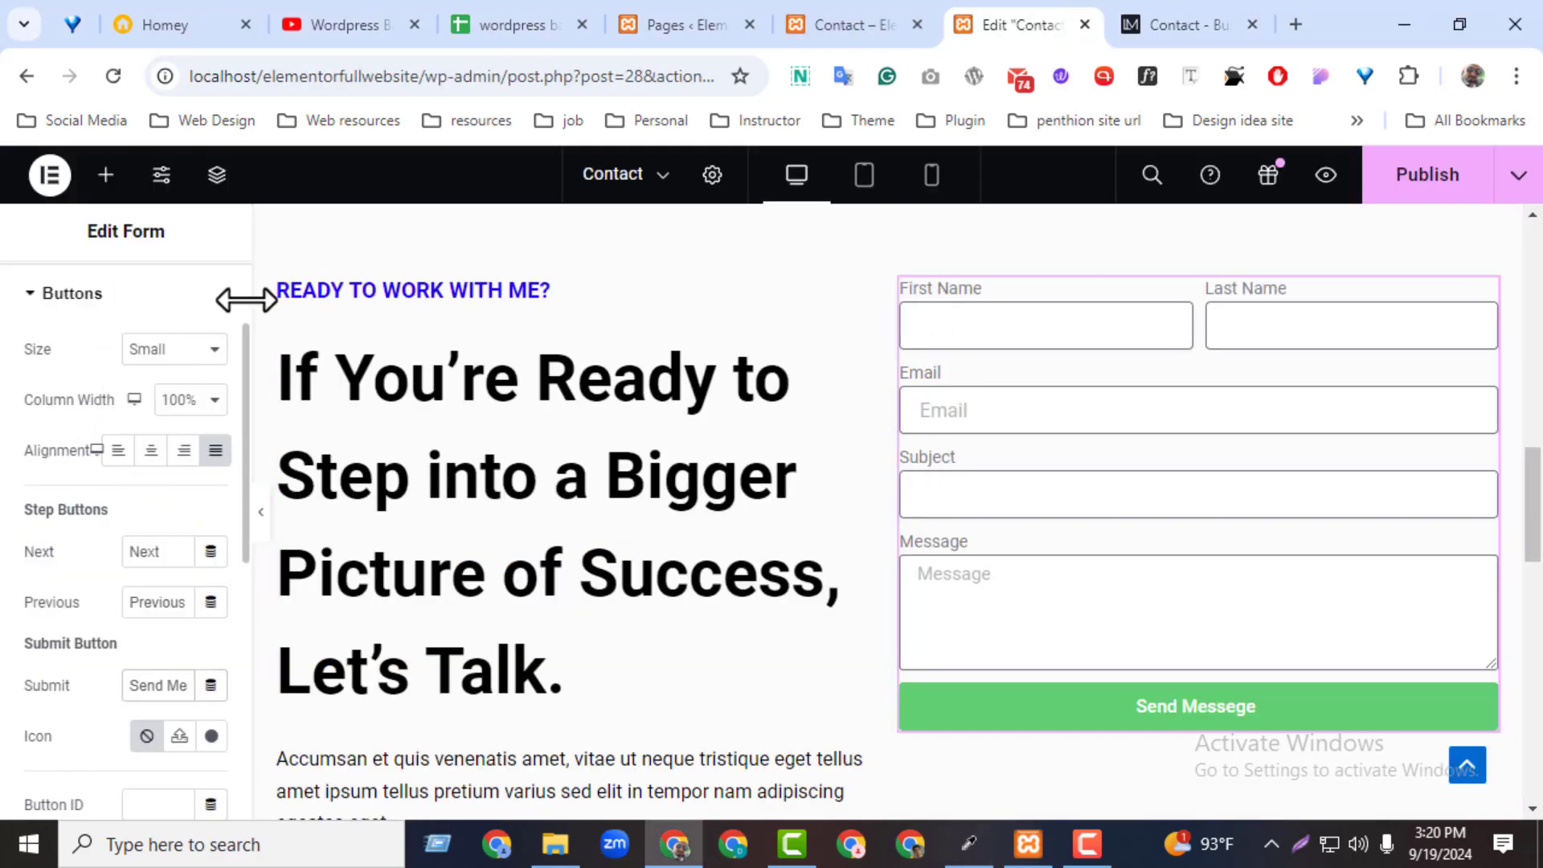
# - Set the input size of the form fields to Medium
pyautogui.moveTo(258, 297); pyautogui.dragTo(277, 306)
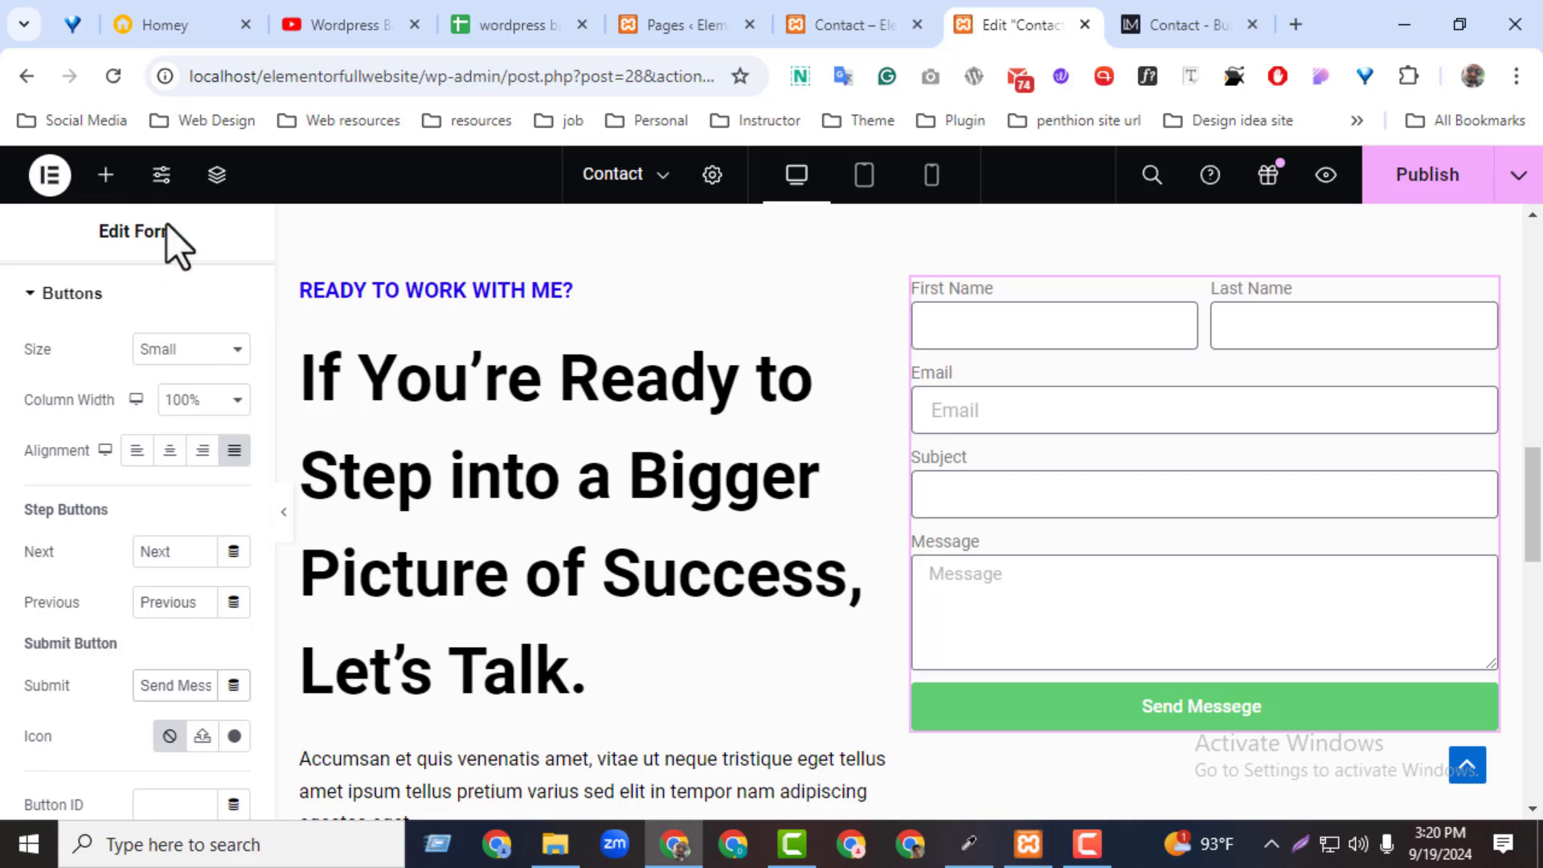
pyautogui.scroll(3, 257, 361)
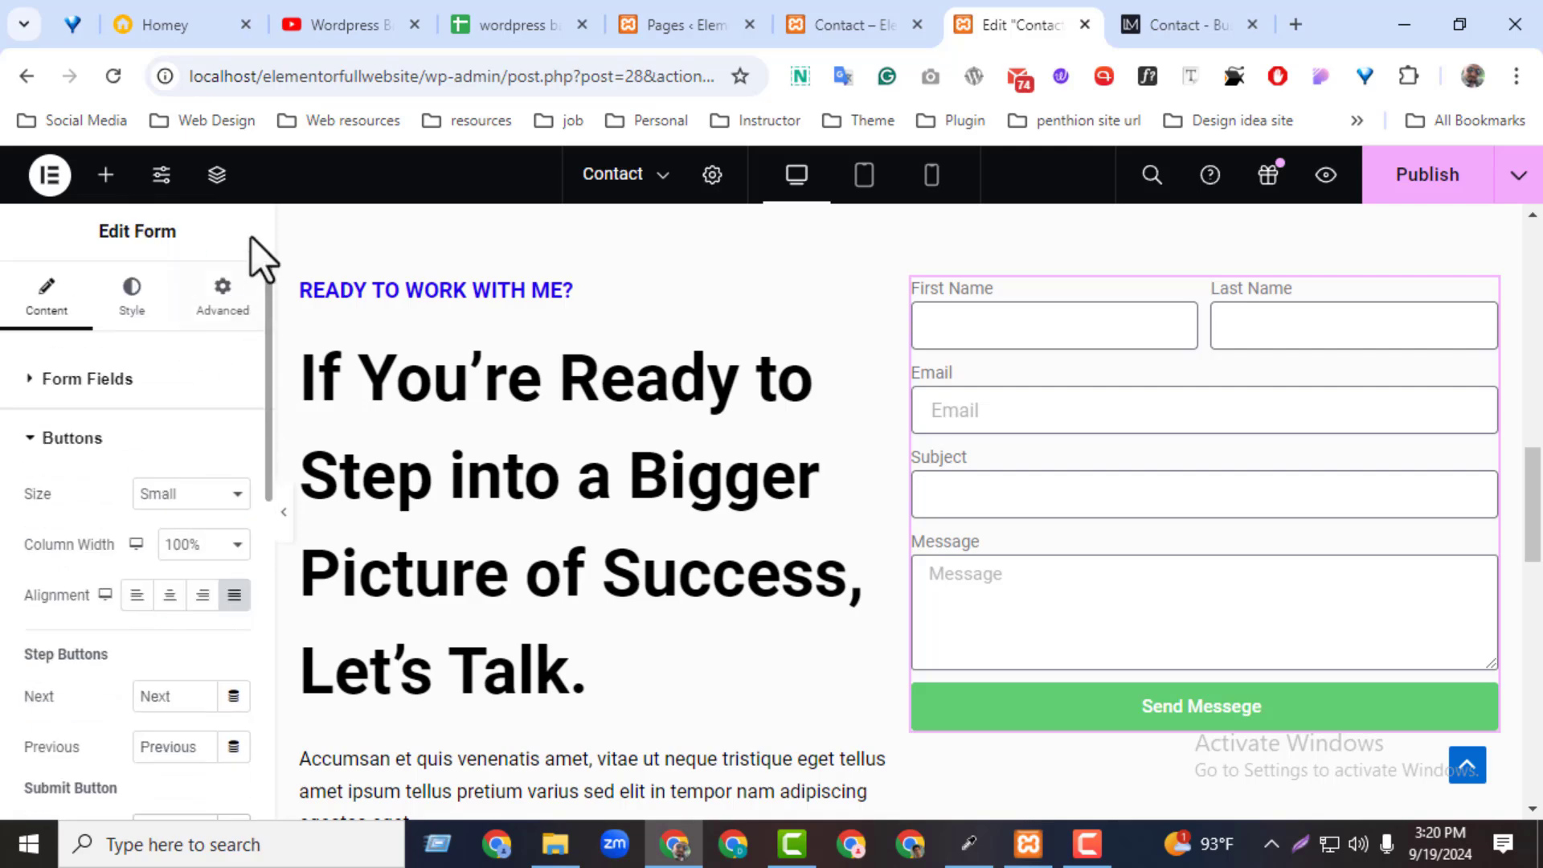
pyautogui.click(130, 299)
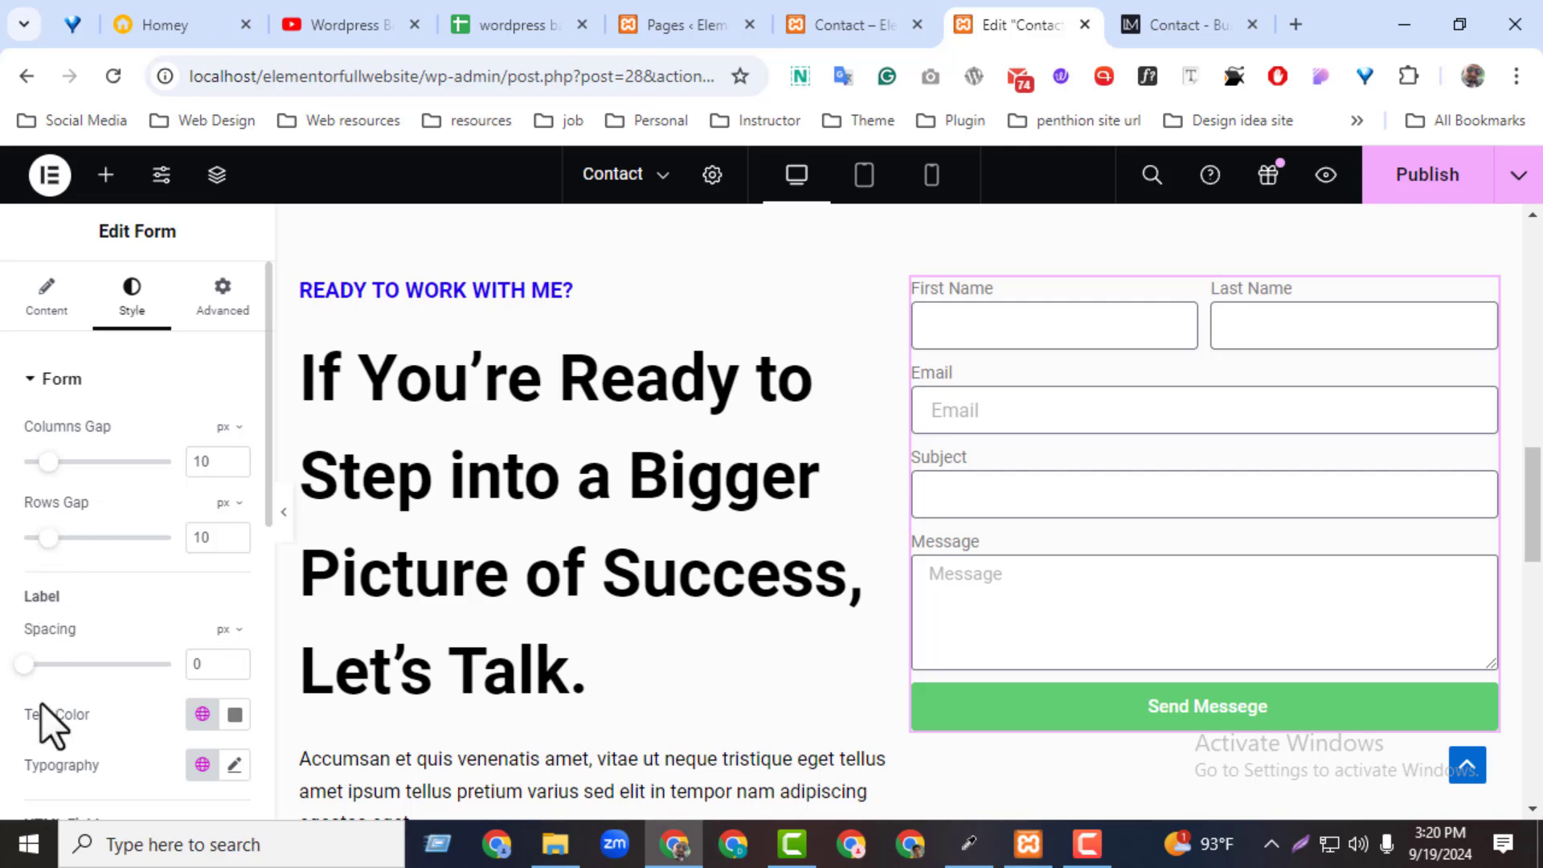
pyautogui.click(64, 305)
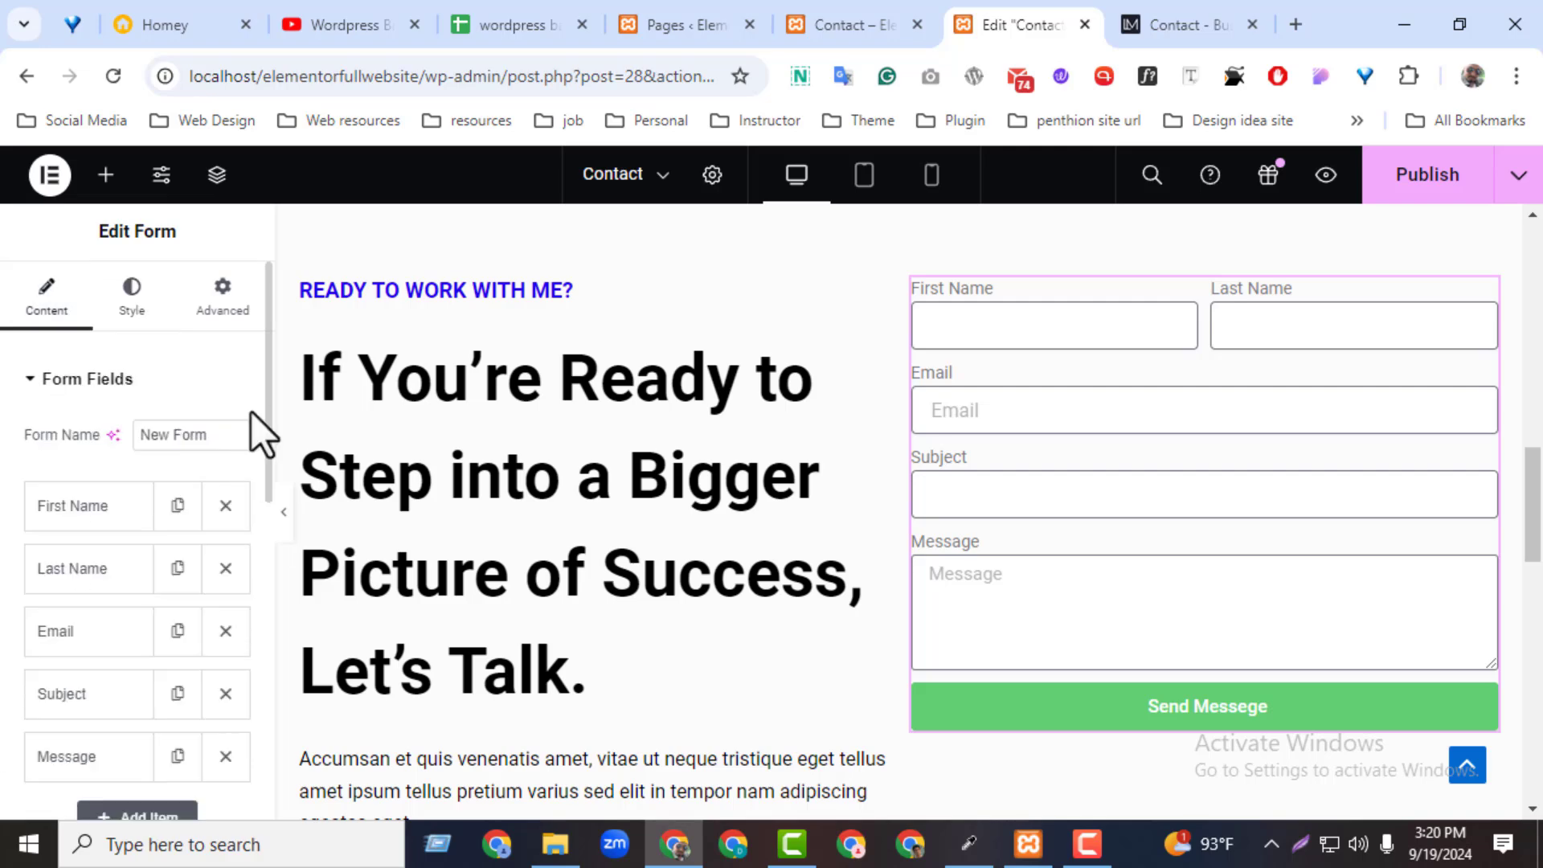
pyautogui.scroll(-5, 267, 450)
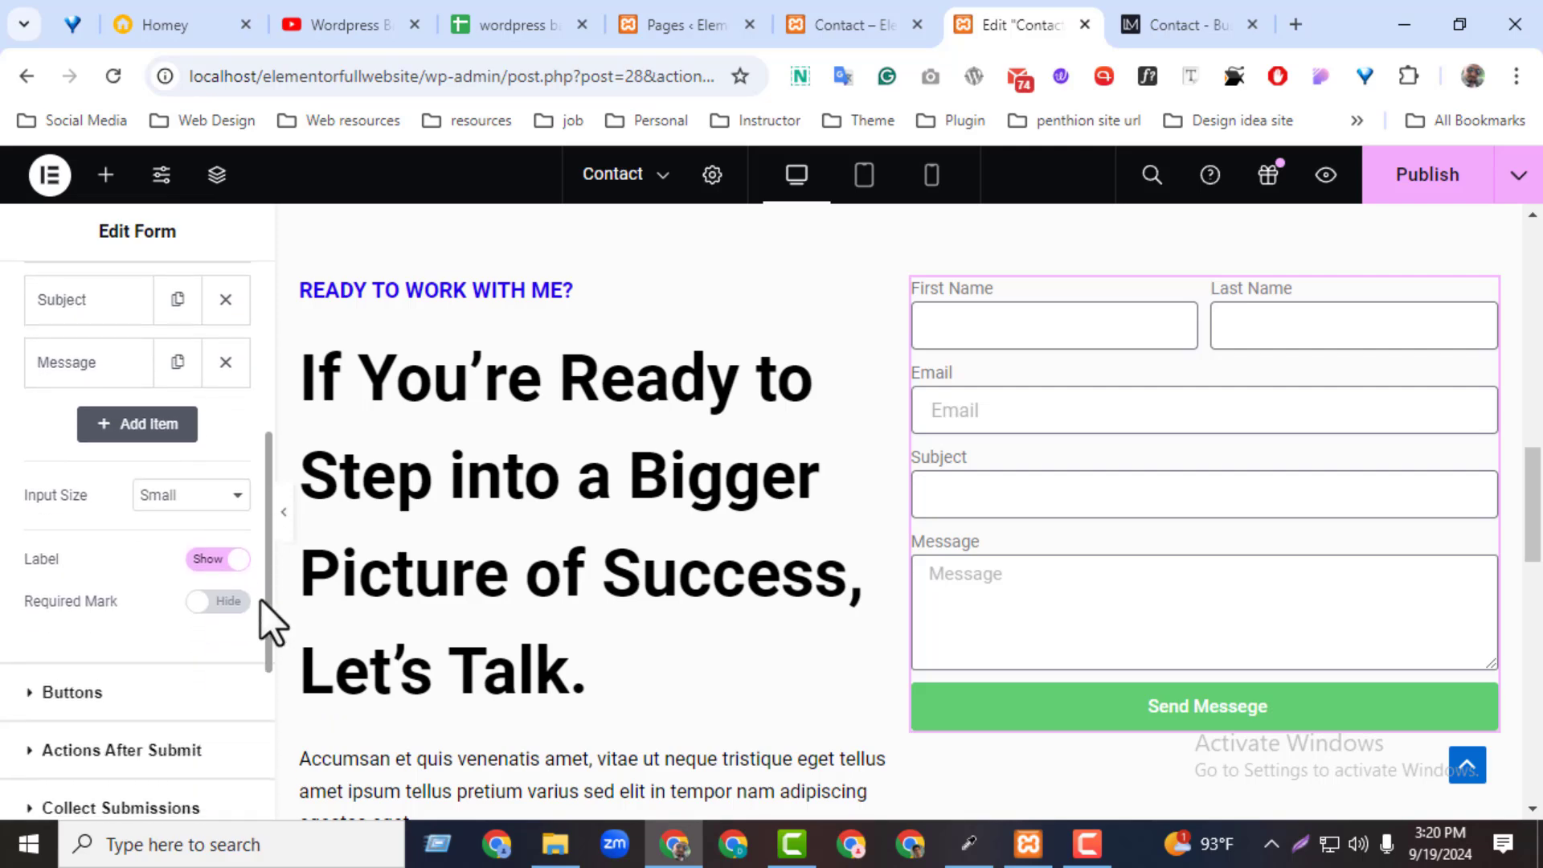
pyautogui.click(190, 445)
pyautogui.click(166, 536)
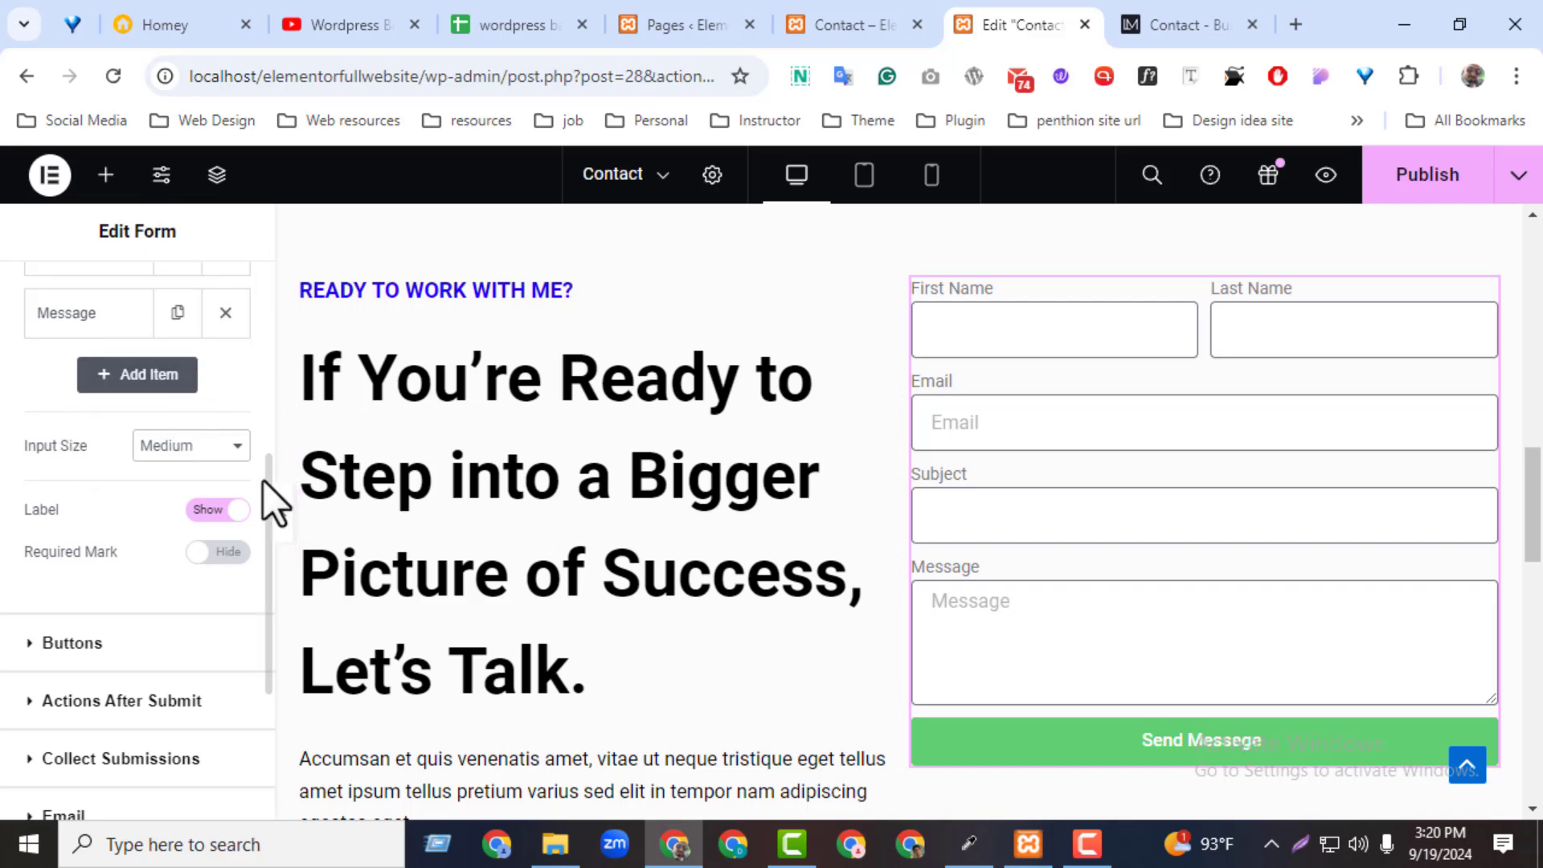
# - Set the text color of the form's labels to black
pyautogui.moveTo(268, 482); pyautogui.dragTo(241, 252)
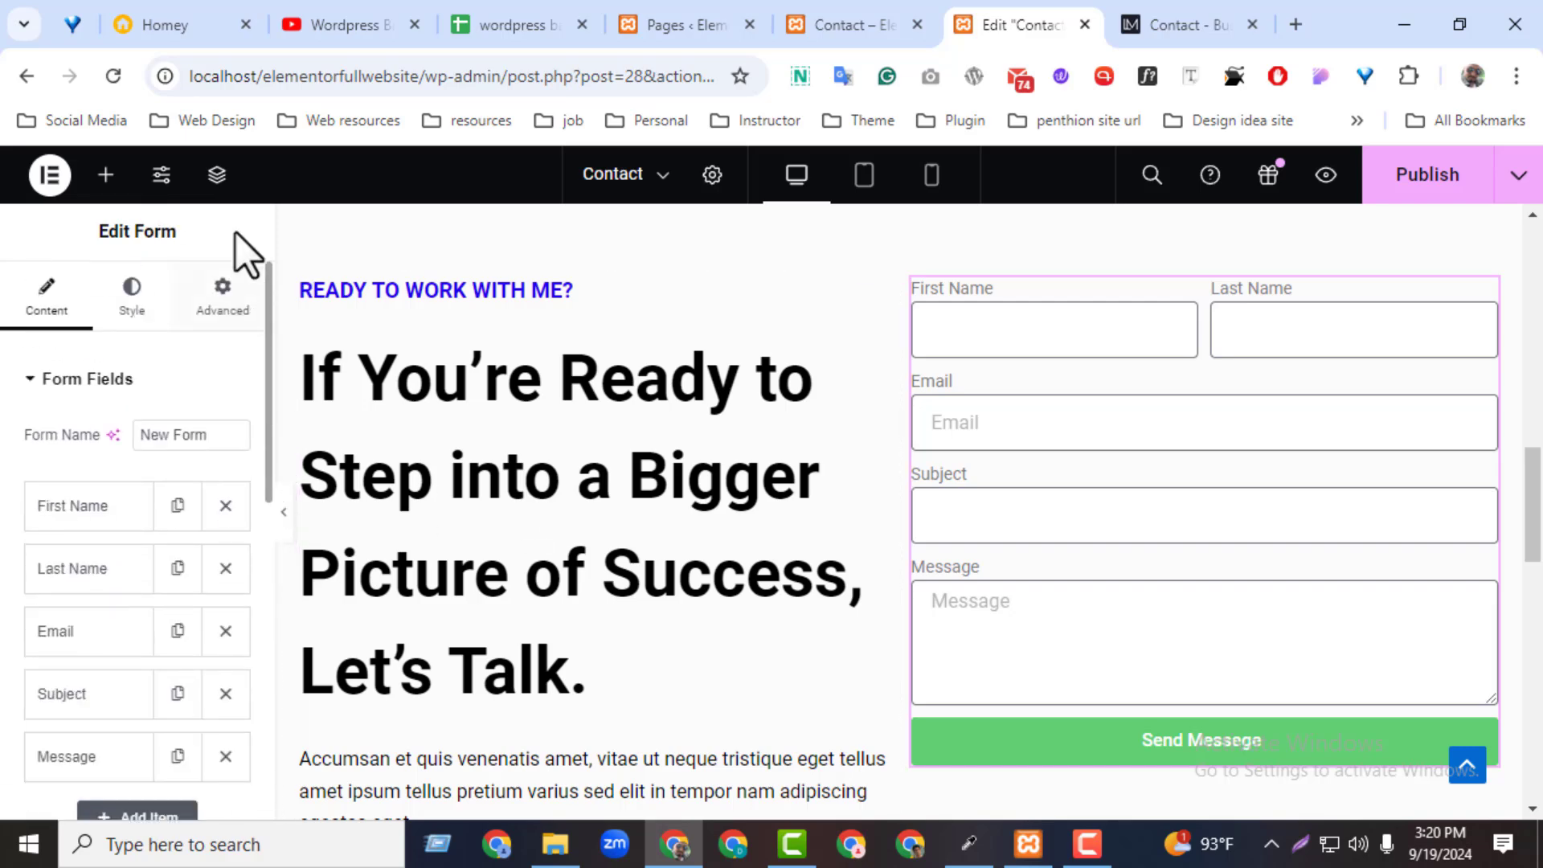
pyautogui.click(132, 299)
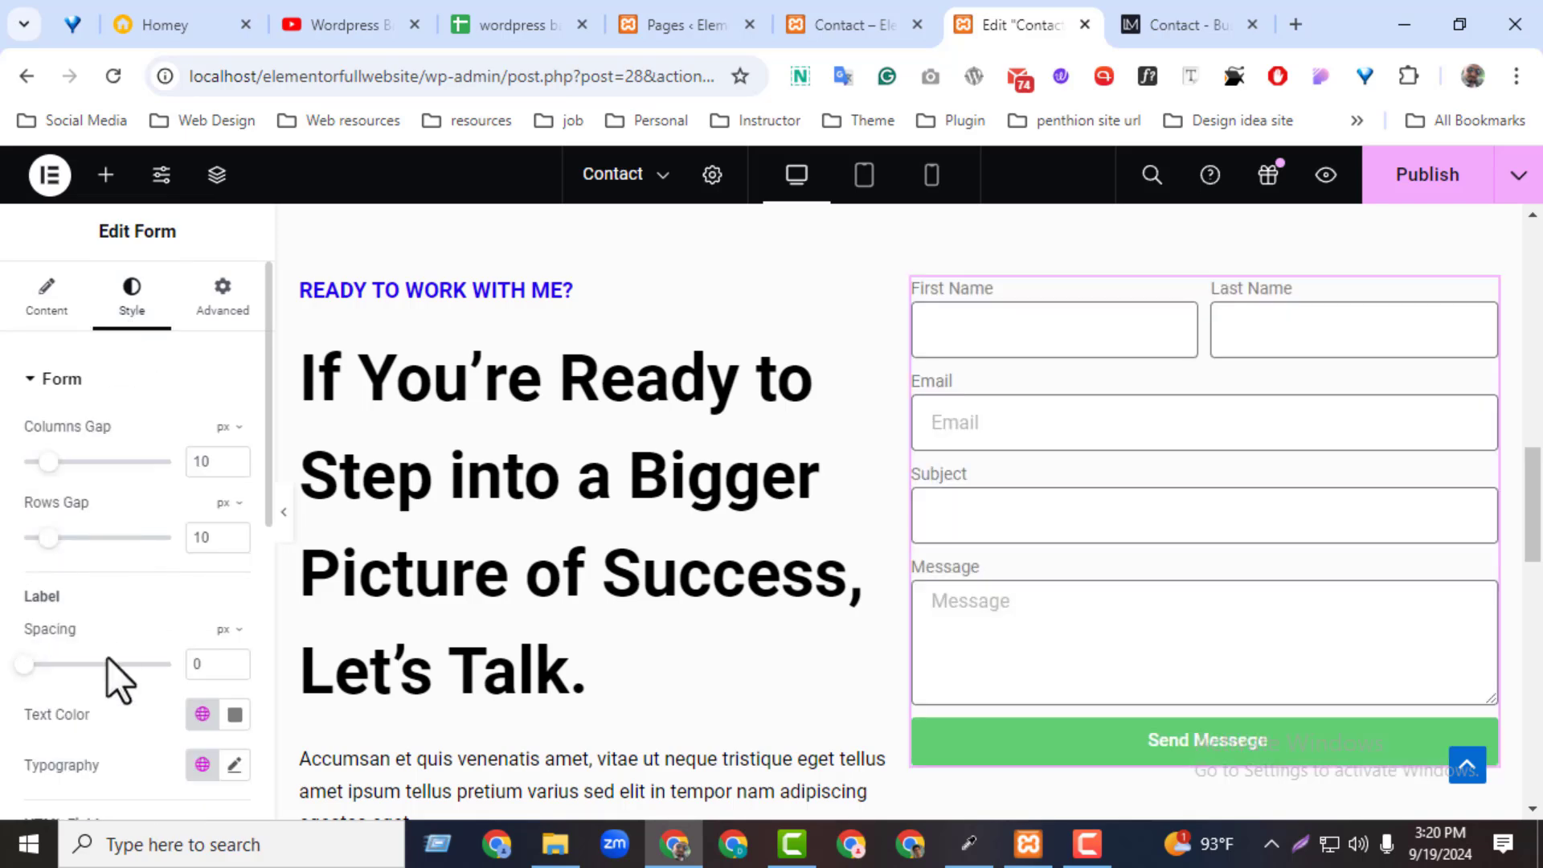
pyautogui.click(235, 715)
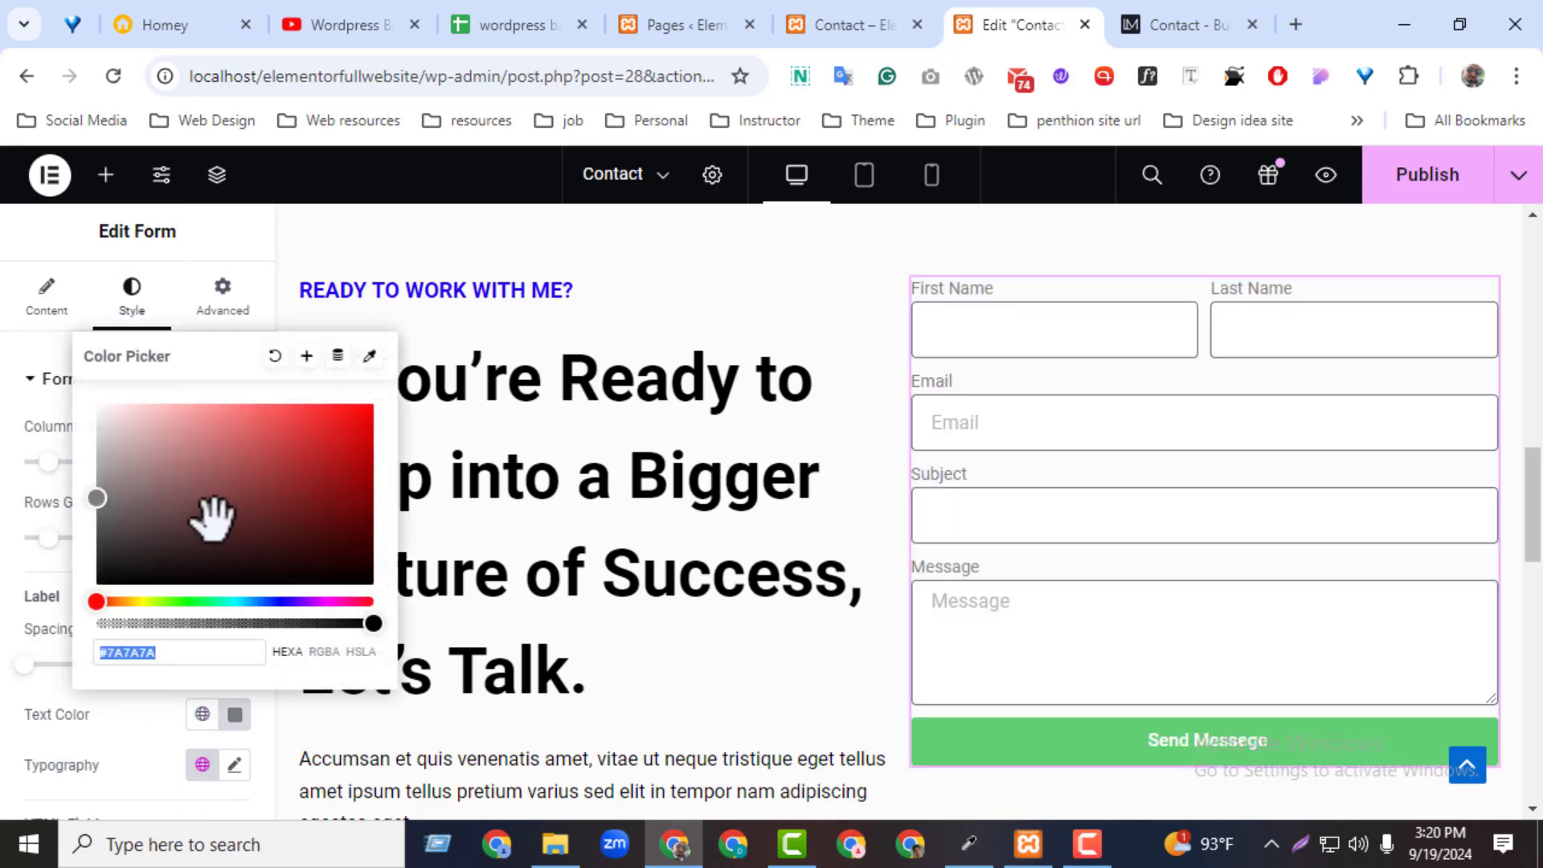
pyautogui.click(119, 718)
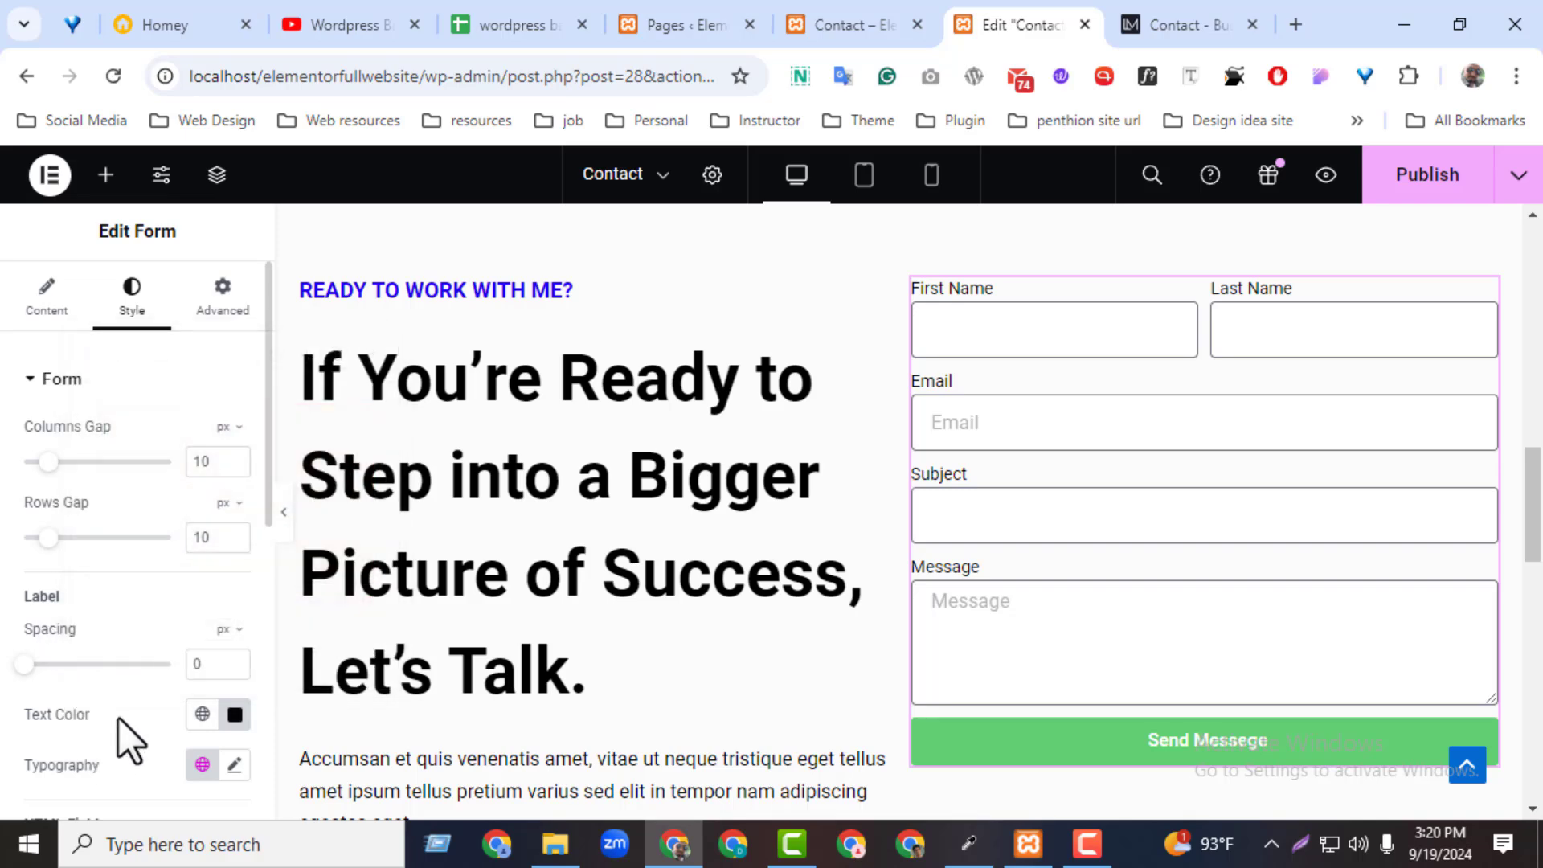
# - Set the background color of the form's fields to #fafafa
pyautogui.scroll(-1, 119, 718)
pyautogui.scroll(-3, 119, 719)
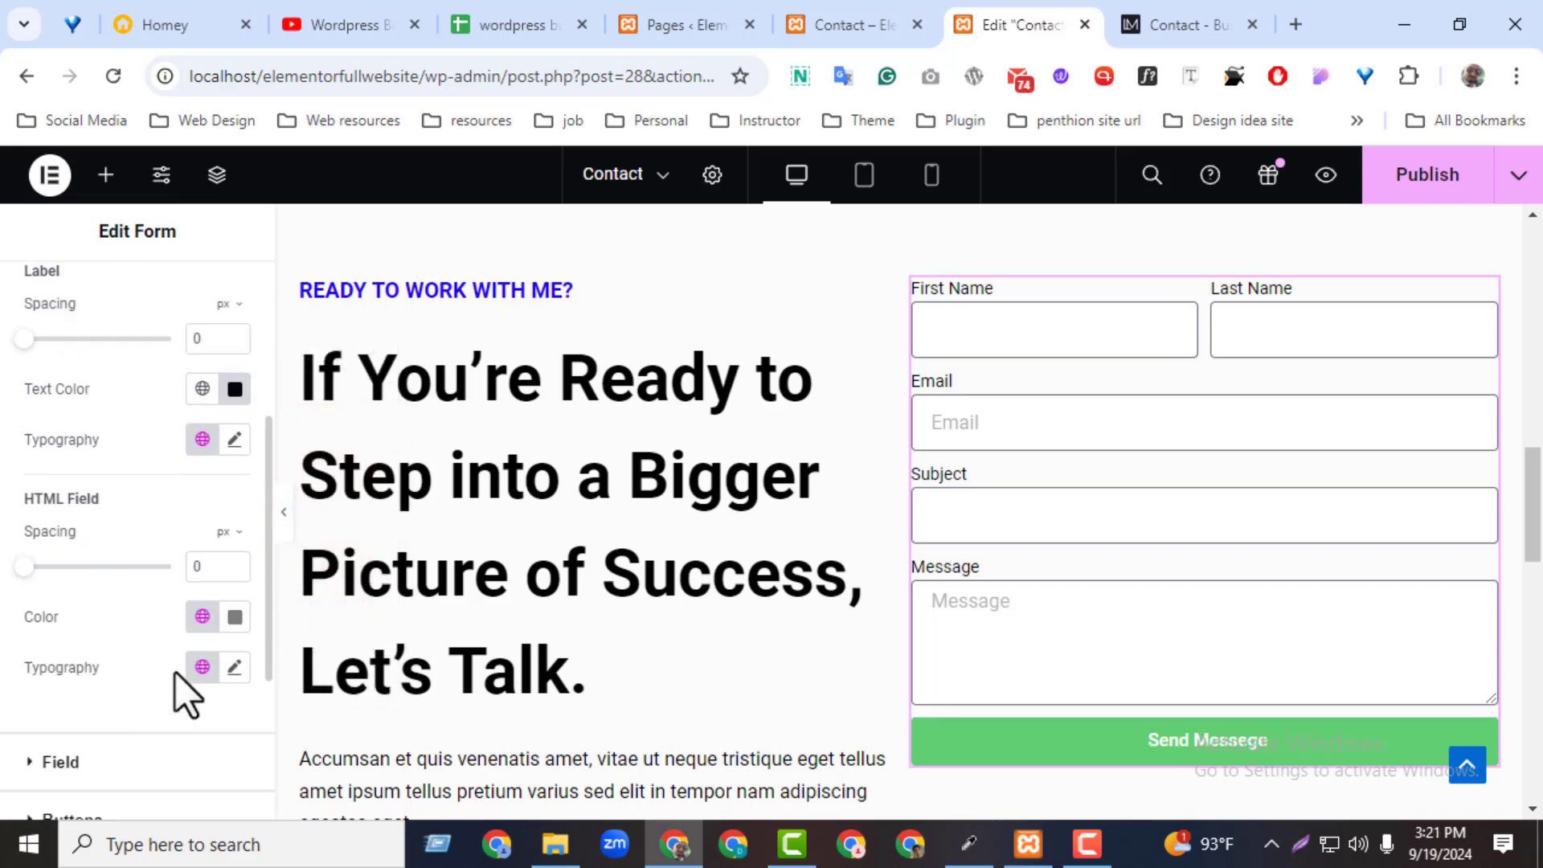
pyautogui.scroll(-2, 173, 667)
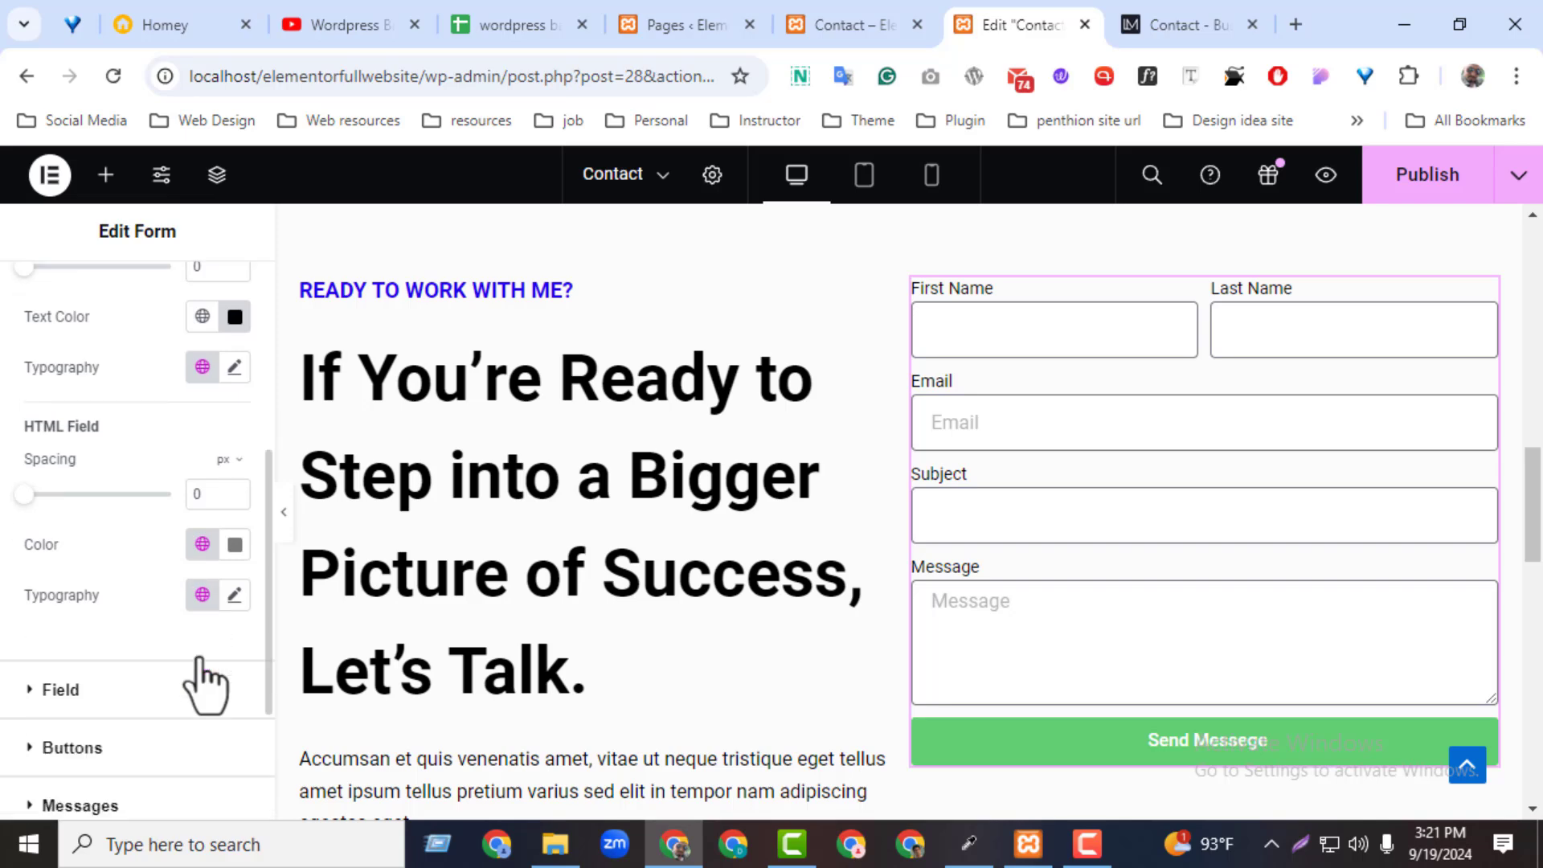
pyautogui.click(140, 615)
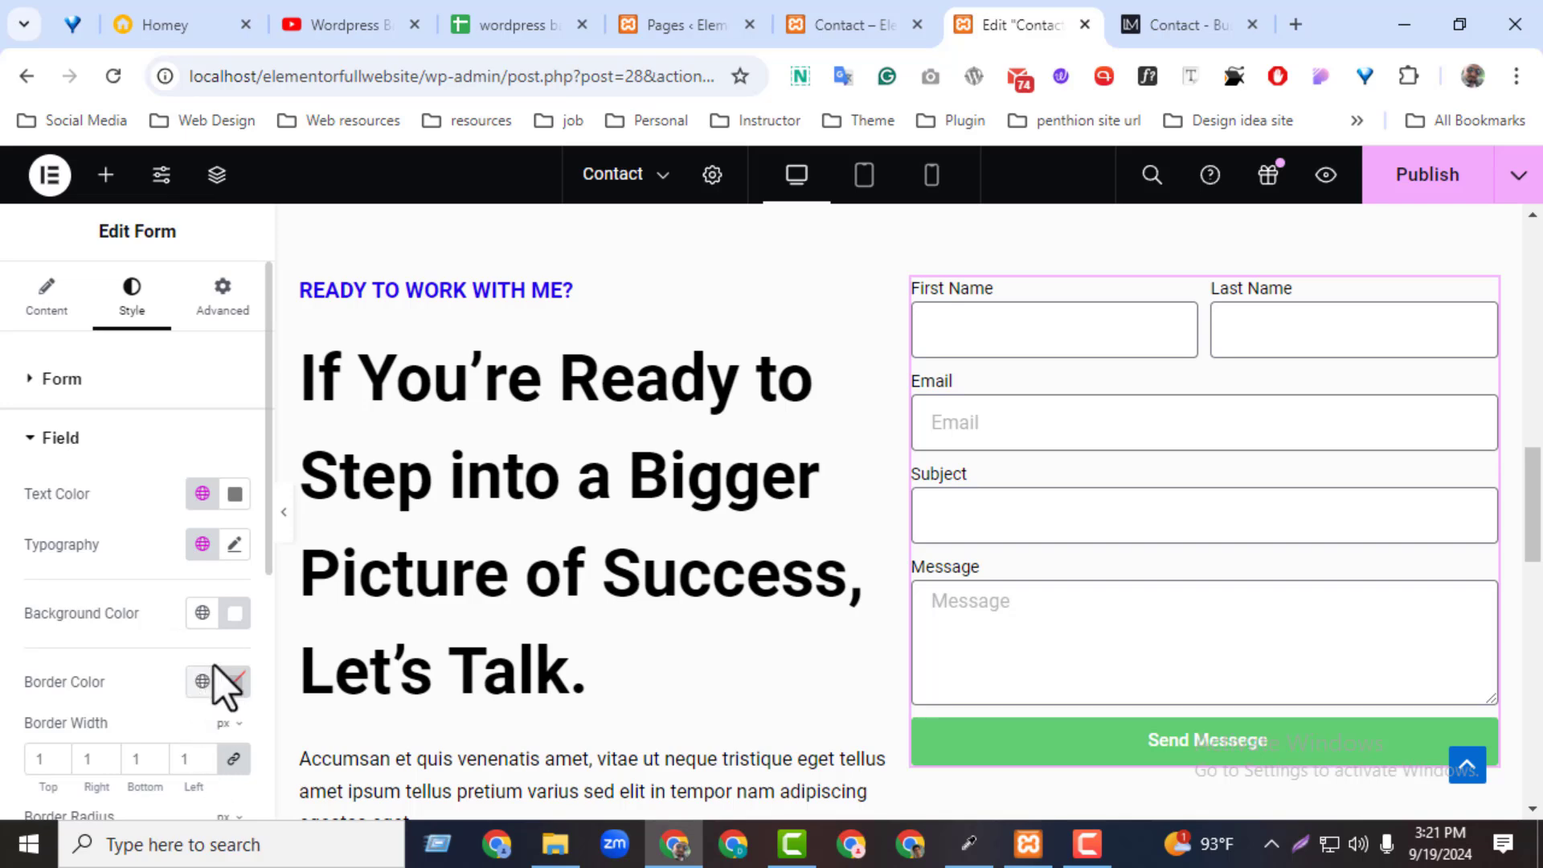
pyautogui.click(234, 682)
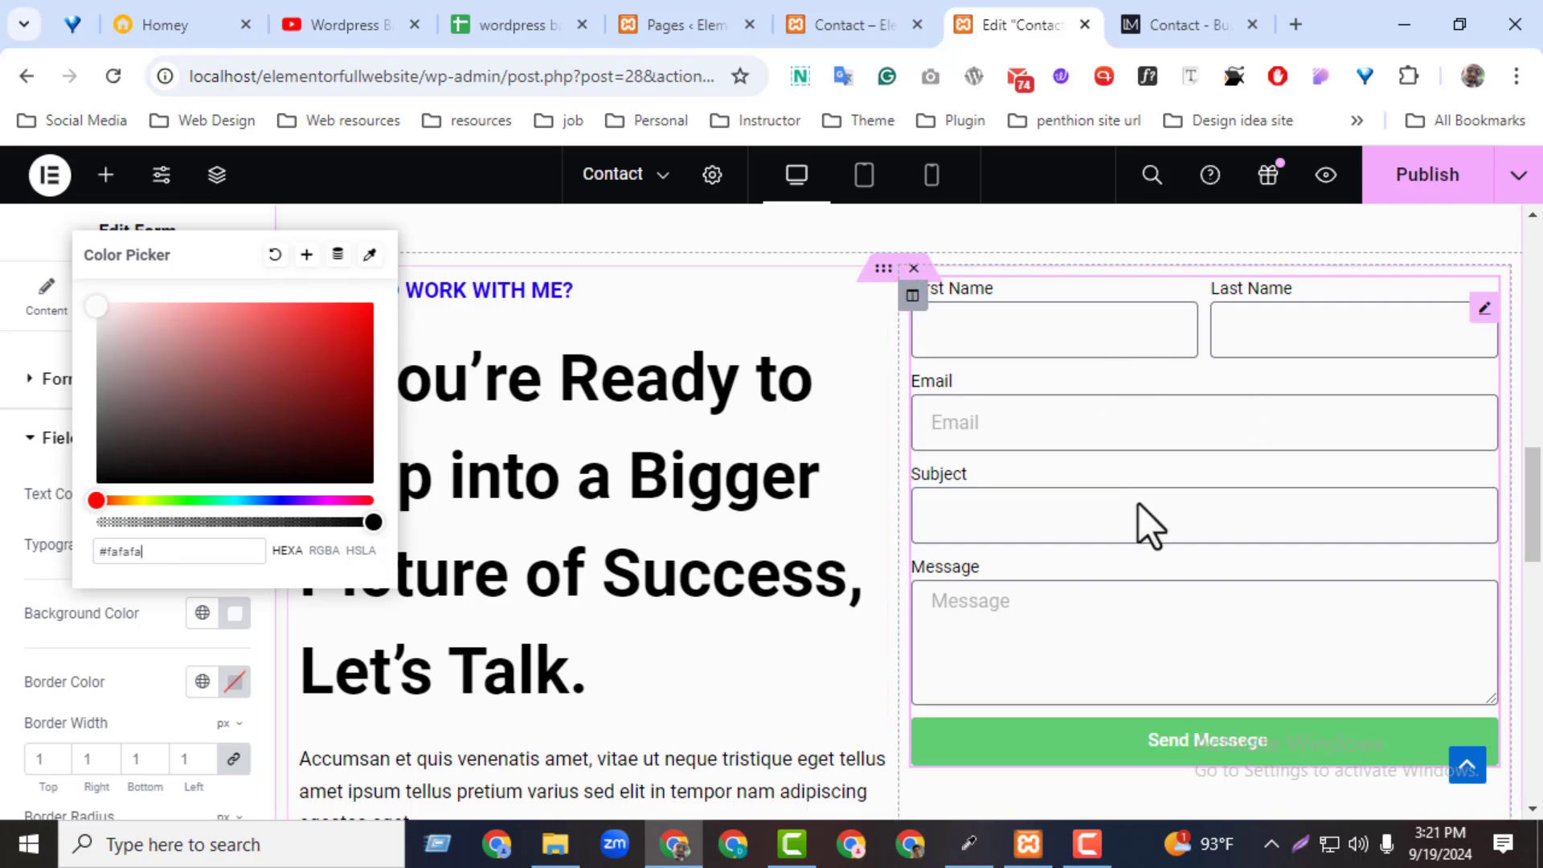
# - Set the border color of the form's fields to light grey #D3D1D1
pyautogui.click(238, 683)
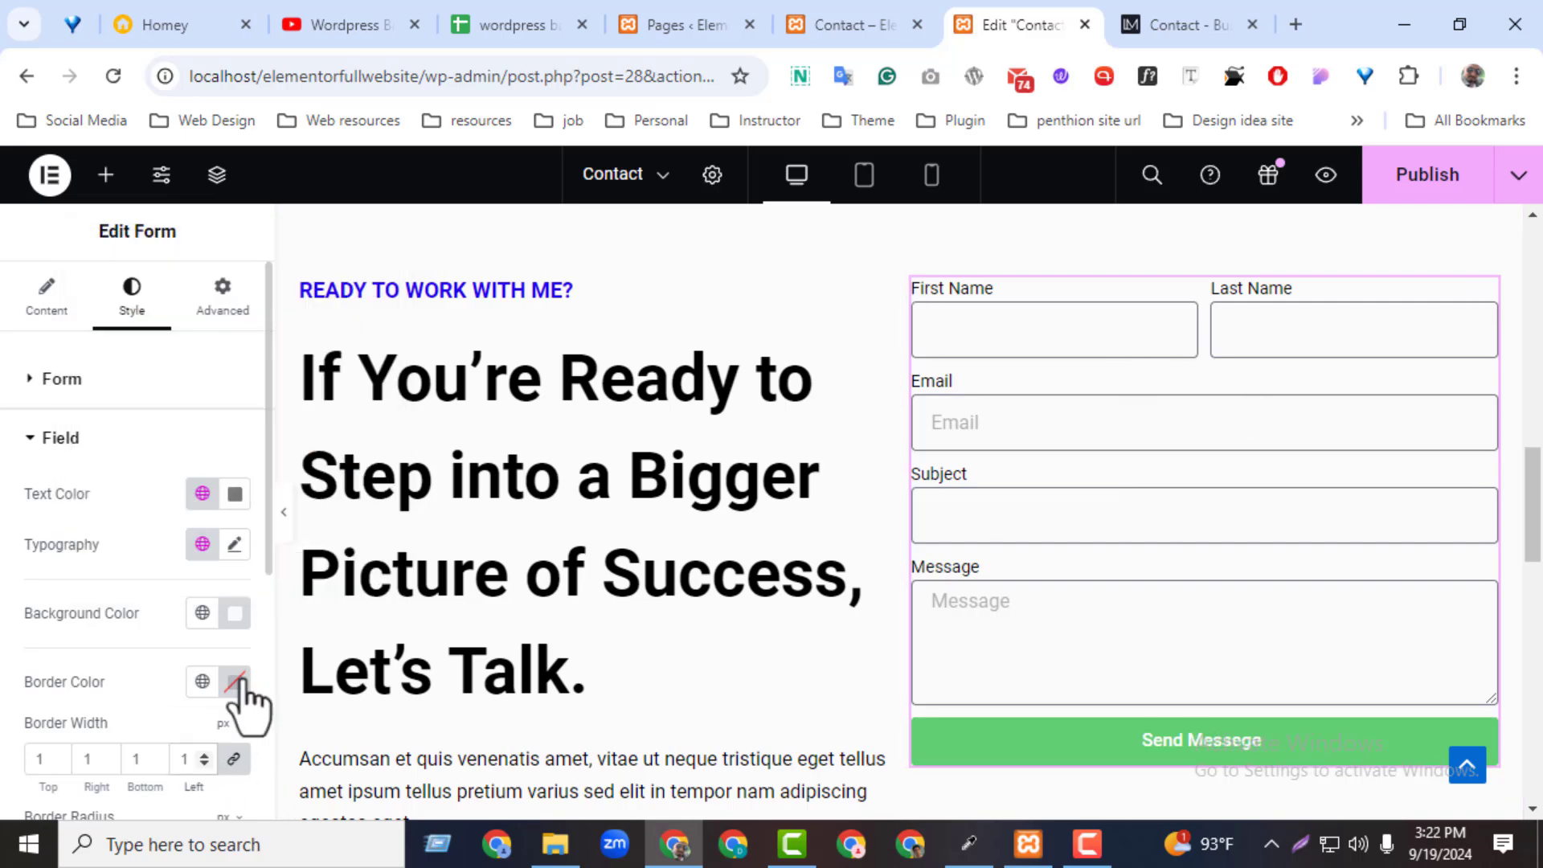
pyautogui.click(235, 683)
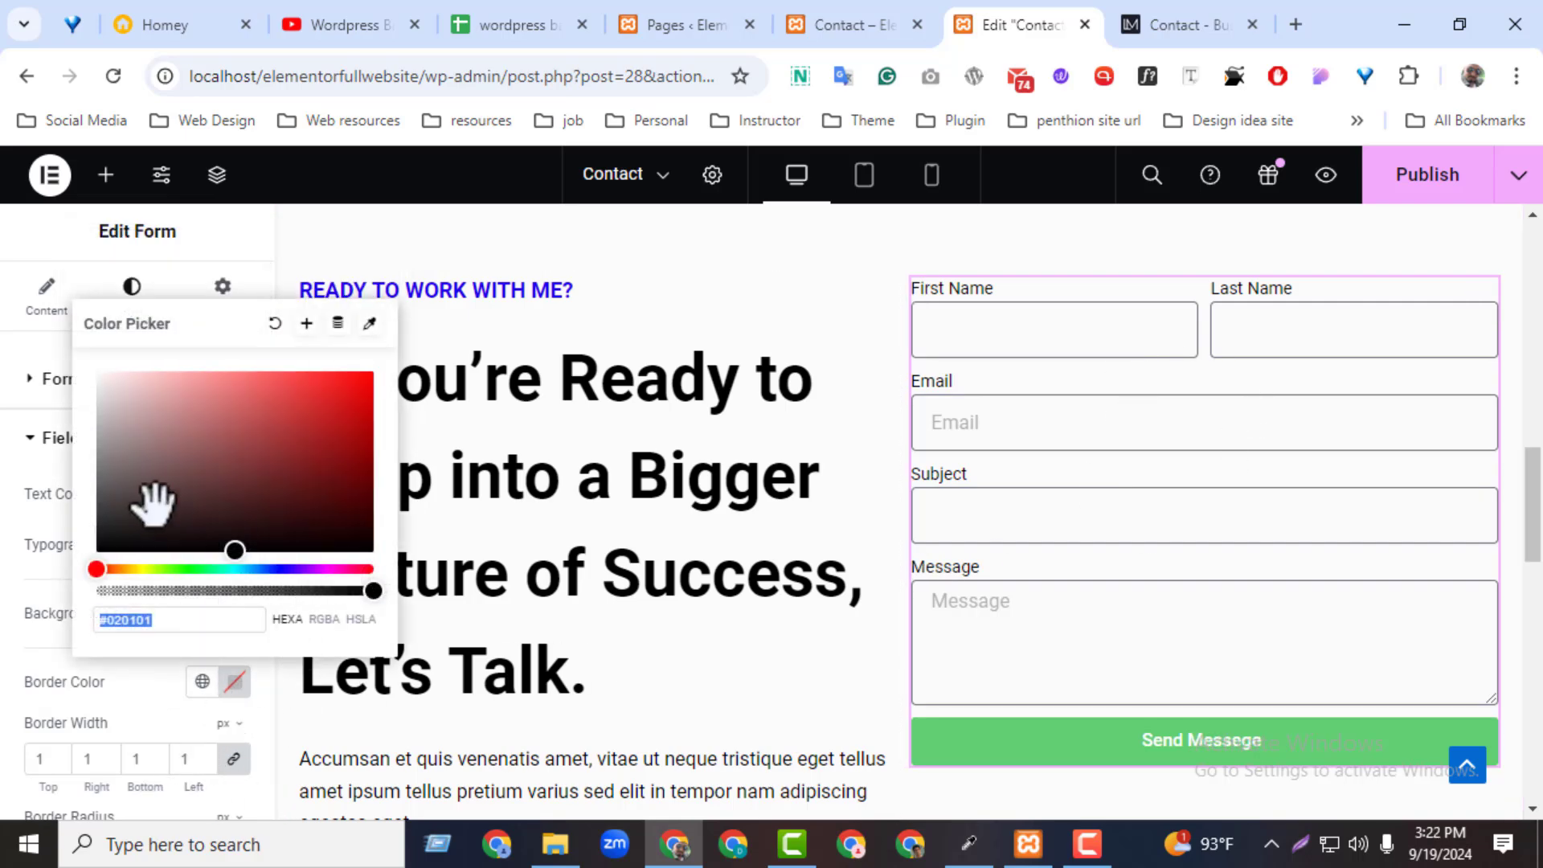
pyautogui.moveTo(145, 475); pyautogui.dragTo(101, 410)
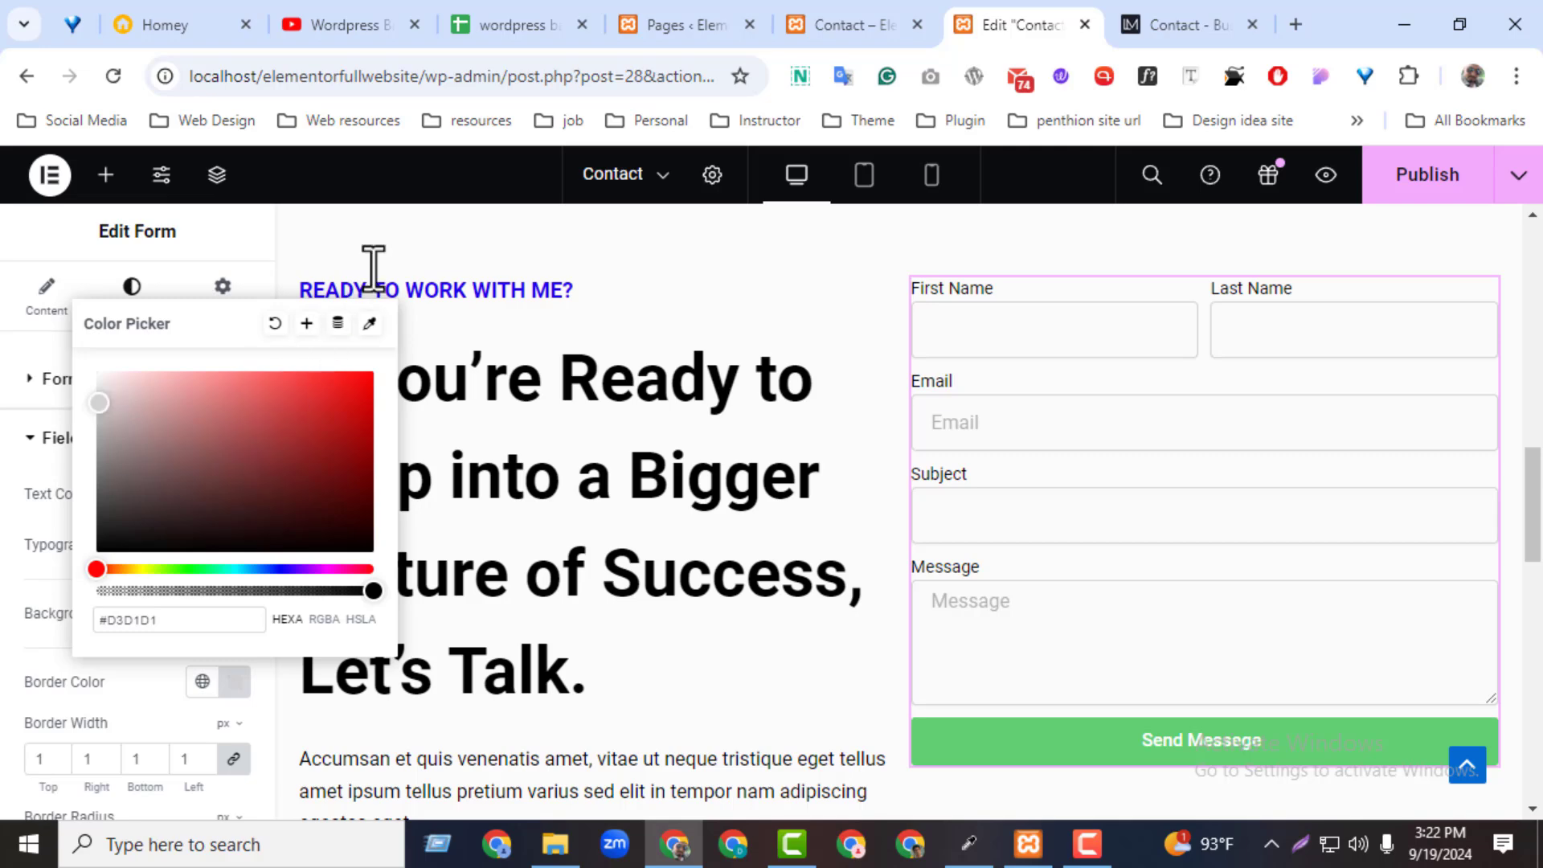
# - Make the normal background color of the form's Next & Submit button fully transparent, using the reference contact page as a guide
pyautogui.click(16, 377)
pyautogui.click(20, 379)
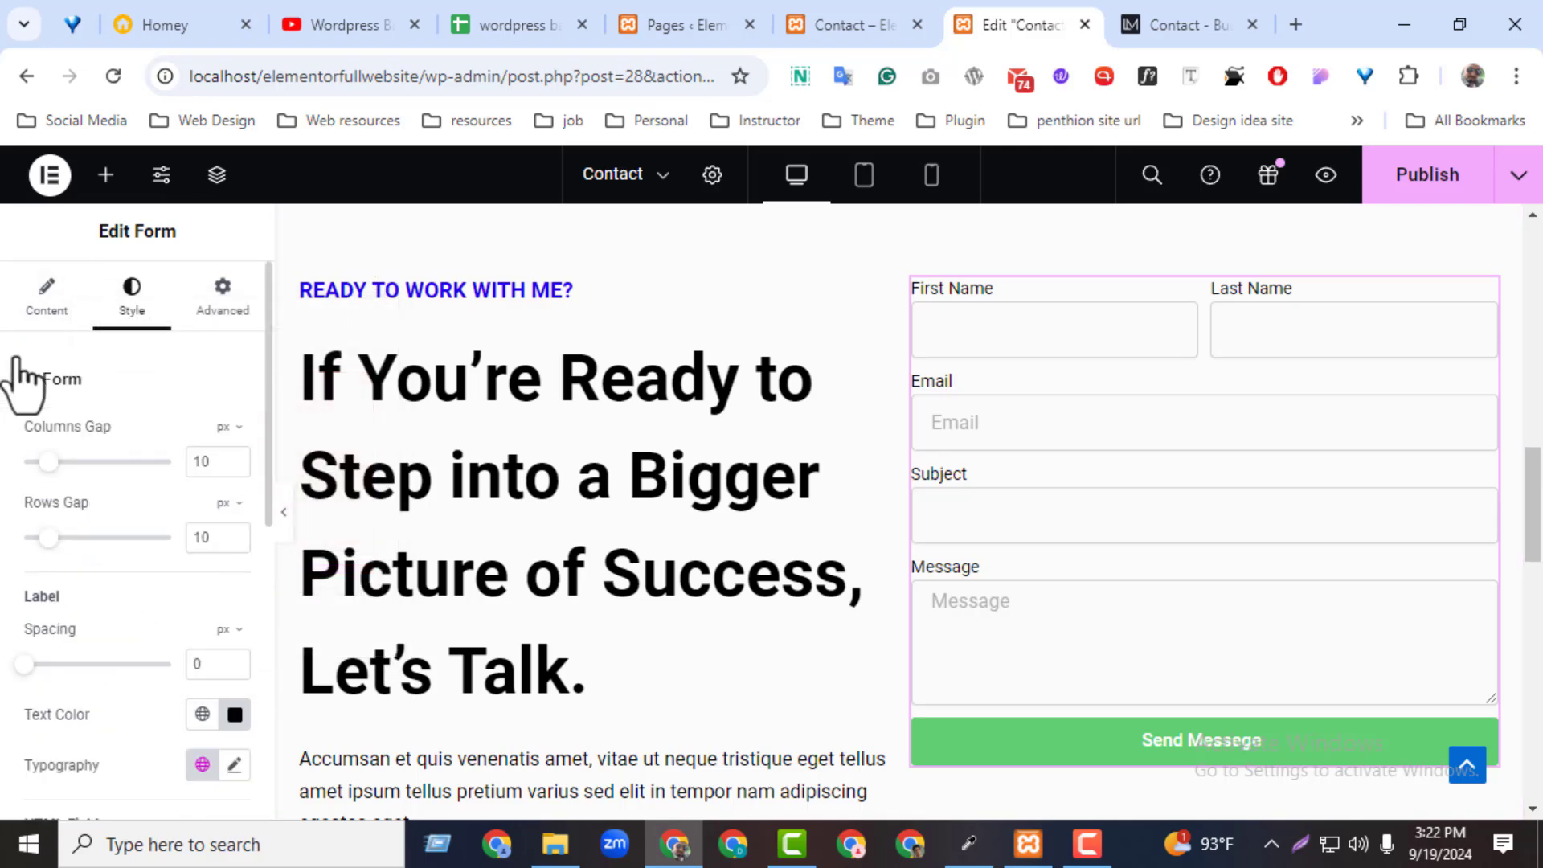
pyautogui.click(1212, 16)
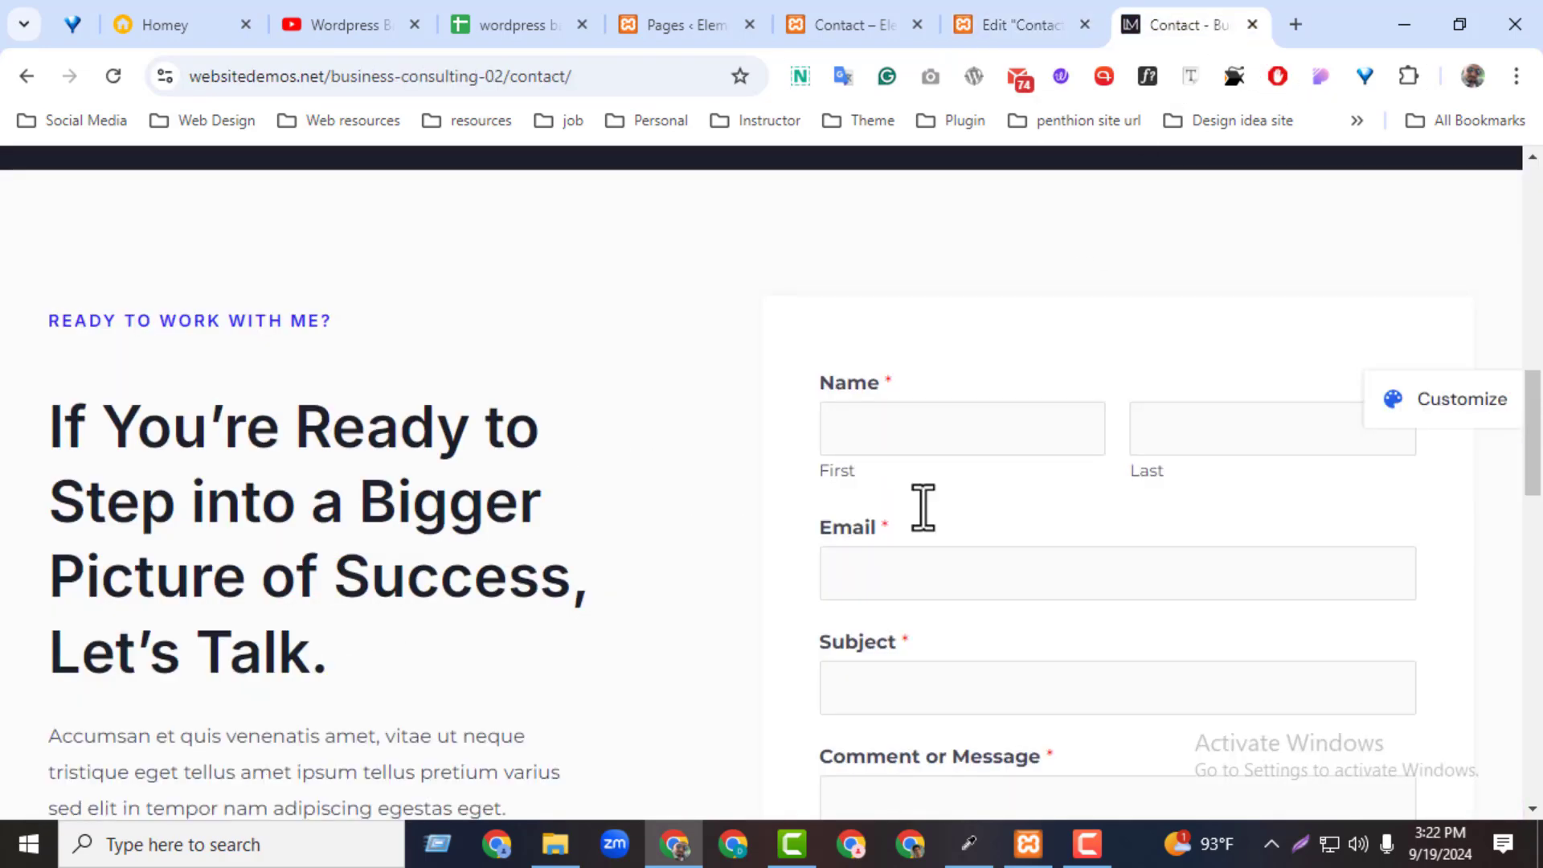
pyautogui.scroll(-5, 1106, 217)
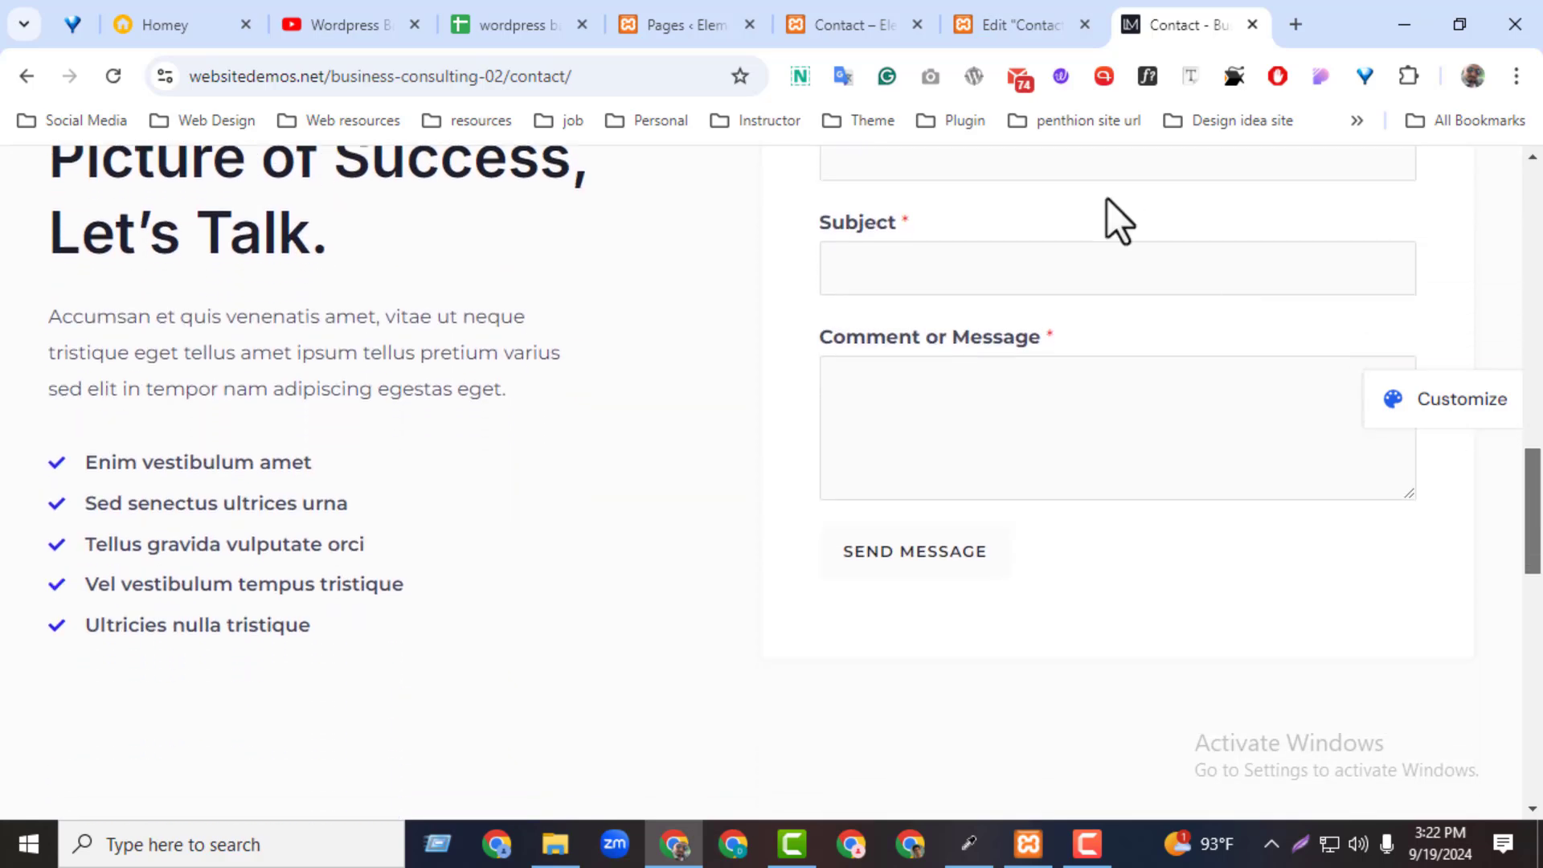
pyautogui.click(1020, 24)
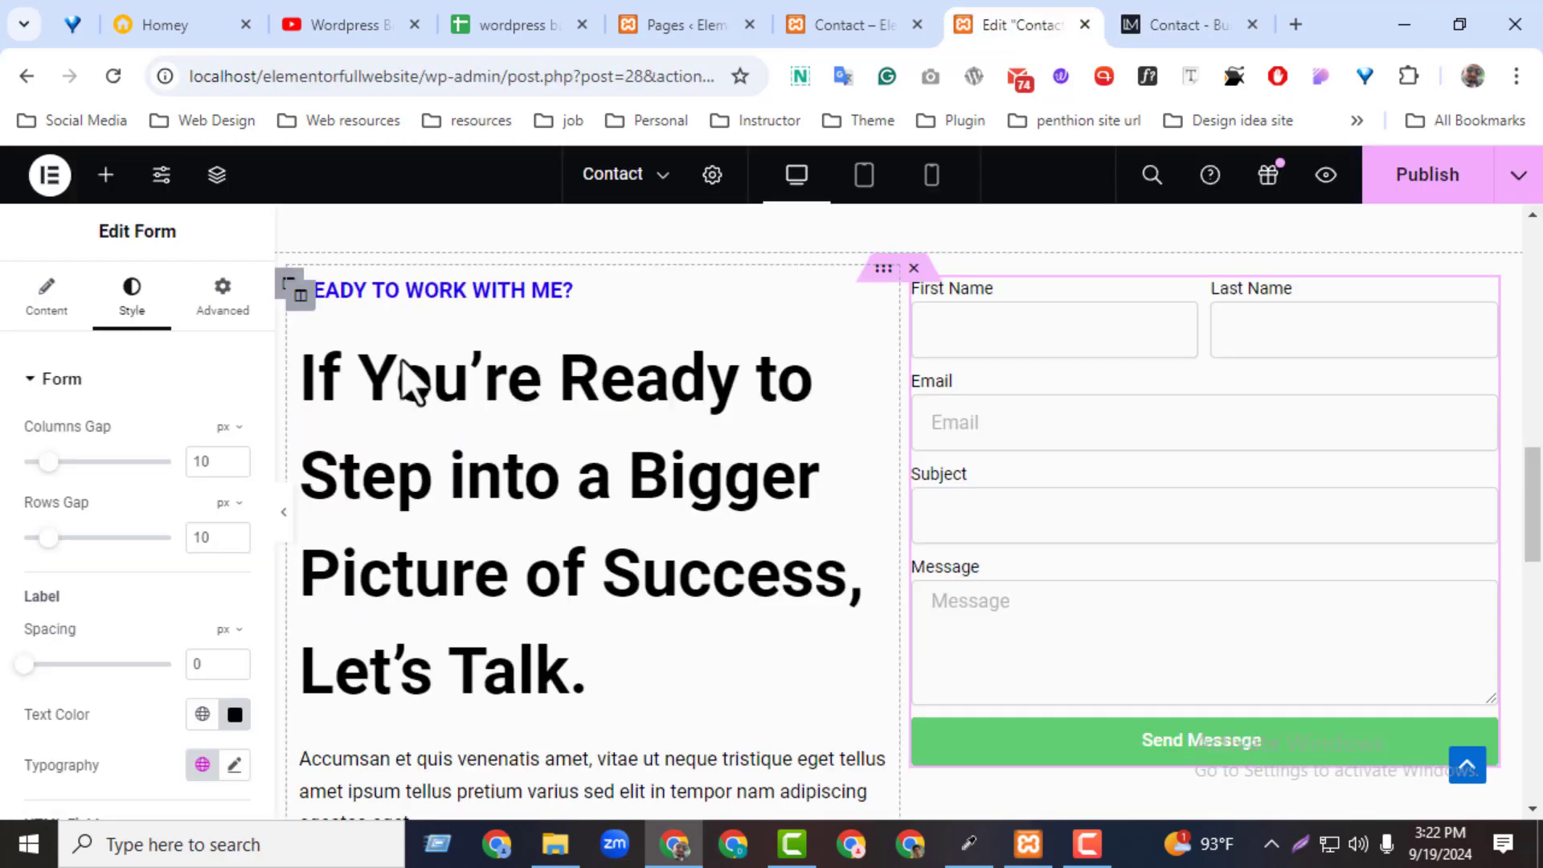
pyautogui.click(44, 384)
pyautogui.click(73, 495)
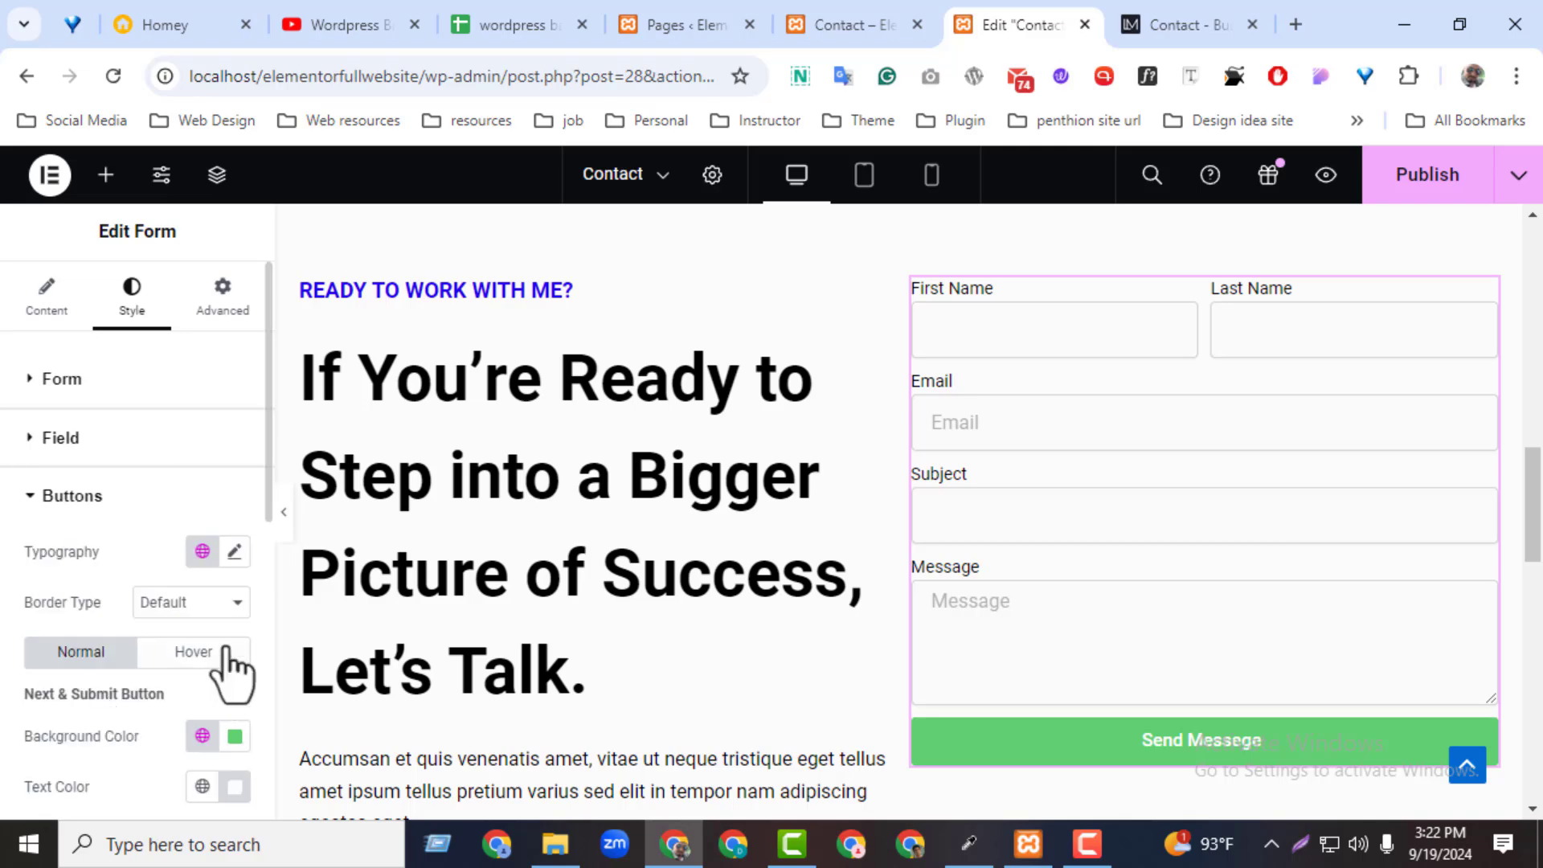
pyautogui.moveTo(266, 510); pyautogui.dragTo(258, 631)
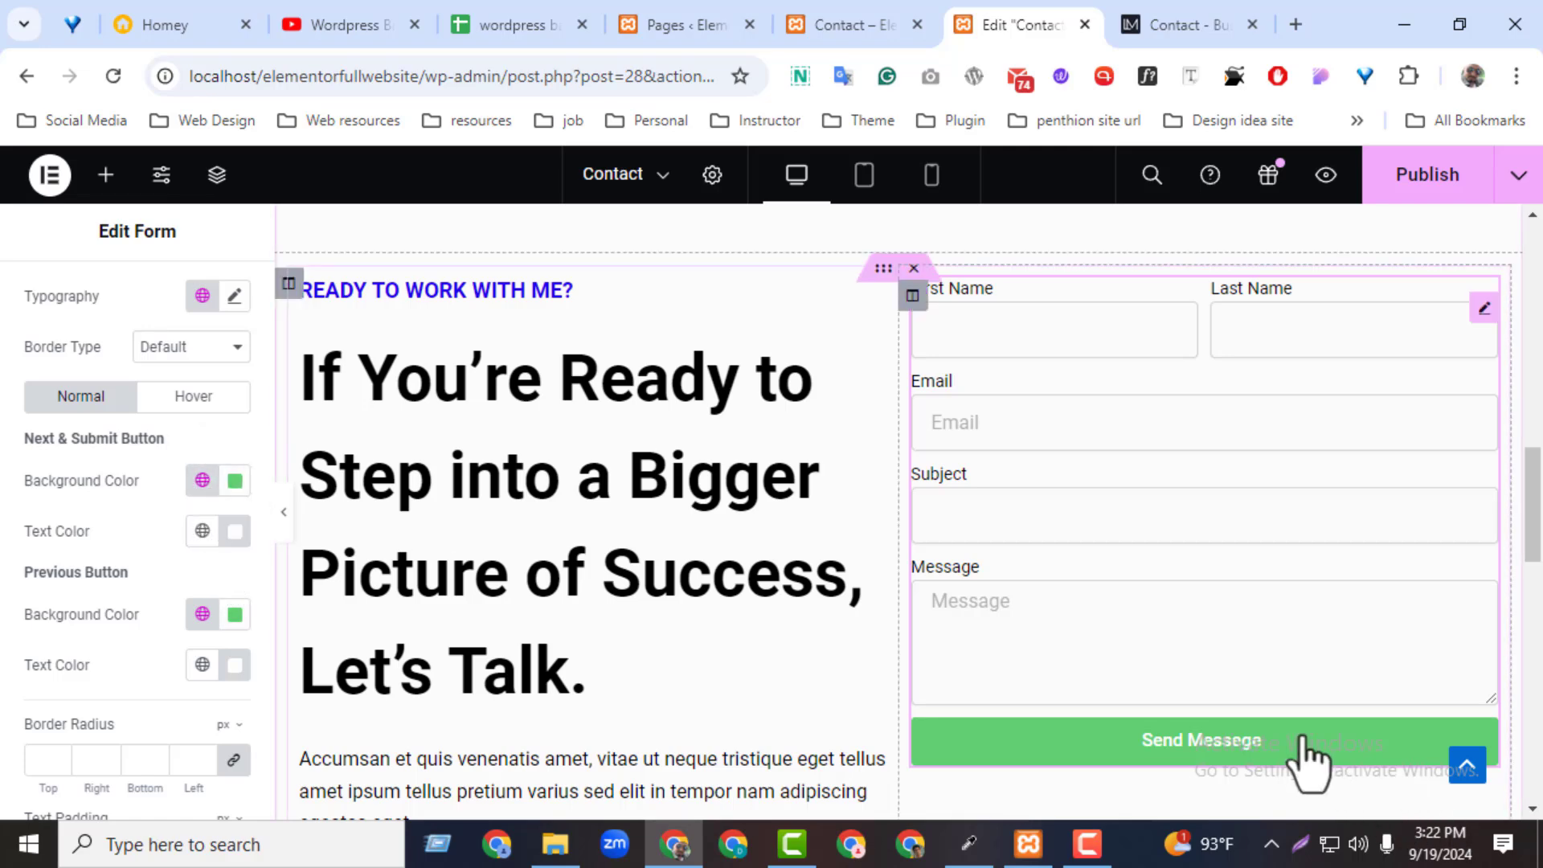
pyautogui.click(235, 482)
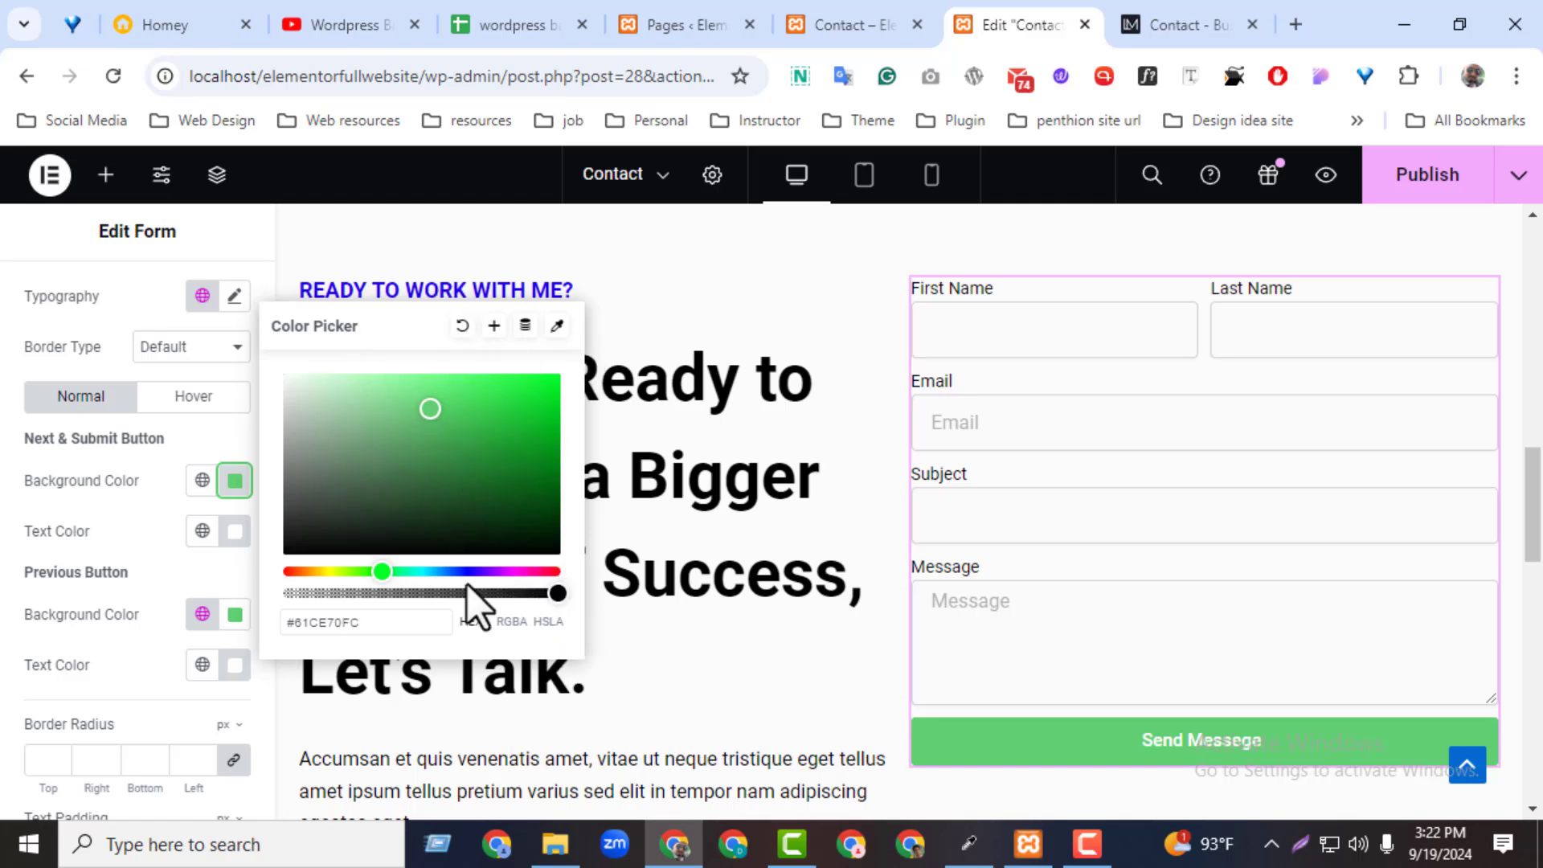
pyautogui.moveTo(466, 586); pyautogui.dragTo(239, 563)
pyautogui.click(215, 577)
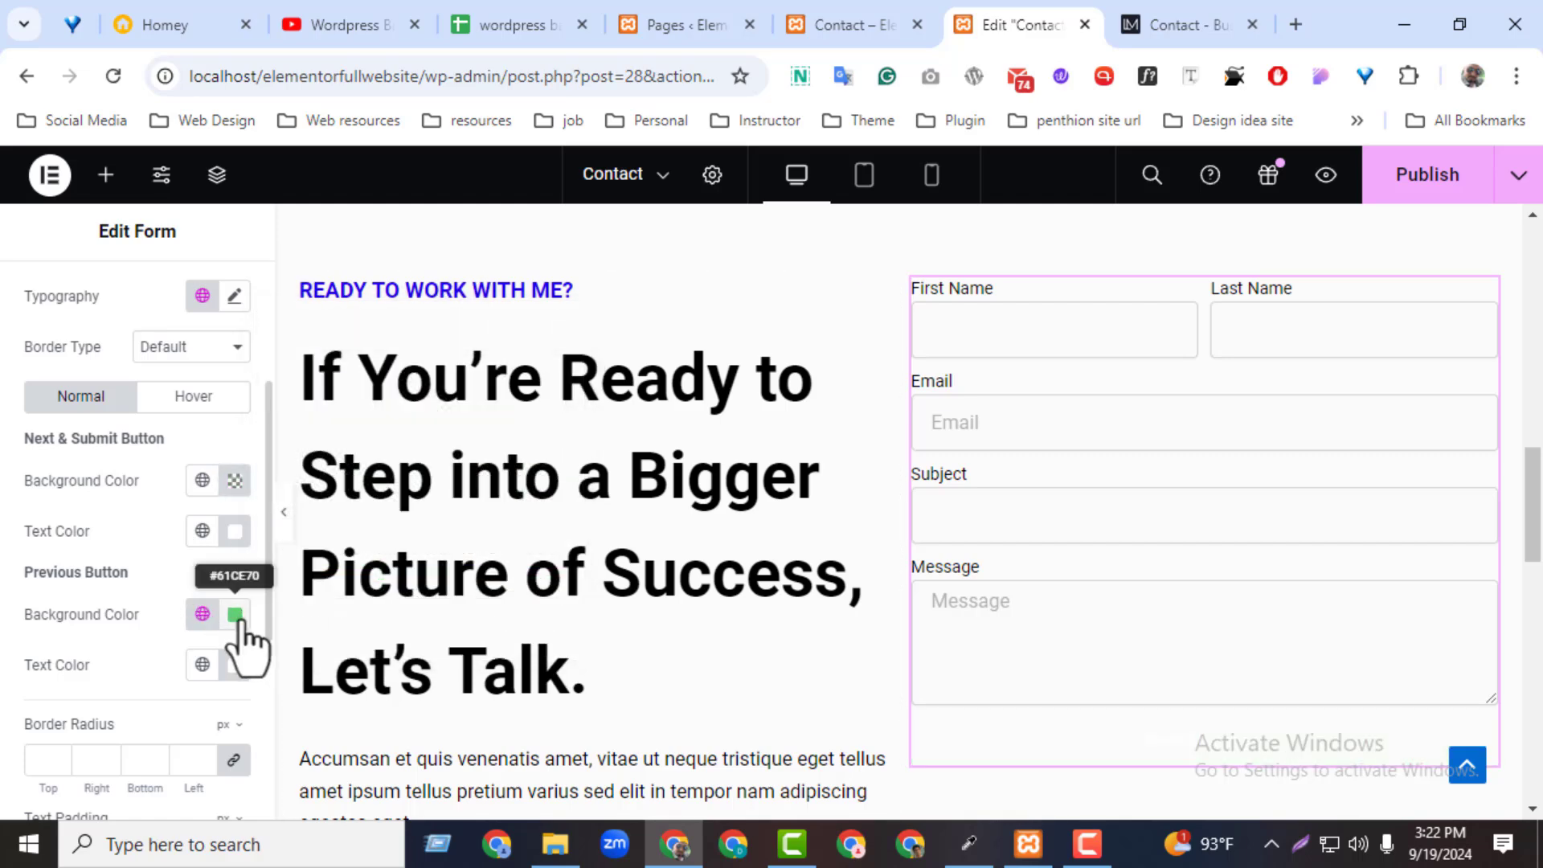
# - Set the normal text color of the form's Next & Submit button to black
pyautogui.click(233, 534)
pyautogui.moveTo(169, 346); pyautogui.dragTo(75, 407)
pyautogui.click(153, 561)
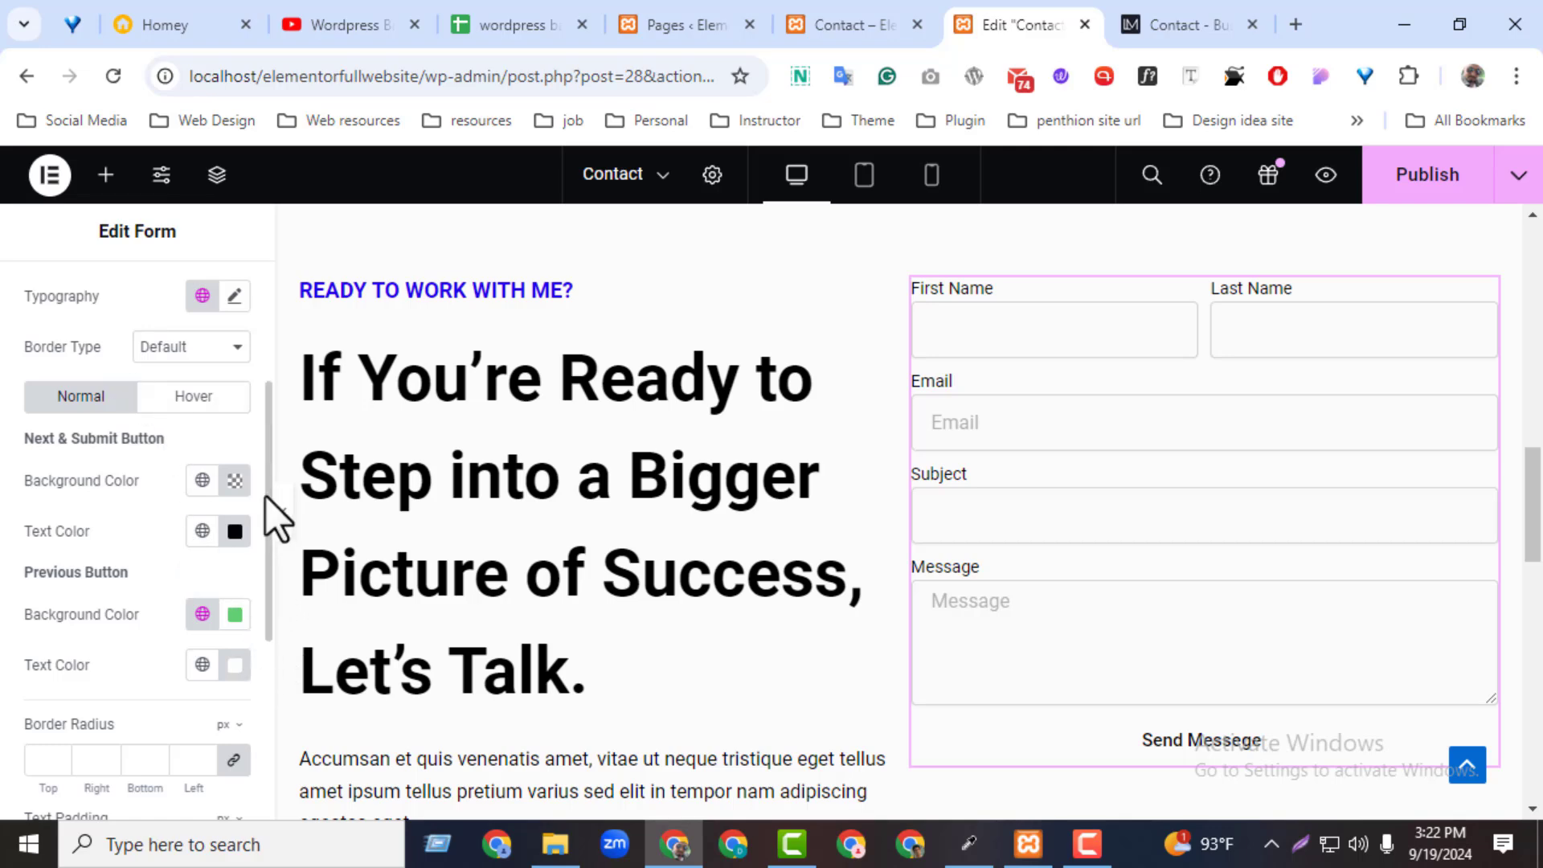
# - Set the hover background color of the form's Next & Submit button to dark grey #4E4E4E
pyautogui.click(1157, 24)
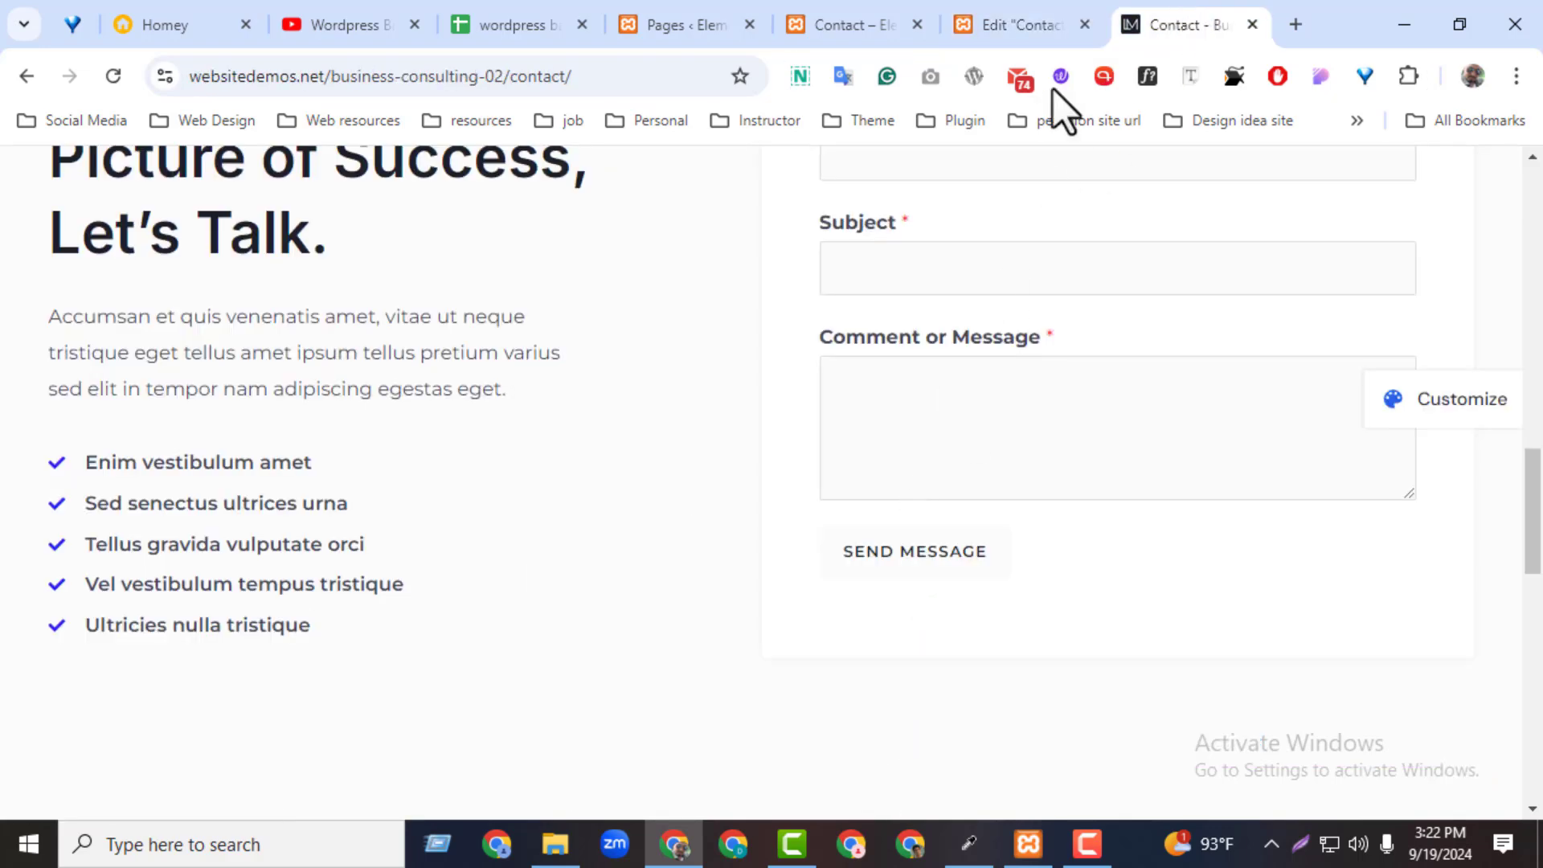
pyautogui.click(1032, 24)
pyautogui.click(191, 398)
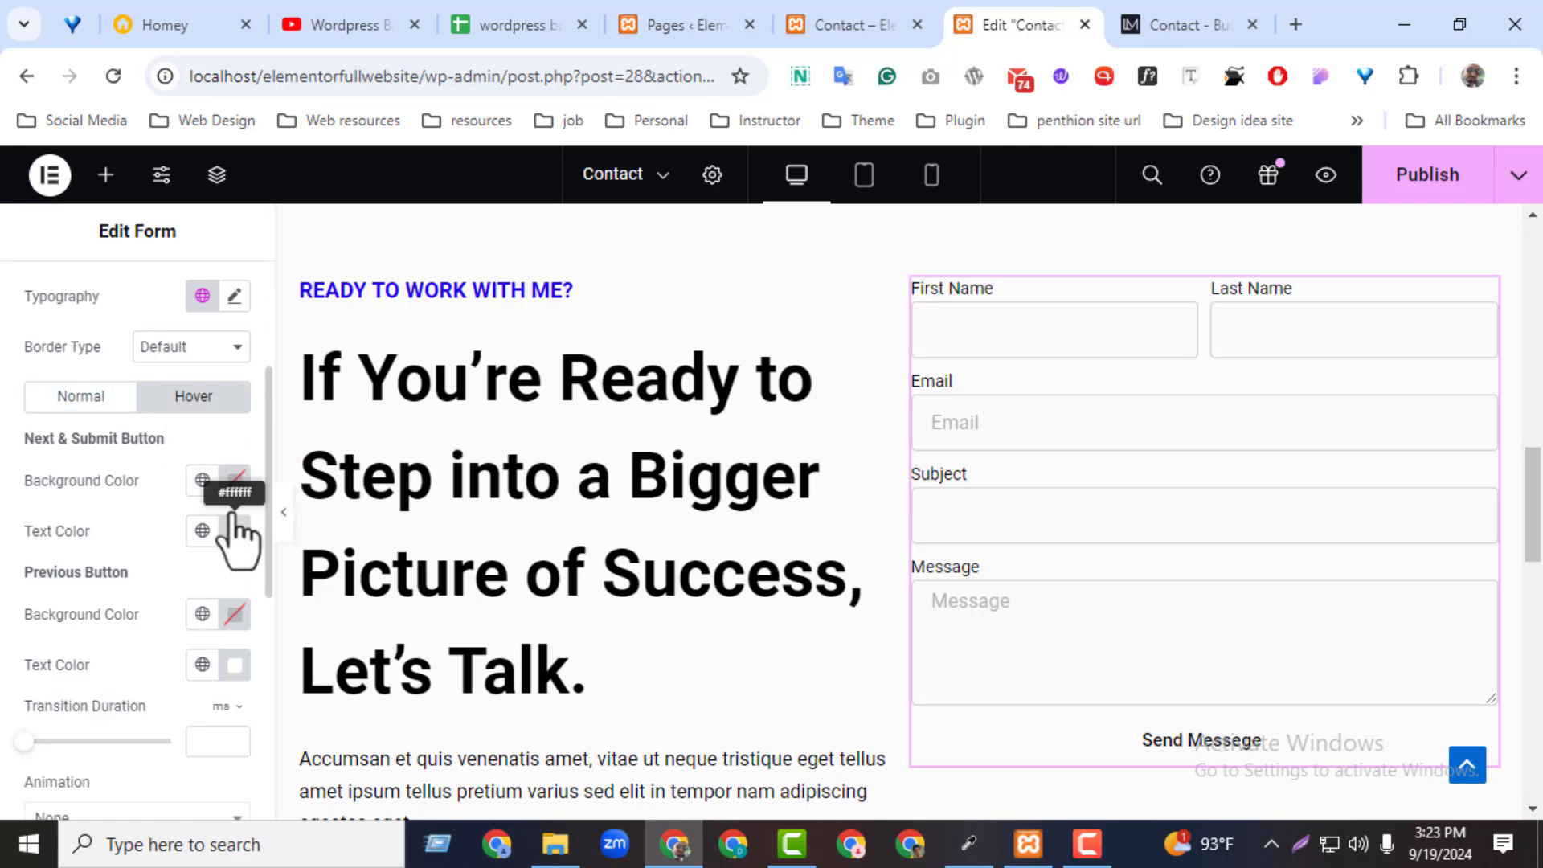
pyautogui.click(234, 482)
pyautogui.moveTo(329, 555); pyautogui.dragTo(269, 586)
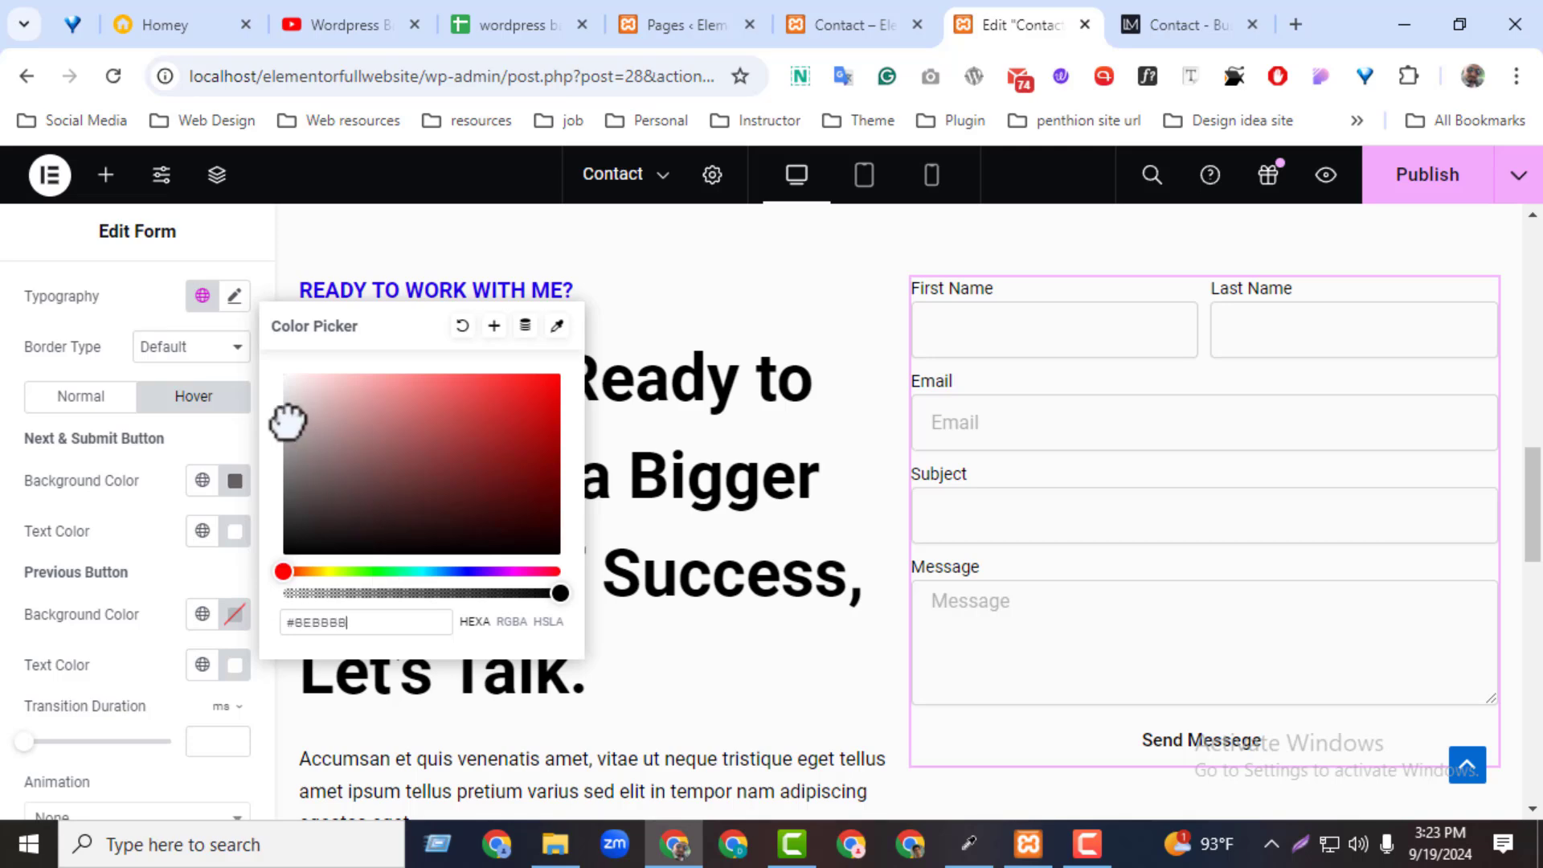
pyautogui.click(283, 499)
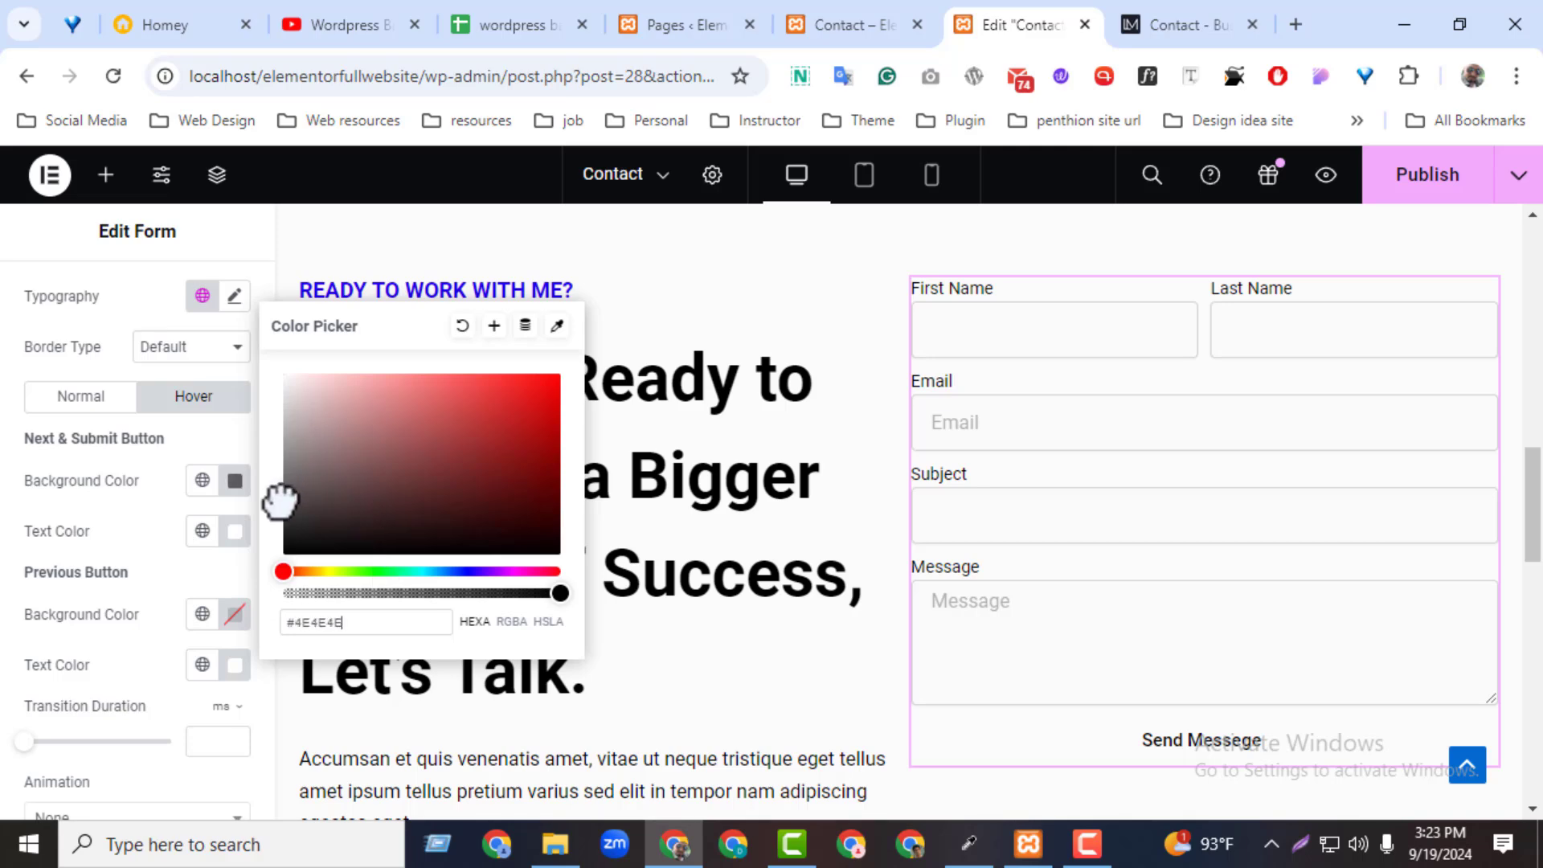
pyautogui.click(133, 572)
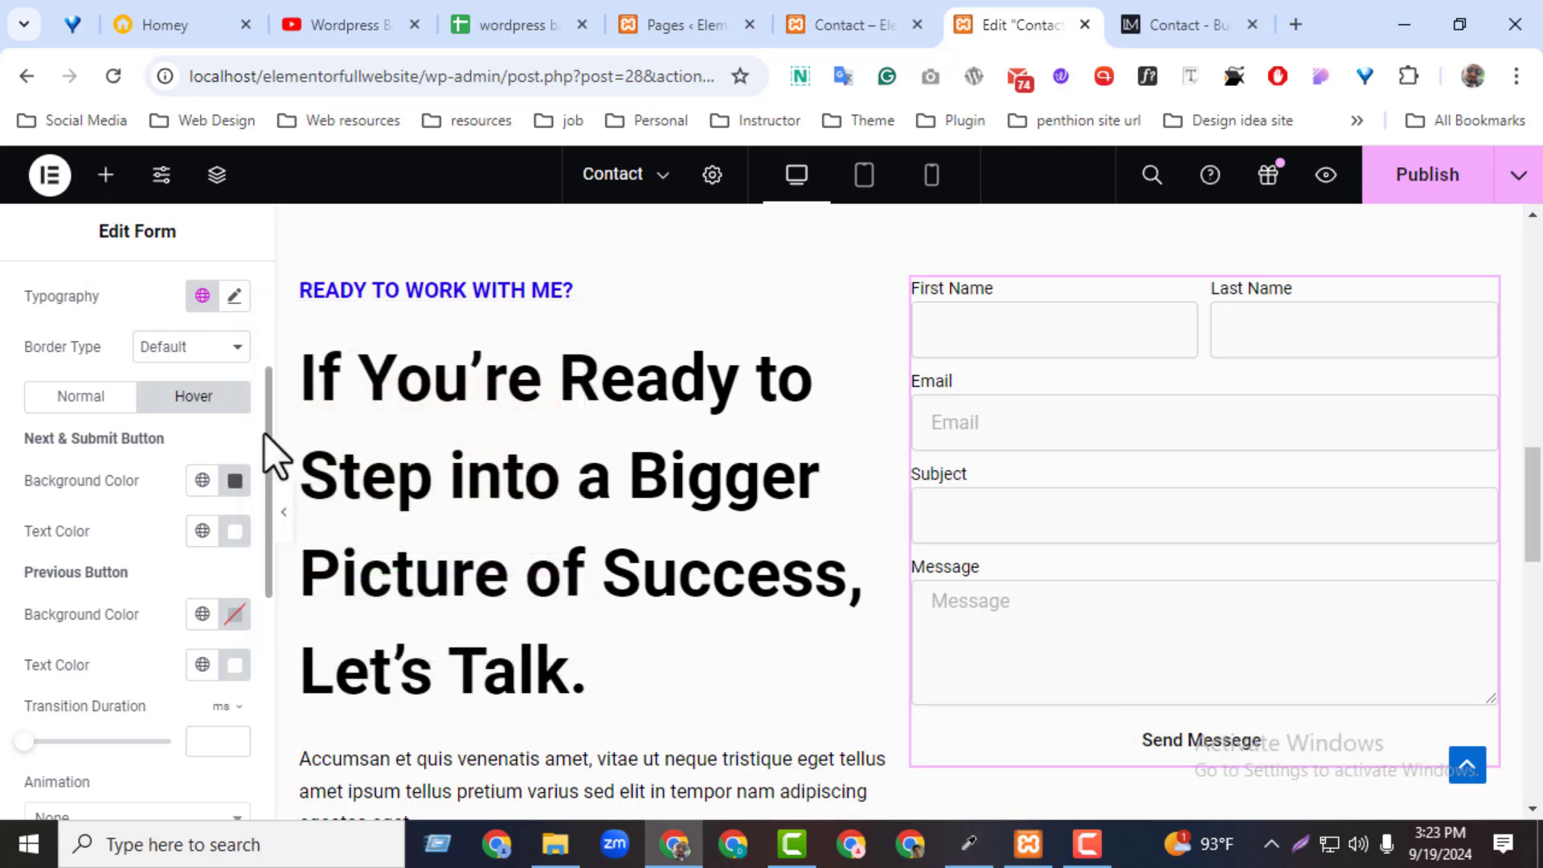
# - Left-align the form's submit button and set its size to Medium
pyautogui.scroll(3, 242, 346)
pyautogui.click(74, 296)
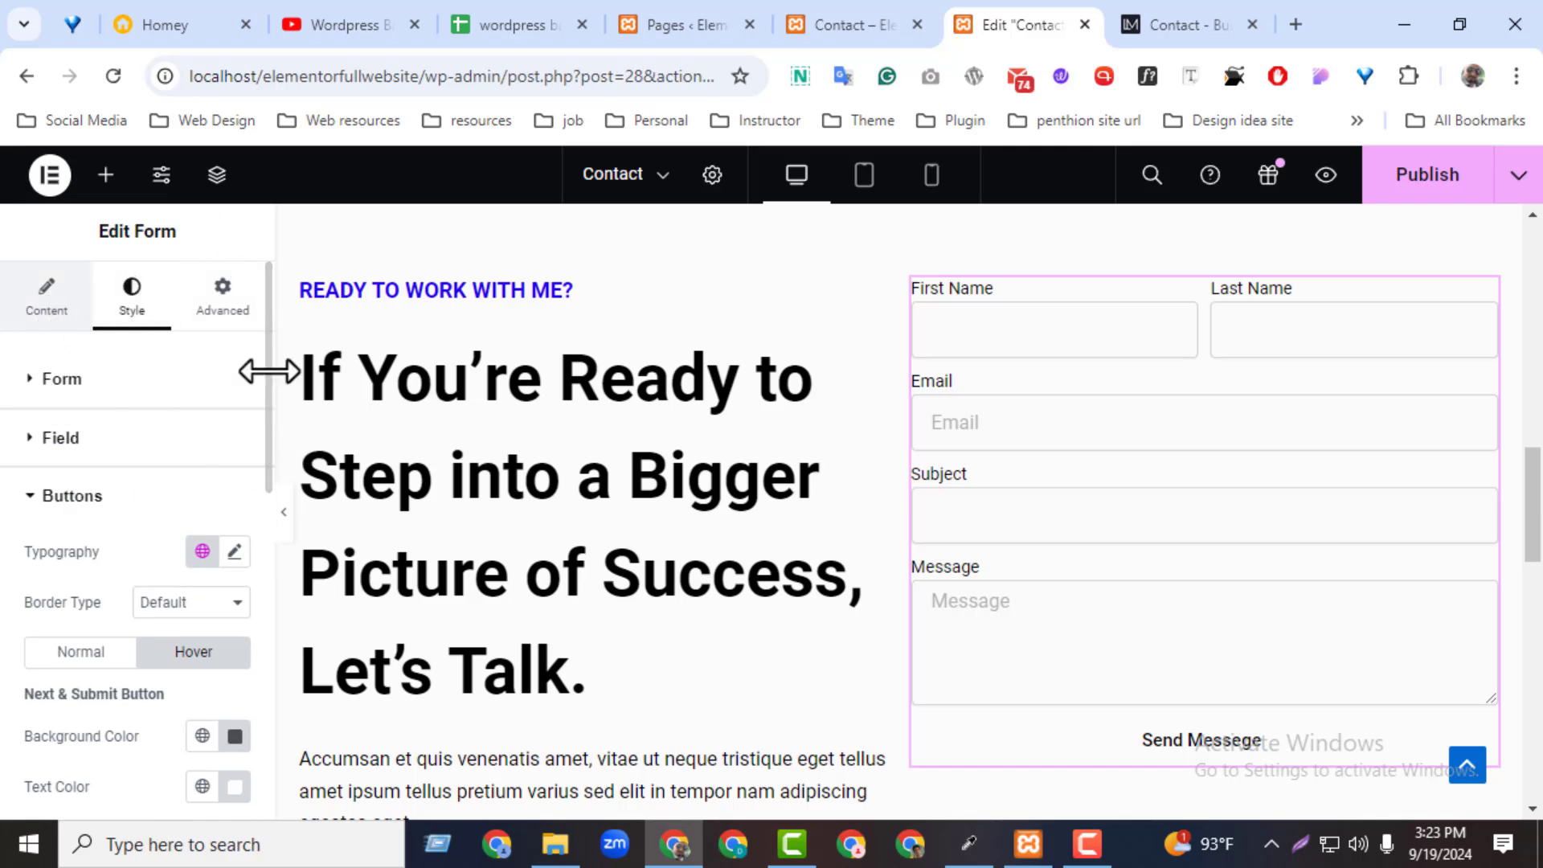
pyautogui.moveTo(267, 352); pyautogui.dragTo(241, 692)
pyautogui.scroll(2, 241, 643)
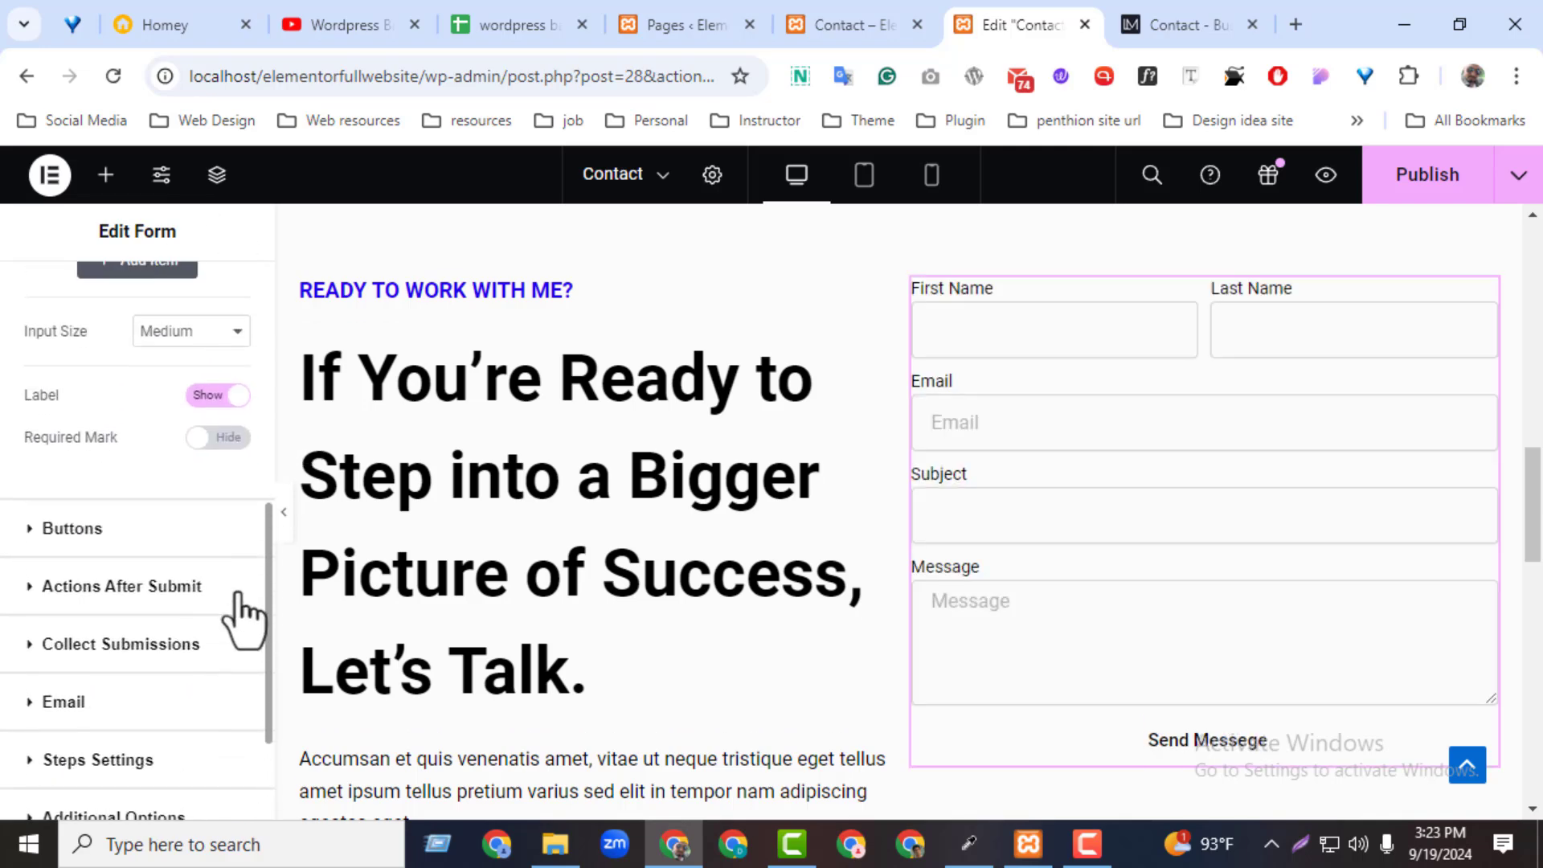
pyautogui.click(128, 540)
pyautogui.click(138, 594)
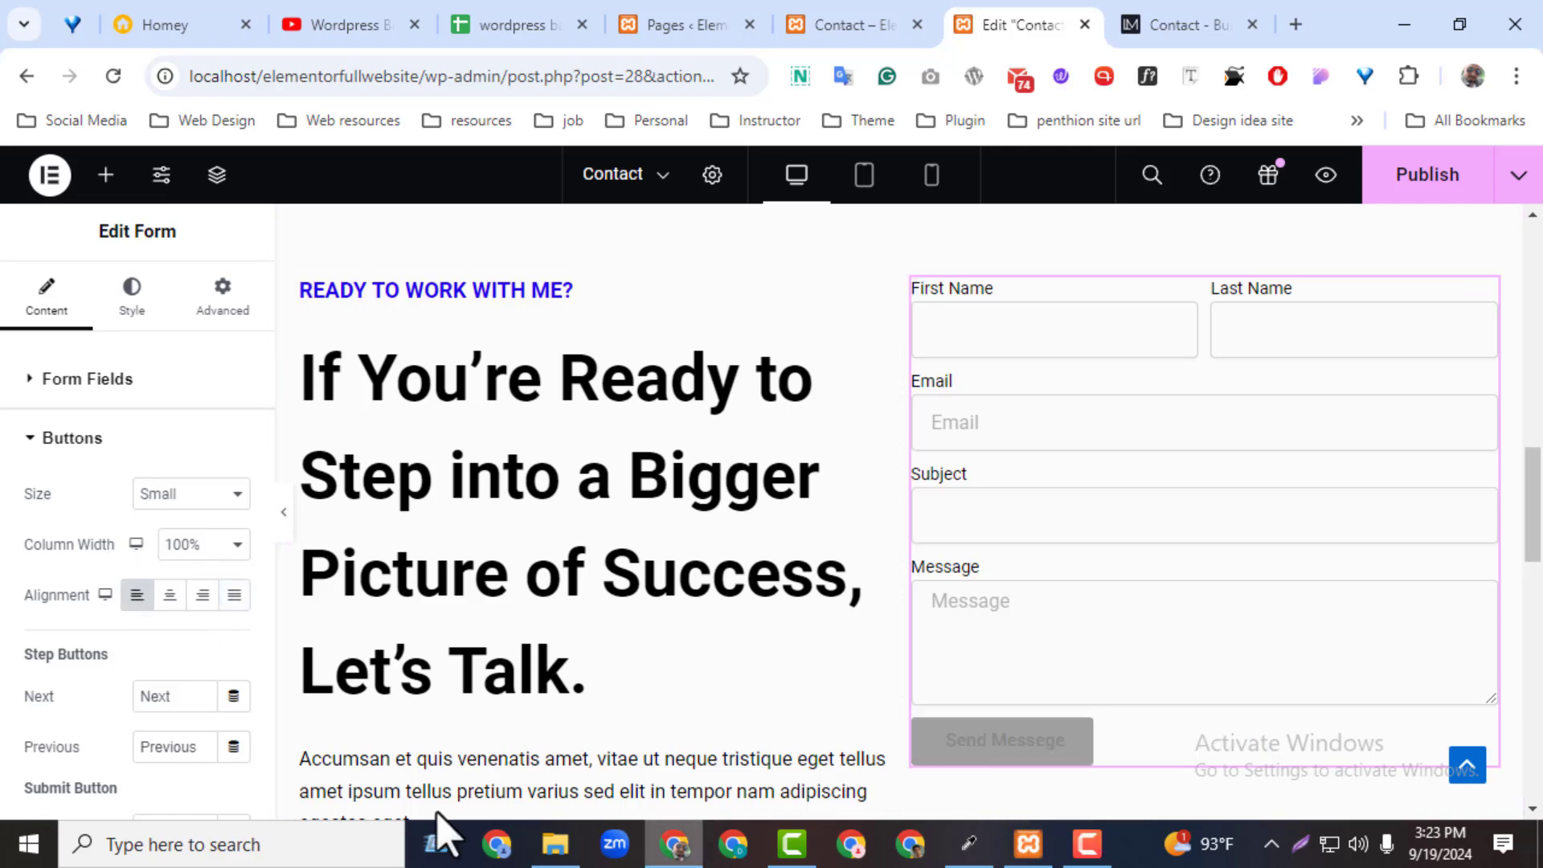
pyautogui.click(193, 495)
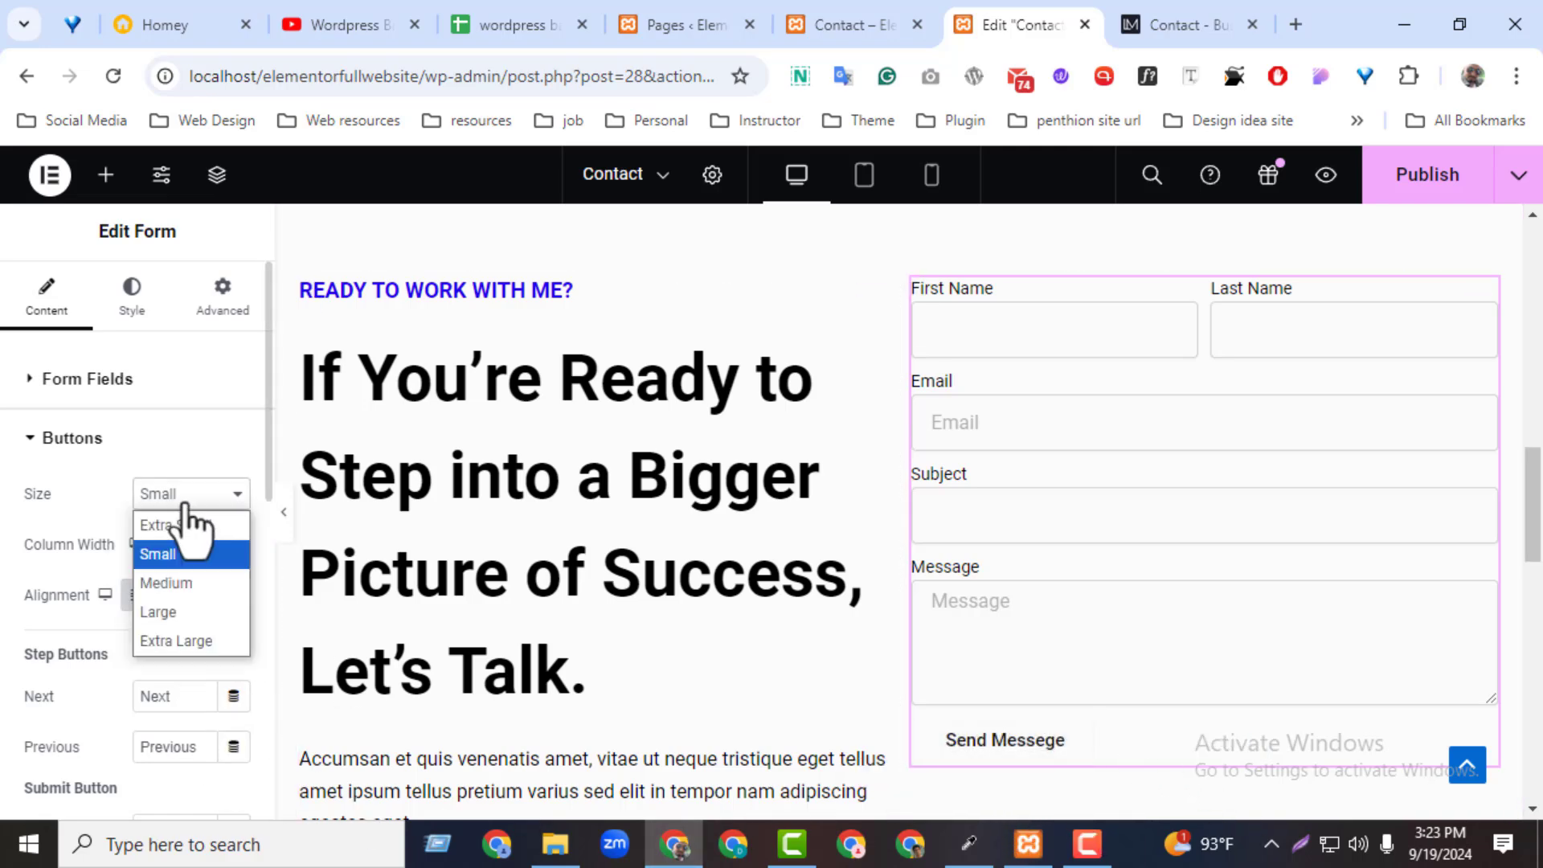
pyautogui.click(190, 587)
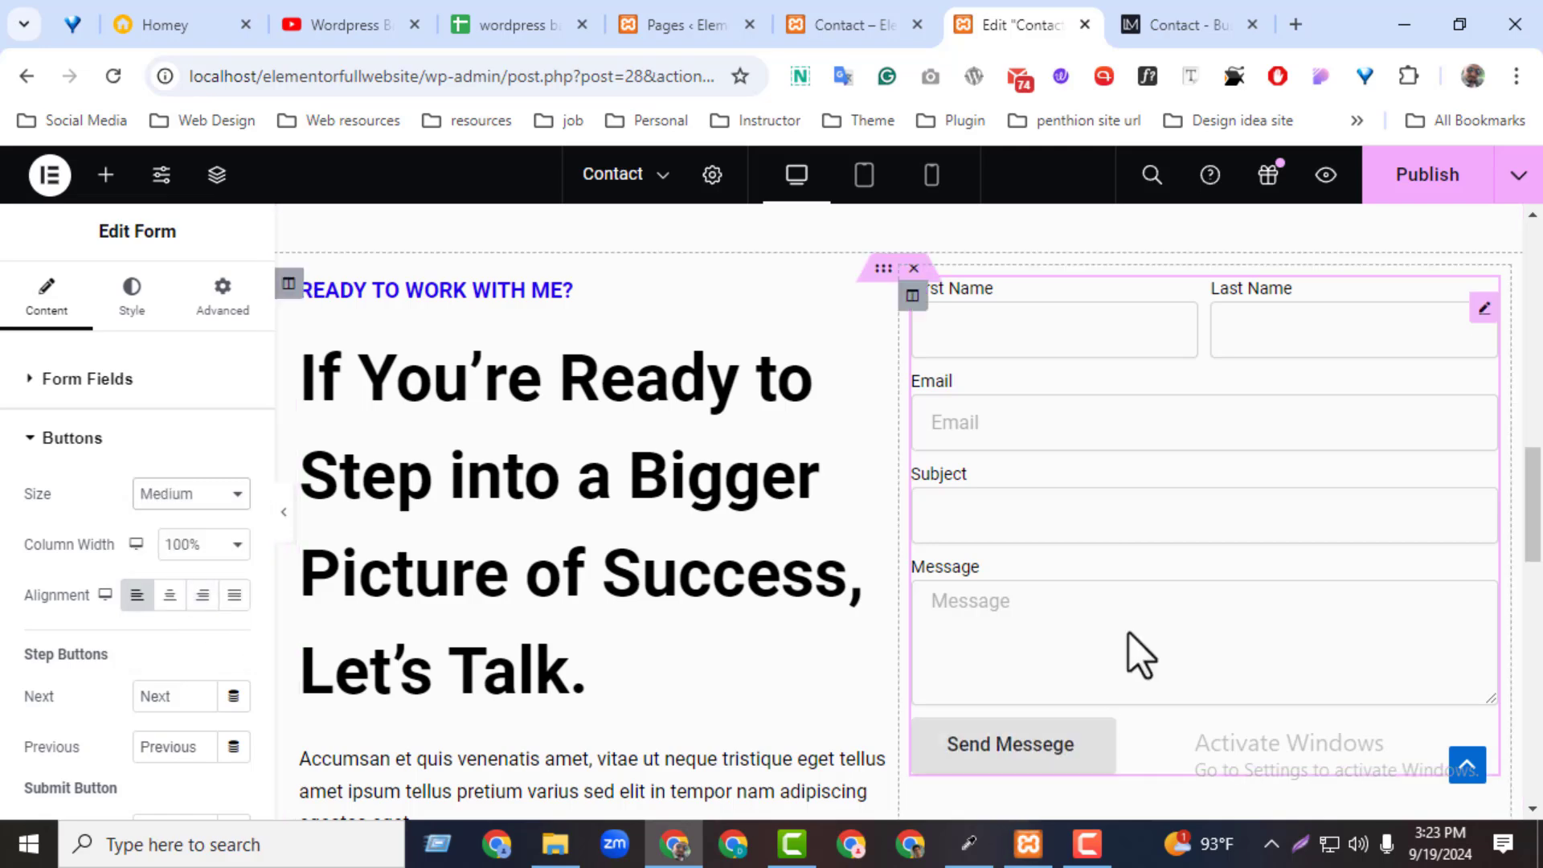
# - Give the column containing the contact form a classic white #FFFFFF background, as on the reference contact page
pyautogui.click(1169, 24)
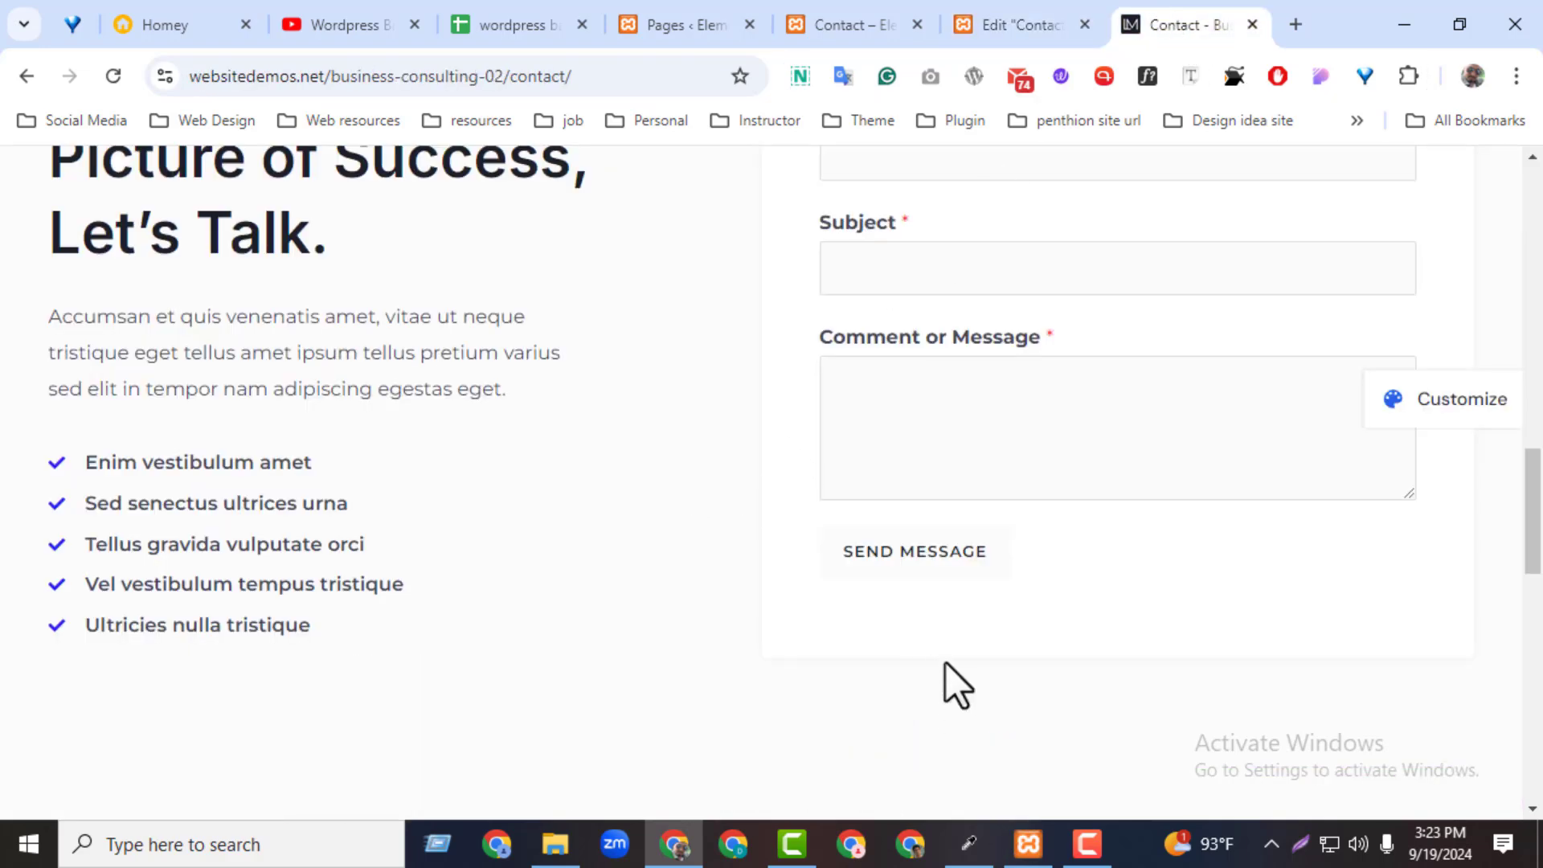
pyautogui.click(1031, 7)
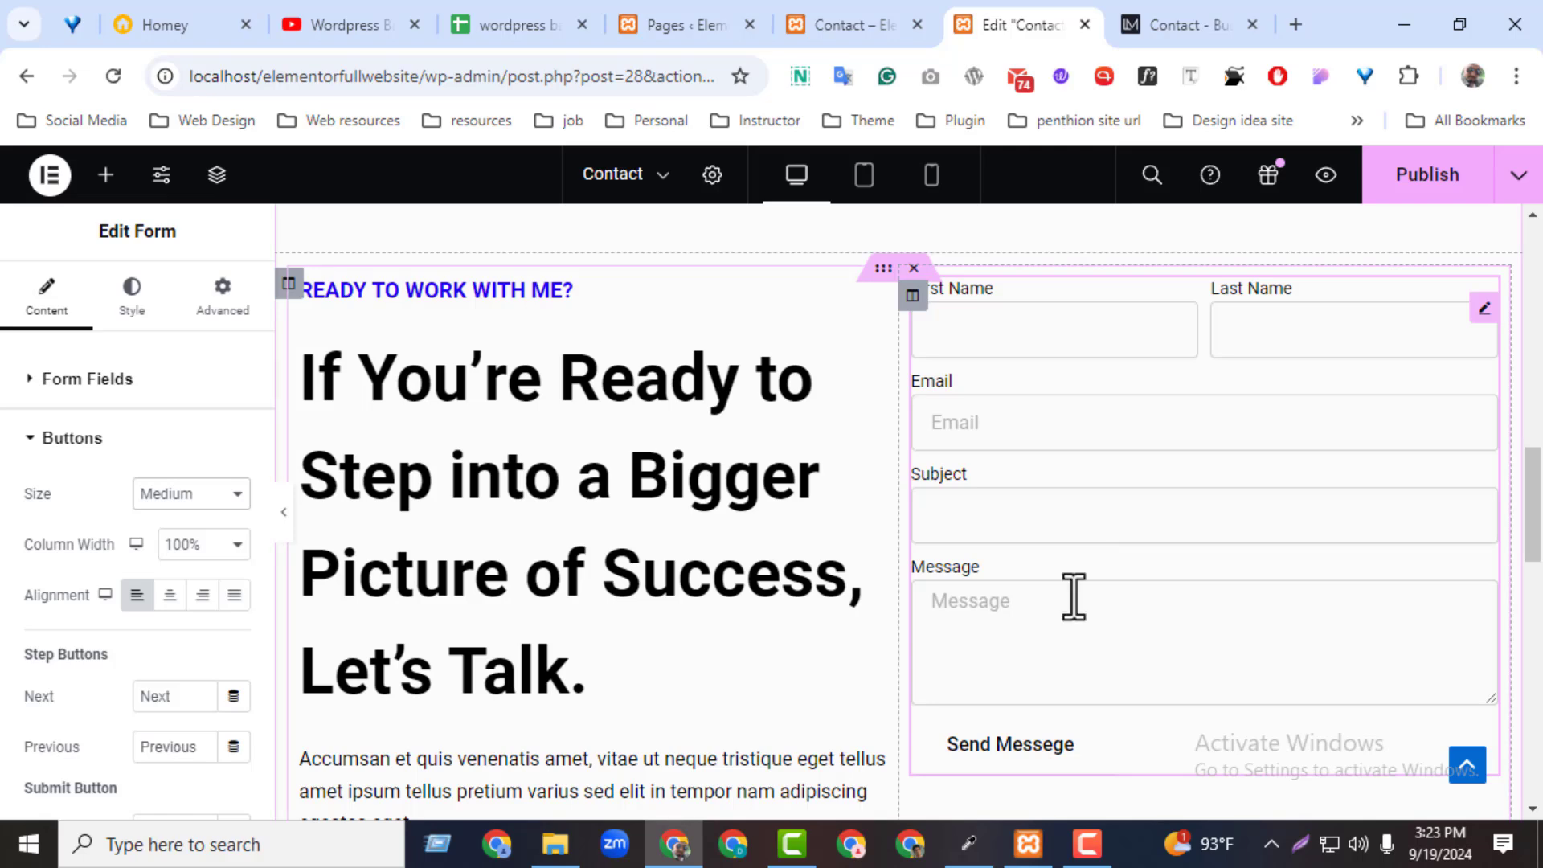
pyautogui.click(912, 295)
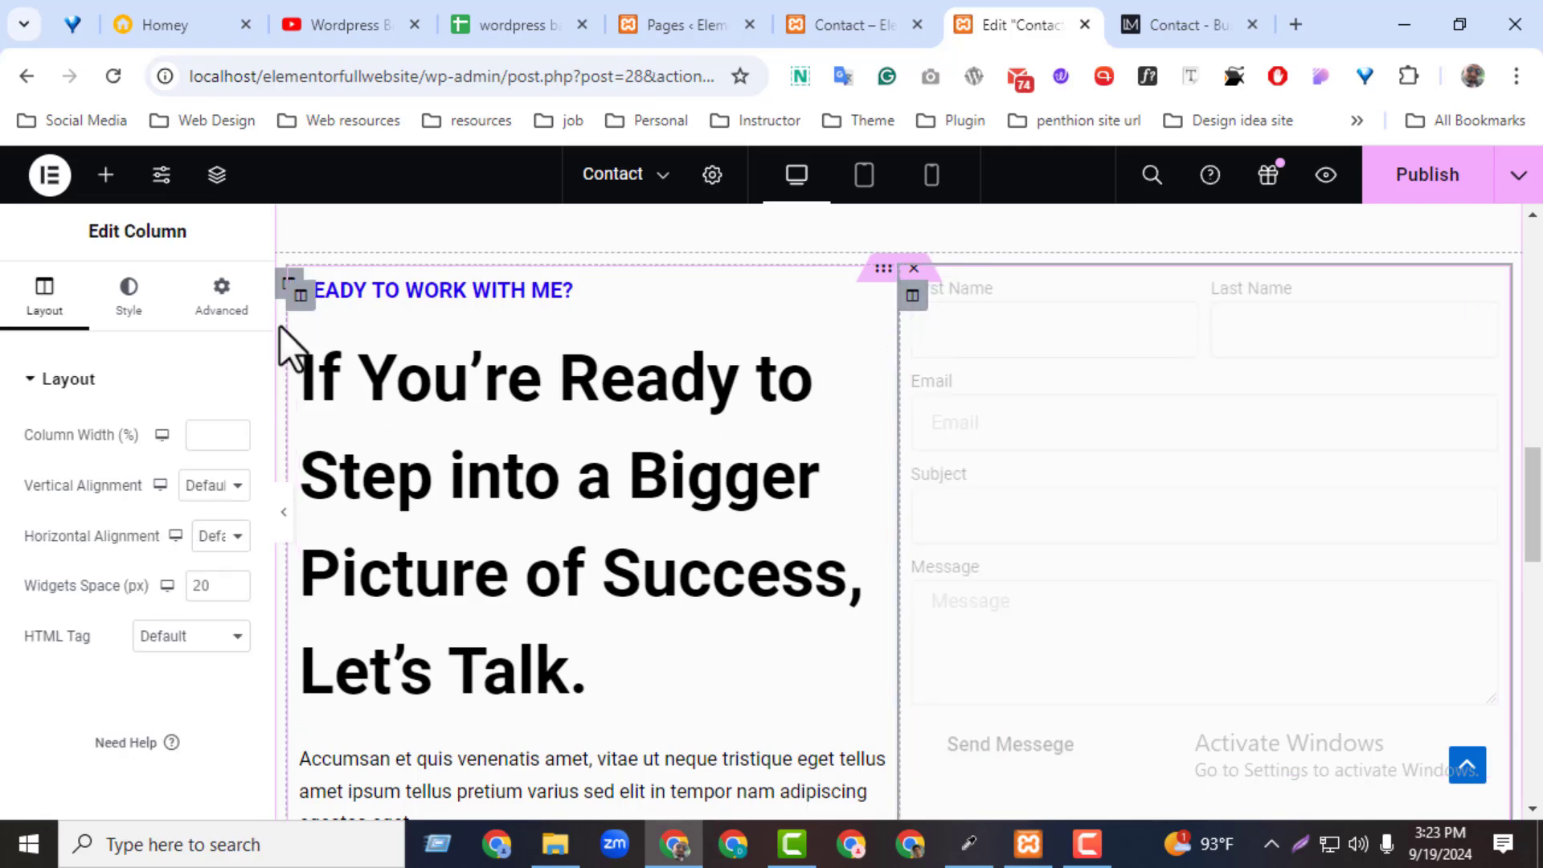
pyautogui.click(127, 299)
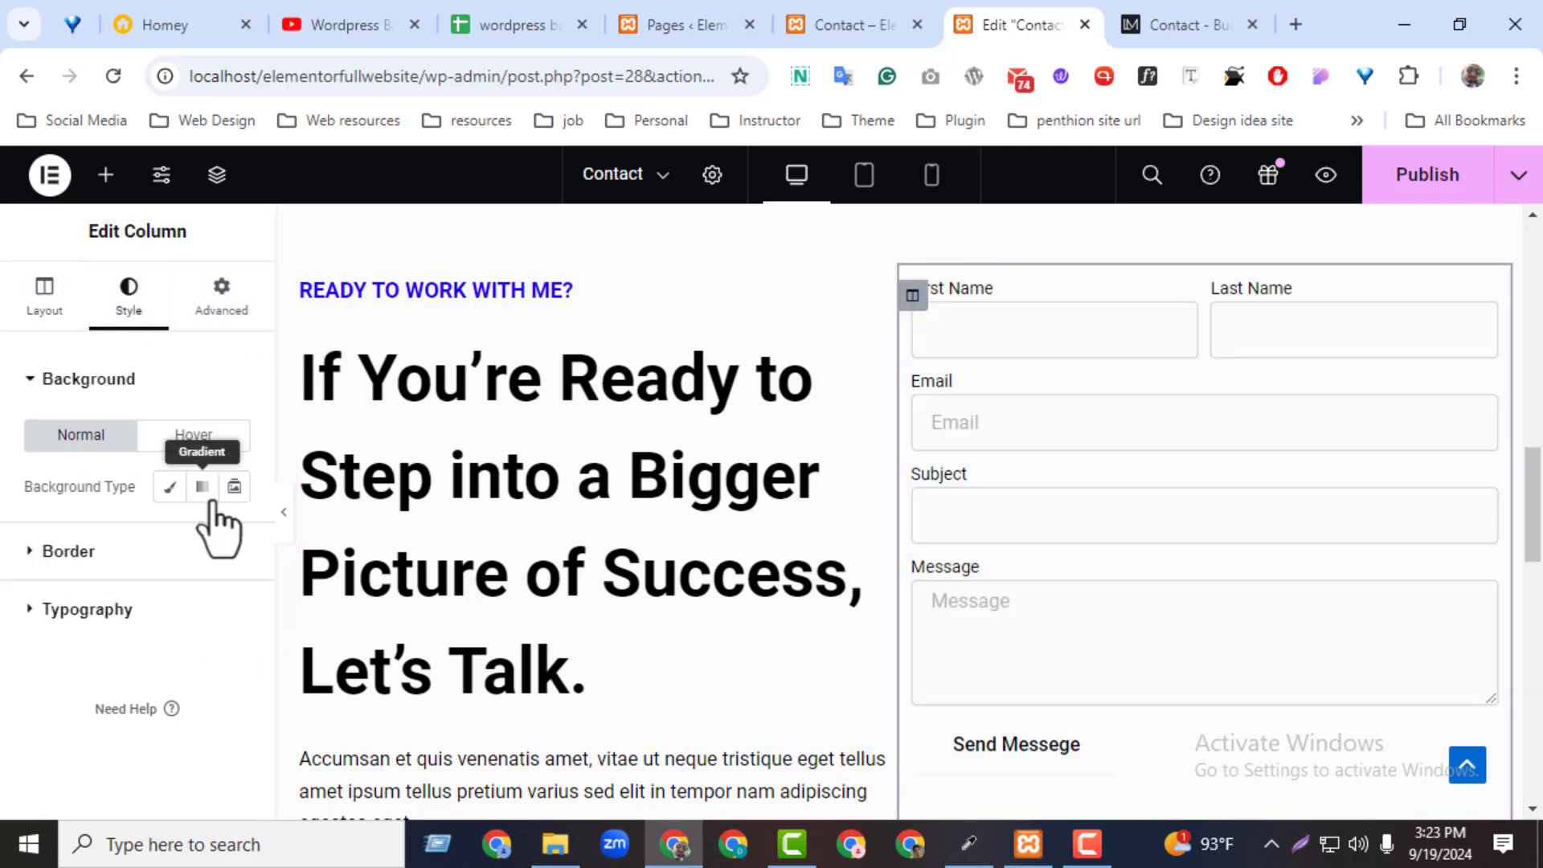
pyautogui.click(170, 487)
pyautogui.click(234, 537)
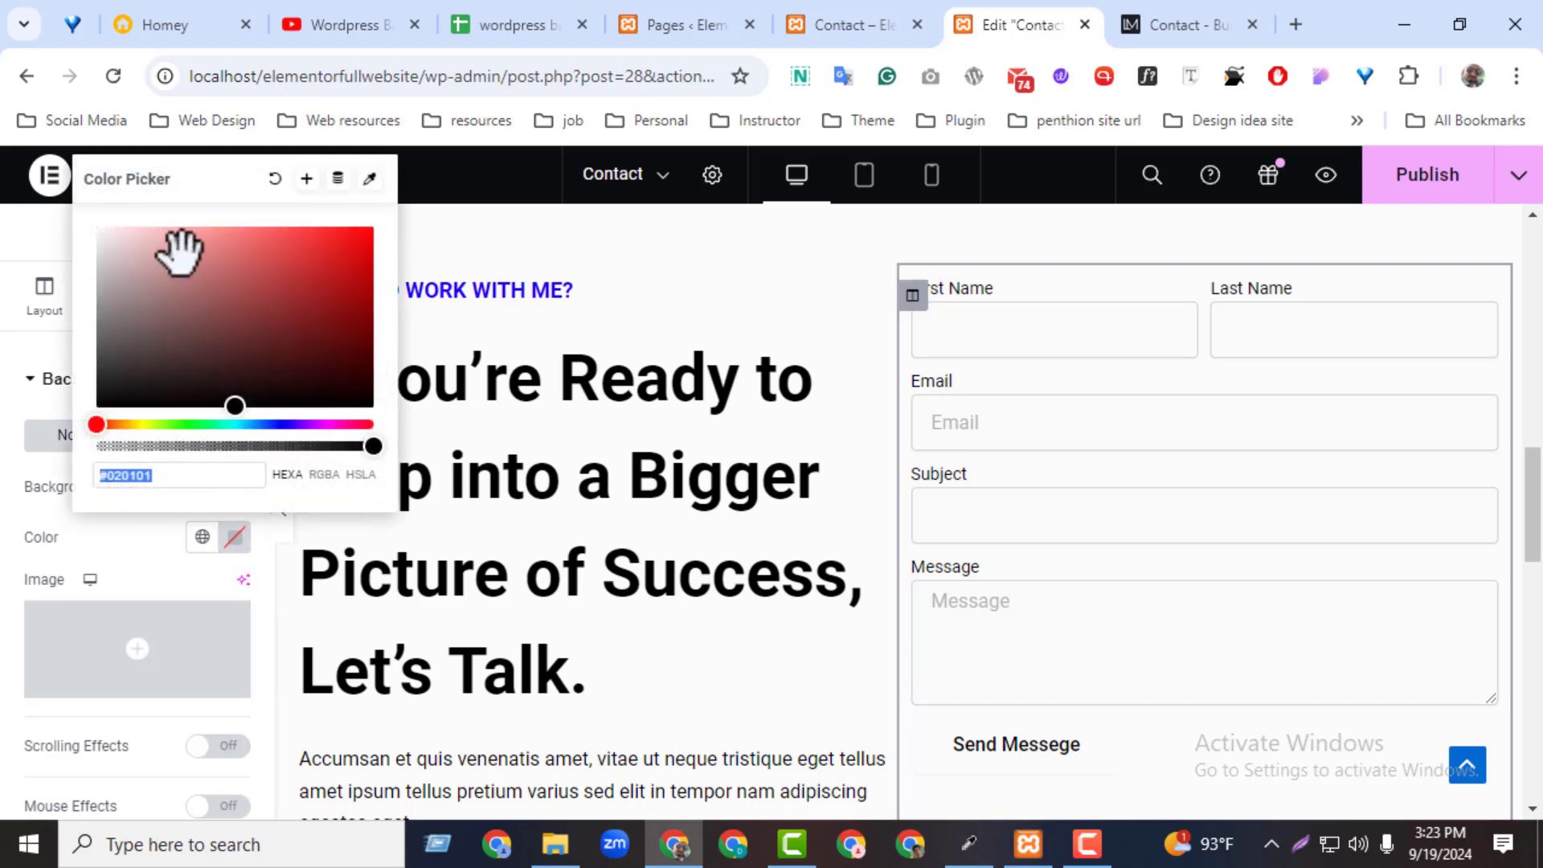
pyautogui.moveTo(180, 248); pyautogui.dragTo(75, 205)
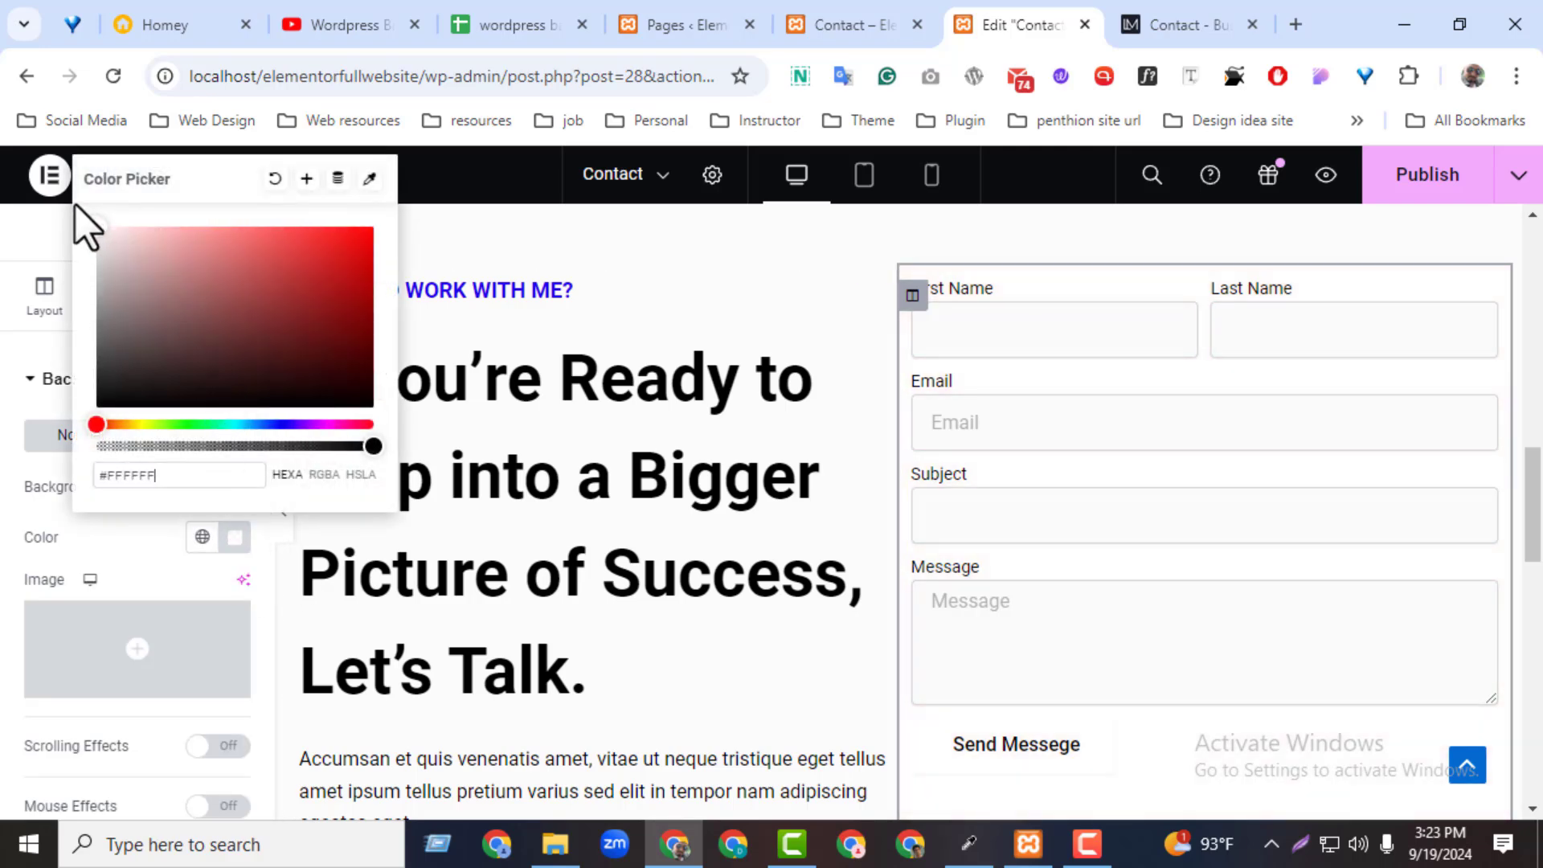
pyautogui.click(151, 534)
# - Set the form column's padding to 49 px on all sides
pyautogui.click(218, 313)
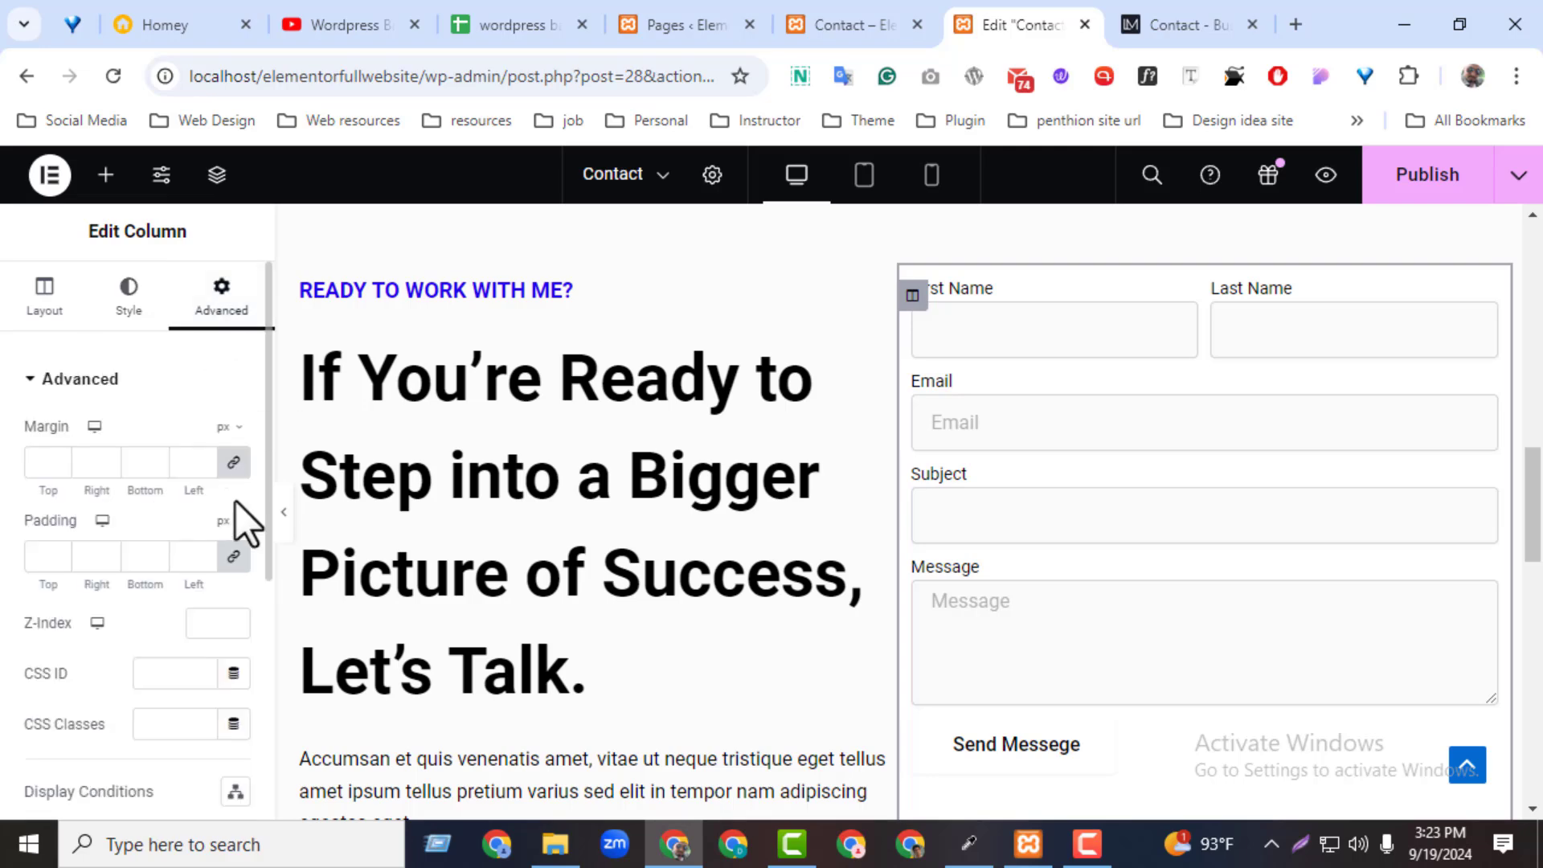
pyautogui.click(204, 551)
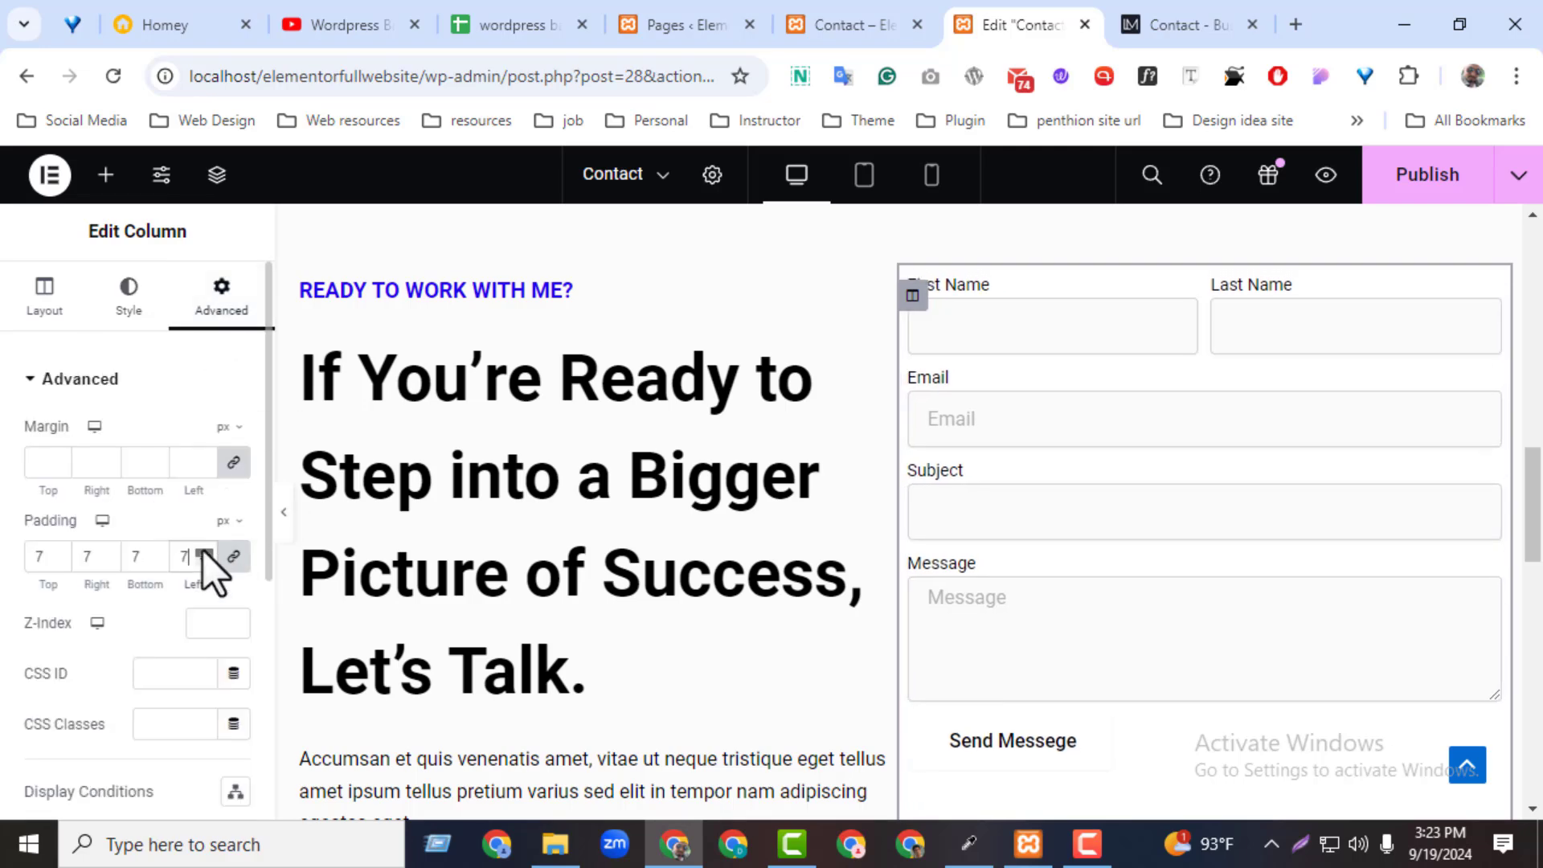
pyautogui.moveTo(205, 551); pyautogui.dragTo(205, 552)
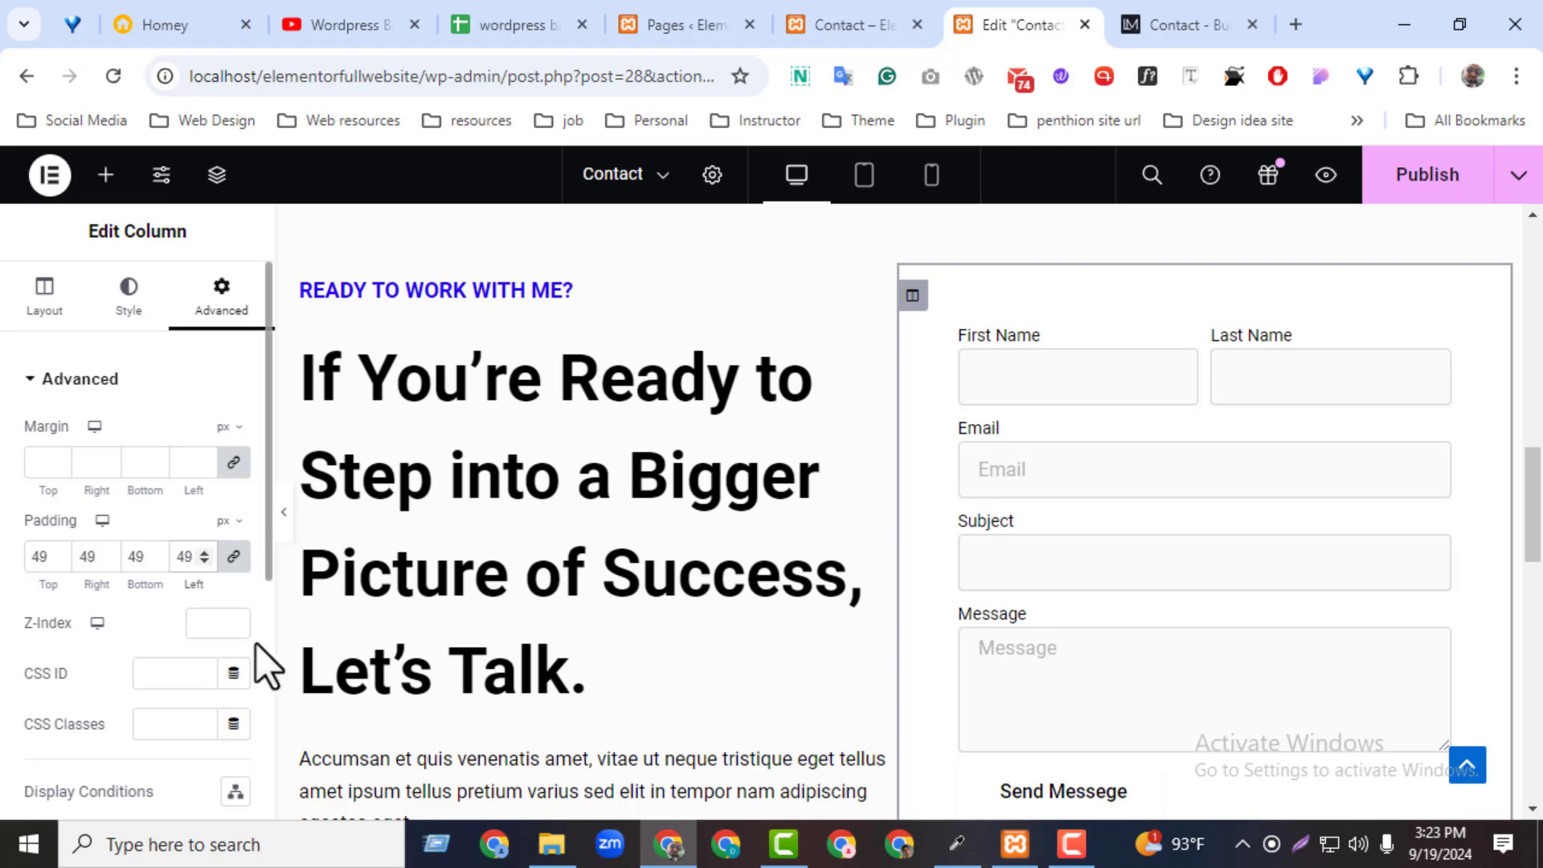
# - Add a box shadow in translucent black, rgba(0, 0, 0, 0.23), to the contact form's column and publish the page
pyautogui.scroll(-5, 263, 379)
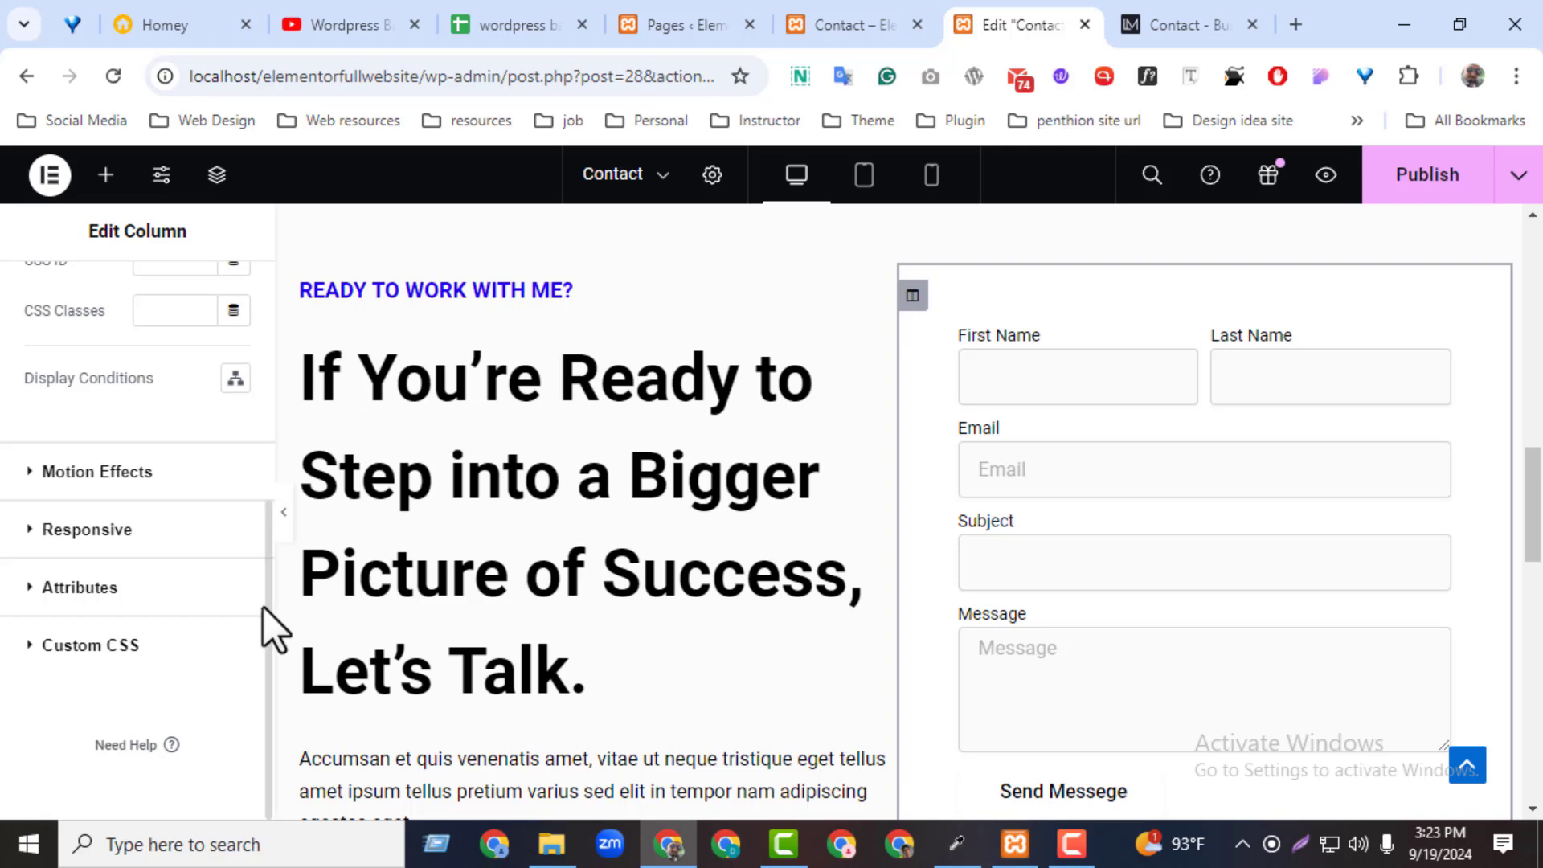
pyautogui.moveTo(264, 524); pyautogui.dragTo(248, 251)
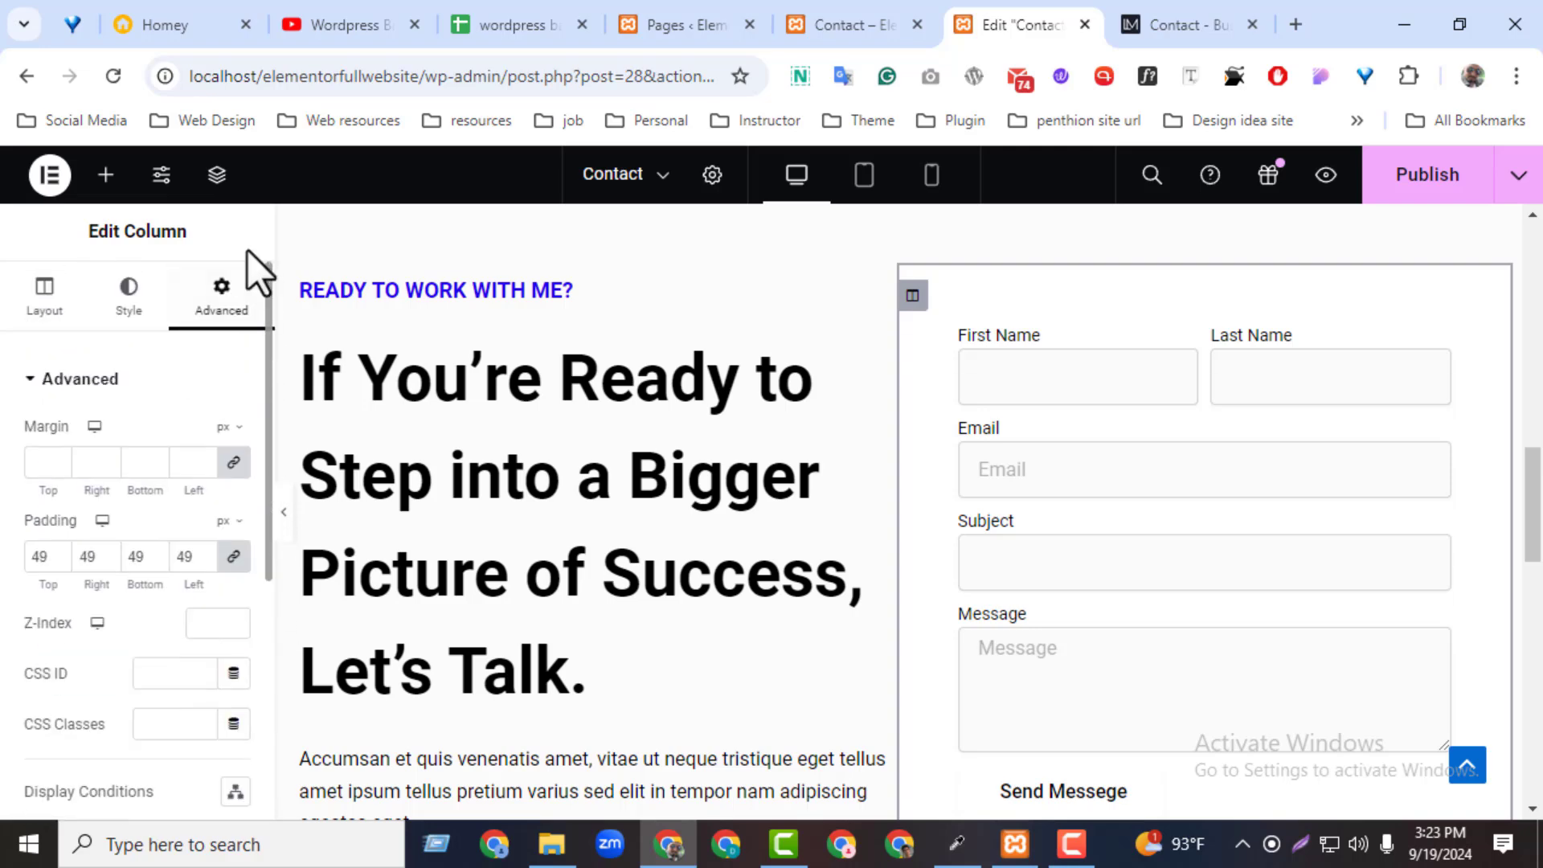
pyautogui.click(129, 298)
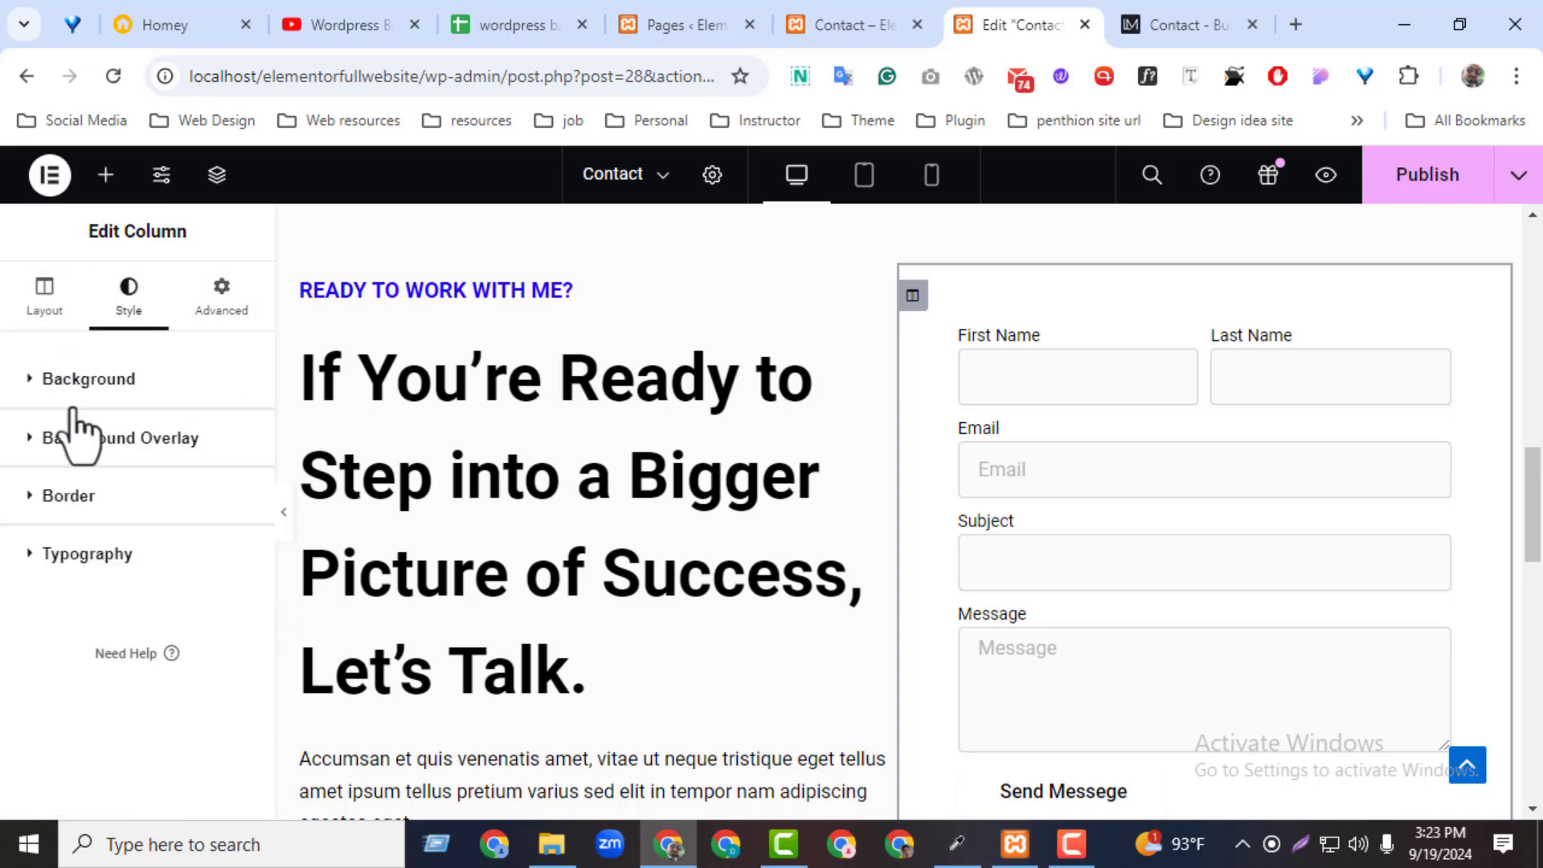
pyautogui.click(96, 514)
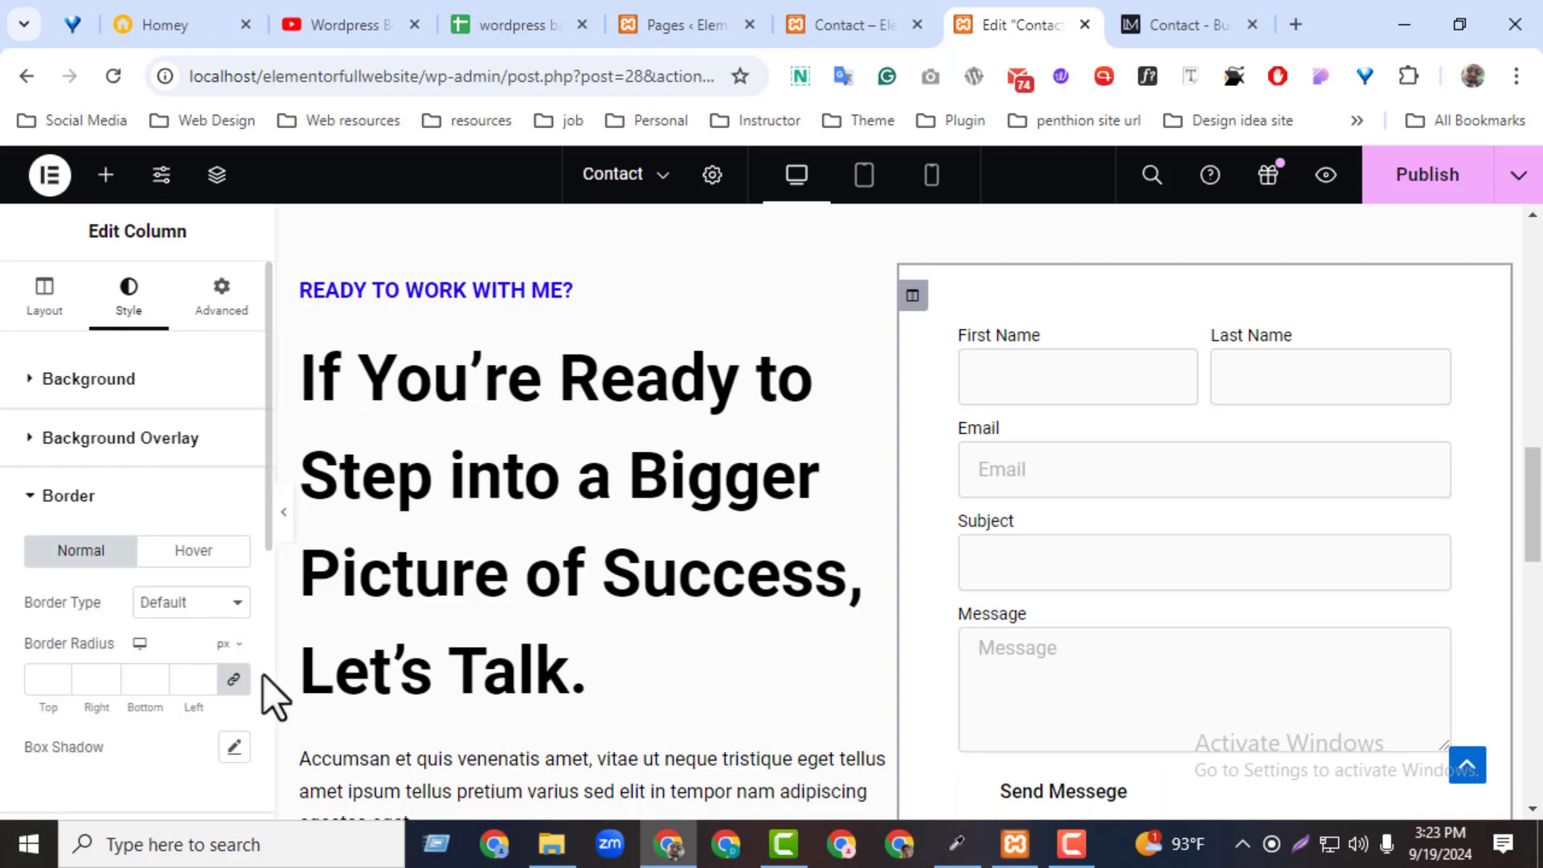
pyautogui.click(234, 747)
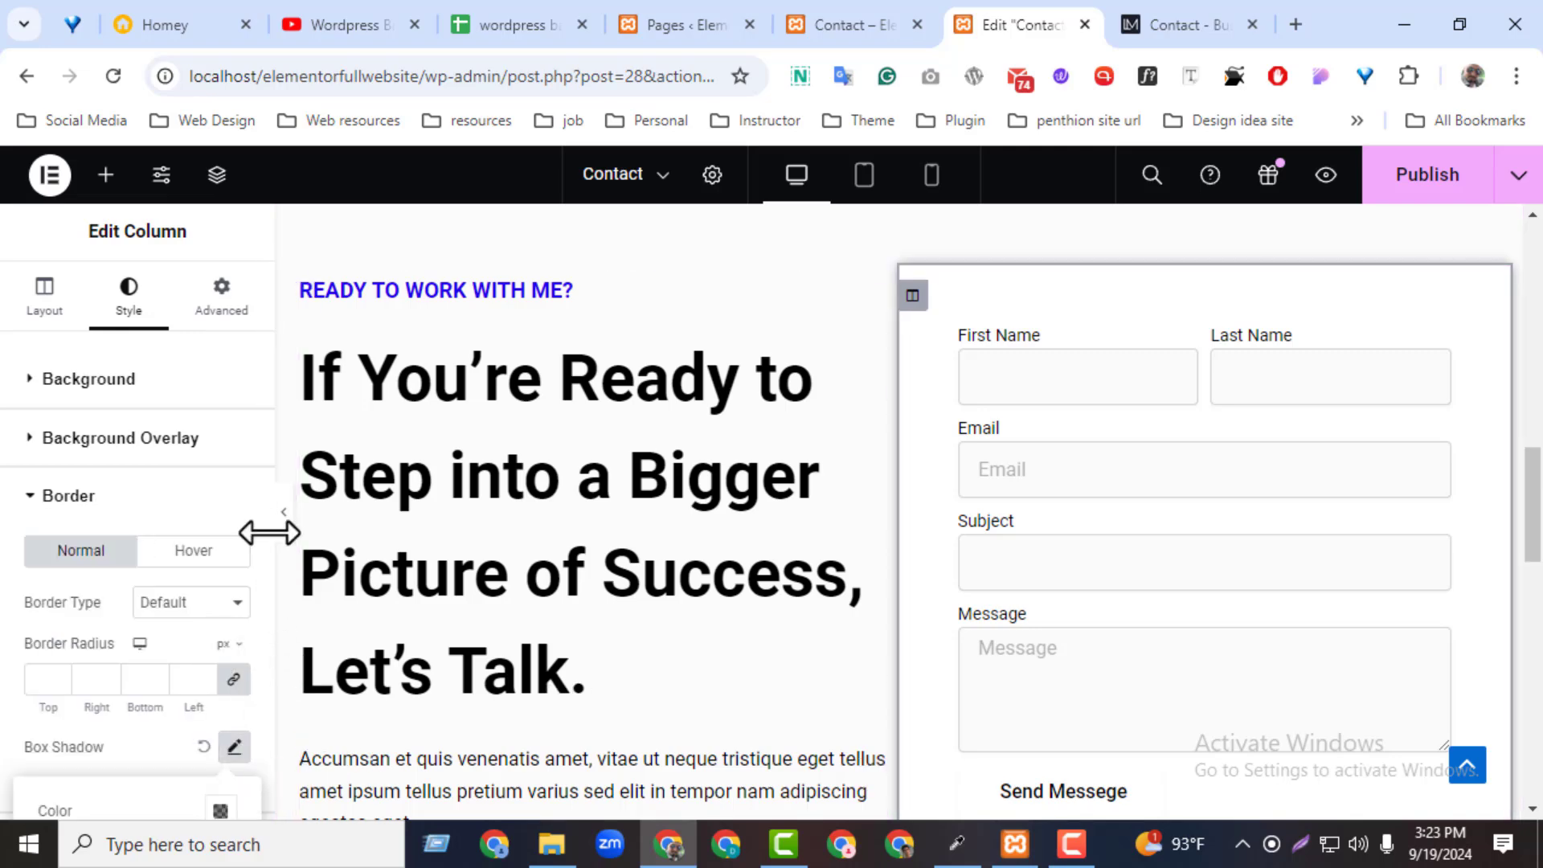
pyautogui.moveTo(267, 537); pyautogui.dragTo(262, 677)
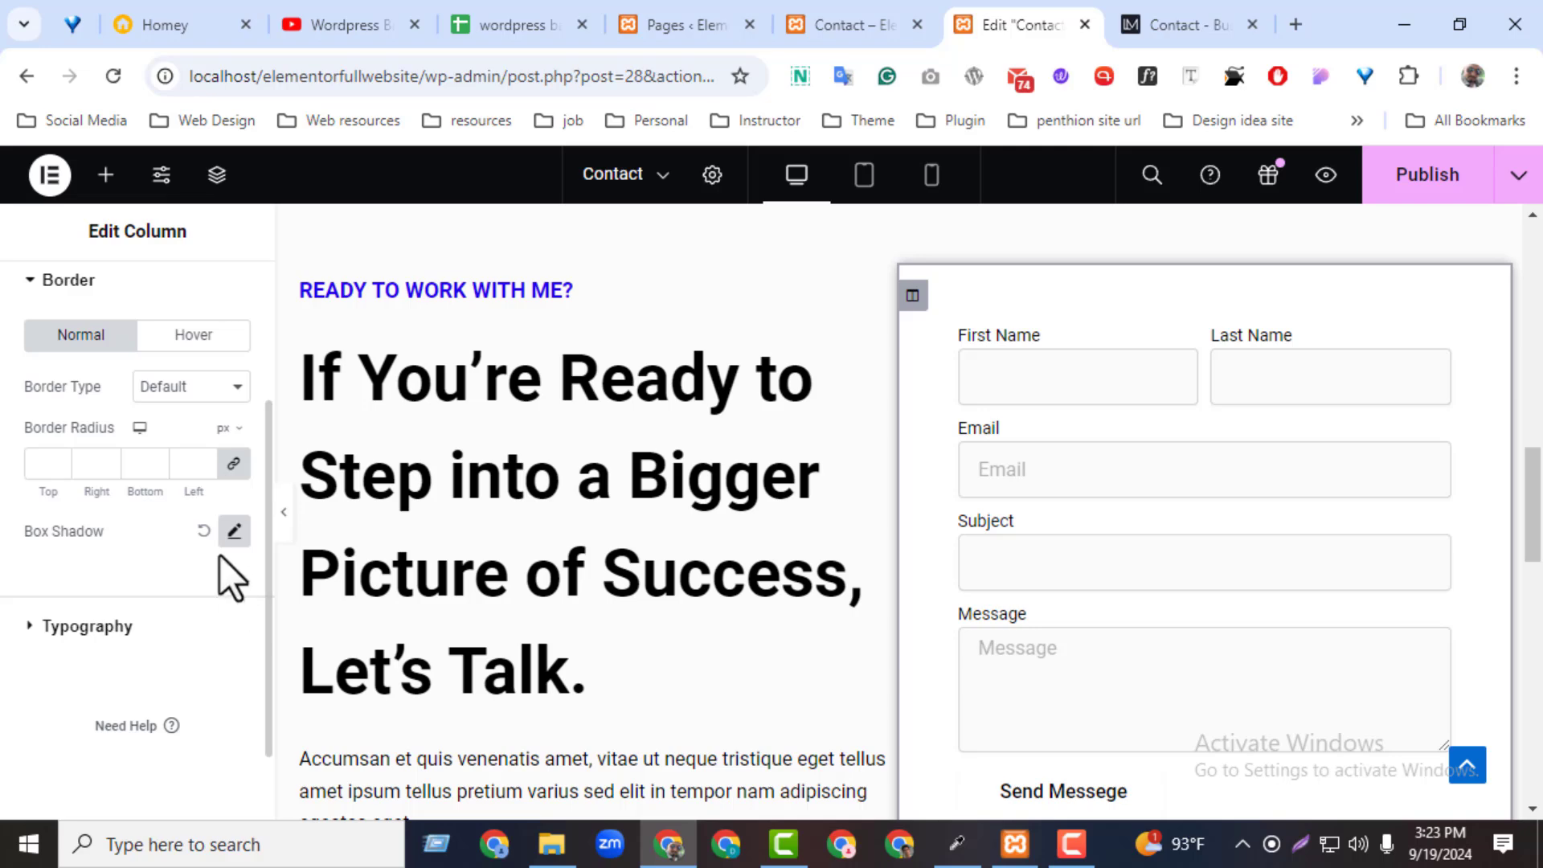
pyautogui.click(233, 532)
pyautogui.click(220, 595)
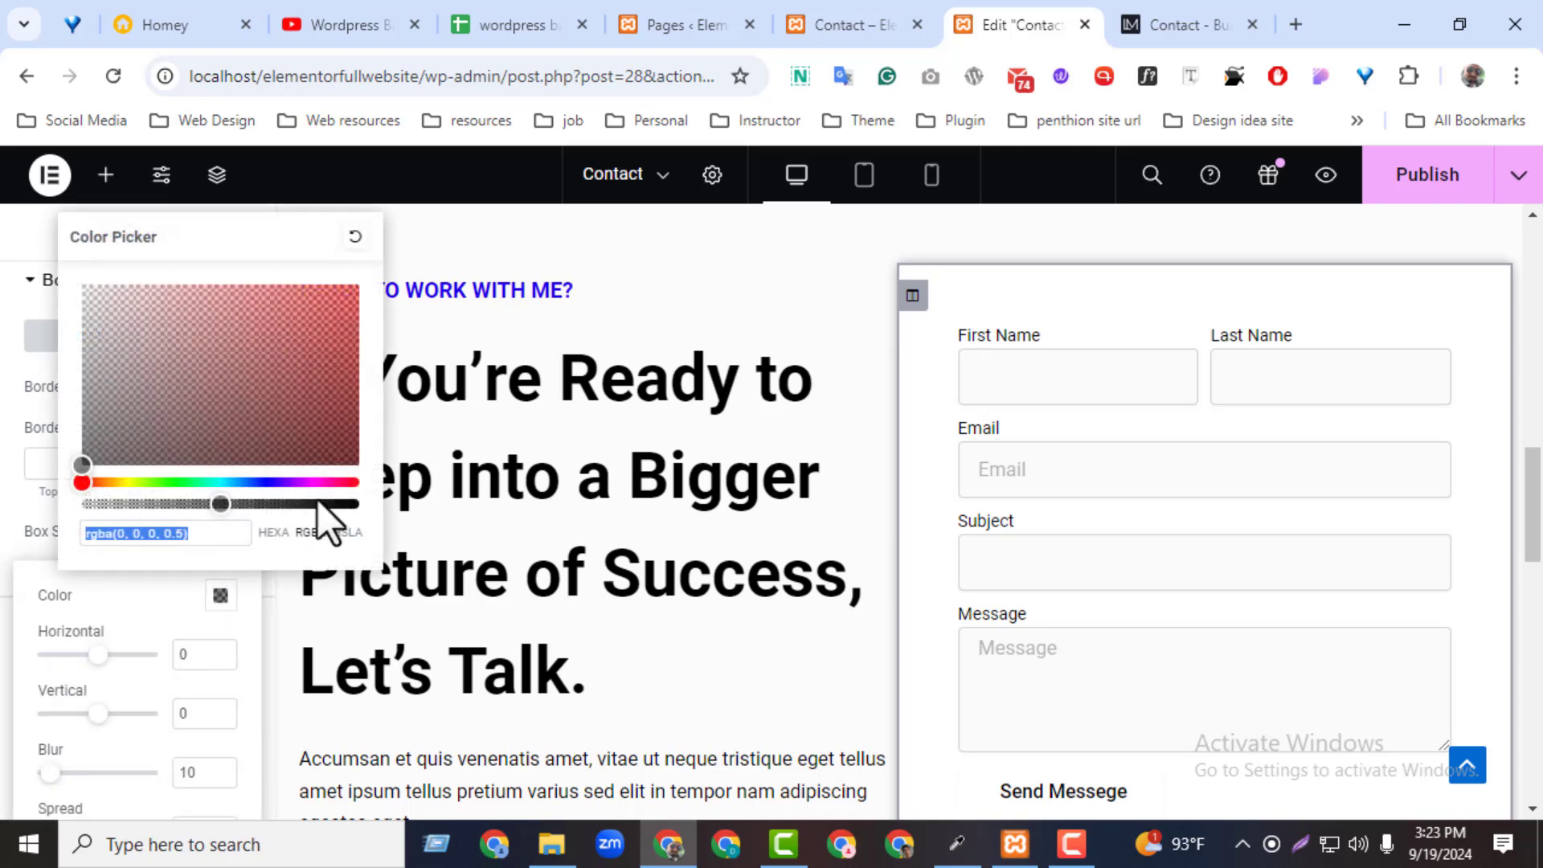
pyautogui.moveTo(219, 504); pyautogui.dragTo(167, 505)
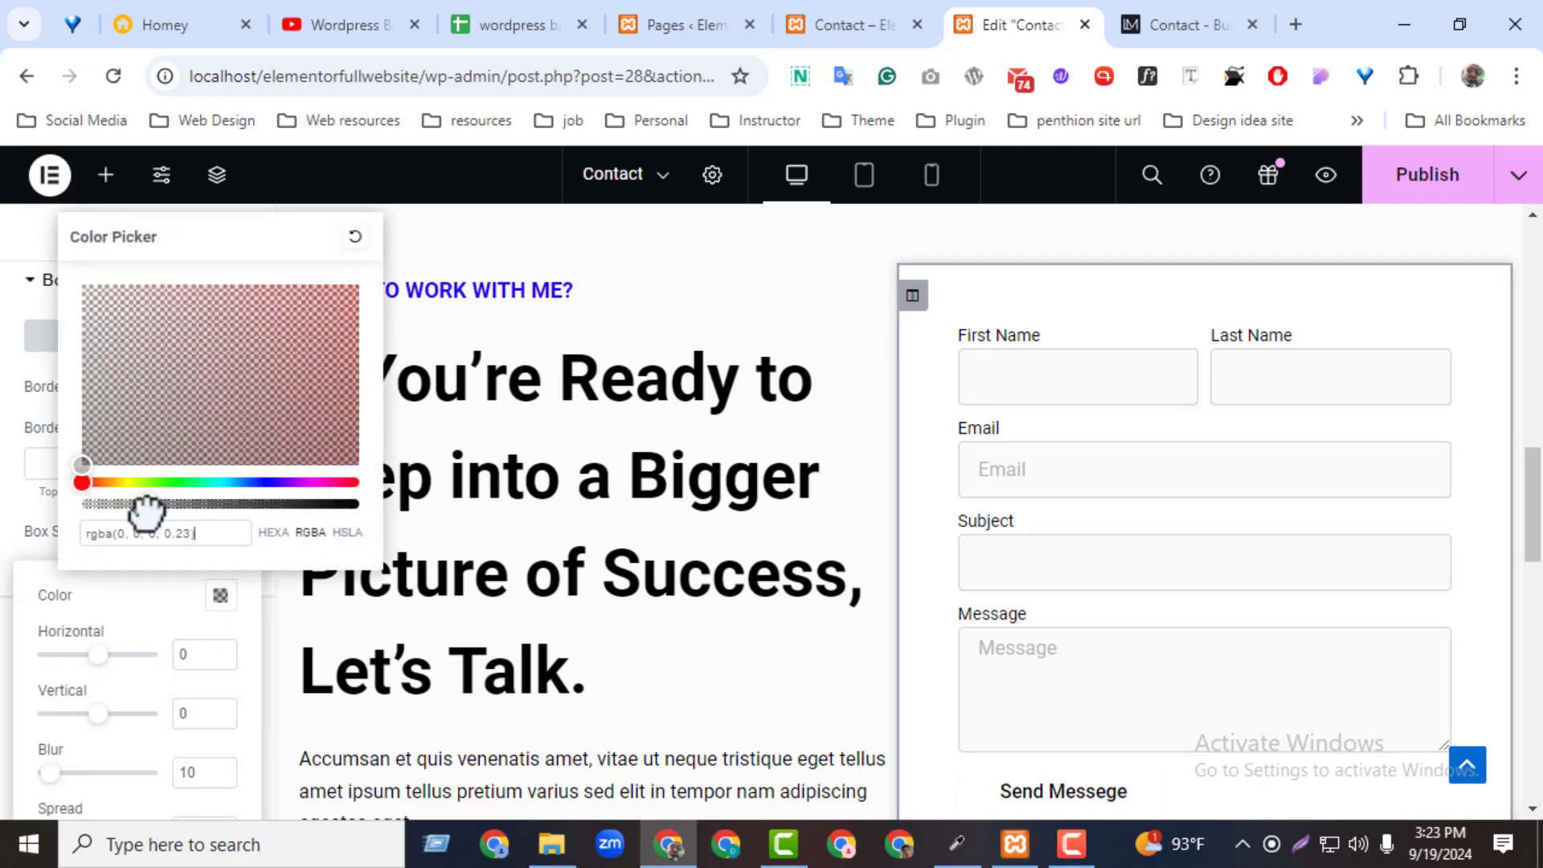
pyautogui.click(1447, 200)
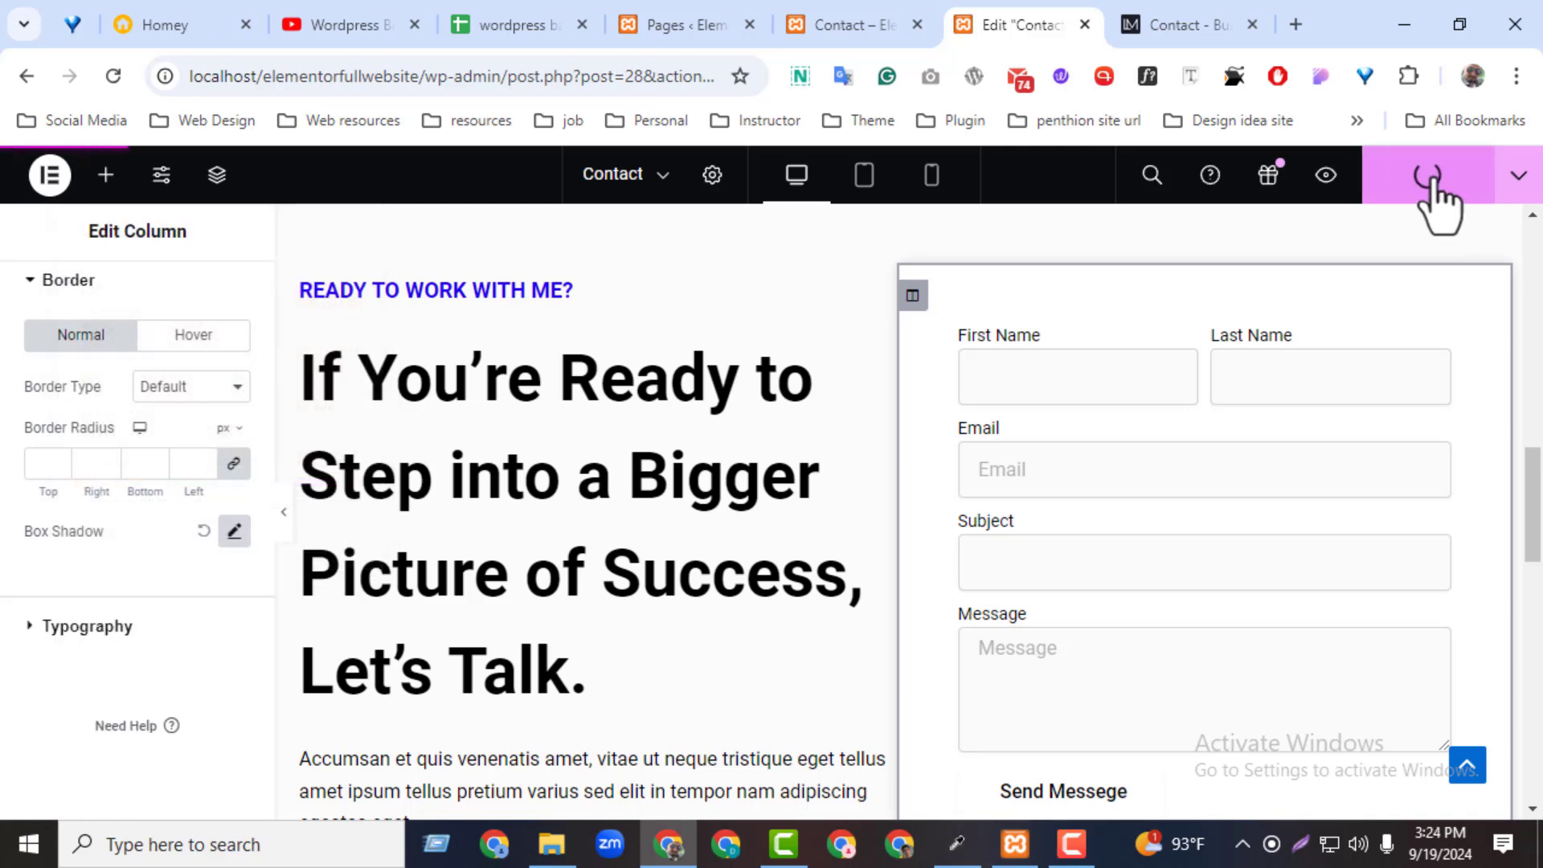
# - Reload the live contact page and compare its form section with the reference demo's contact page
pyautogui.click(840, 19)
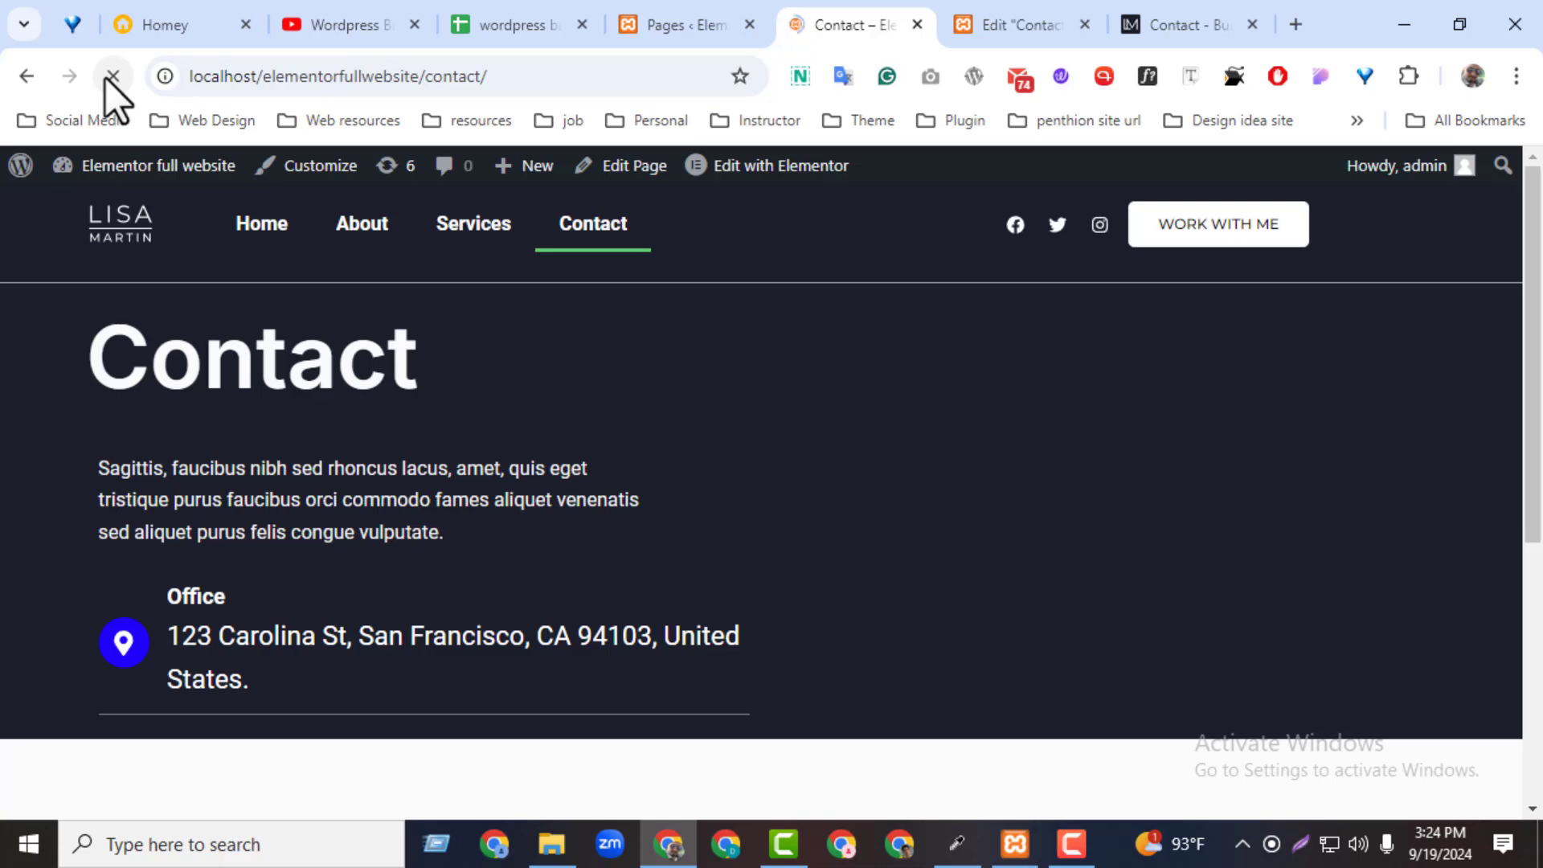
pyautogui.moveTo(1540, 273); pyautogui.dragTo(1540, 643)
pyautogui.click(1147, 19)
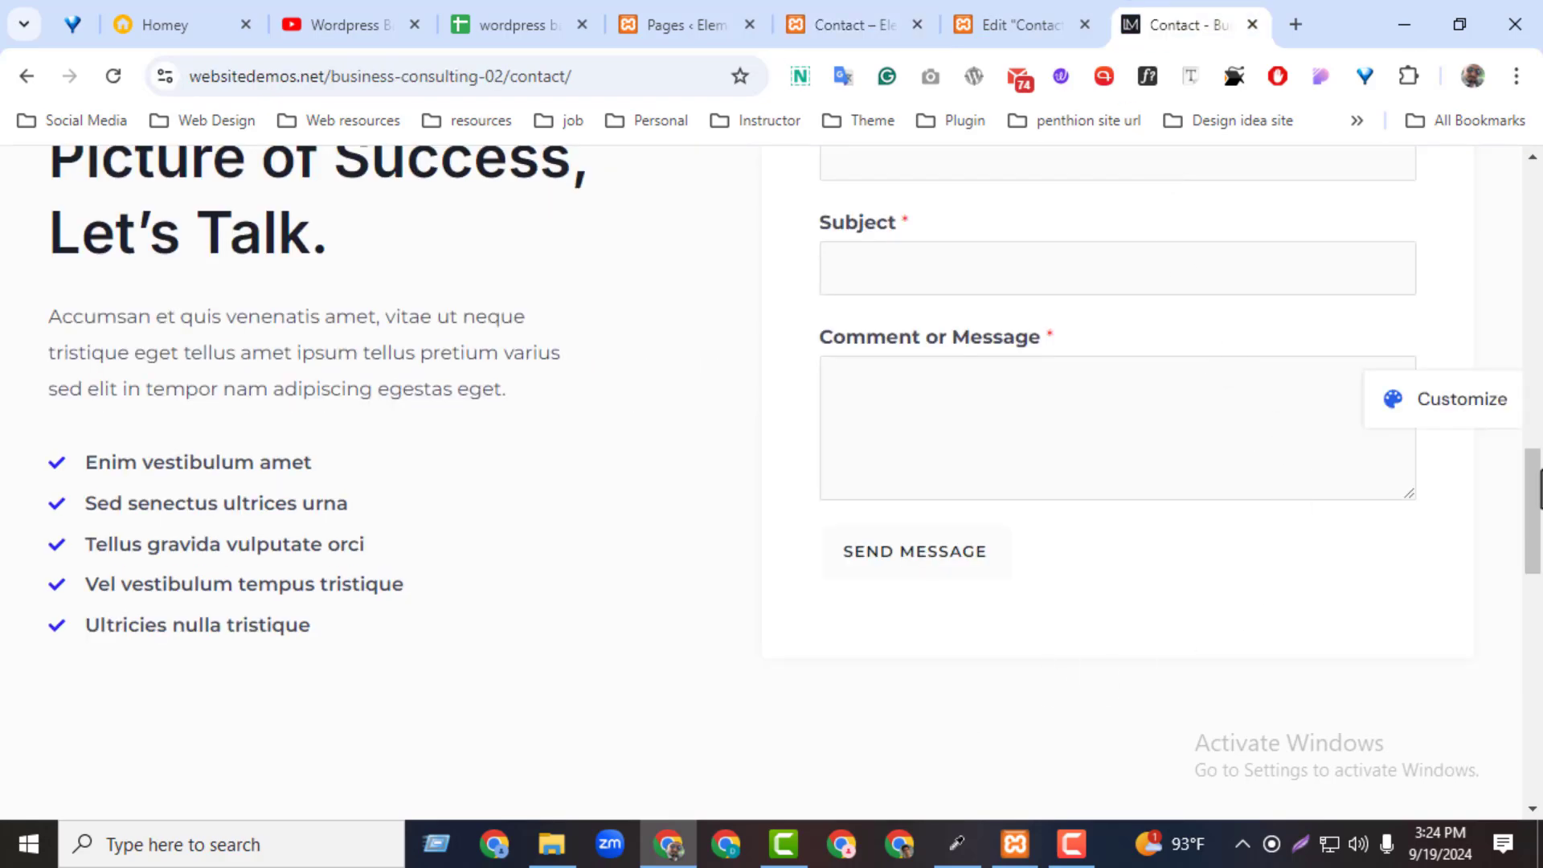
pyautogui.moveTo(1540, 492); pyautogui.dragTo(1540, 415)
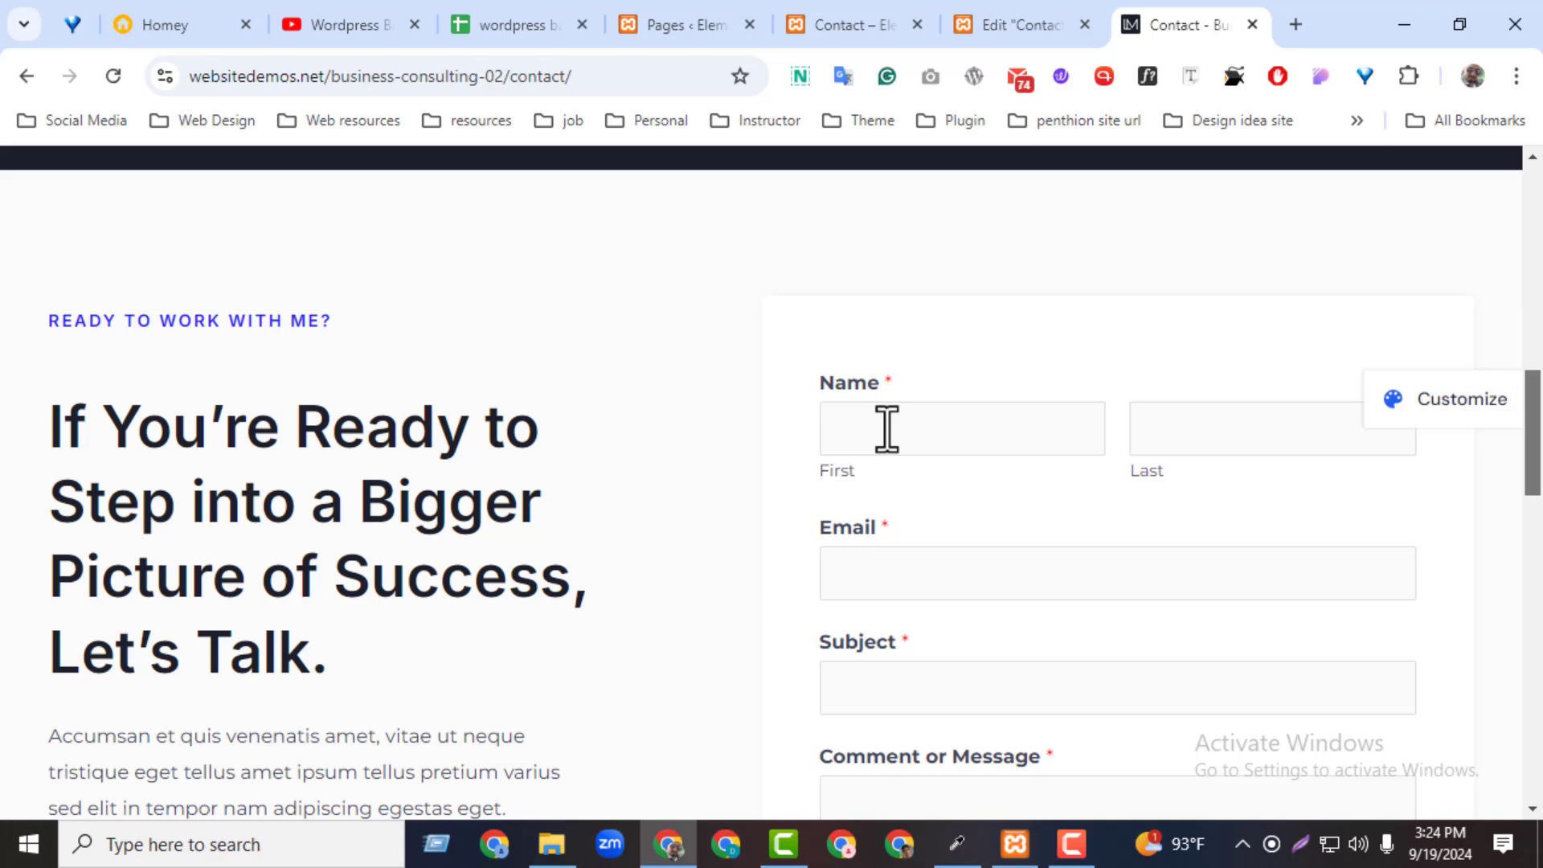
pyautogui.click(857, 28)
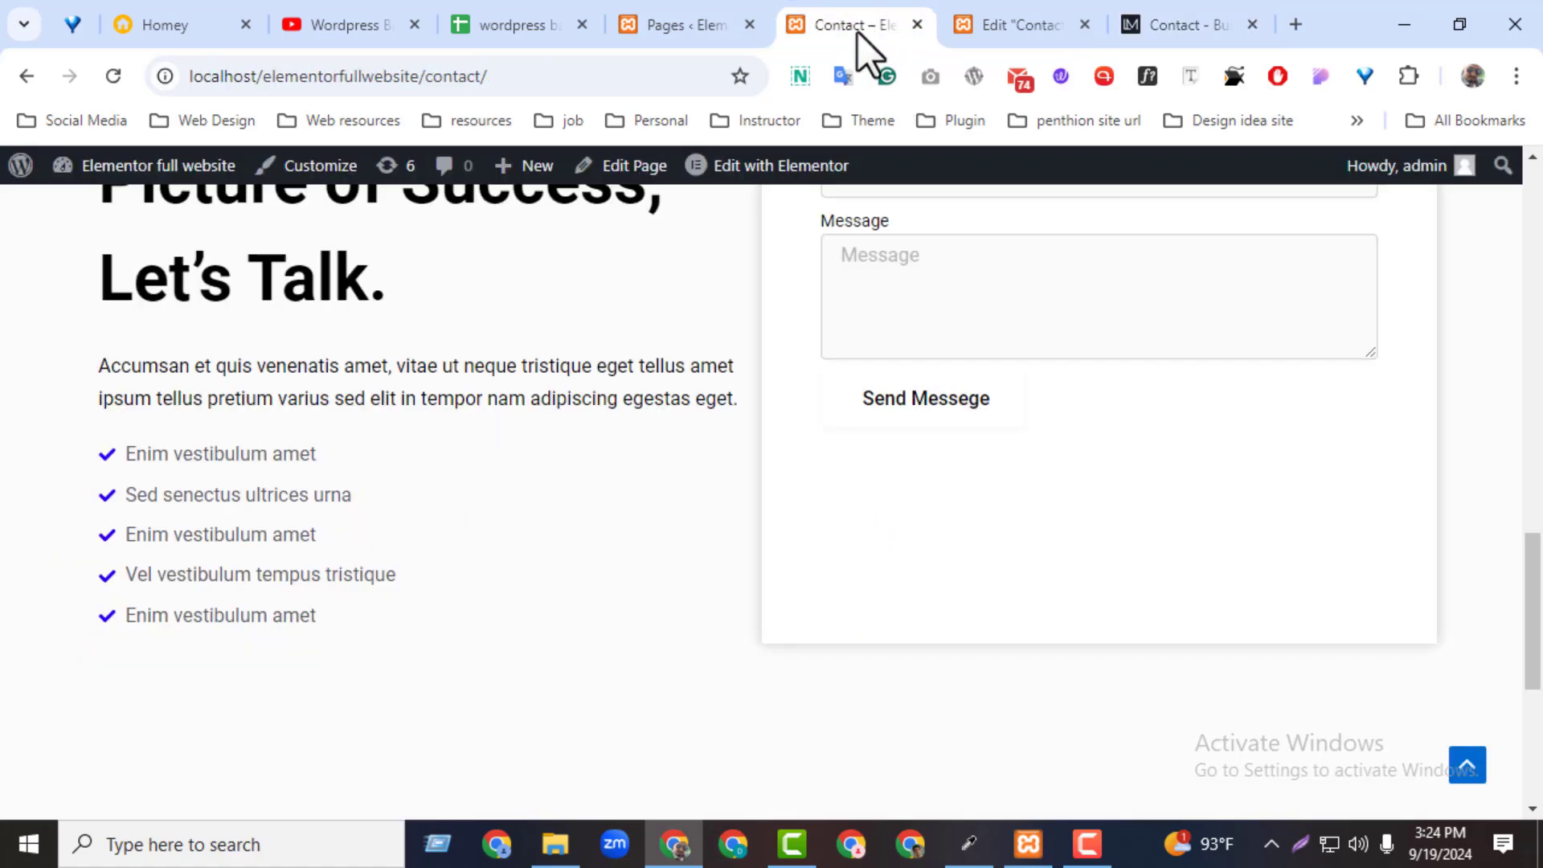
pyautogui.click(1471, 762)
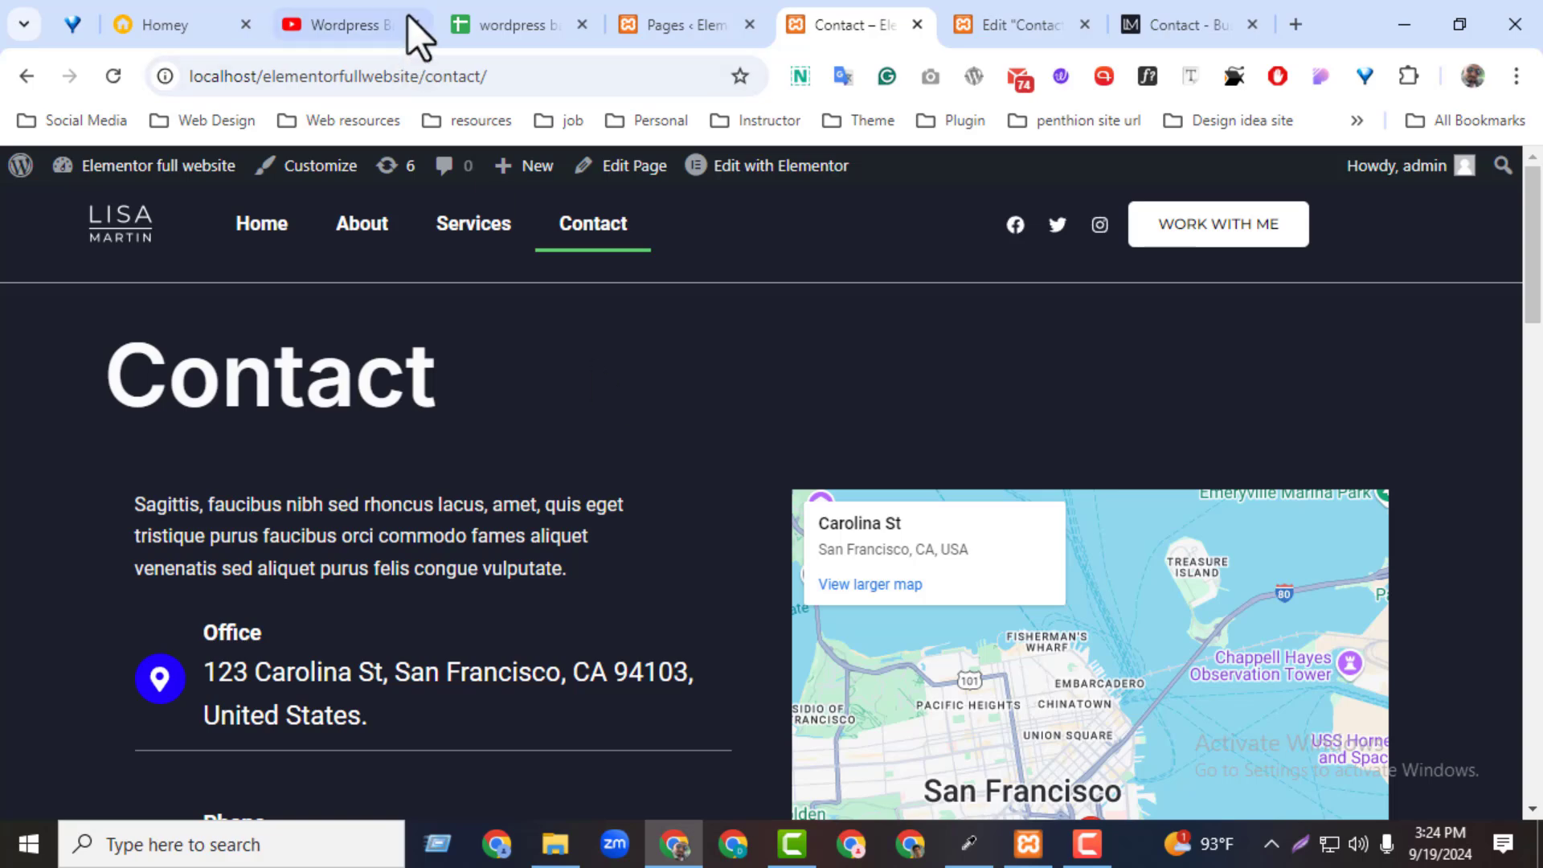
# - Review the course outline spreadsheet alongside the reference contact page and select the Class 16 part 7 topic, Responsive using elementor
pyautogui.click(483, 25)
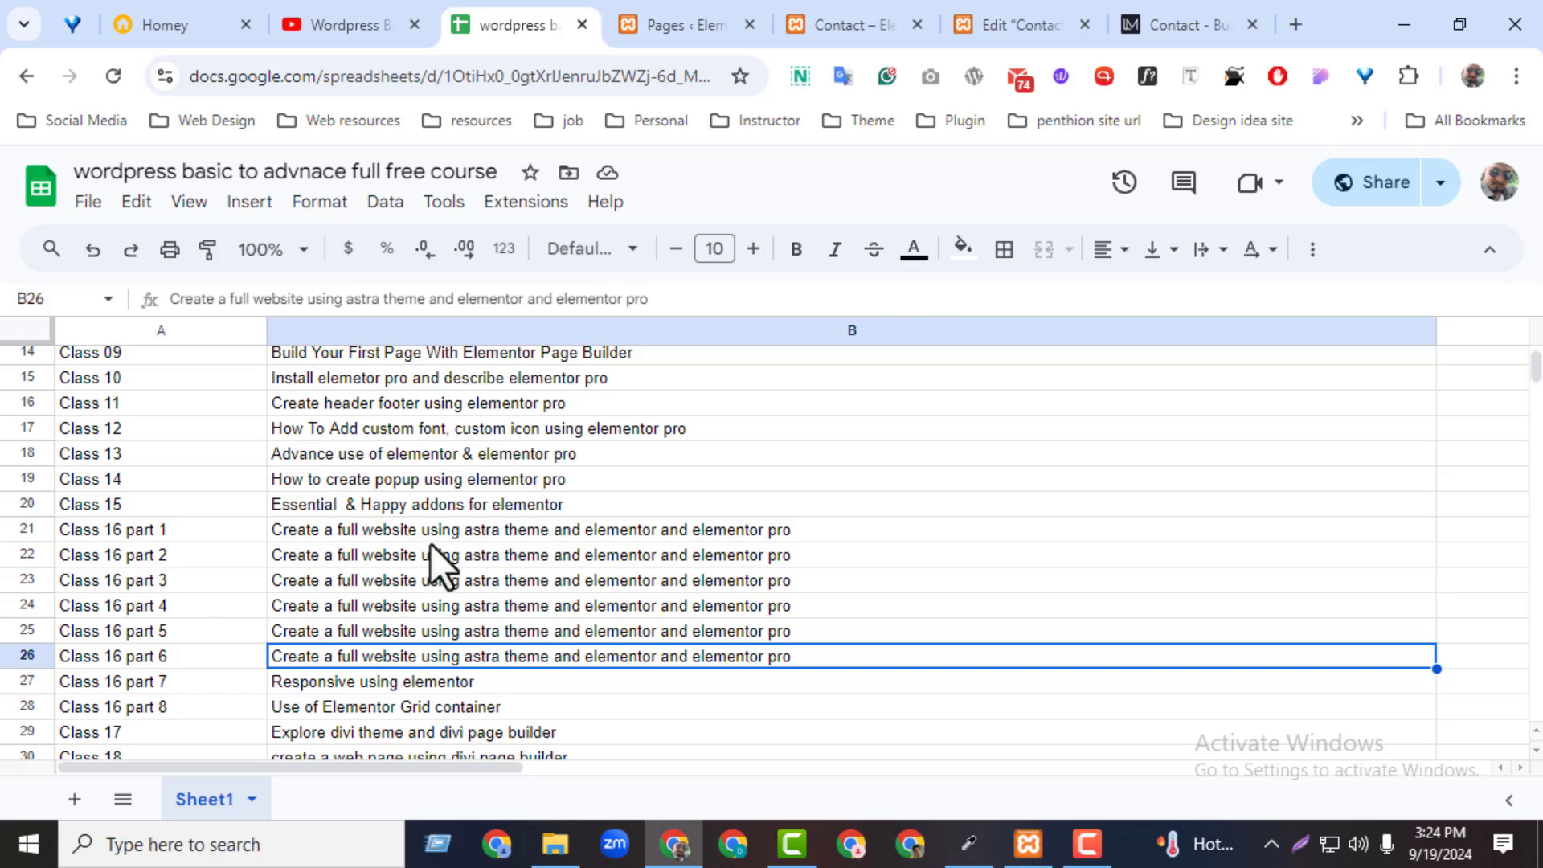
pyautogui.click(1155, 32)
pyautogui.moveTo(1531, 450); pyautogui.dragTo(1529, 274)
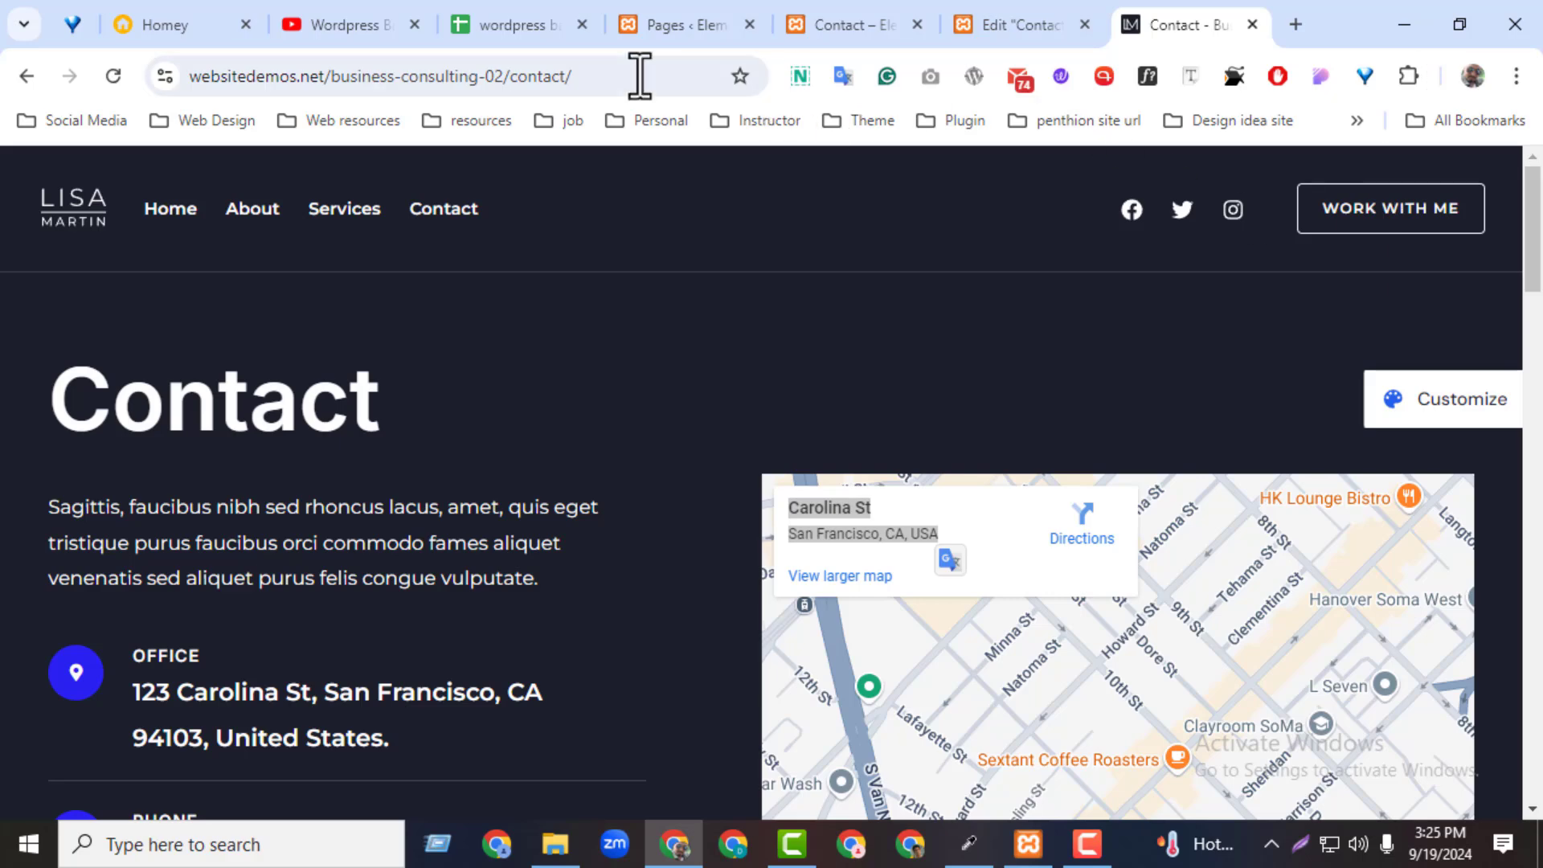
pyautogui.click(491, 27)
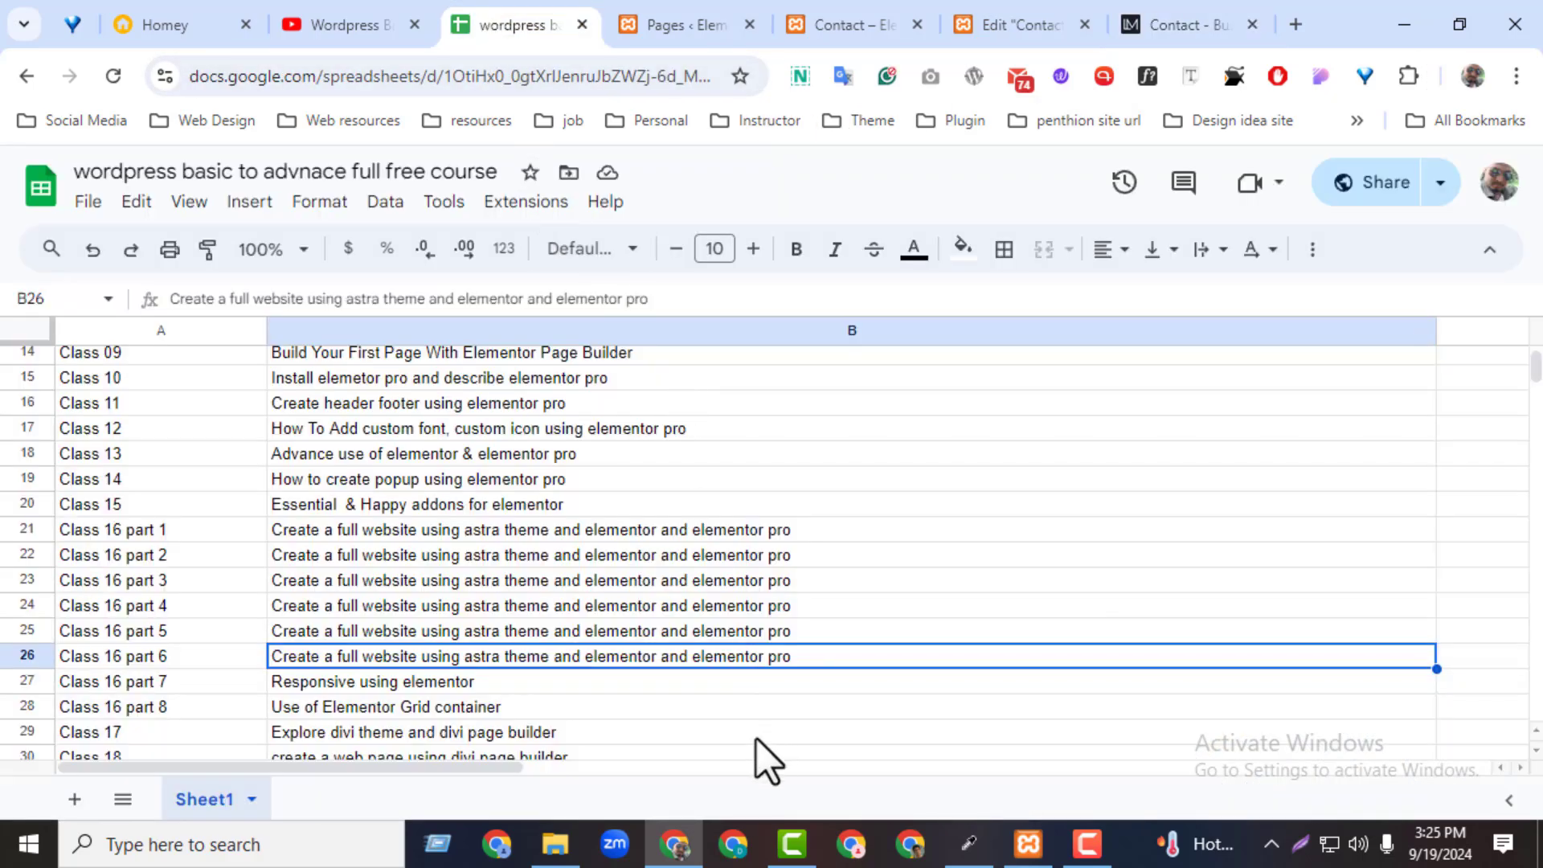
pyautogui.click(331, 688)
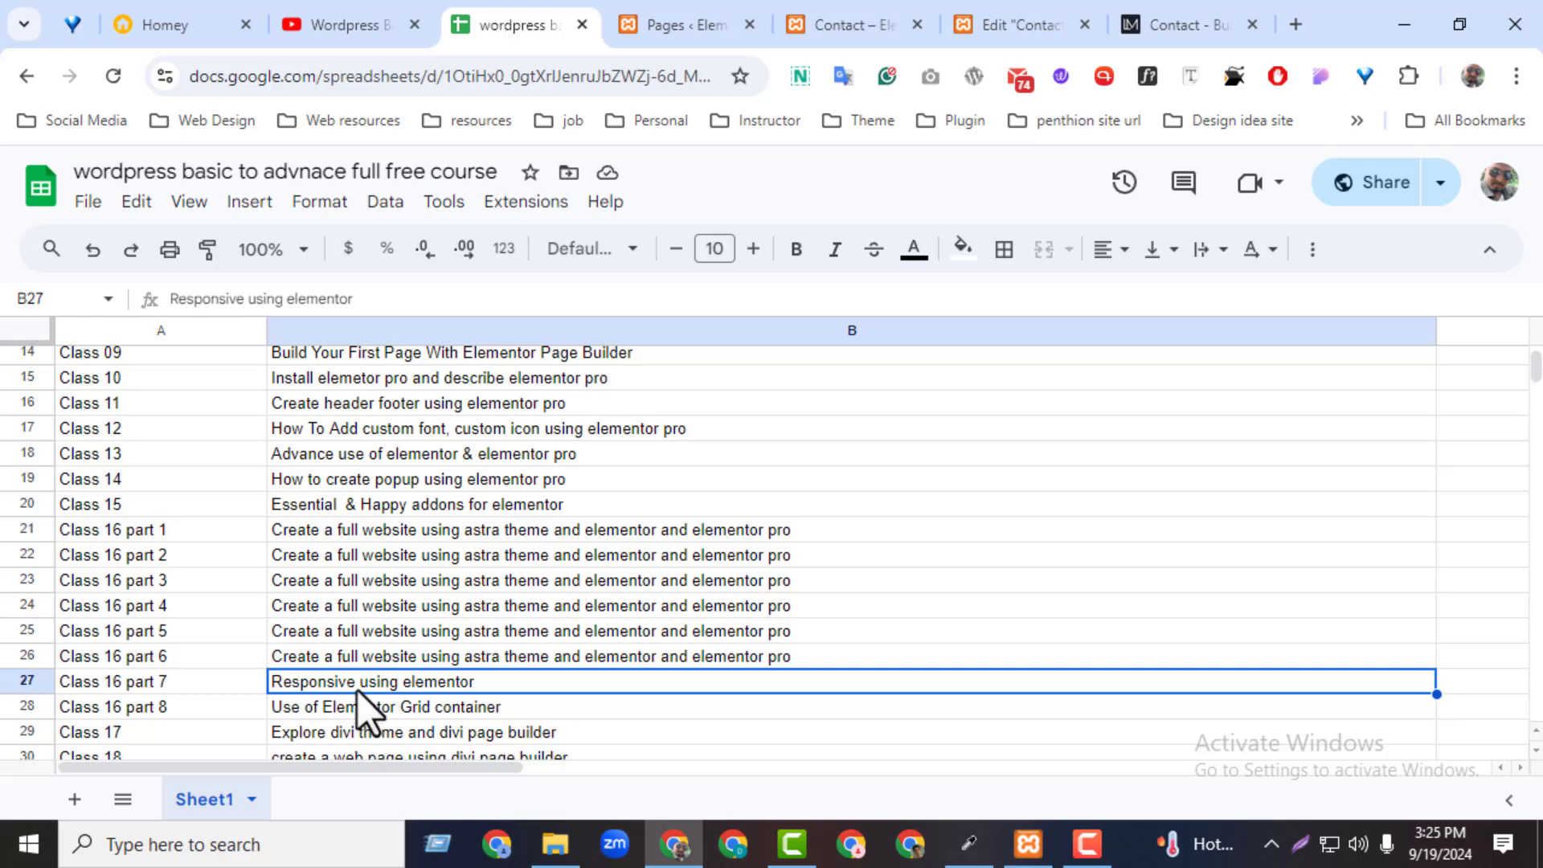
# - Look over the live contact page and its editor, and select the Class 16 part 8 topic, Use of Elementor Grid container, in the course outline
pyautogui.click(863, 16)
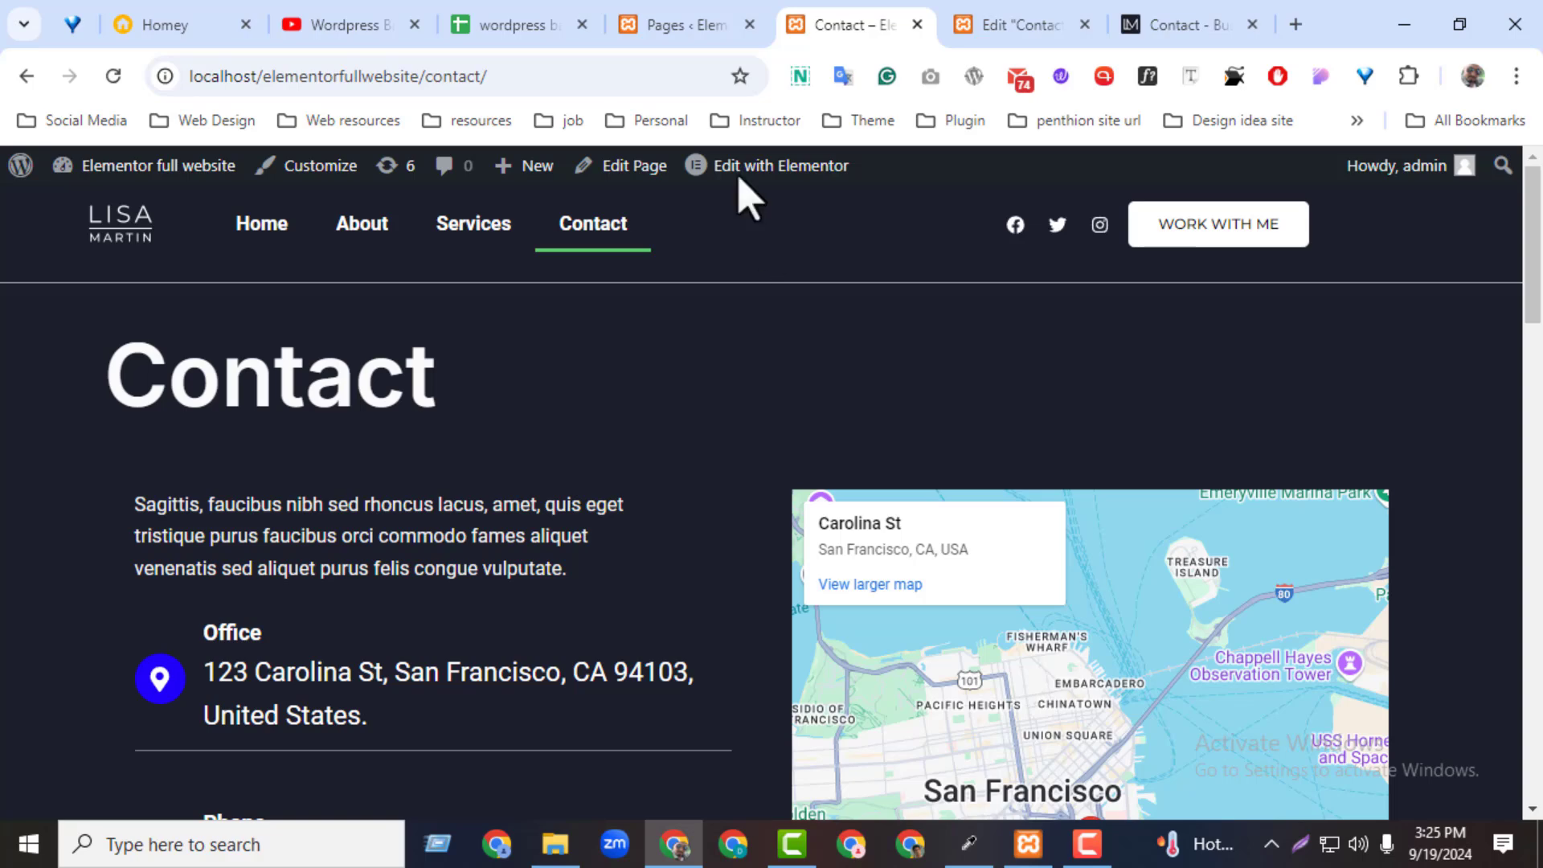
pyautogui.click(524, 32)
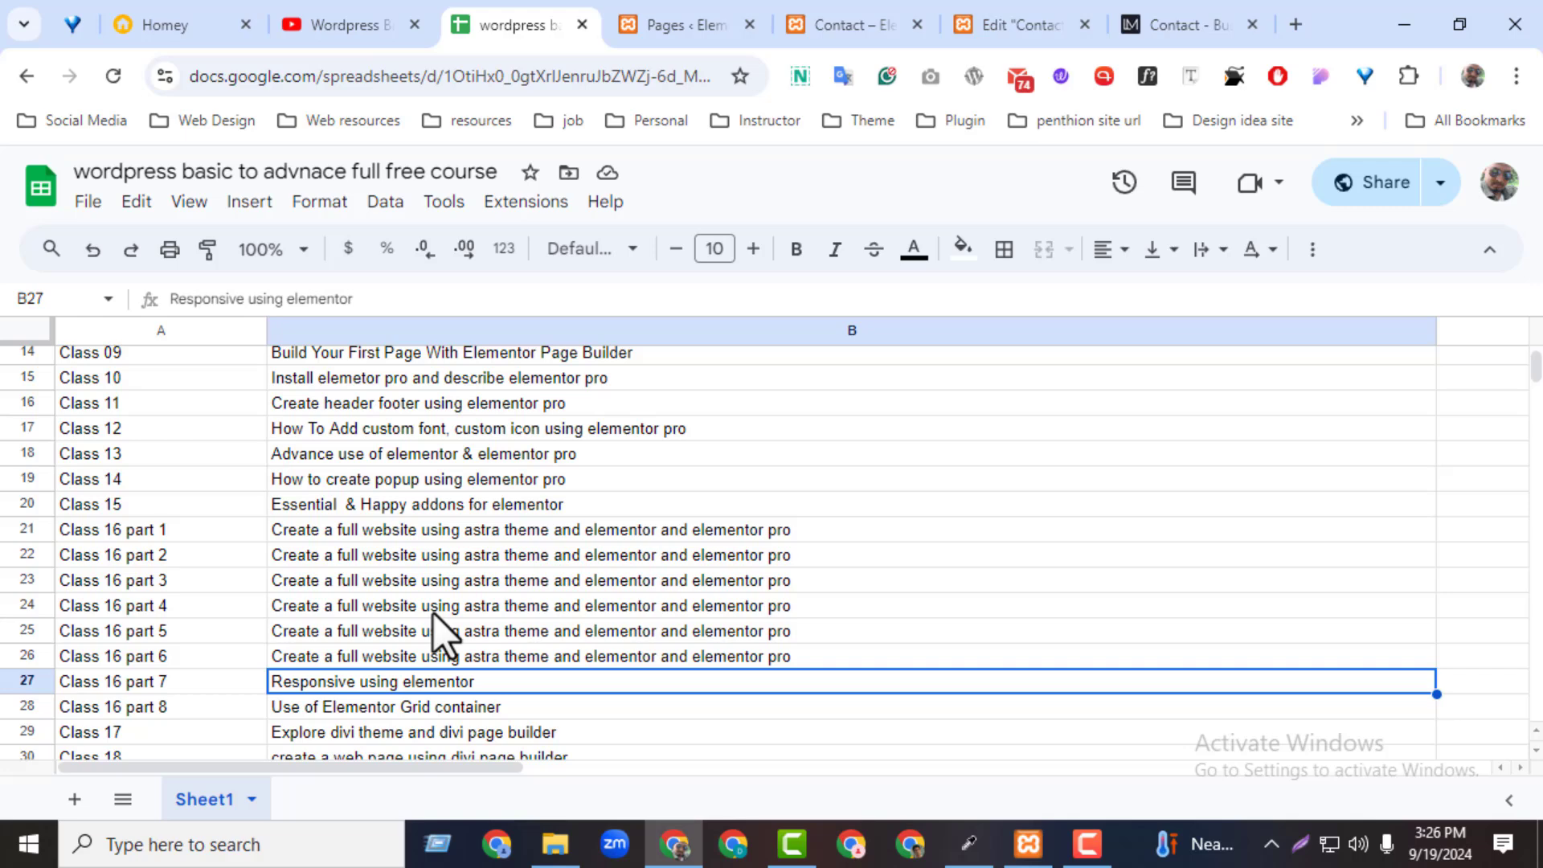
pyautogui.click(1022, 24)
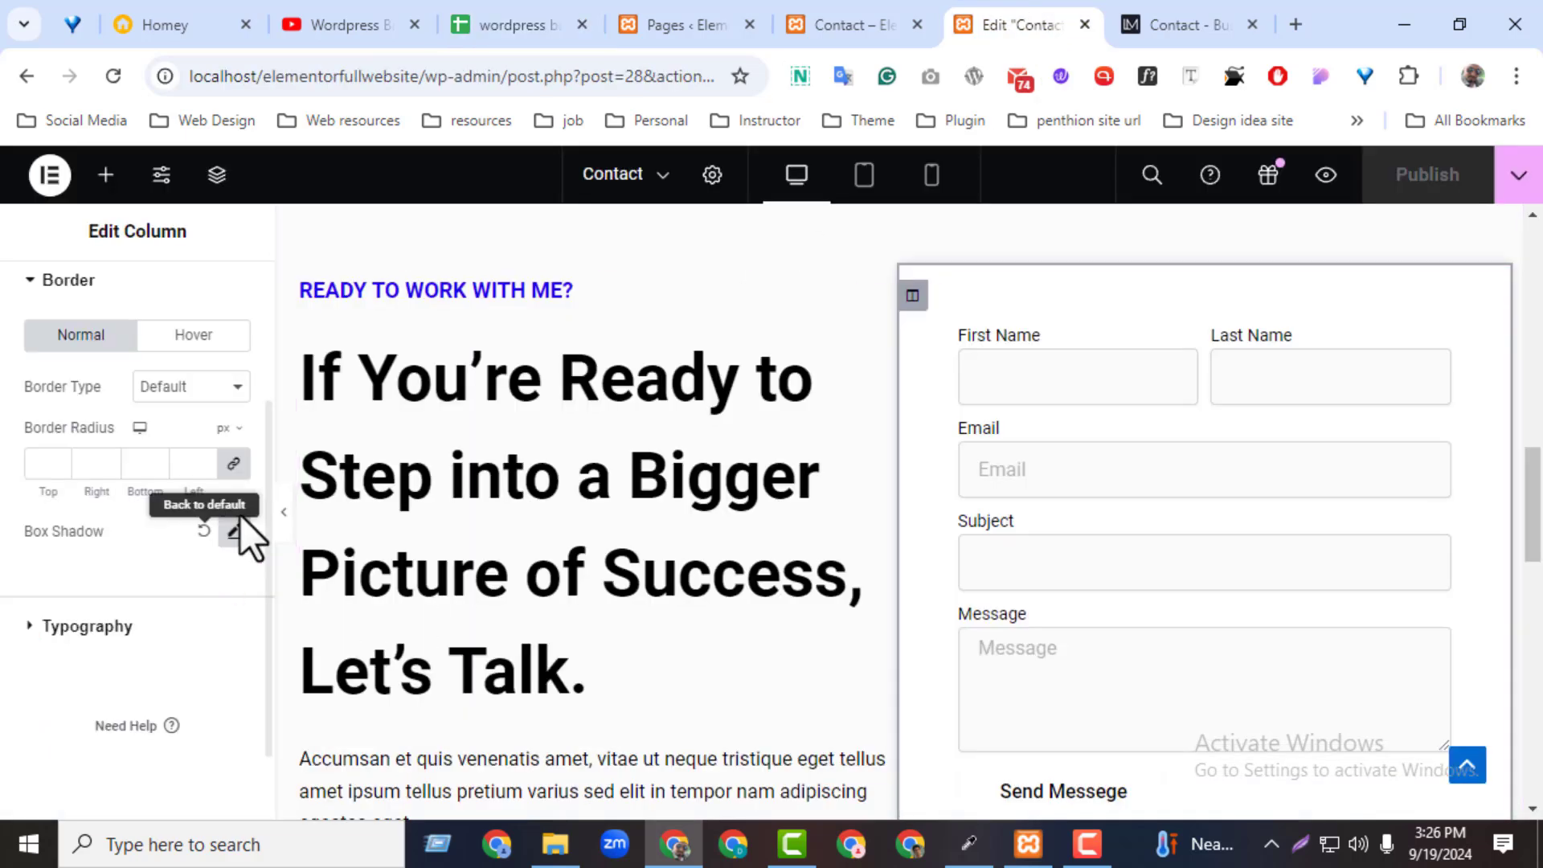
pyautogui.click(881, 25)
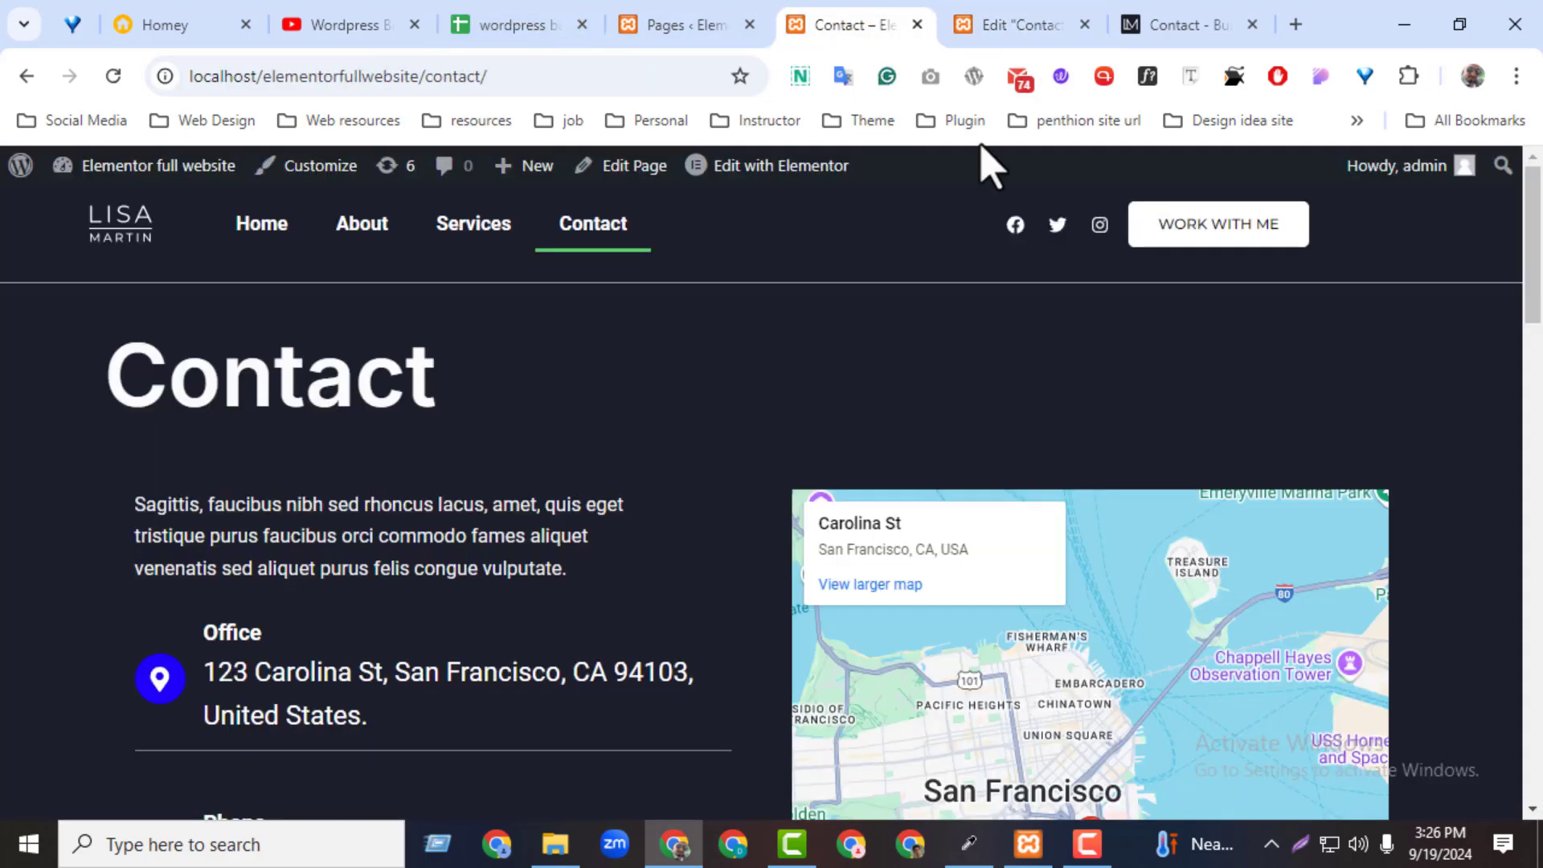
pyautogui.click(537, 41)
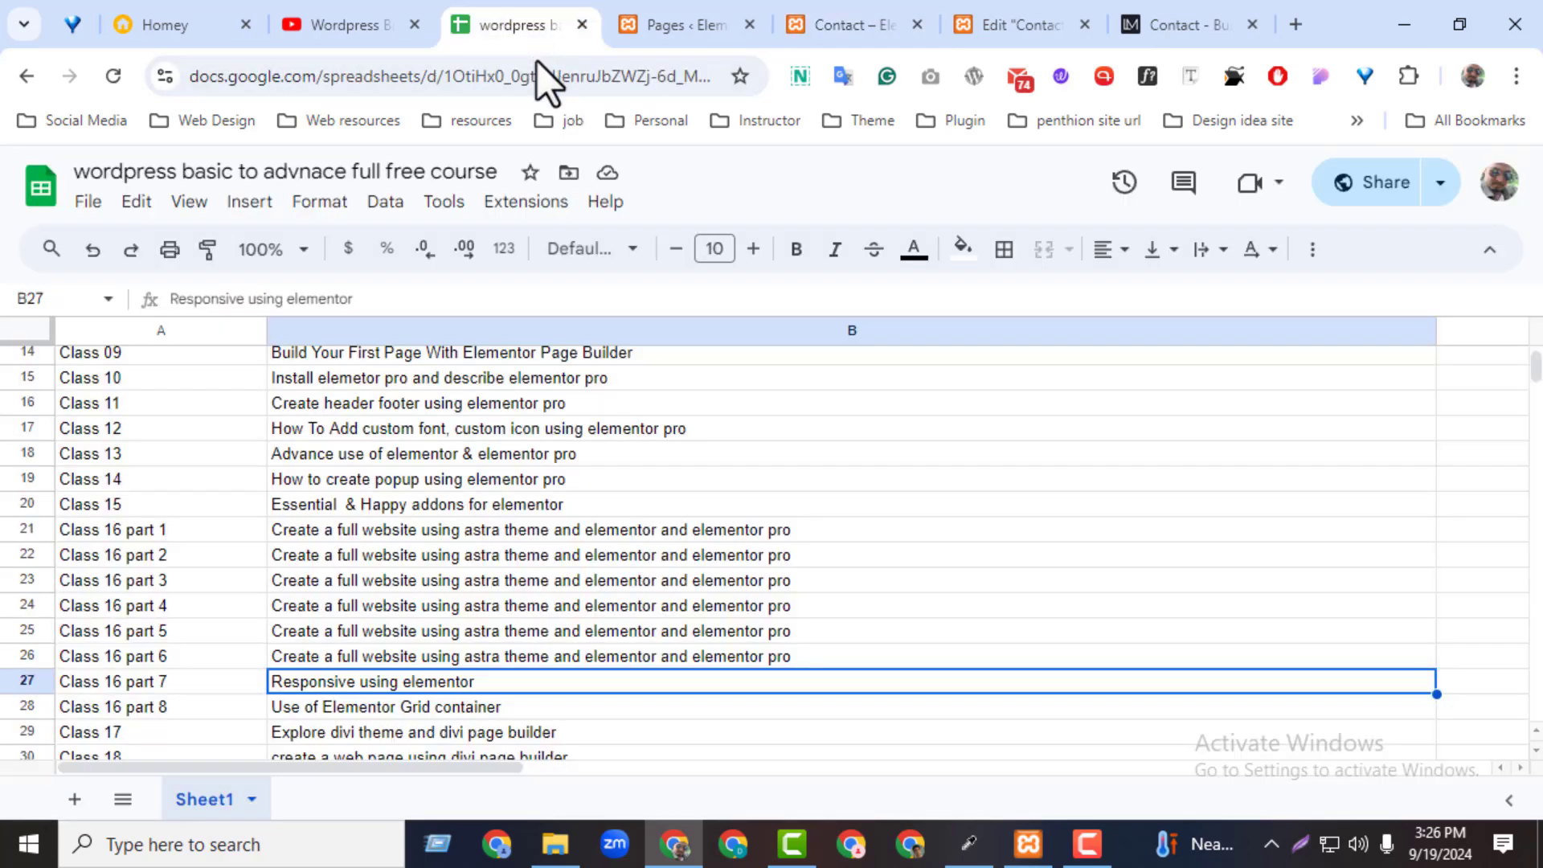
pyautogui.click(392, 701)
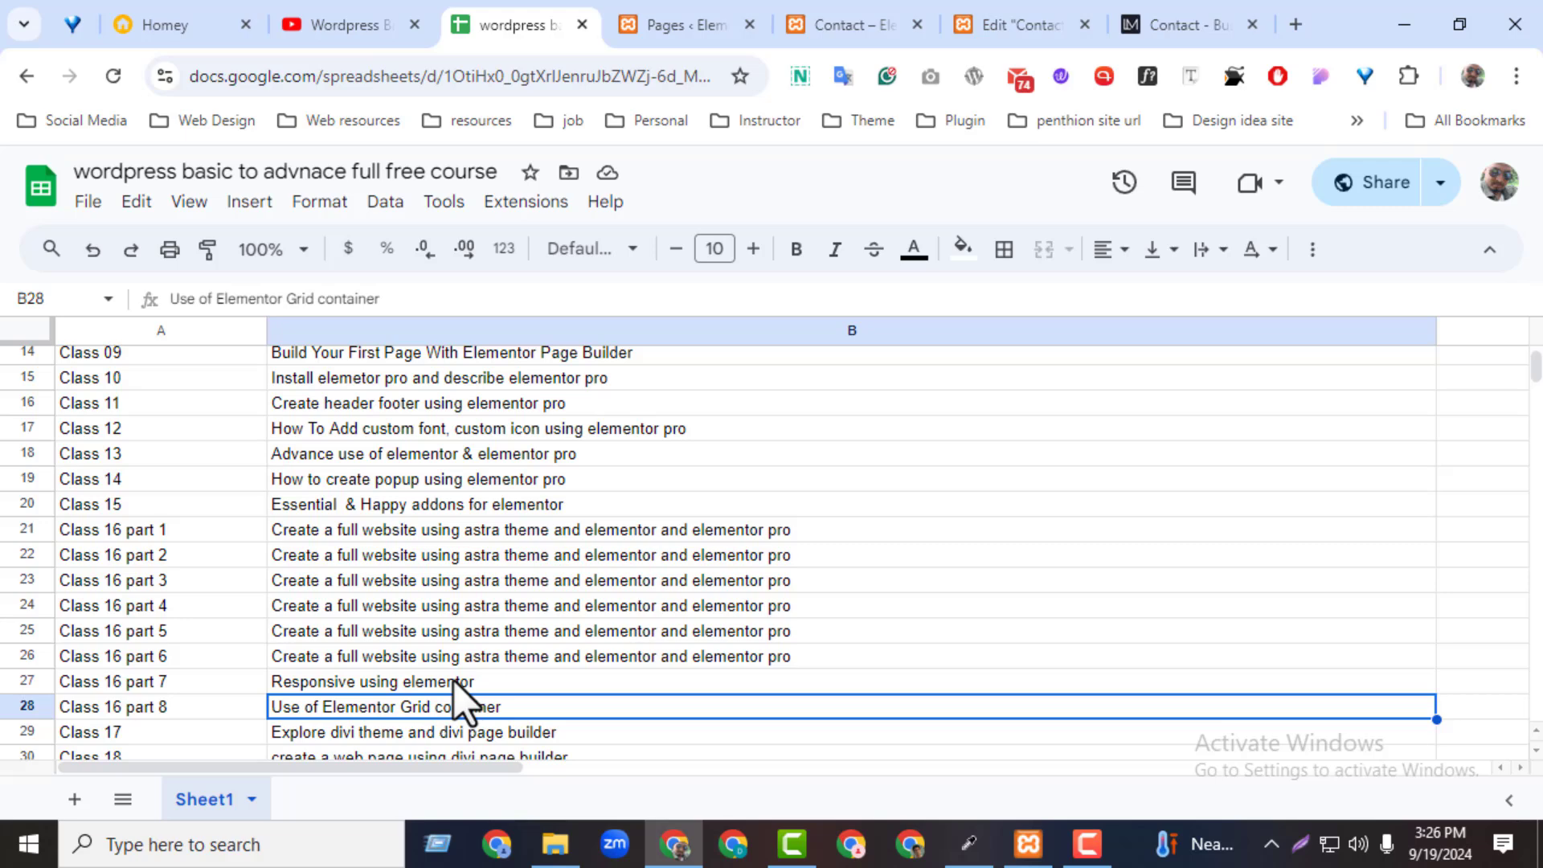
# - Show the Elementor widget library for the contact page, and view the live contact page and the WordPress pages list
pyautogui.click(952, 20)
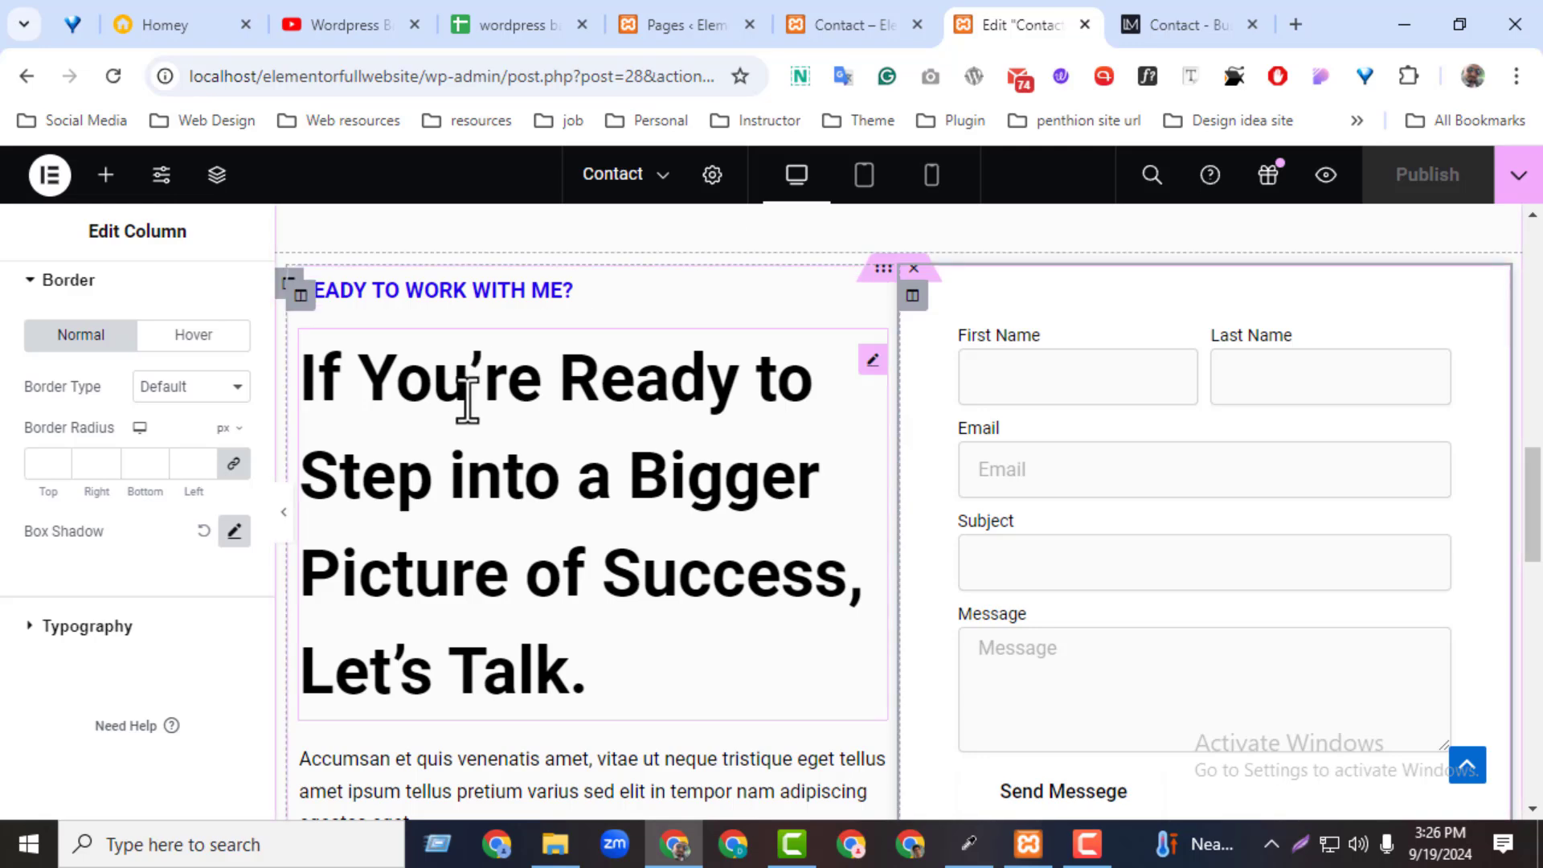
pyautogui.click(105, 174)
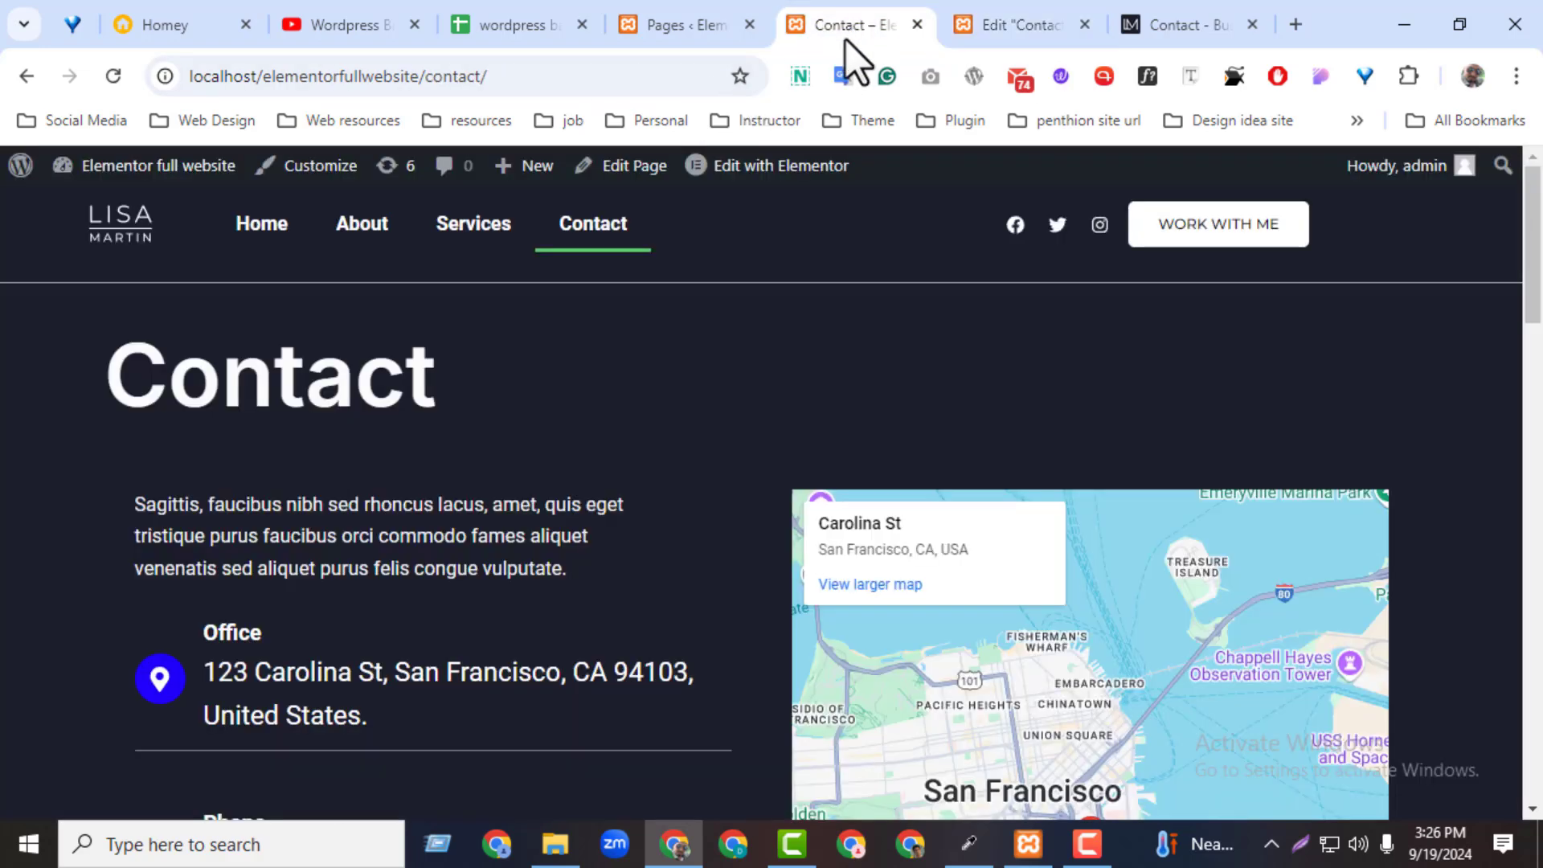
pyautogui.click(844, 36)
pyautogui.click(1013, 24)
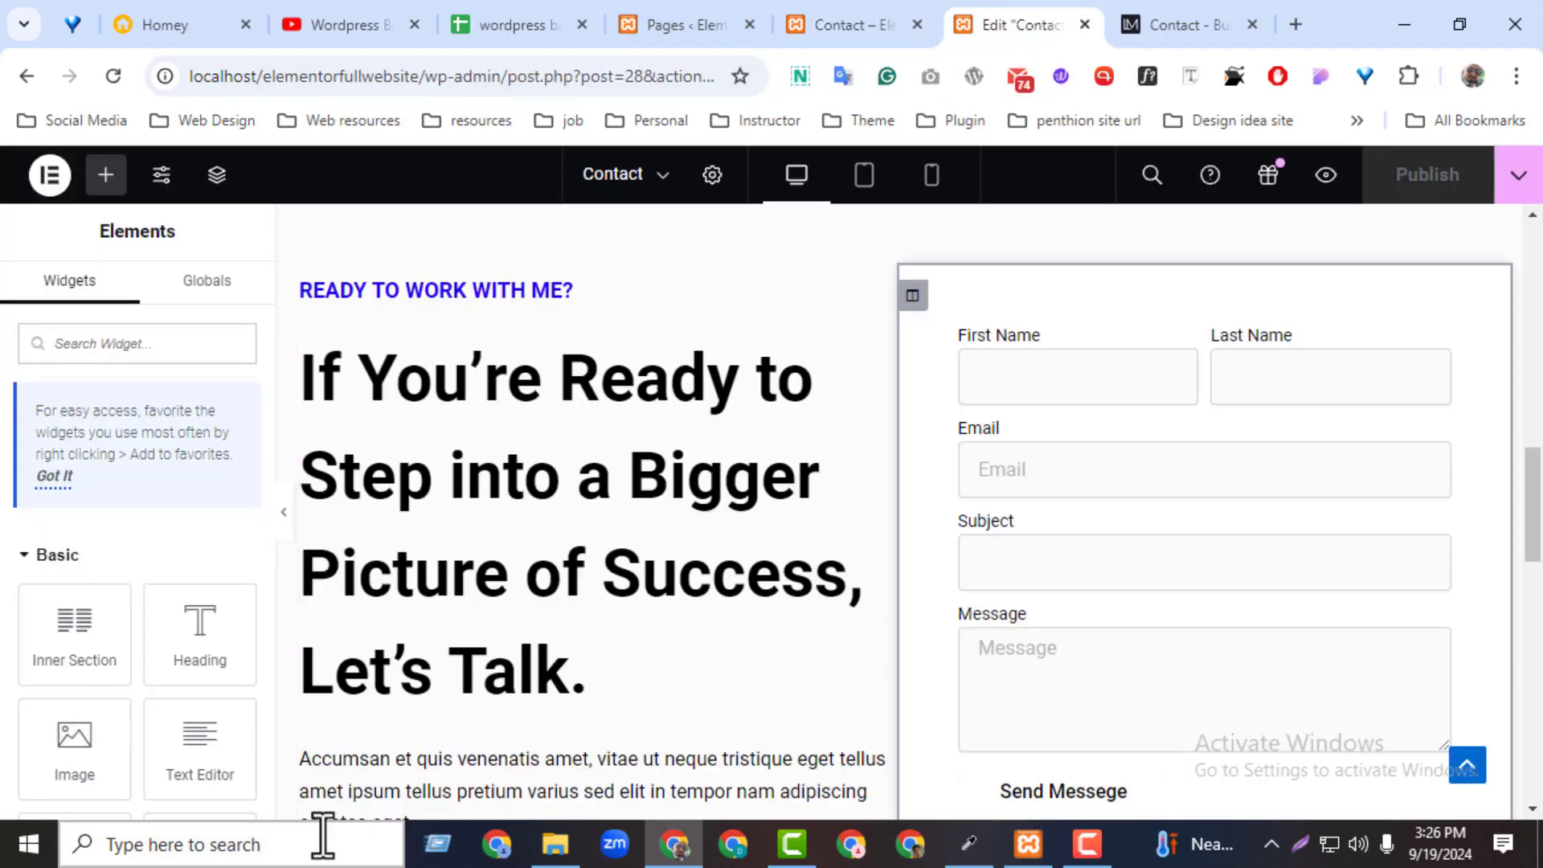
pyautogui.click(653, 20)
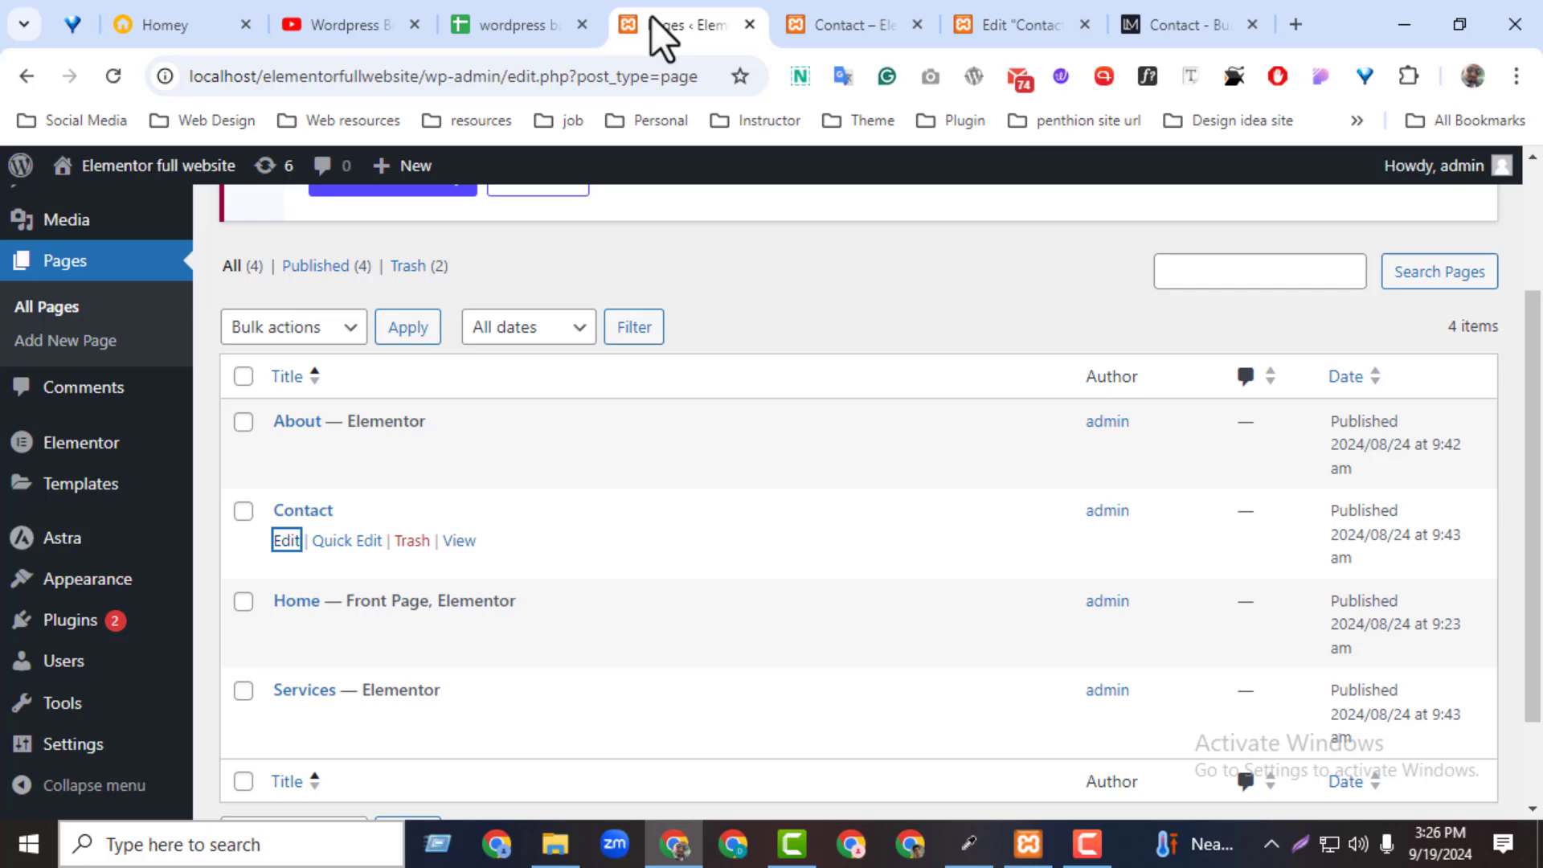
# - Return to the course outline spreadsheet and select the Class 17 topic, Explore divi theme and divi page builder
pyautogui.click(496, 20)
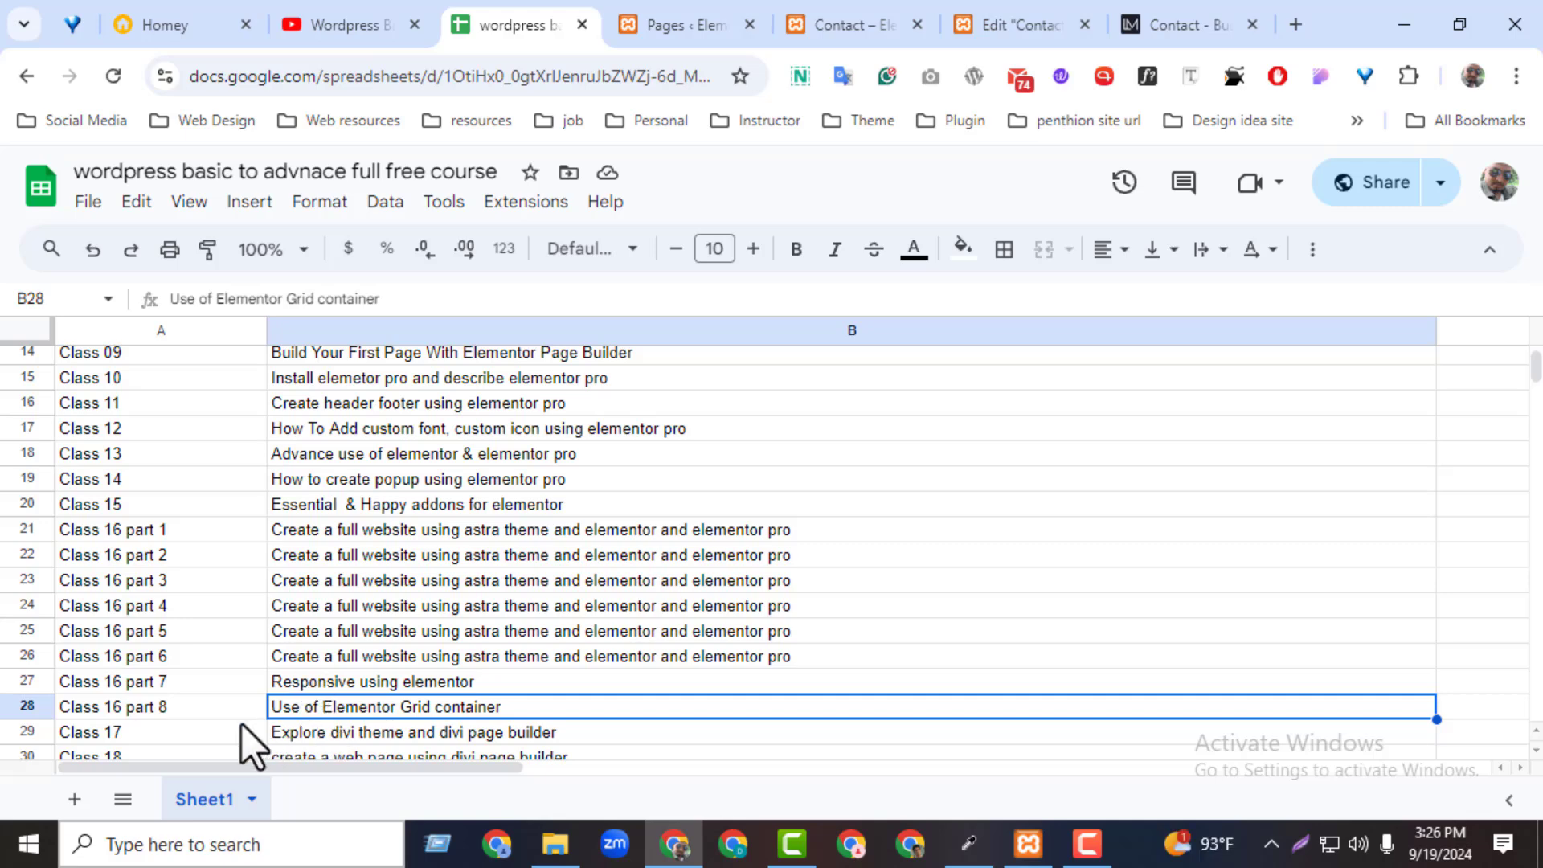
pyautogui.click(871, 30)
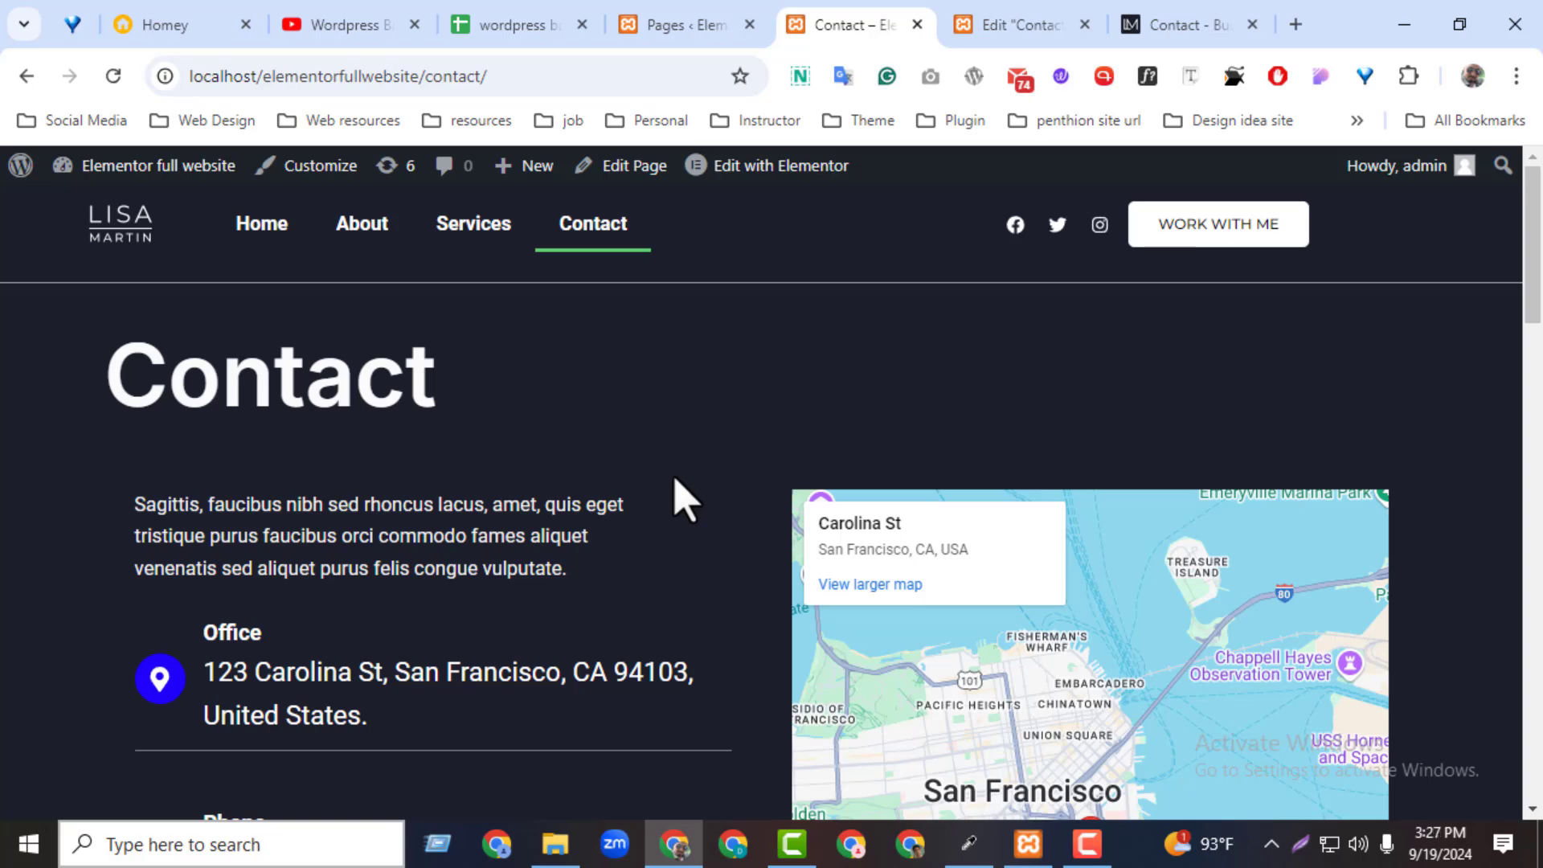
pyautogui.click(506, 24)
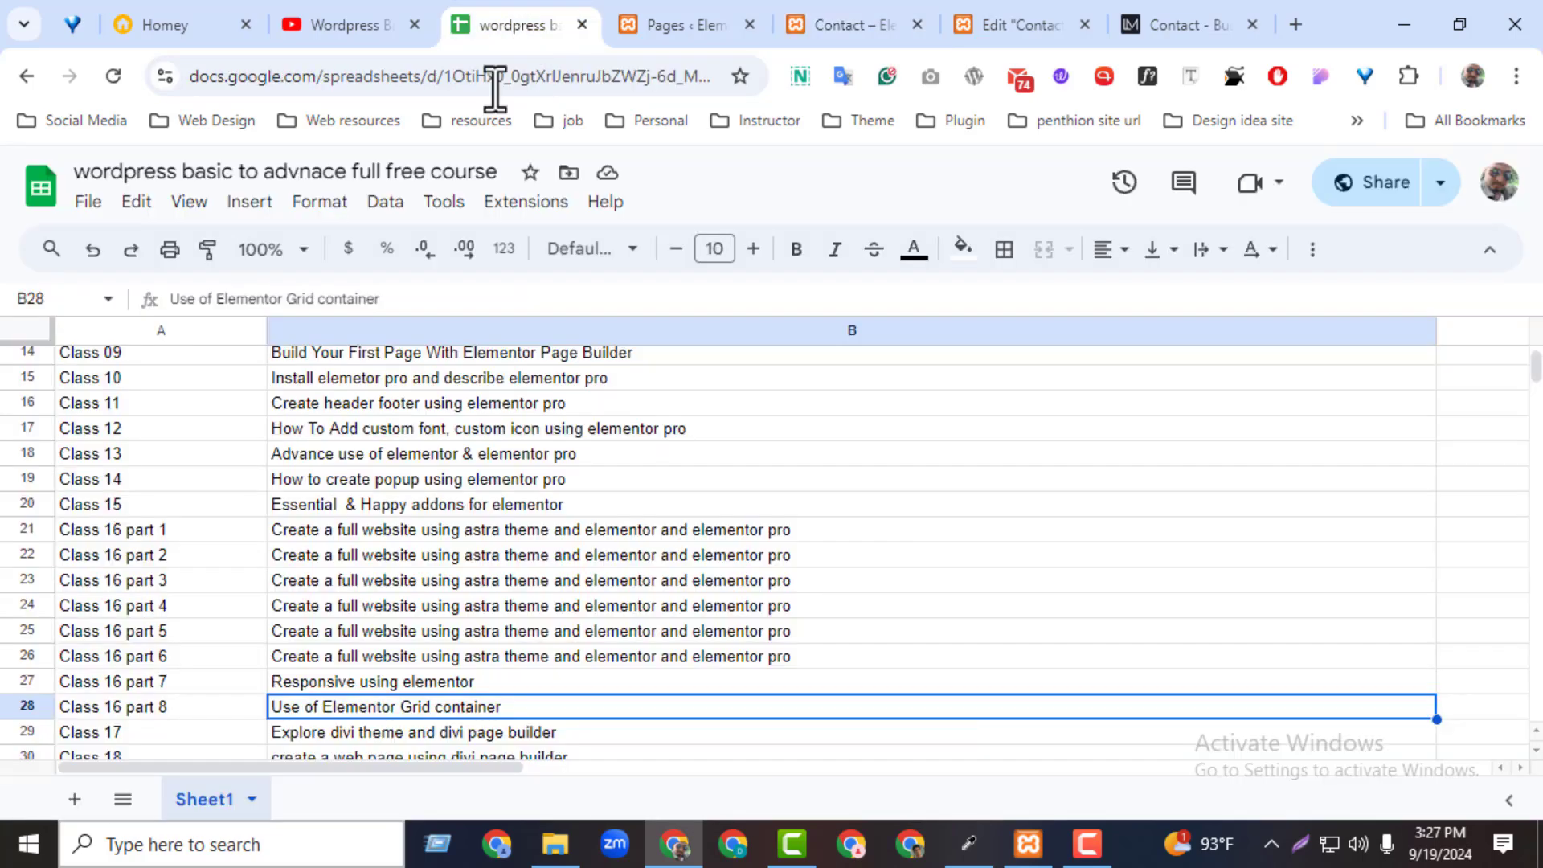
pyautogui.click(368, 729)
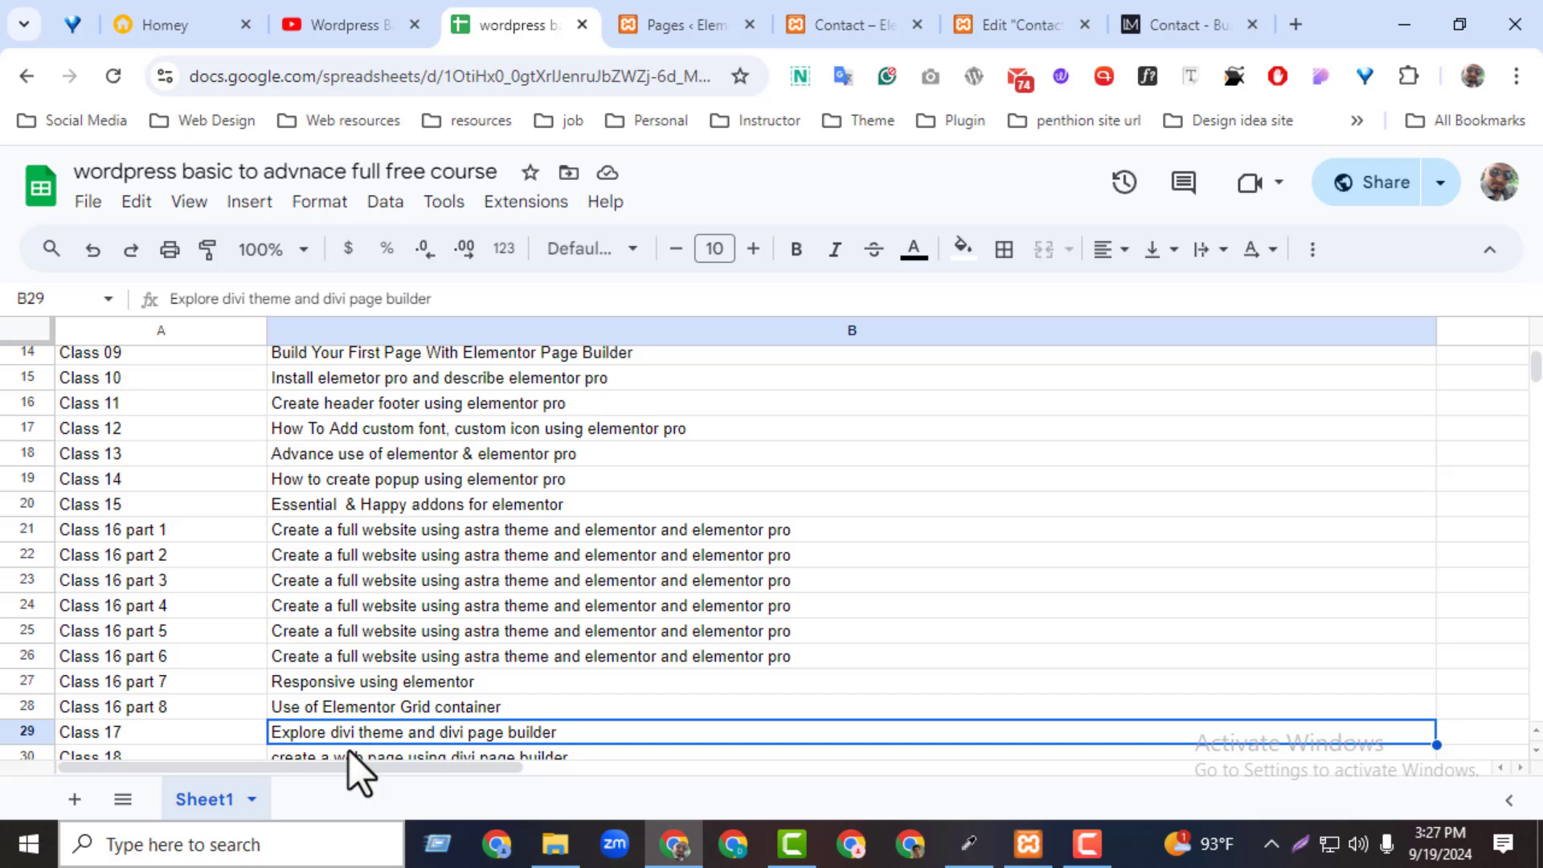